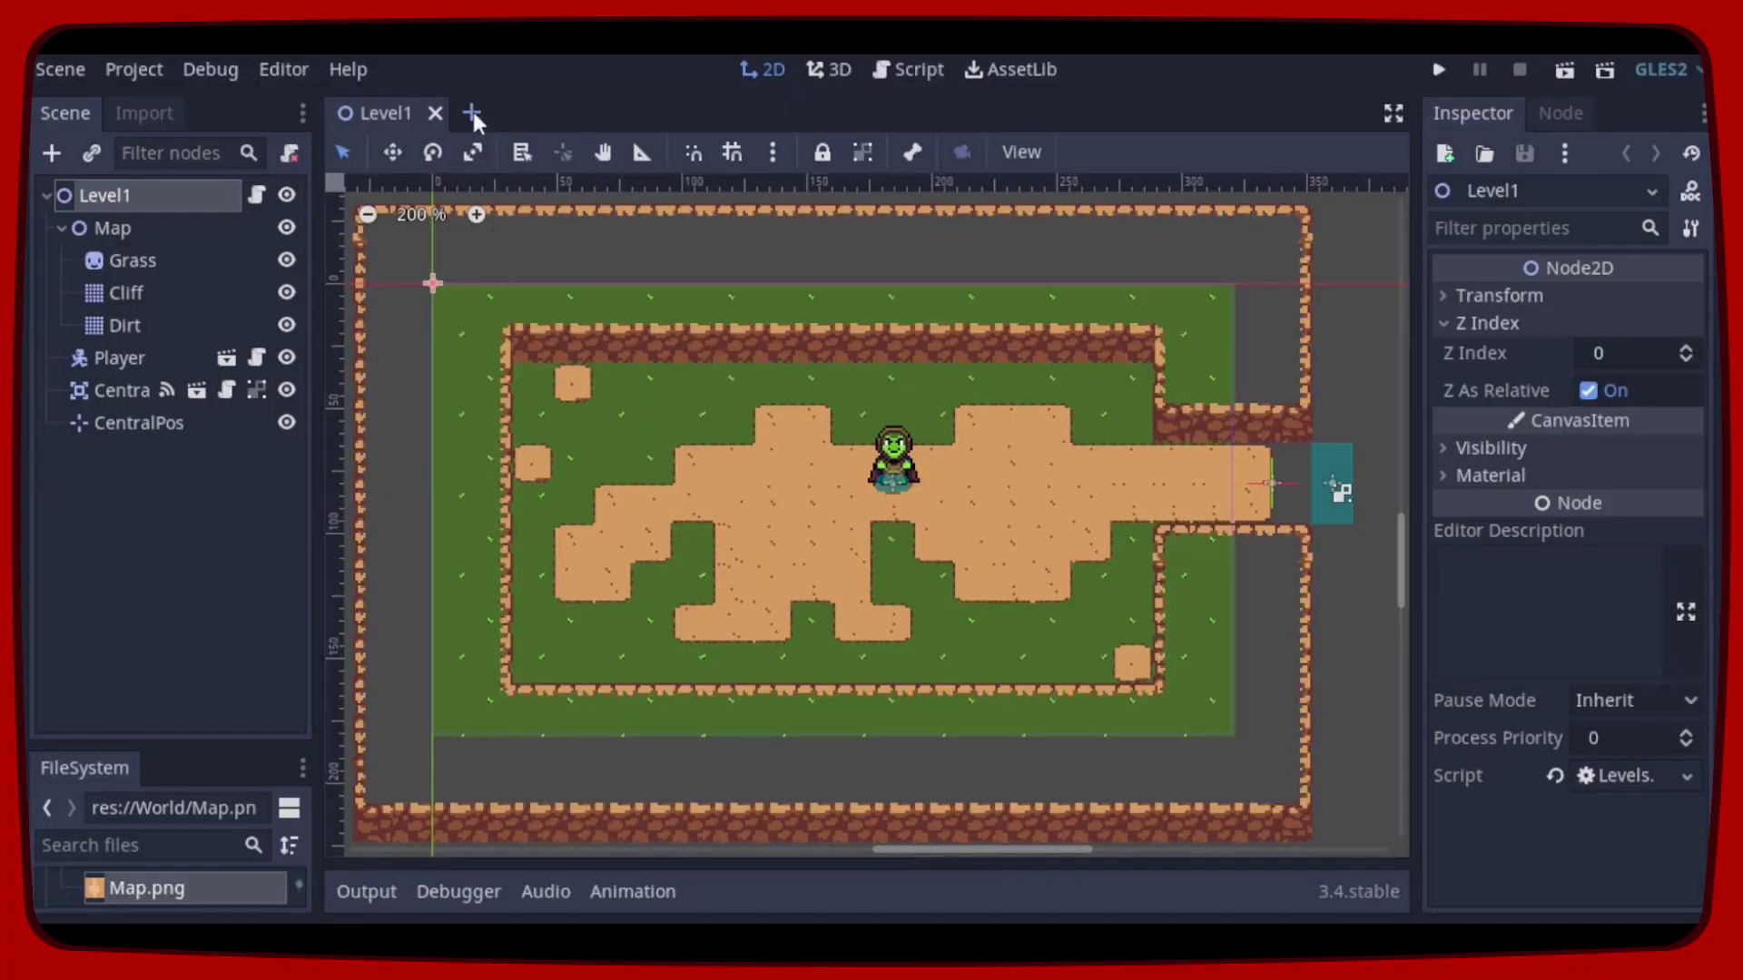
# Step: Start a new scene with a ColorRect root node and stretch it across the viewport
pyautogui.click(471, 115)
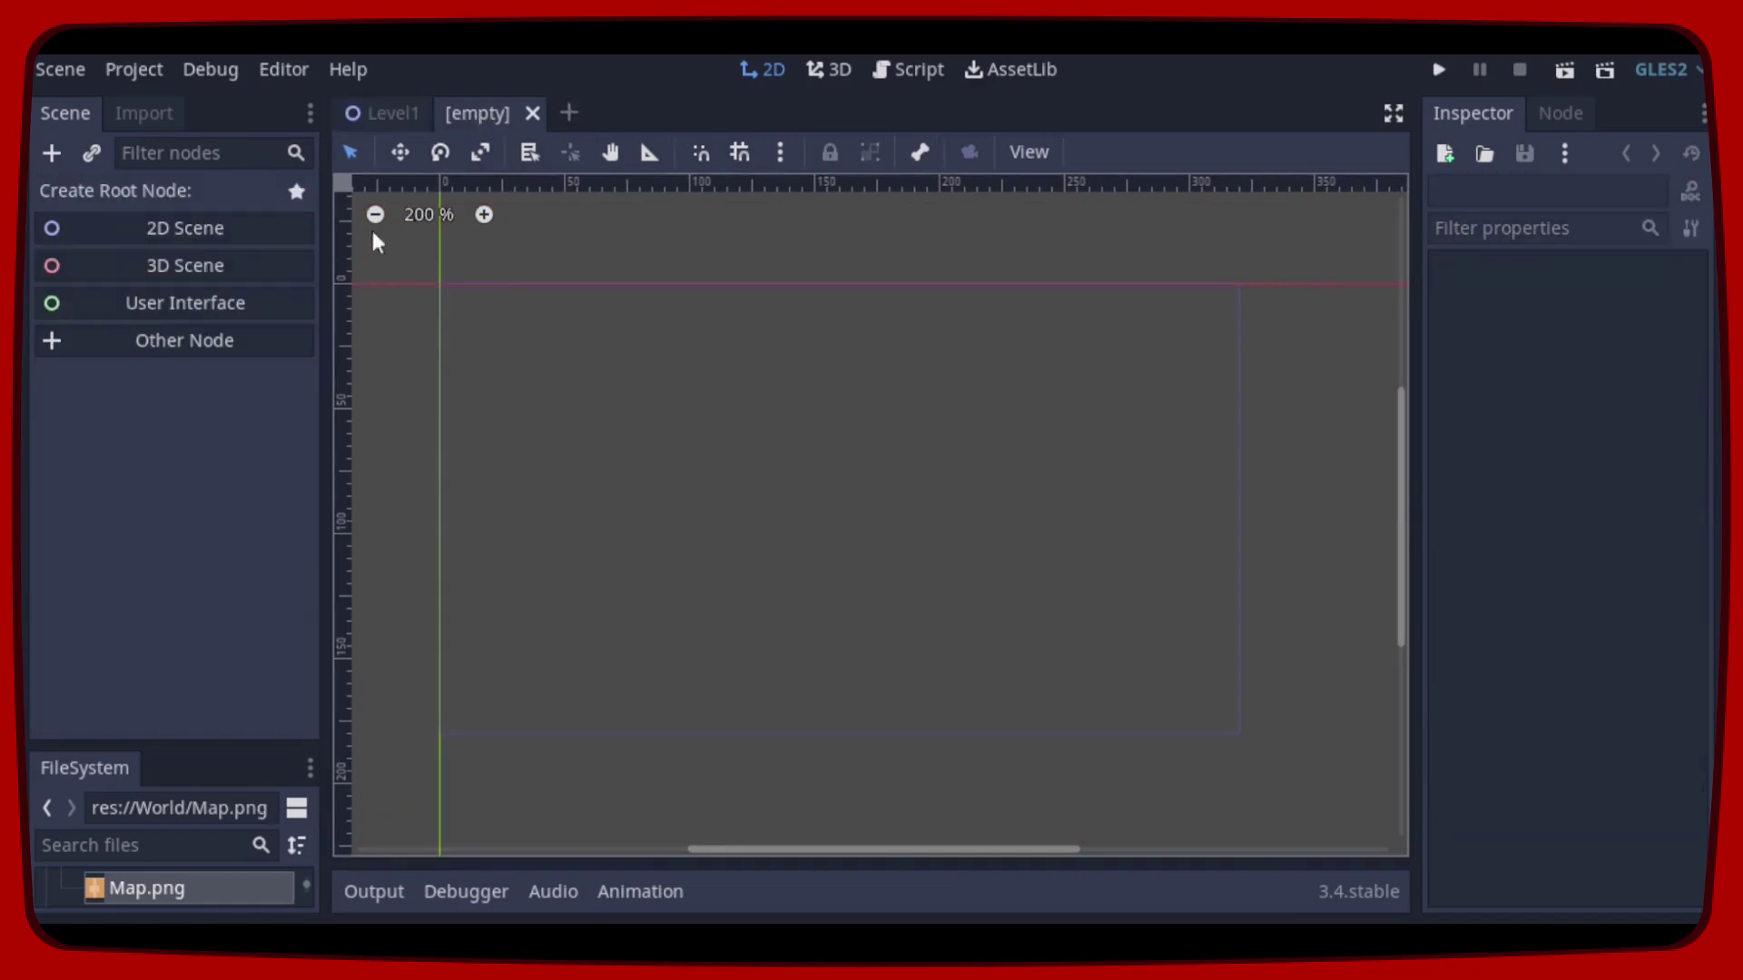
pyautogui.click(260, 347)
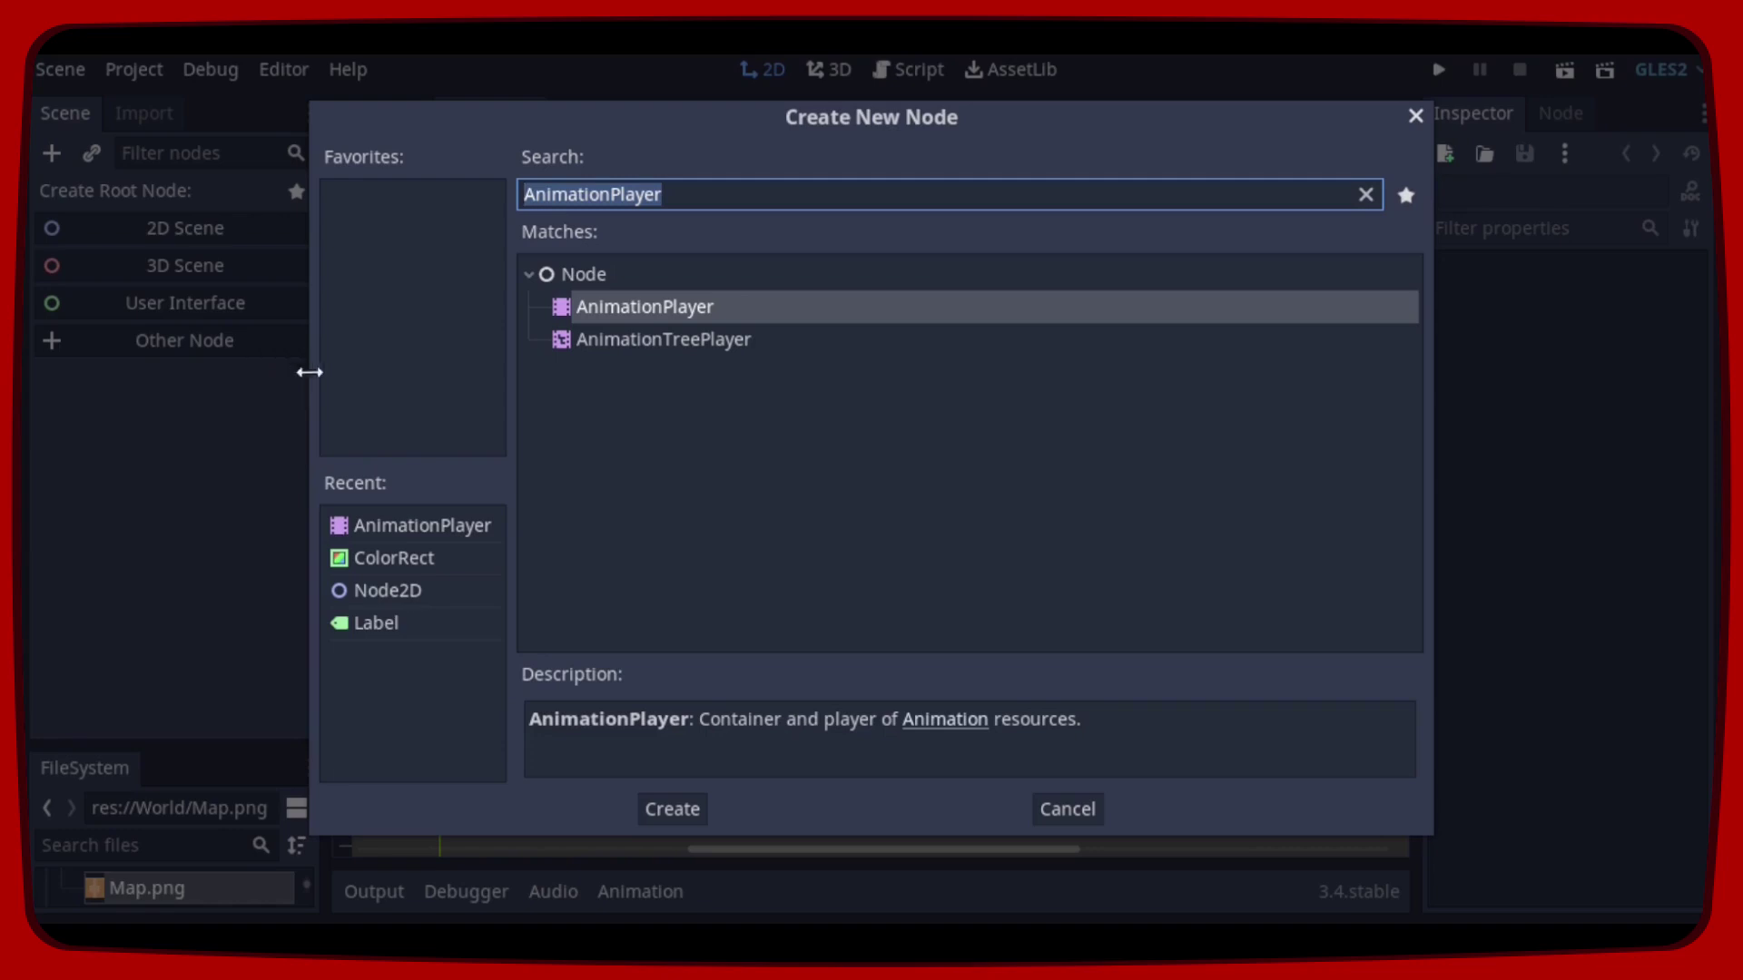
pyautogui.click(467, 565)
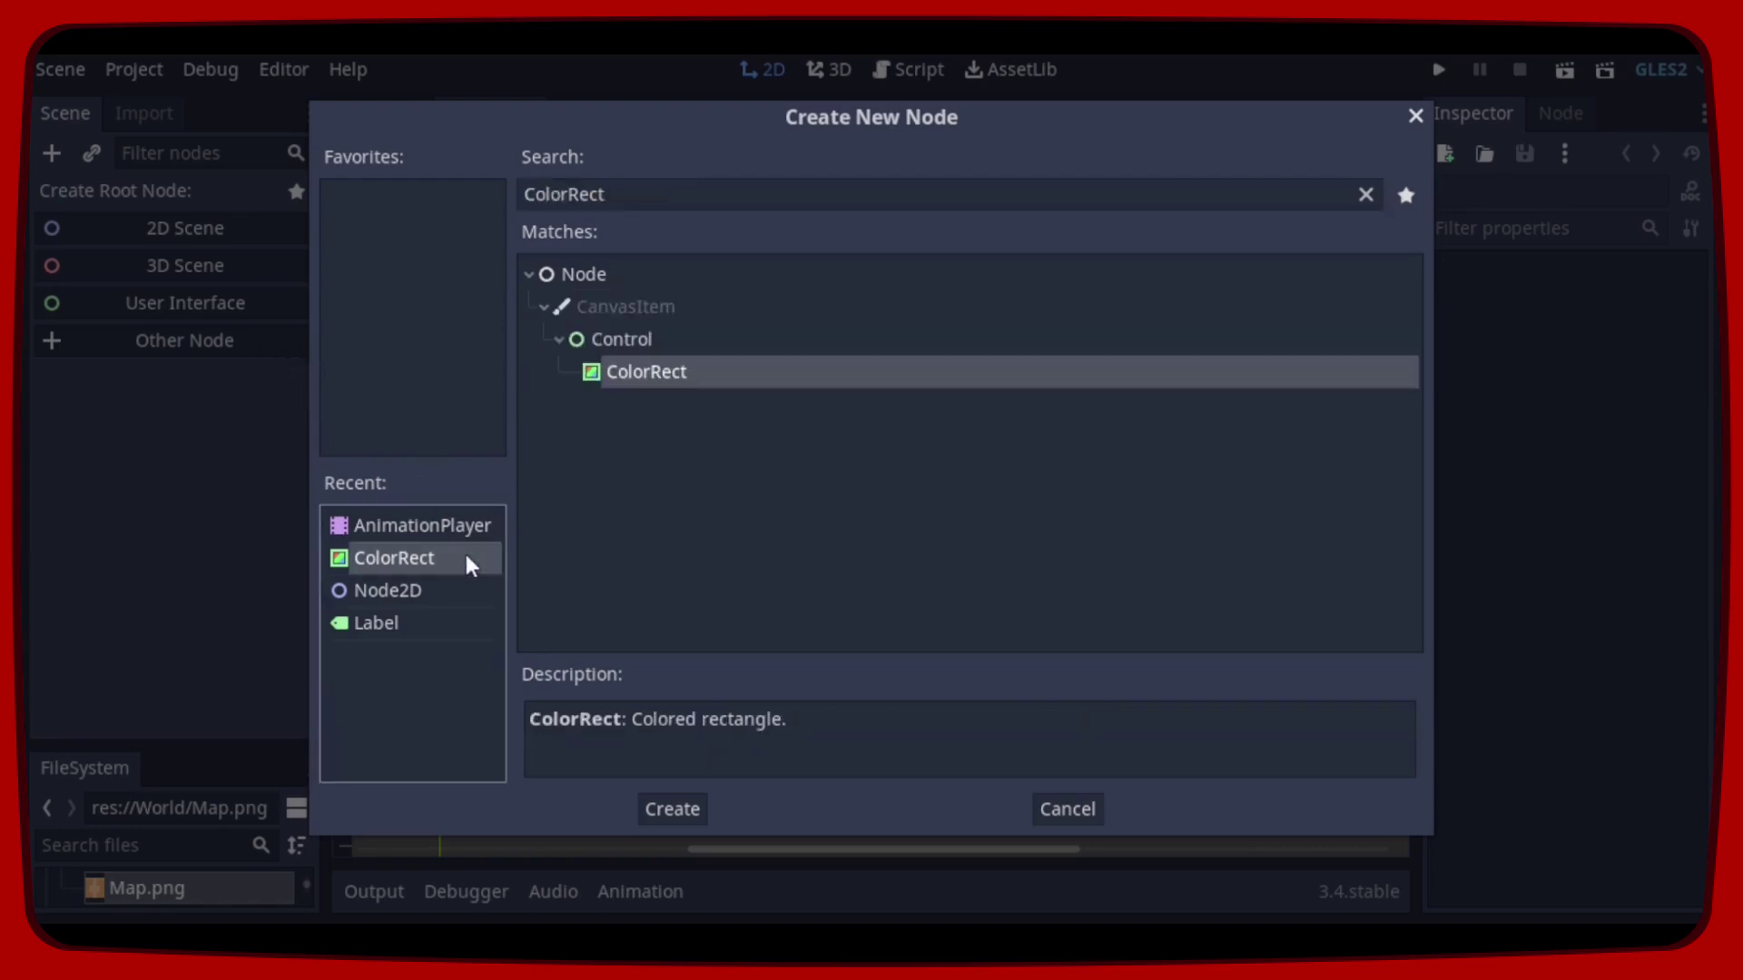
pyautogui.click(669, 809)
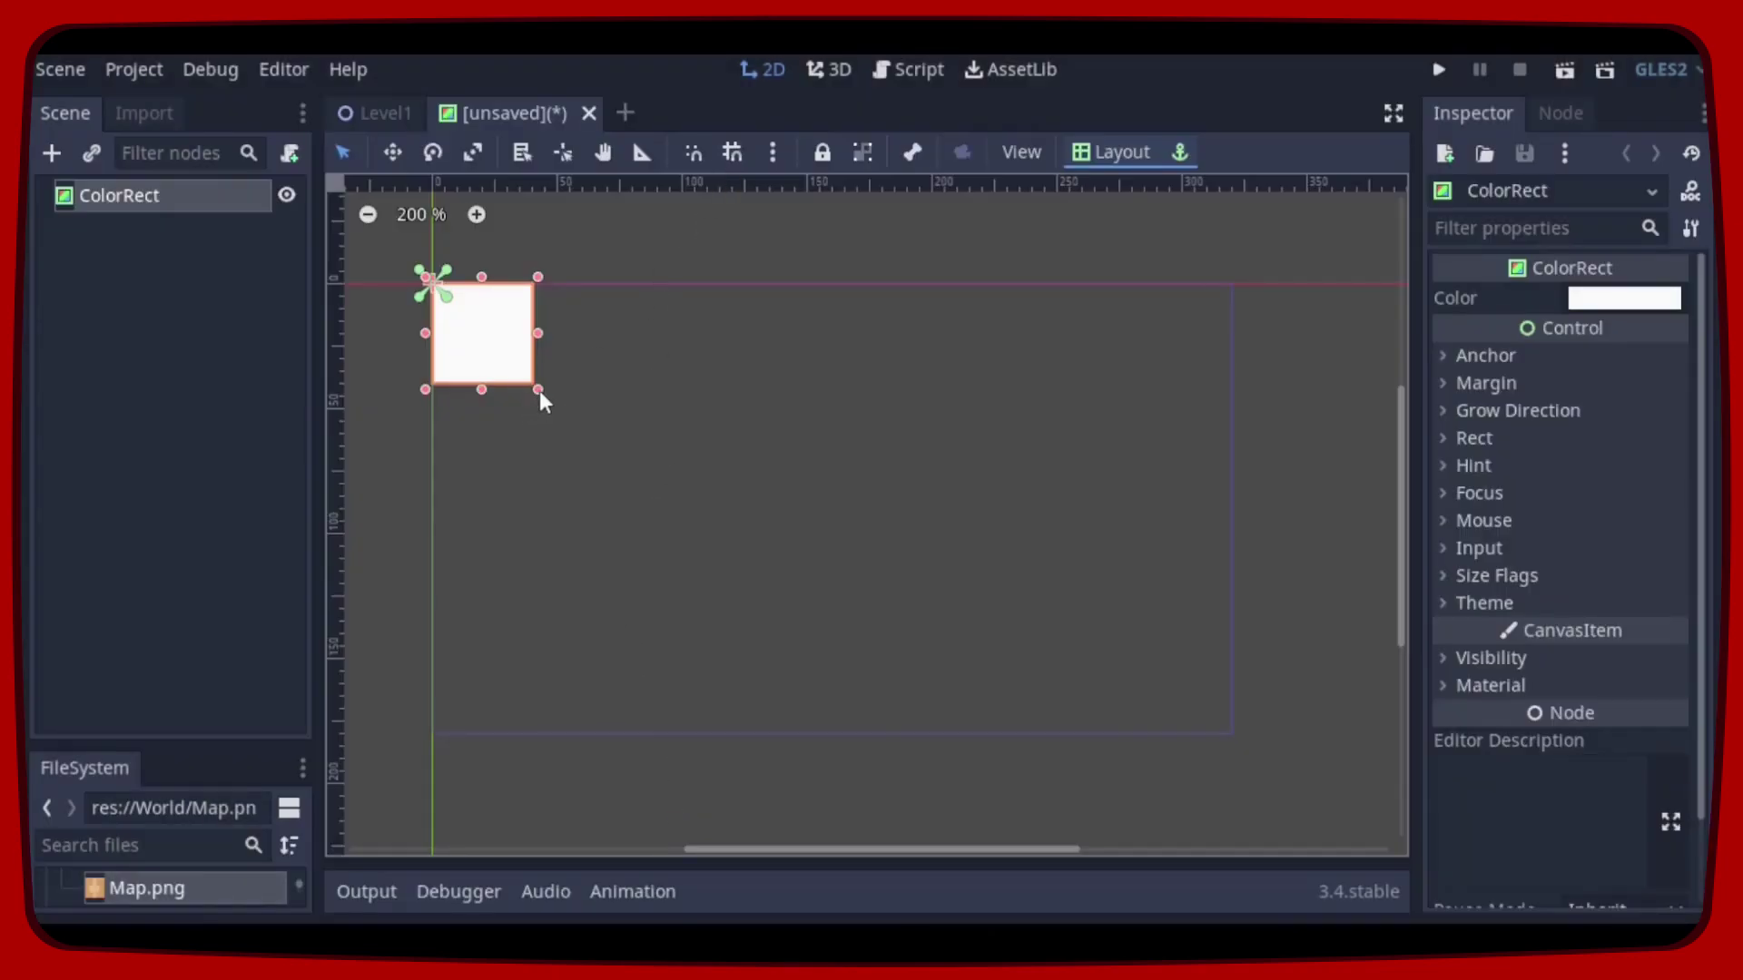
pyautogui.moveTo(539, 392); pyautogui.dragTo(1237, 740)
pyautogui.scroll(1, 736, 685)
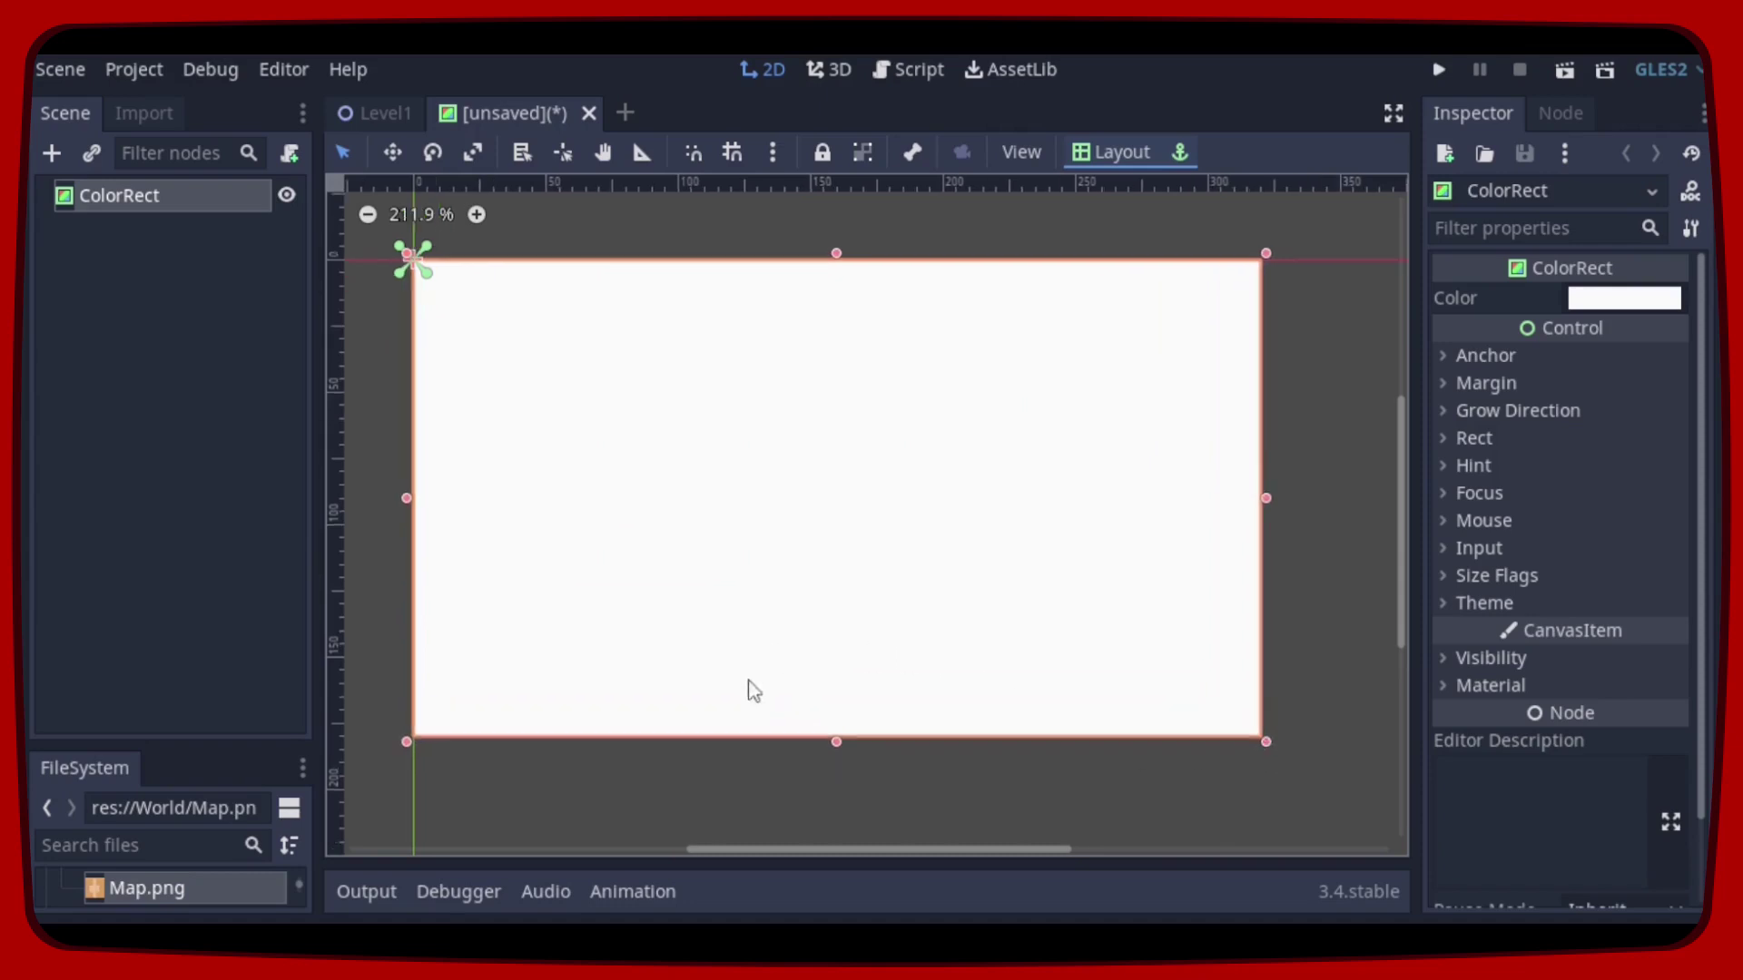
pyautogui.scroll(1, 462, 288)
pyautogui.scroll(1, 463, 289)
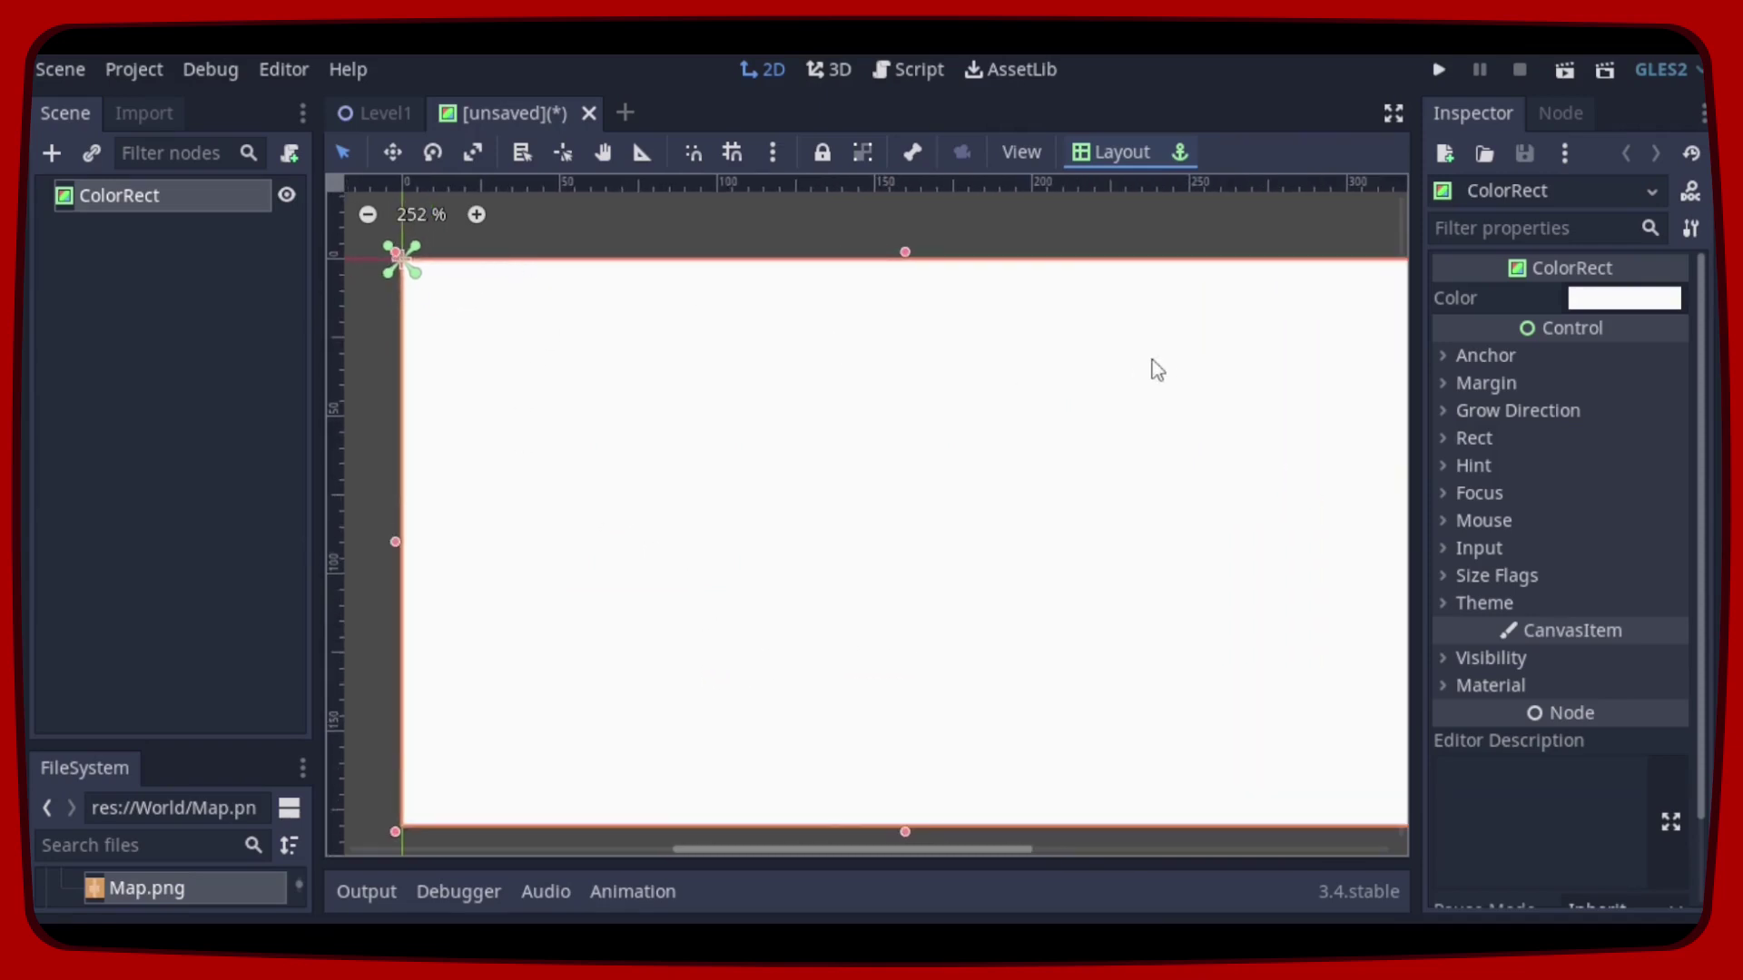
pyautogui.scroll(-2, 1151, 450)
pyautogui.scroll(1, 1210, 477)
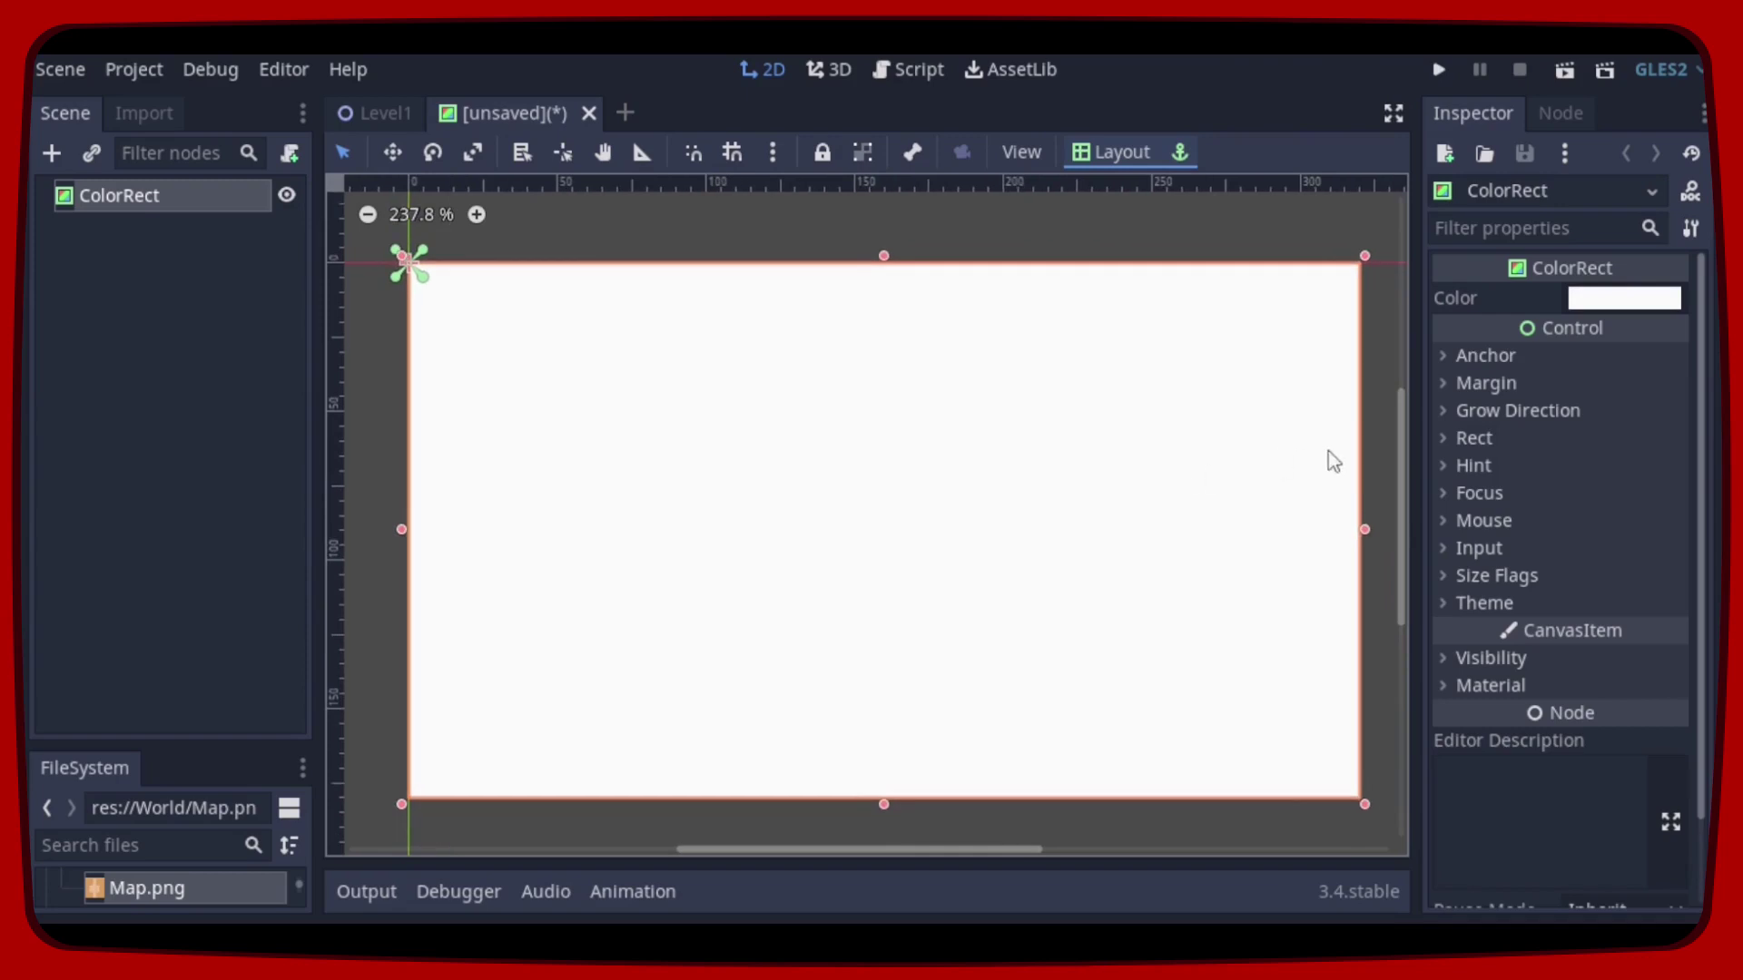
pyautogui.scroll(1, 1327, 457)
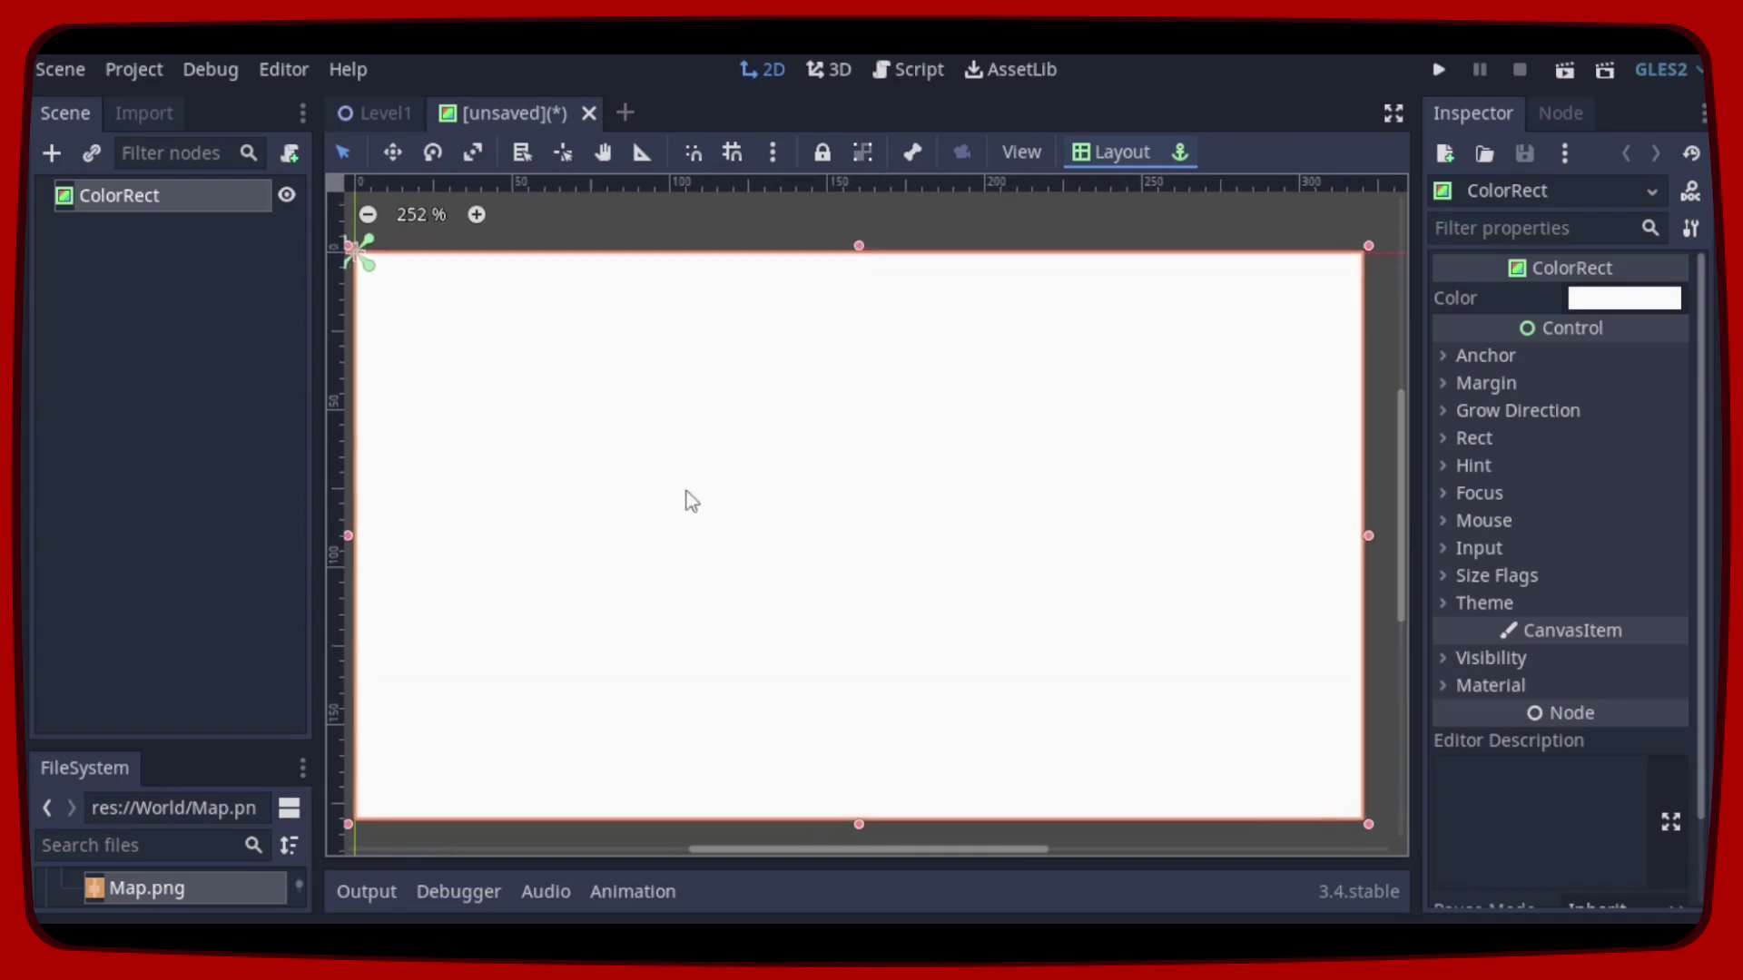
# Step: Make the ColorRect black with alpha 100 and rename it Minimap
pyautogui.click(1611, 303)
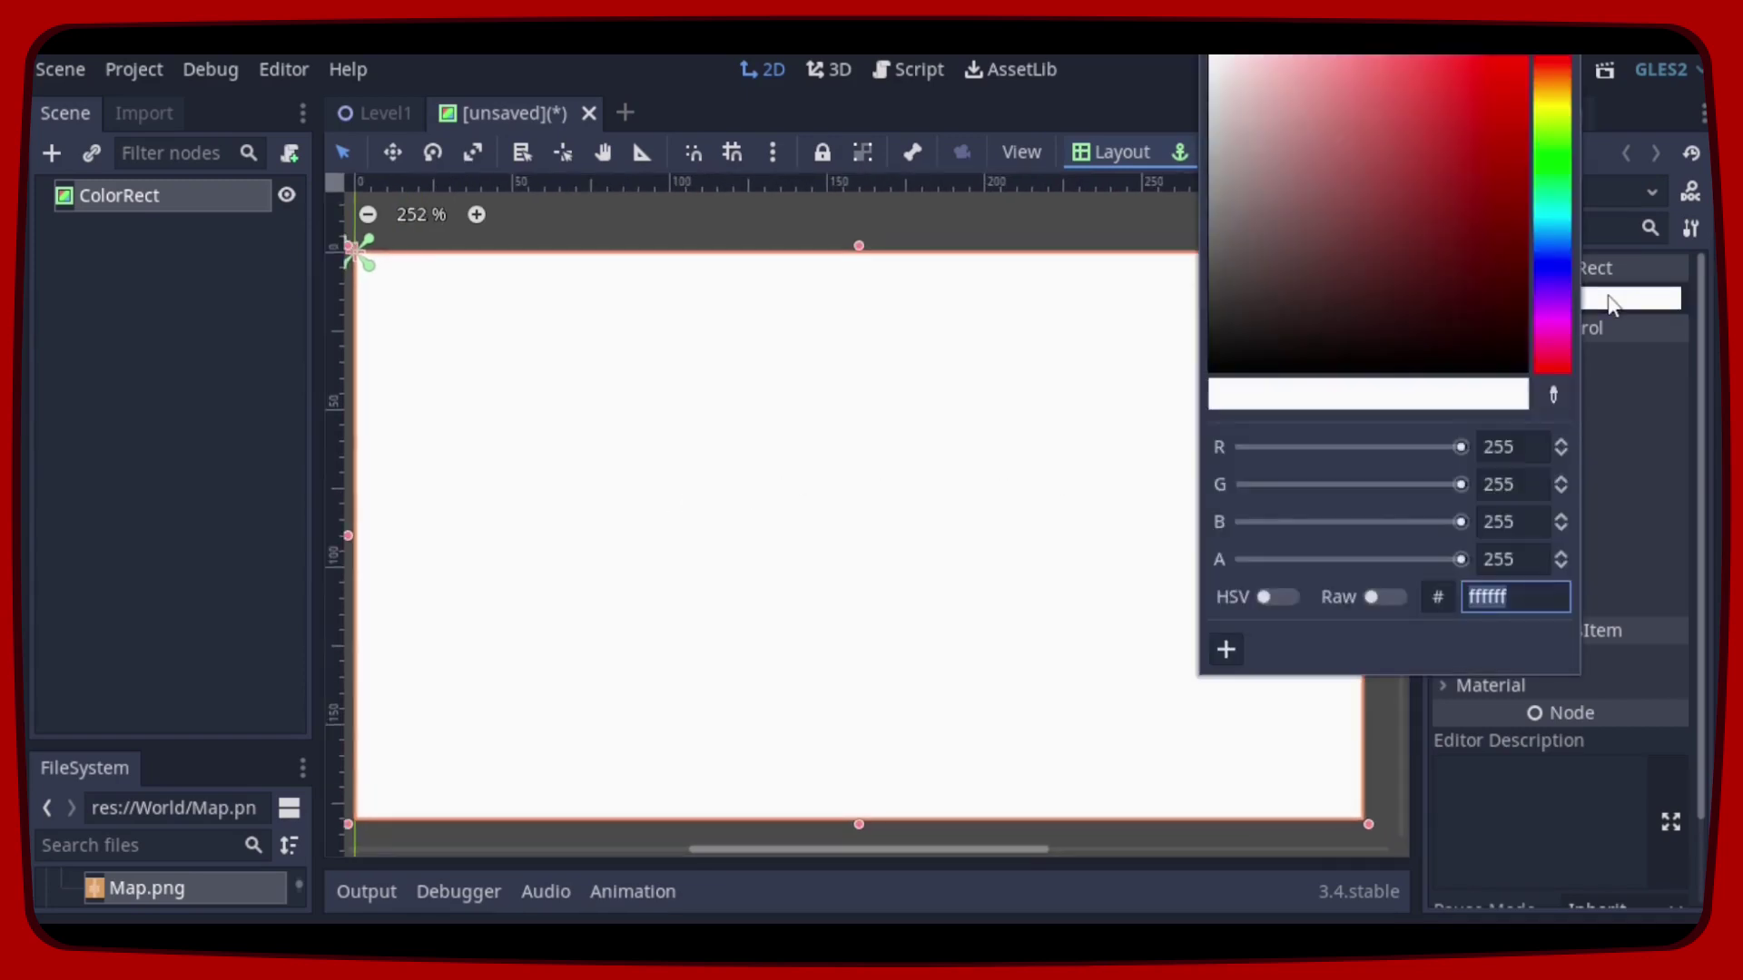
pyautogui.moveTo(1284, 365); pyautogui.dragTo(1186, 389)
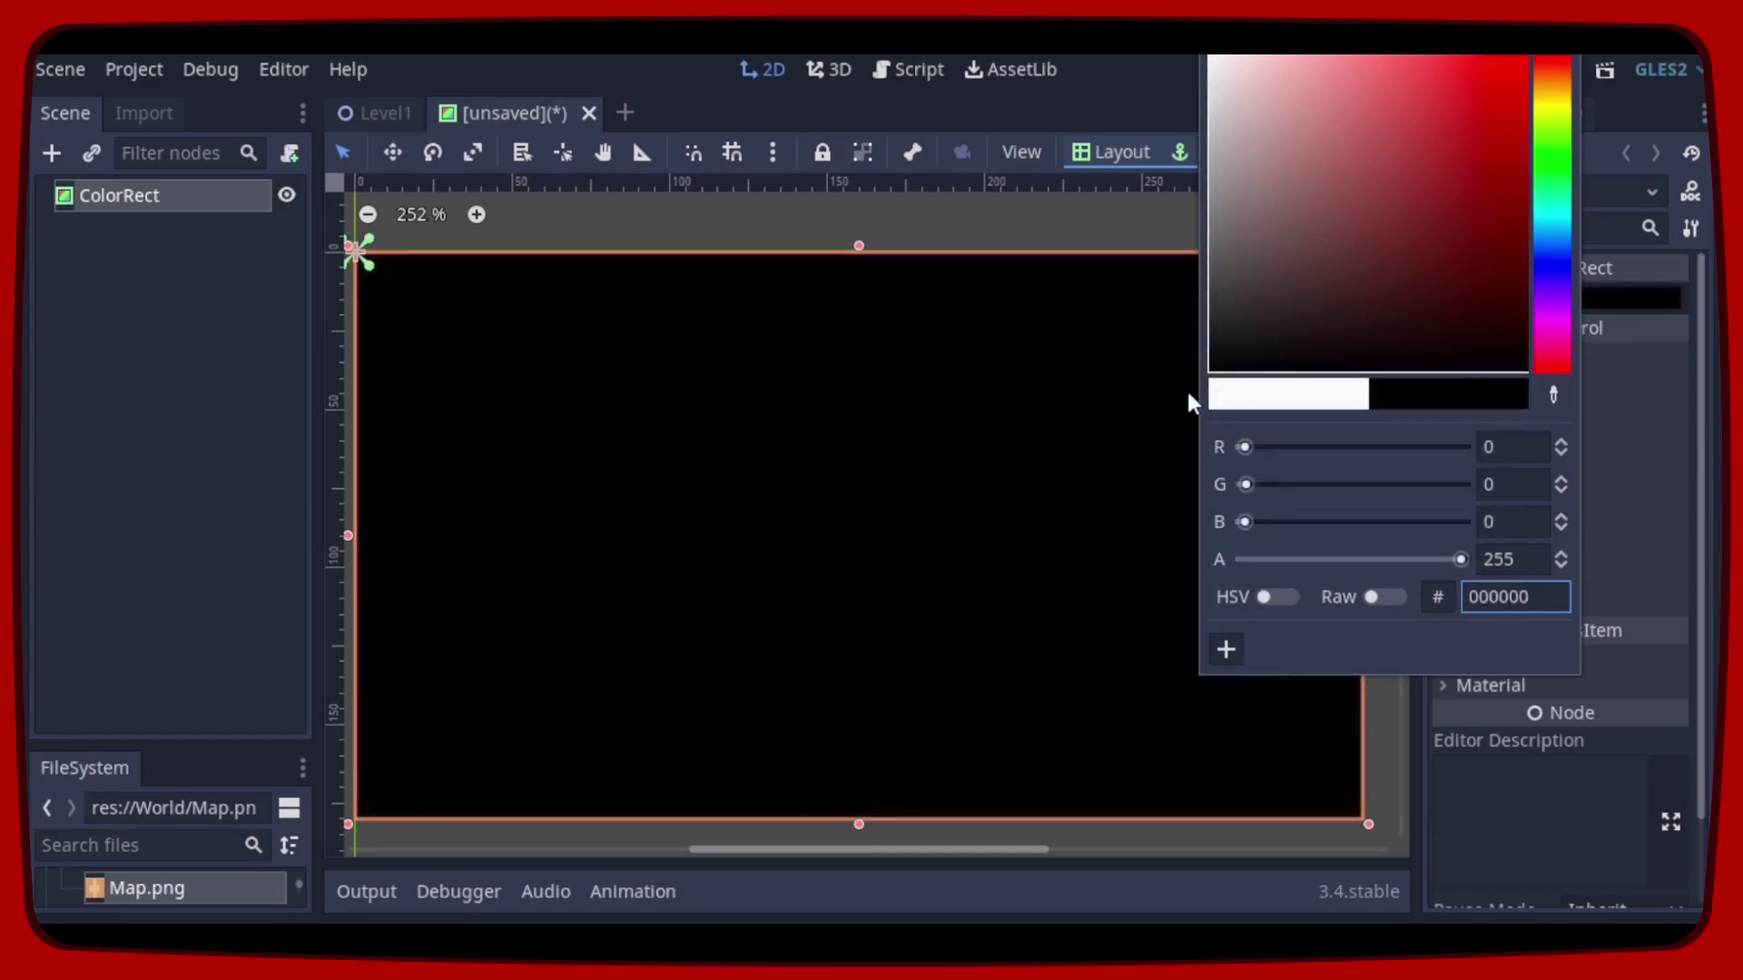
pyautogui.click(1331, 560)
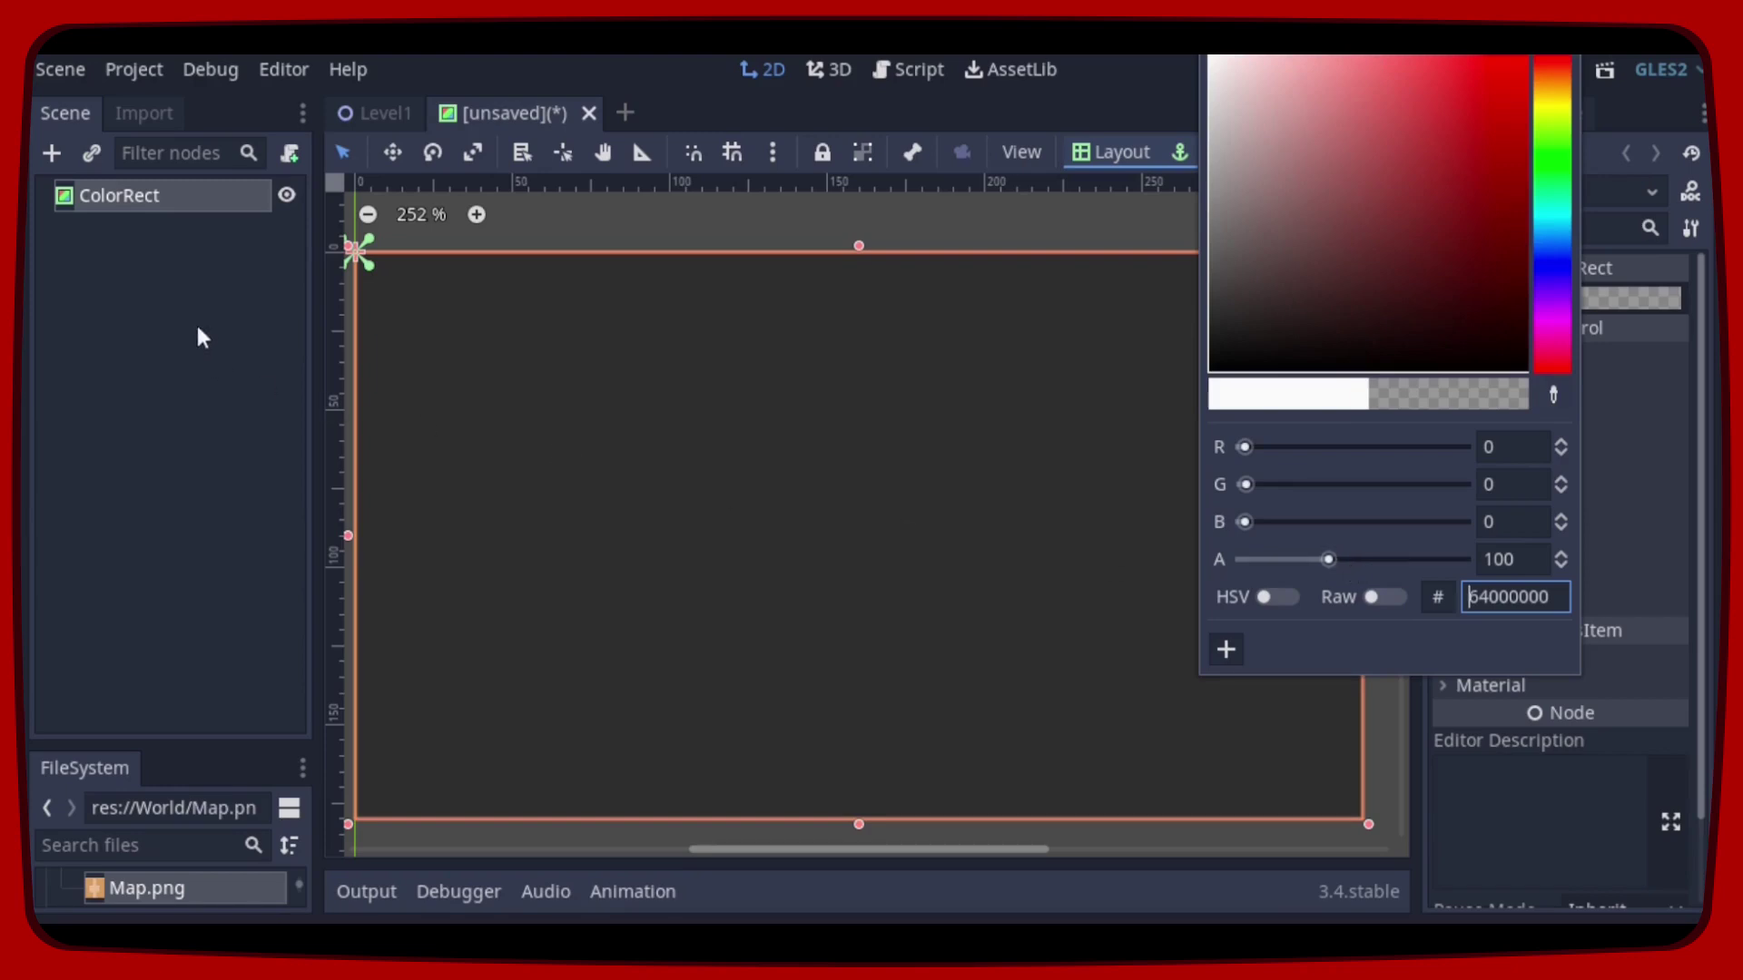
pyautogui.click(168, 192)
pyautogui.doubleClick(178, 195)
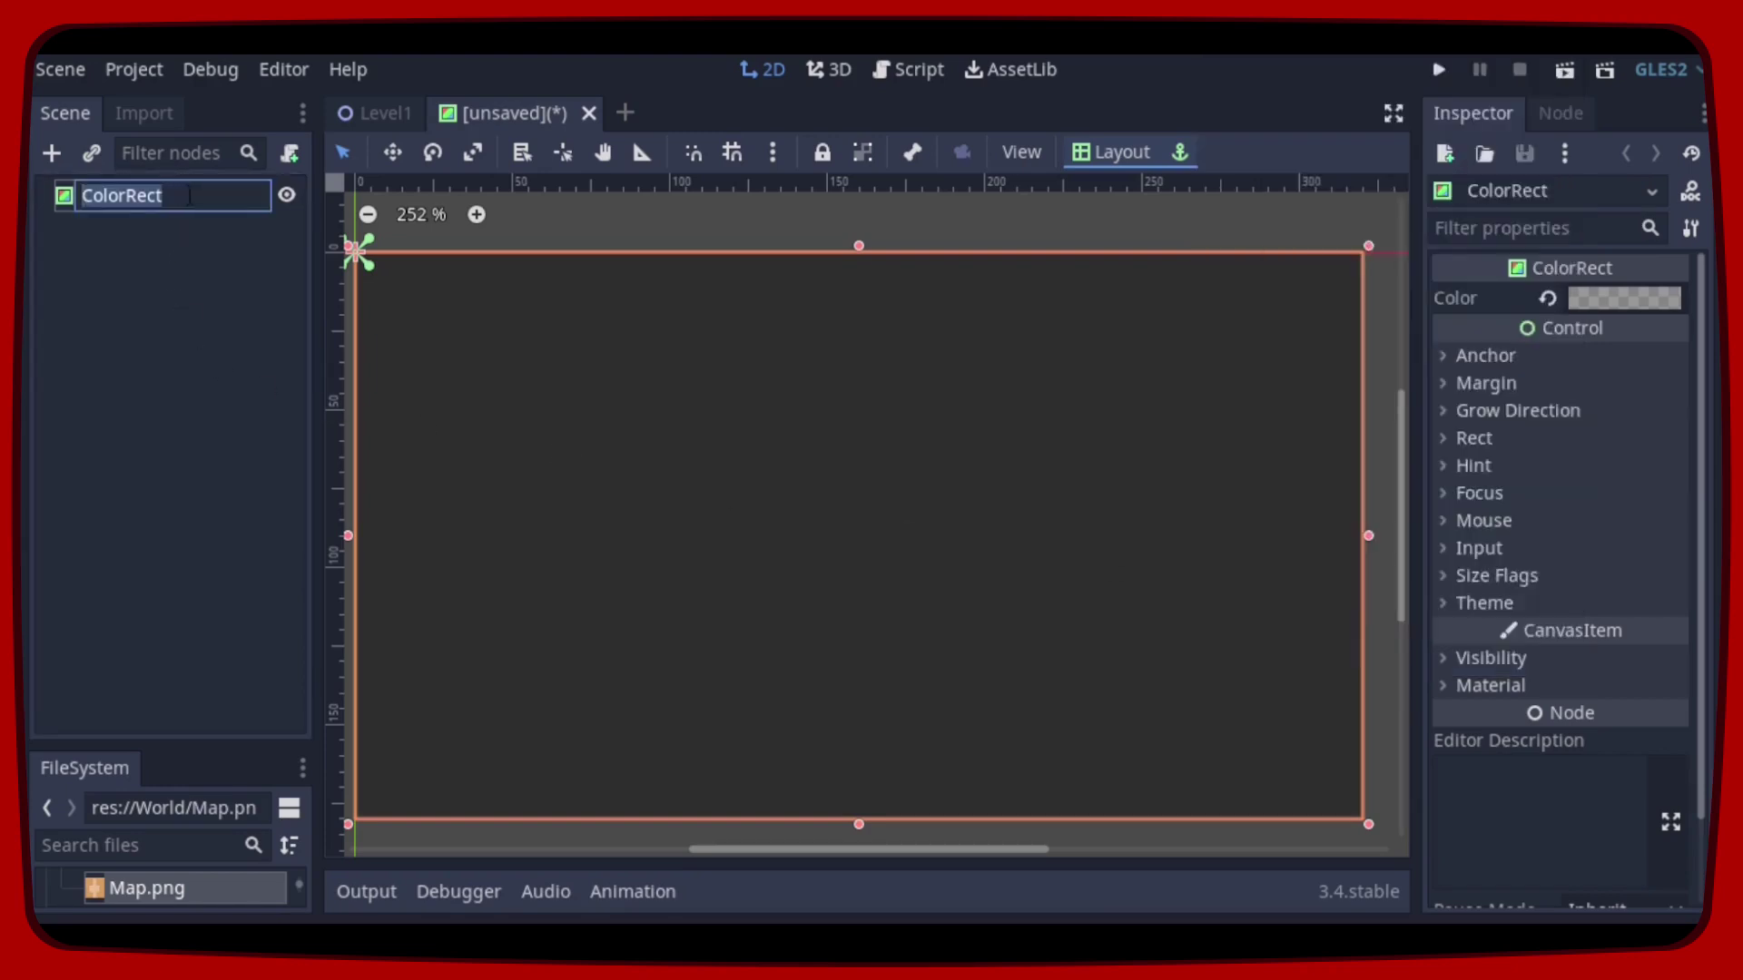
pyautogui.write('Minimap')
pyautogui.press('Return')
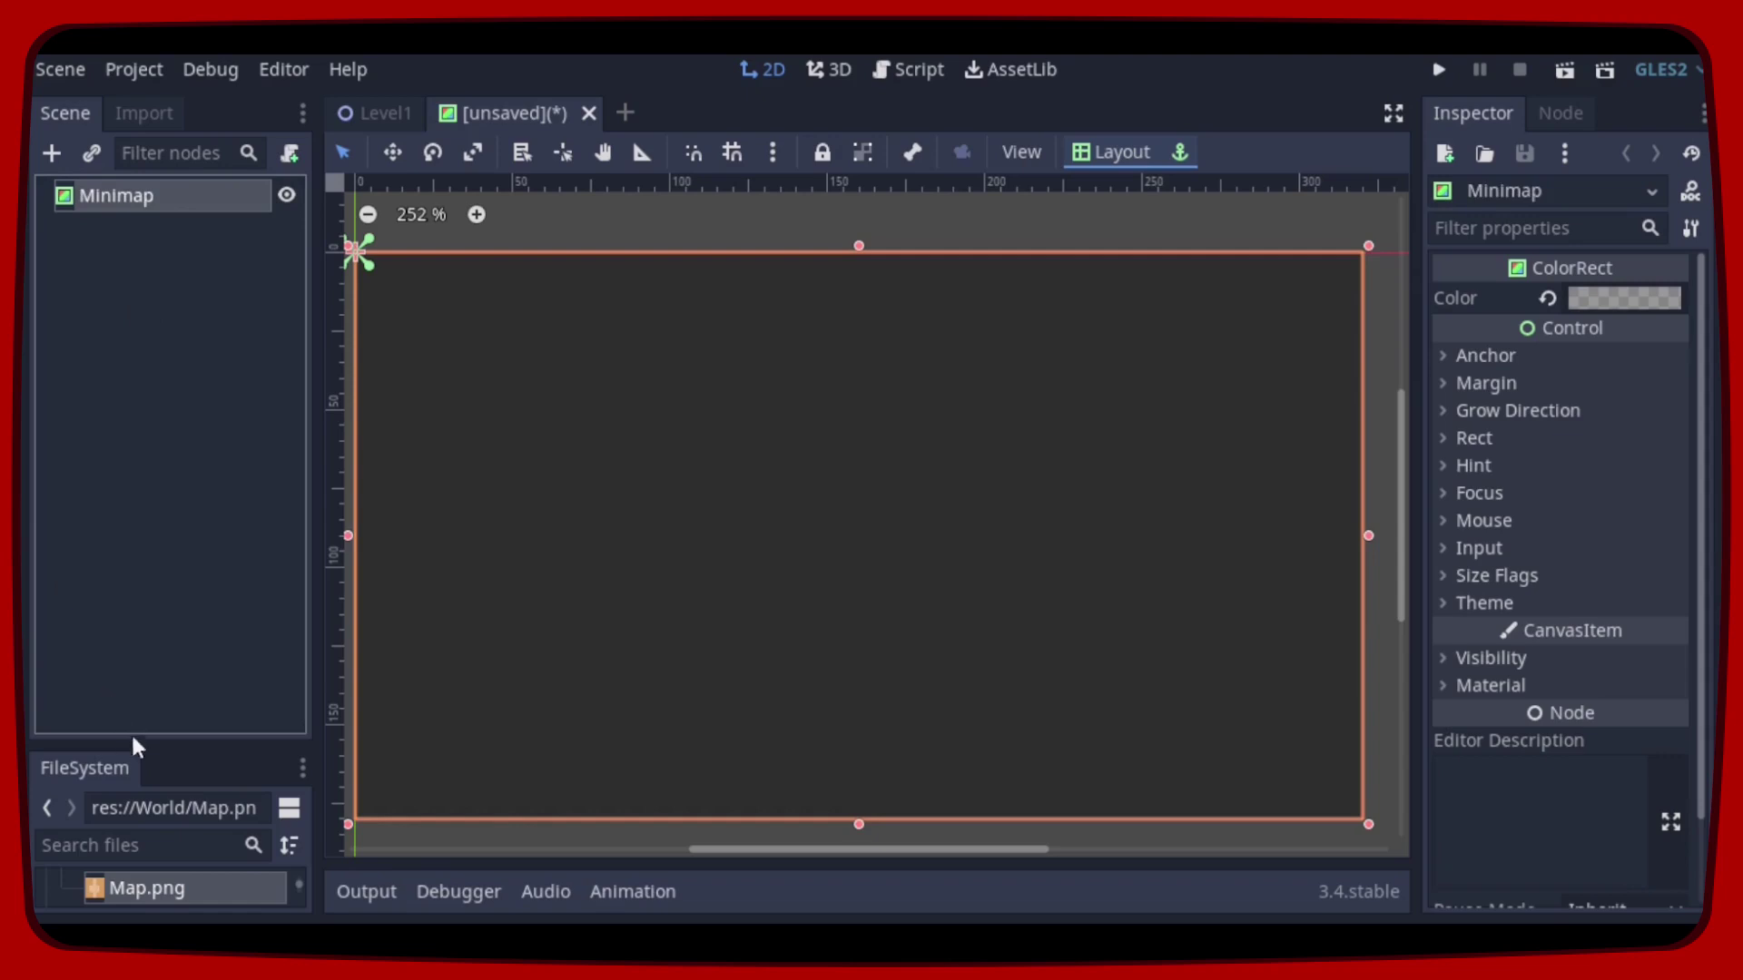
# Step: Add Map.png as a grid-snapped Map sprite over the dark rectangle
pyautogui.moveTo(138, 742); pyautogui.dragTo(136, 418)
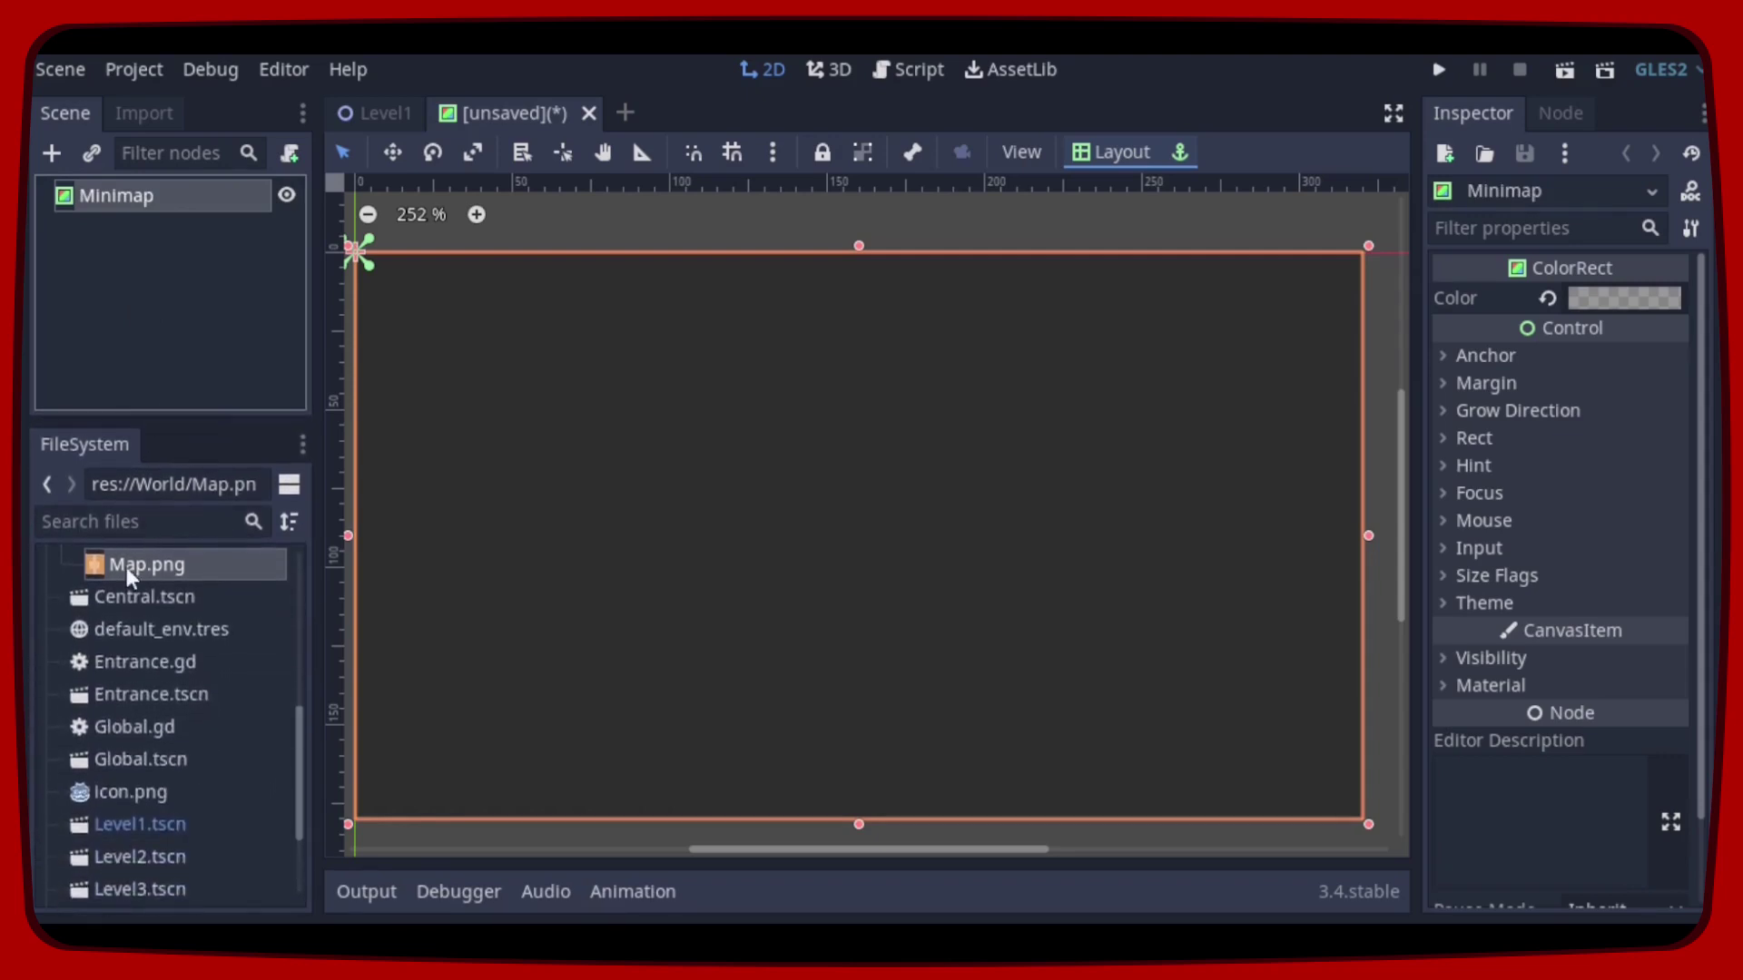
pyautogui.scroll(3, 127, 574)
pyautogui.scroll(2, 126, 586)
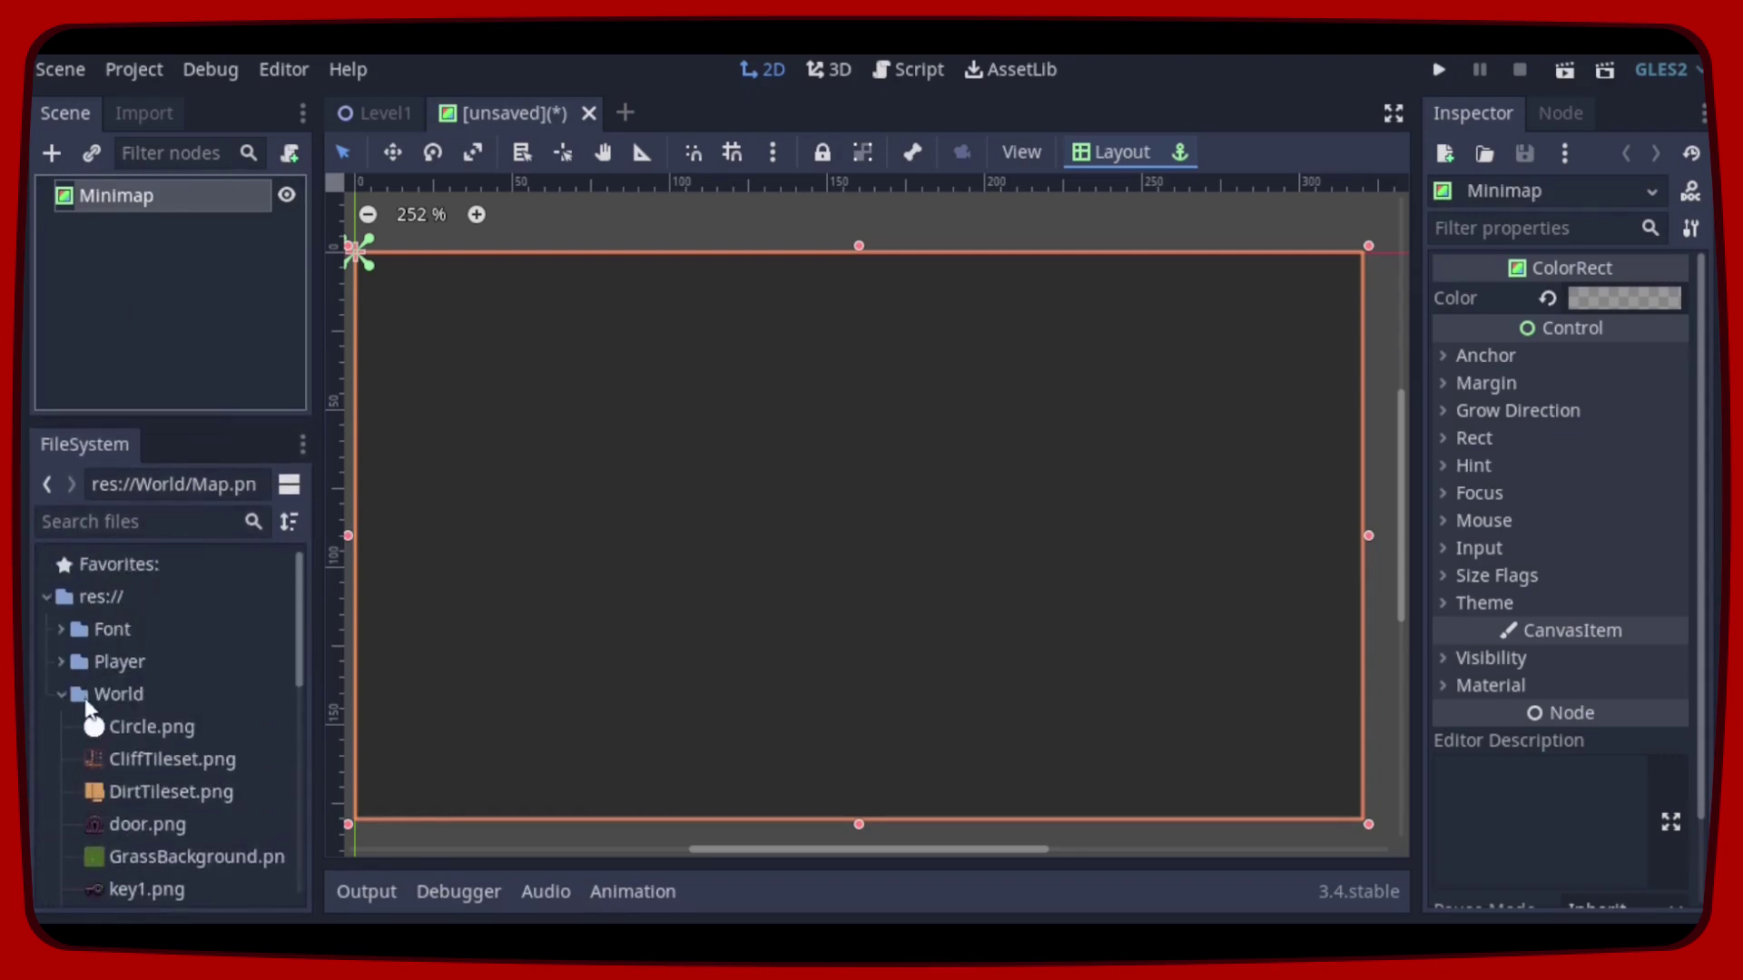
pyautogui.scroll(-3, 161, 695)
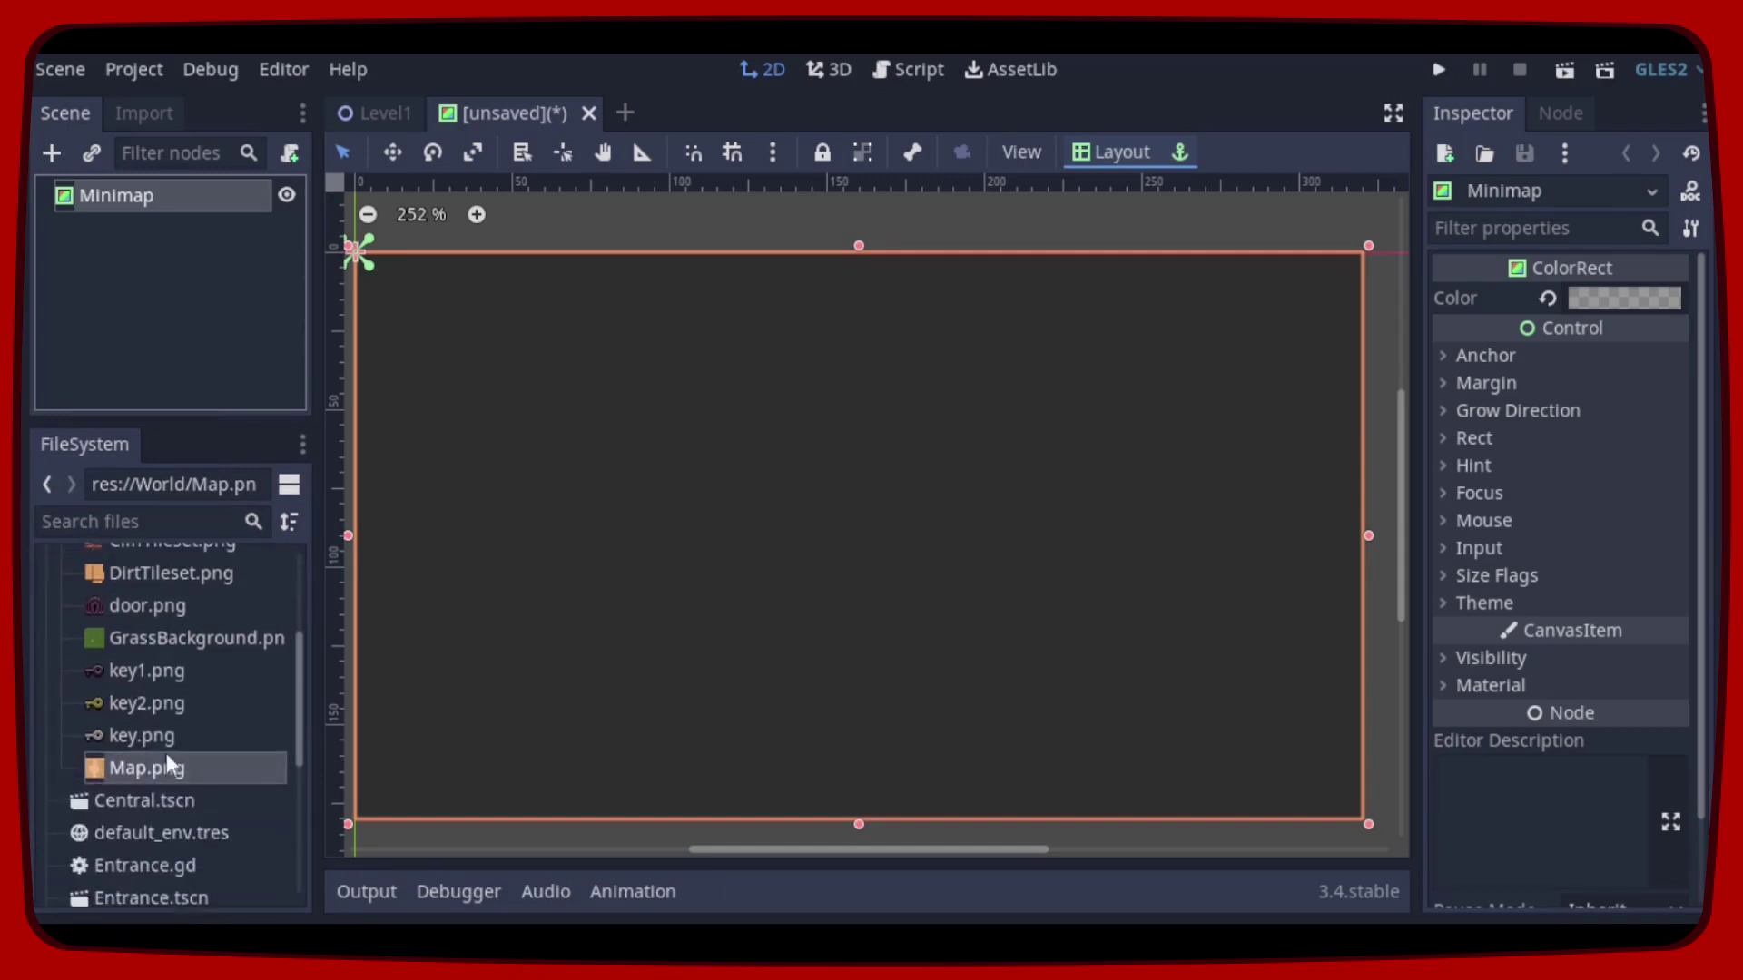
pyautogui.moveTo(177, 771); pyautogui.dragTo(863, 531)
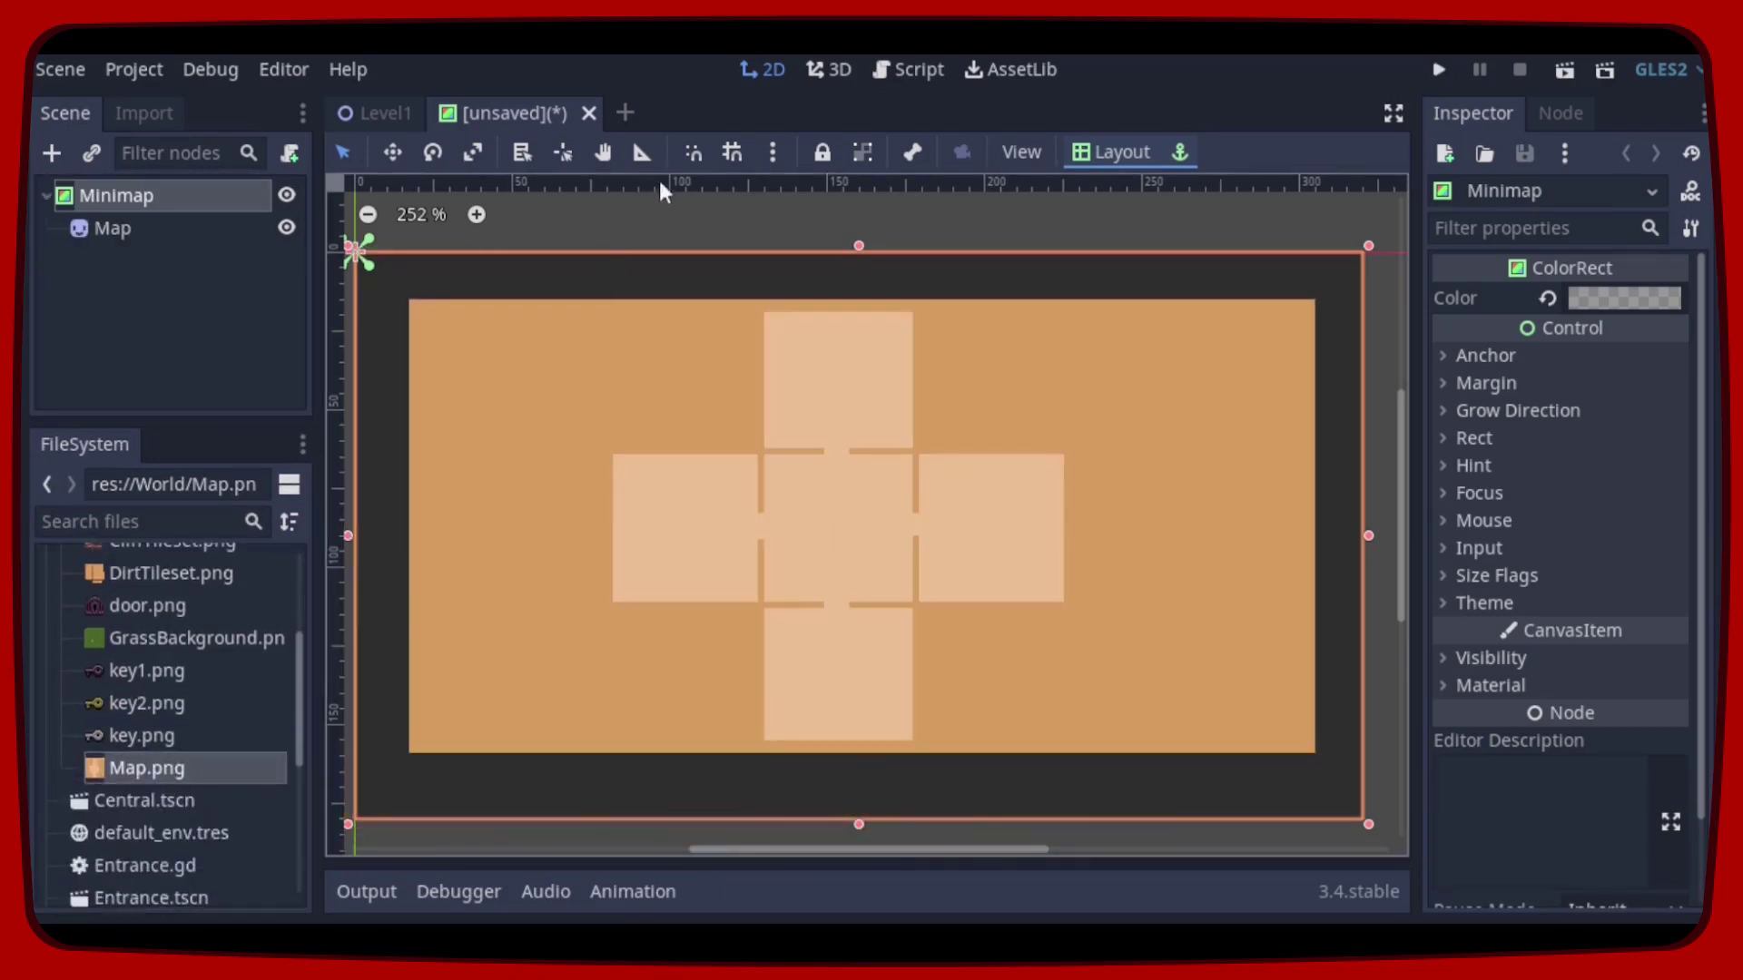
pyautogui.click(733, 153)
pyautogui.moveTo(790, 484); pyautogui.dragTo(788, 478)
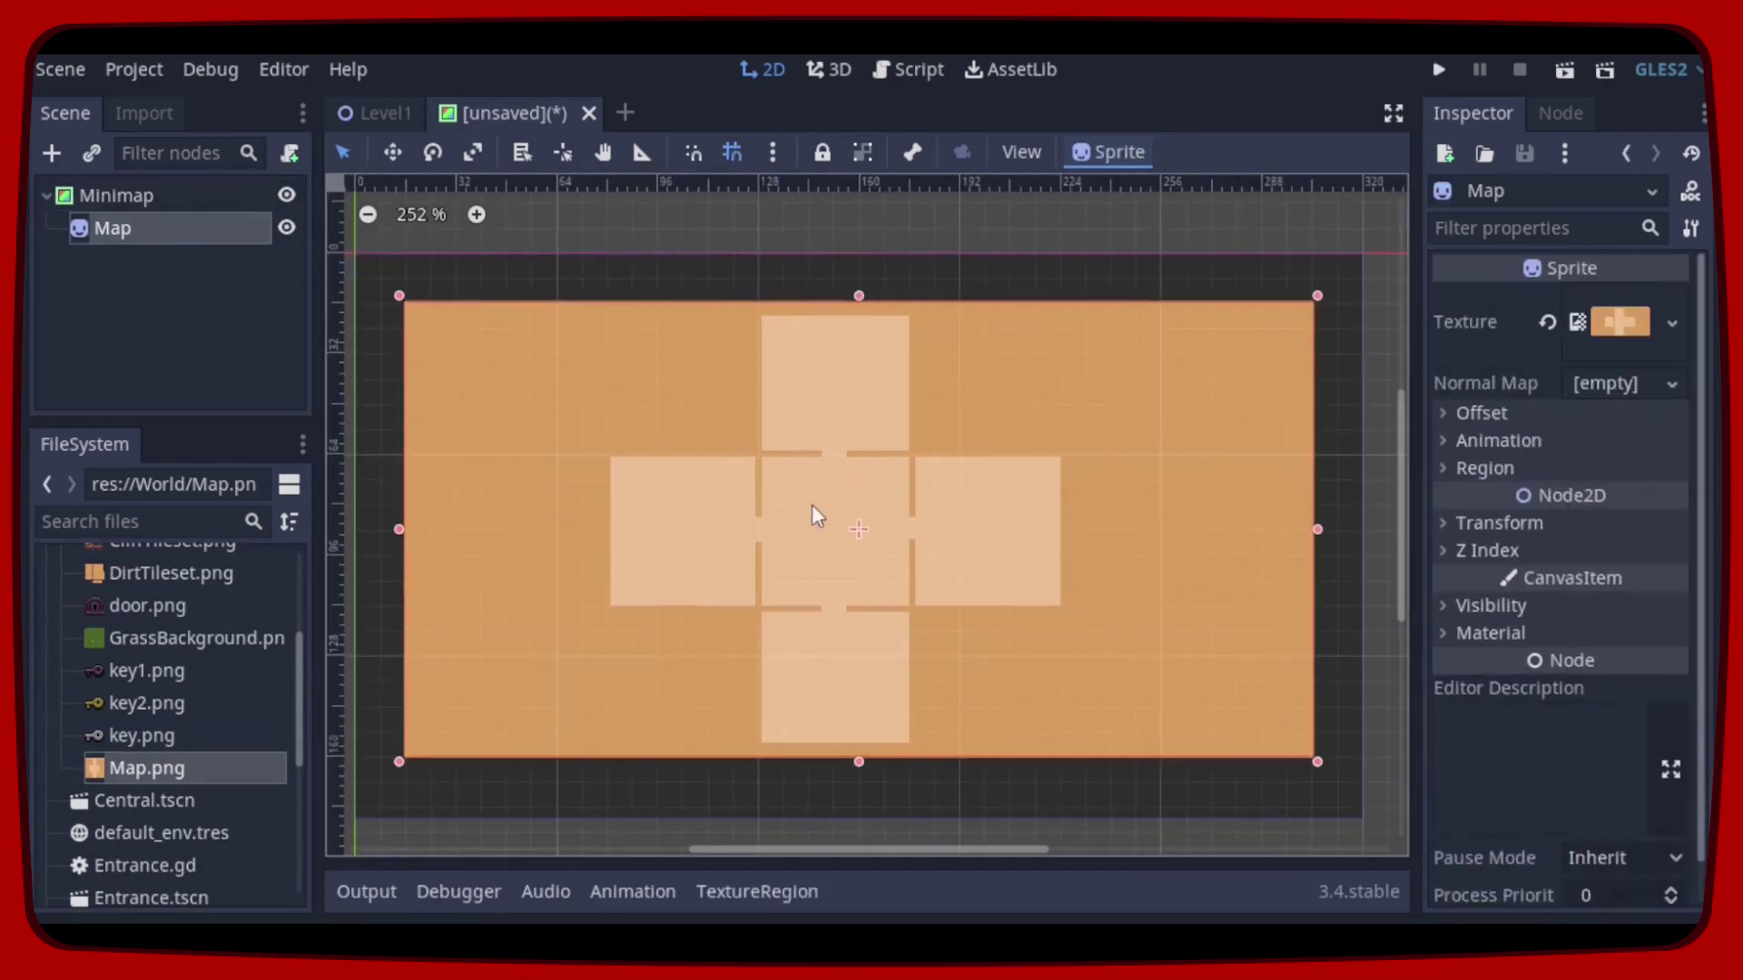
pyautogui.moveTo(167, 425); pyautogui.dragTo(172, 772)
pyautogui.click(732, 152)
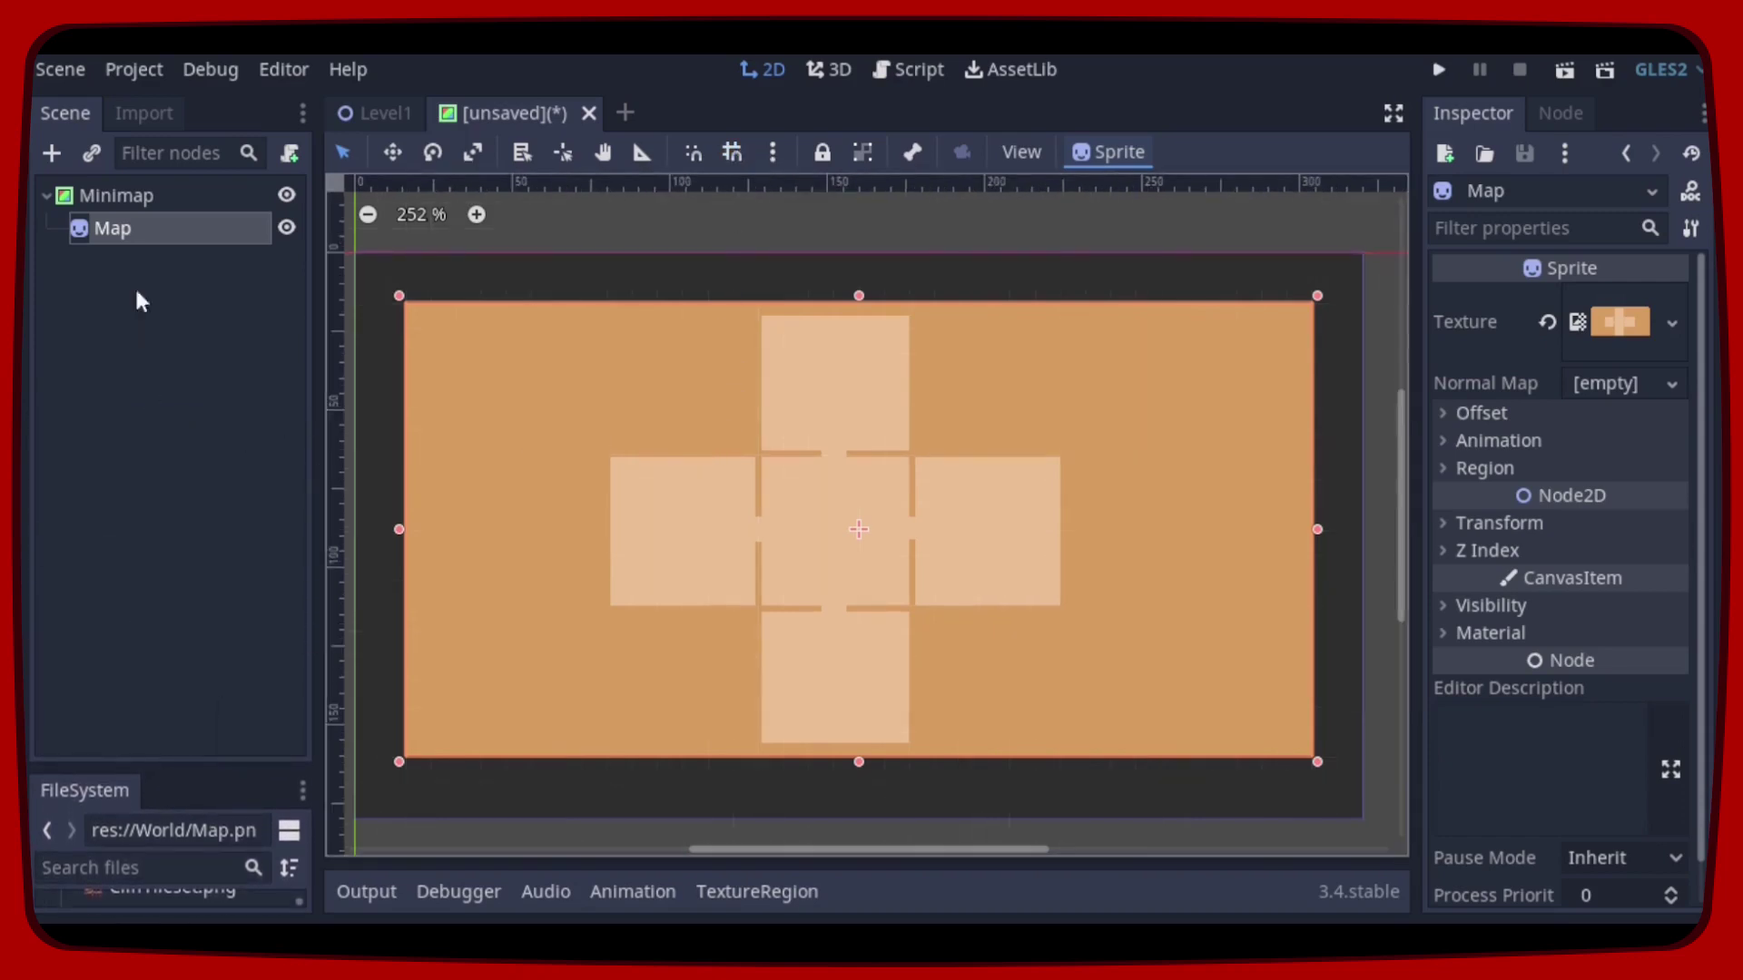
pyautogui.click(128, 193)
# Step: Add a Node2D child under Minimap and name it Level1
pyautogui.rightClick(130, 200)
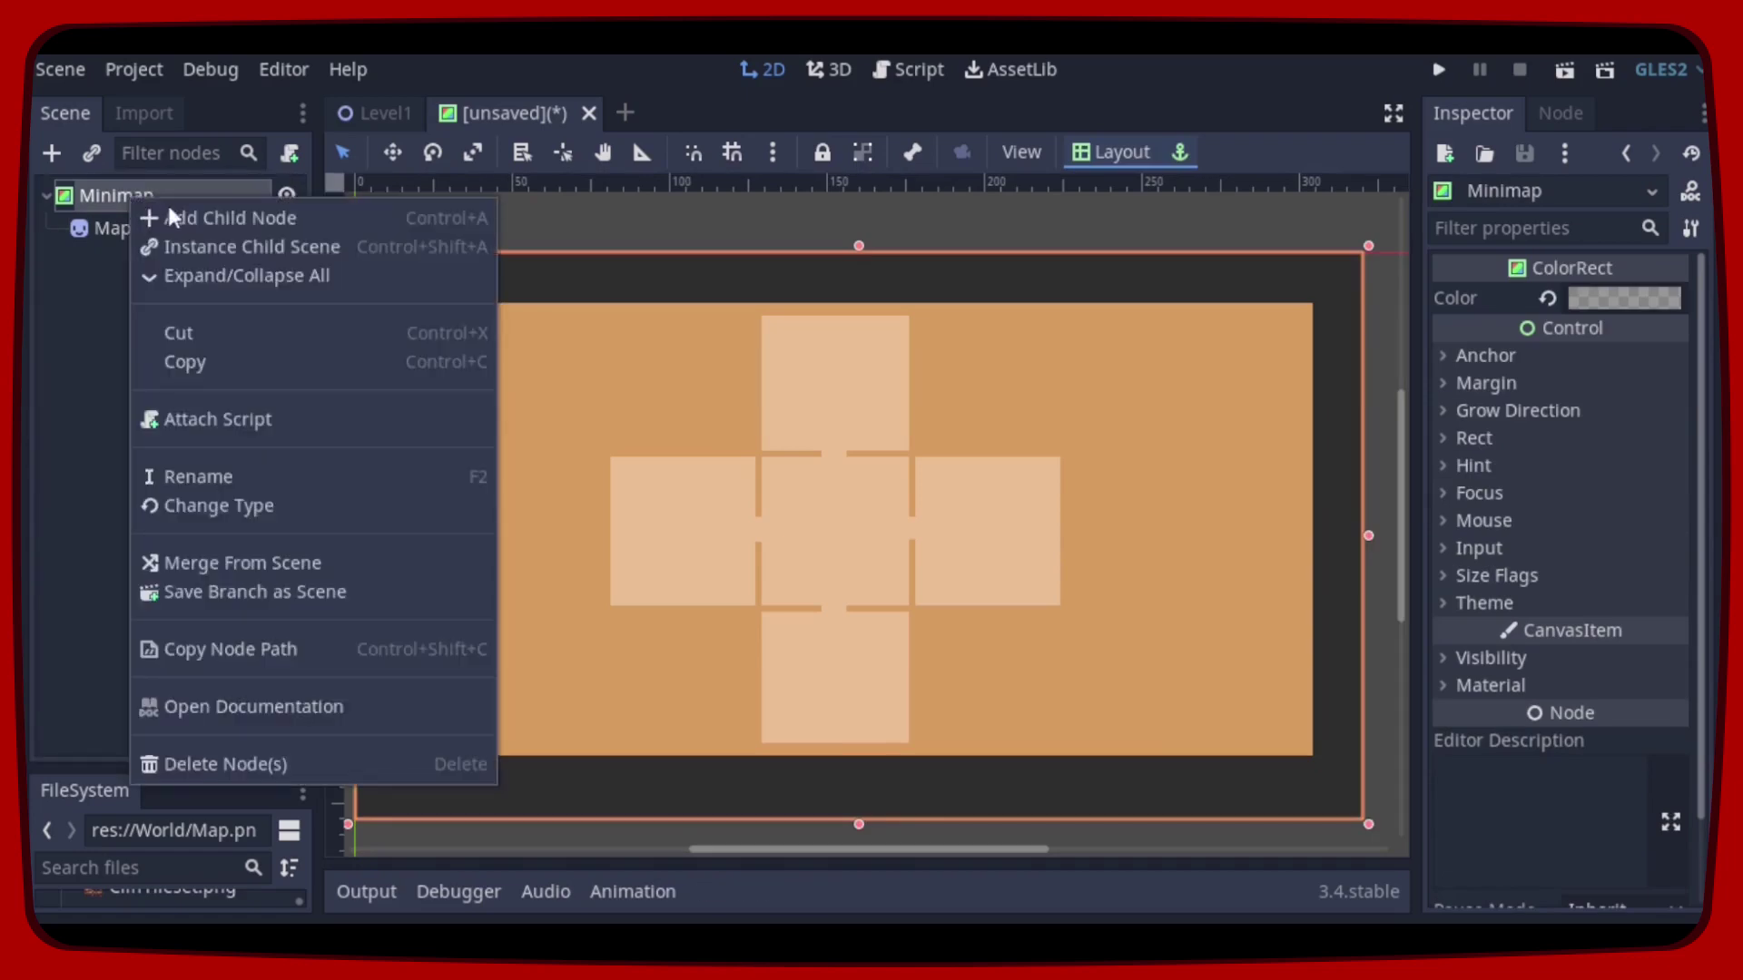
pyautogui.click(178, 214)
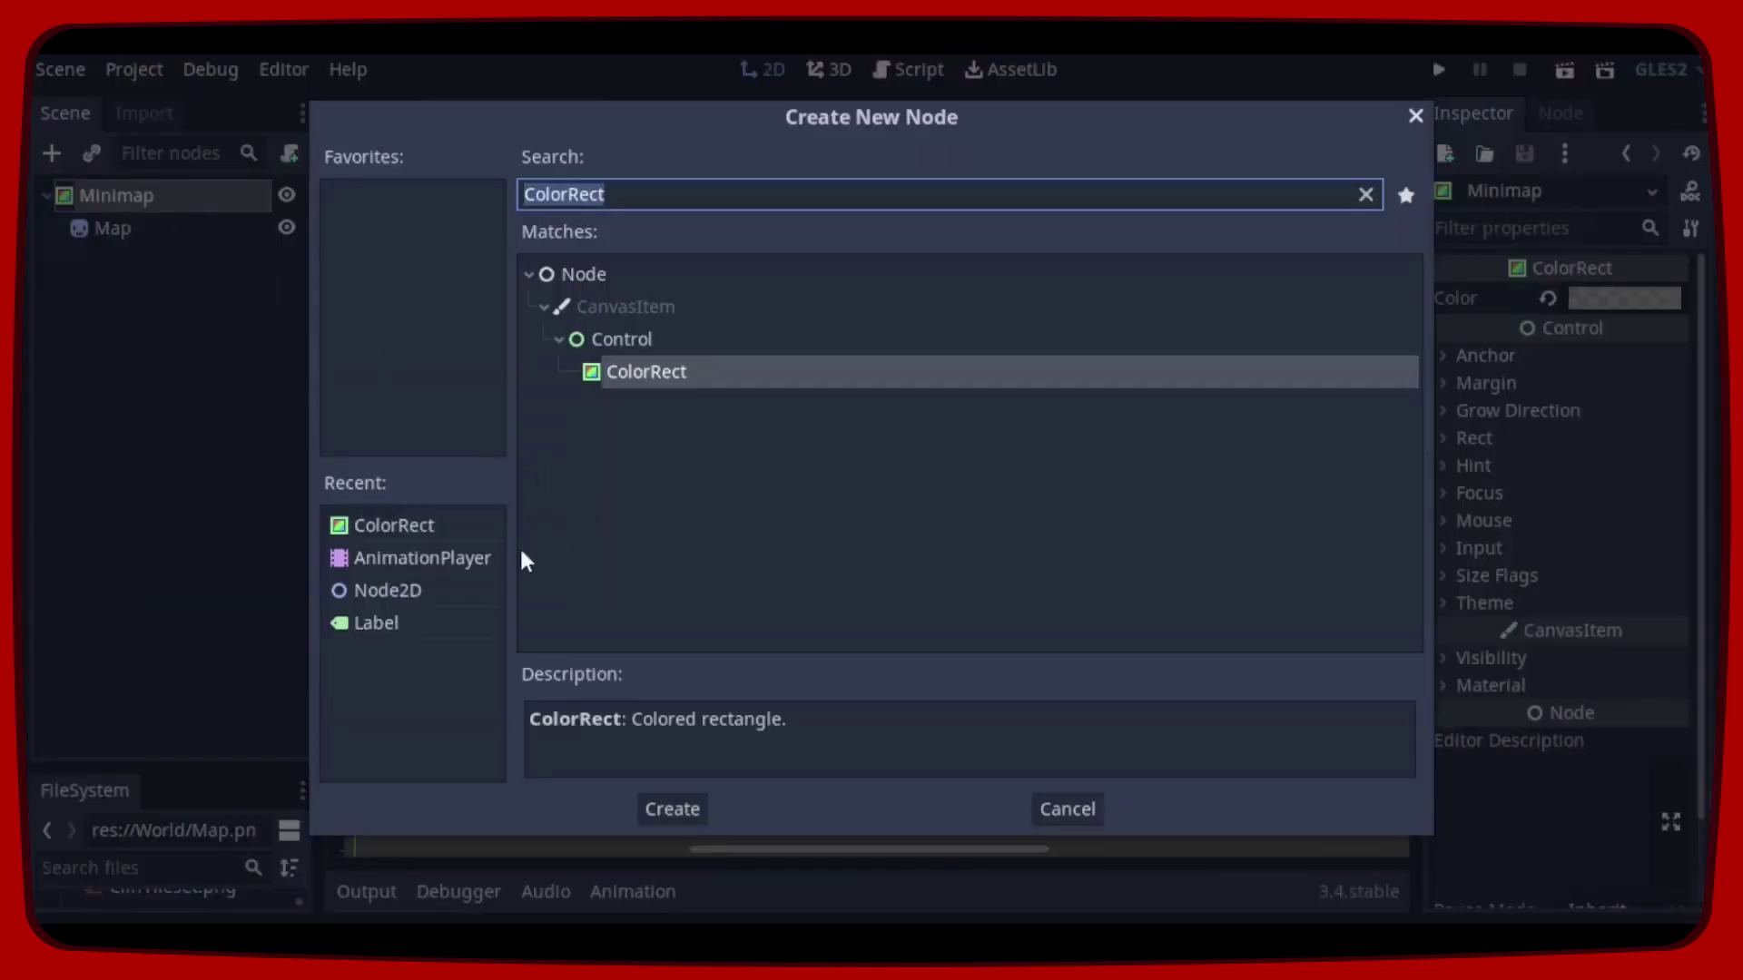
pyautogui.click(395, 589)
pyautogui.click(655, 812)
pyautogui.doubleClick(218, 264)
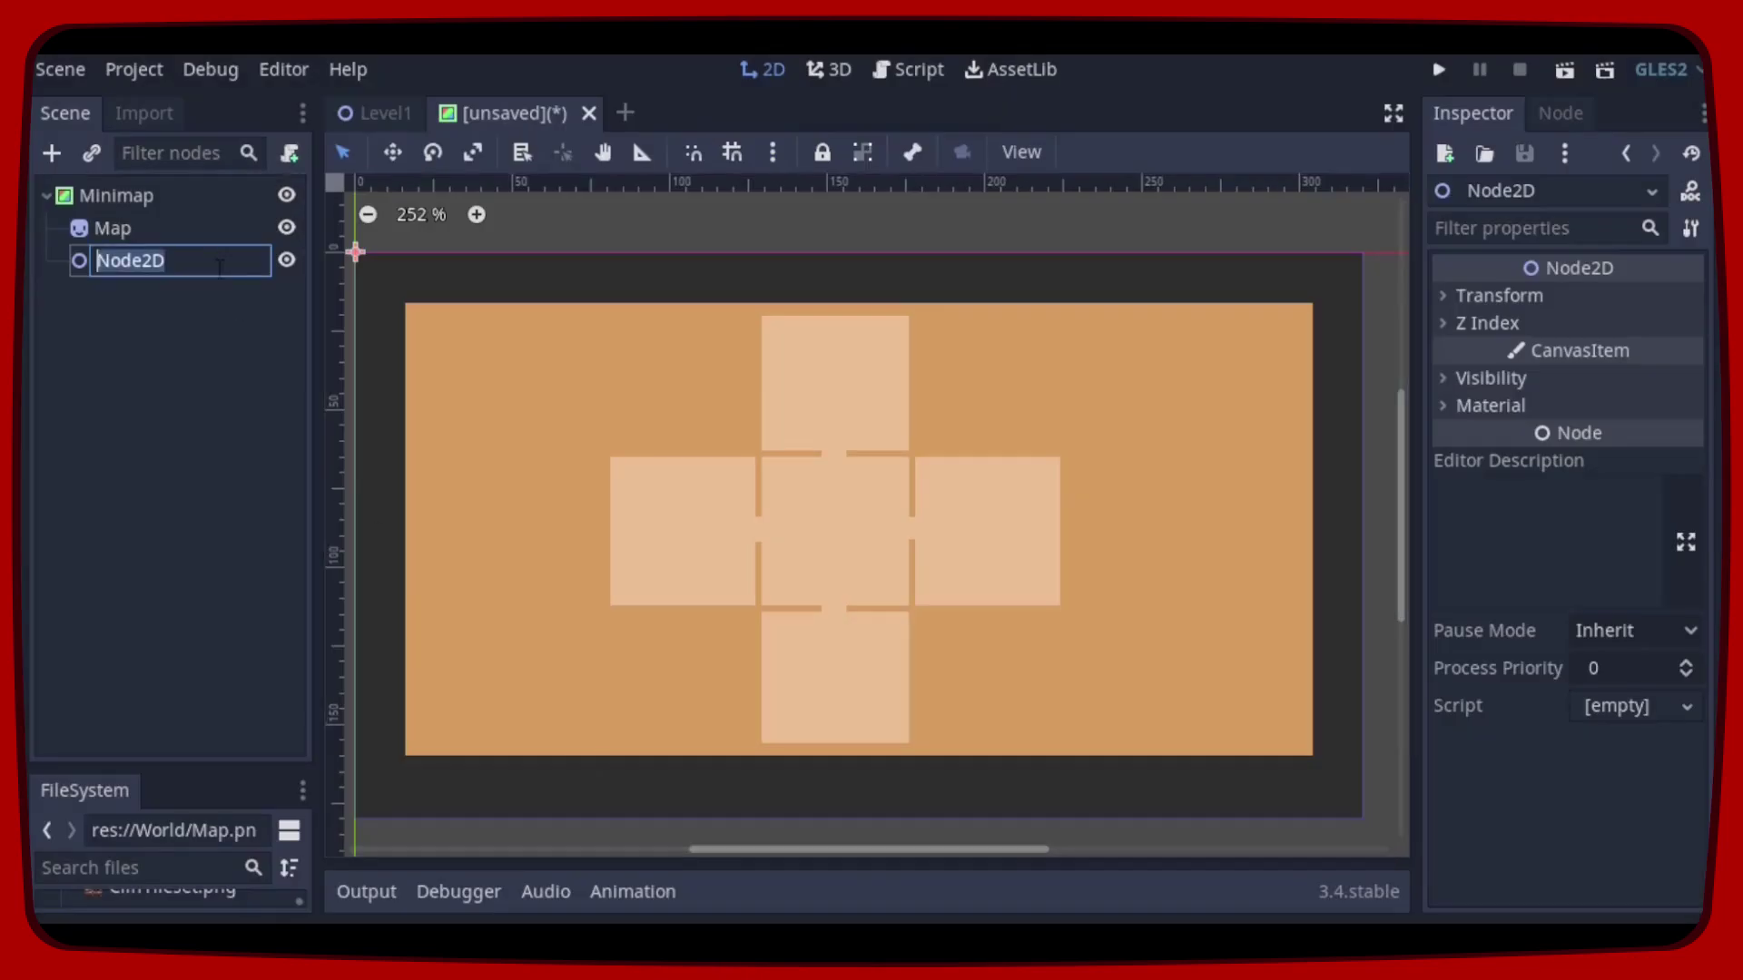
pyautogui.write('L')
pyautogui.write('evel1')
pyautogui.press('Return')
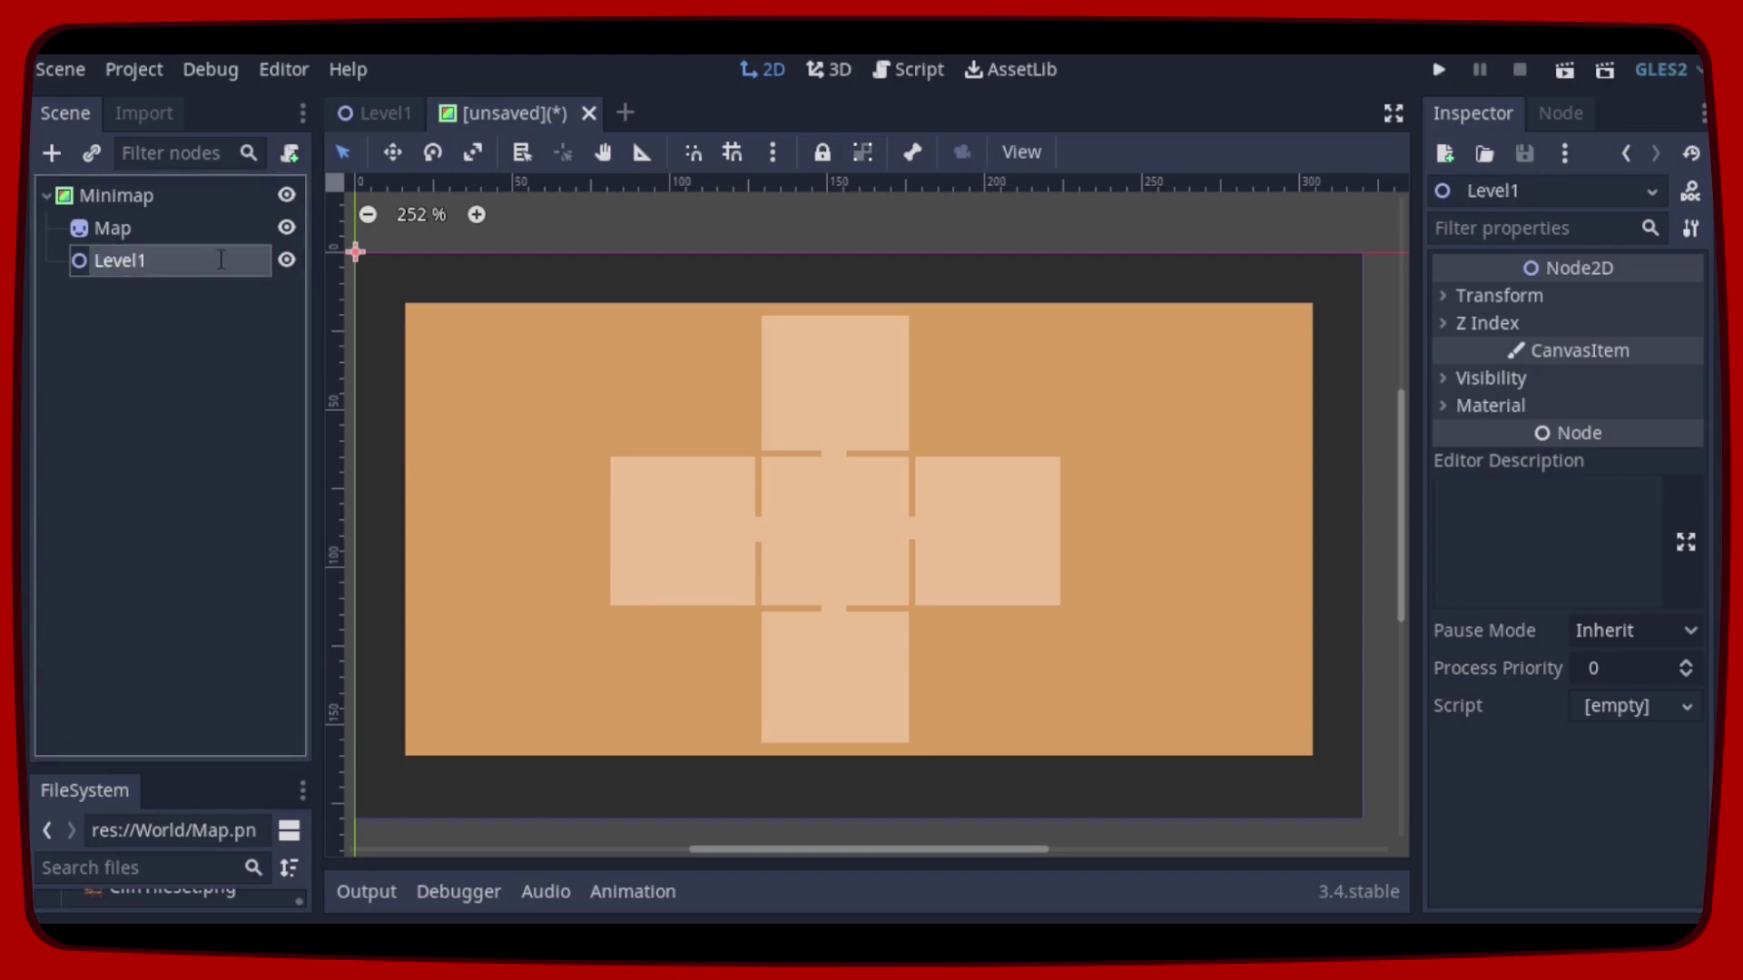
# Step: Add a ColorRect child named Hide under Level1
pyautogui.rightClick(188, 263)
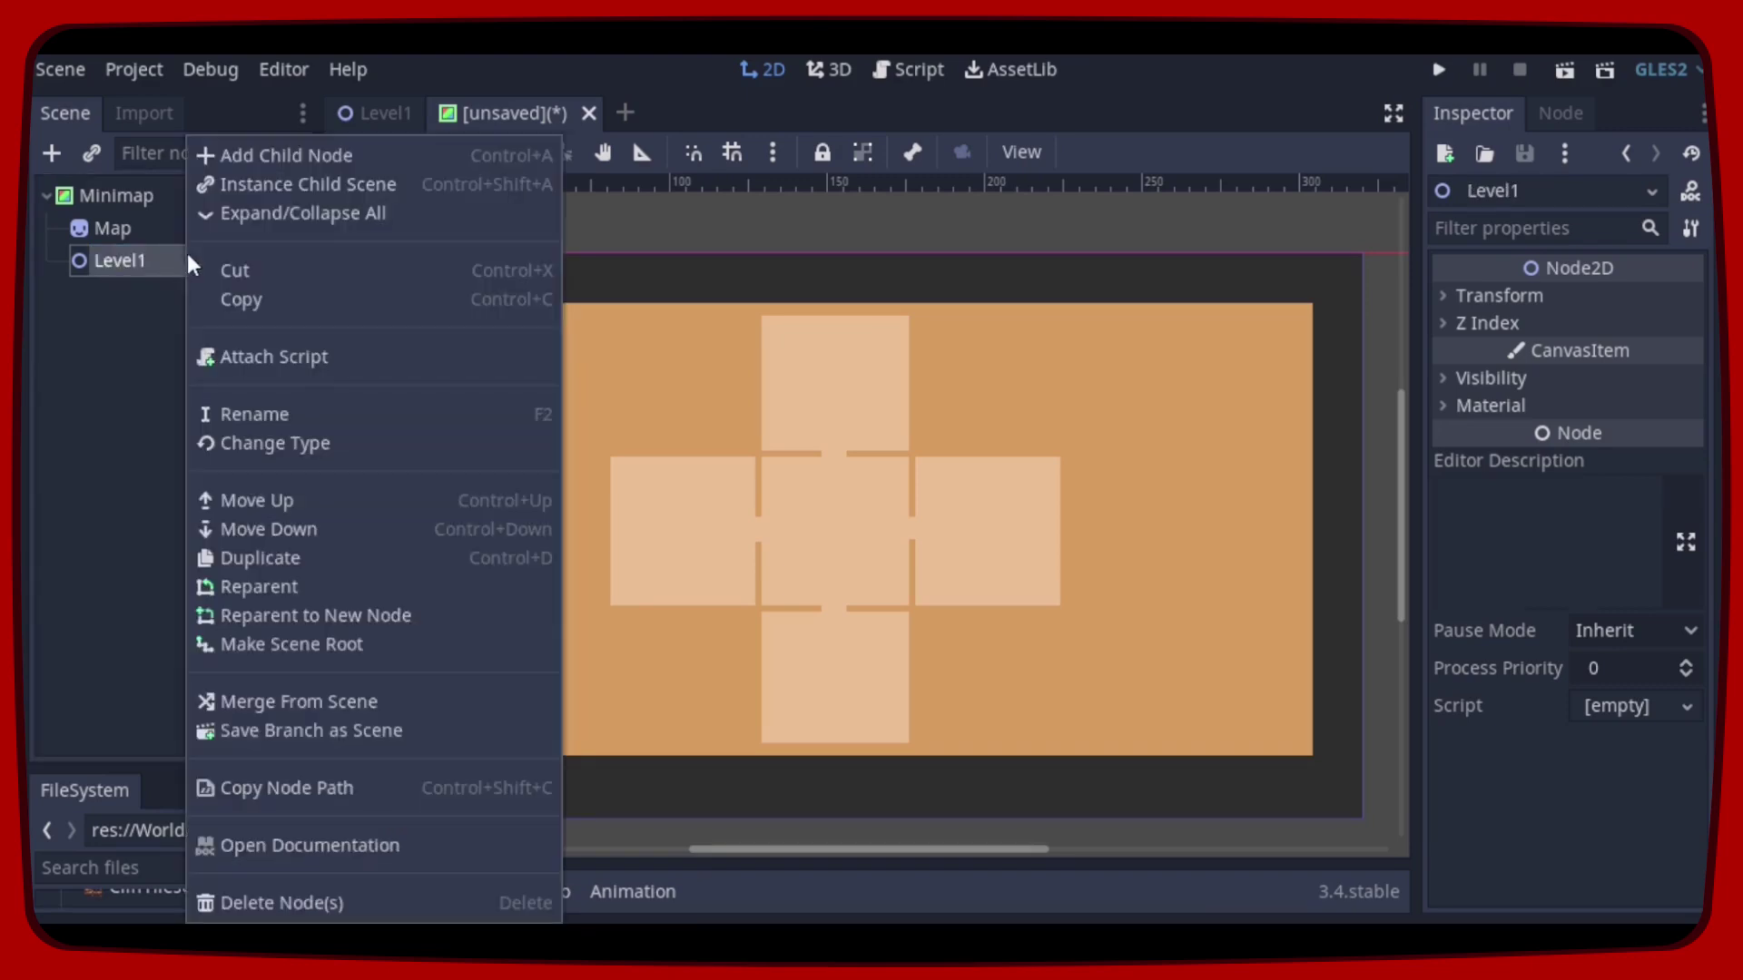
pyautogui.click(279, 155)
pyautogui.click(427, 560)
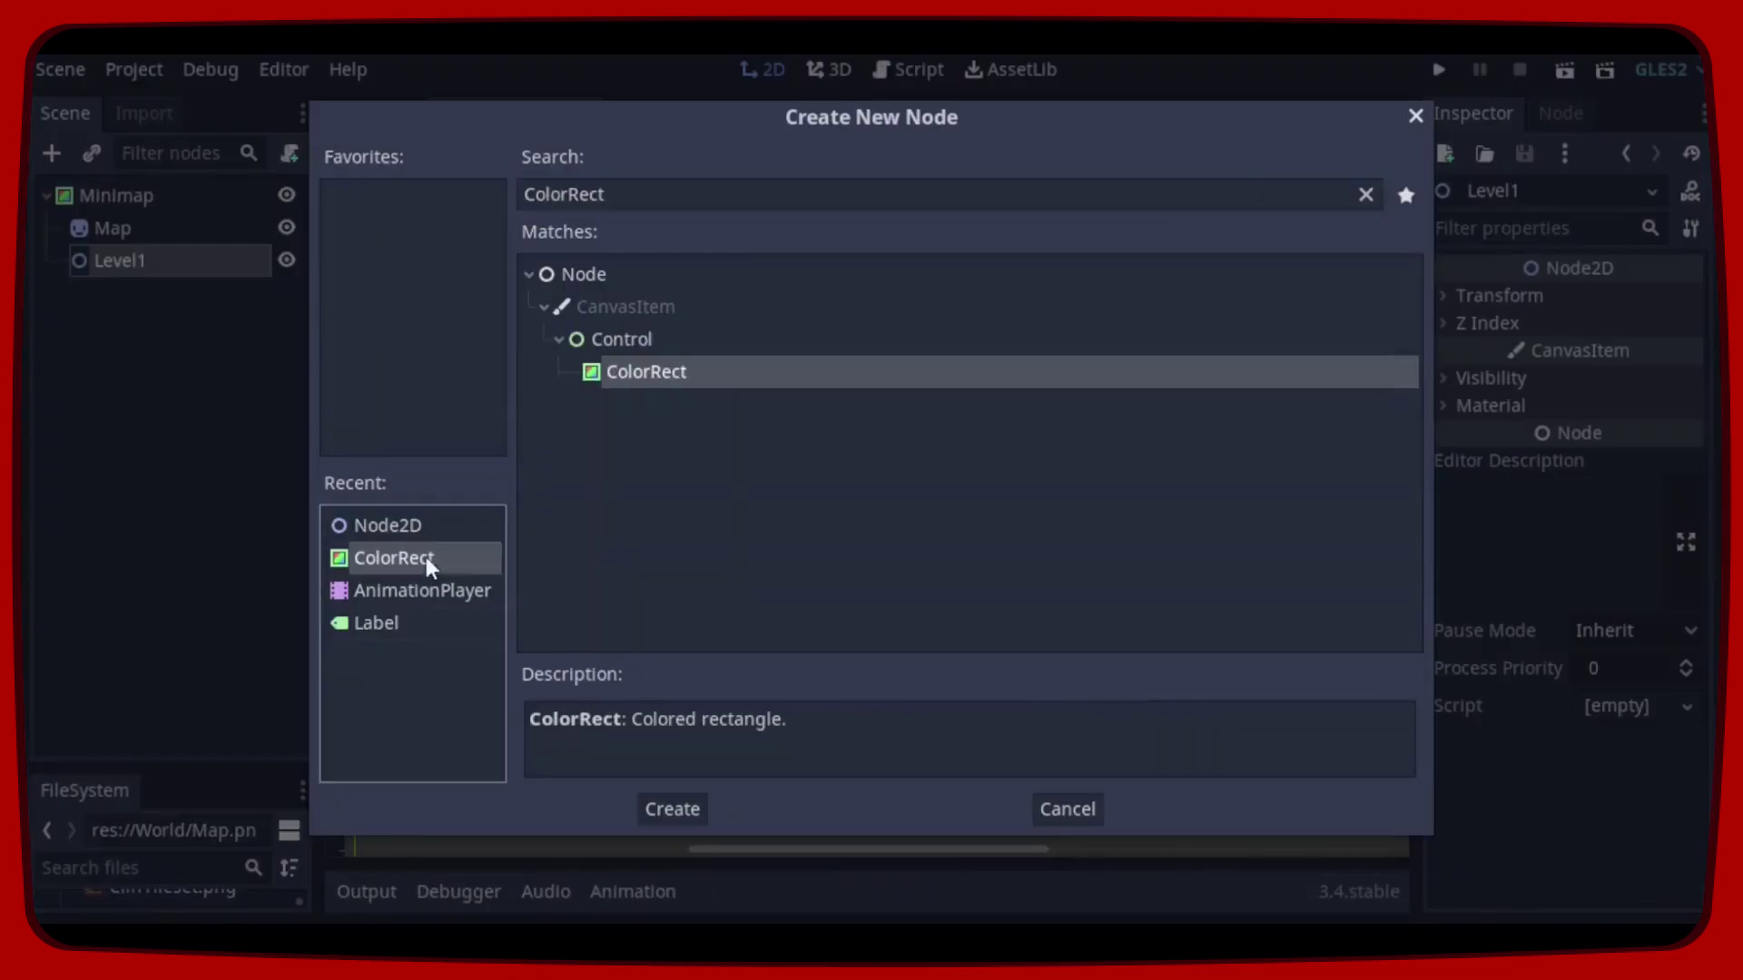
pyautogui.click(684, 821)
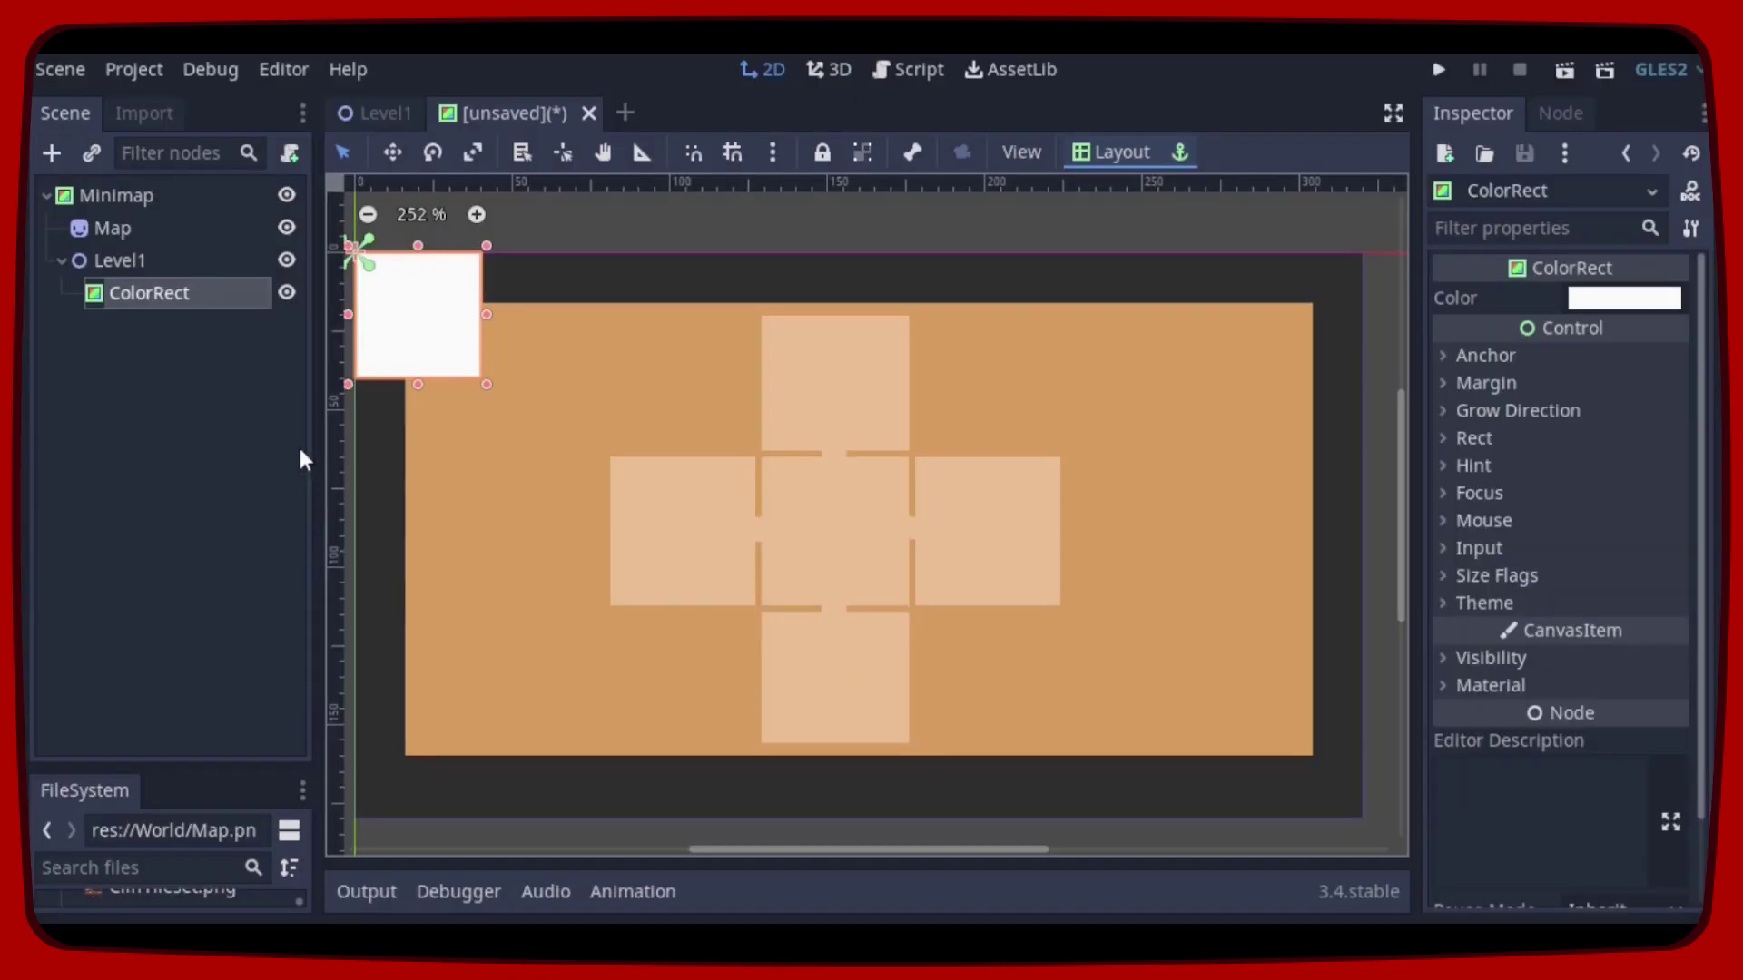
pyautogui.doubleClick(225, 292)
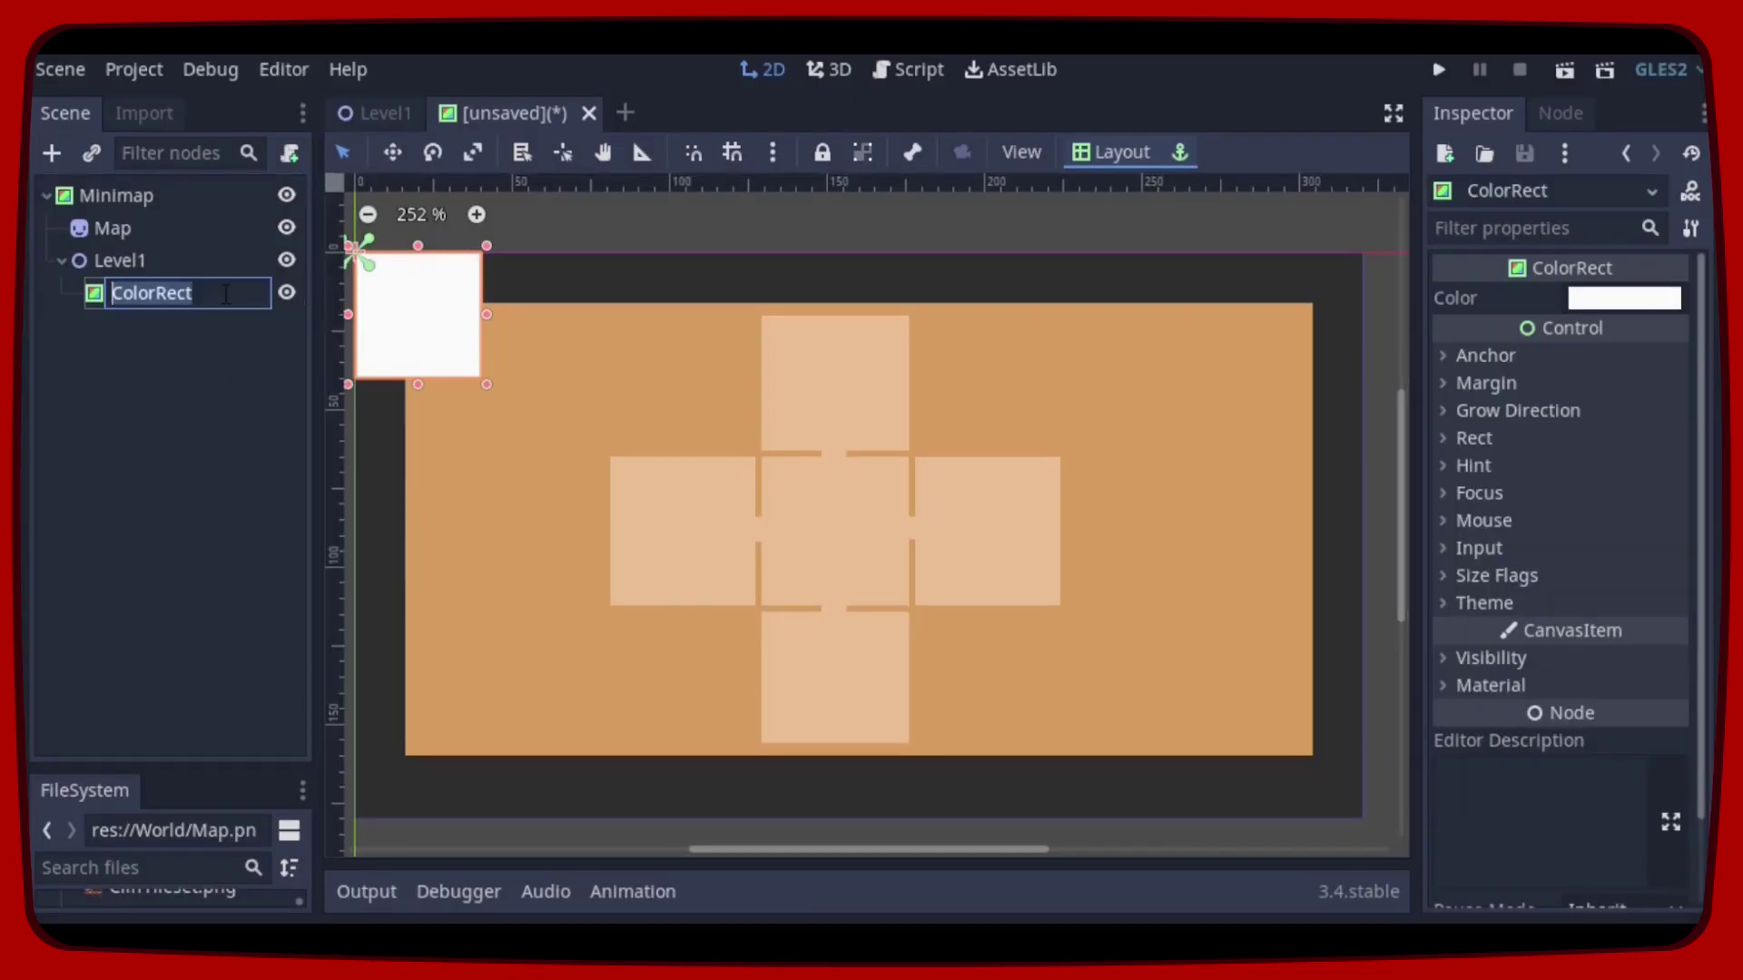
pyautogui.write('Hide')
pyautogui.press('Return')
# Step: Move and resize Hide so it covers the left square map room
pyautogui.click(413, 337)
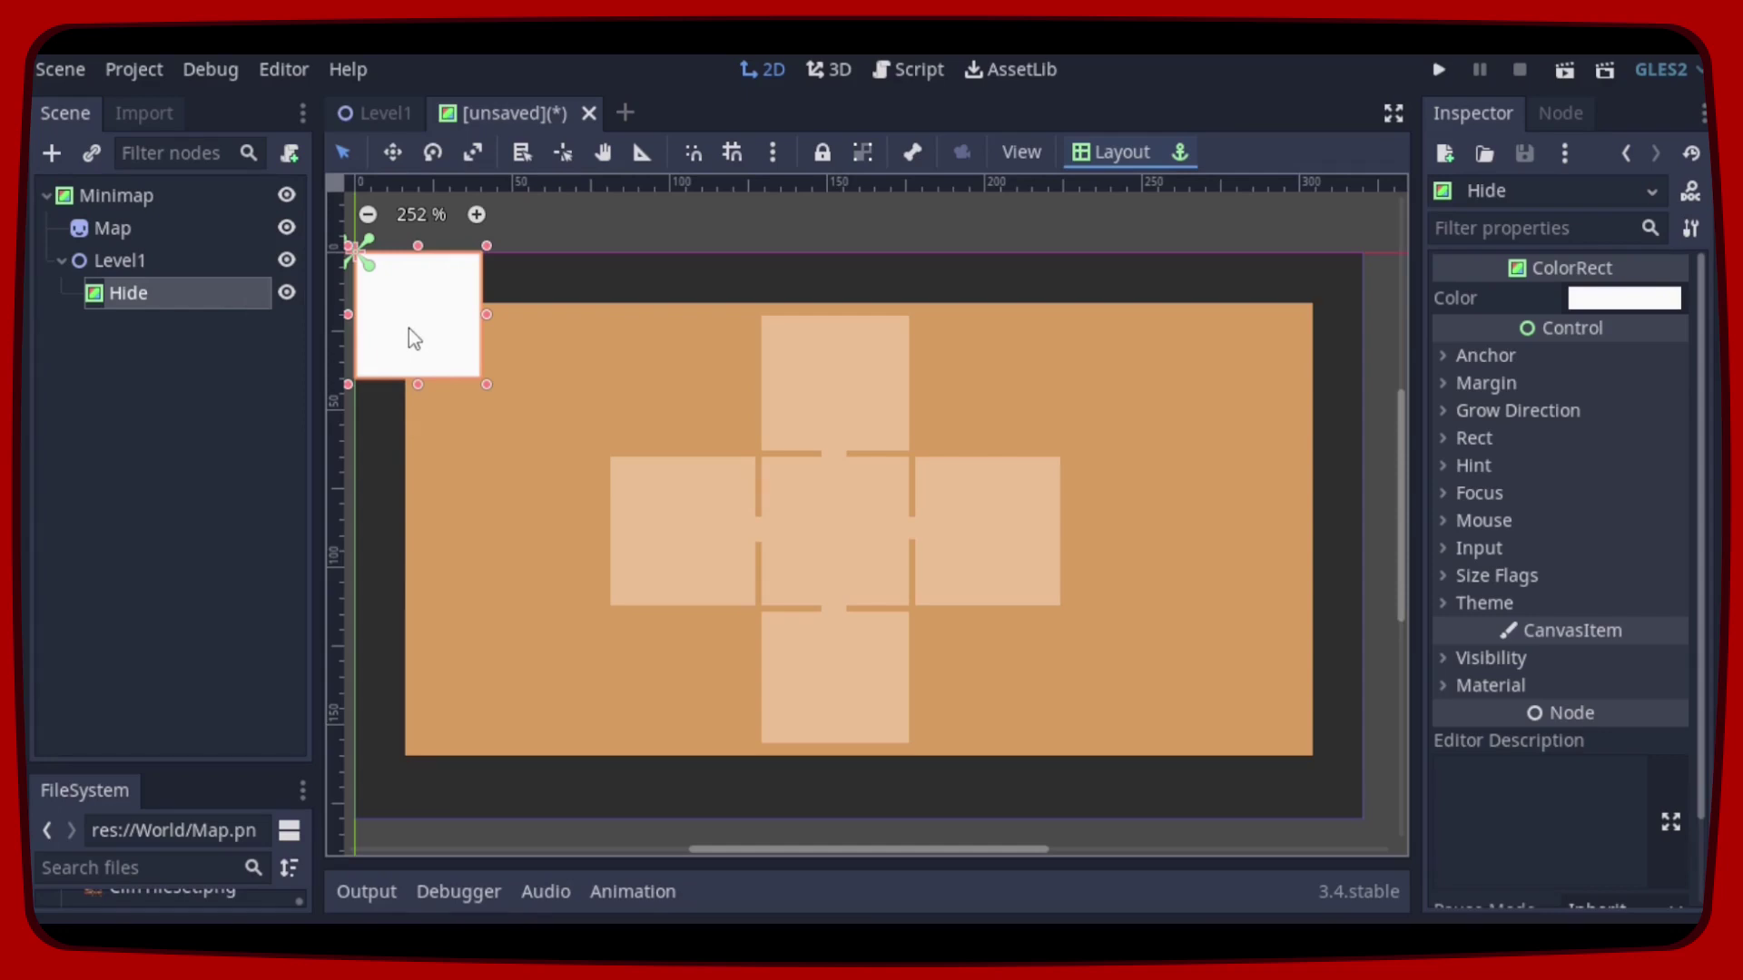
pyautogui.moveTo(414, 338); pyautogui.dragTo(676, 542)
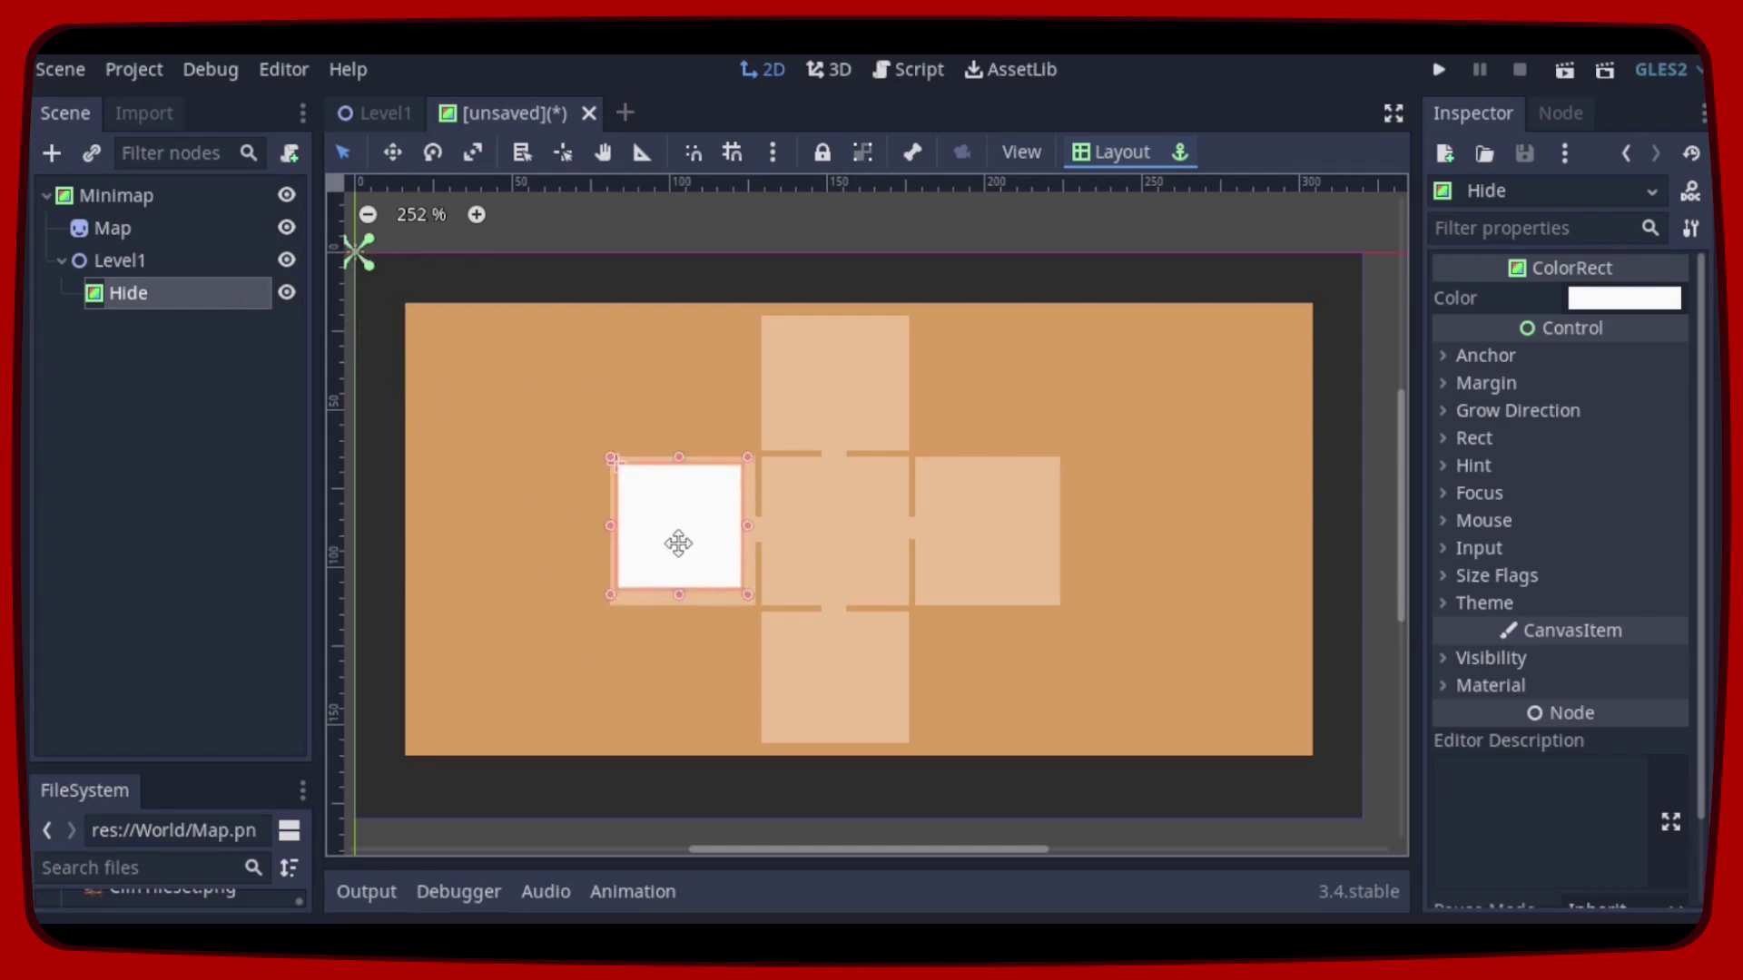
pyautogui.scroll(1, 641, 514)
pyautogui.scroll(2, 640, 514)
pyautogui.scroll(2, 641, 515)
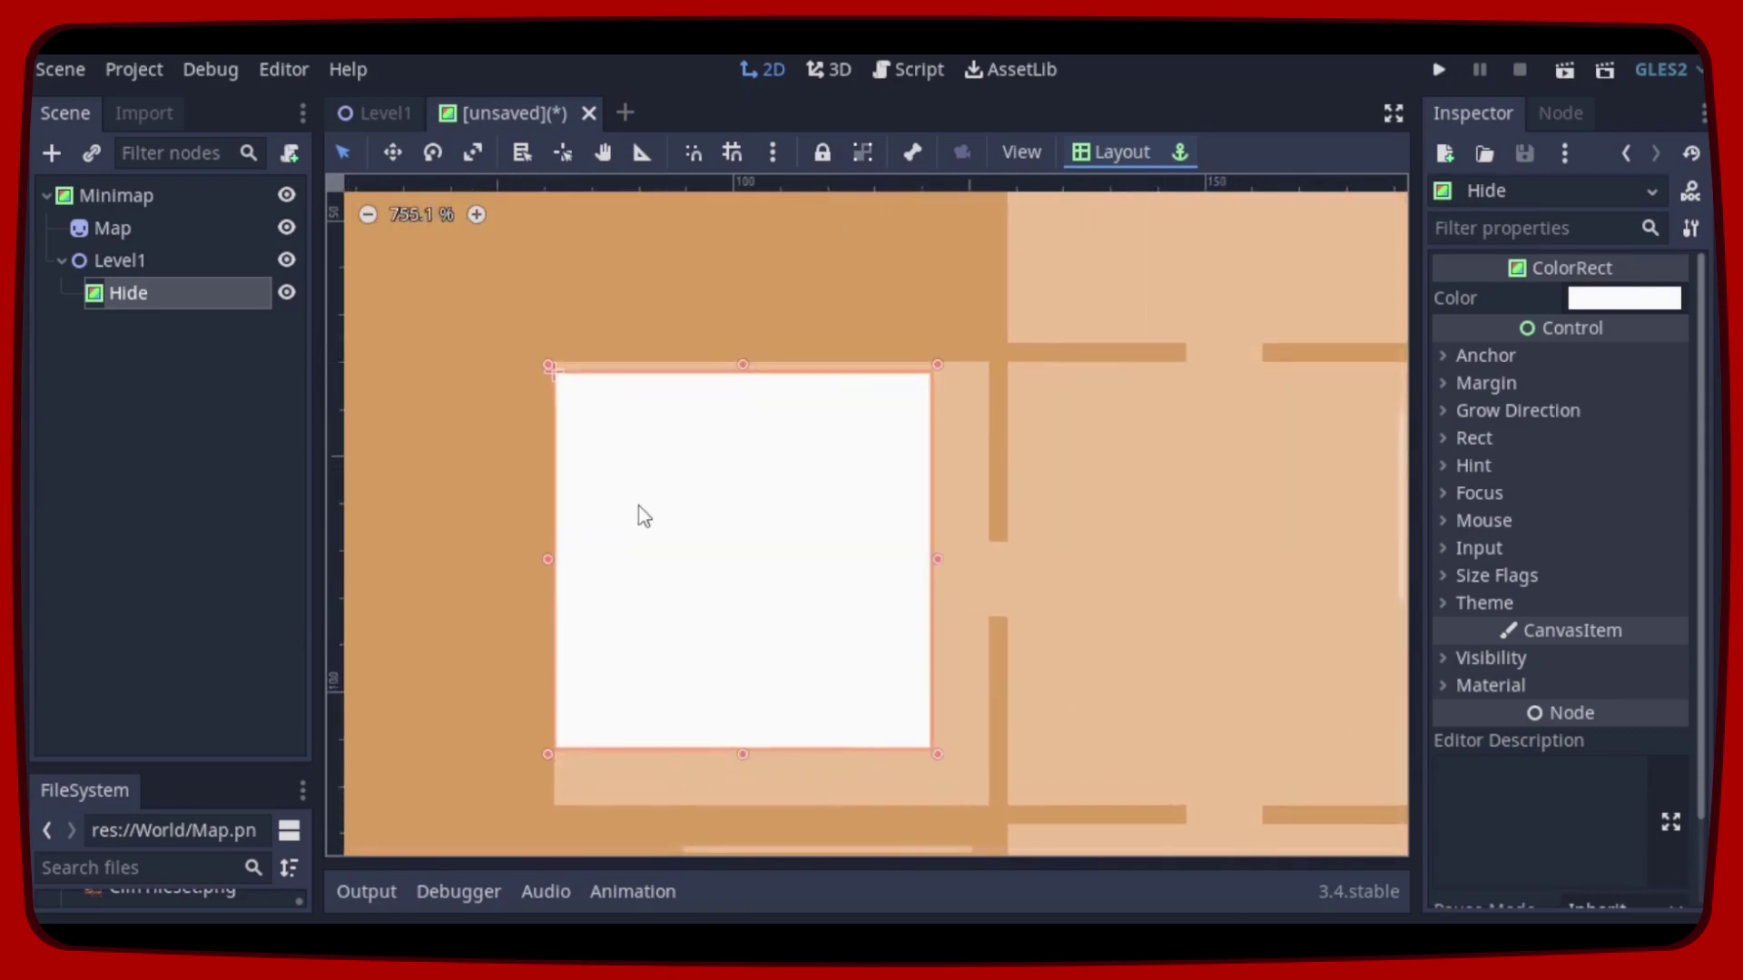
pyautogui.scroll(1, 641, 513)
pyautogui.scroll(1, 634, 505)
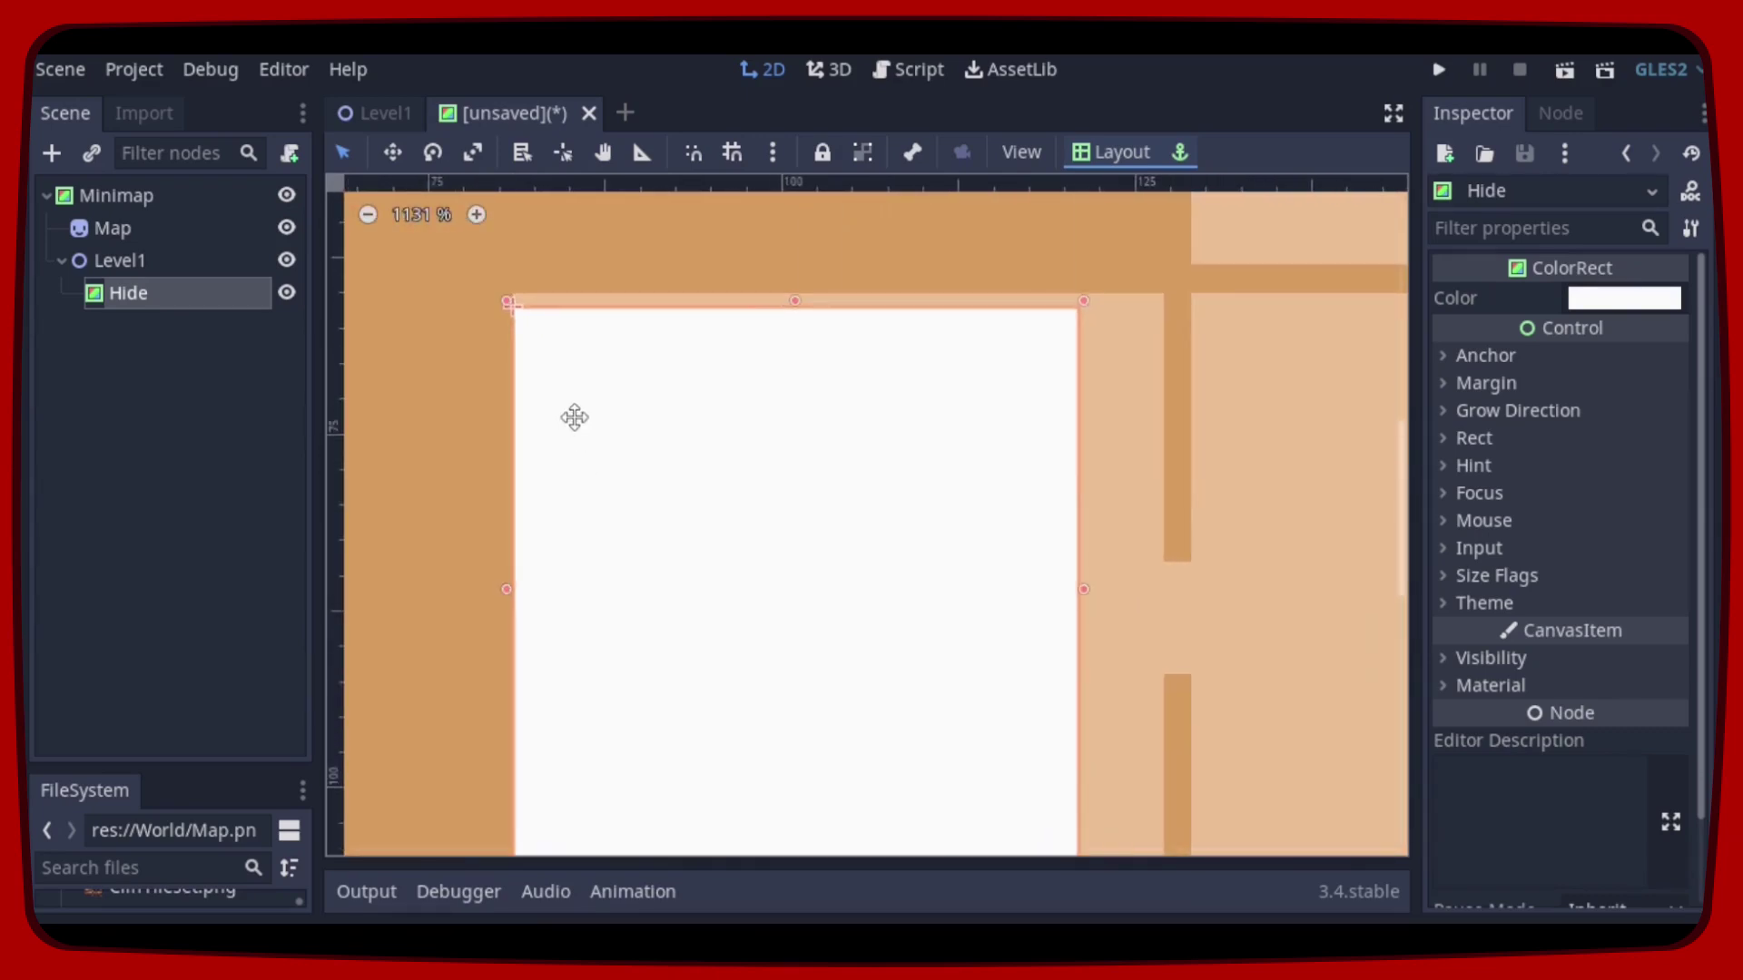
pyautogui.scroll(-1, 573, 415)
pyautogui.scroll(1, 932, 804)
pyautogui.scroll(1, 934, 803)
pyautogui.moveTo(964, 732); pyautogui.dragTo(1051, 831)
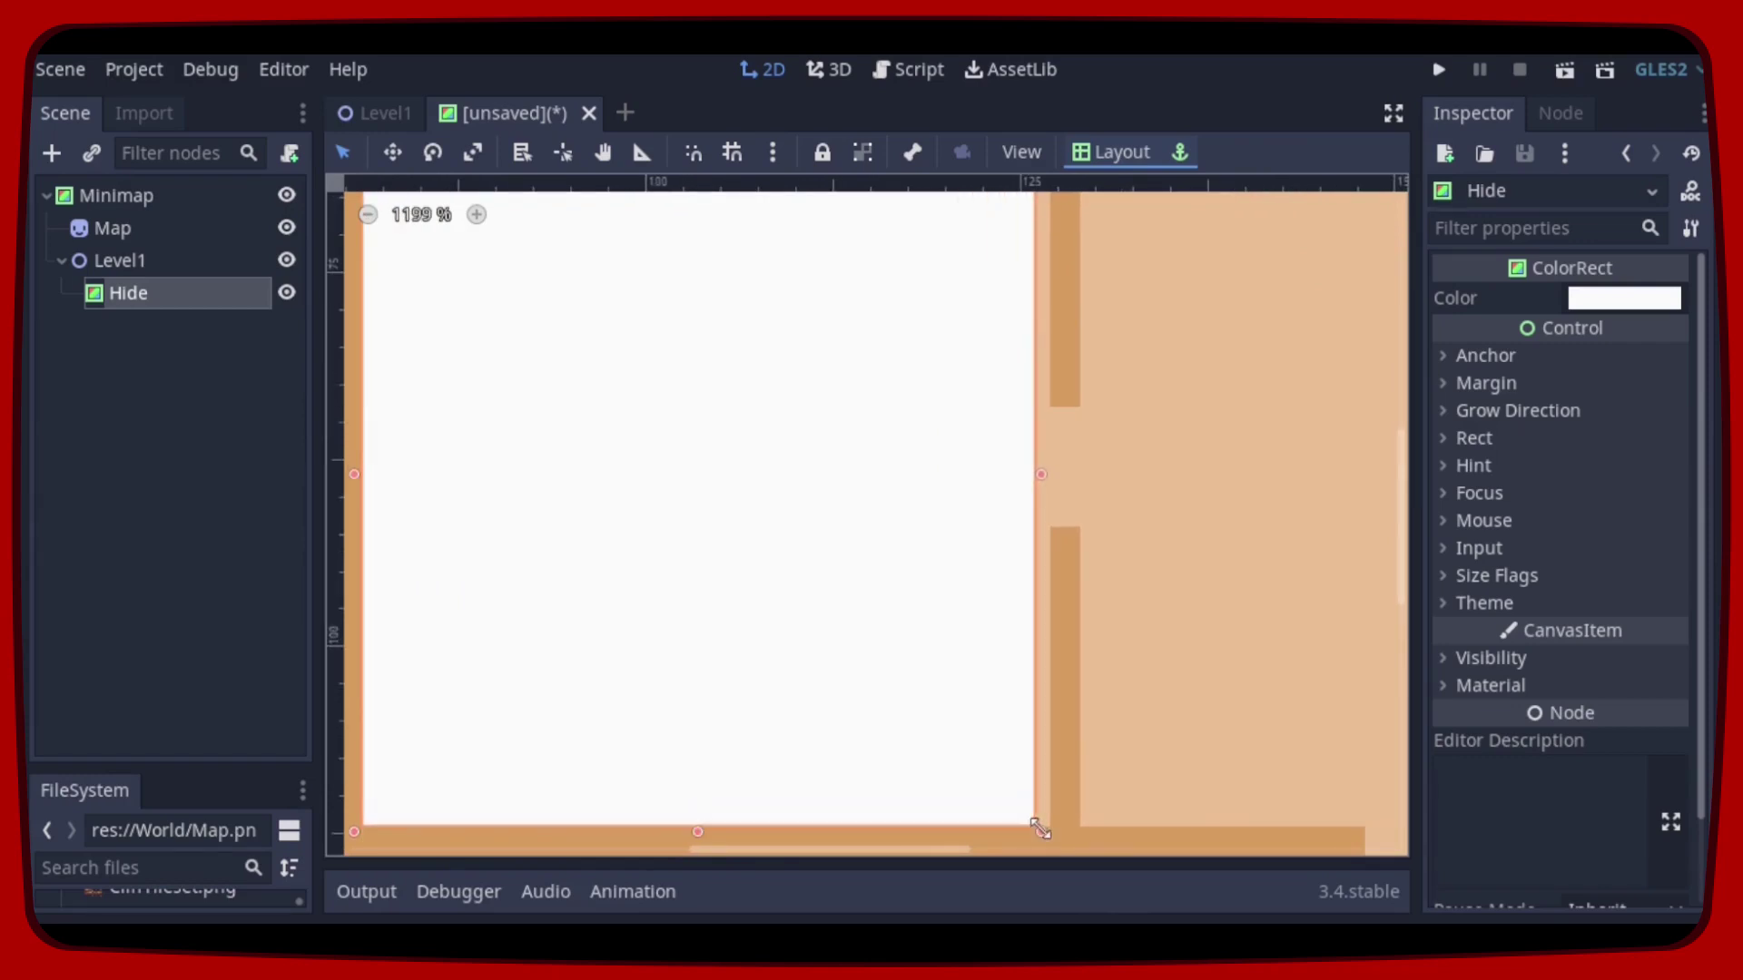
pyautogui.scroll(-1, 866, 744)
pyautogui.scroll(-2, 712, 705)
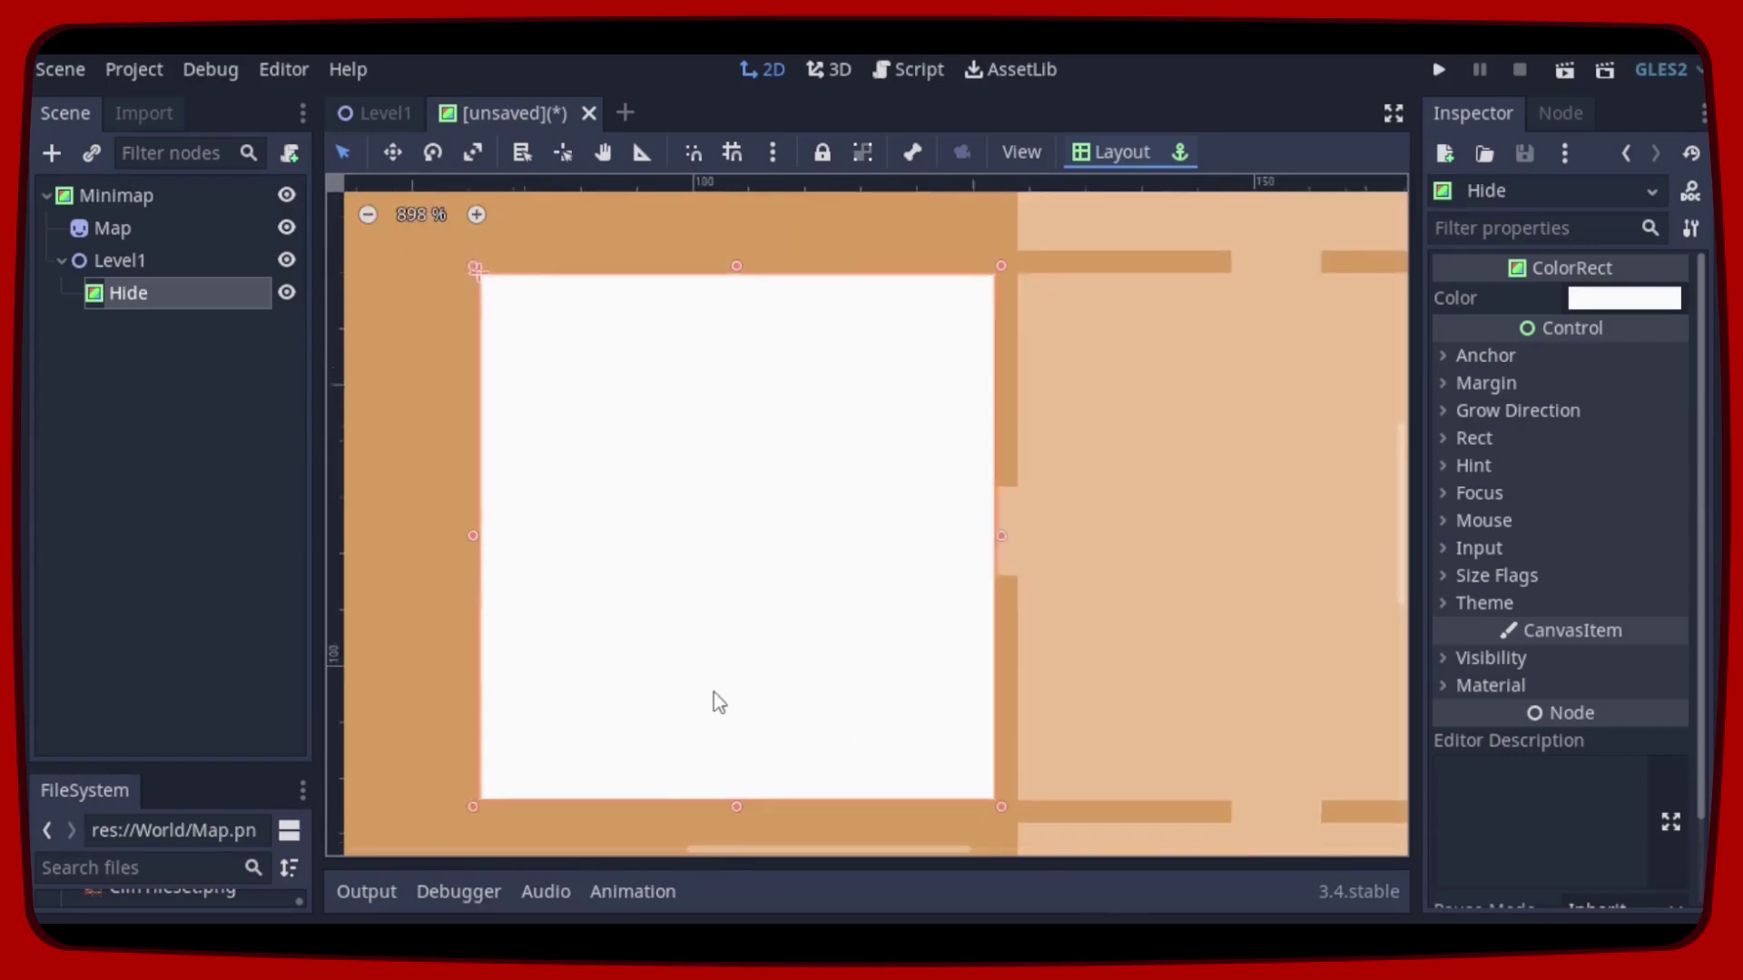
pyautogui.scroll(-1, 723, 586)
pyautogui.scroll(-2, 647, 606)
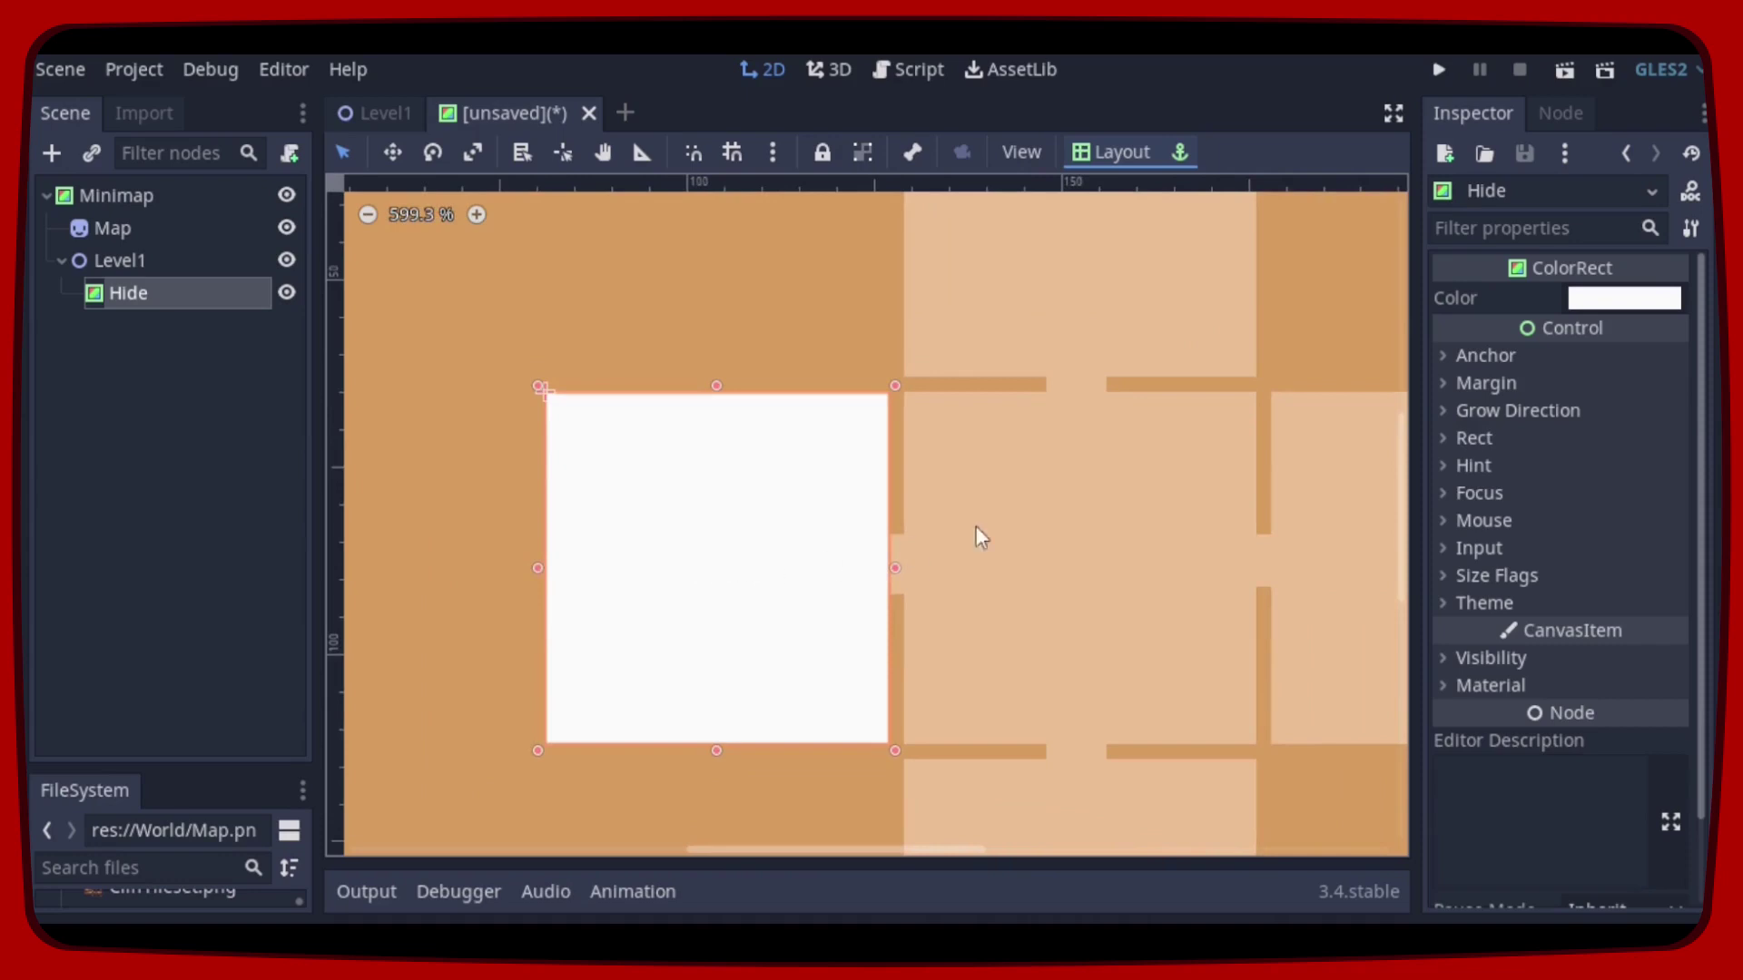
# Step: Fill Hide with the map's tan colour using the eyedropper
pyautogui.click(1623, 303)
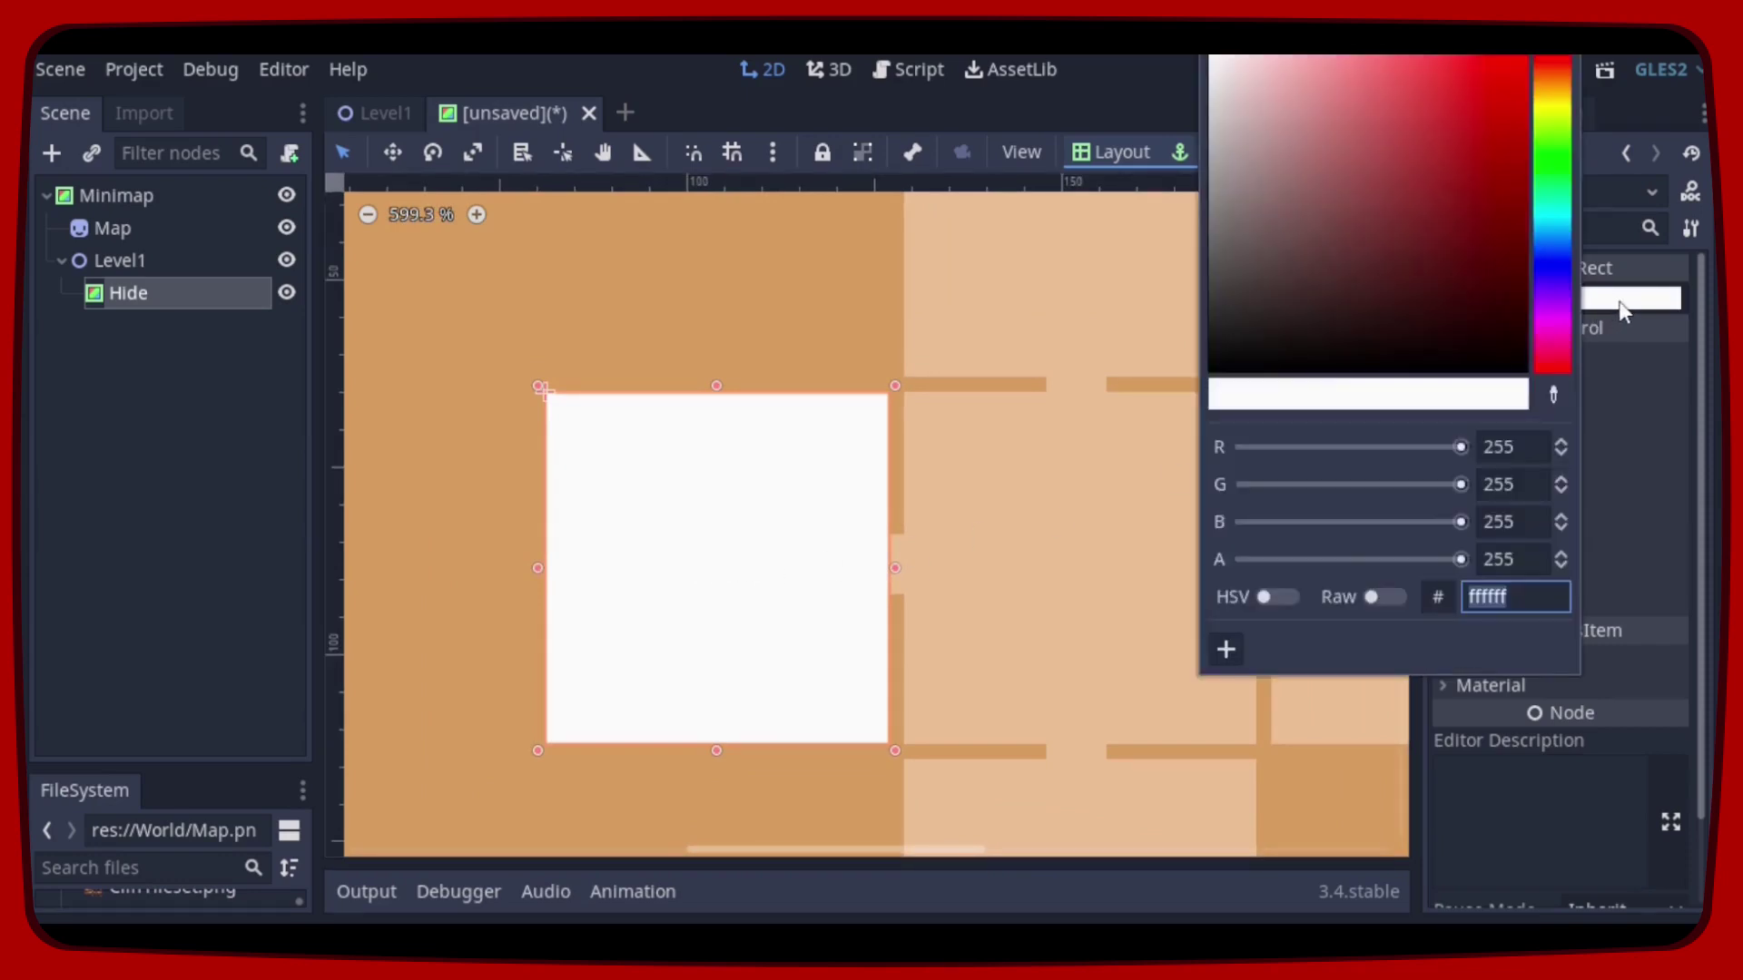
pyautogui.click(1553, 395)
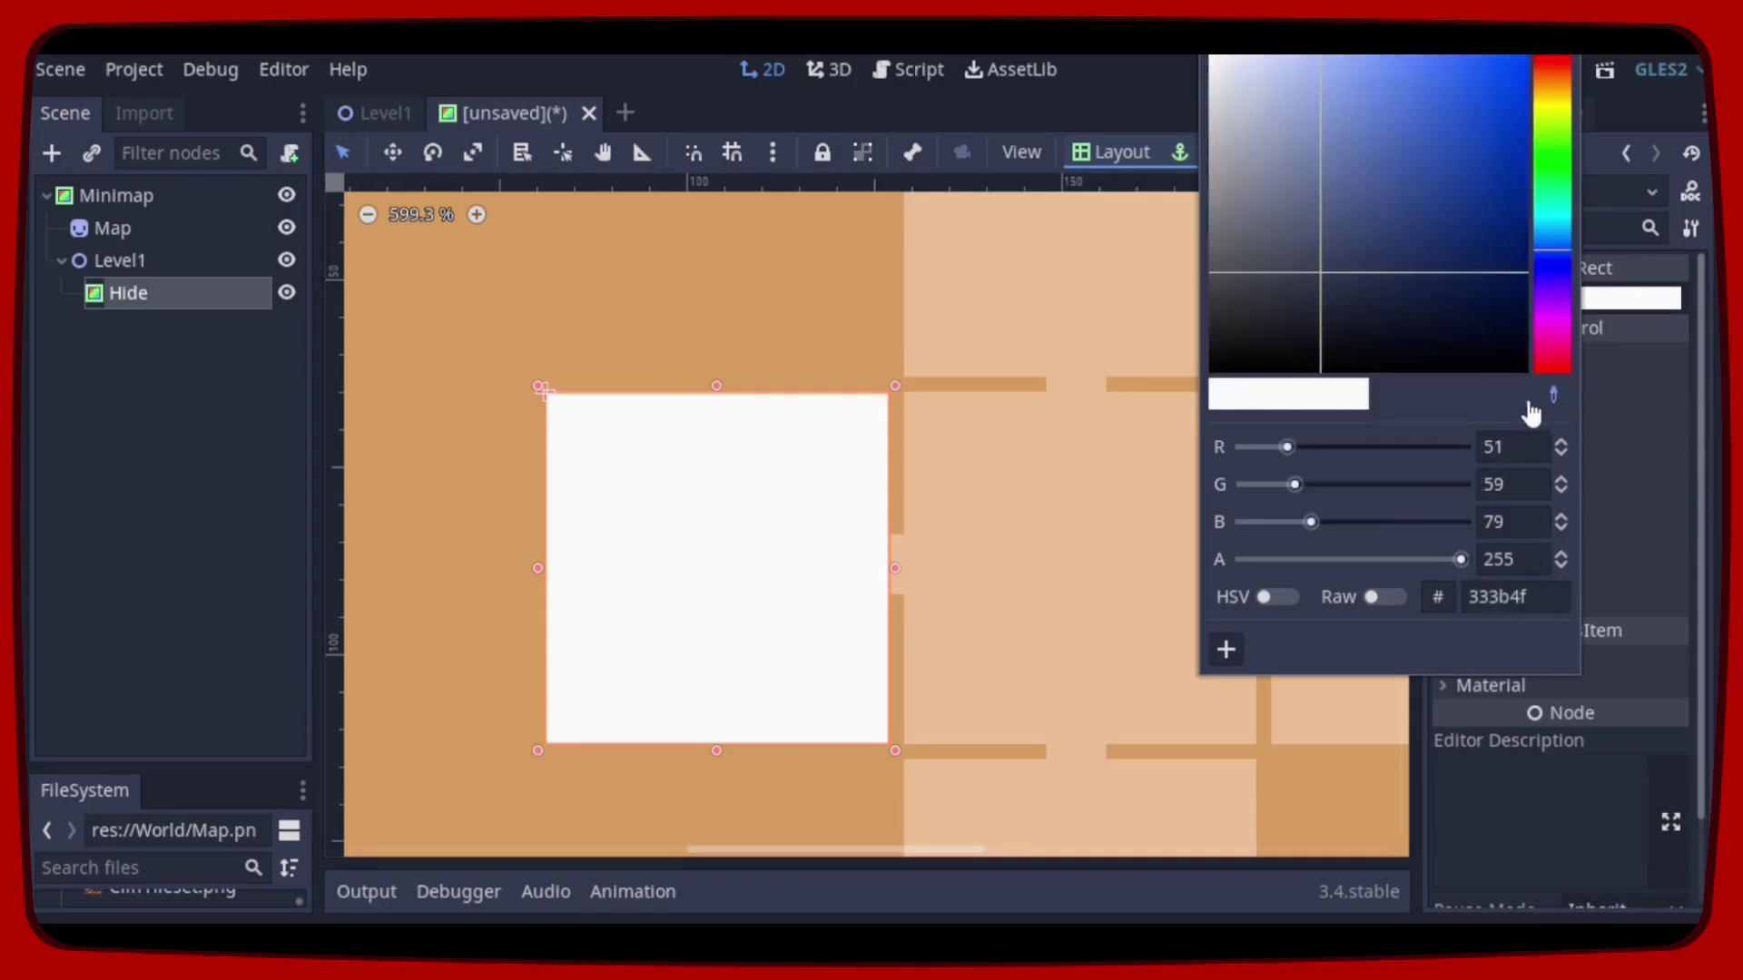
pyautogui.click(732, 319)
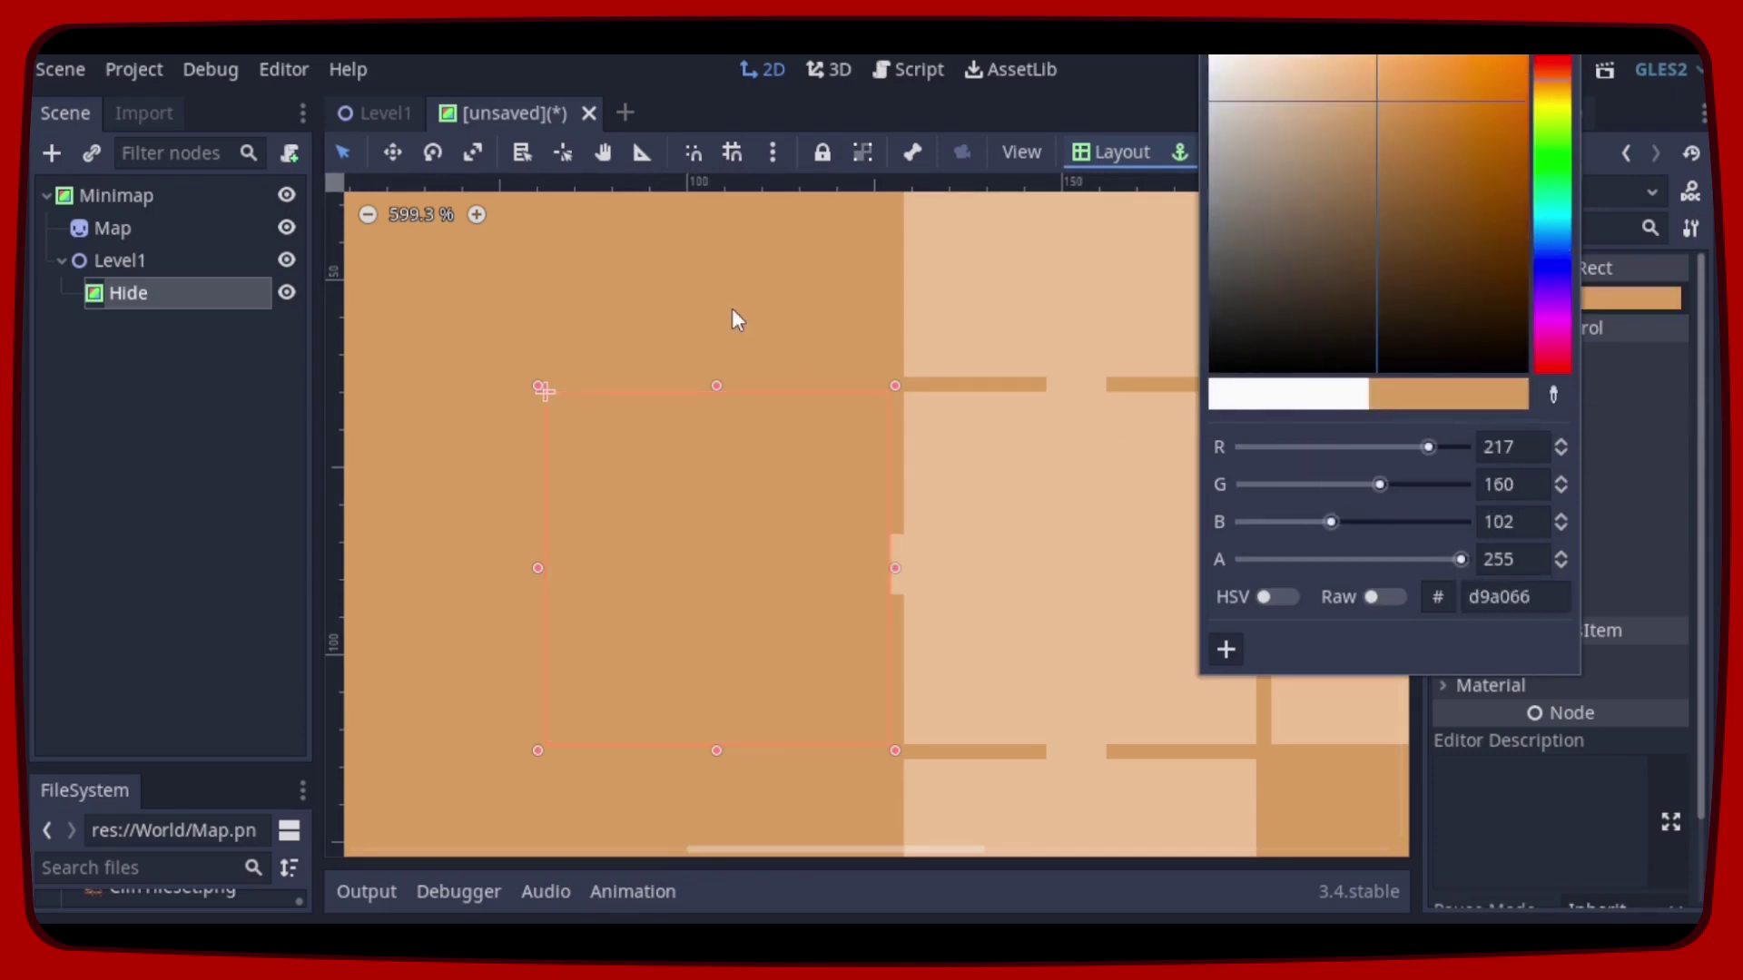
pyautogui.click(167, 363)
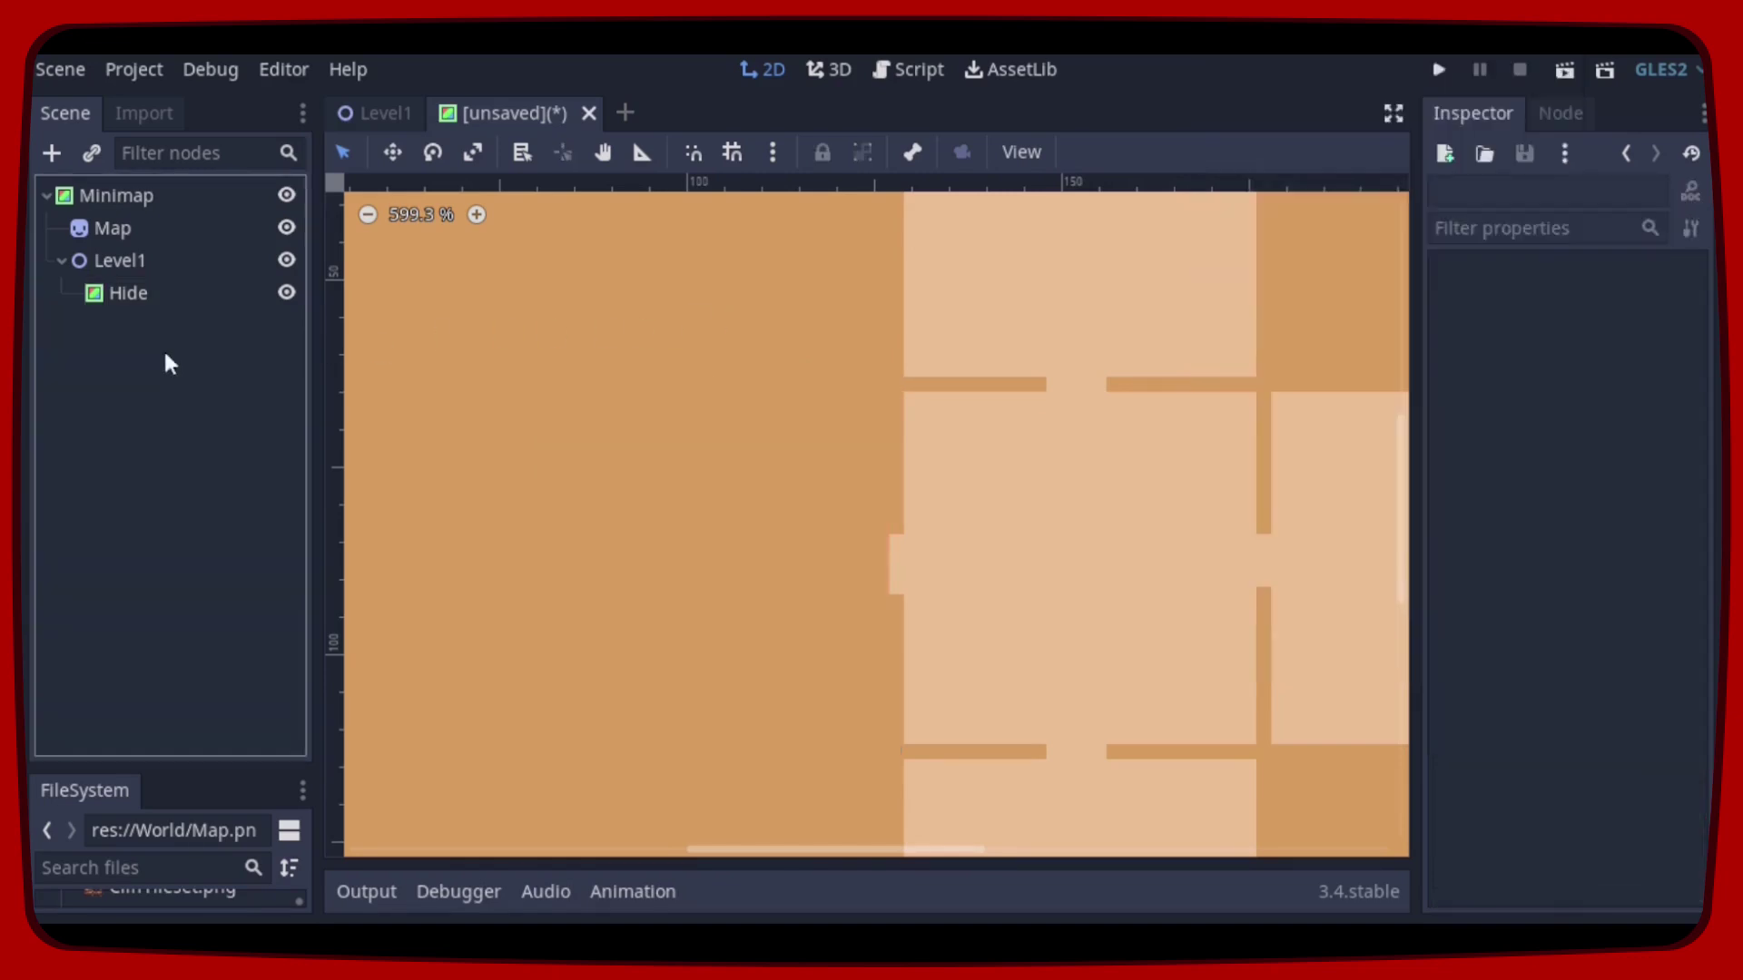
pyautogui.click(140, 294)
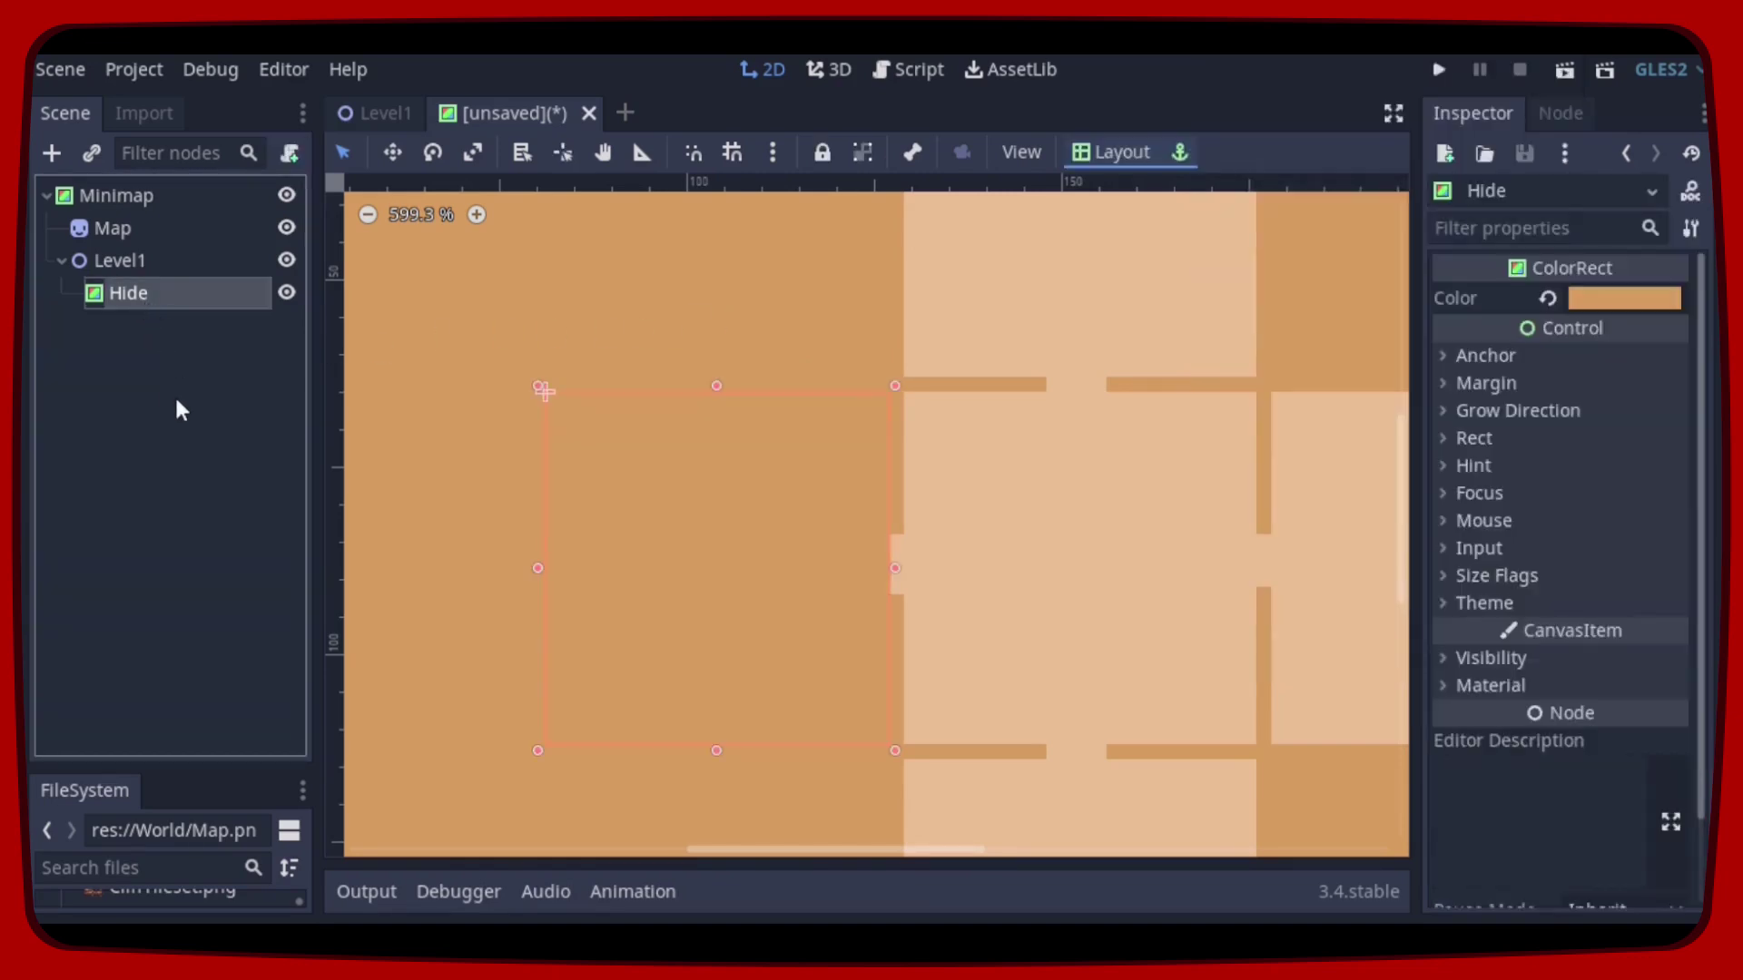
# Step: Duplicate Hide and rename the copy Blink
pyautogui.hotkey('ctrl', 'd')
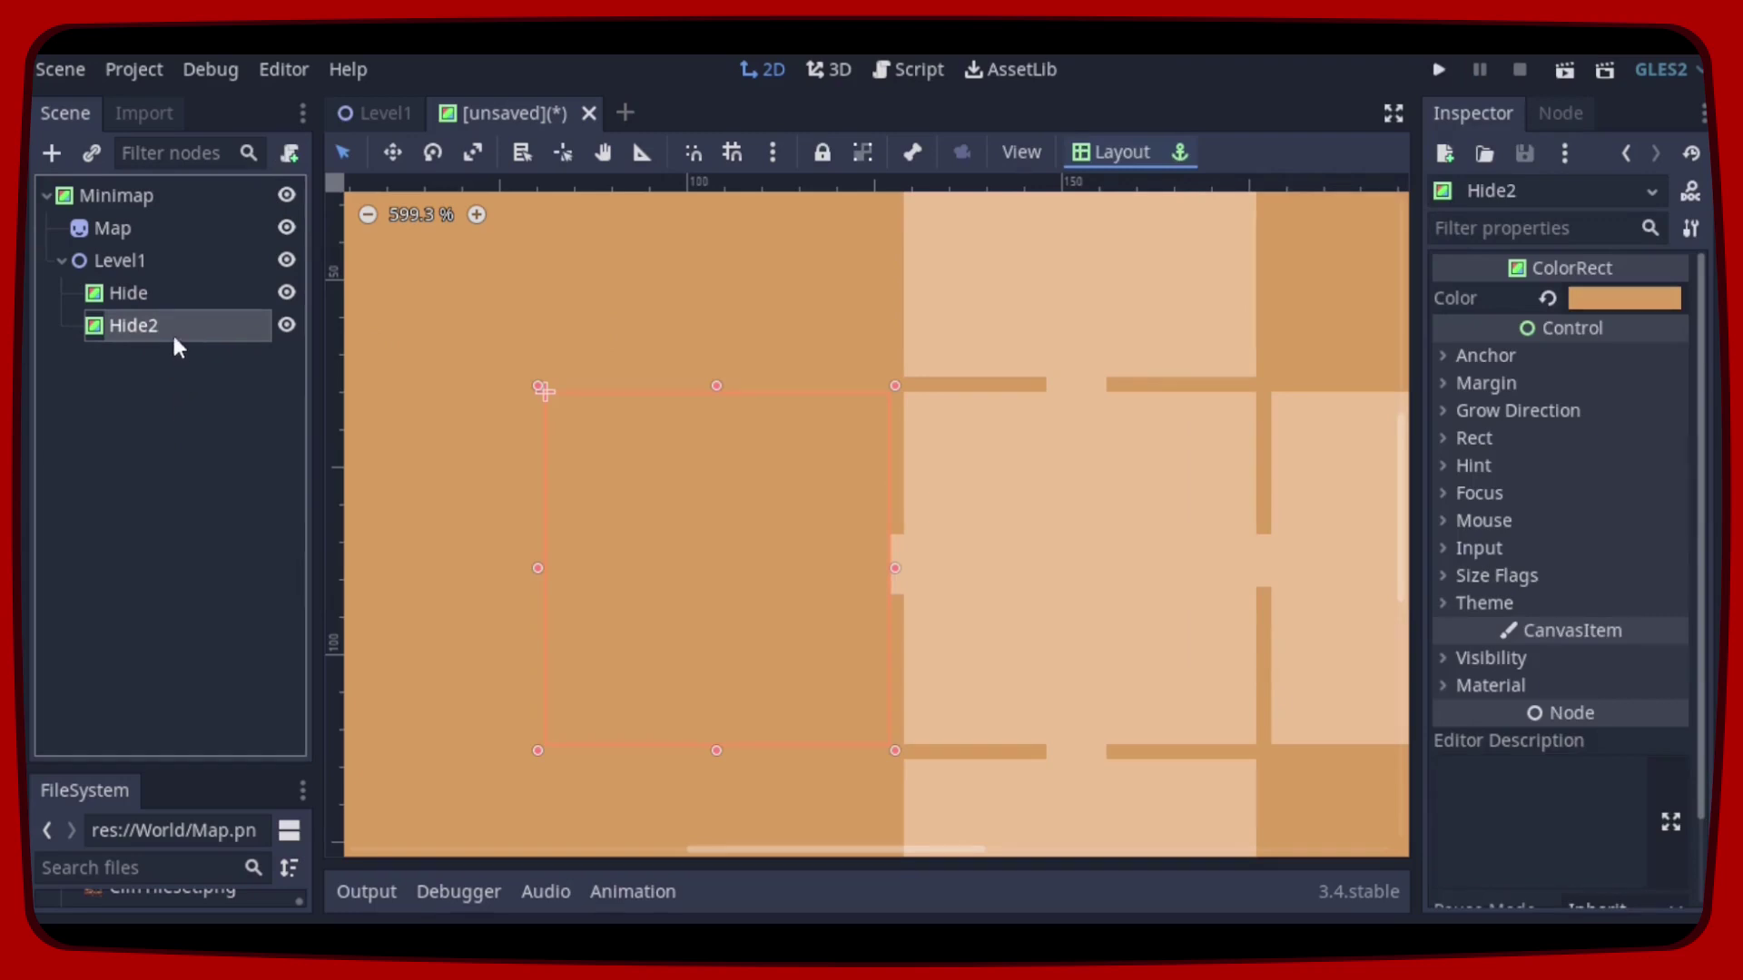
pyautogui.doubleClick(174, 327)
pyautogui.press('End')
pyautogui.press('BackSpace')
pyautogui.press('BackSpace')
pyautogui.press('BackSpace')
pyautogui.press('BackSpace')
pyautogui.press('BackSpace')
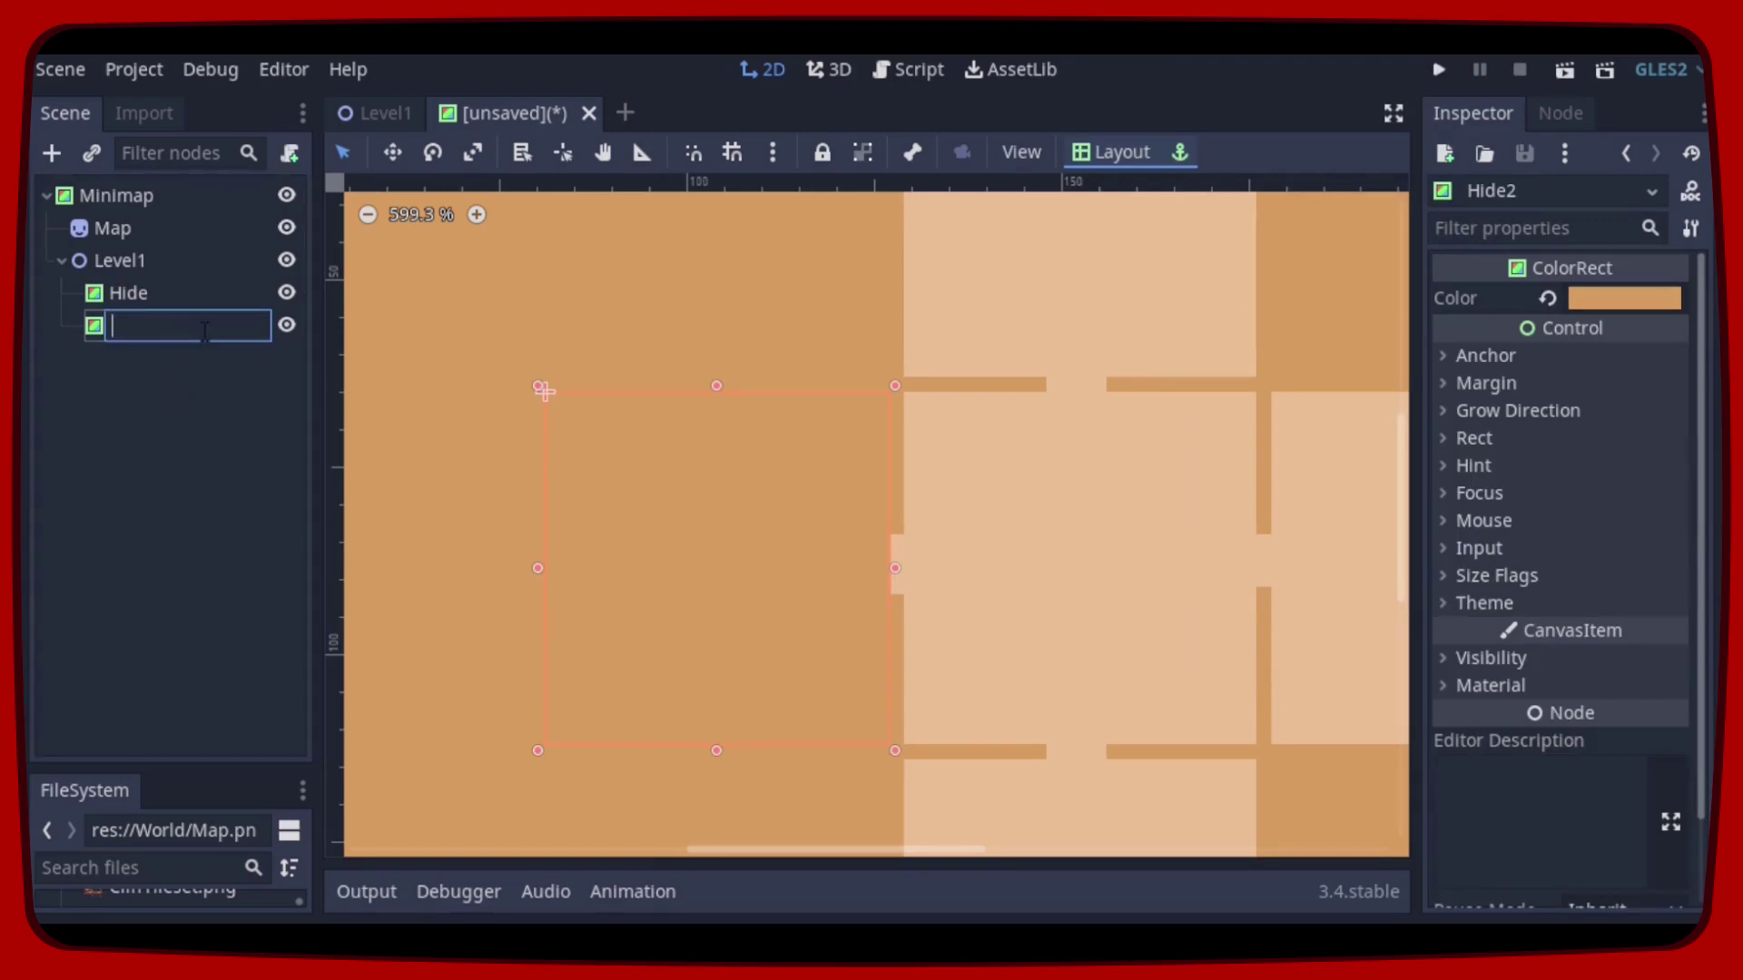
pyautogui.write('Blink')
pyautogui.press('Return')
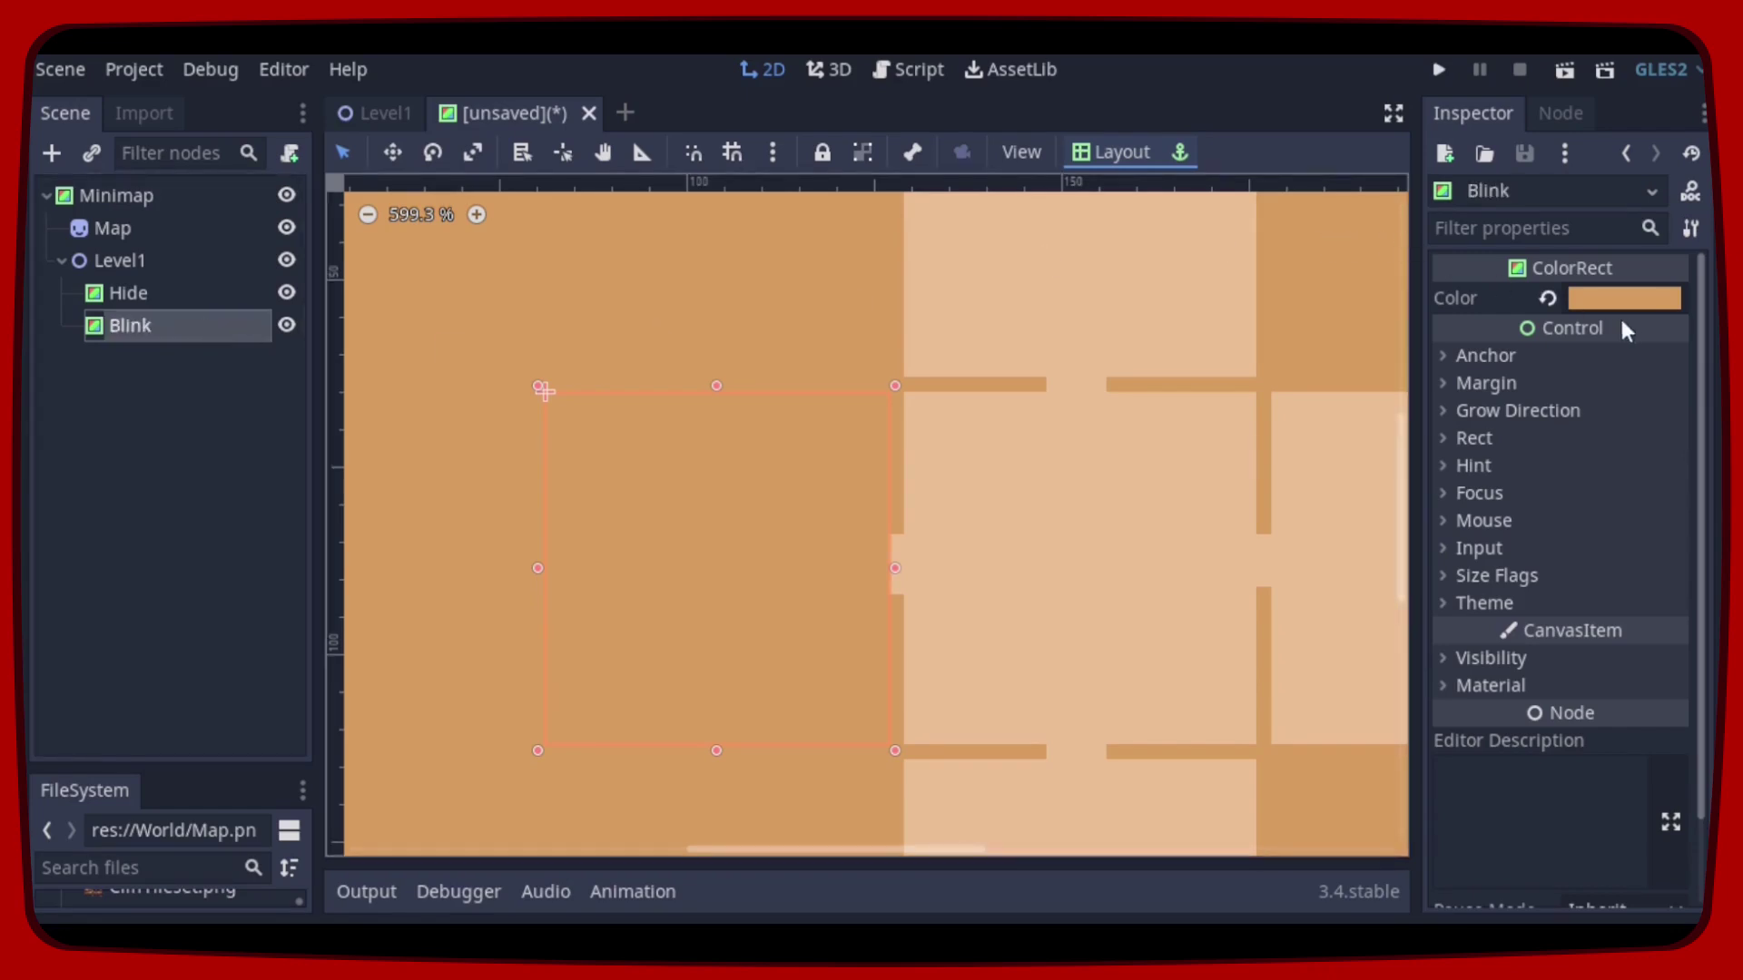
# Step: Colour Blink bright green, slightly lowering its red, green and blue values
pyautogui.click(1638, 299)
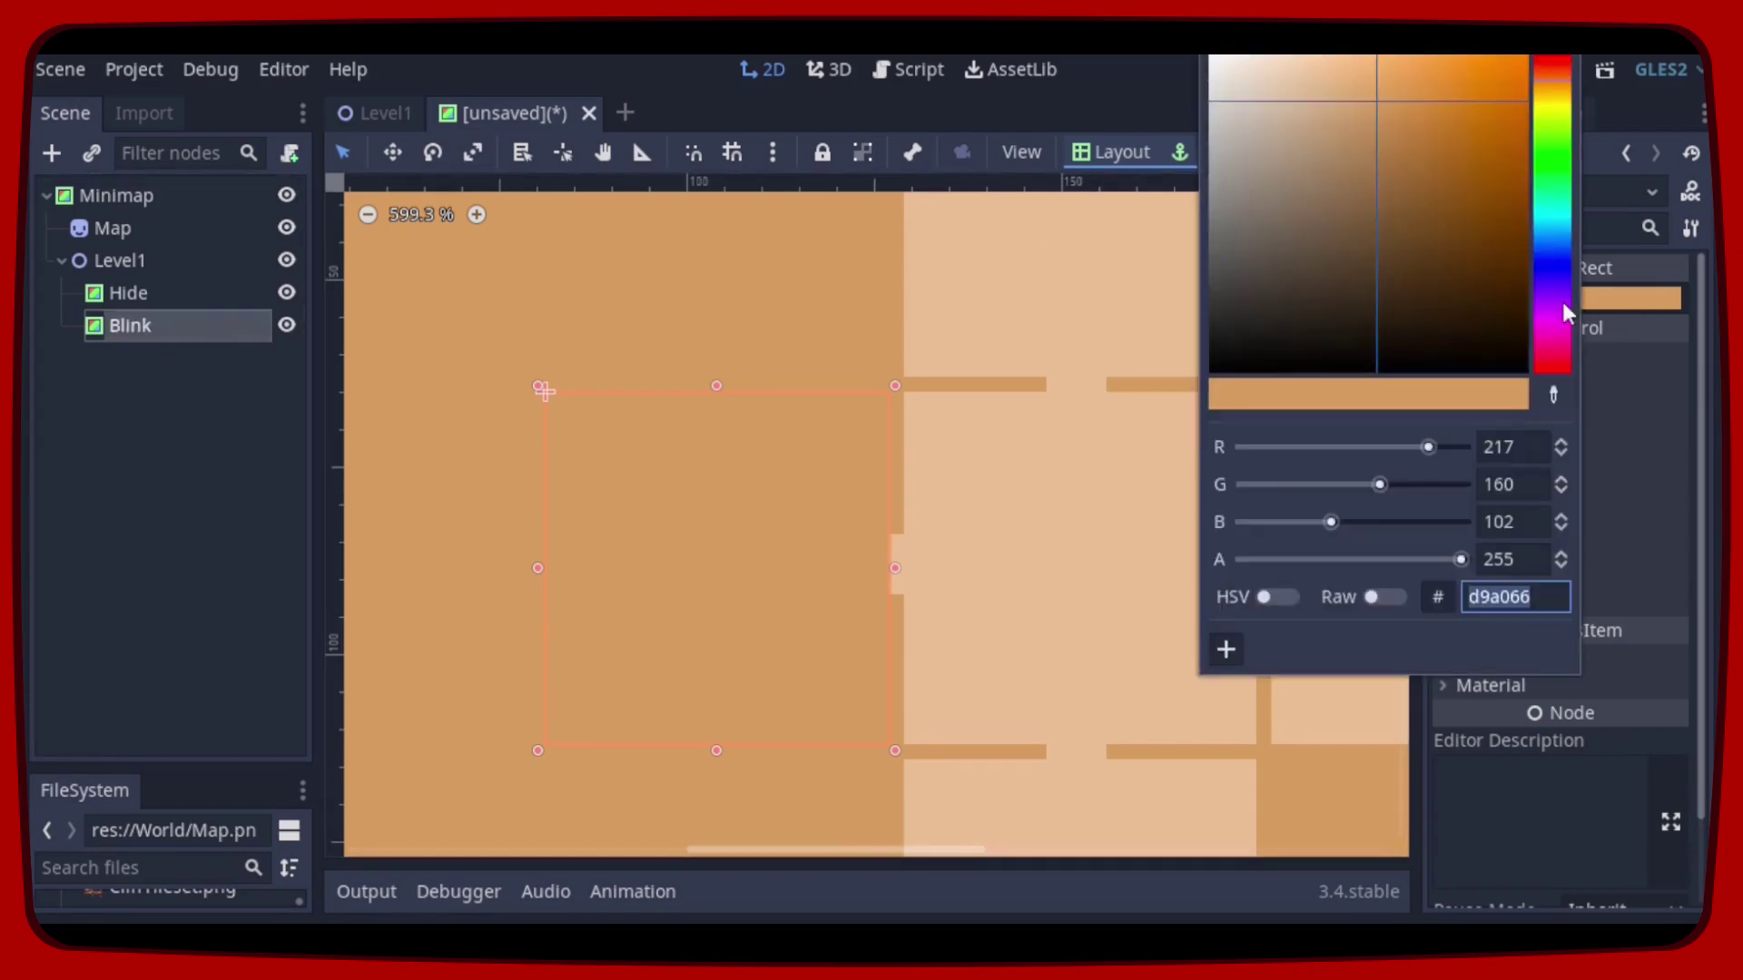
pyautogui.click(1556, 148)
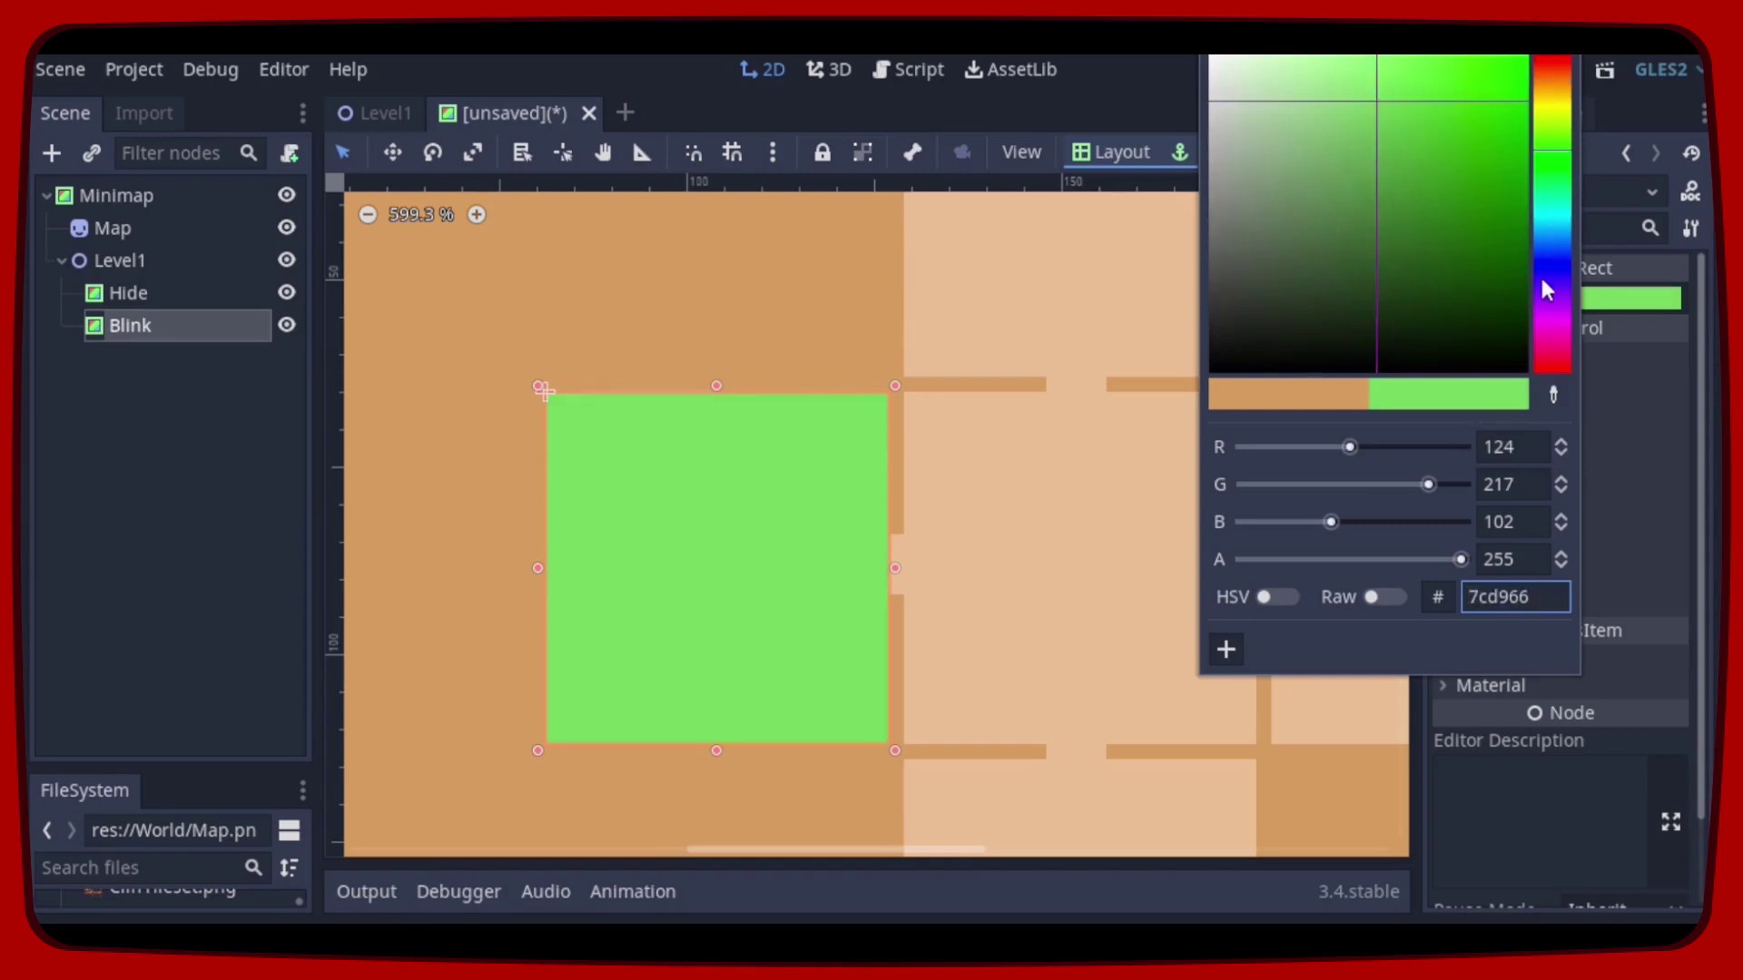
pyautogui.click(1550, 154)
pyautogui.click(1562, 451)
pyautogui.click(1561, 491)
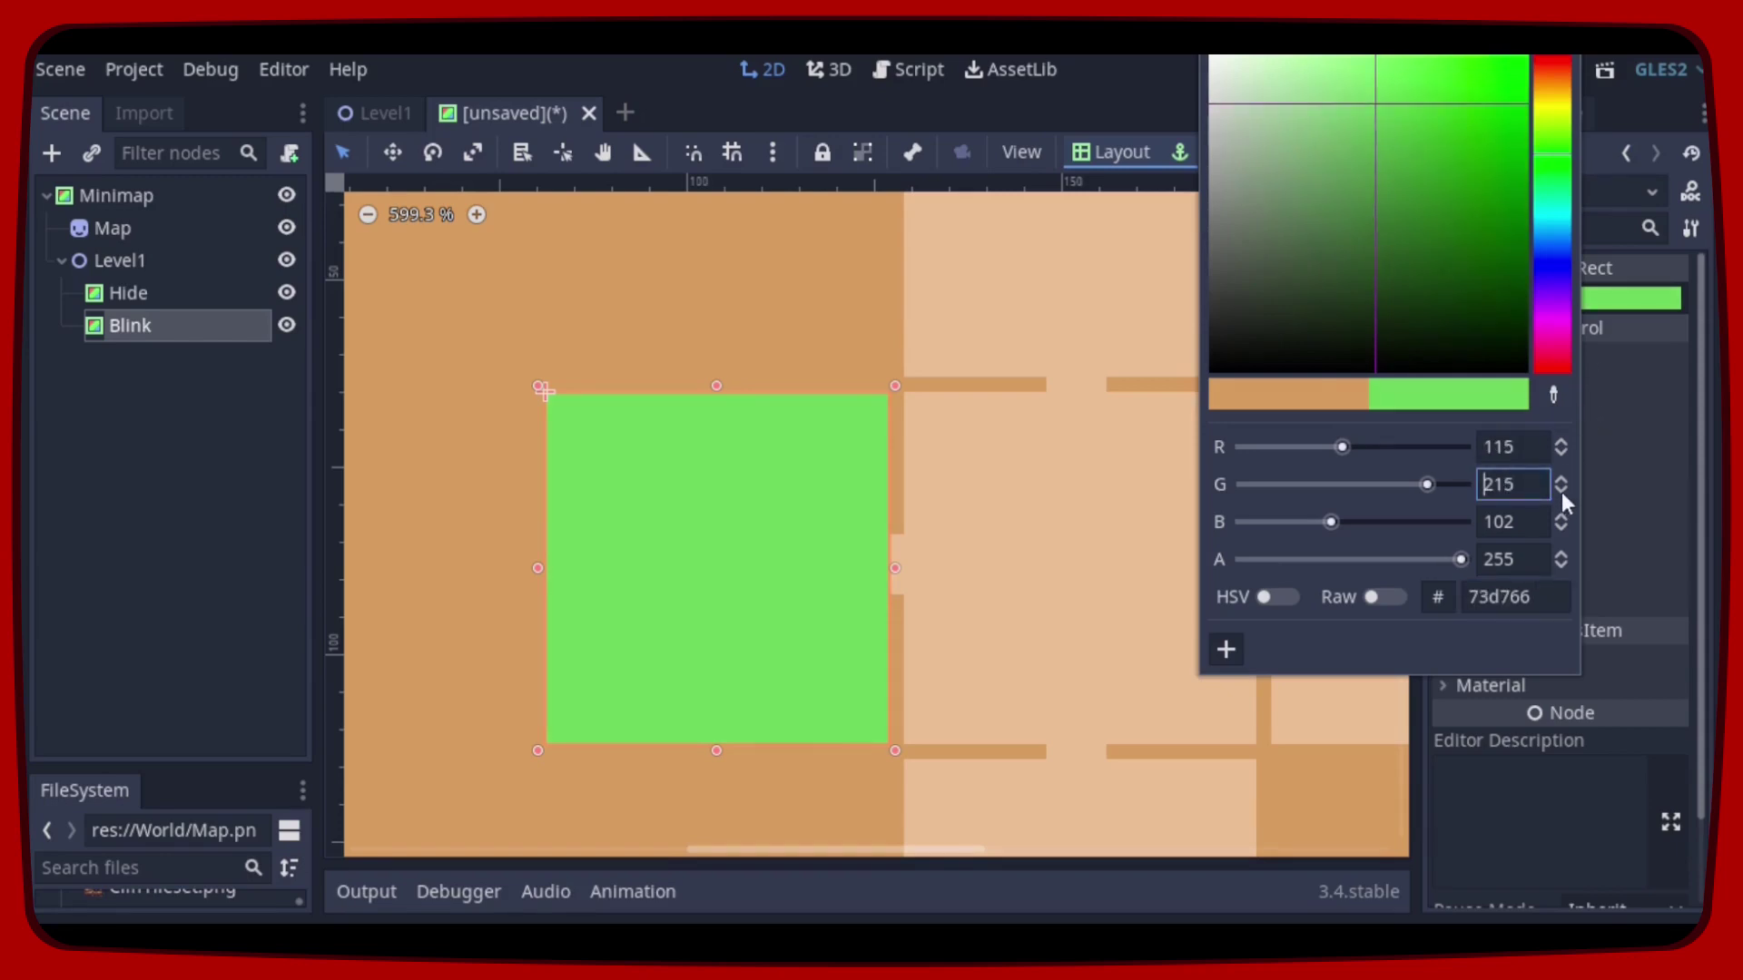
pyautogui.click(1562, 529)
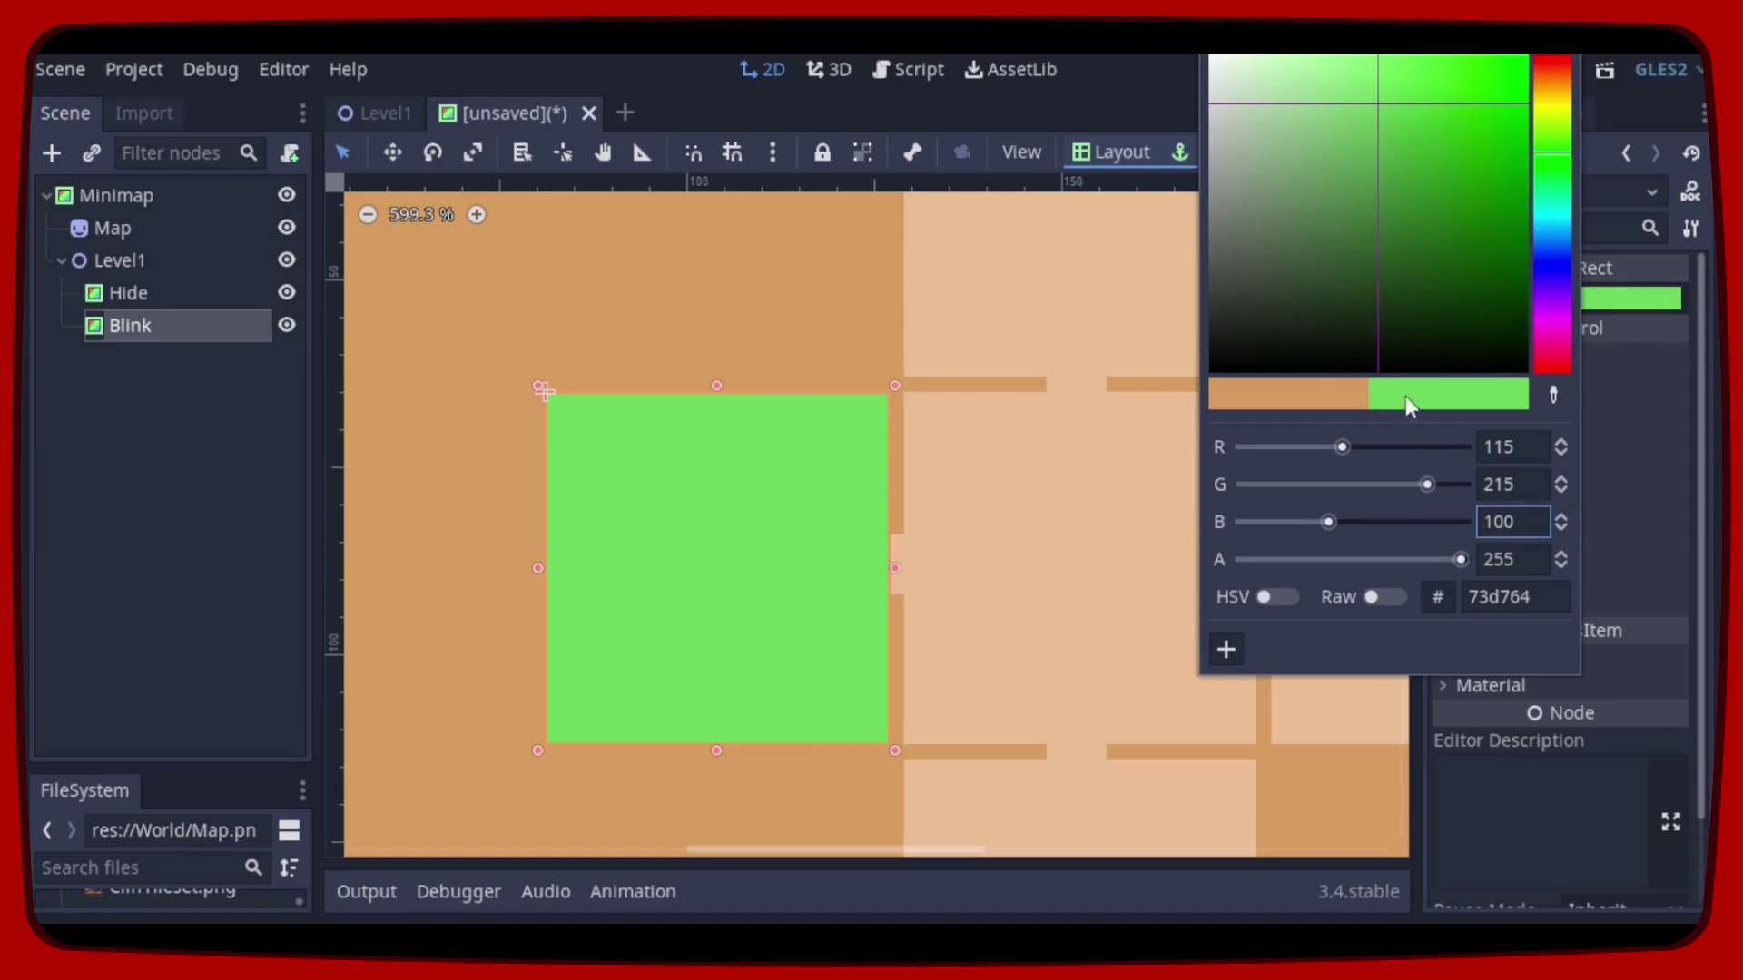
pyautogui.click(139, 372)
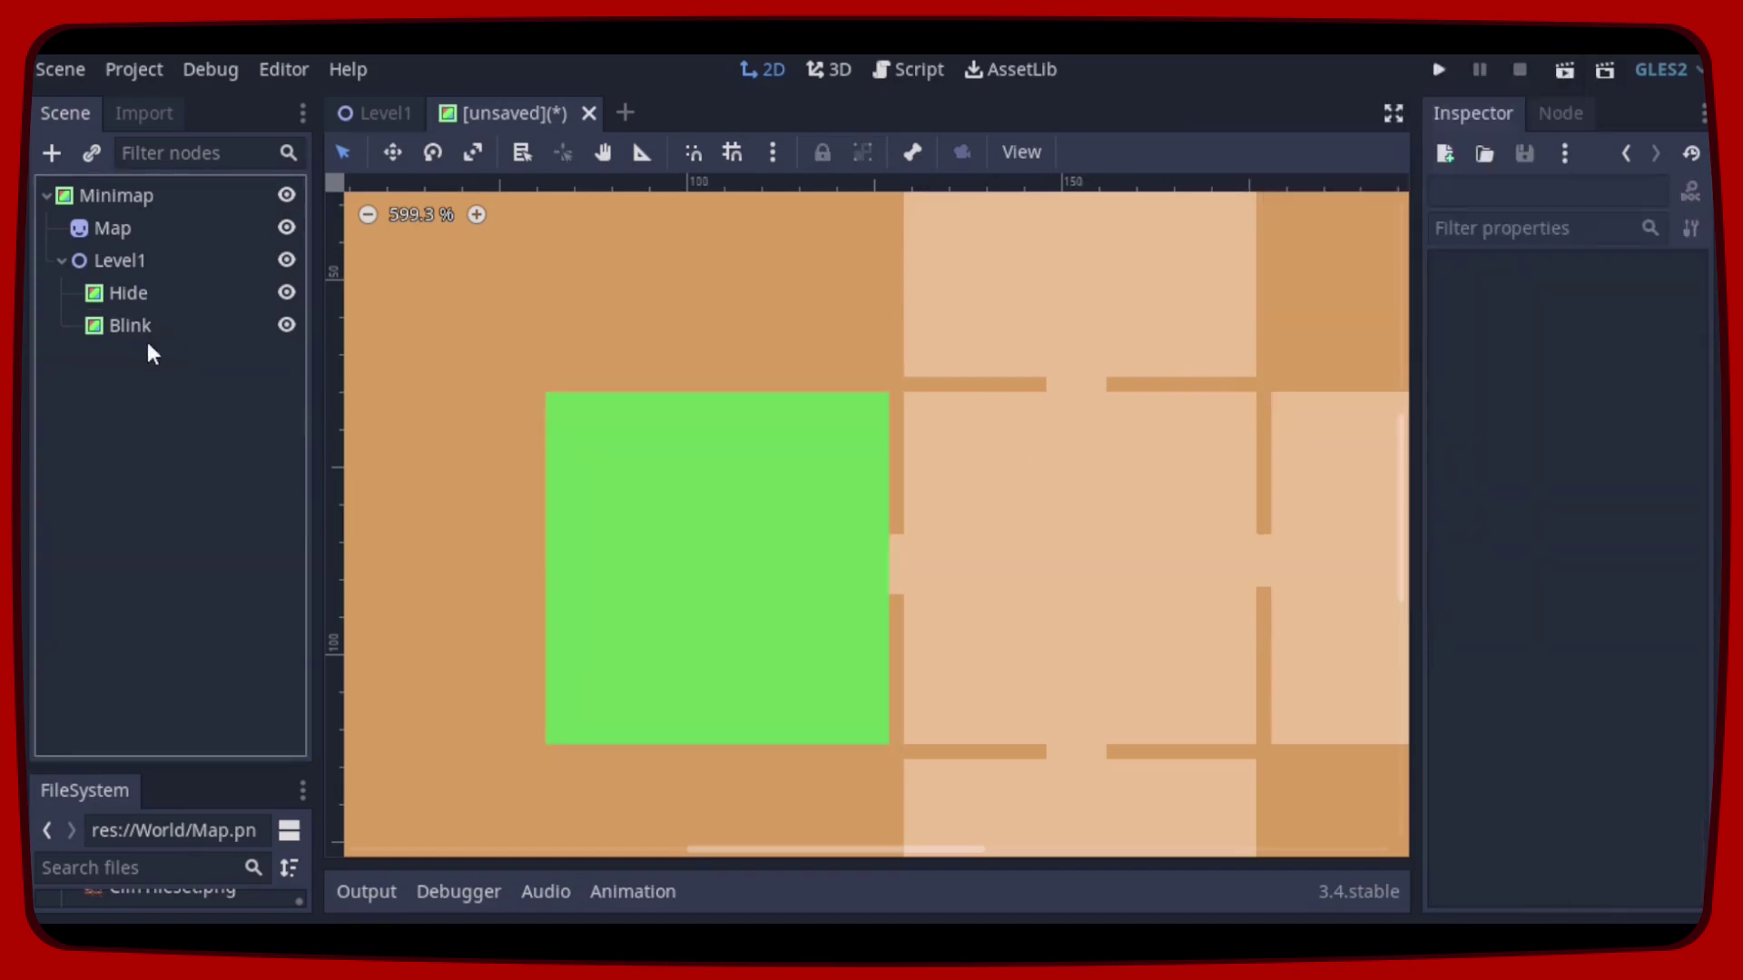
# Step: Add an AnimationPlayer child under Blink
pyautogui.click(147, 328)
pyautogui.rightClick(149, 331)
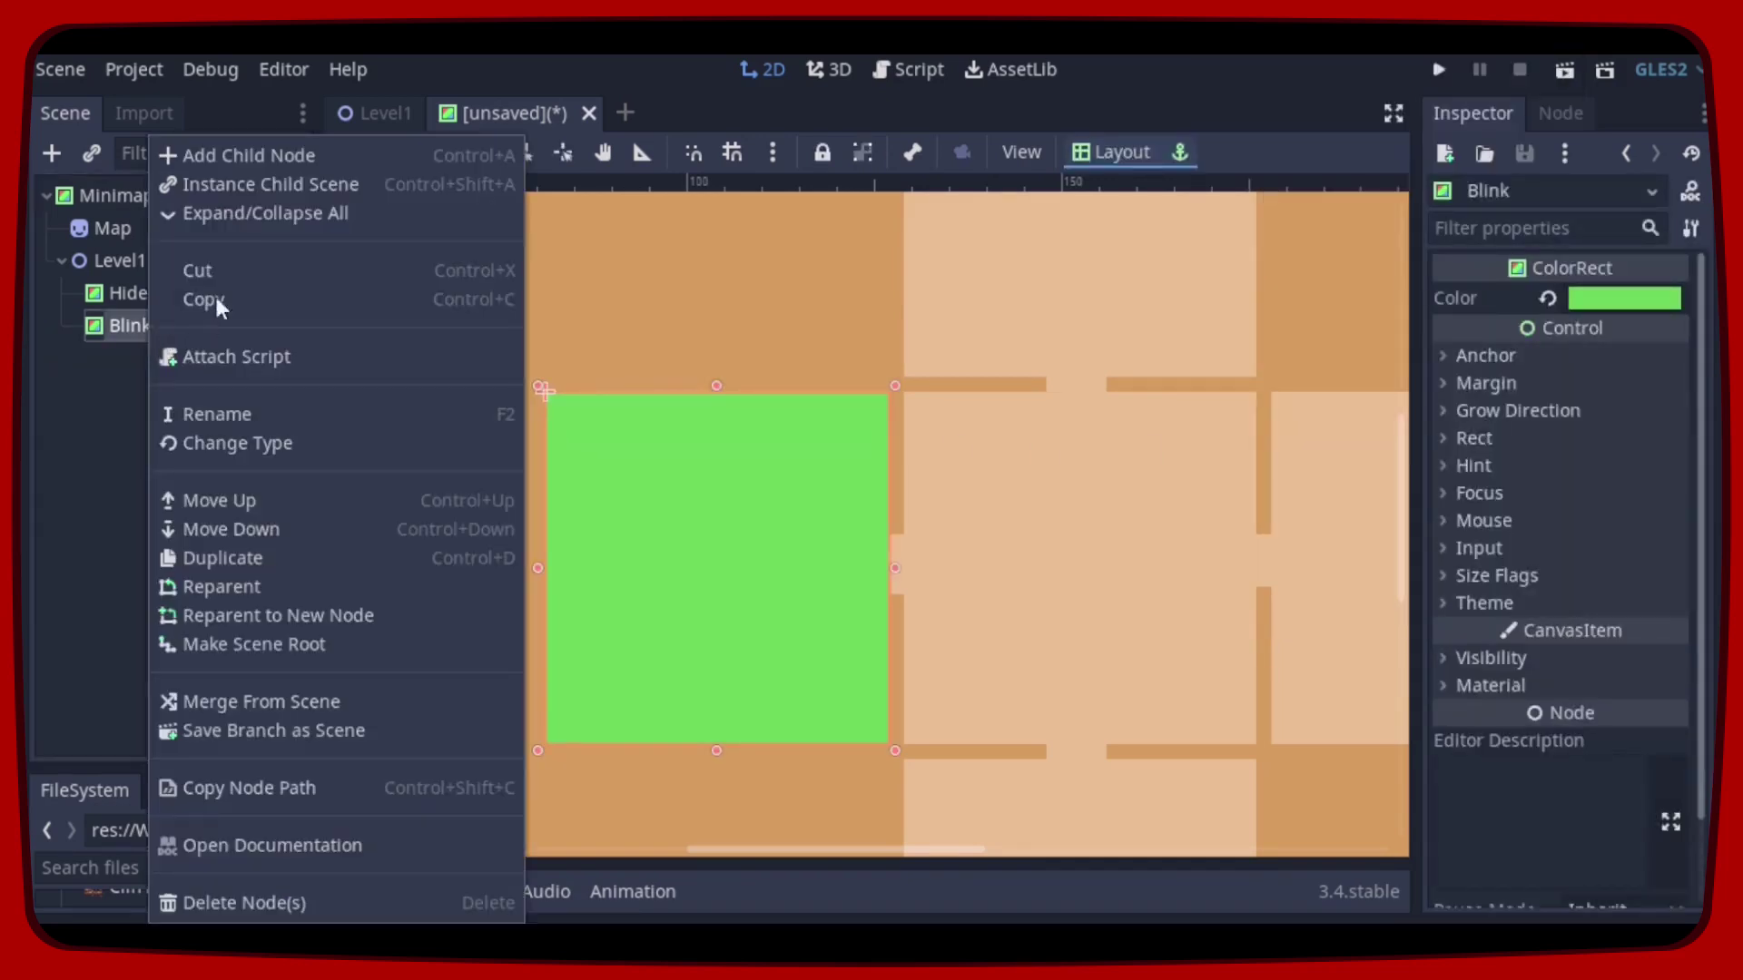
pyautogui.click(293, 155)
pyautogui.click(427, 590)
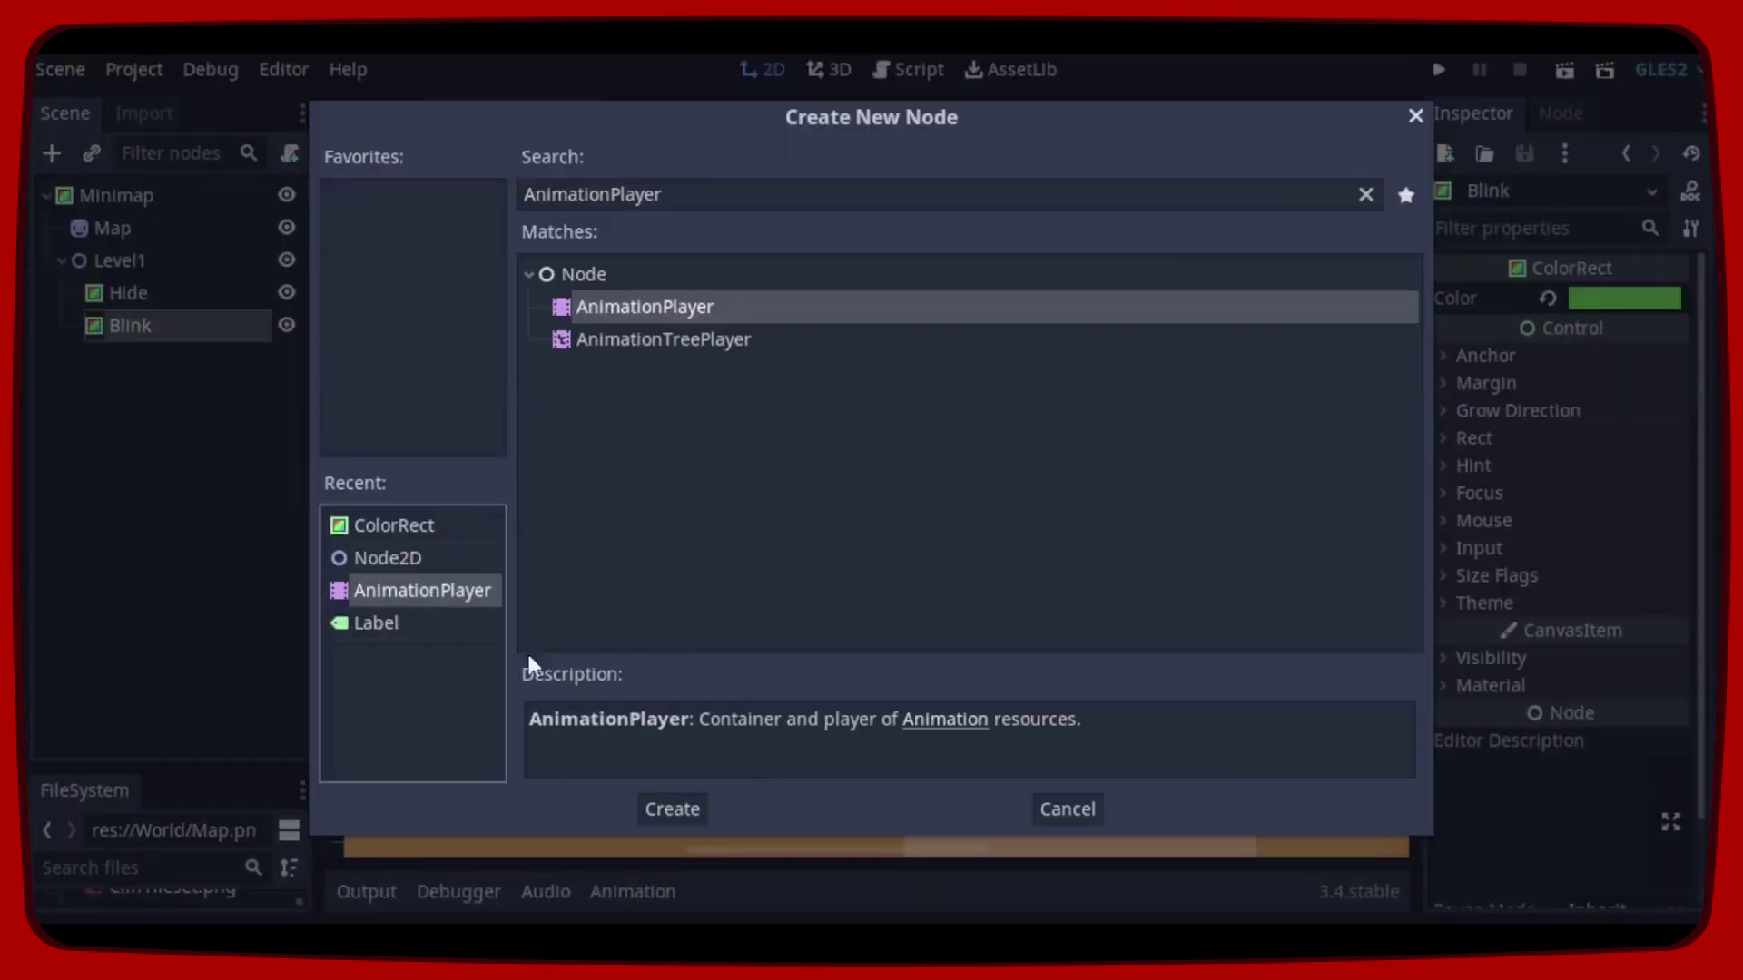
pyautogui.click(689, 812)
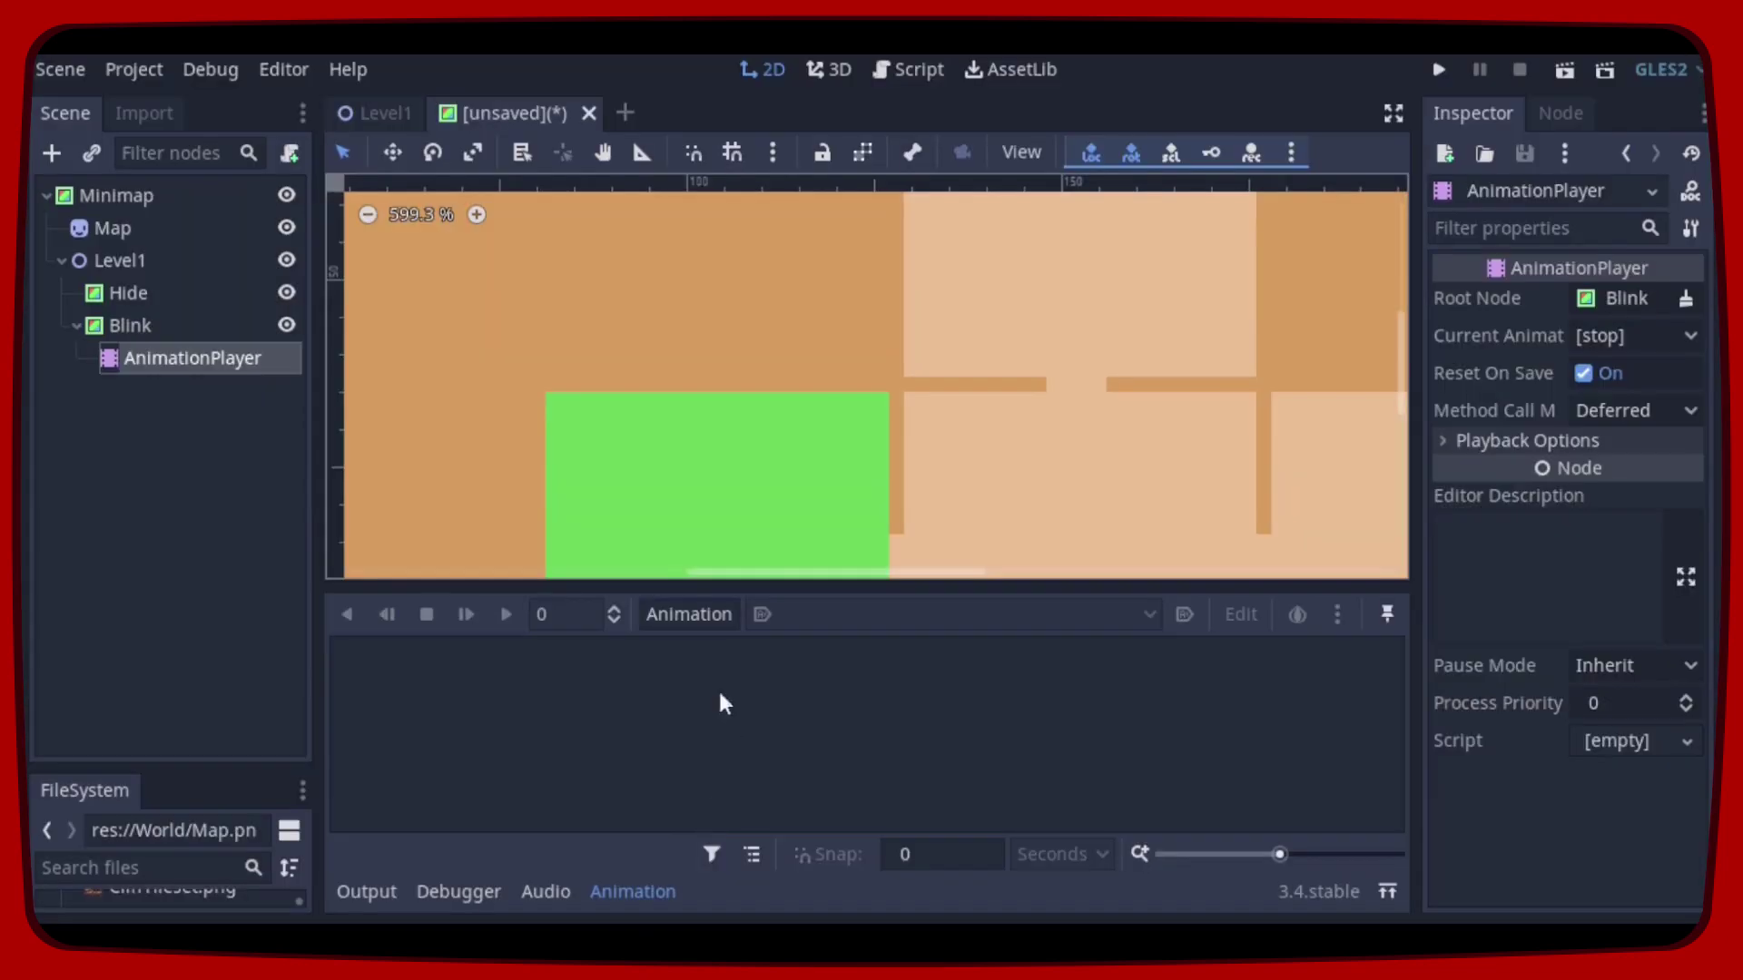
# Step: Create a new empty animation named Blink
pyautogui.click(708, 617)
pyautogui.click(775, 477)
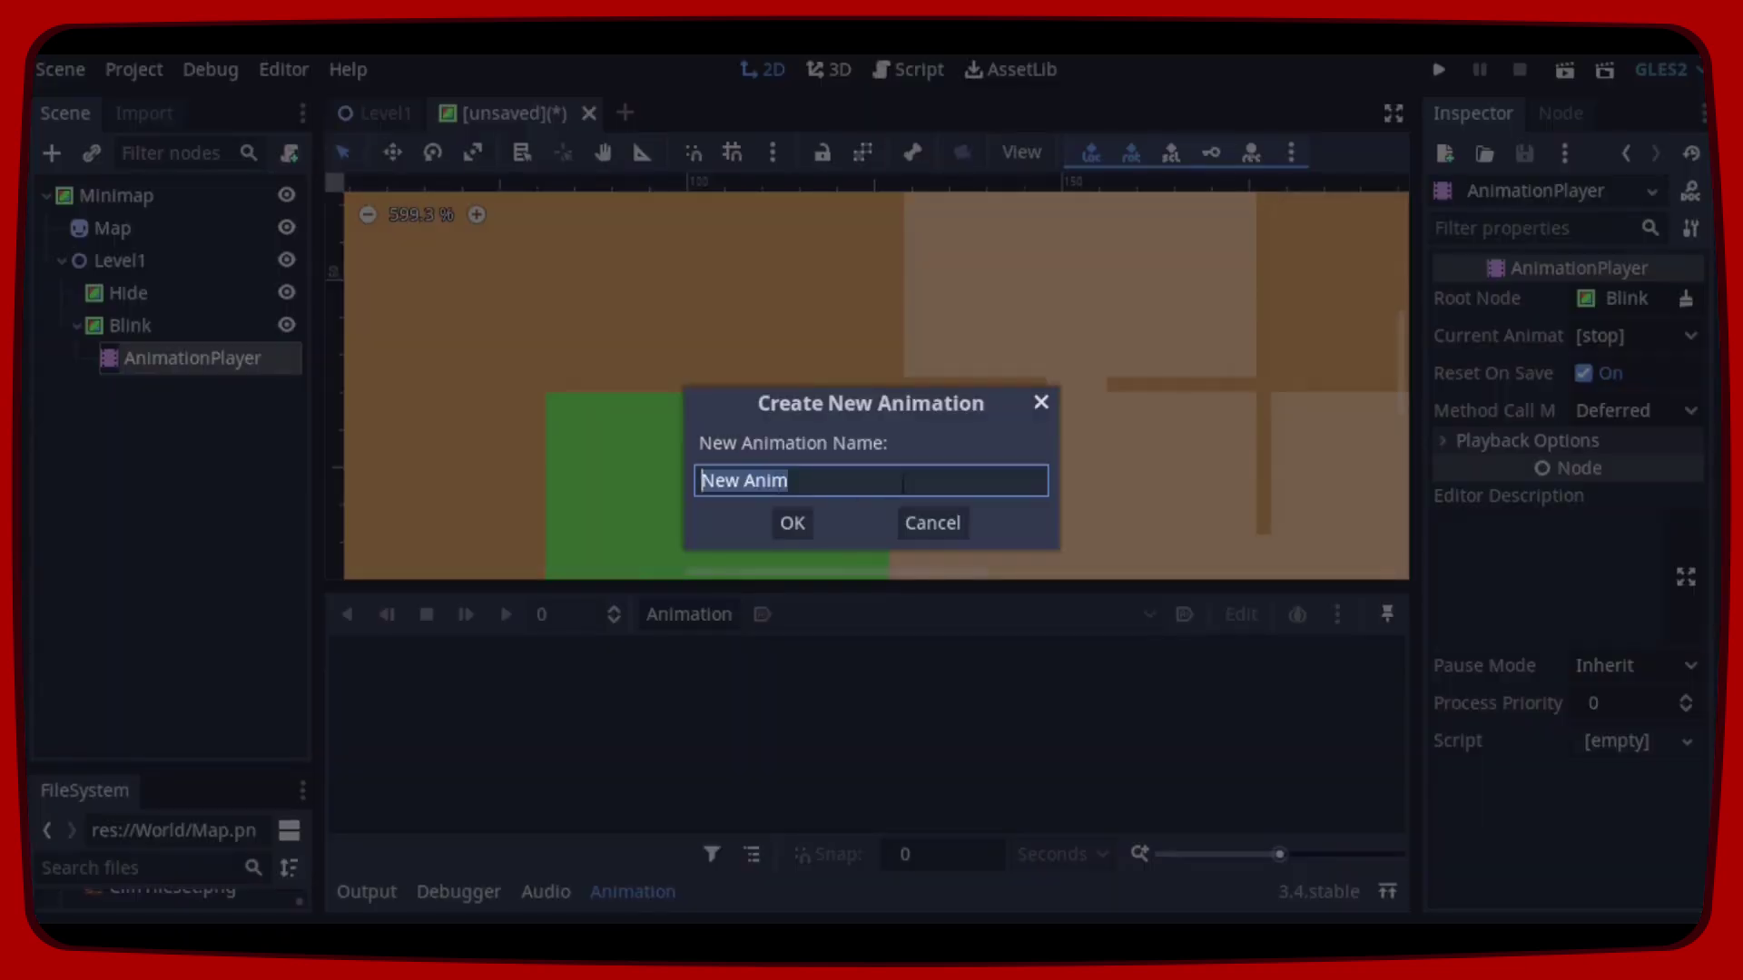
pyautogui.write('Blink')
pyautogui.press('Return')
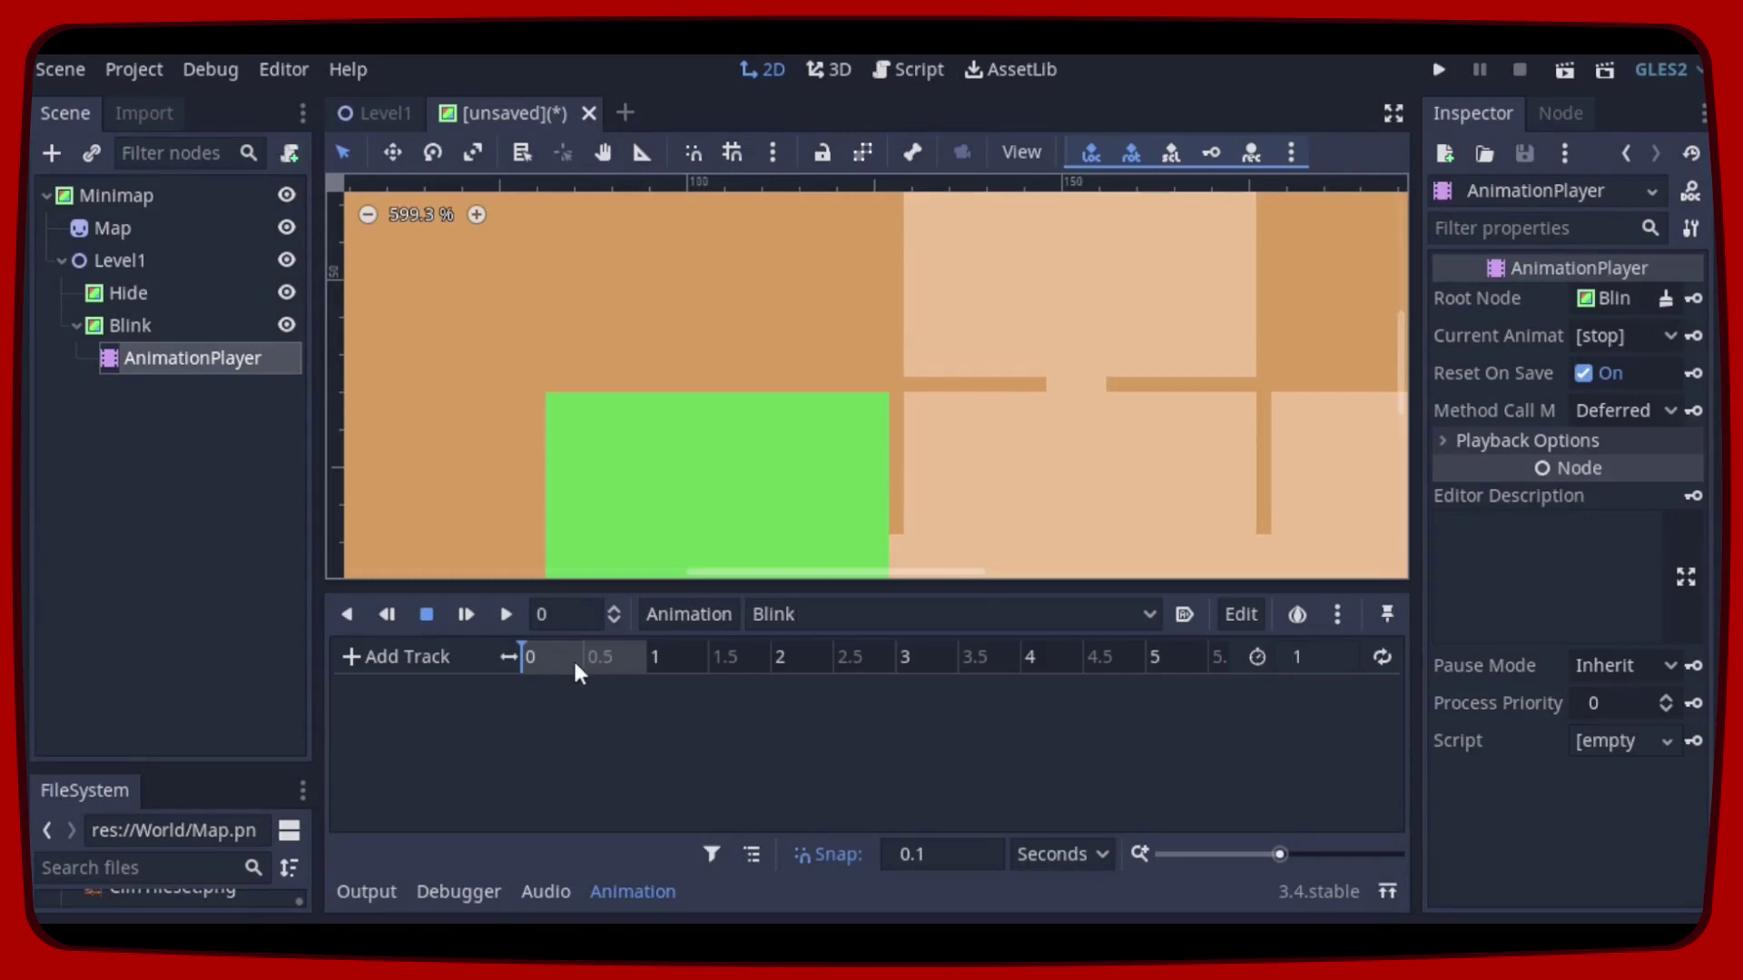
# Step: Key Blink's Self Modulate alpha at 0 at the animation start
pyautogui.click(151, 321)
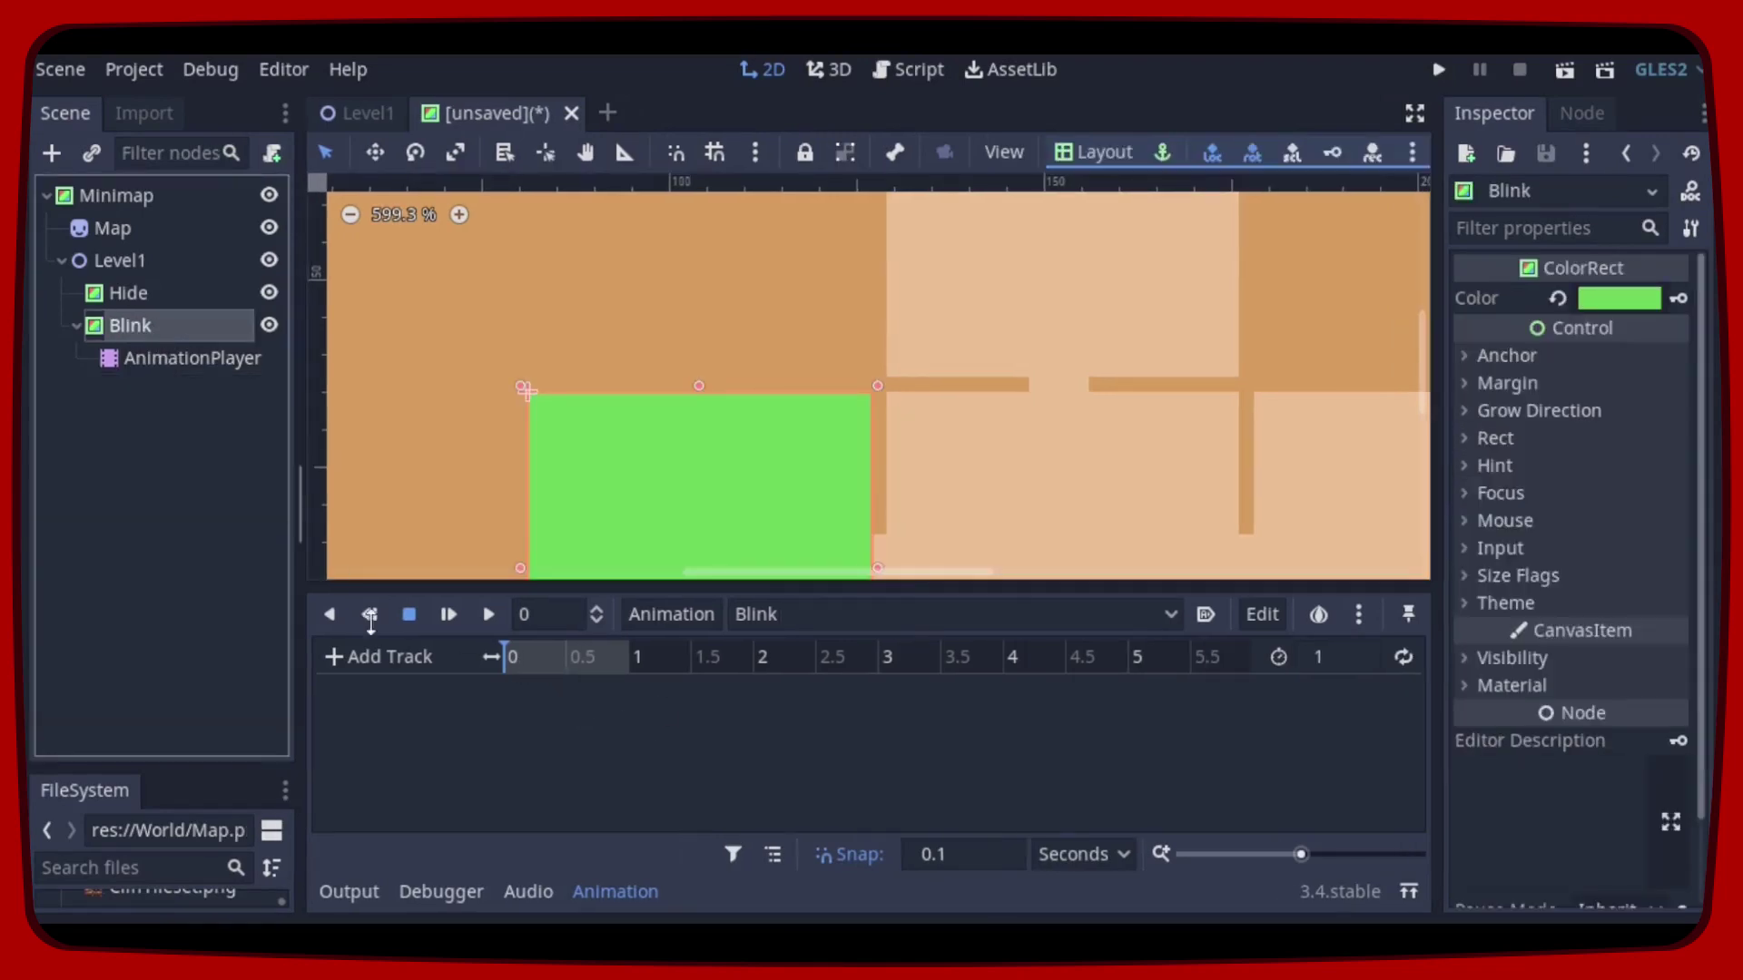
pyautogui.click(1467, 652)
pyautogui.scroll(-2, 1478, 572)
pyautogui.scroll(-1, 1487, 536)
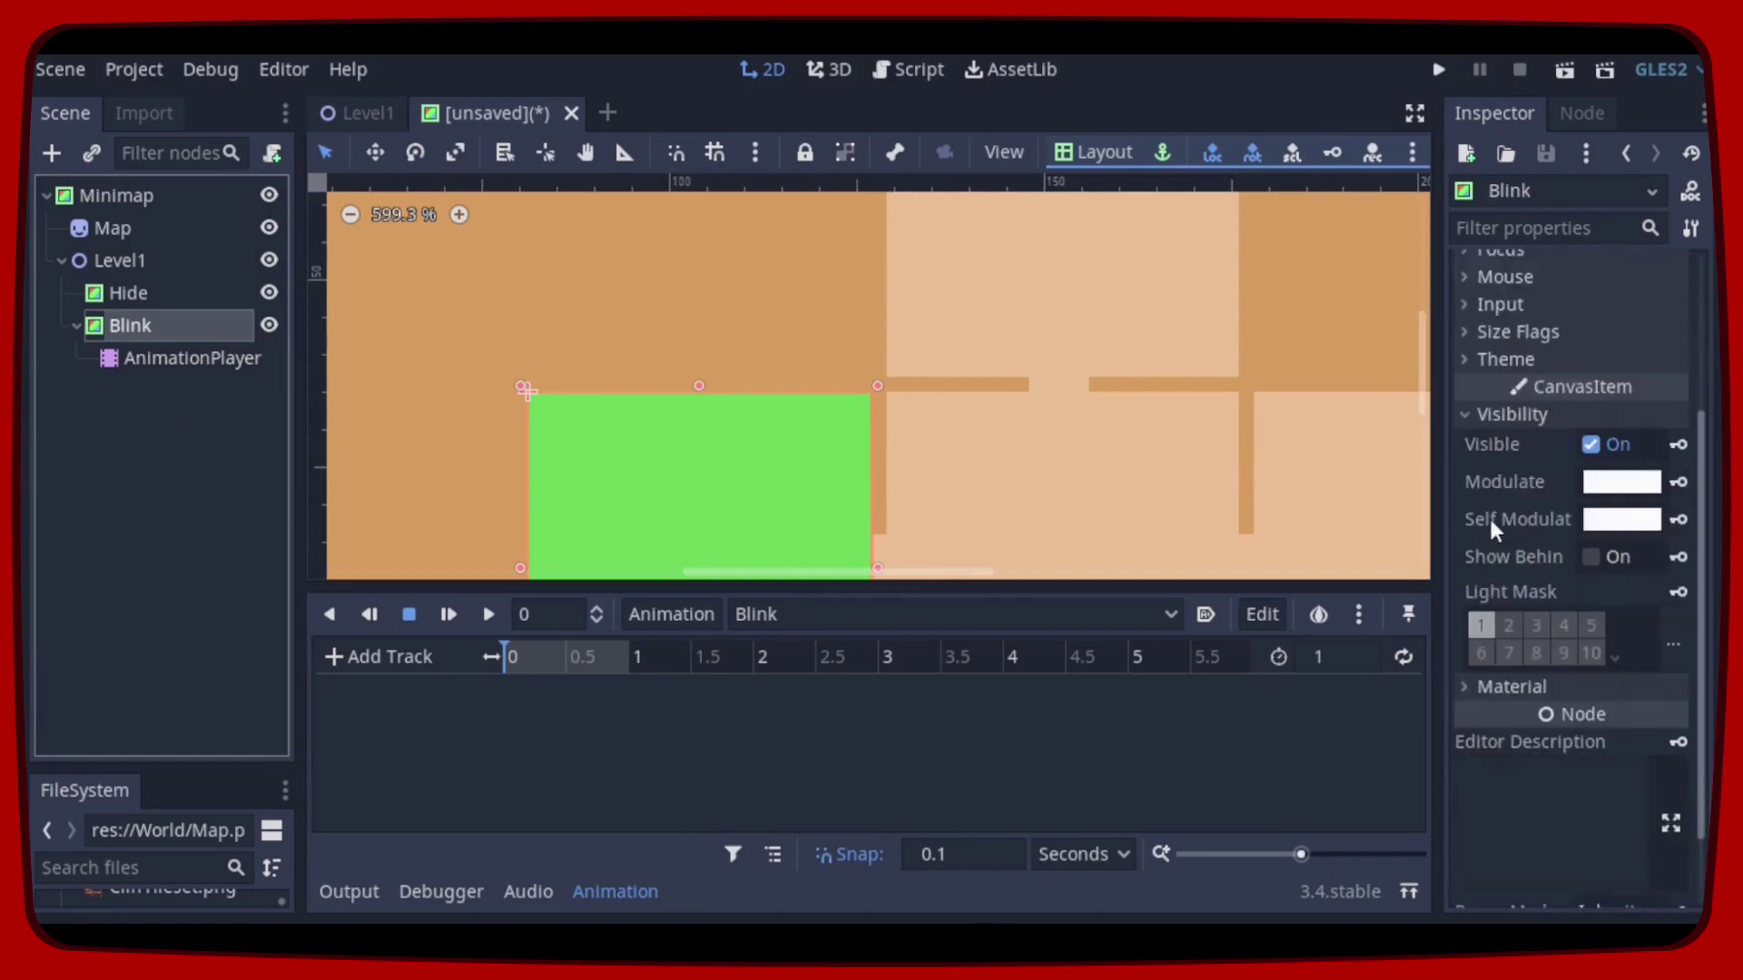
pyautogui.click(1620, 519)
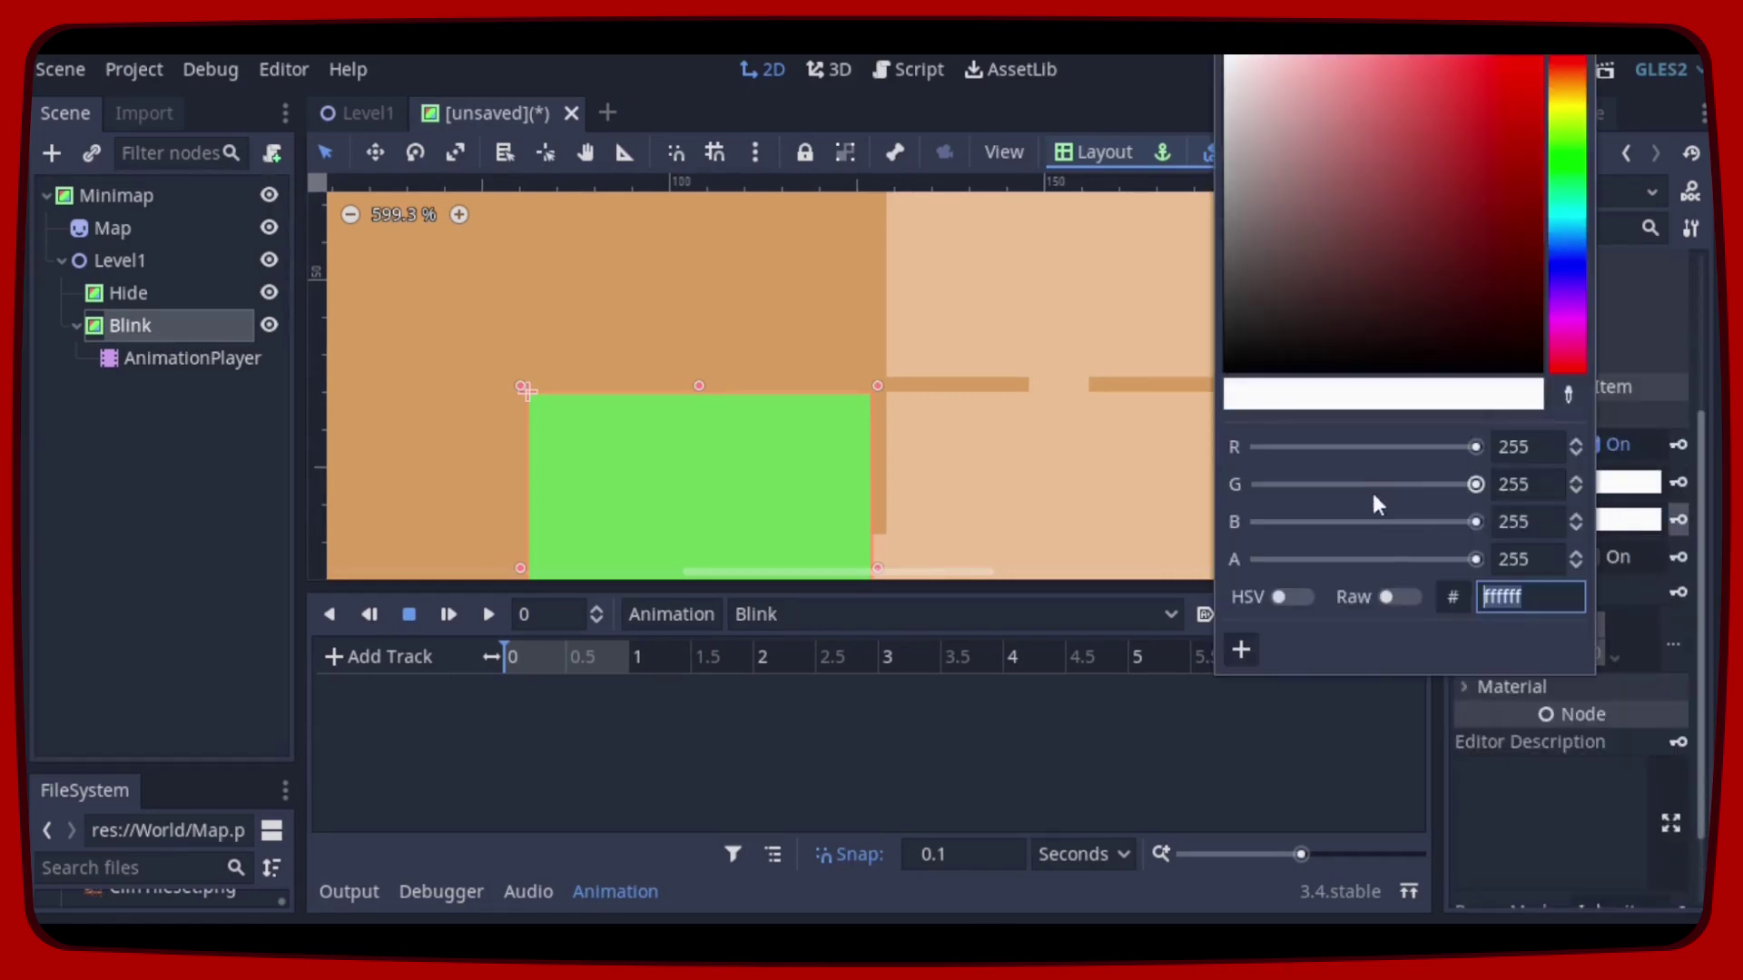
pyautogui.moveTo(1352, 559); pyautogui.dragTo(1233, 559)
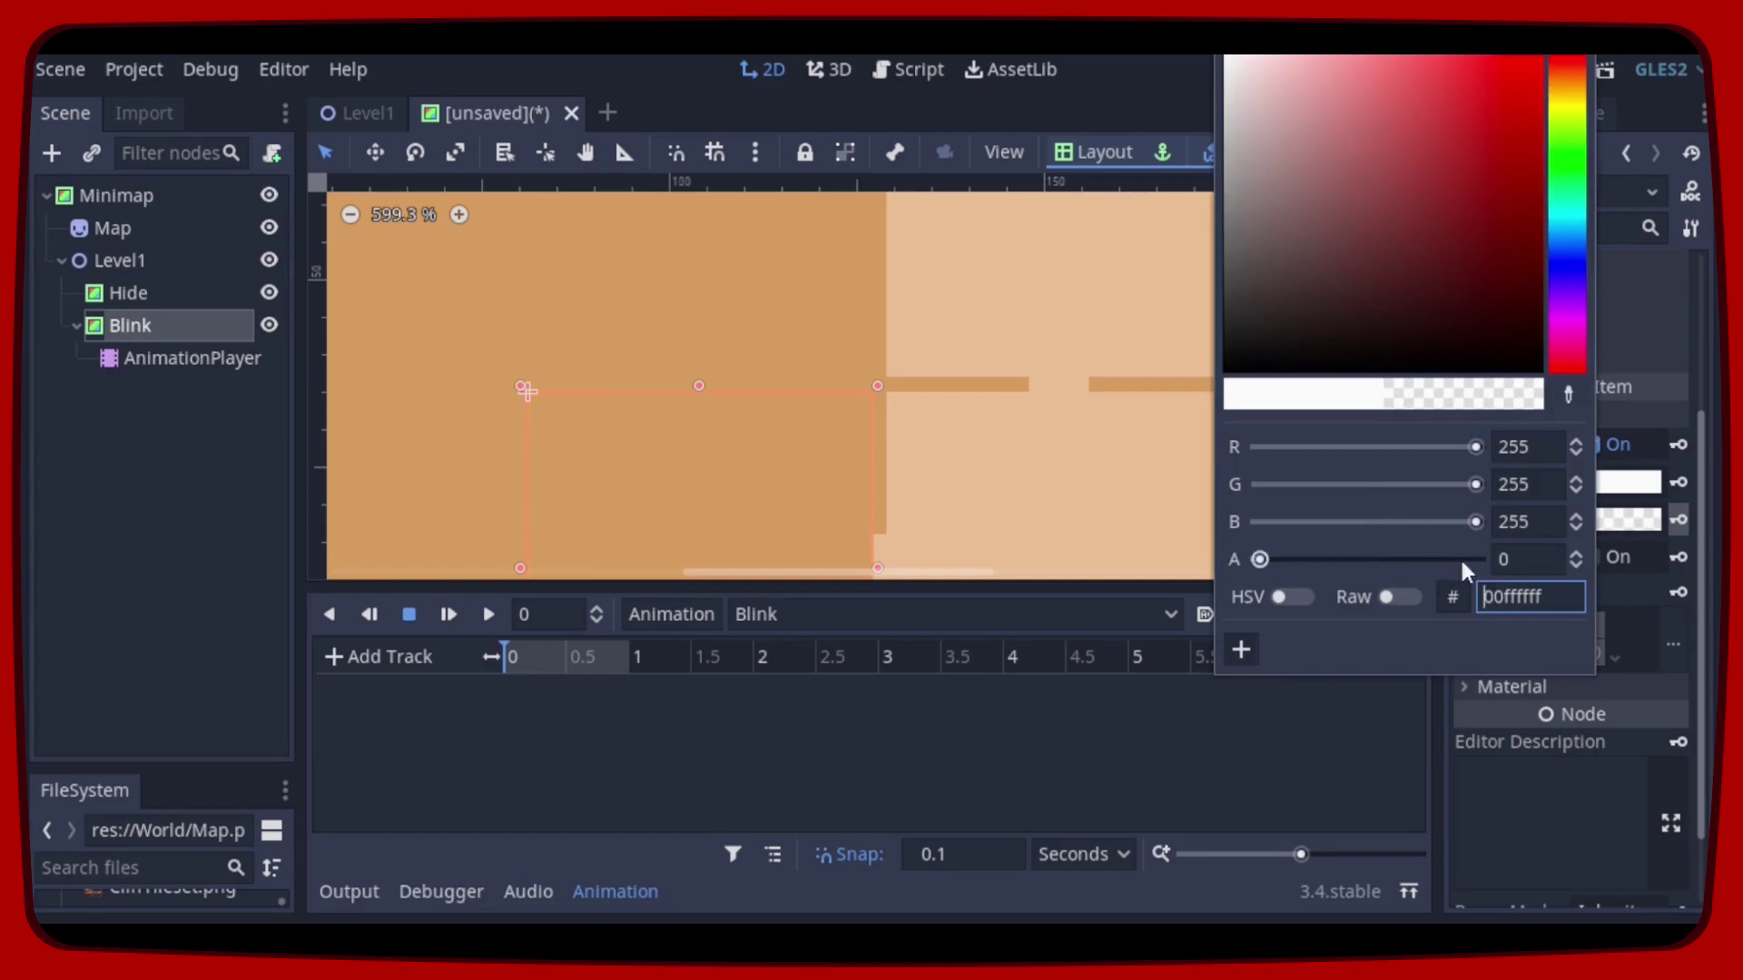
pyautogui.click(1678, 519)
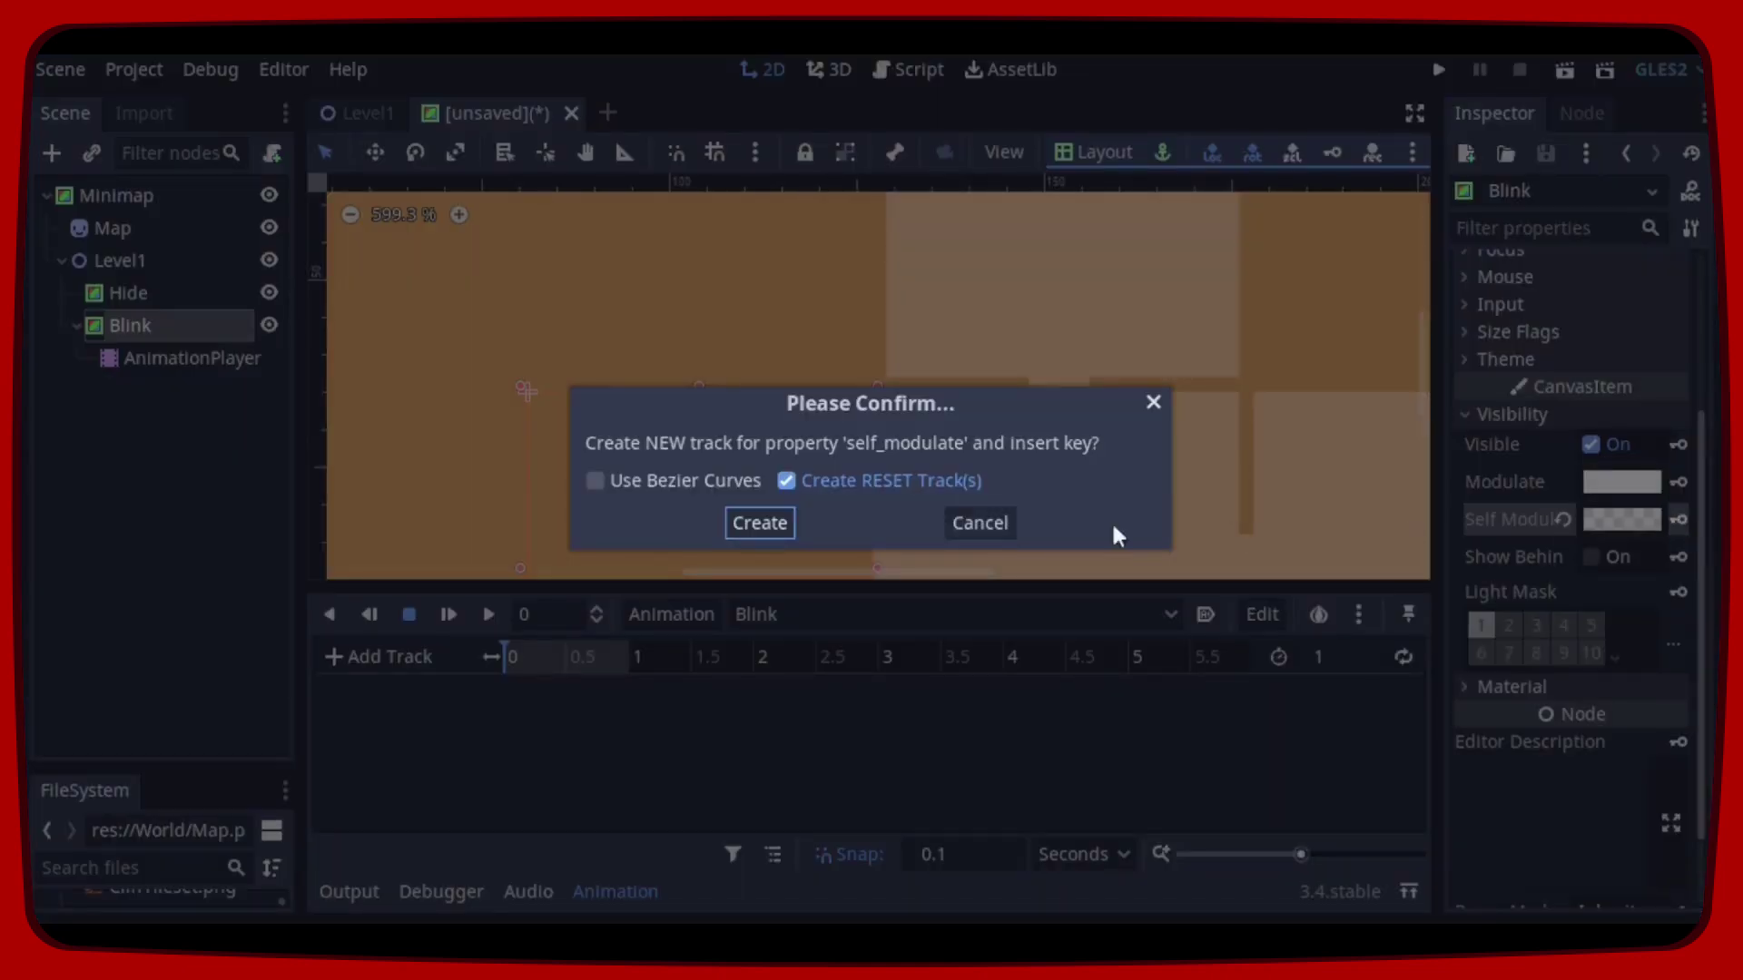
pyautogui.click(781, 526)
# Step: Key Self Modulate alpha 255 at 0.5 seconds, then rewind to the start
pyautogui.click(569, 663)
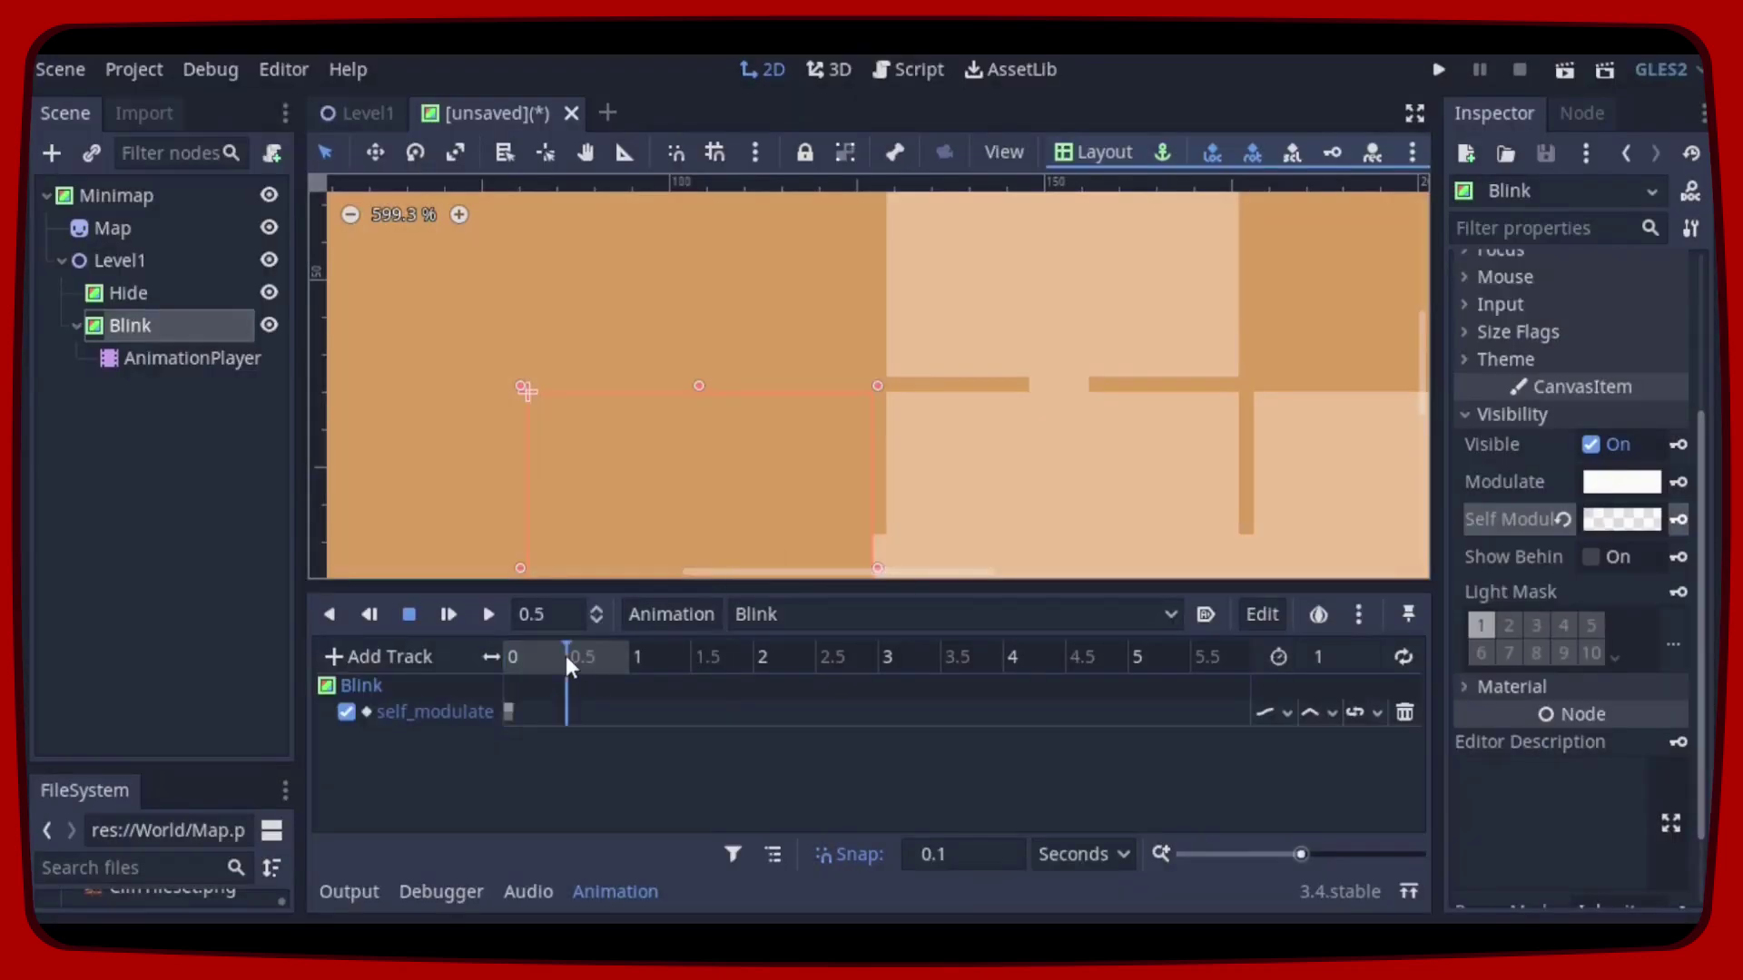
pyautogui.click(1614, 530)
pyautogui.moveTo(1259, 561); pyautogui.dragTo(1481, 561)
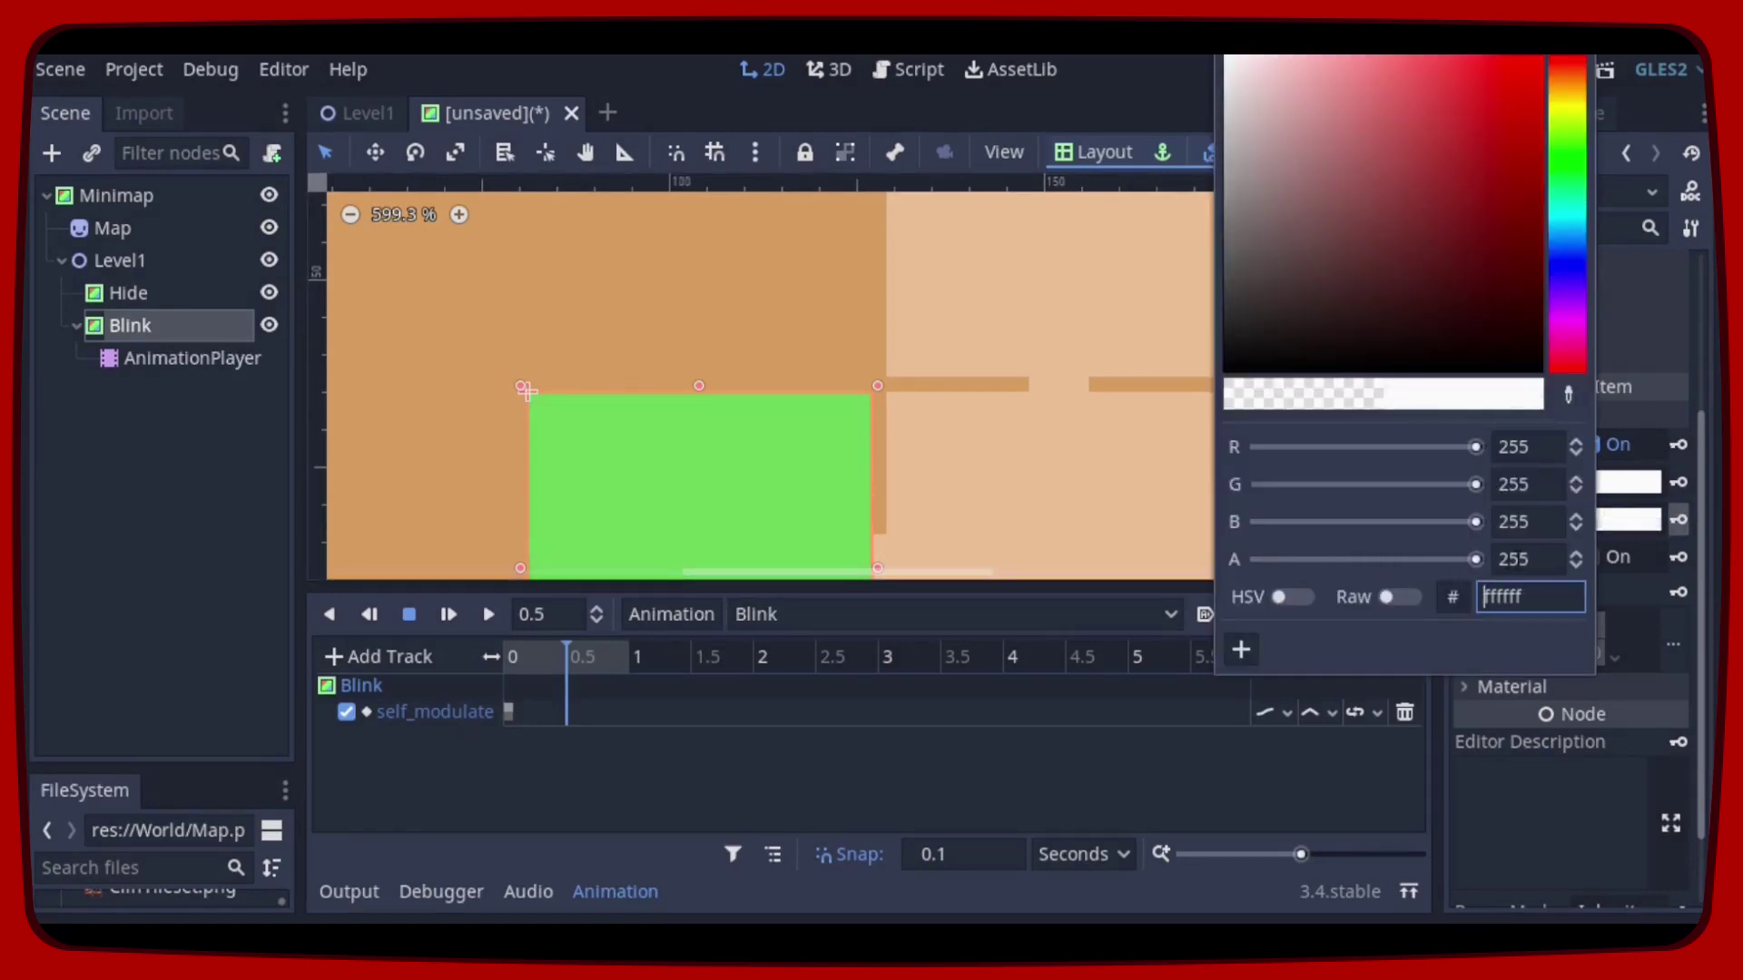
pyautogui.click(1680, 517)
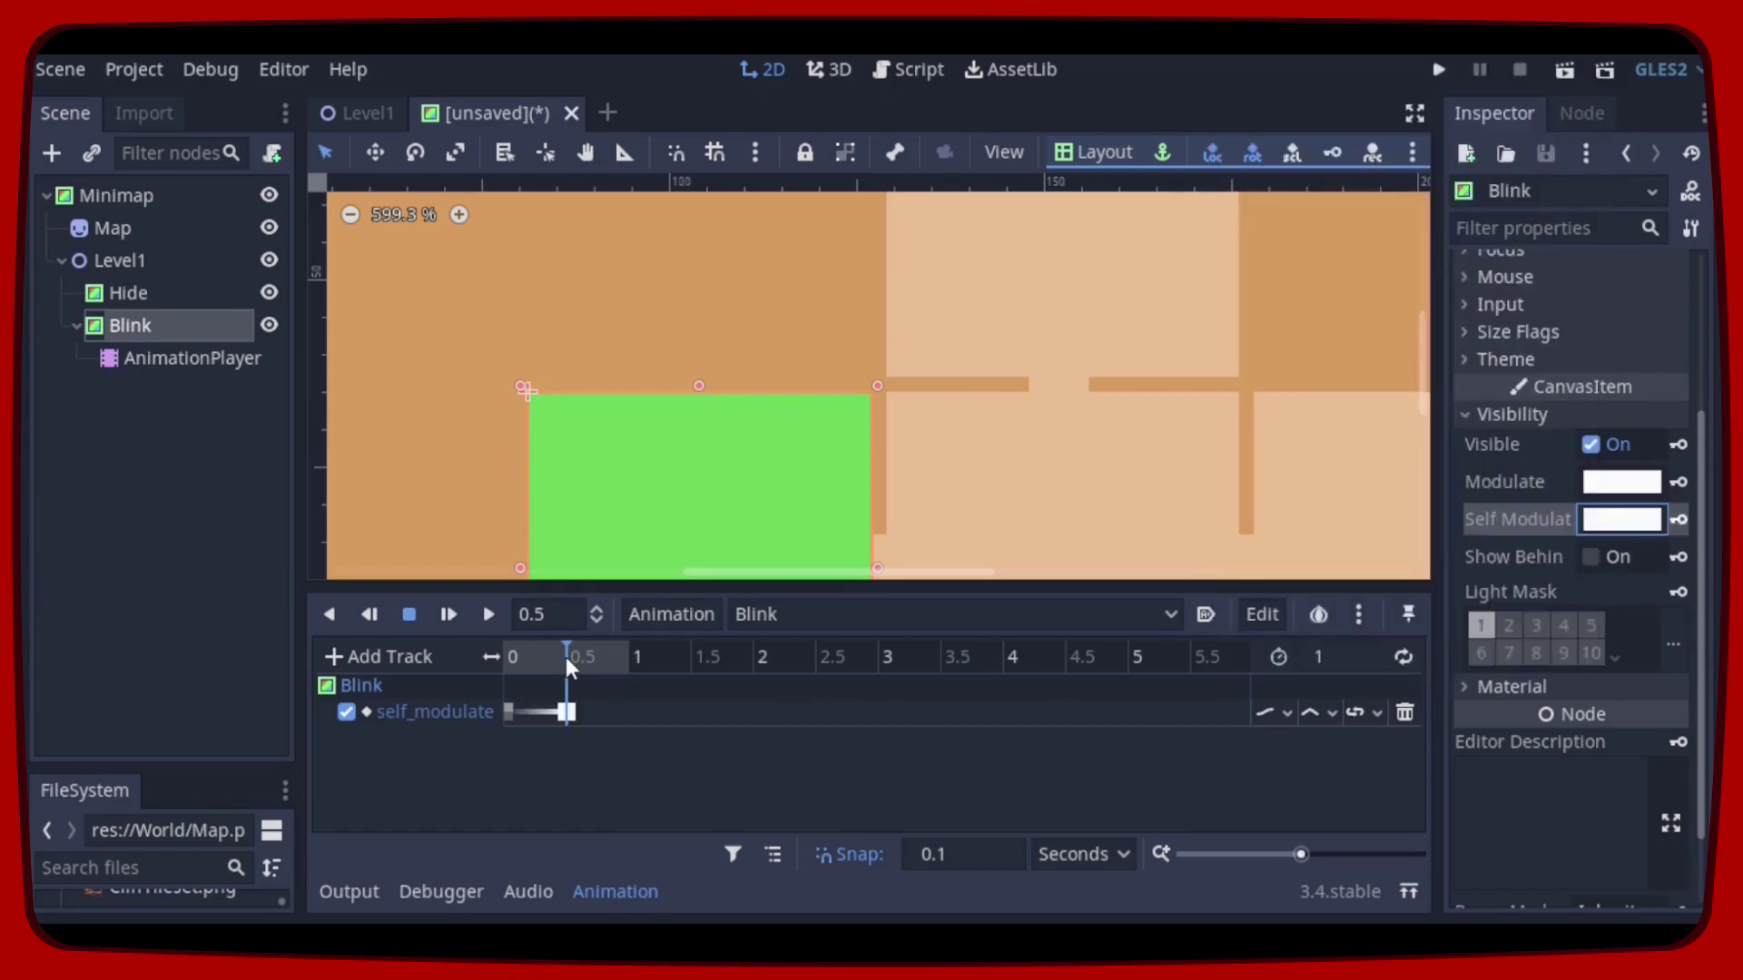
pyautogui.moveTo(560, 657); pyautogui.dragTo(506, 657)
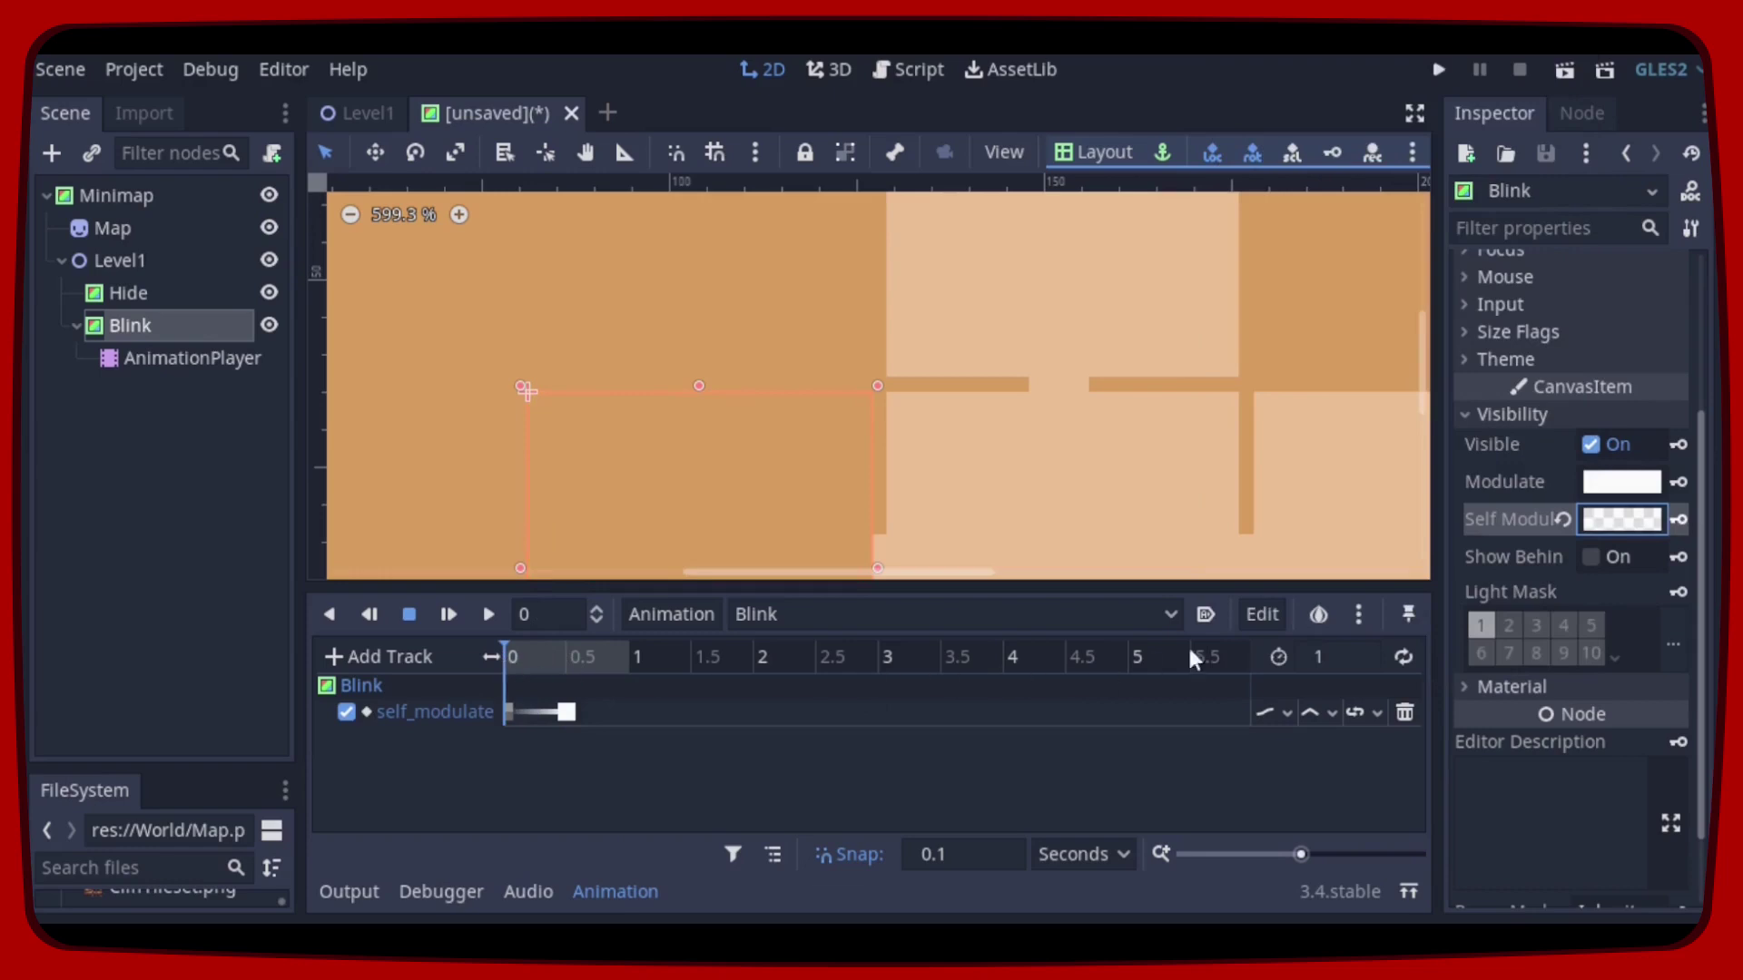
# Step: Make the Blink animation loop and autoplay on load, preview it, and close the Animation panel
pyautogui.click(1403, 658)
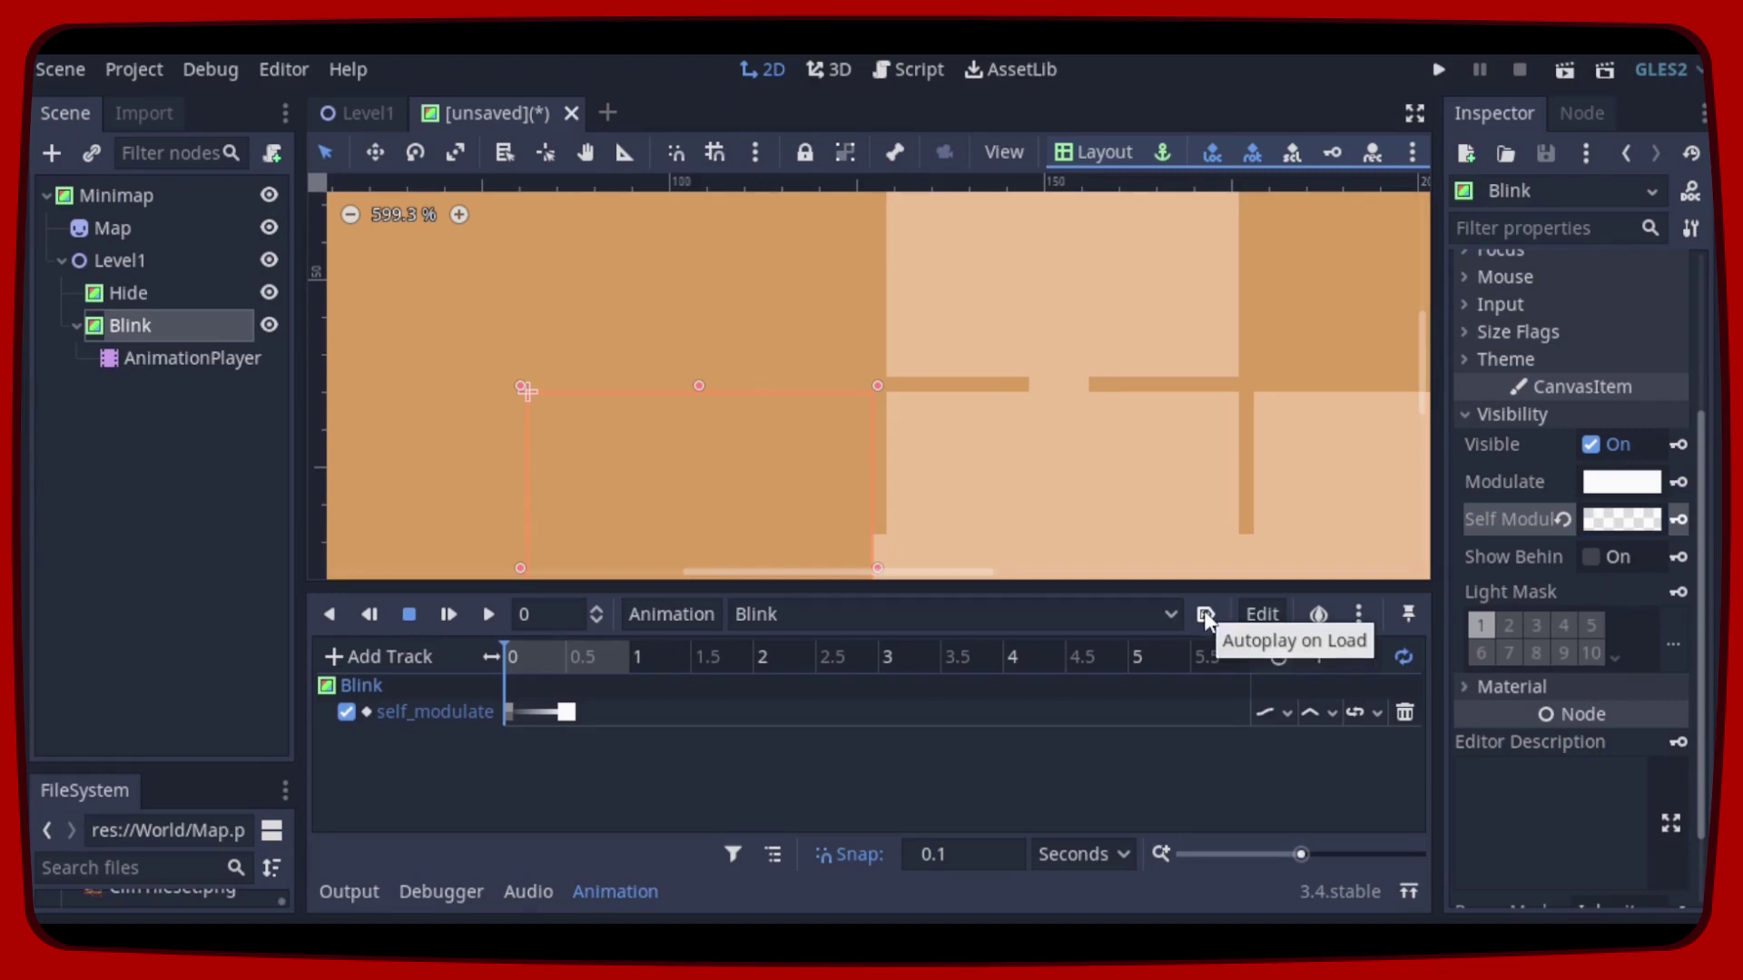
pyautogui.click(1205, 616)
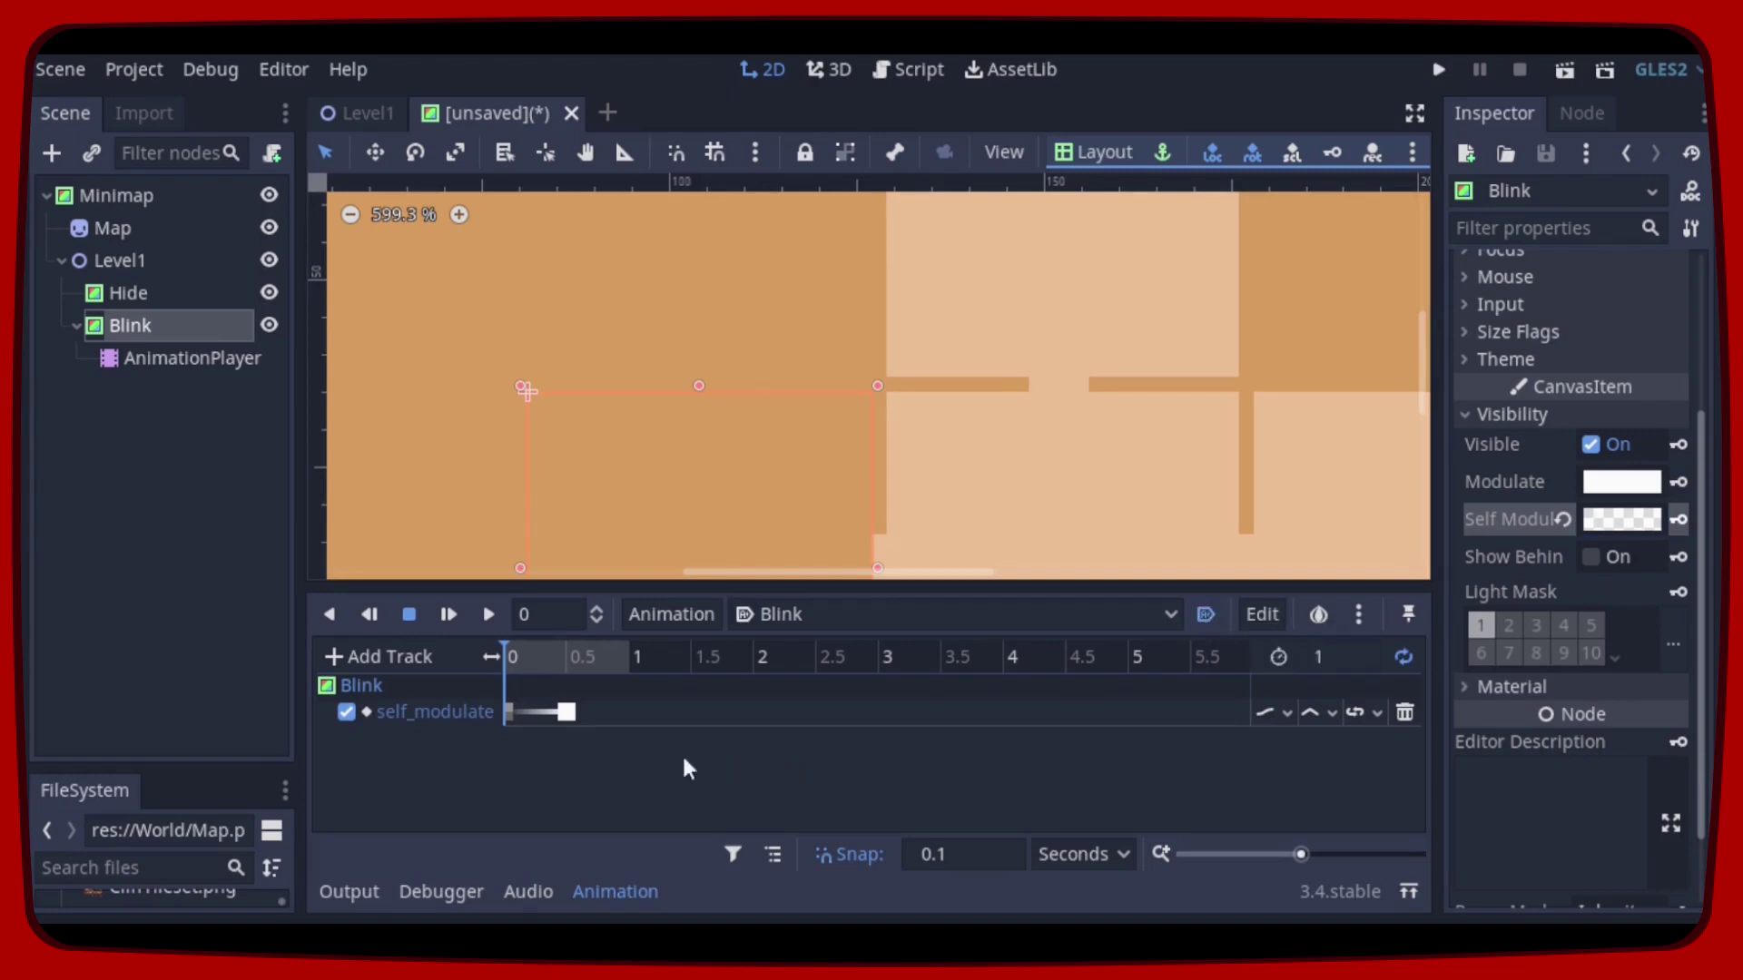
pyautogui.click(487, 615)
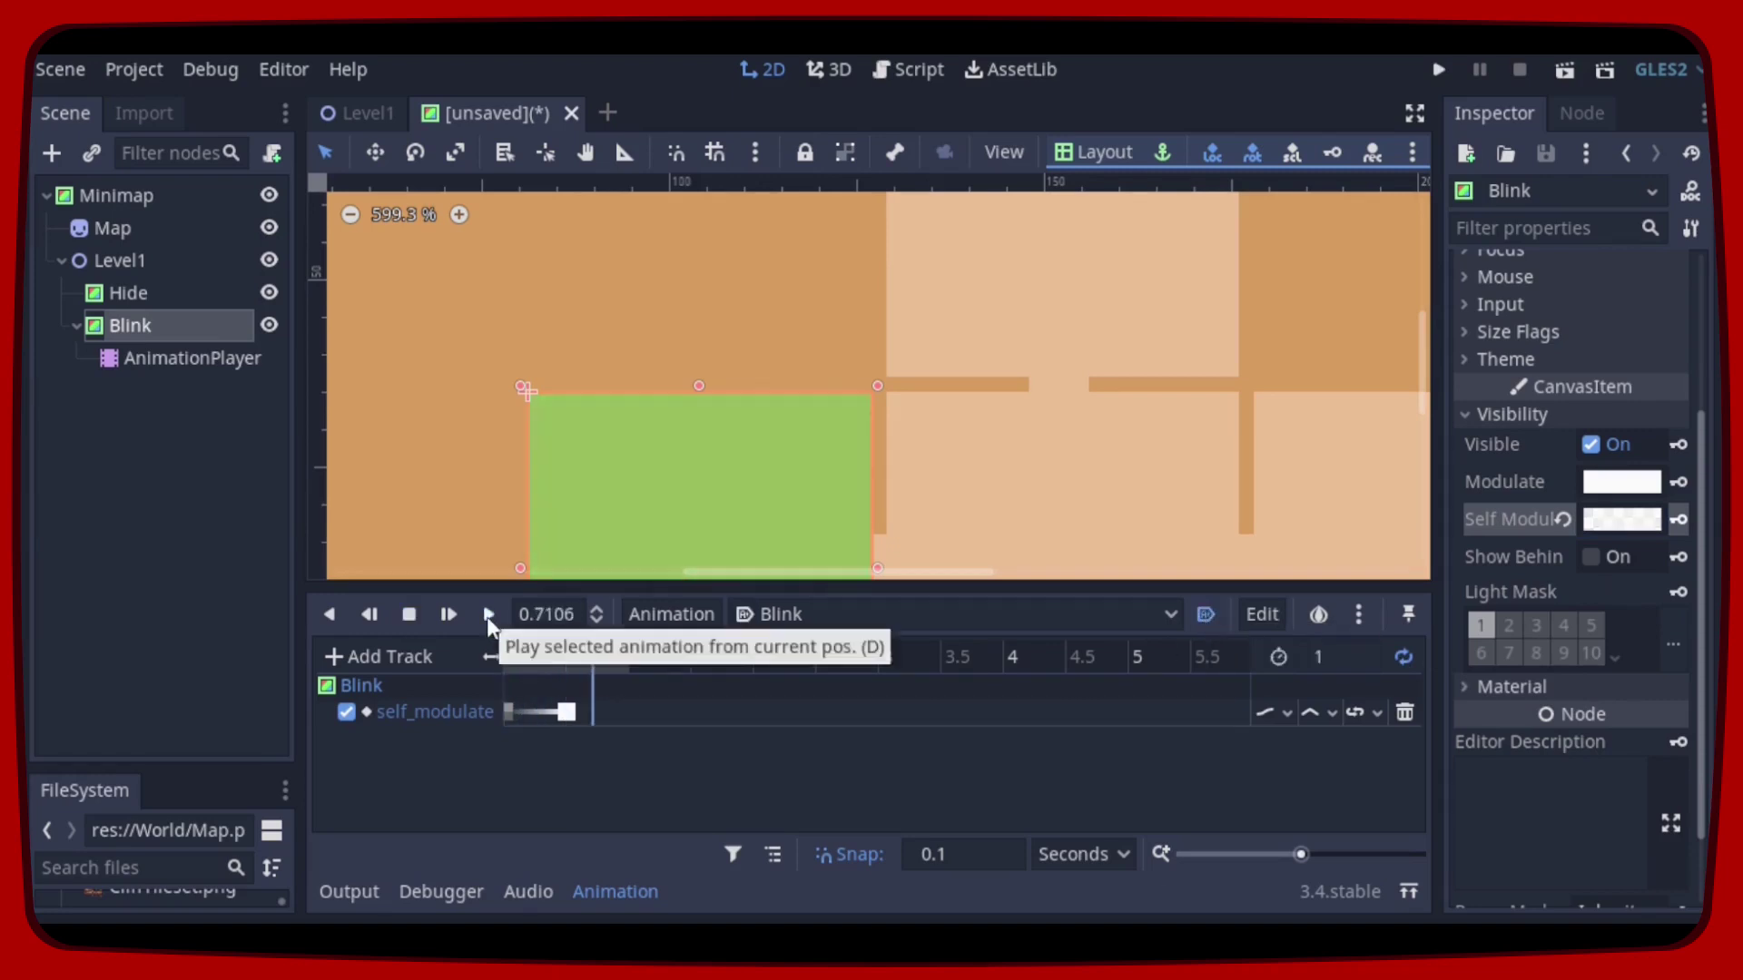
pyautogui.scroll(-3, 799, 430)
pyautogui.scroll(-3, 777, 381)
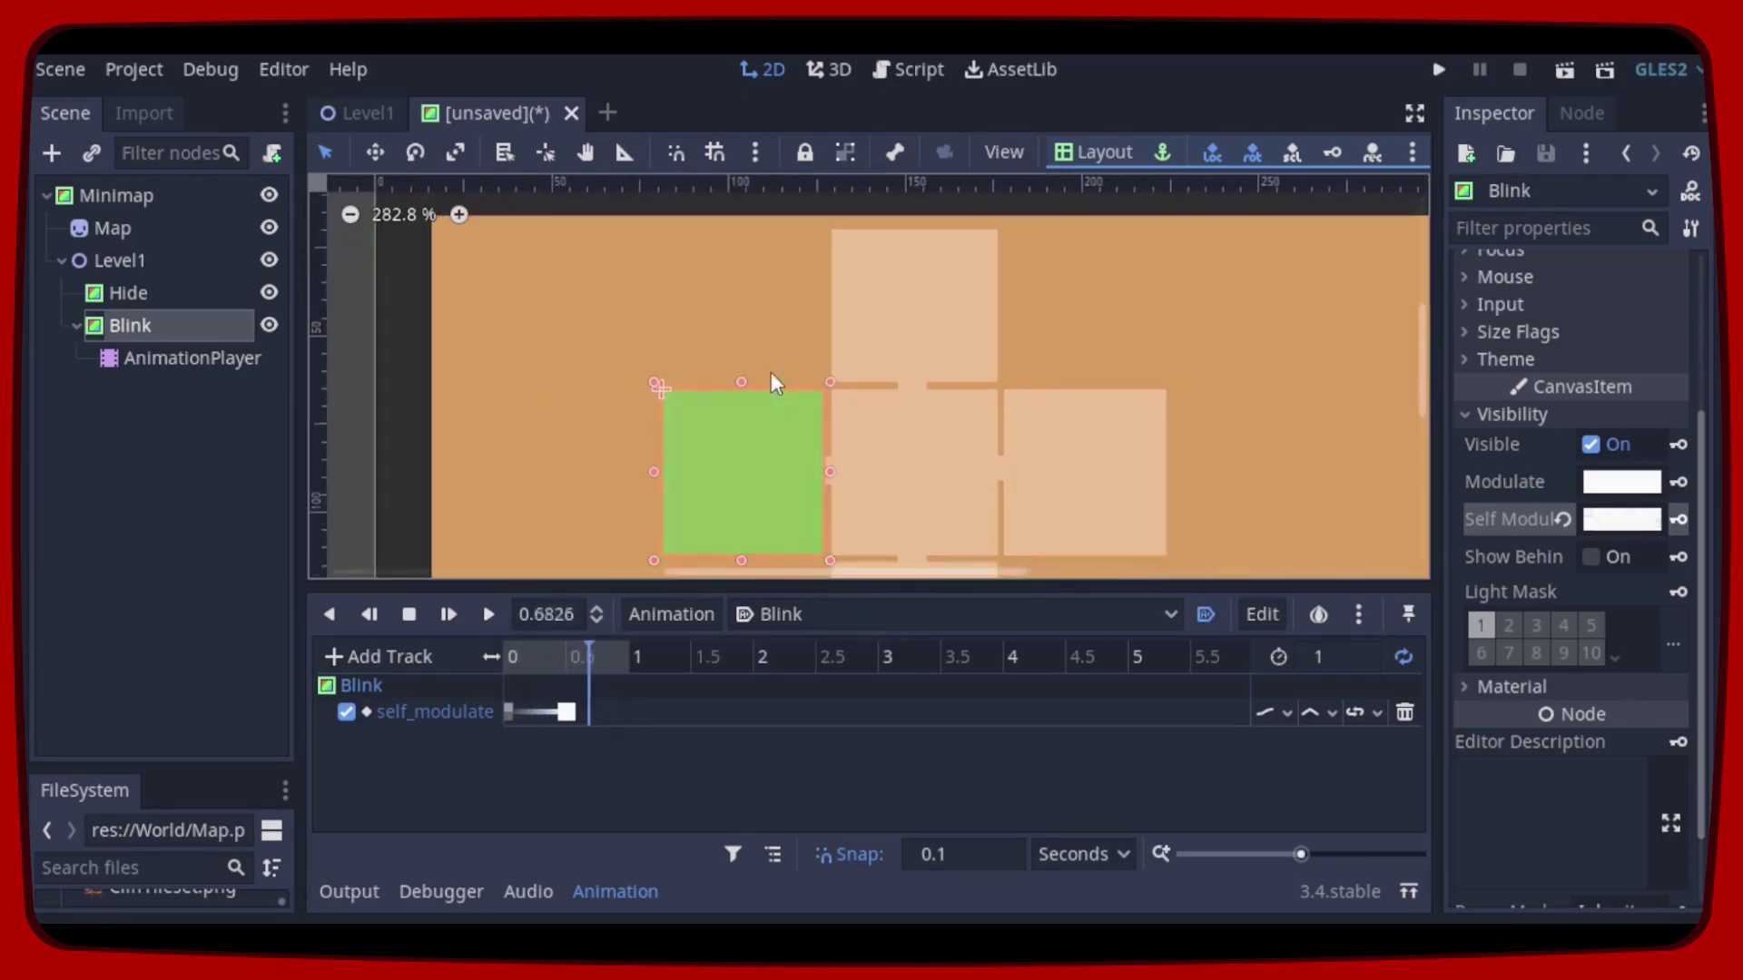
pyautogui.scroll(-4, 778, 381)
pyautogui.scroll(6, 809, 504)
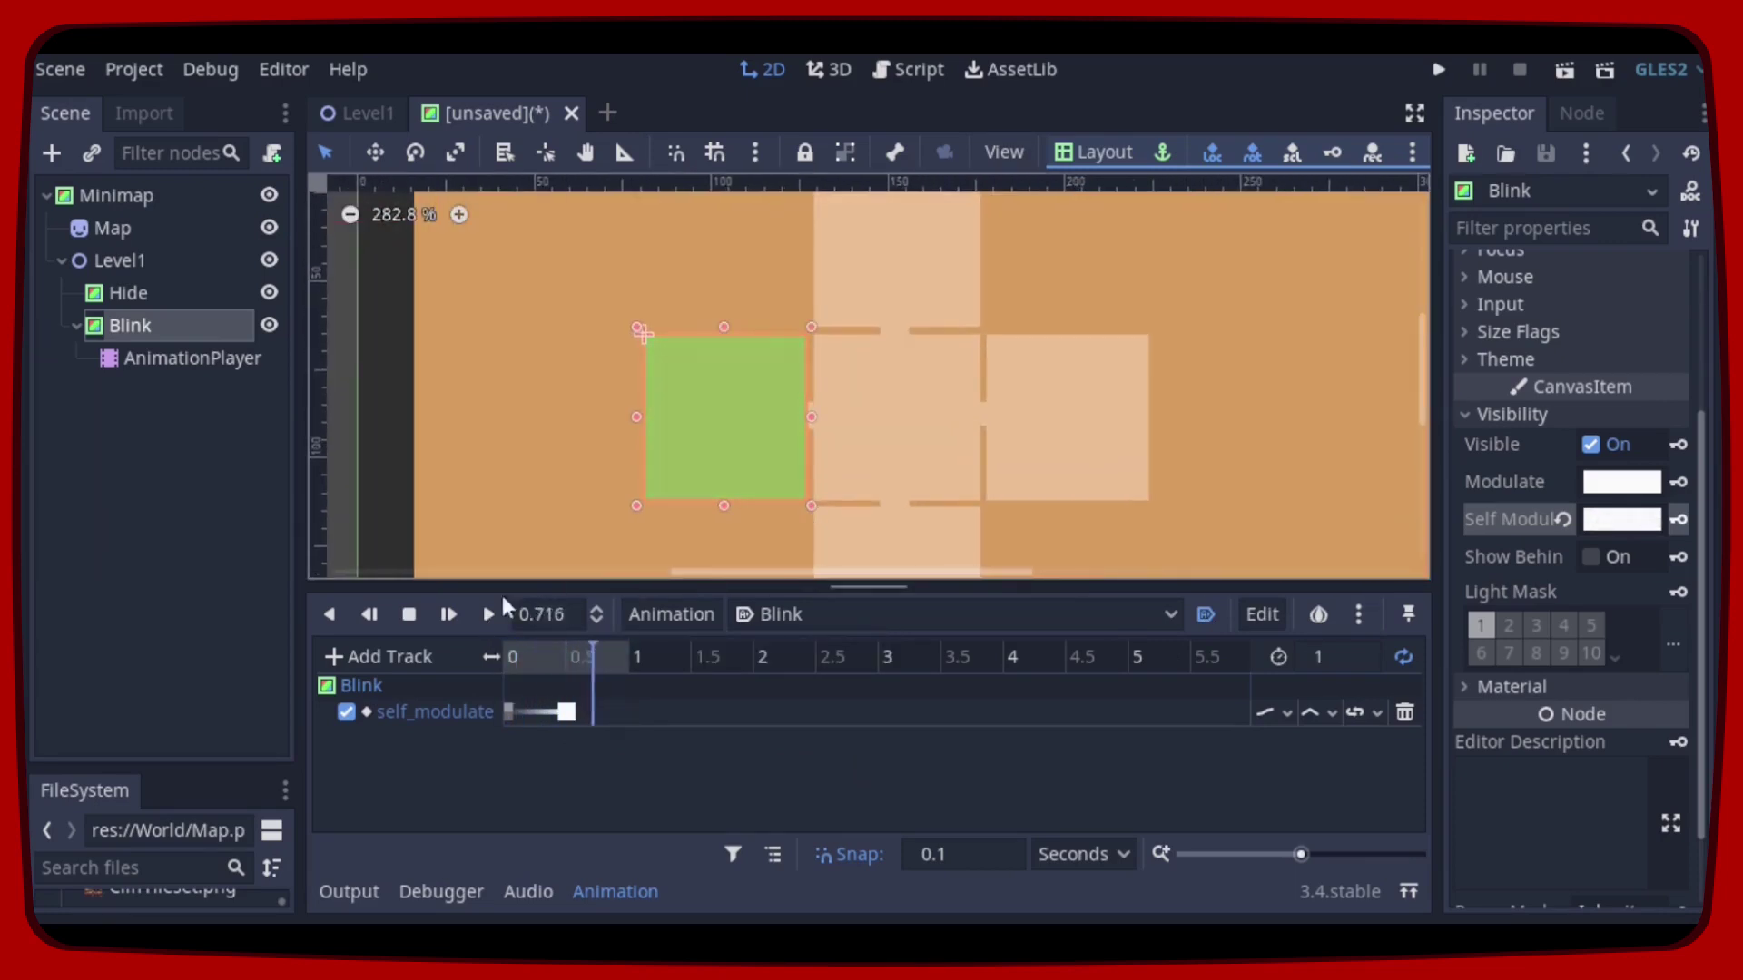
pyautogui.click(413, 618)
pyautogui.click(519, 659)
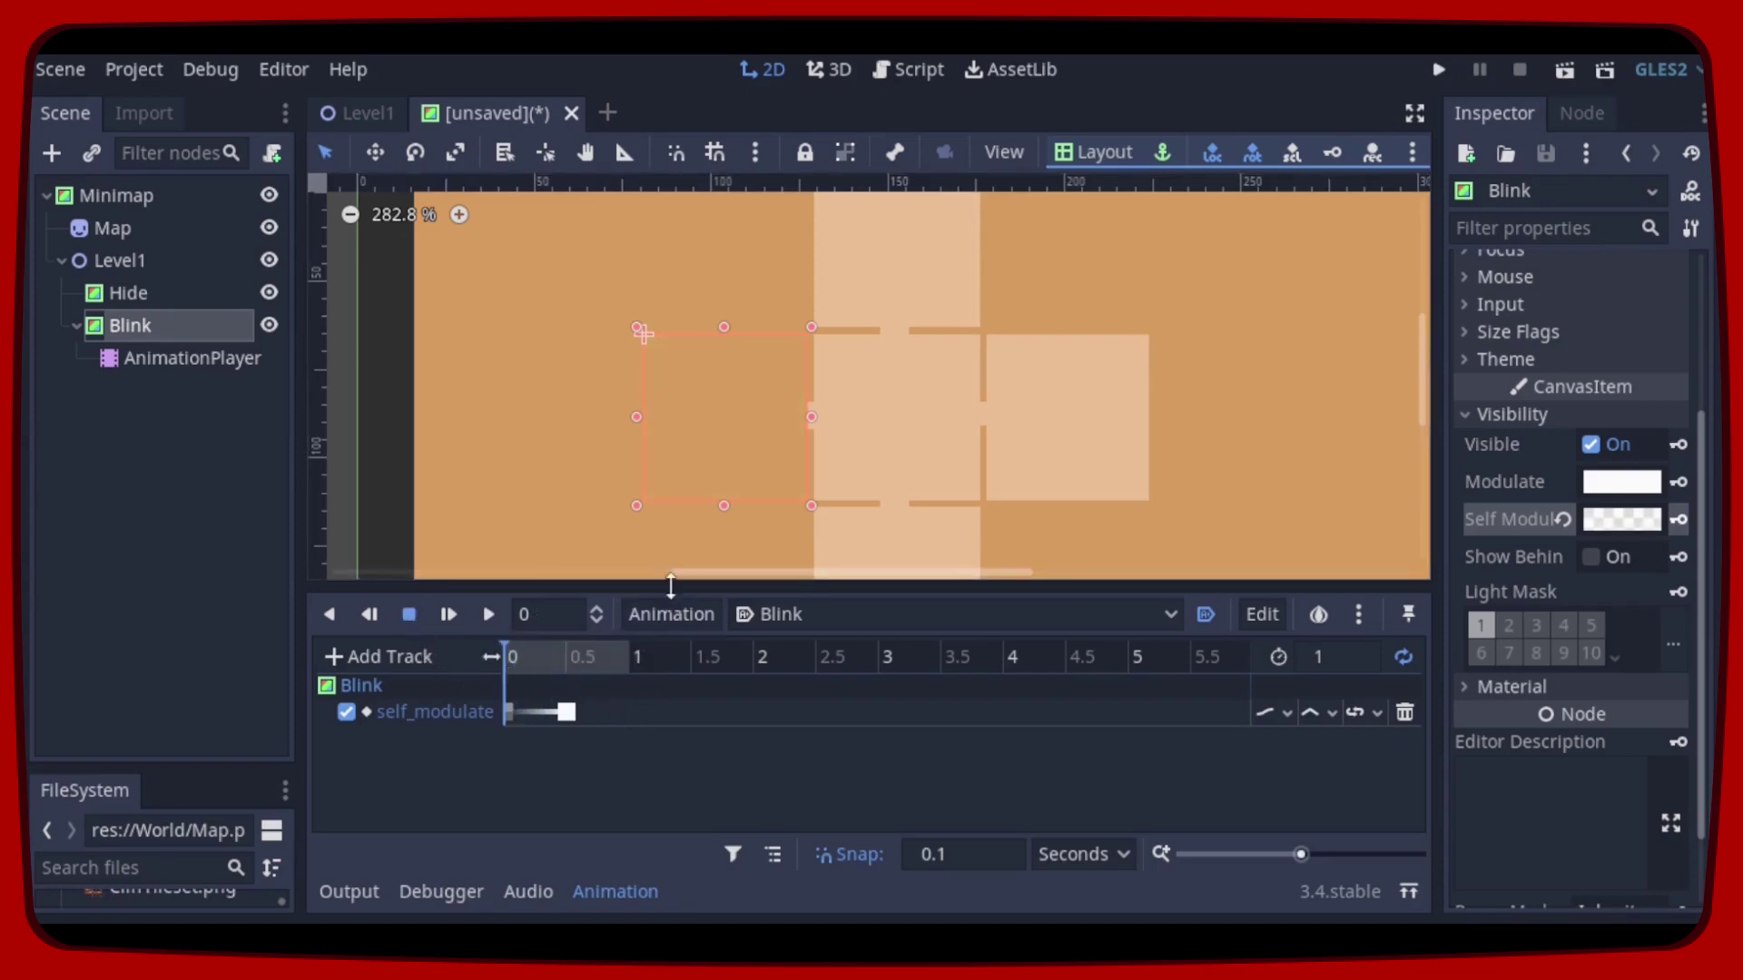
pyautogui.click(618, 900)
pyautogui.scroll(-1, 633, 723)
pyautogui.scroll(1, 698, 572)
pyautogui.scroll(1, 699, 583)
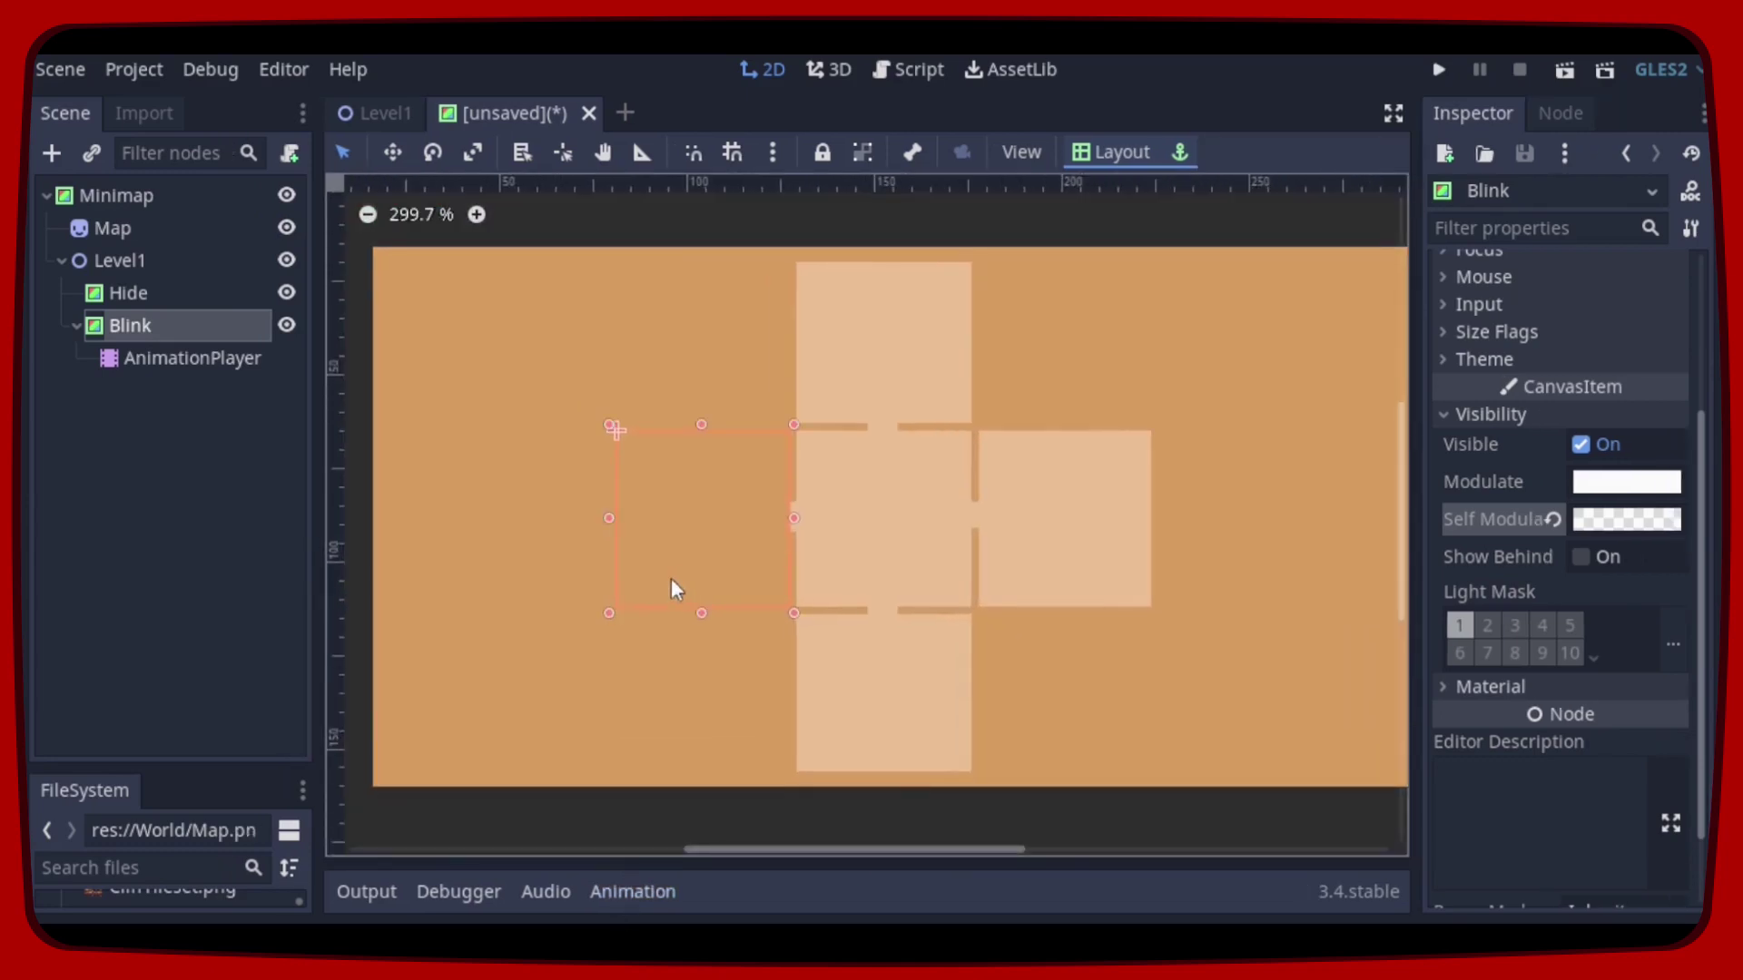
# Step: Collapse the Blink node and move it above Hide within Level1
pyautogui.click(76, 326)
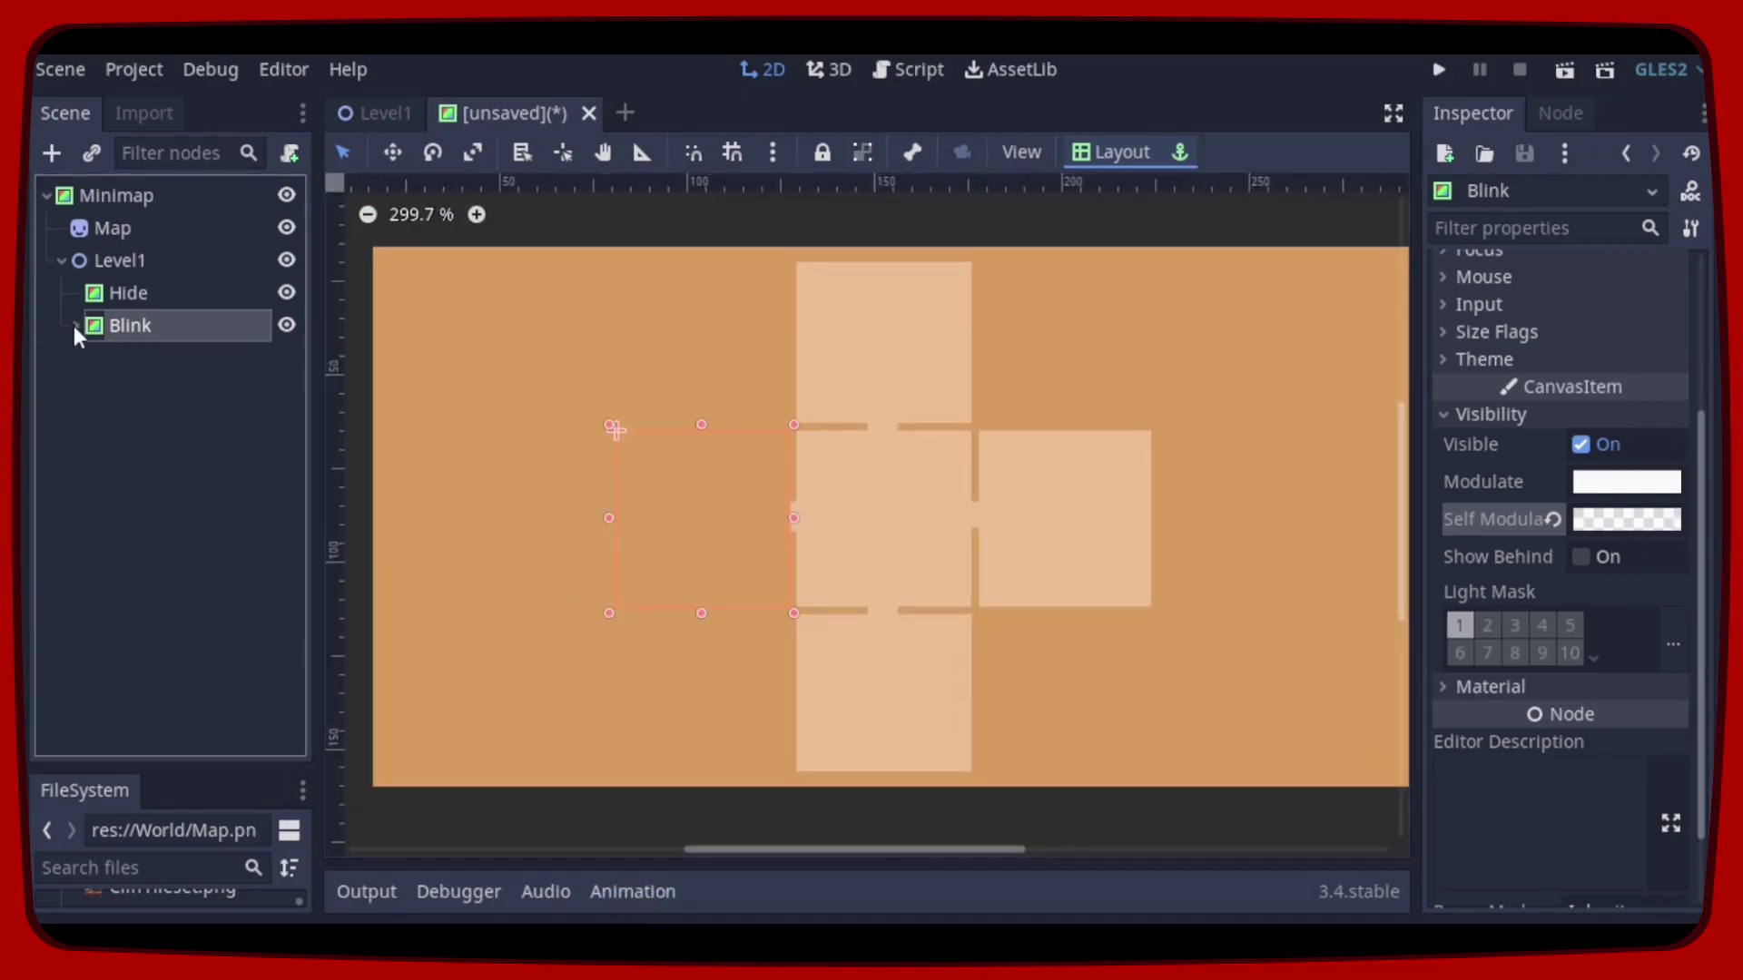
pyautogui.moveTo(89, 326); pyautogui.dragTo(104, 282)
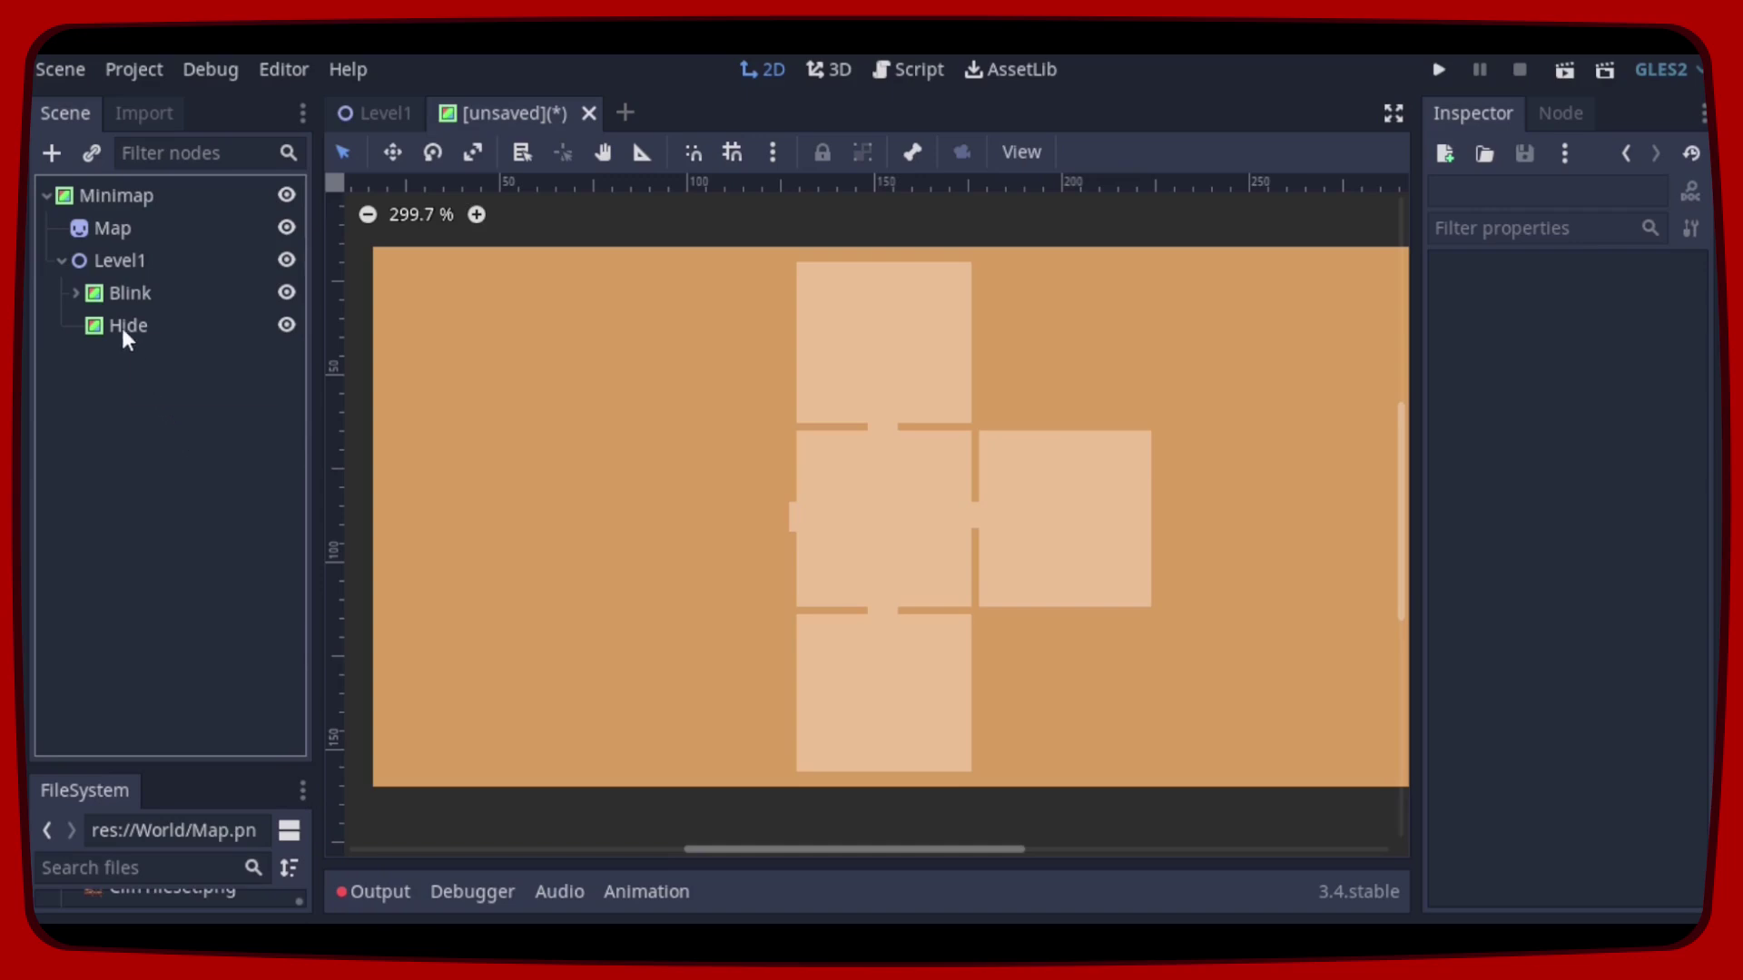
# Step: Duplicate Level1 as Level2 and move Level2's Hide rectangle onto the top room
pyautogui.click(112, 262)
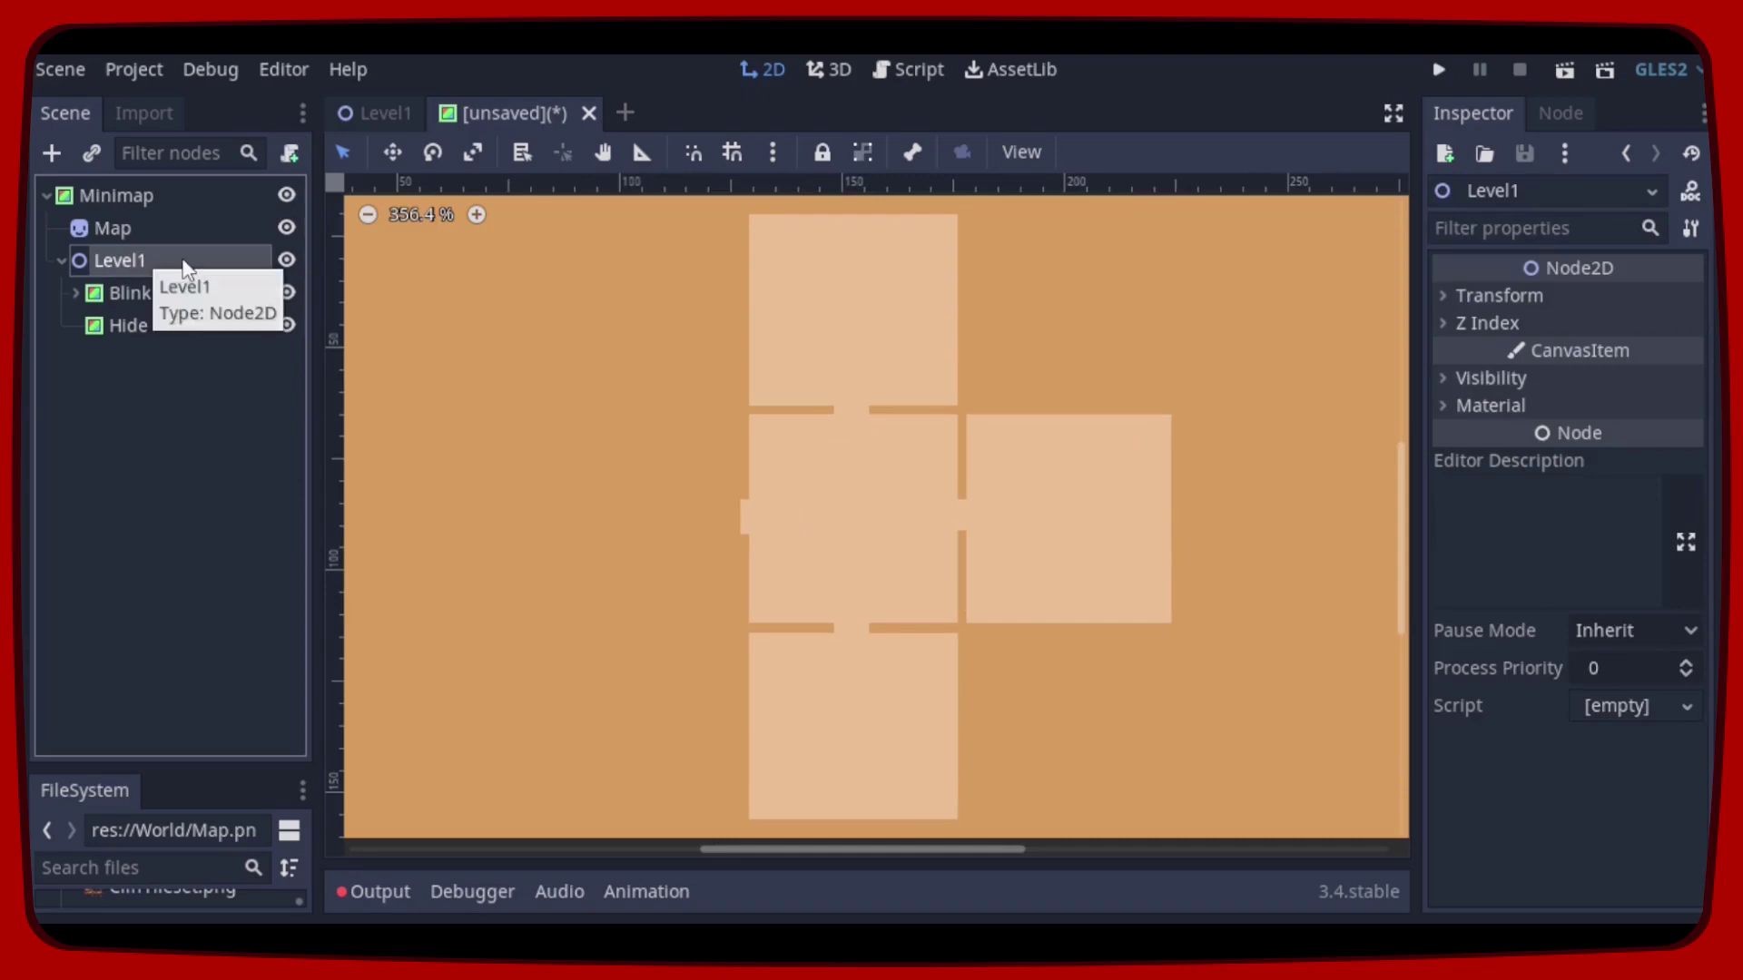
pyautogui.hotkey('ctrl', 'd')
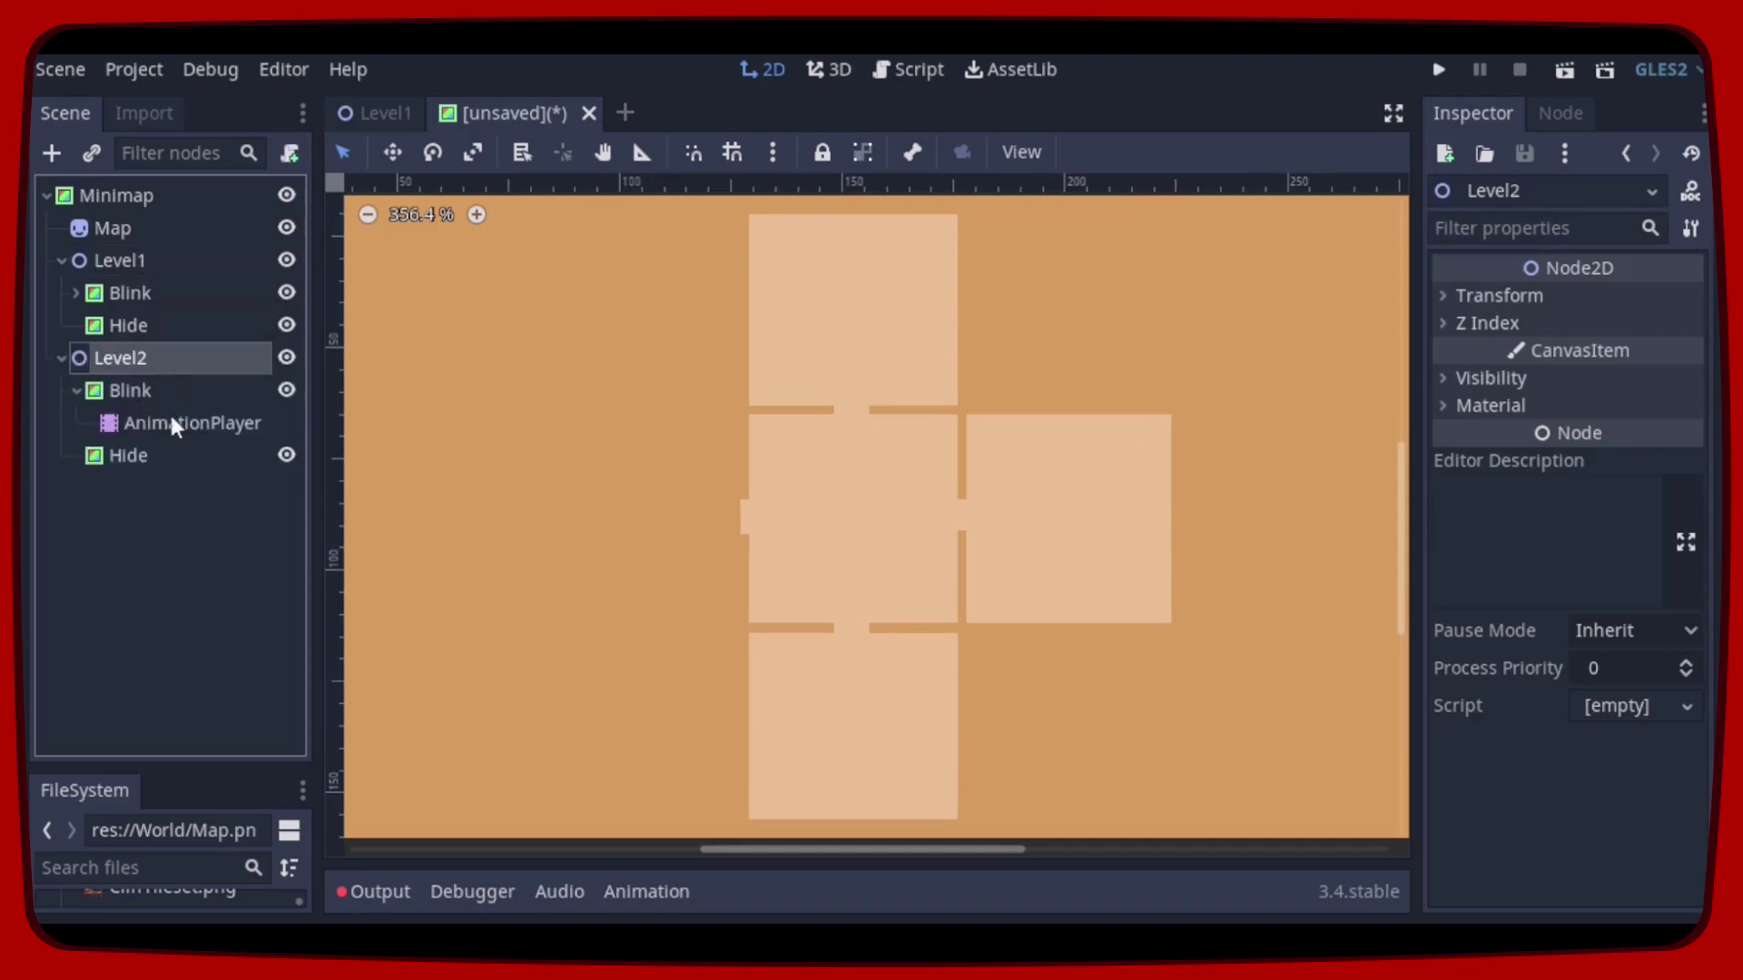
pyautogui.click(129, 455)
pyautogui.moveTo(864, 296)
pyautogui.mouseDown()
pyautogui.moveTo(874, 285)
pyautogui.moveTo(852, 289)
pyautogui.mouseUp()
pyautogui.scroll(-2, 834, 391)
pyautogui.scroll(3, 848, 280)
pyautogui.scroll(2, 890, 264)
pyautogui.scroll(3, 859, 299)
pyautogui.scroll(1, 858, 296)
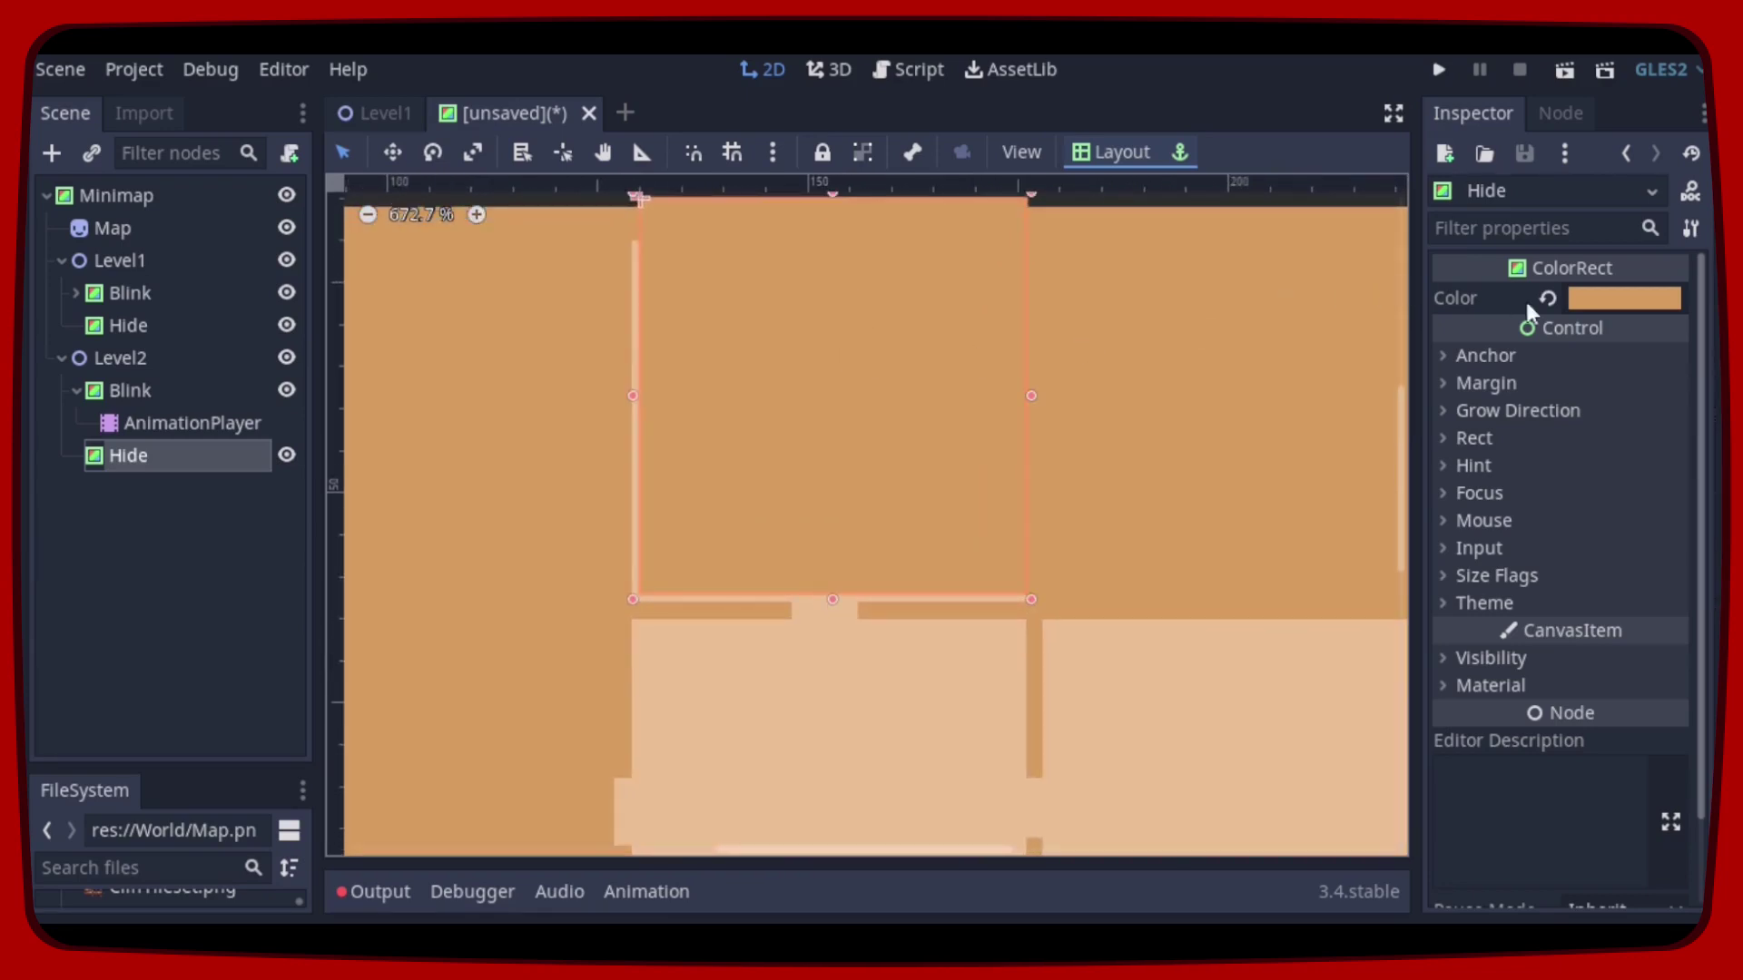
# Step: Fit Level2's Hide rectangle to the top room's edges, then restore its alpha to 255
pyautogui.click(1621, 299)
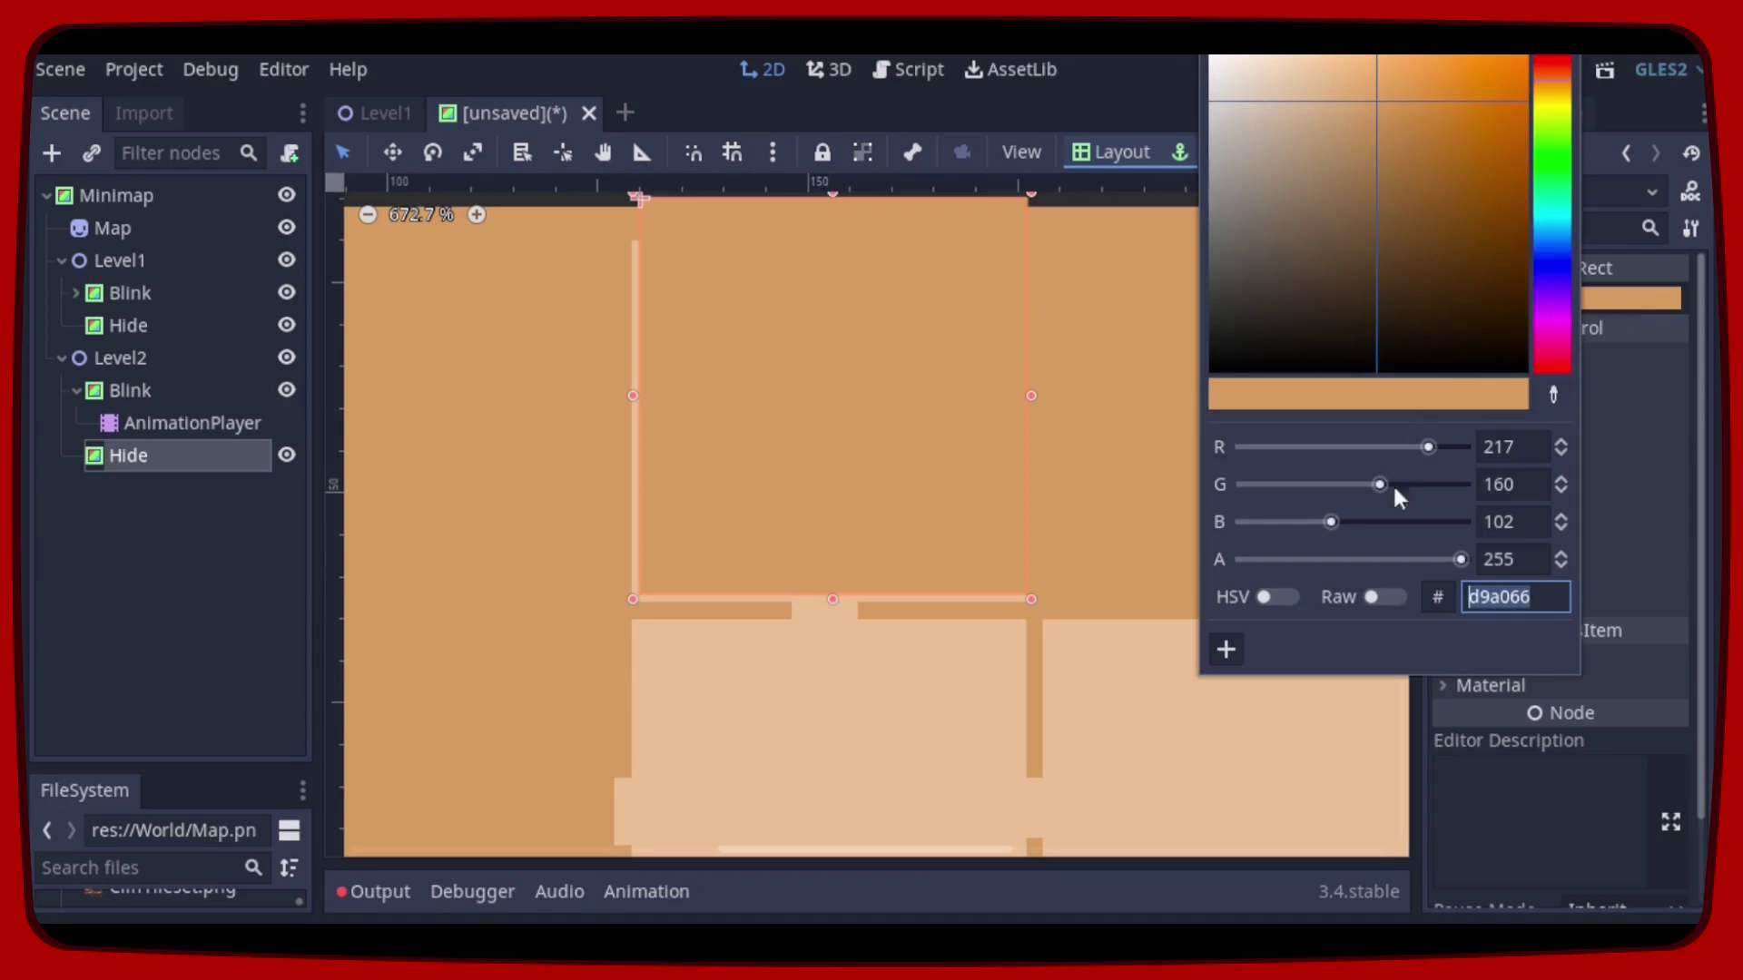
pyautogui.click(1364, 558)
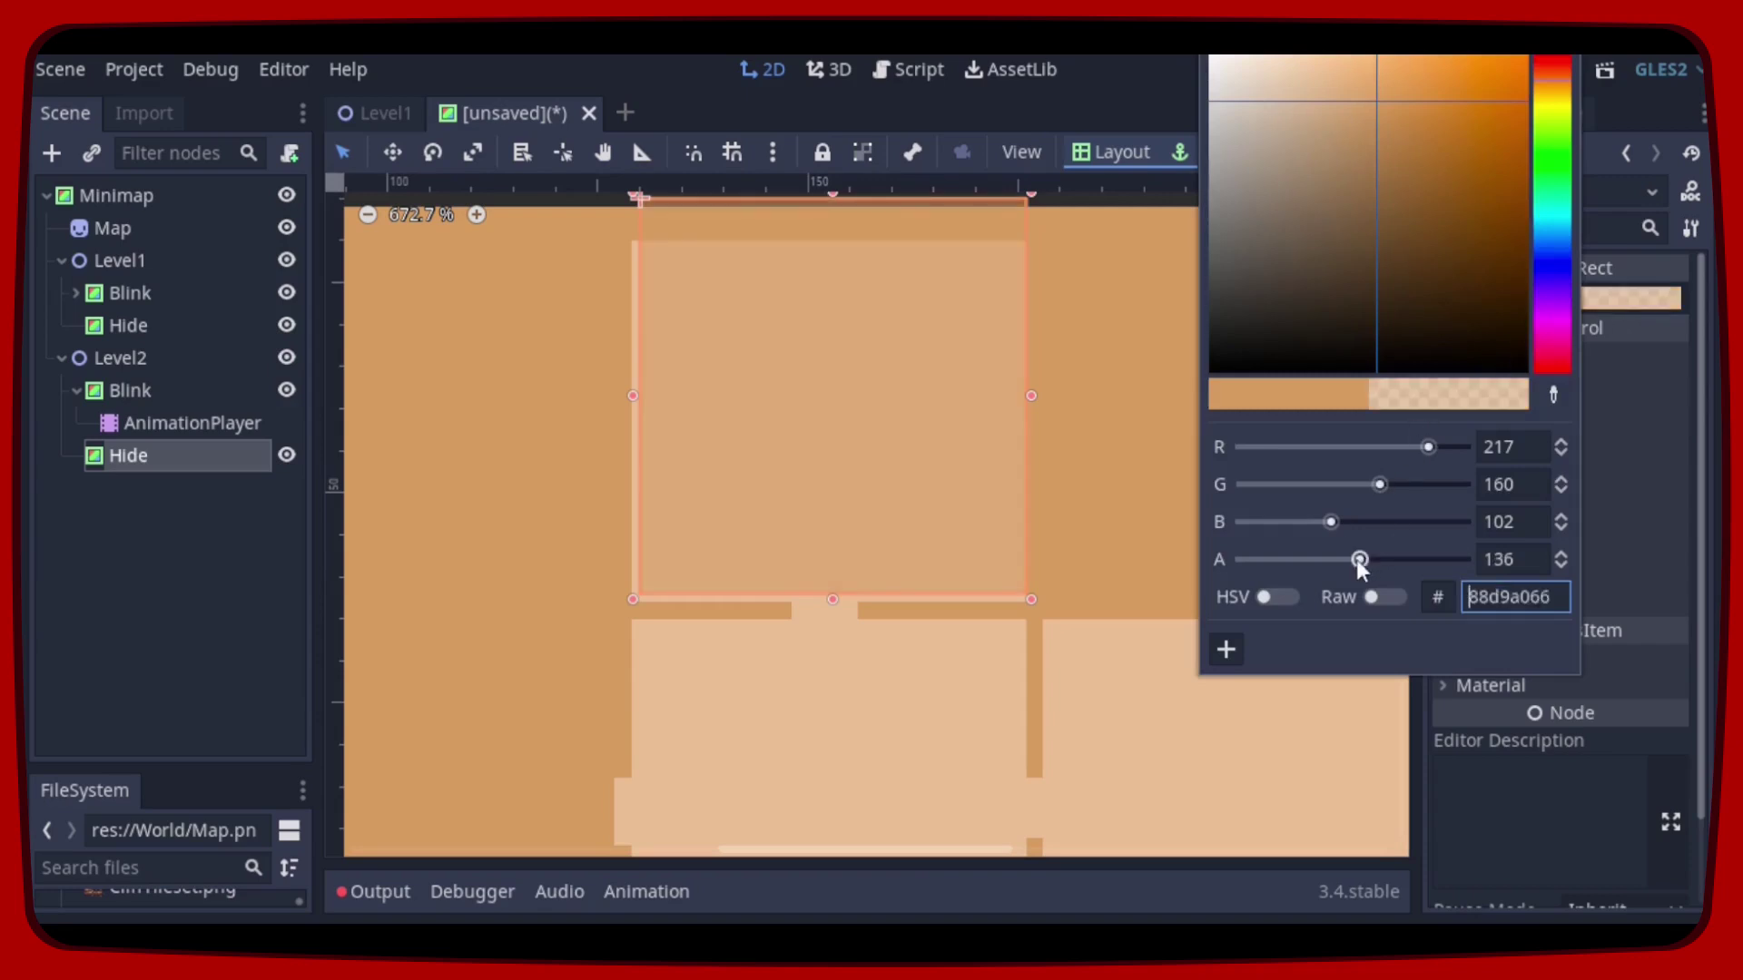
pyautogui.click(859, 352)
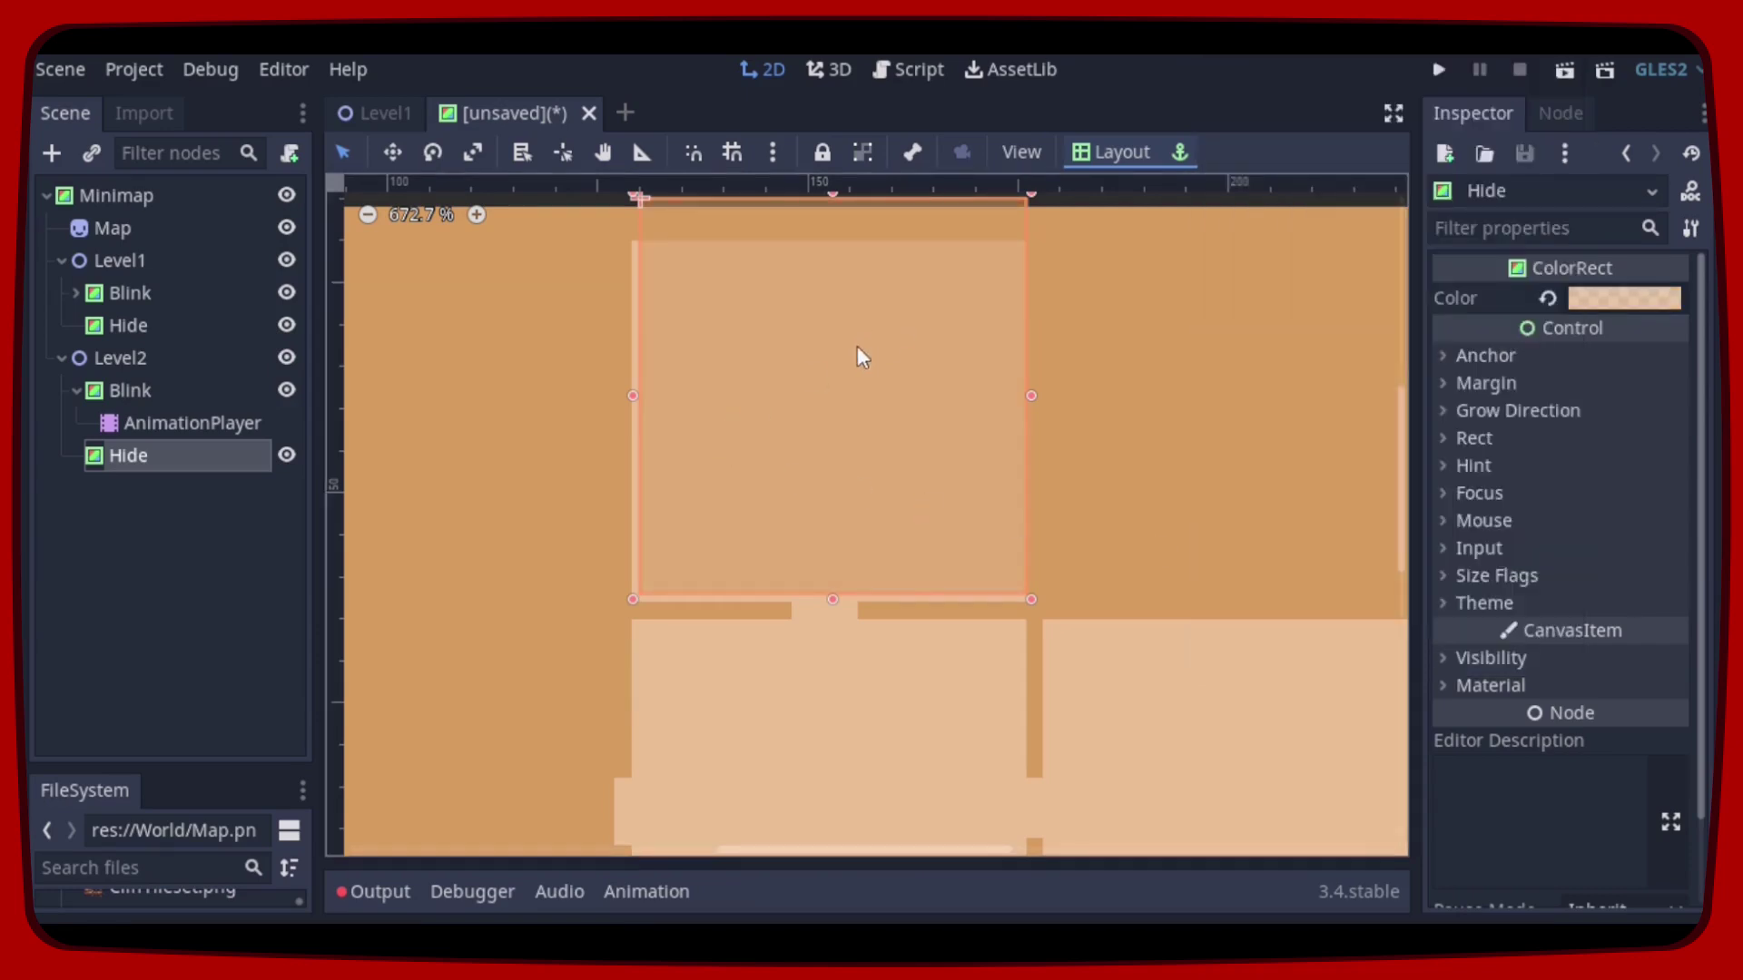
pyautogui.scroll(1, 854, 355)
pyautogui.press('Down')
pyautogui.press('Left')
pyautogui.moveTo(1043, 411); pyautogui.dragTo(1051, 410)
pyautogui.scroll(-1, 881, 458)
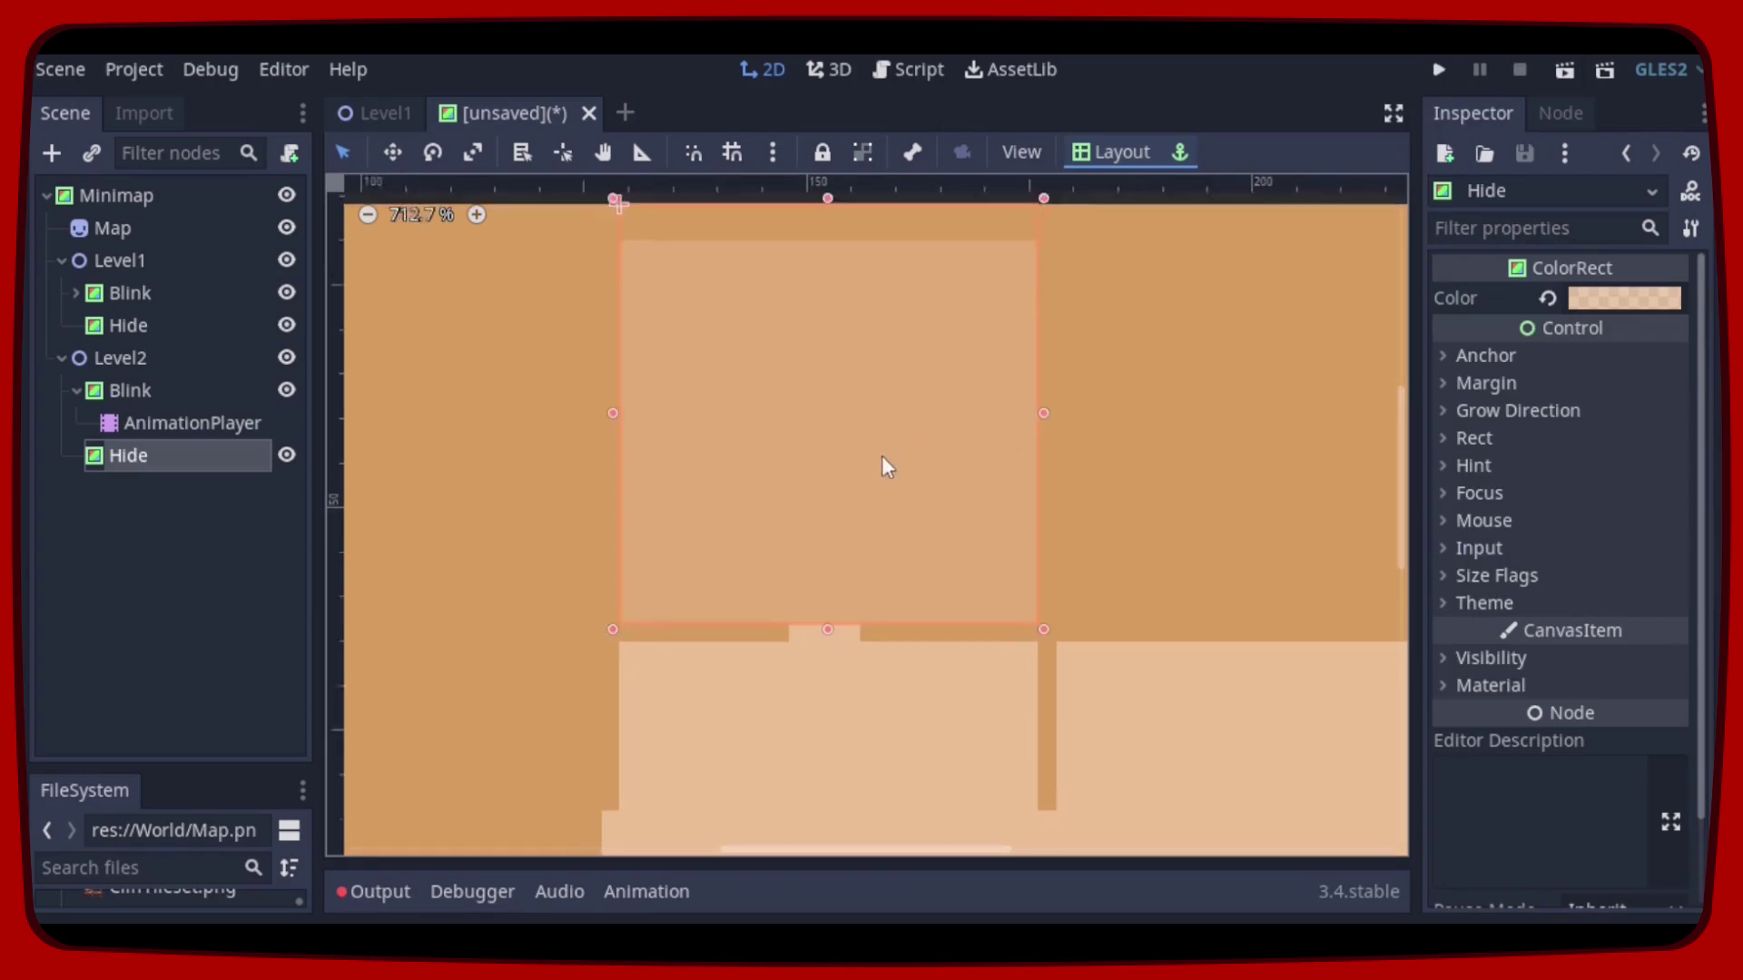
pyautogui.moveTo(831, 214); pyautogui.dragTo(831, 248)
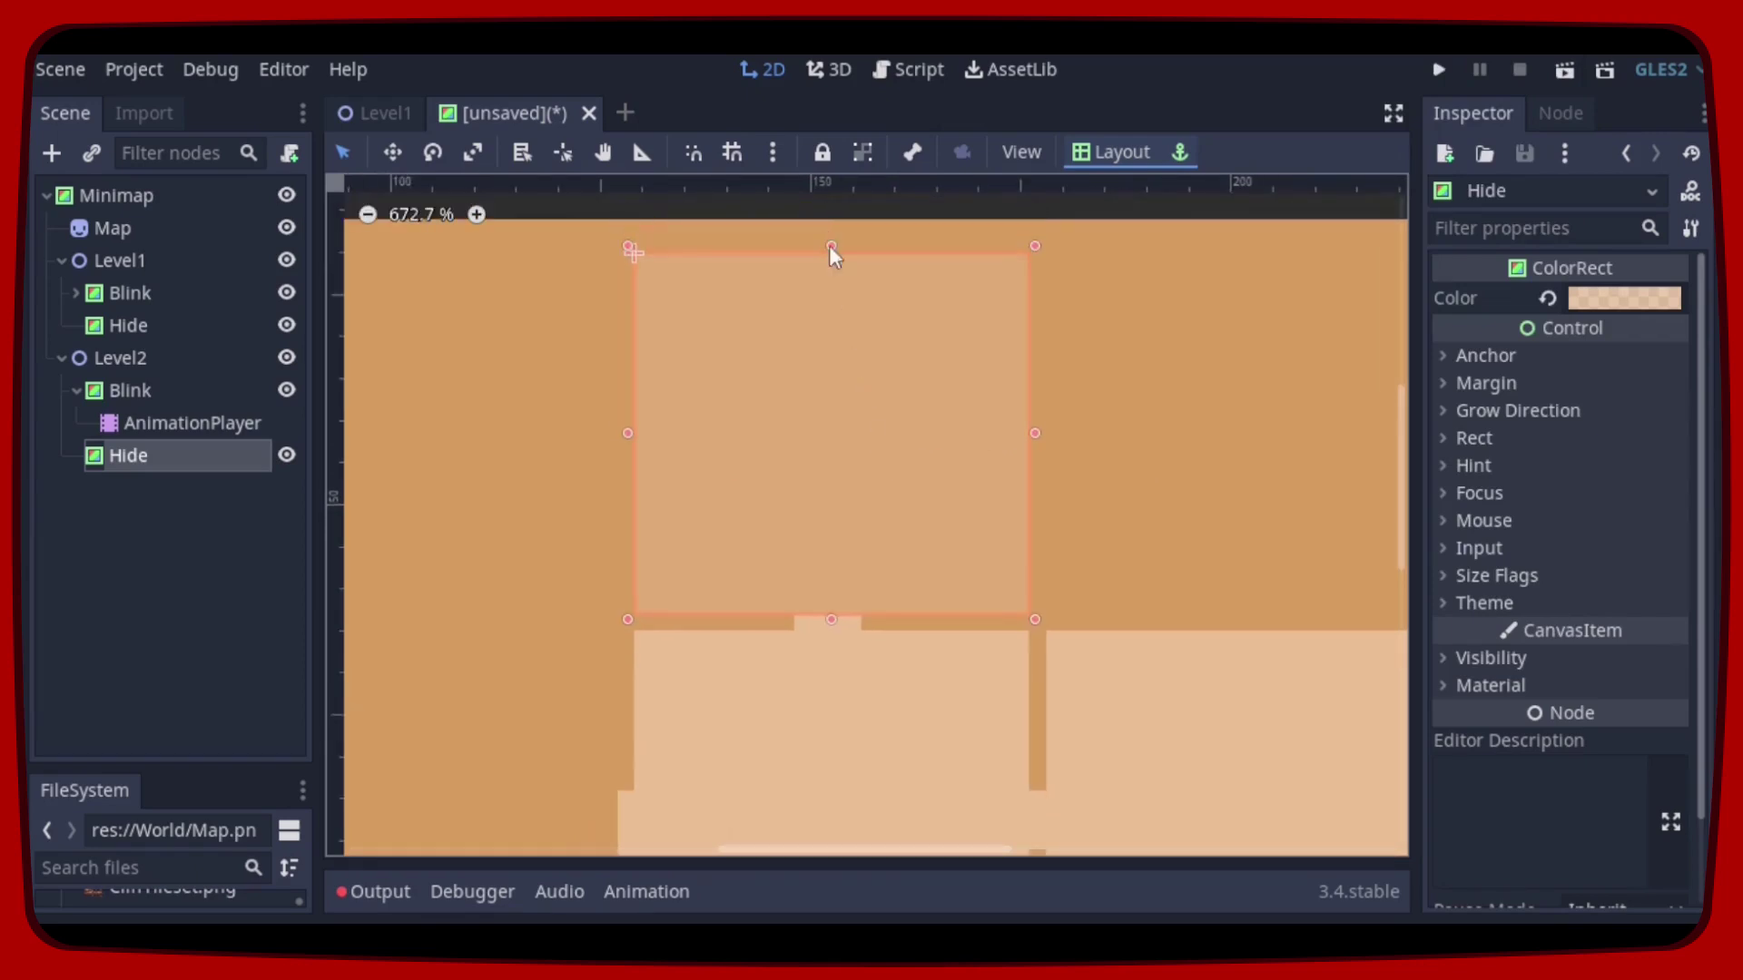
pyautogui.scroll(1, 873, 434)
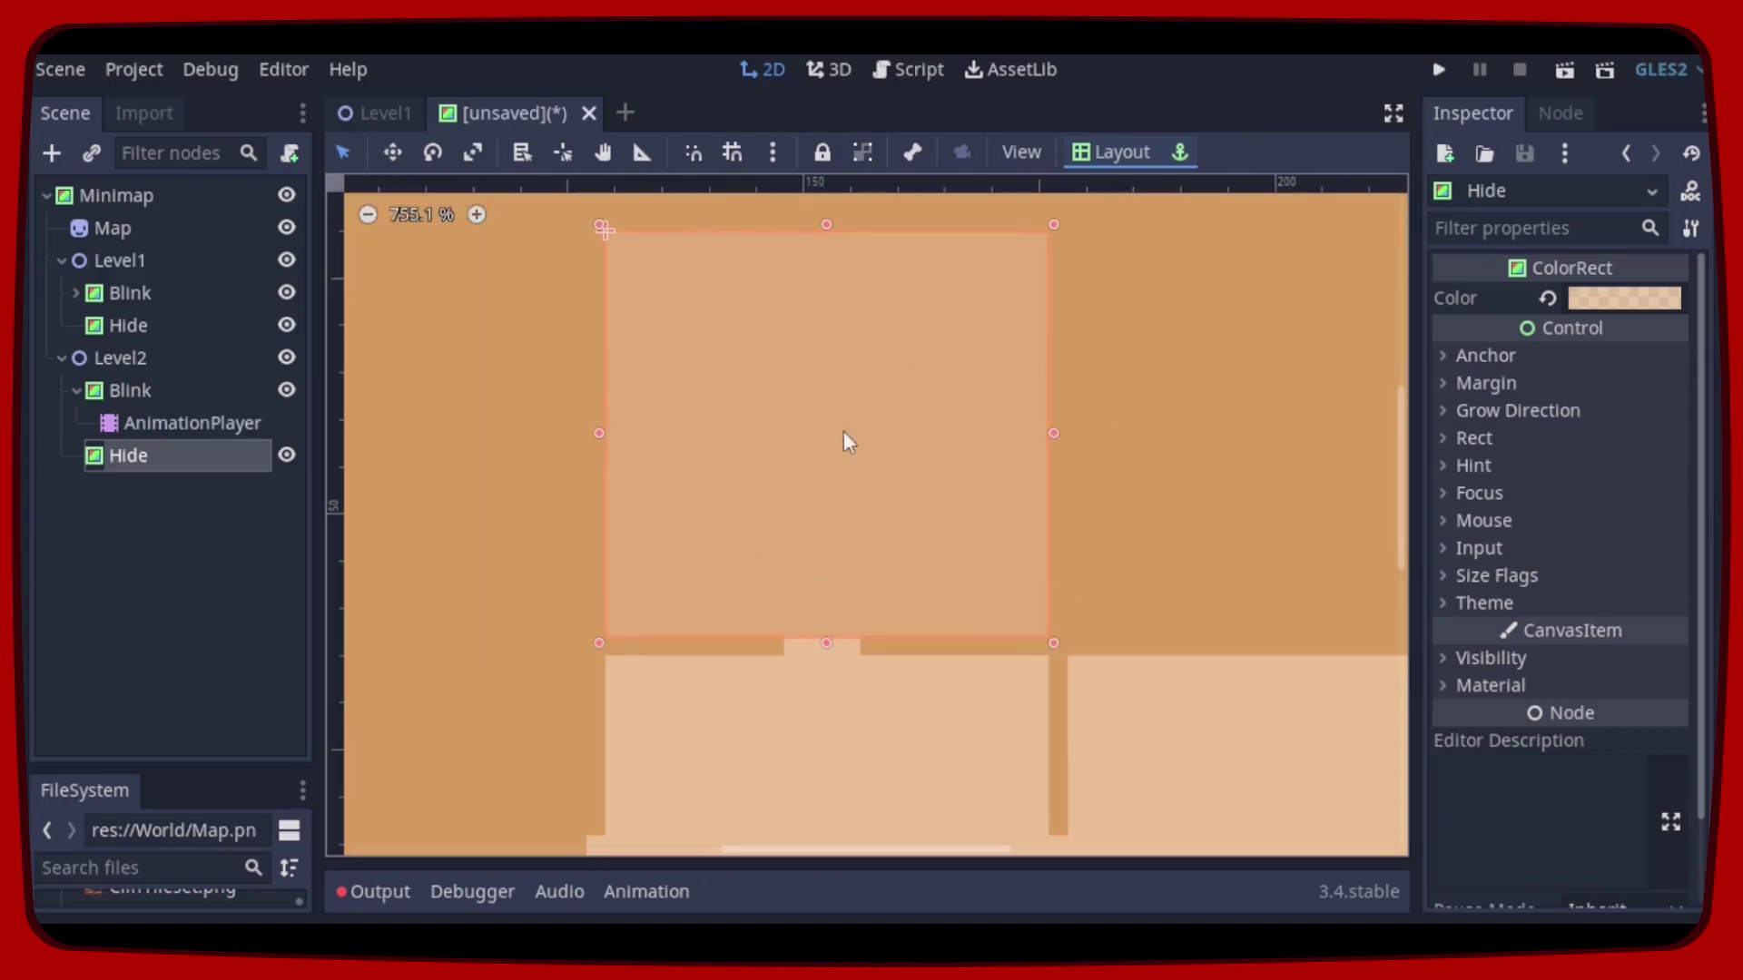
pyautogui.click(1614, 297)
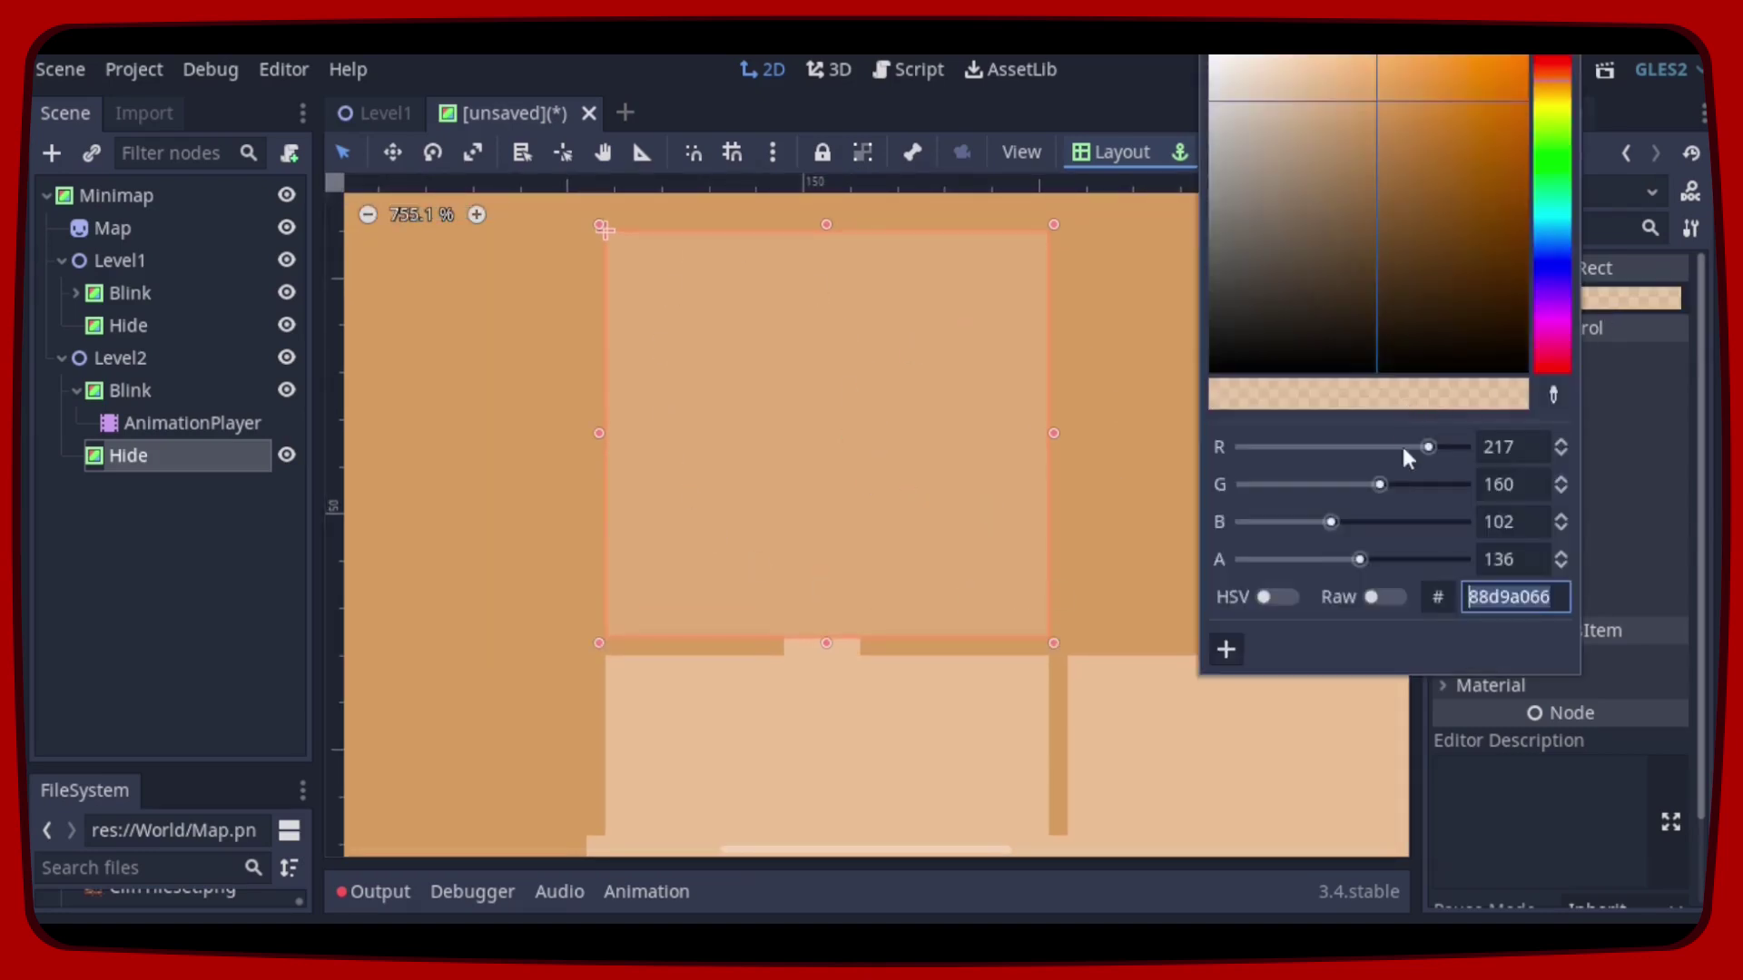
pyautogui.moveTo(1360, 559); pyautogui.dragTo(1463, 558)
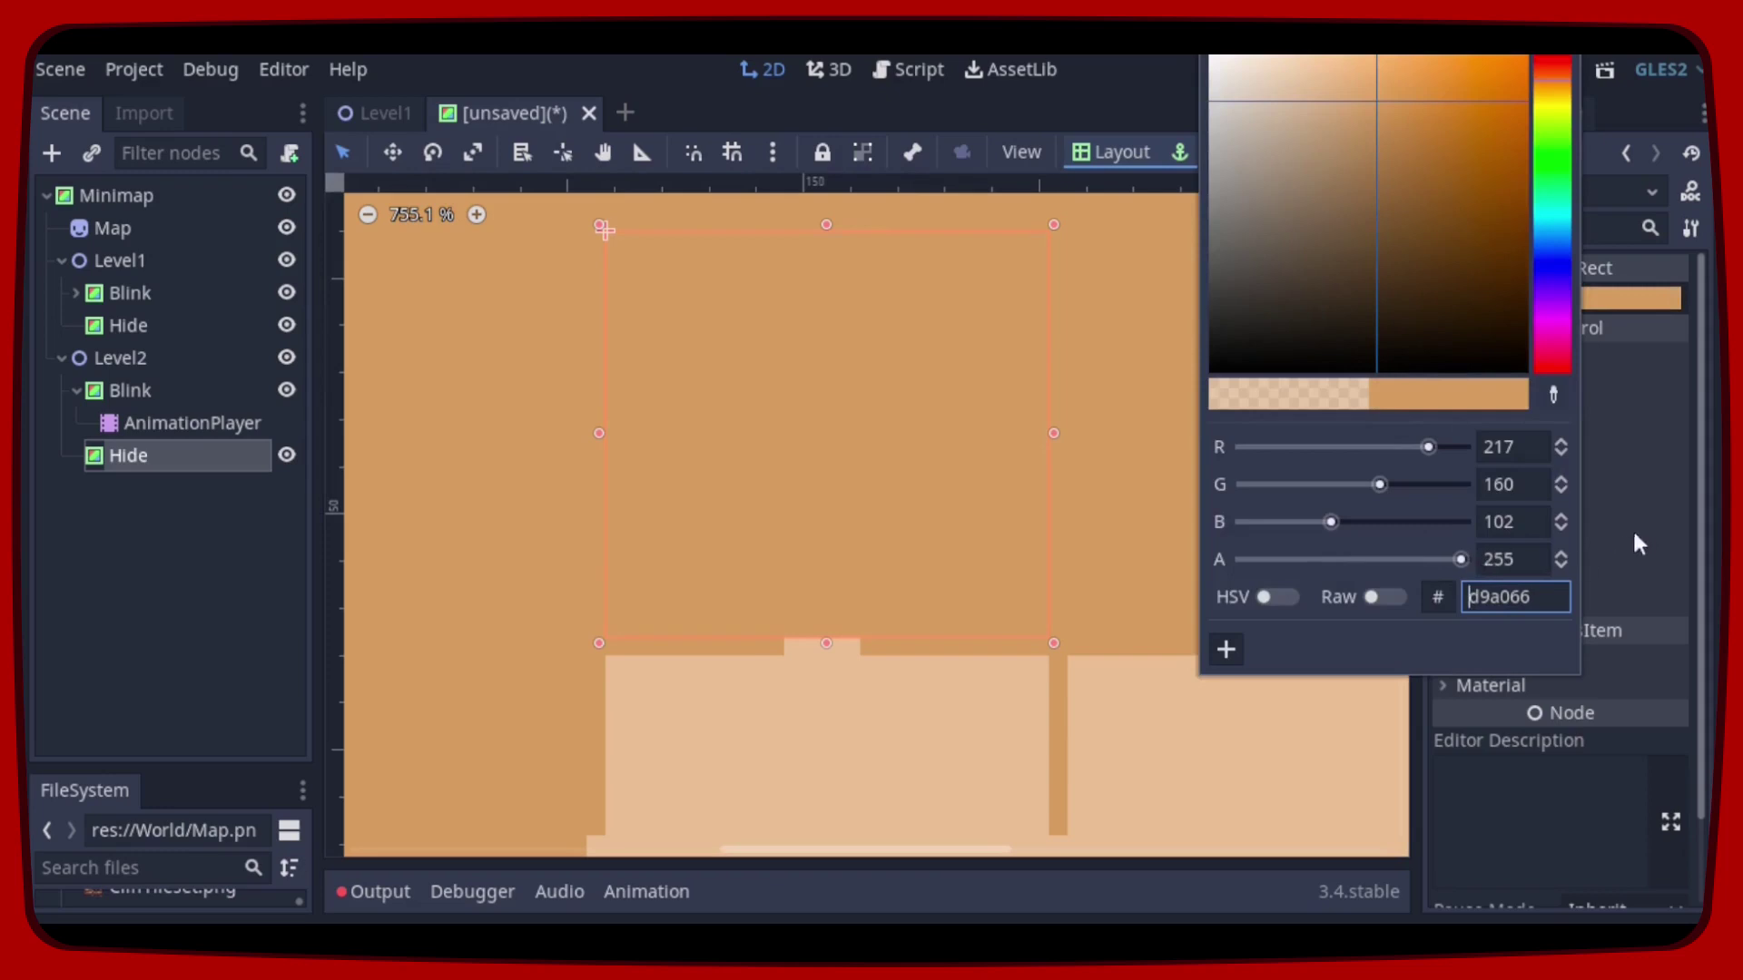
pyautogui.click(152, 576)
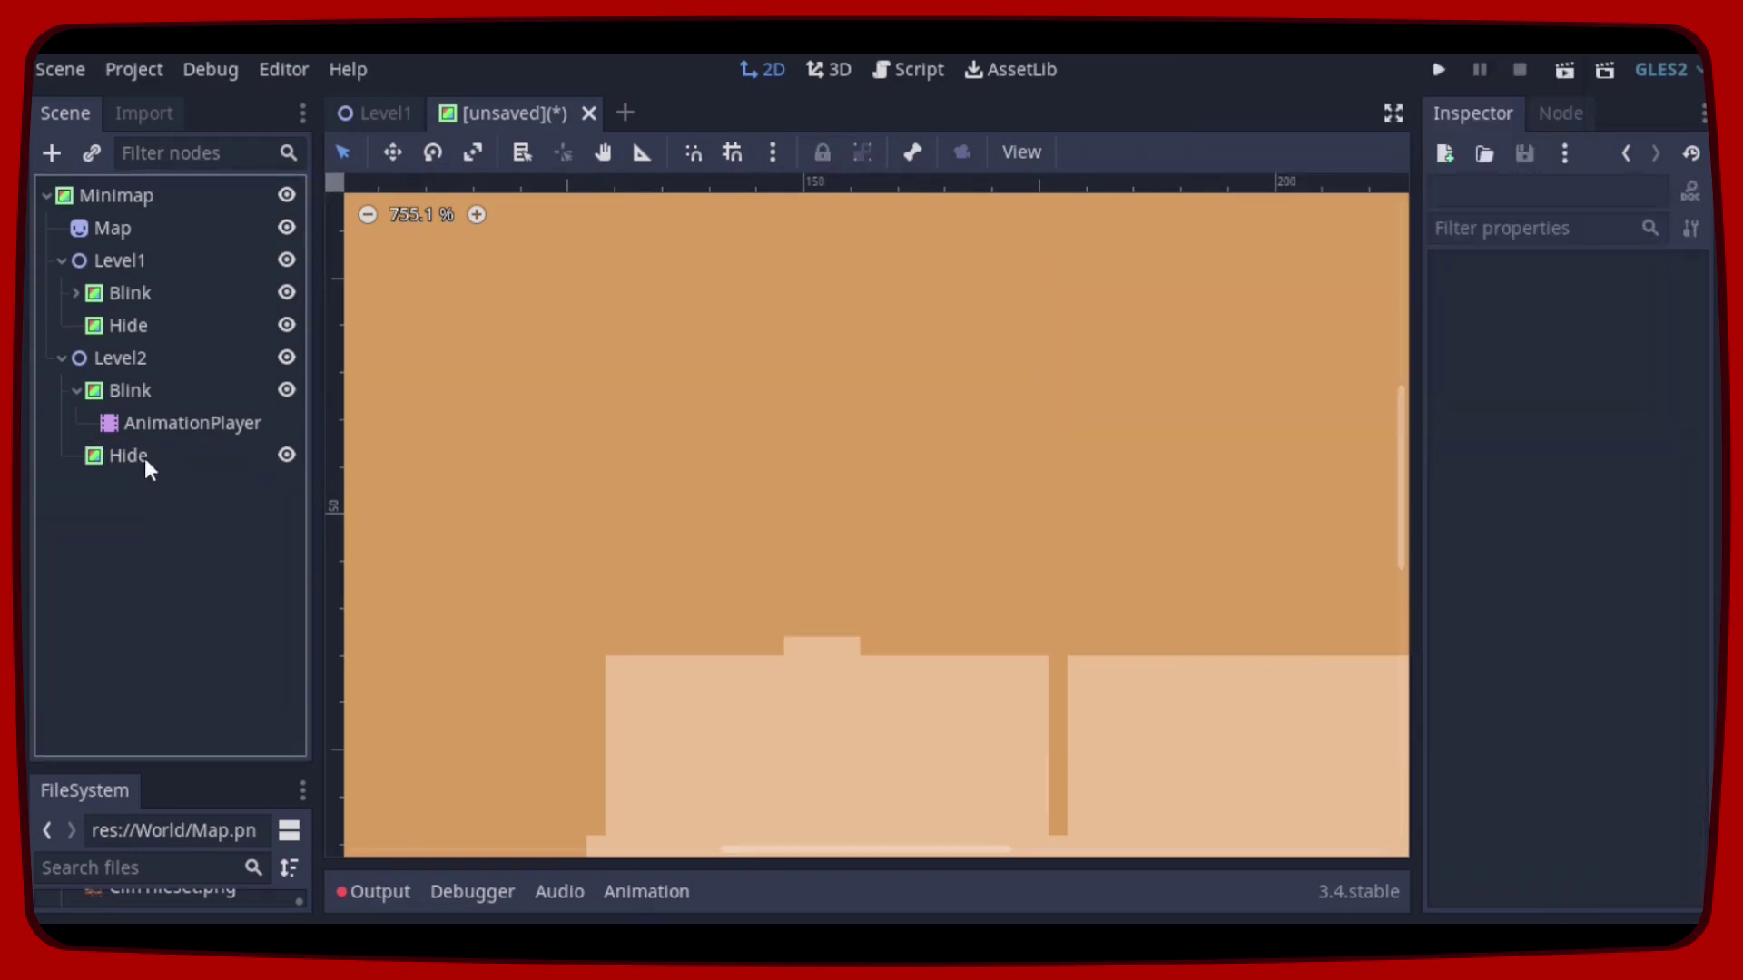
# Step: Hide Level2's Hide in the editor and snap Level2's Blink rectangle onto the top room
pyautogui.click(287, 456)
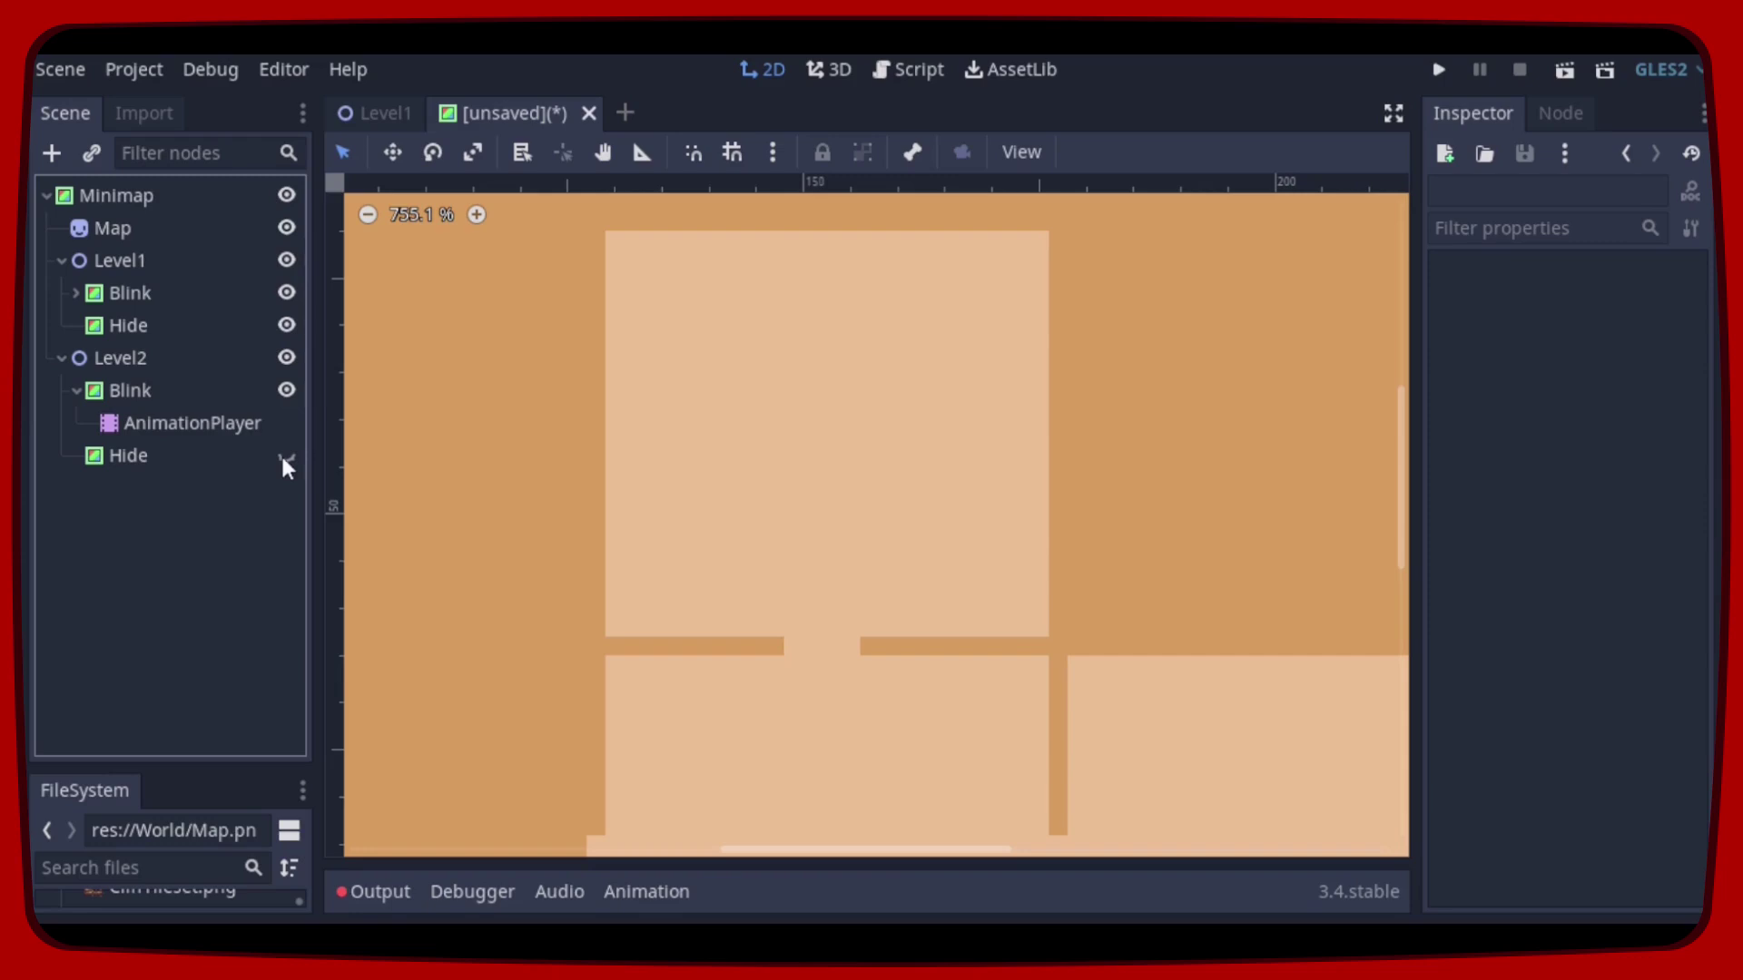
pyautogui.click(158, 391)
pyautogui.scroll(-1, 762, 386)
pyautogui.scroll(-1, 762, 385)
pyautogui.scroll(-2, 761, 385)
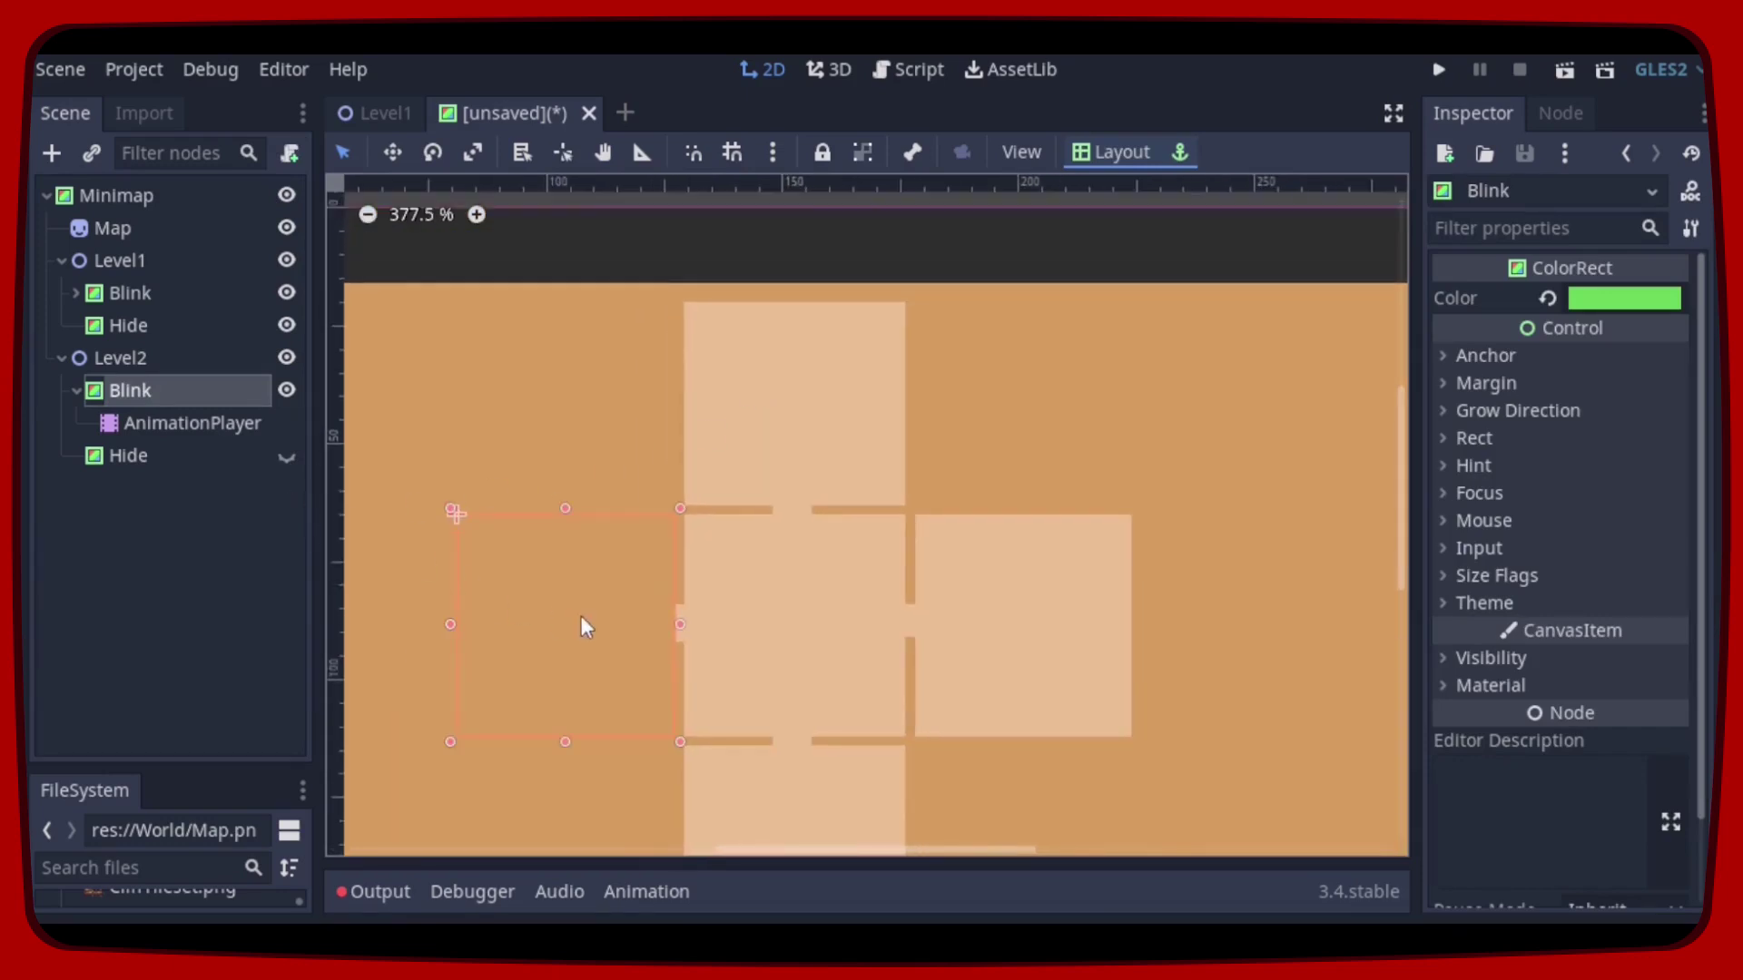
pyautogui.moveTo(582, 626); pyautogui.dragTo(807, 399)
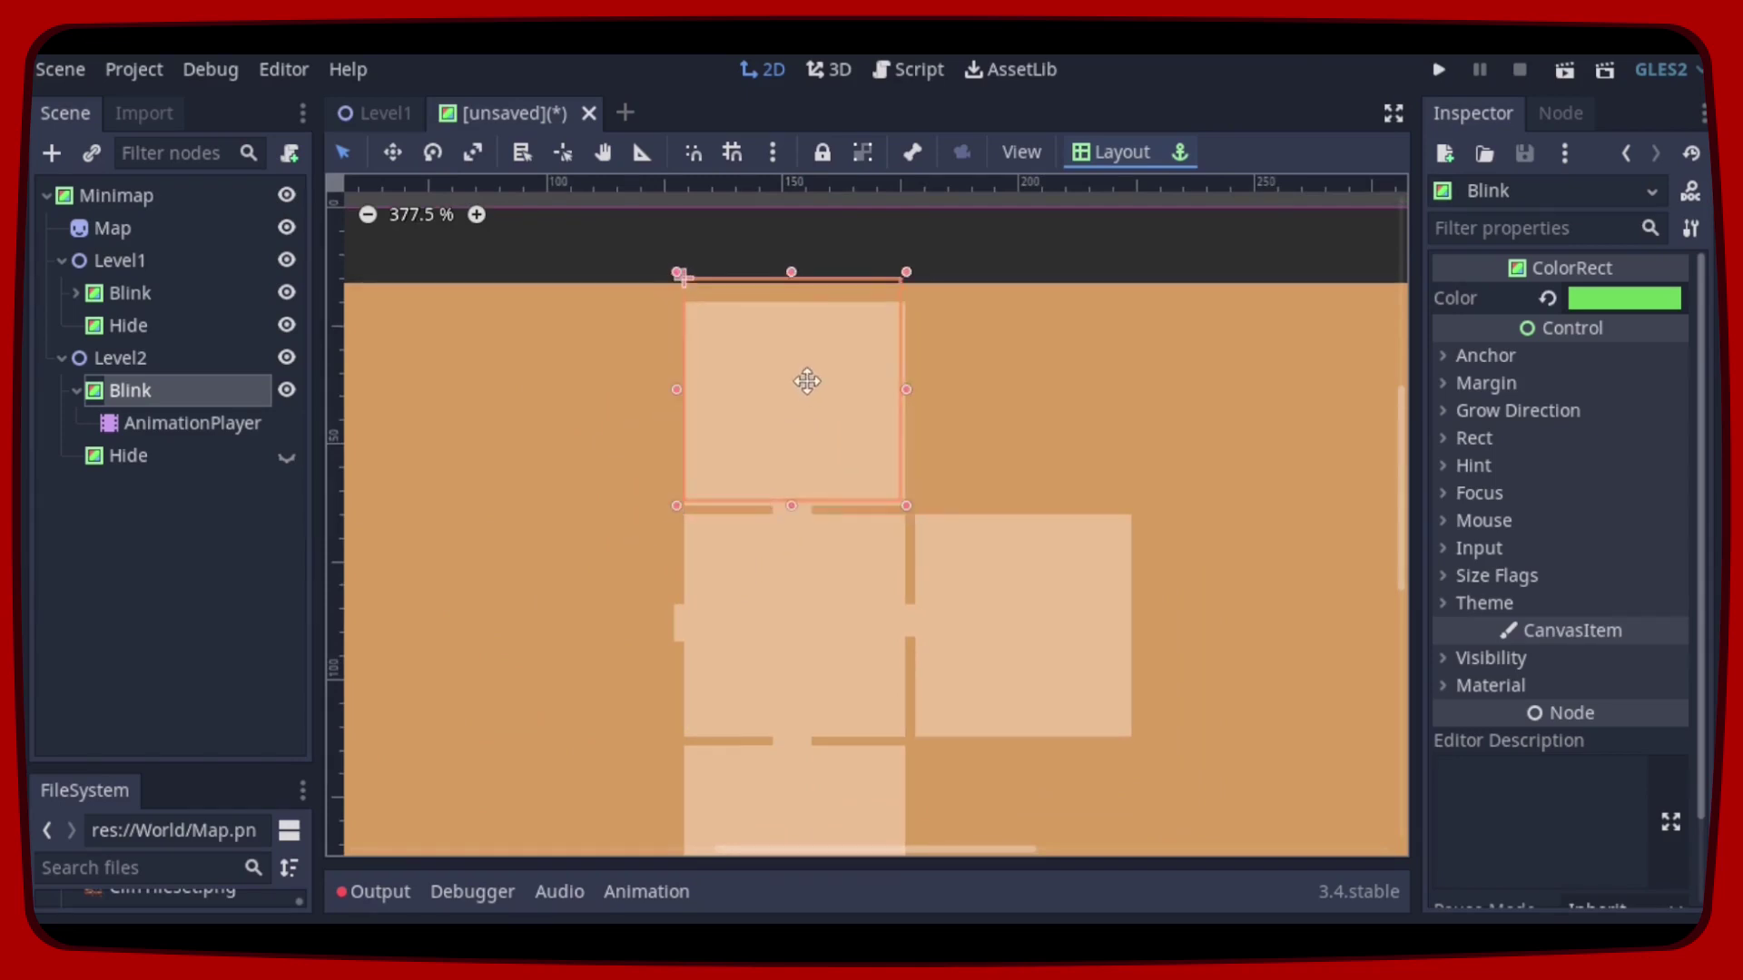
pyautogui.moveTo(808, 399); pyautogui.dragTo(807, 385)
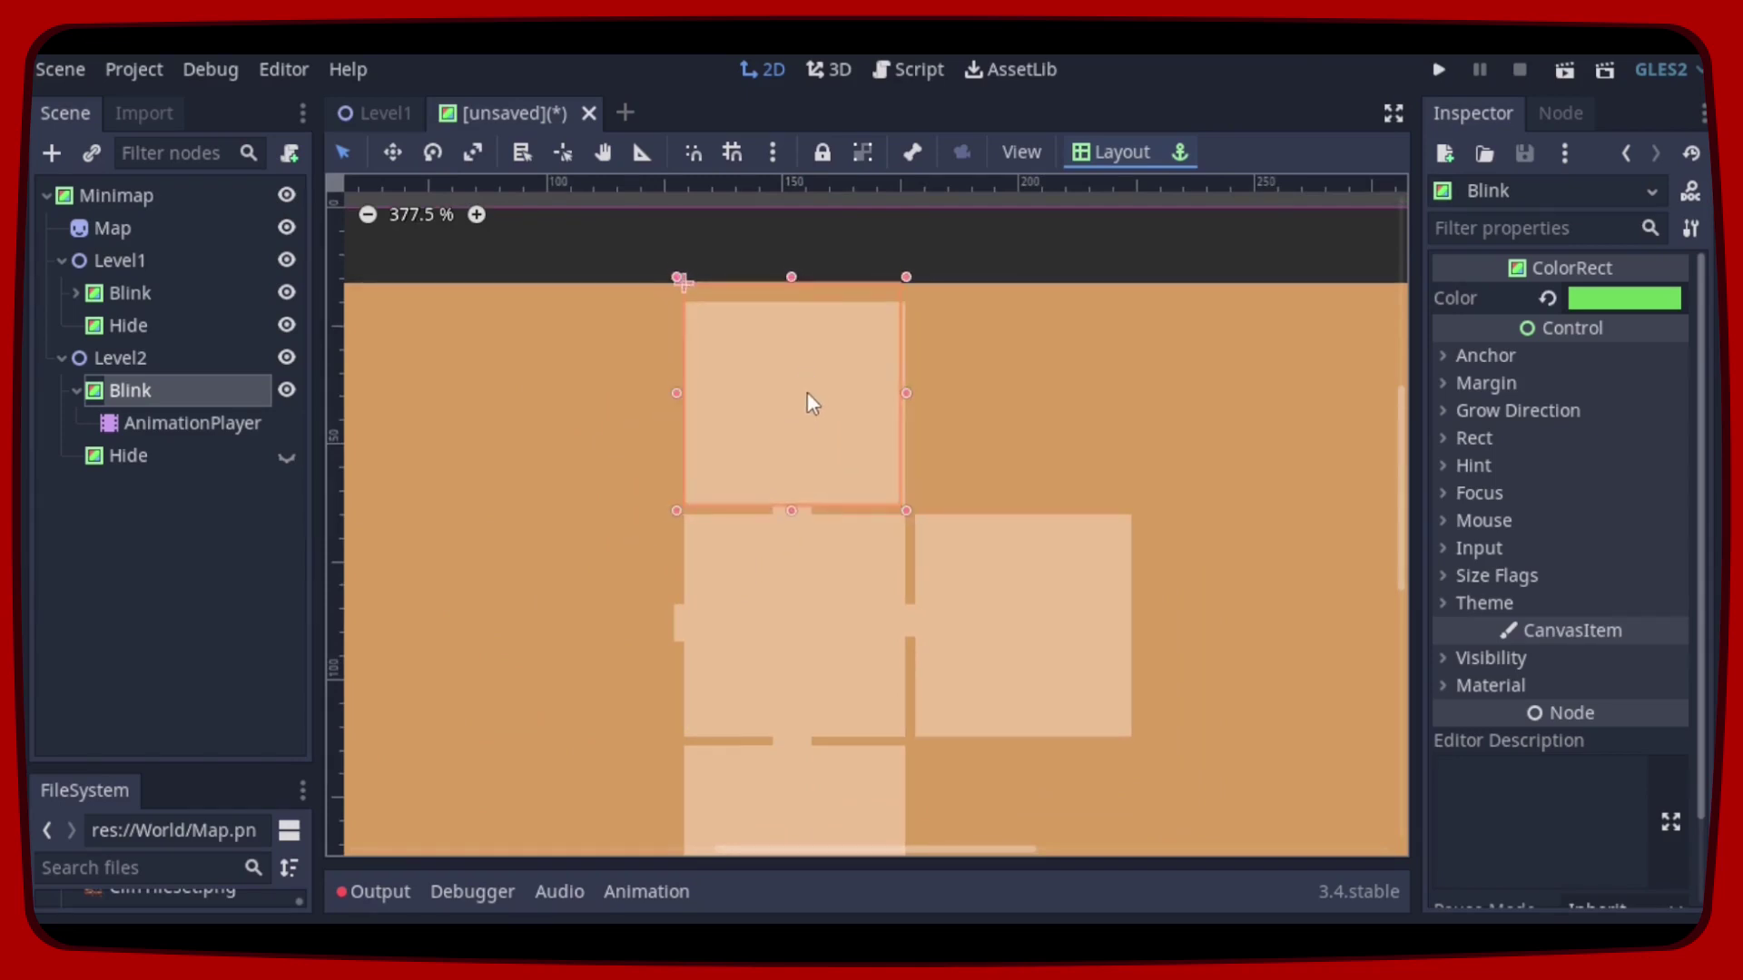
# Step: Preview Level2's Blink animation at 0.3 and 0.2 seconds, then fit the green Blink rectangle
pyautogui.click(167, 418)
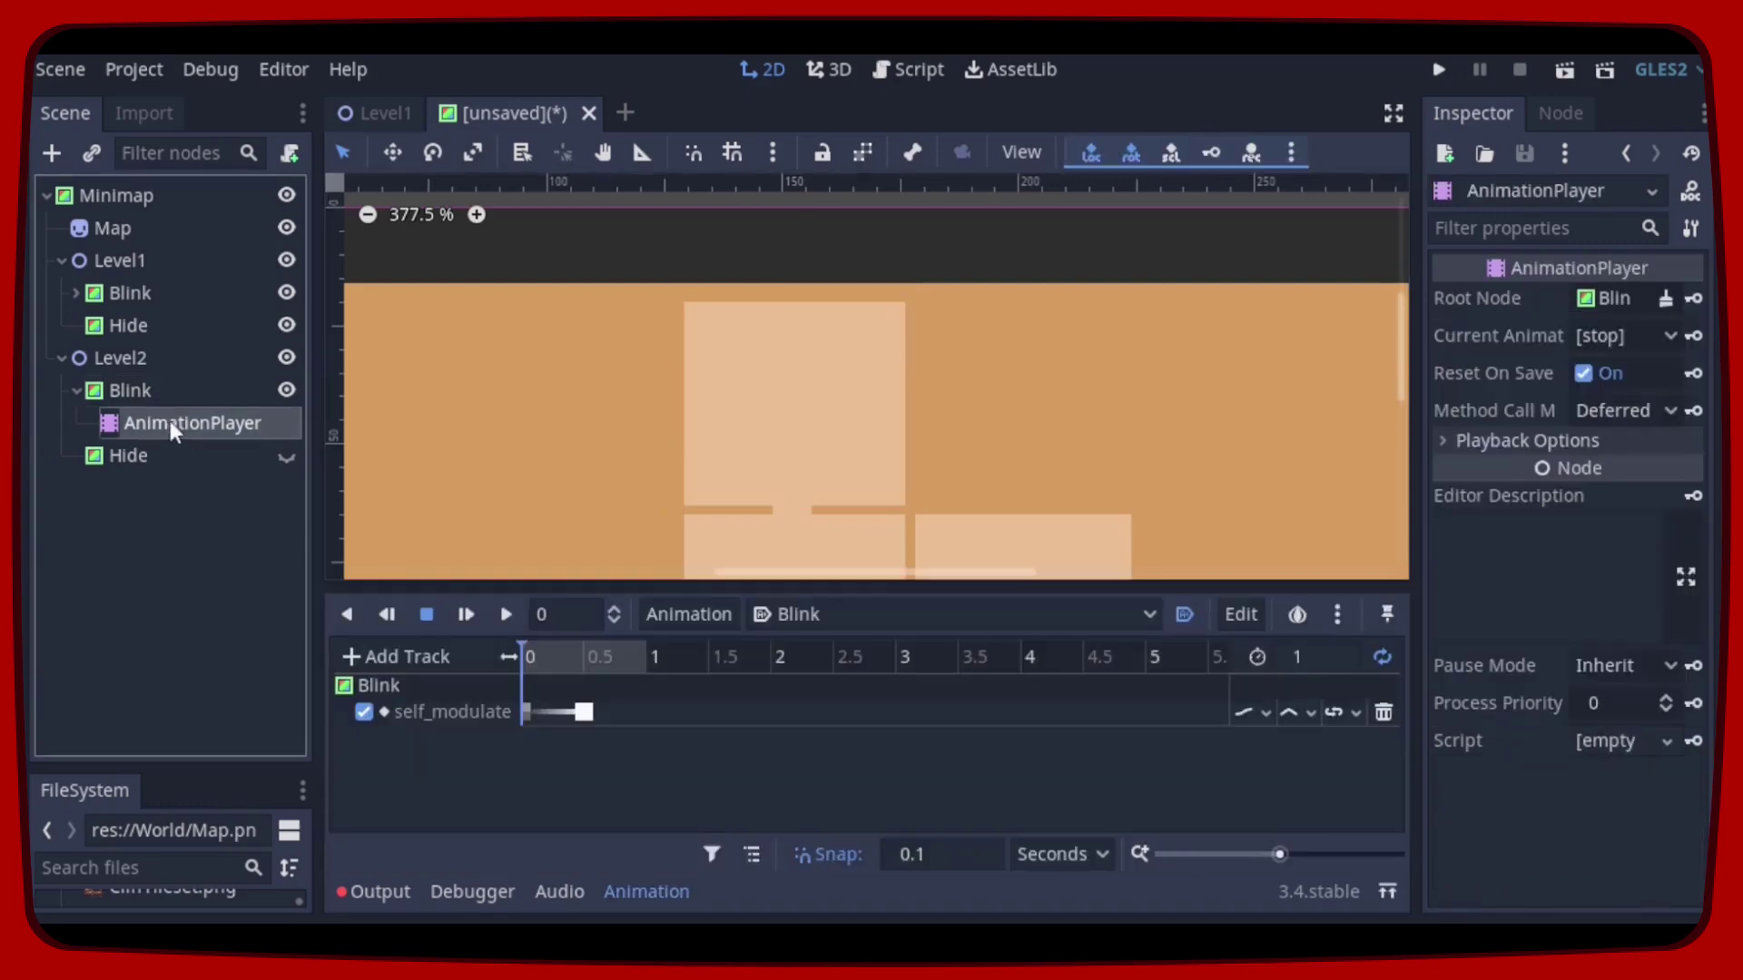
pyautogui.click(557, 655)
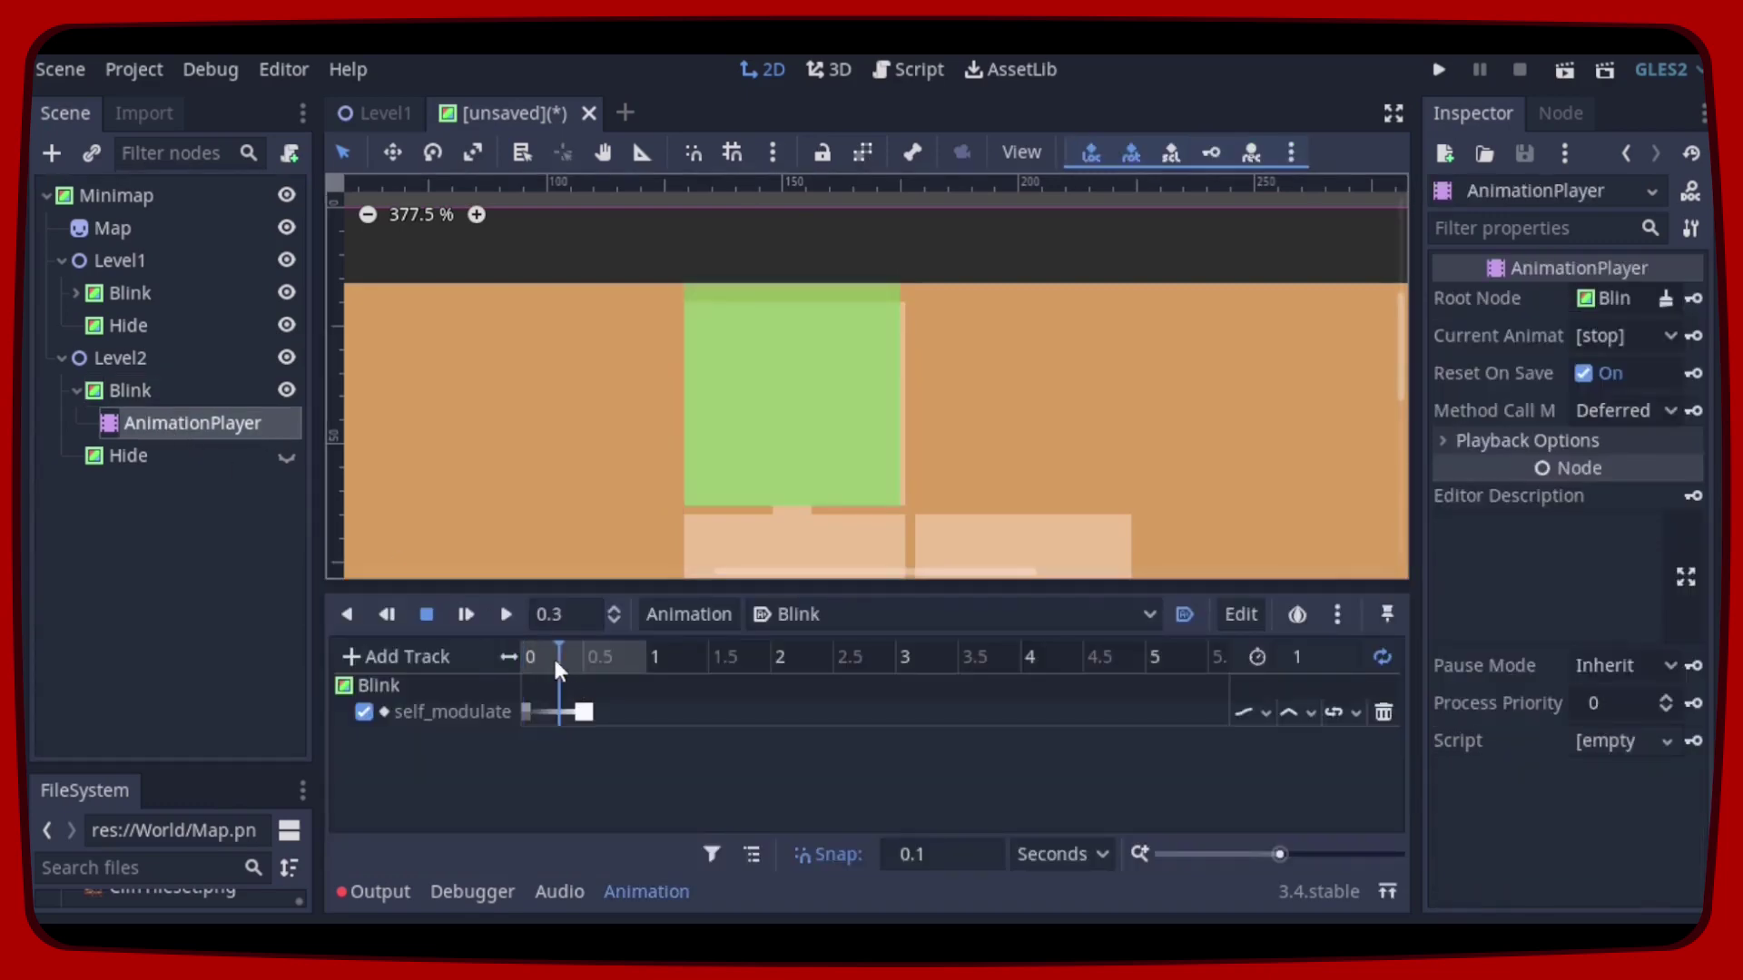
pyautogui.click(552, 660)
pyautogui.scroll(1, 777, 438)
pyautogui.scroll(1, 777, 438)
pyautogui.scroll(1, 778, 437)
pyautogui.scroll(1, 821, 440)
pyautogui.click(821, 440)
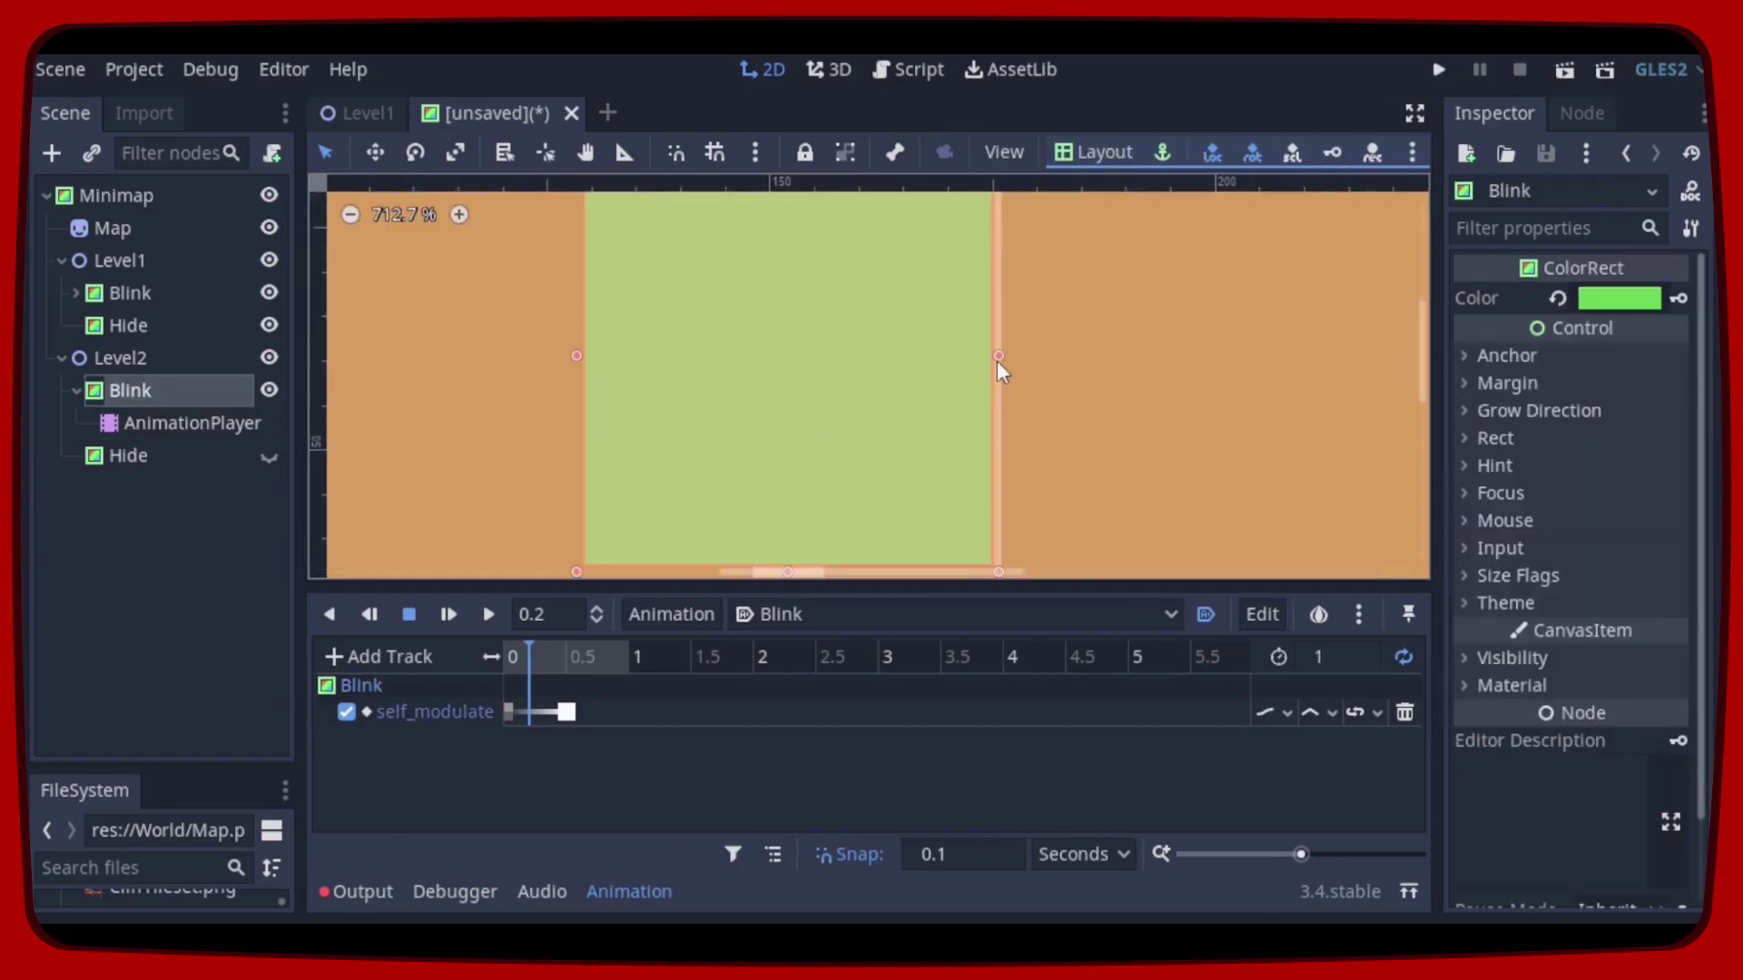
pyautogui.moveTo(997, 358); pyautogui.dragTo(1005, 357)
pyautogui.scroll(-1, 888, 468)
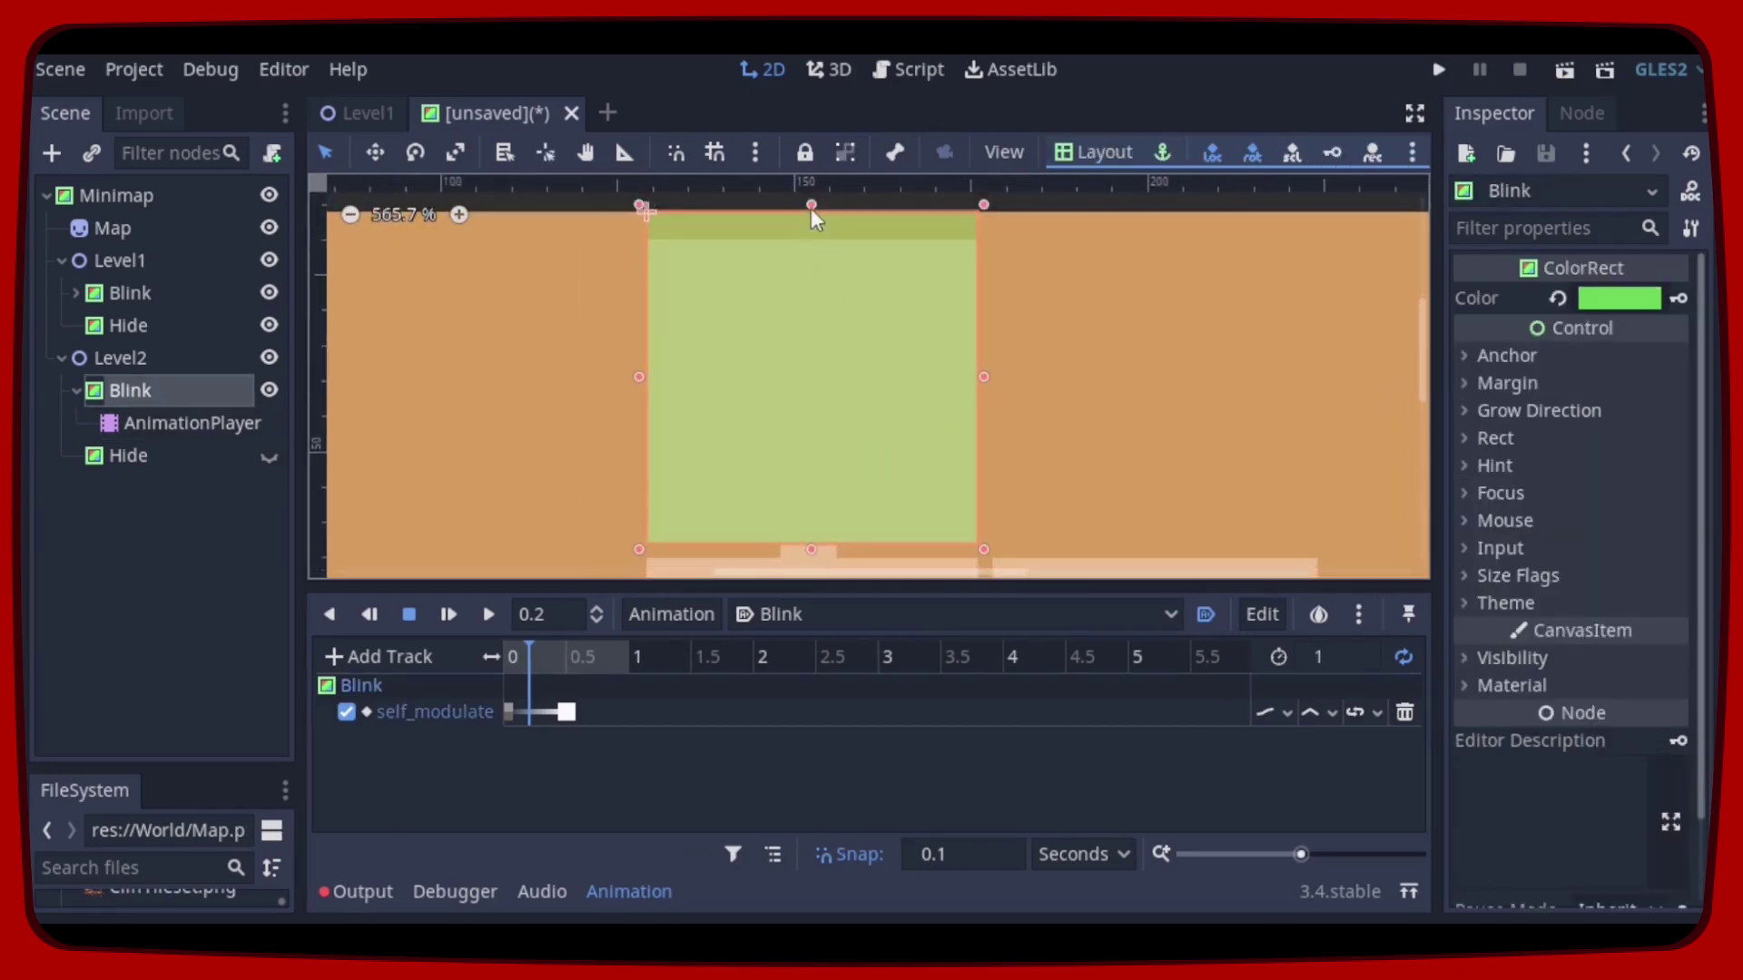
pyautogui.moveTo(811, 207); pyautogui.dragTo(811, 235)
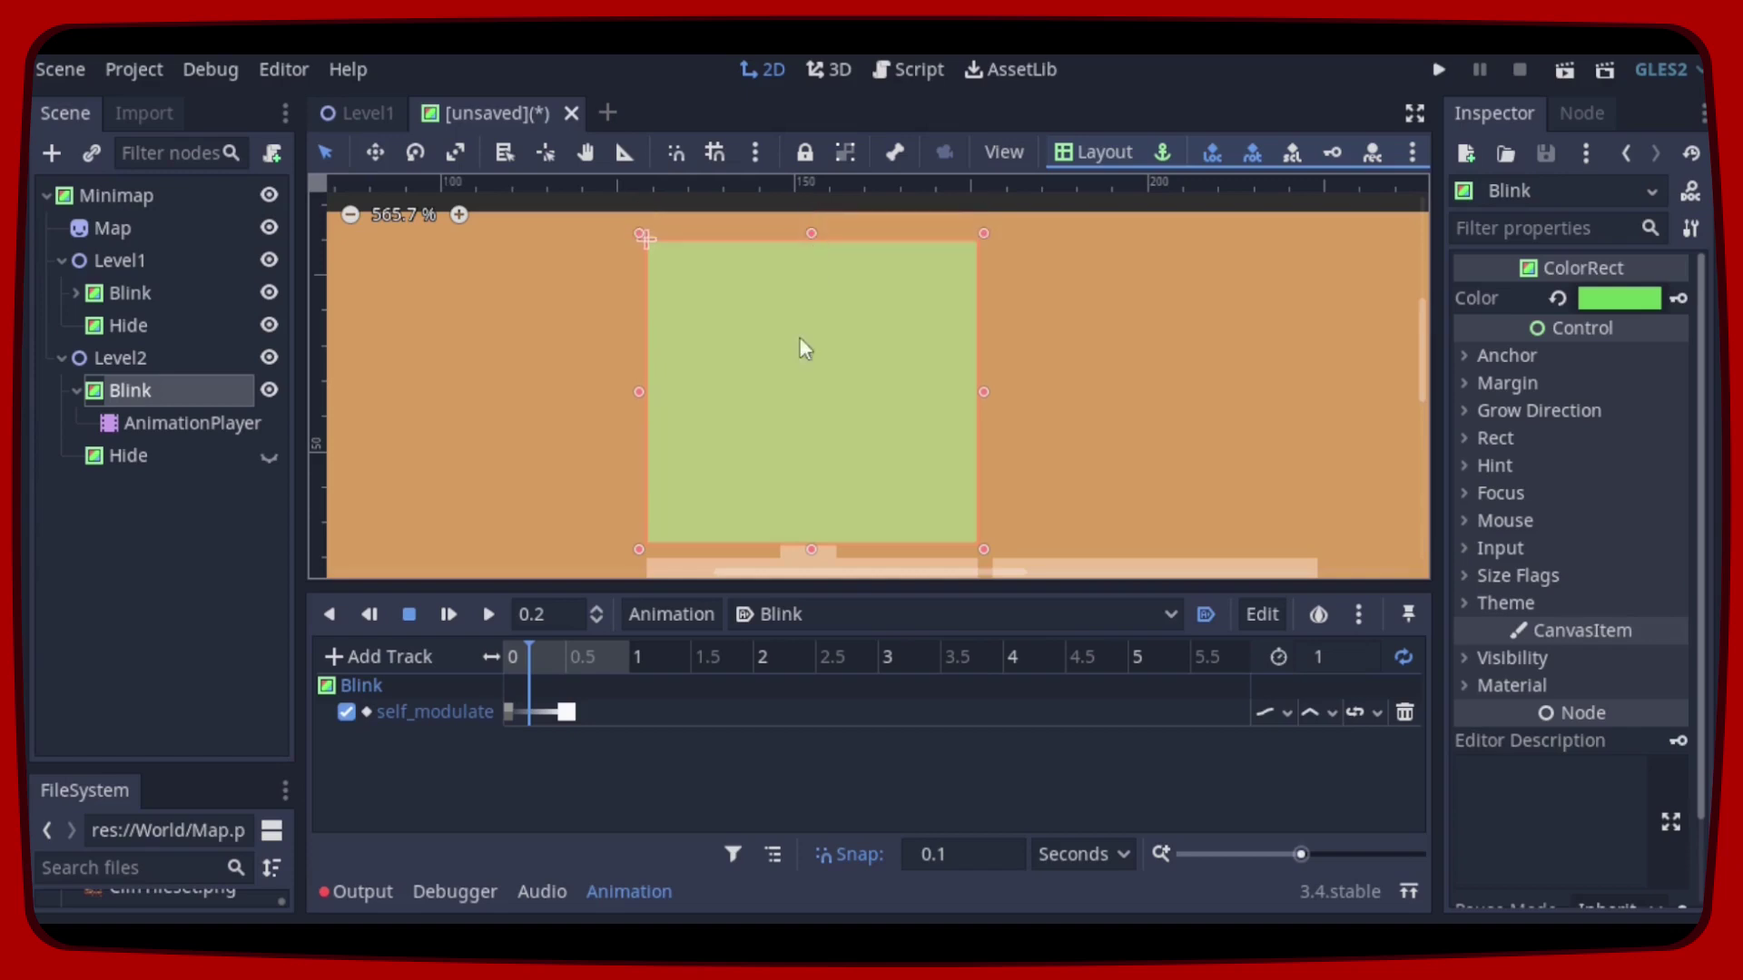
# Step: Rewind the Blink animation to its start, unhide Level2's Hide, and select Level2
pyautogui.moveTo(526, 651); pyautogui.dragTo(507, 655)
pyautogui.click(267, 457)
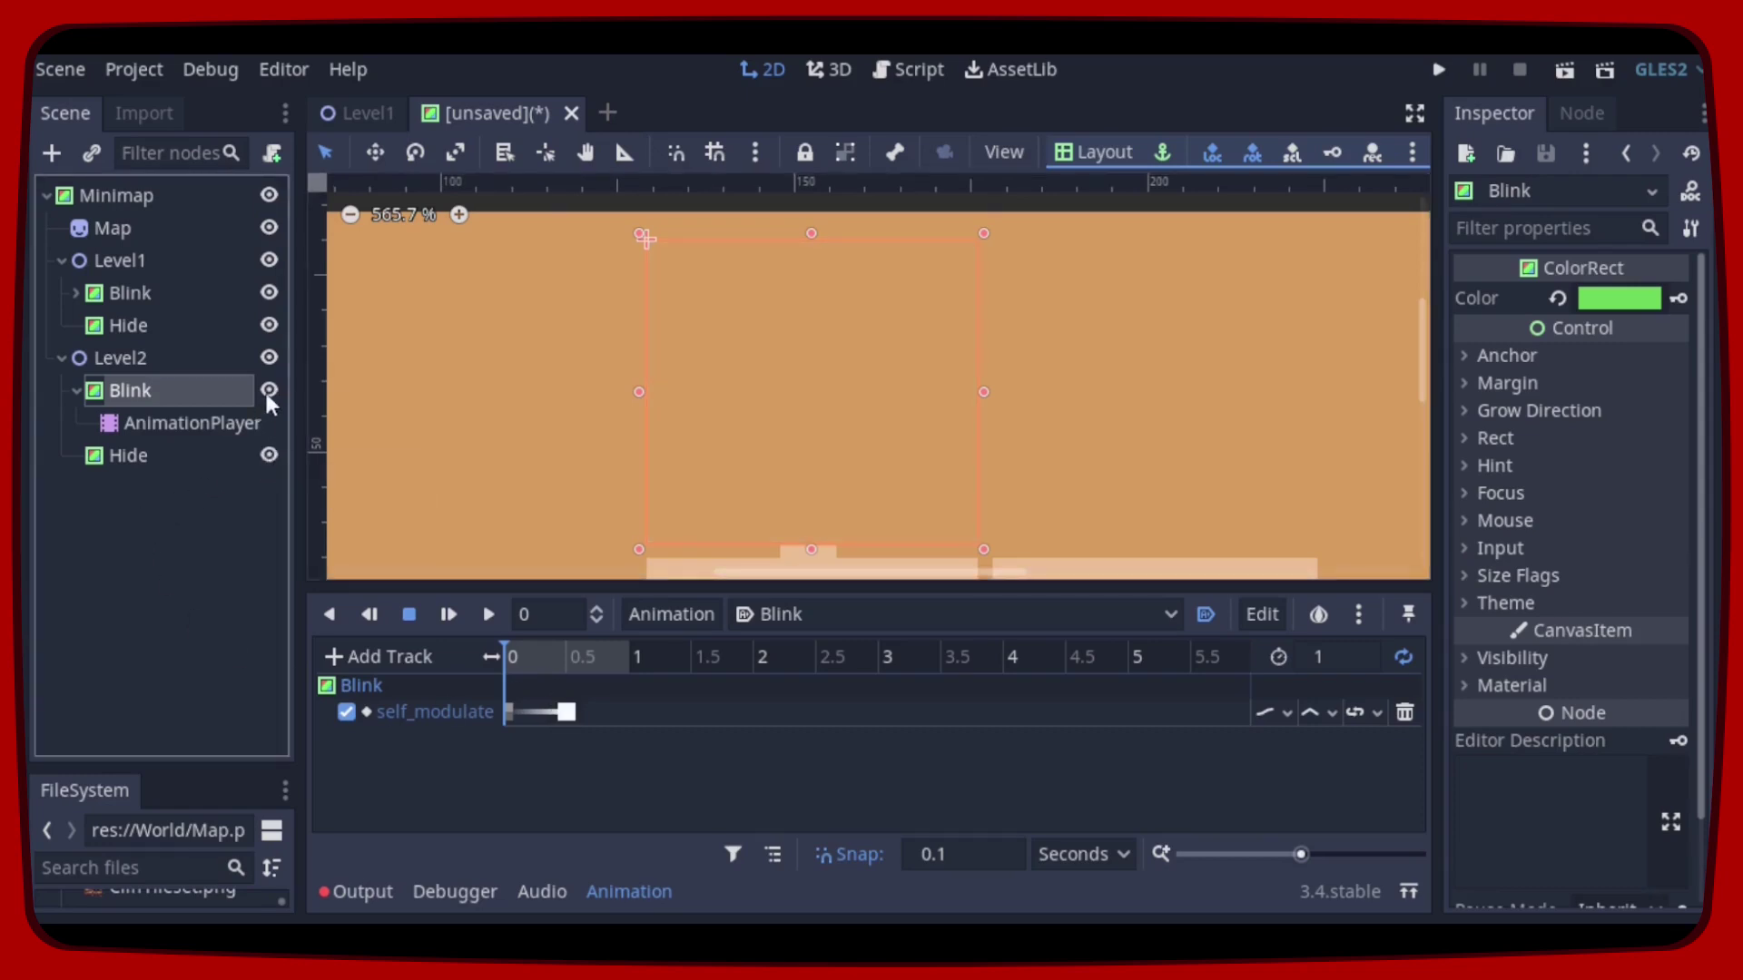
pyautogui.click(96, 356)
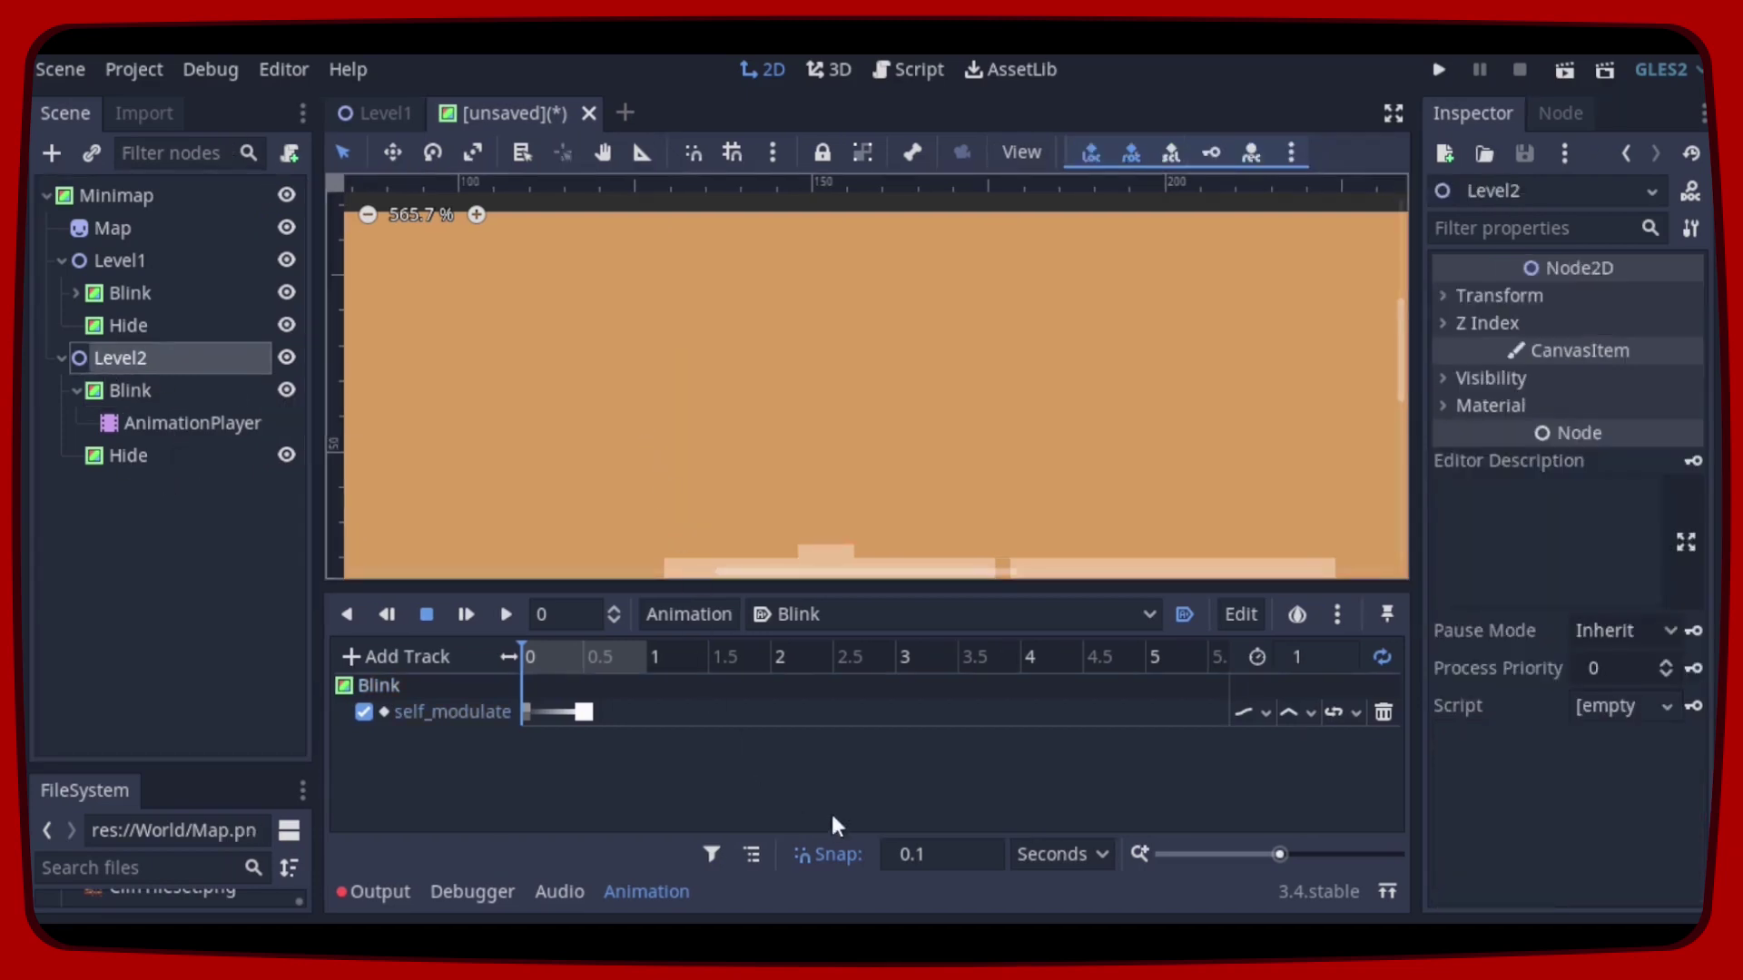
pyautogui.scroll(-2, 750, 416)
# Step: Duplicate Level2 into Level3 and move Level3's Blink rectangle over the top-right room
pyautogui.click(649, 890)
pyautogui.scroll(1, 633, 577)
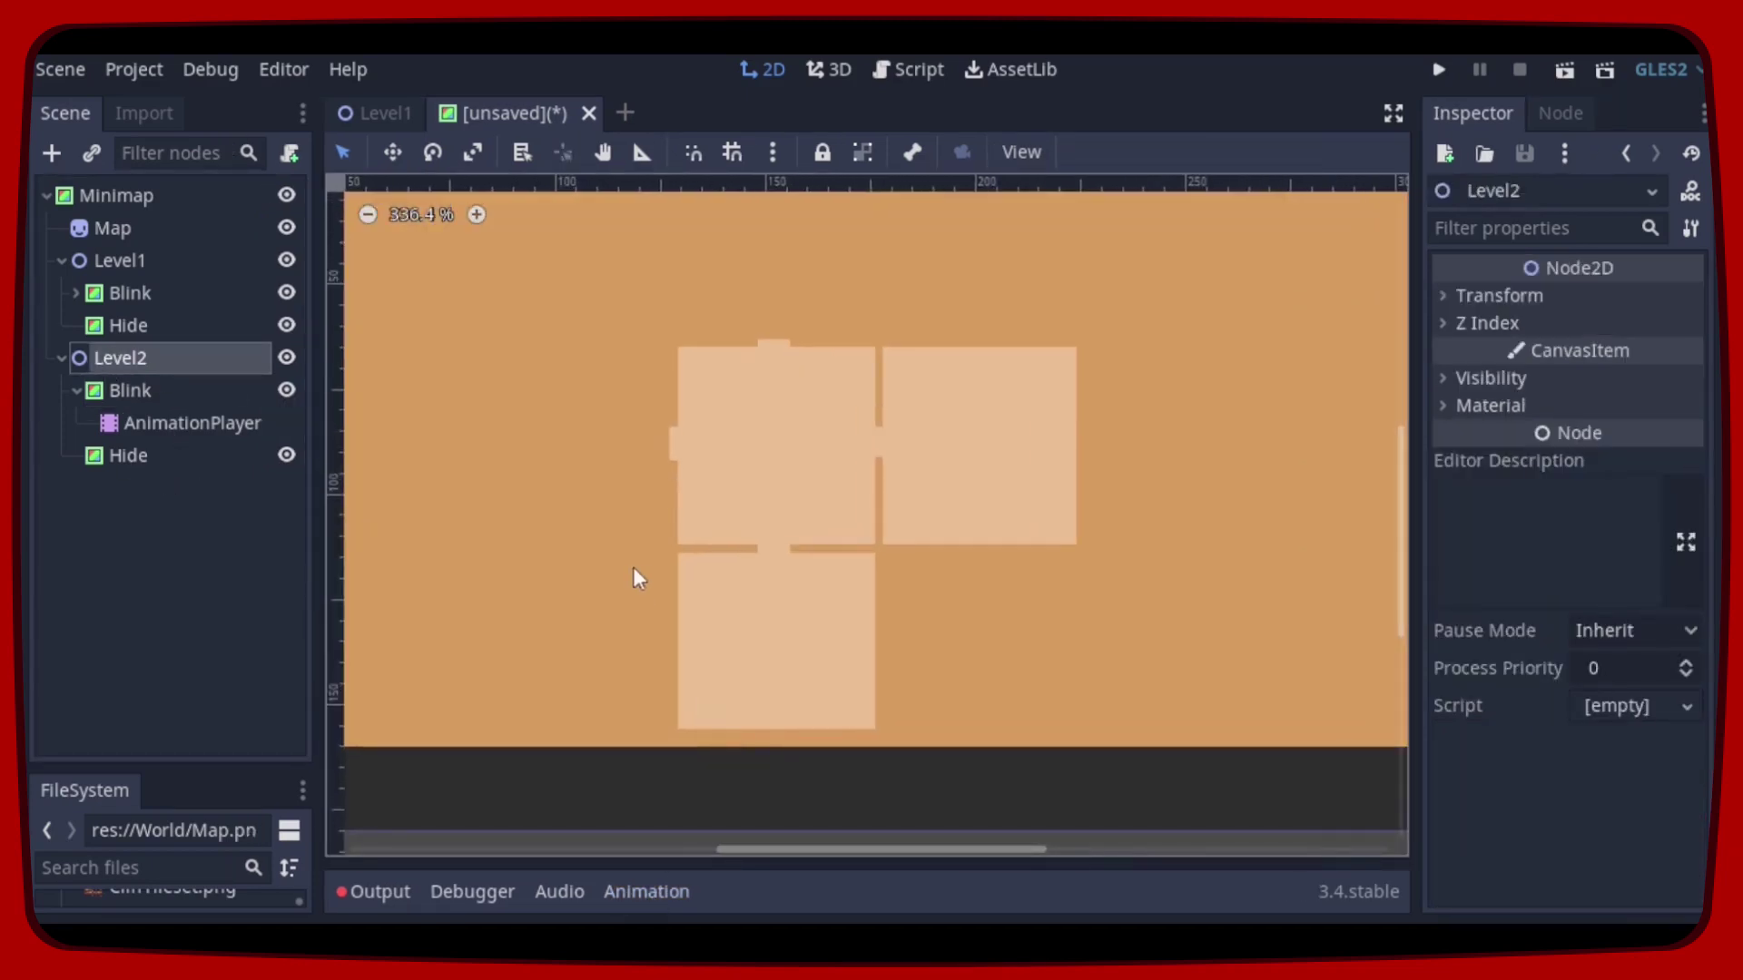
pyautogui.click(154, 259)
pyautogui.hotkey('ctrl', 'd')
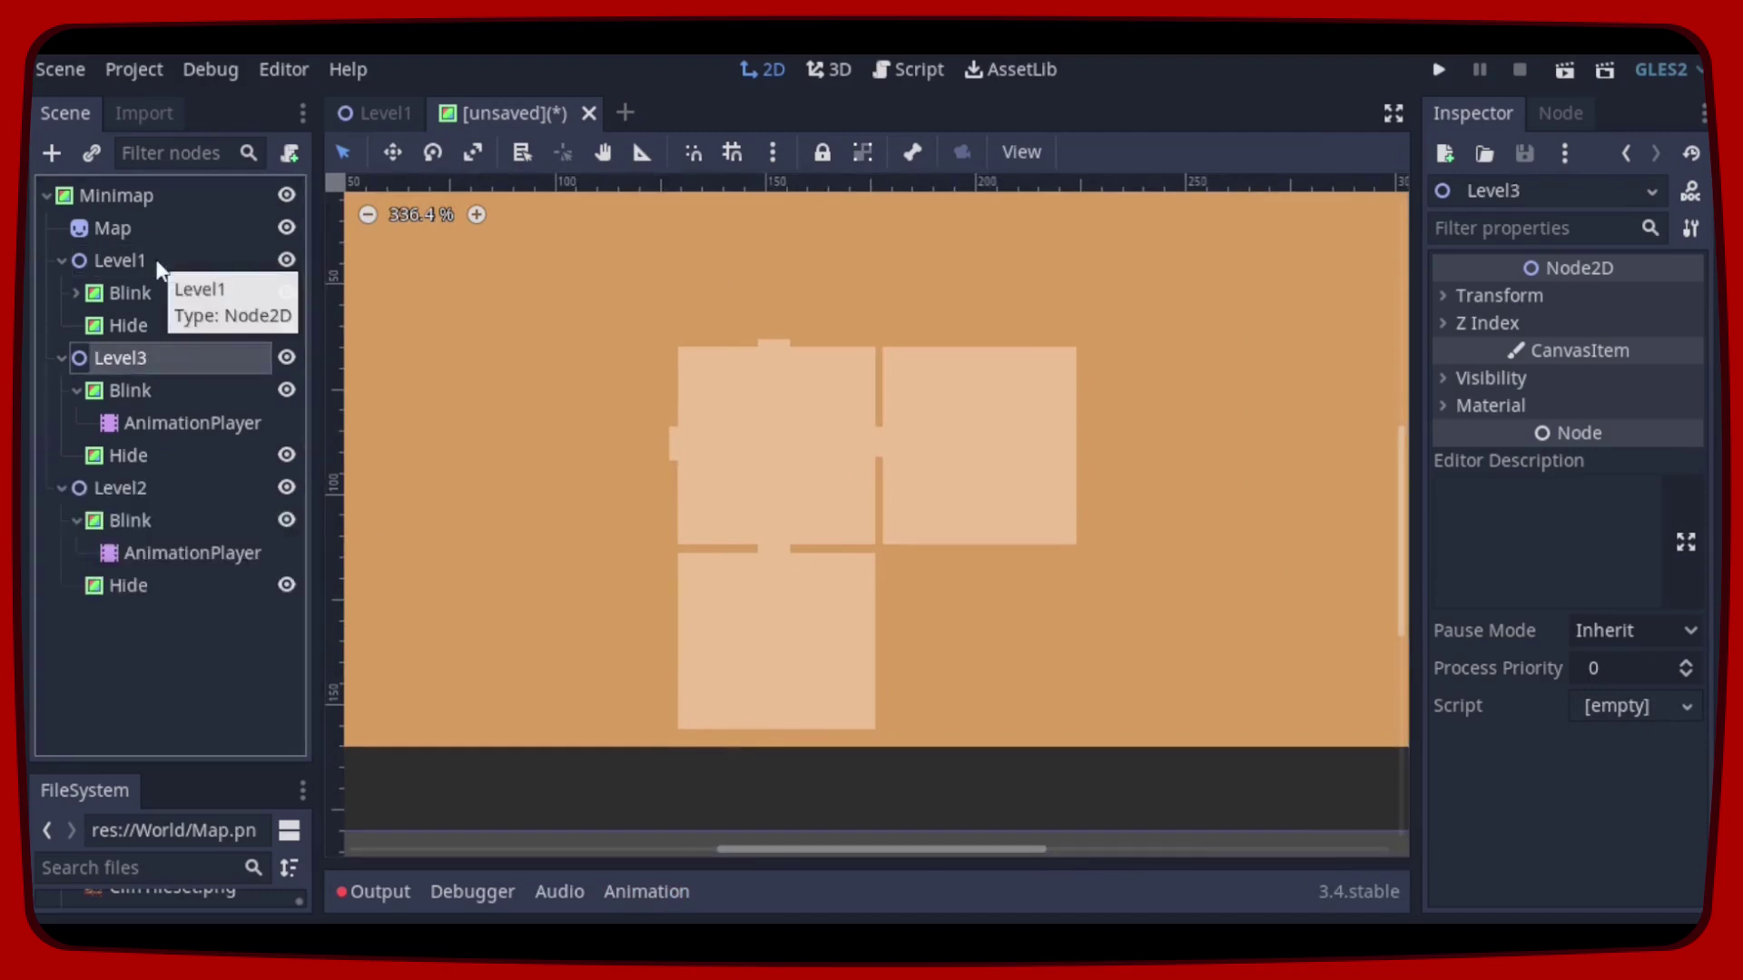
pyautogui.hotkey('ctrl', 'z')
pyautogui.click(147, 359)
pyautogui.hotkey('ctrl', 'd')
pyautogui.click(186, 527)
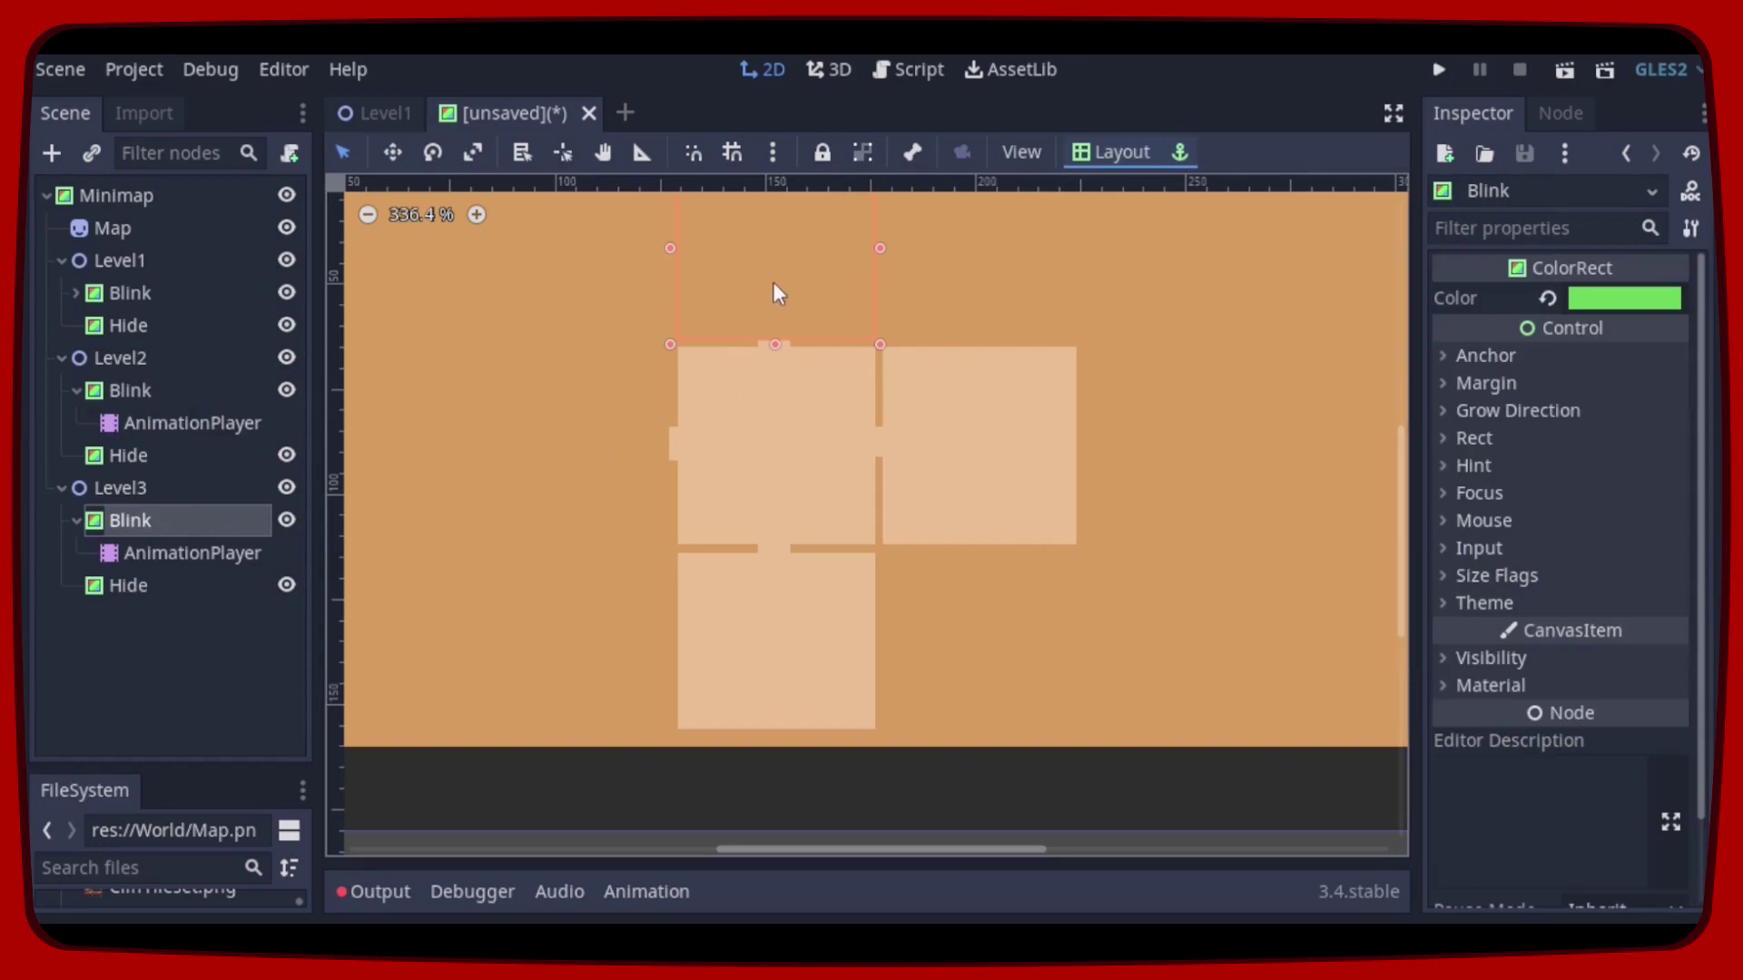
pyautogui.moveTo(775, 287)
pyautogui.mouseDown()
pyautogui.moveTo(984, 463)
pyautogui.moveTo(980, 485)
pyautogui.mouseUp()
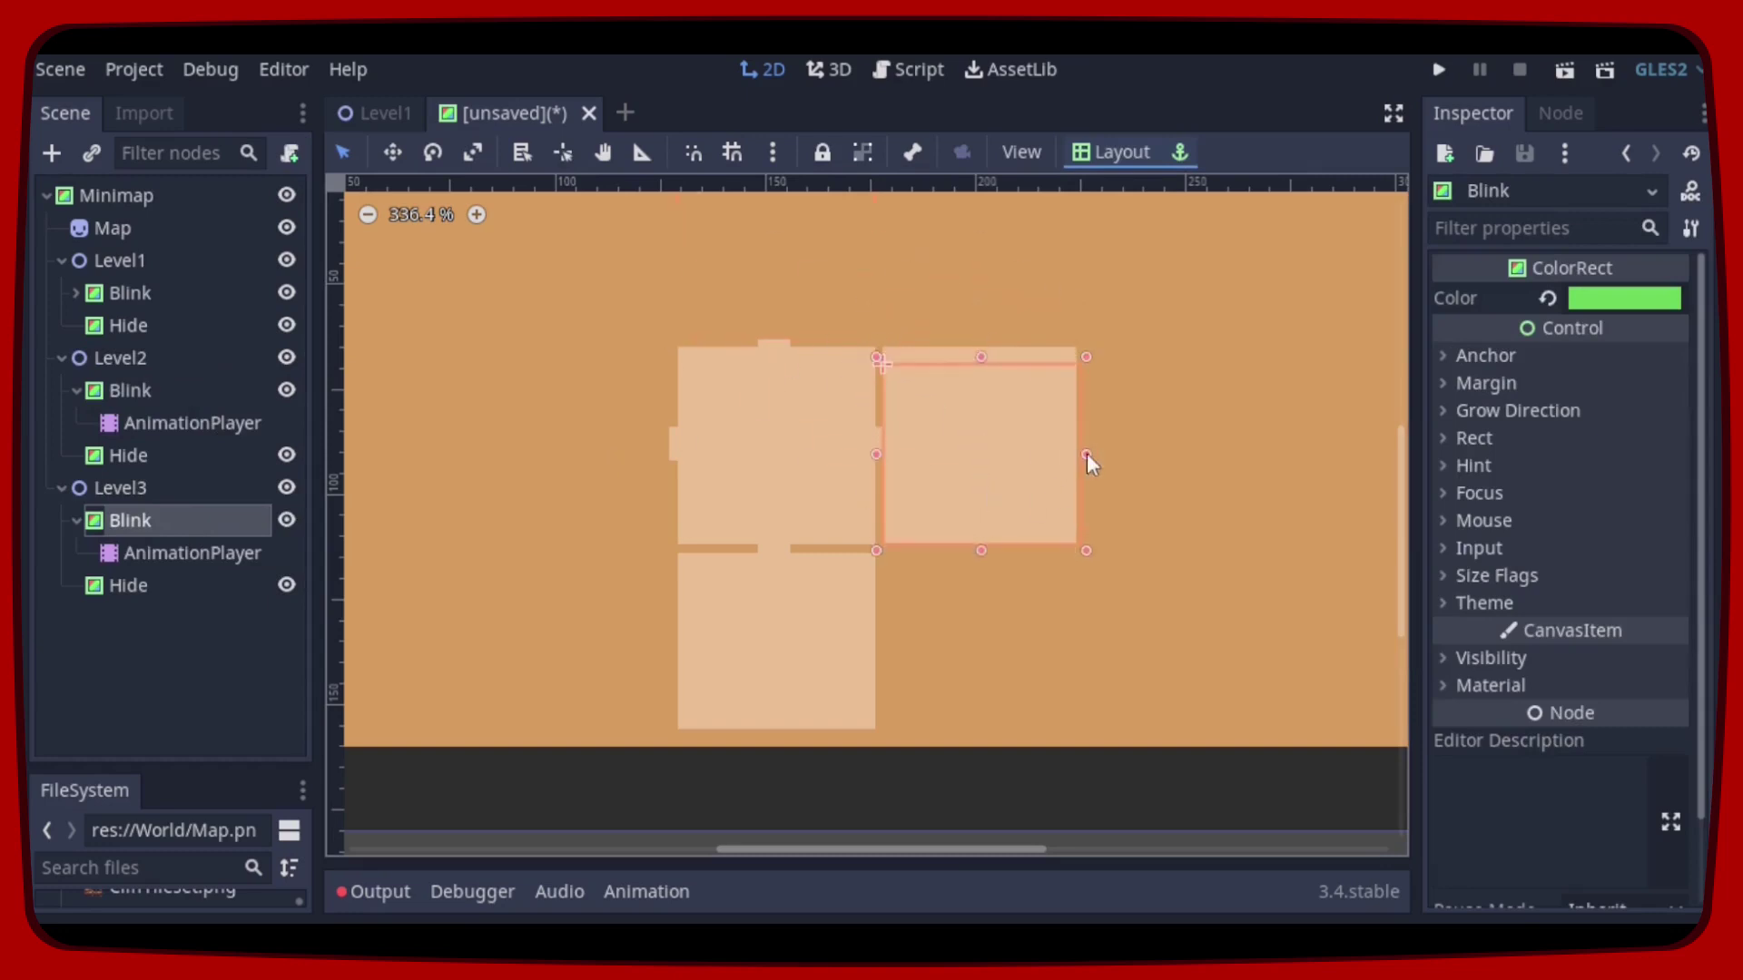
pyautogui.scroll(2, 1009, 499)
pyautogui.scroll(4, 1009, 499)
pyautogui.scroll(-1, 784, 545)
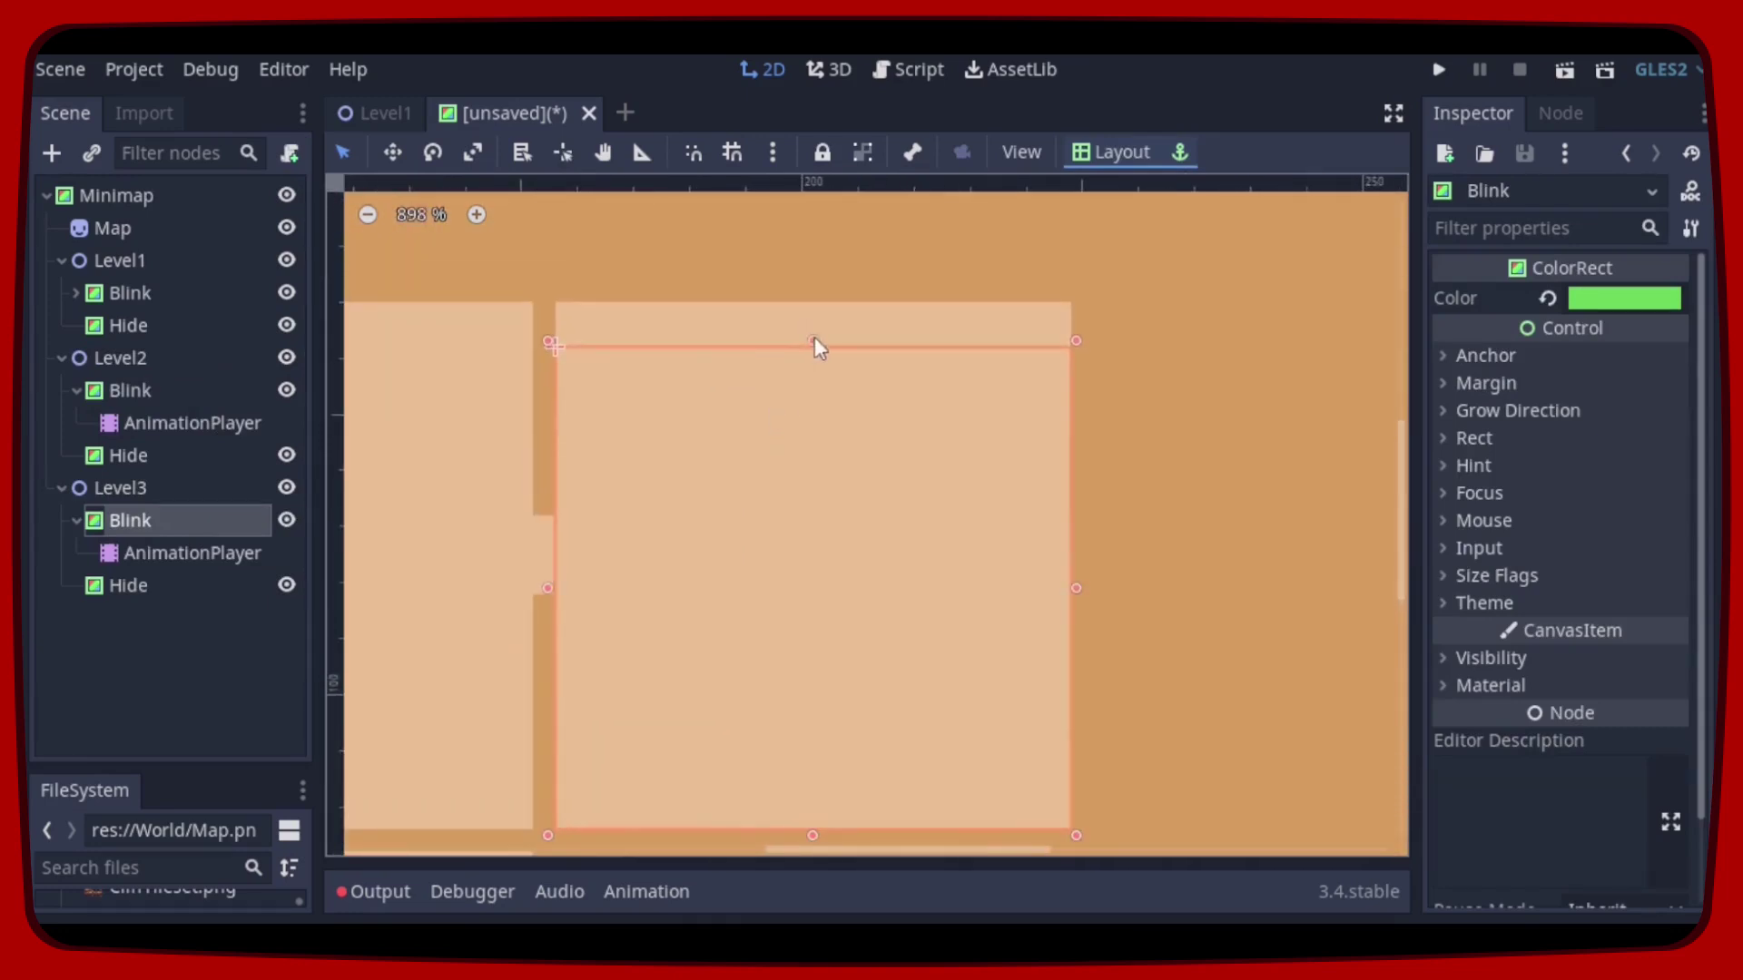
pyautogui.scroll(-3, 842, 418)
pyautogui.scroll(-2, 744, 518)
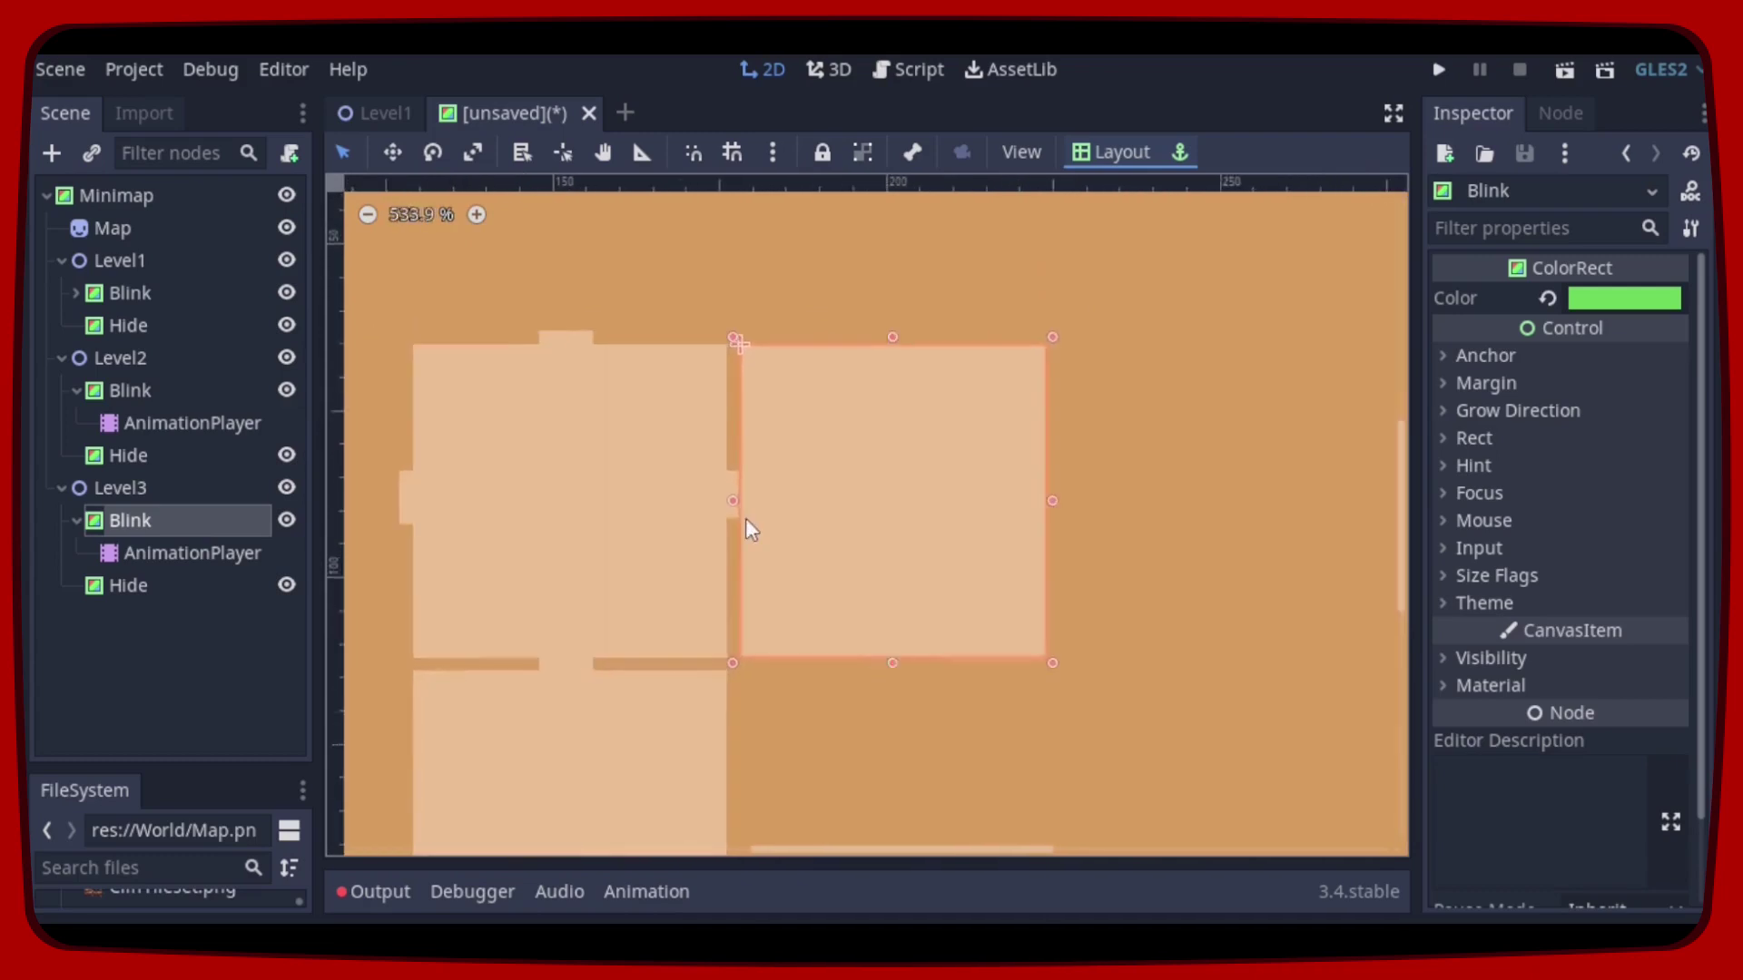
# Step: Fit Level3's Hide rectangle over the right room, then restore its alpha to opaque
pyautogui.click(191, 554)
pyautogui.click(505, 621)
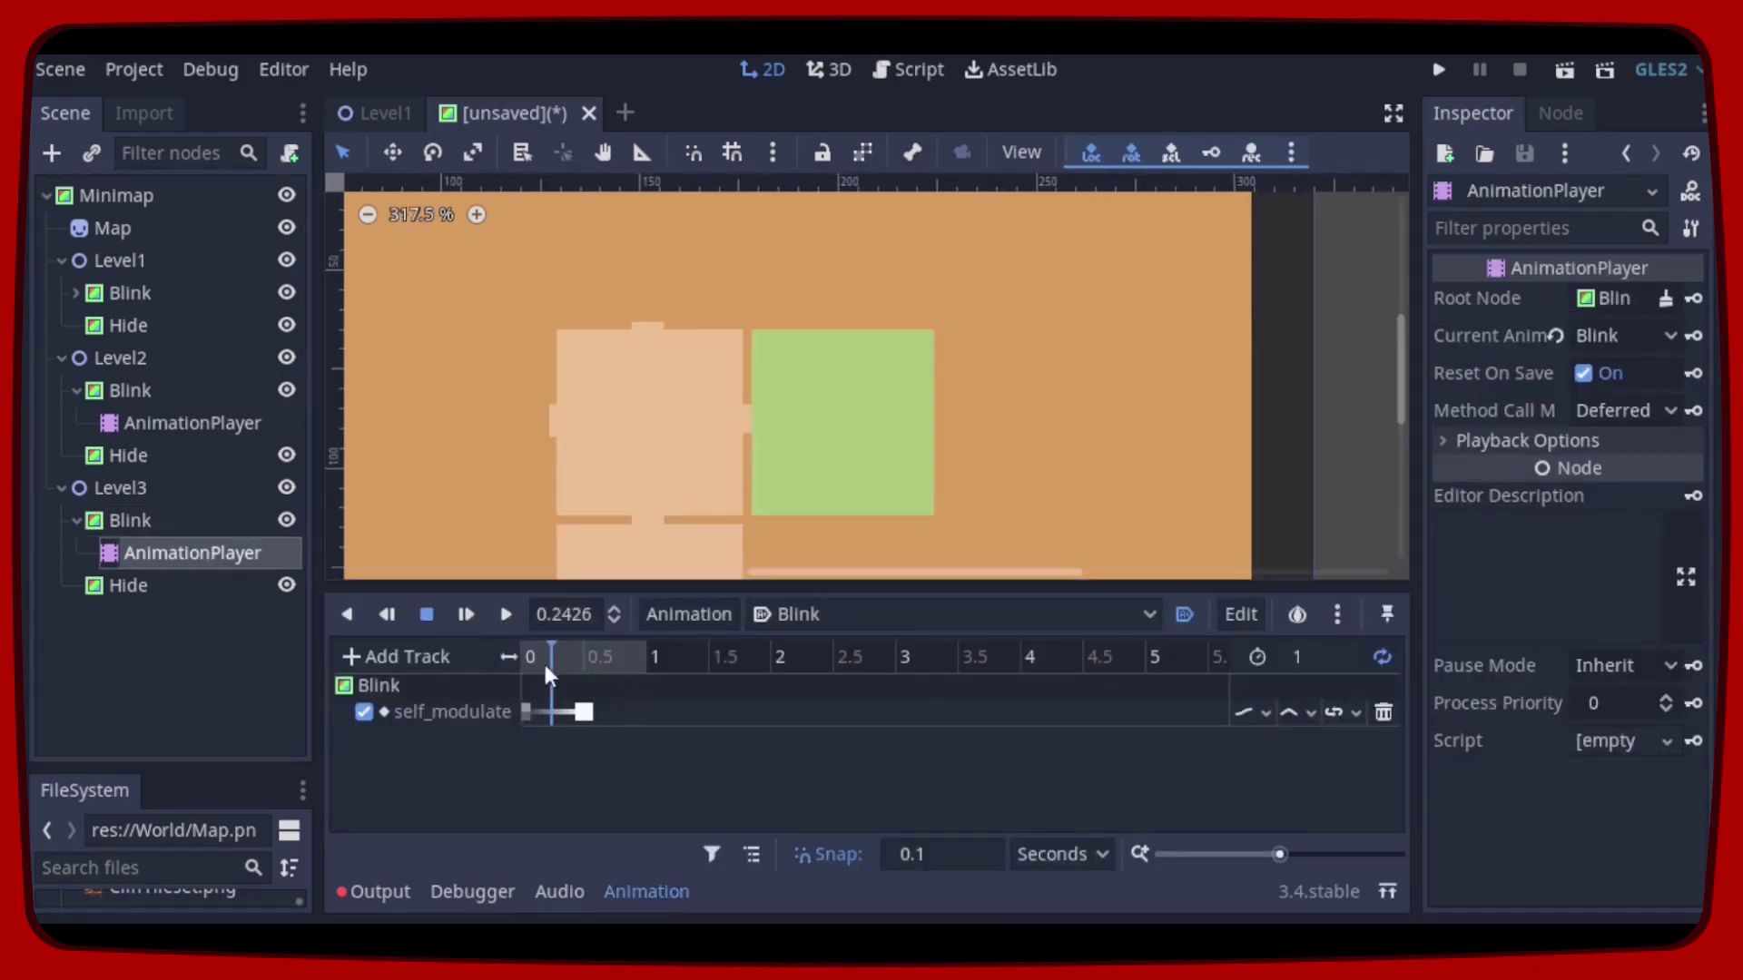
pyautogui.click(170, 583)
pyautogui.scroll(3, 742, 580)
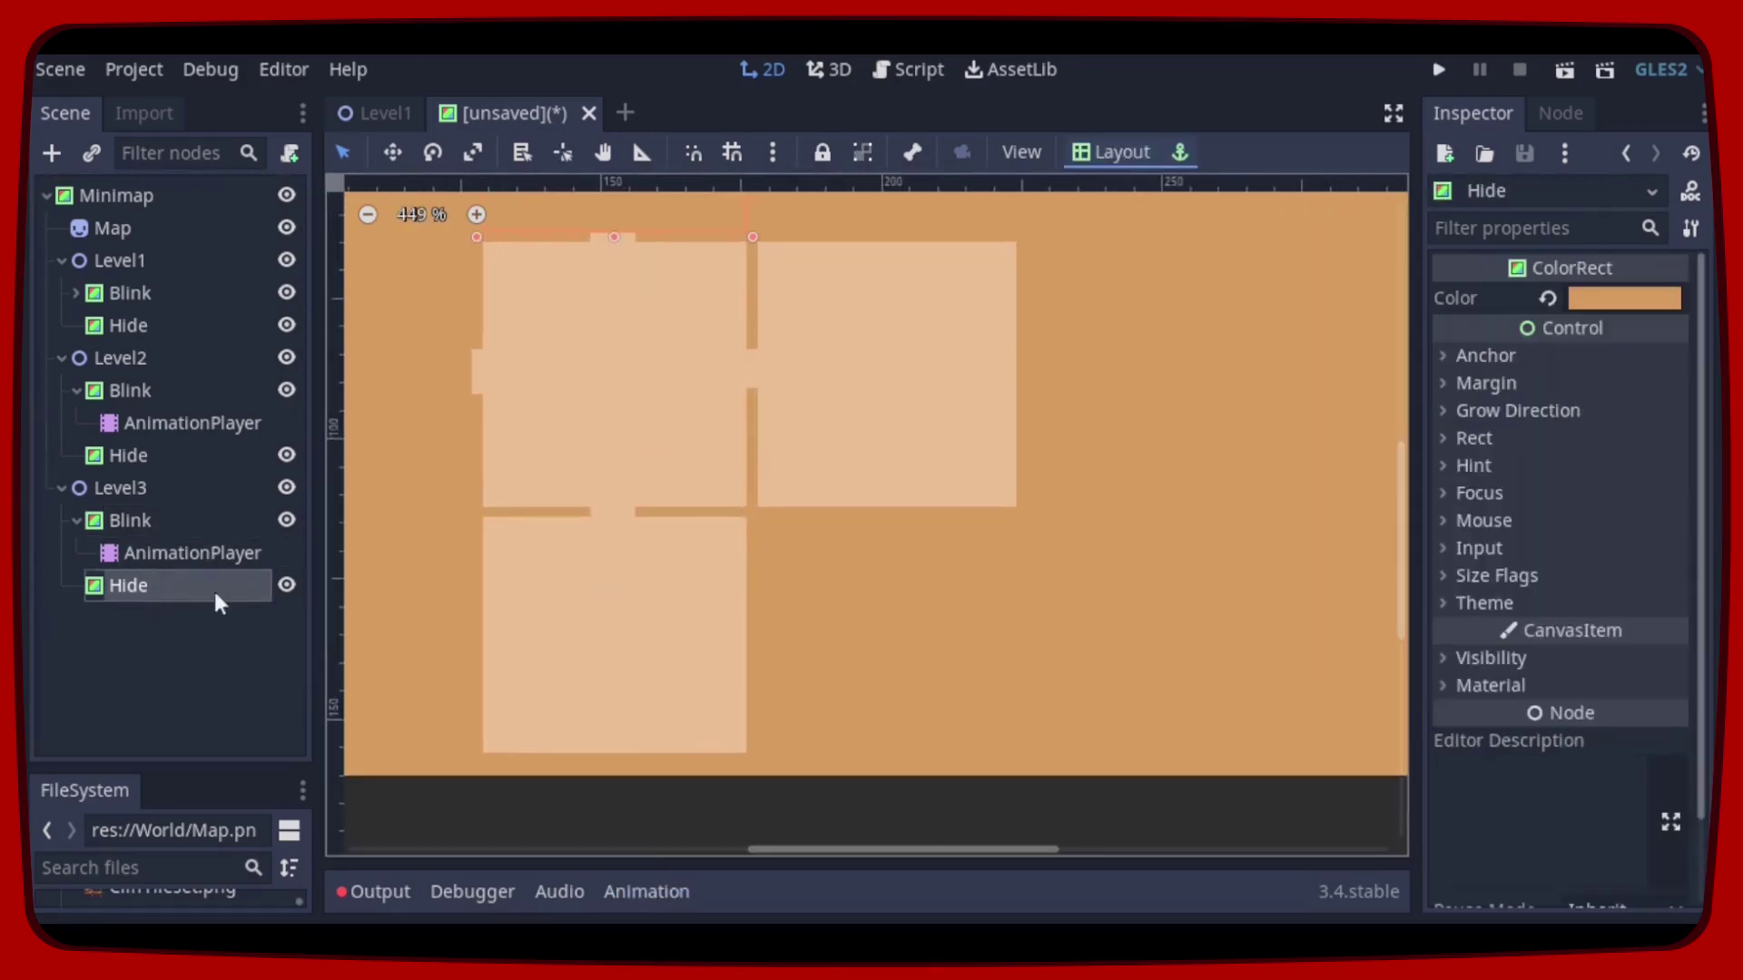
pyautogui.moveTo(522, 511); pyautogui.dragTo(899, 501)
pyautogui.click(1625, 297)
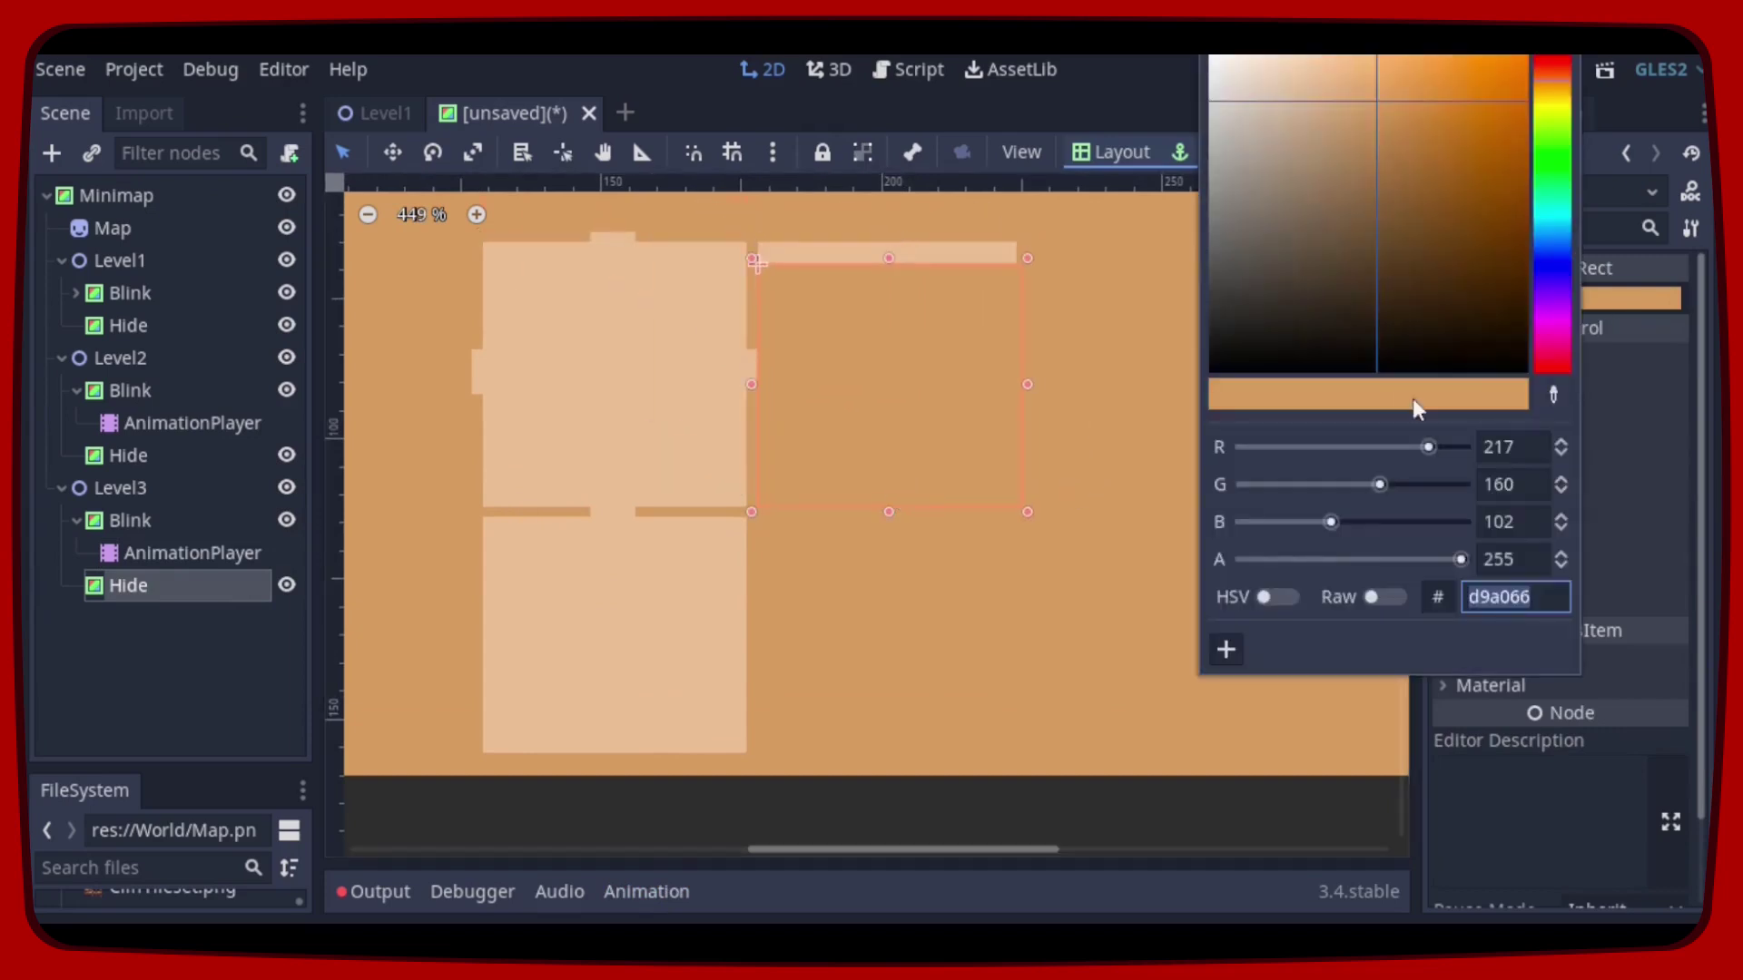
pyautogui.moveTo(1462, 558); pyautogui.dragTo(1359, 559)
pyautogui.click(1023, 382)
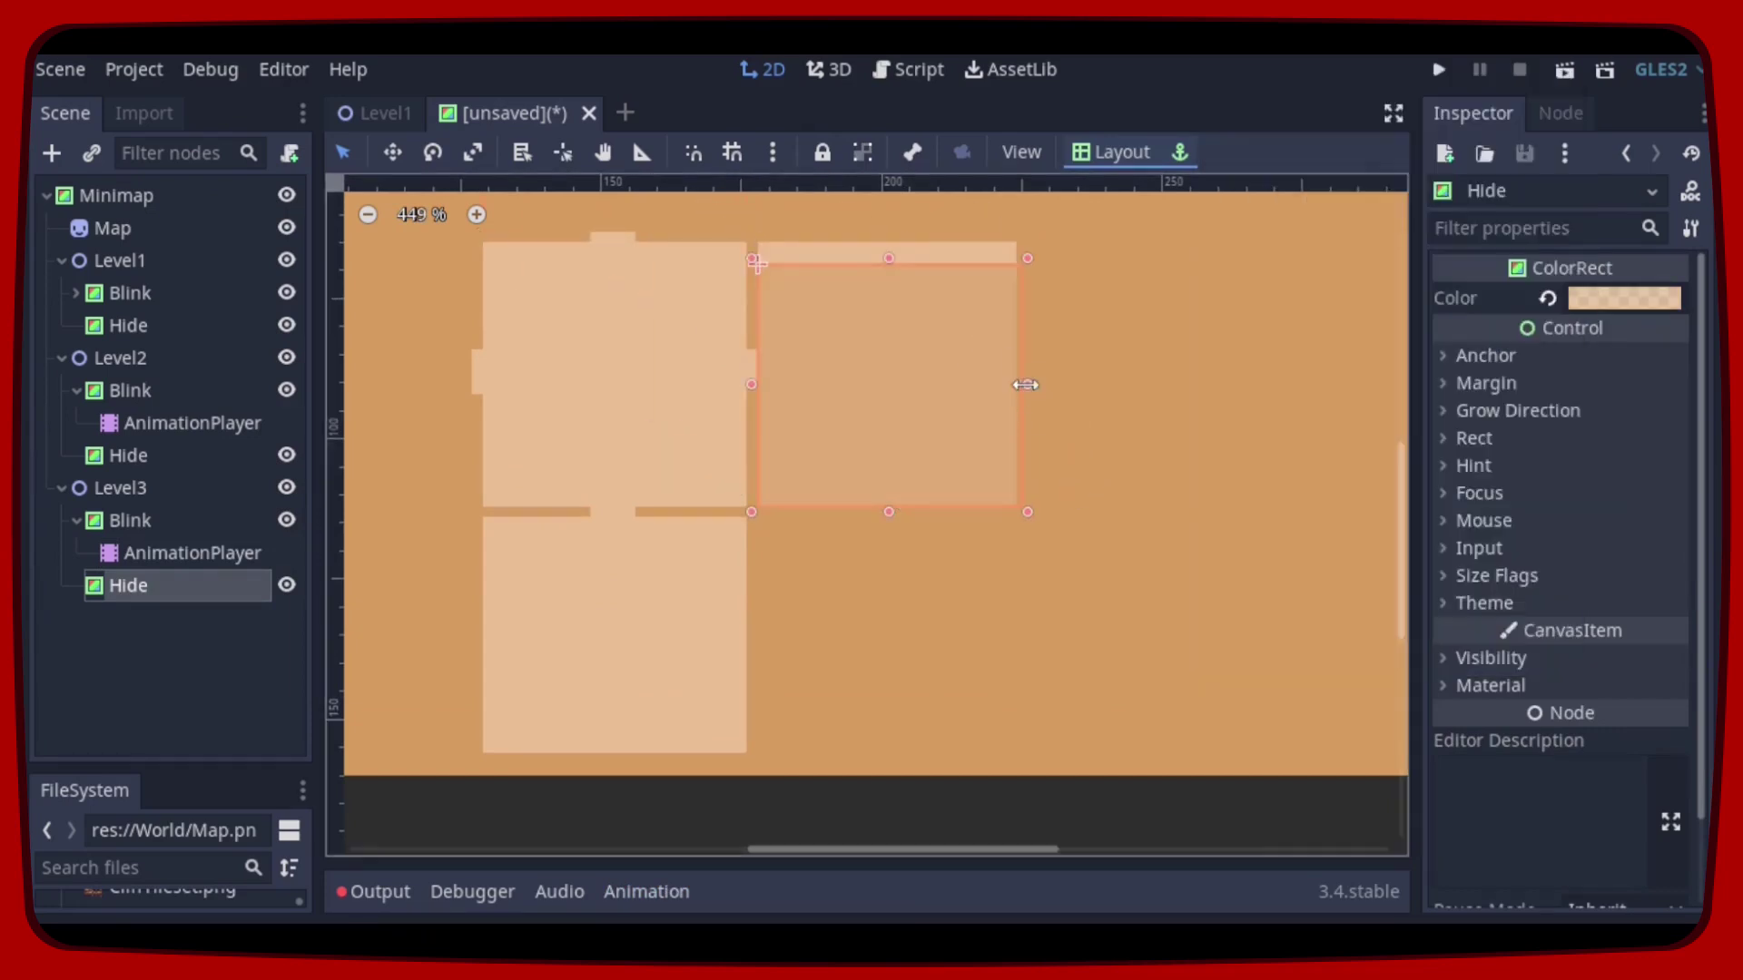
pyautogui.scroll(4, 902, 494)
pyautogui.scroll(-1, 837, 440)
pyautogui.moveTo(837, 440); pyautogui.dragTo(840, 407)
pyautogui.scroll(-2, 887, 377)
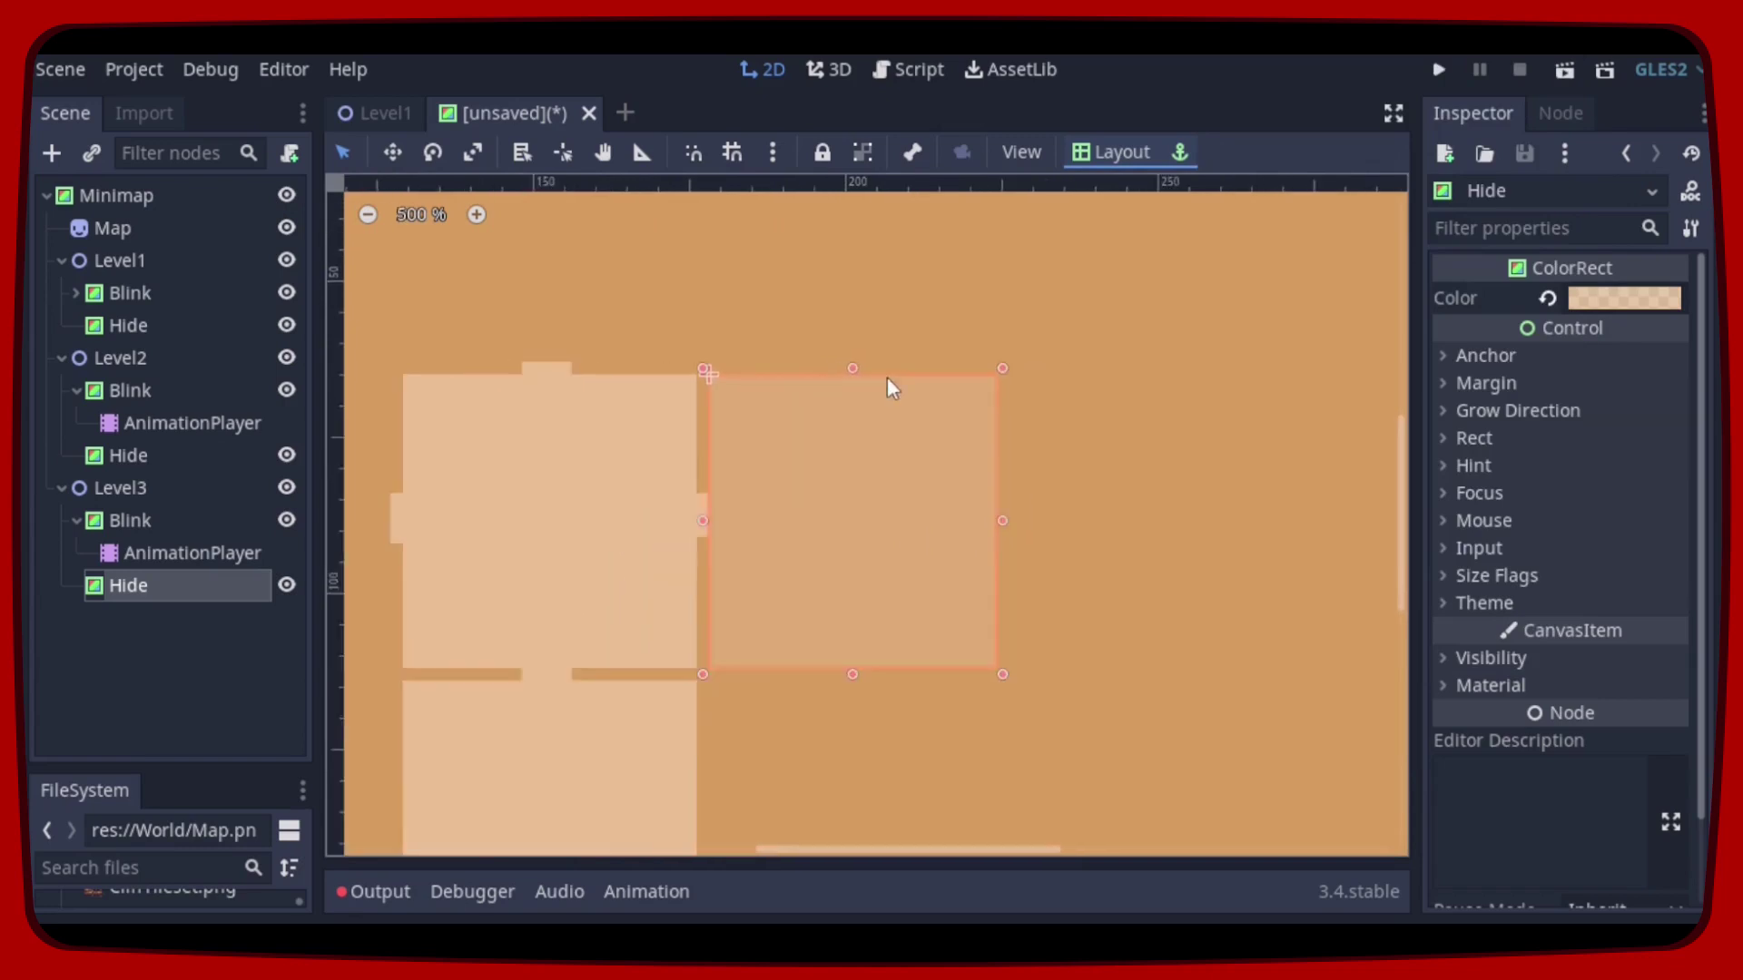
pyautogui.scroll(-2, 887, 377)
pyautogui.click(1625, 298)
pyautogui.moveTo(1458, 558); pyautogui.dragTo(1482, 553)
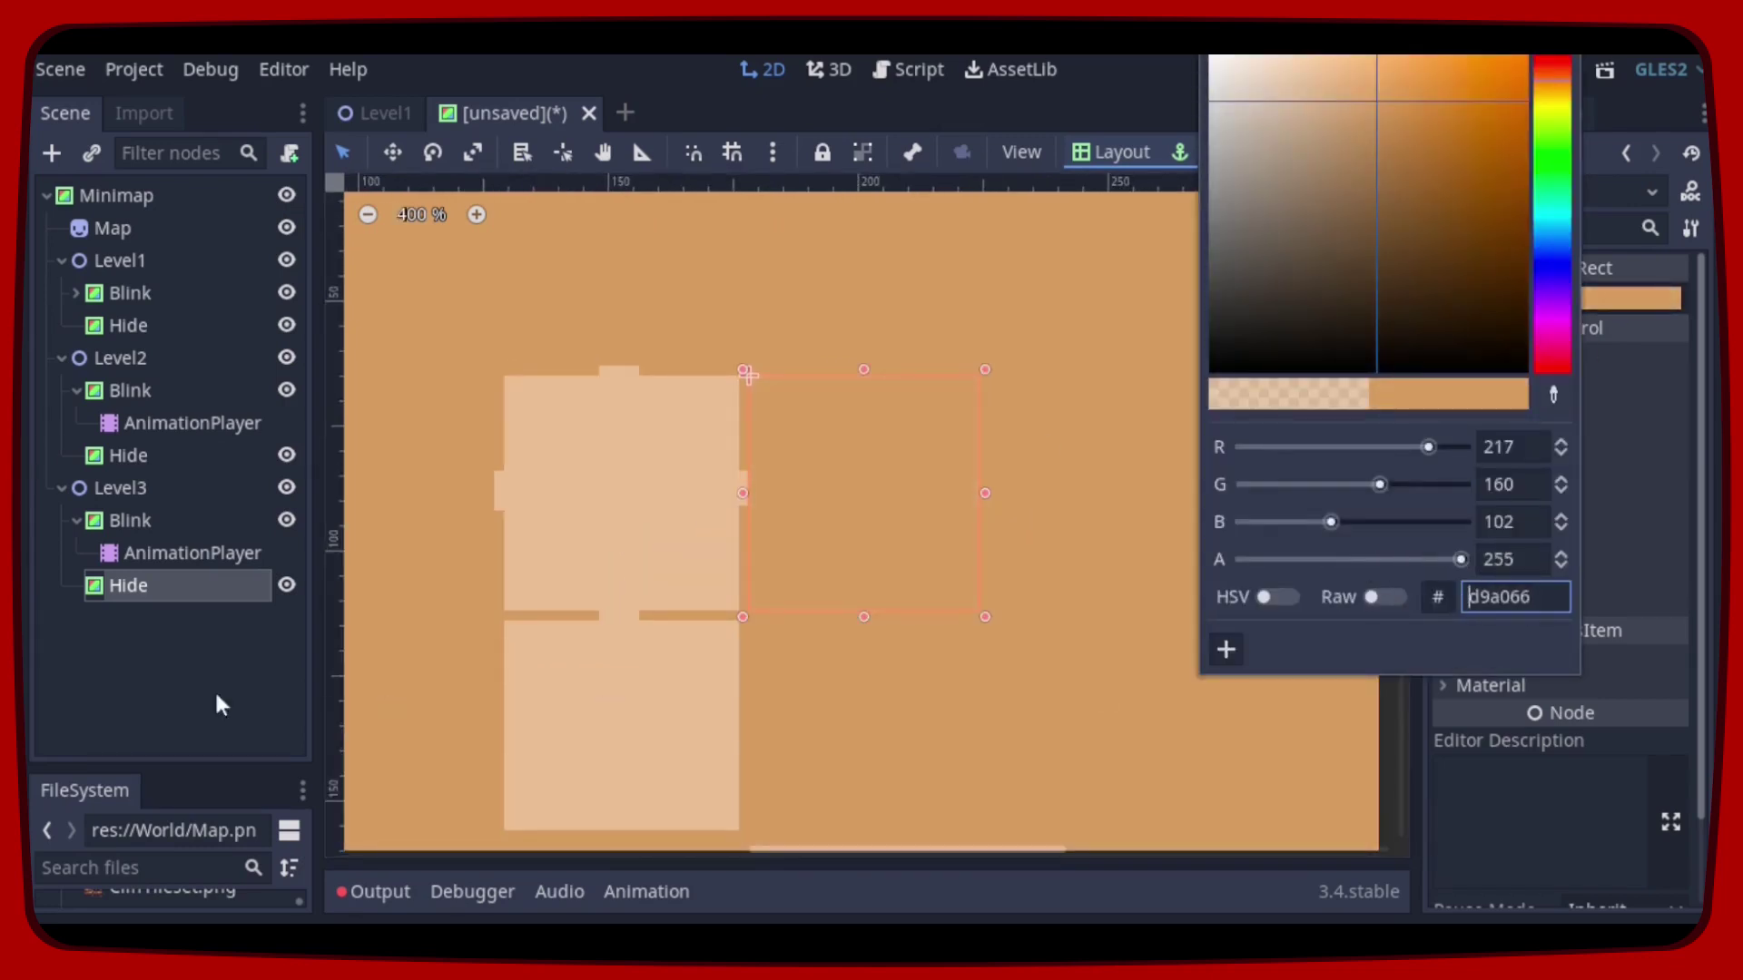
pyautogui.click(974, 577)
pyautogui.scroll(-1, 973, 575)
pyautogui.scroll(-1, 915, 636)
pyautogui.scroll(1, 612, 762)
pyautogui.scroll(1, 719, 698)
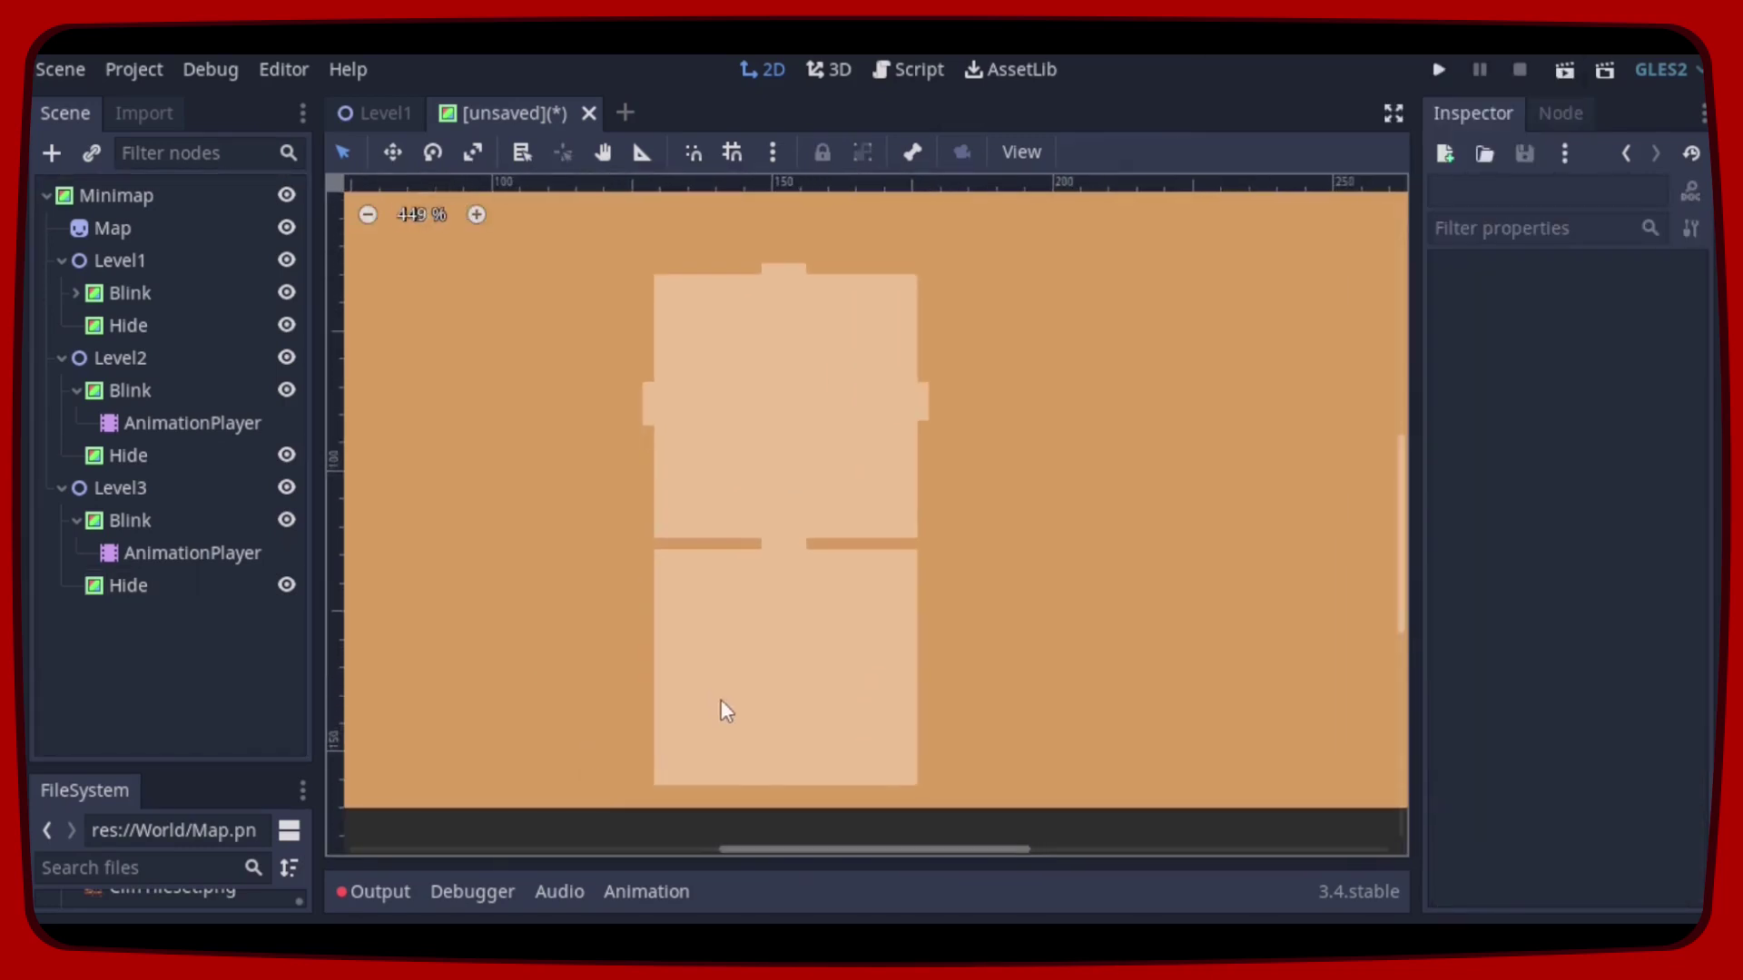
# Step: Duplicate Level3 into Level4 and fit Level4's Blink rectangle onto the lower room
pyautogui.click(119, 485)
pyautogui.hotkey('ctrl', 'd')
pyautogui.click(129, 649)
pyautogui.scroll(-1, 791, 450)
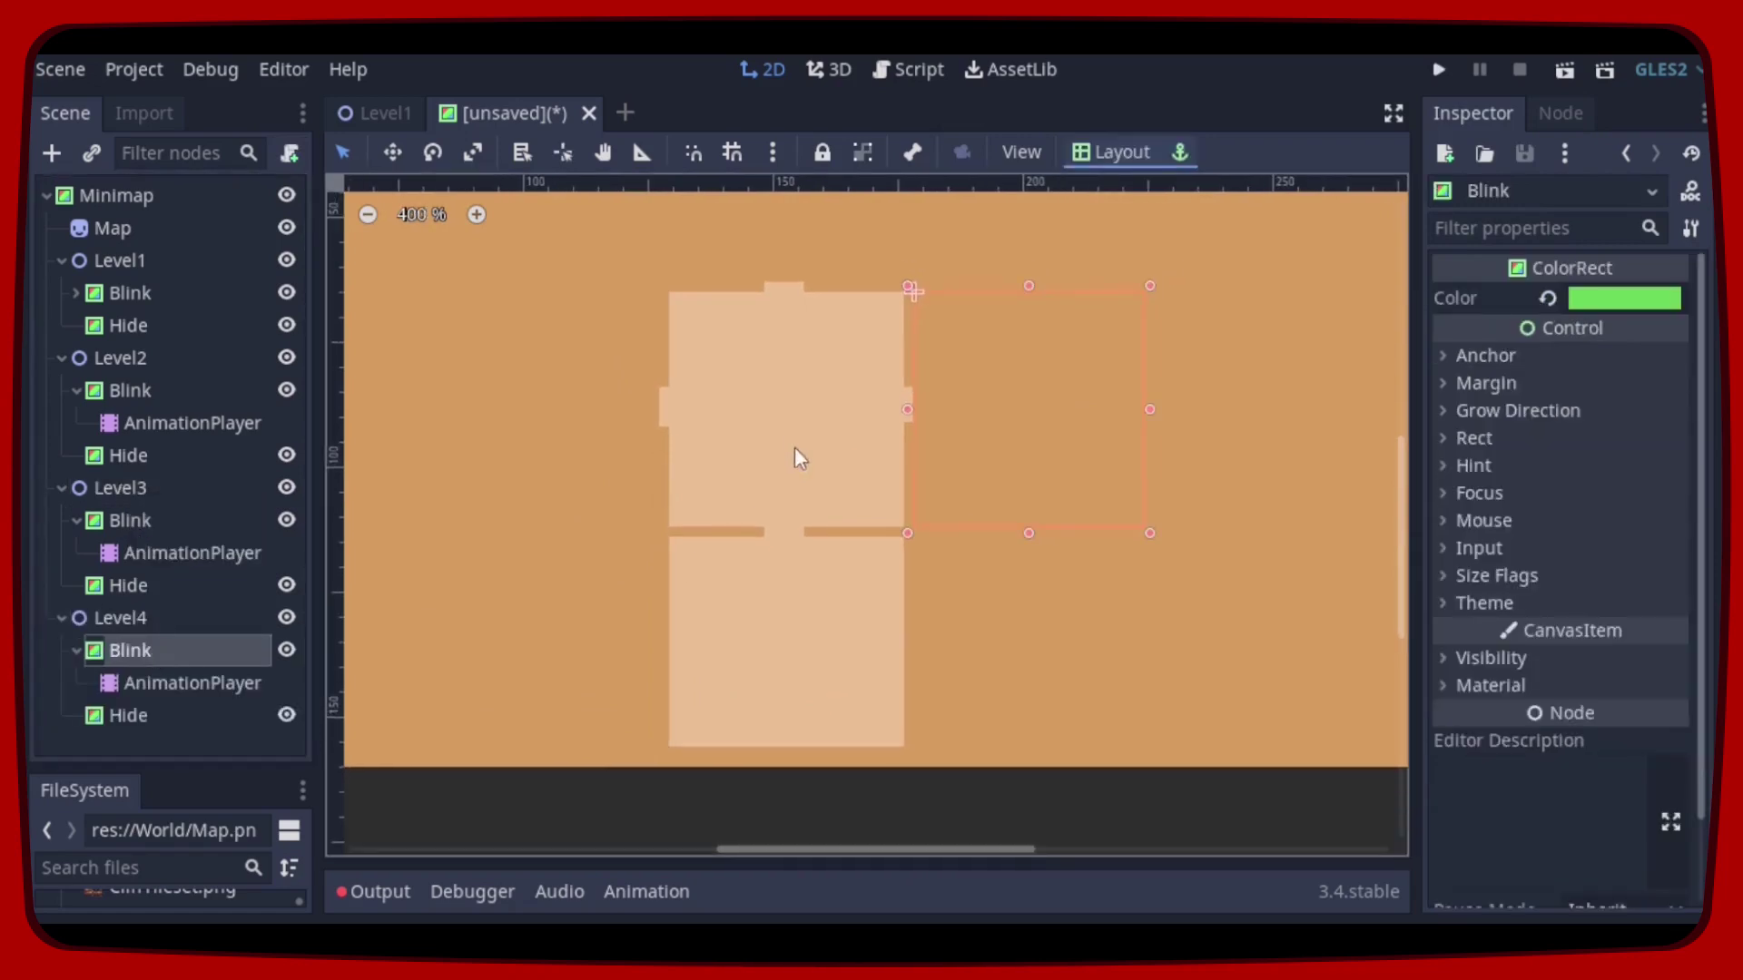
pyautogui.moveTo(792, 449)
pyautogui.mouseDown()
pyautogui.moveTo(895, 641)
pyautogui.moveTo(753, 713)
pyautogui.mouseUp()
pyautogui.scroll(1, 751, 714)
pyautogui.scroll(1, 739, 750)
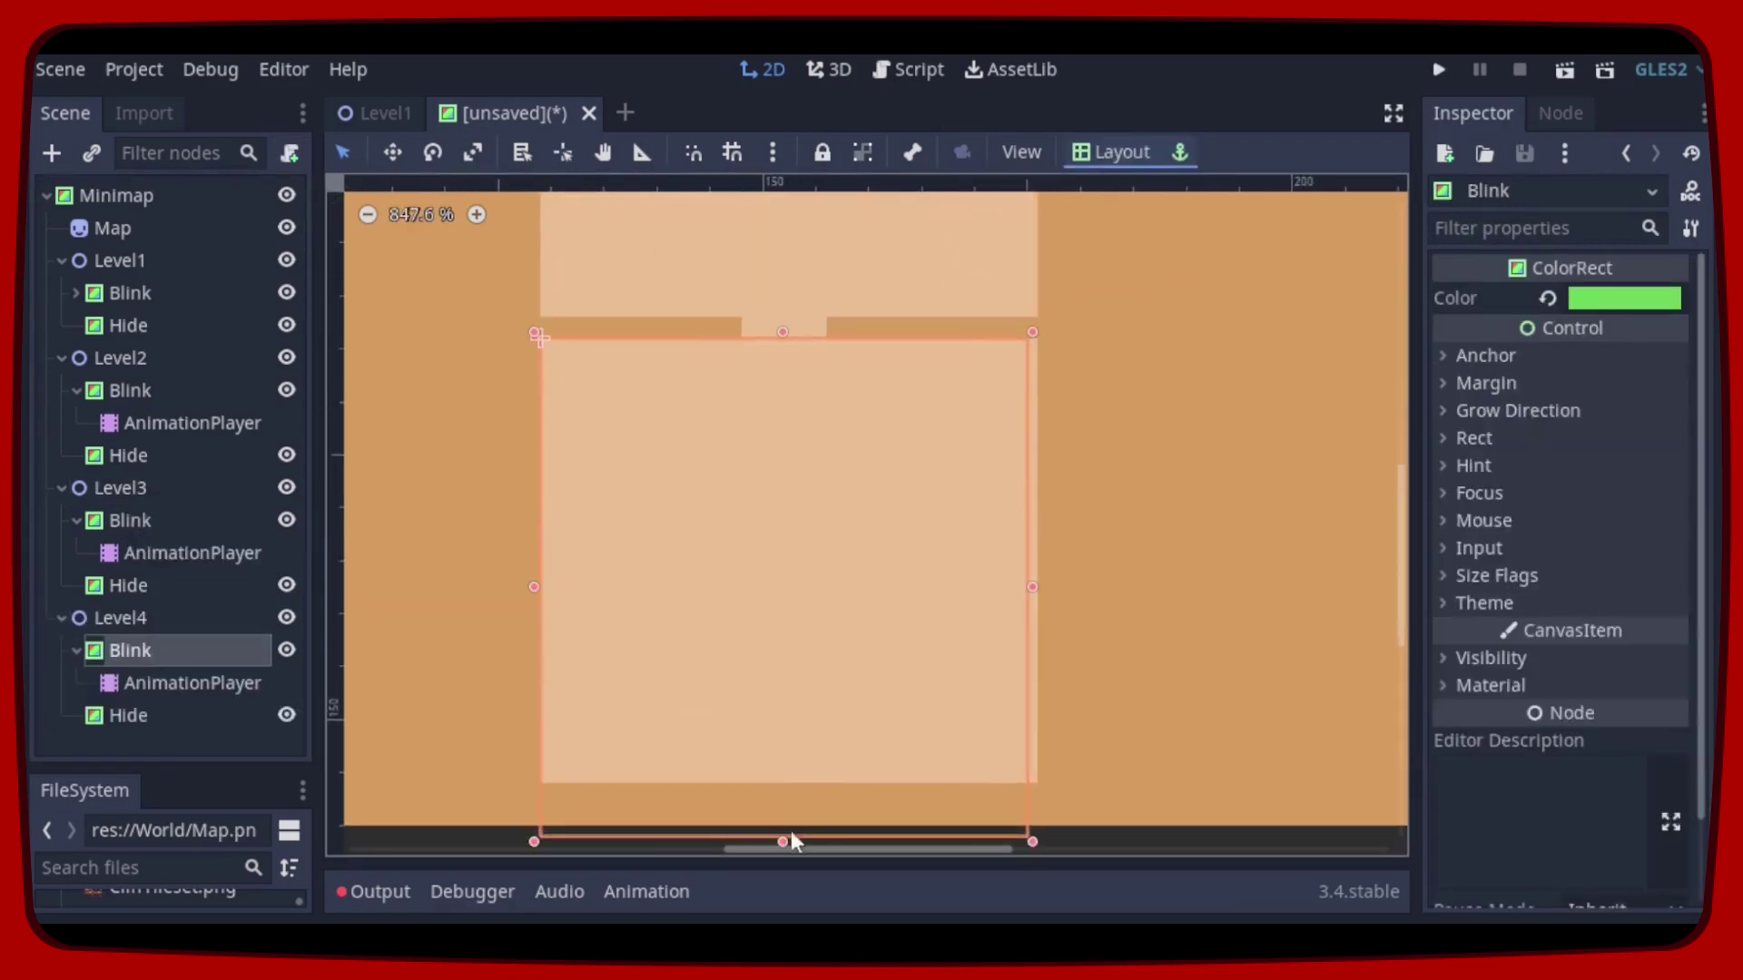
pyautogui.moveTo(1035, 556); pyautogui.dragTo(1040, 556)
pyautogui.scroll(-3, 888, 595)
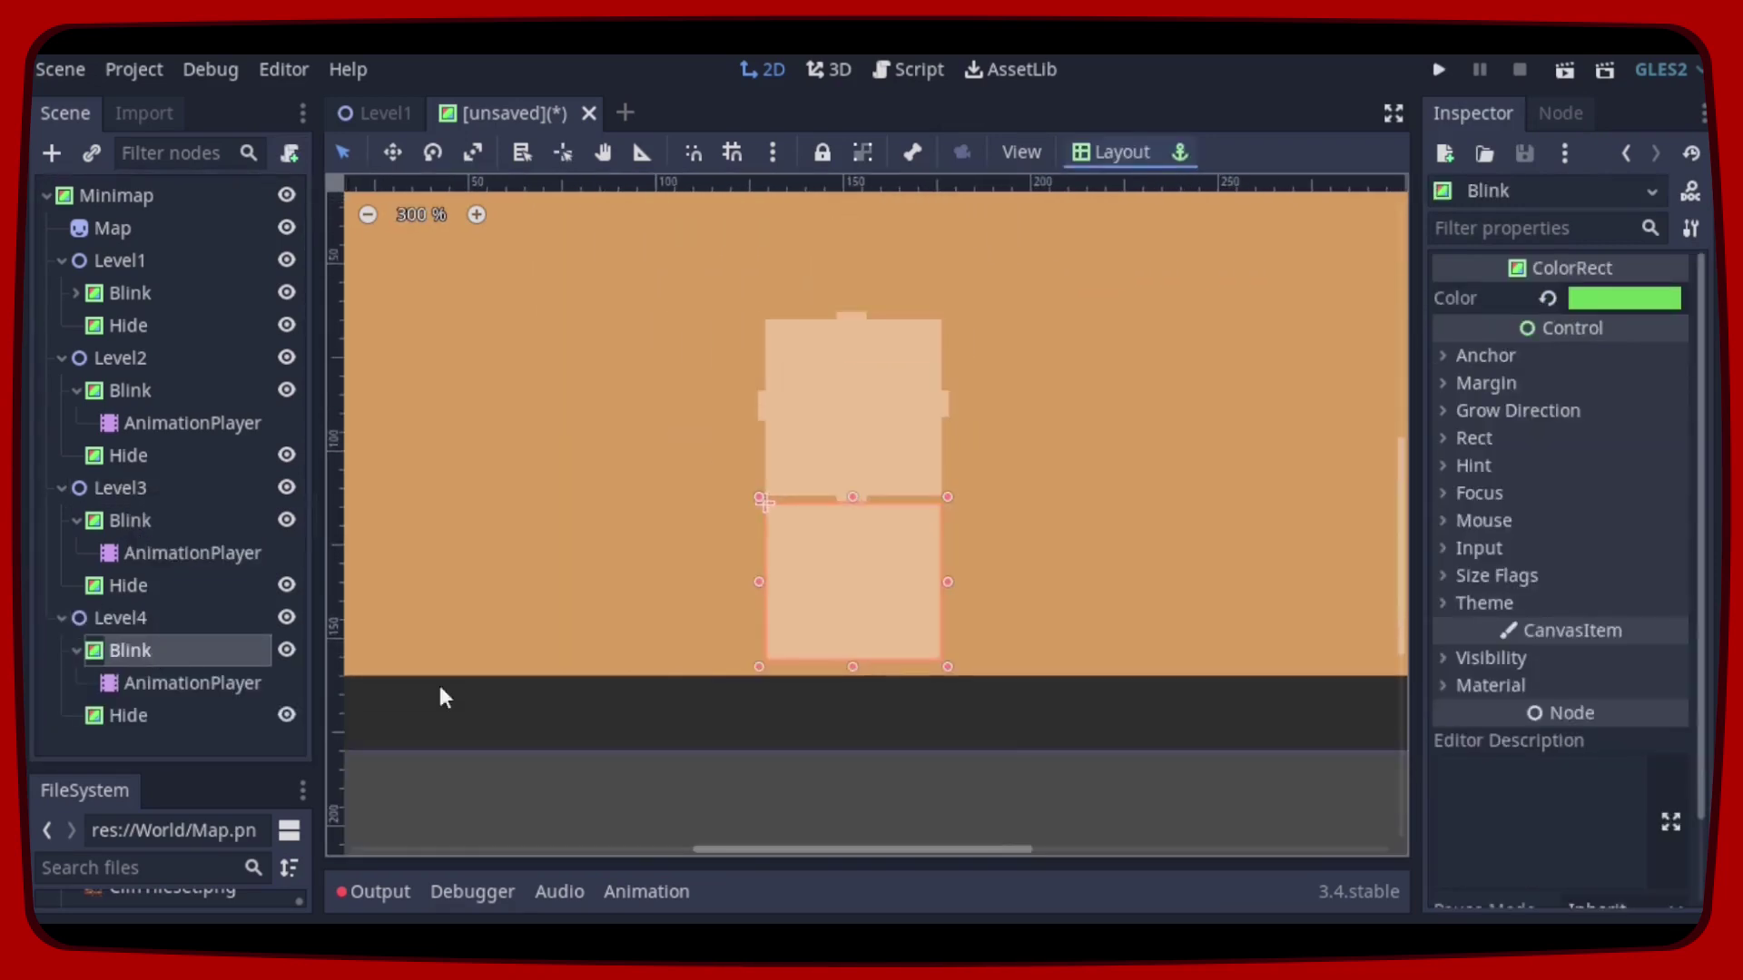
# Step: Fit Level4's Hide rectangle over the lower room, then make it opaque again
pyautogui.click(205, 719)
pyautogui.moveTo(1005, 422); pyautogui.dragTo(825, 580)
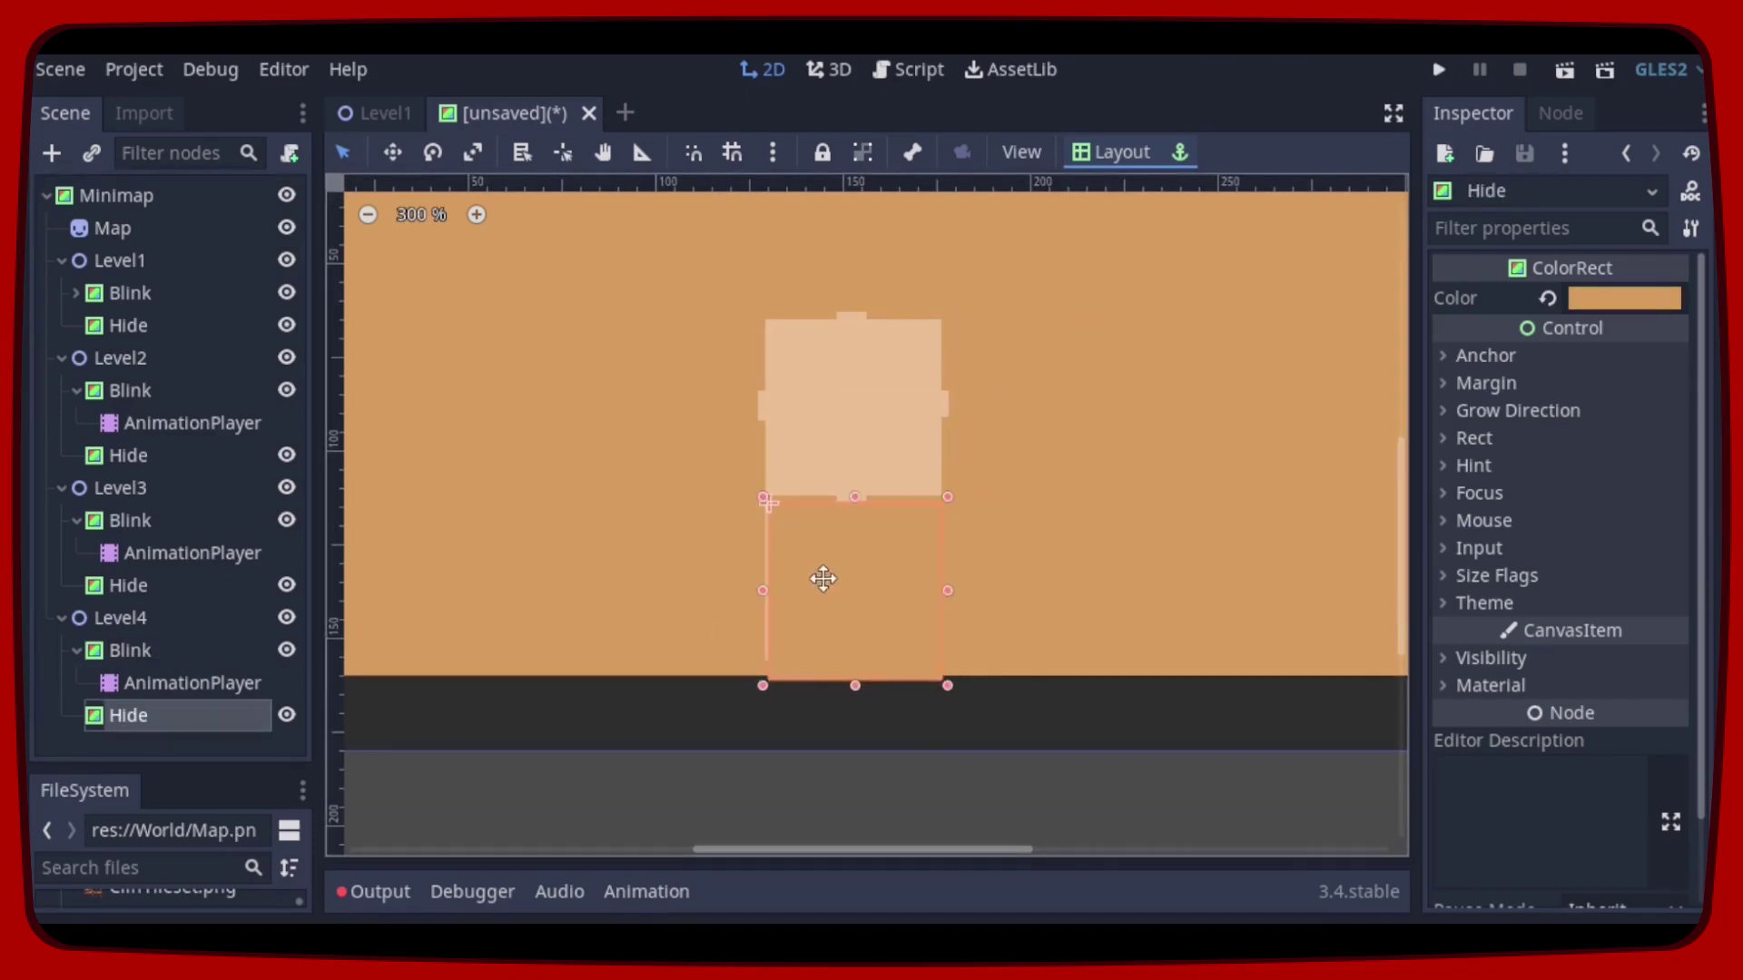
pyautogui.scroll(1, 821, 576)
pyautogui.scroll(1, 849, 584)
pyautogui.click(1623, 297)
pyautogui.moveTo(1439, 561); pyautogui.dragTo(1345, 561)
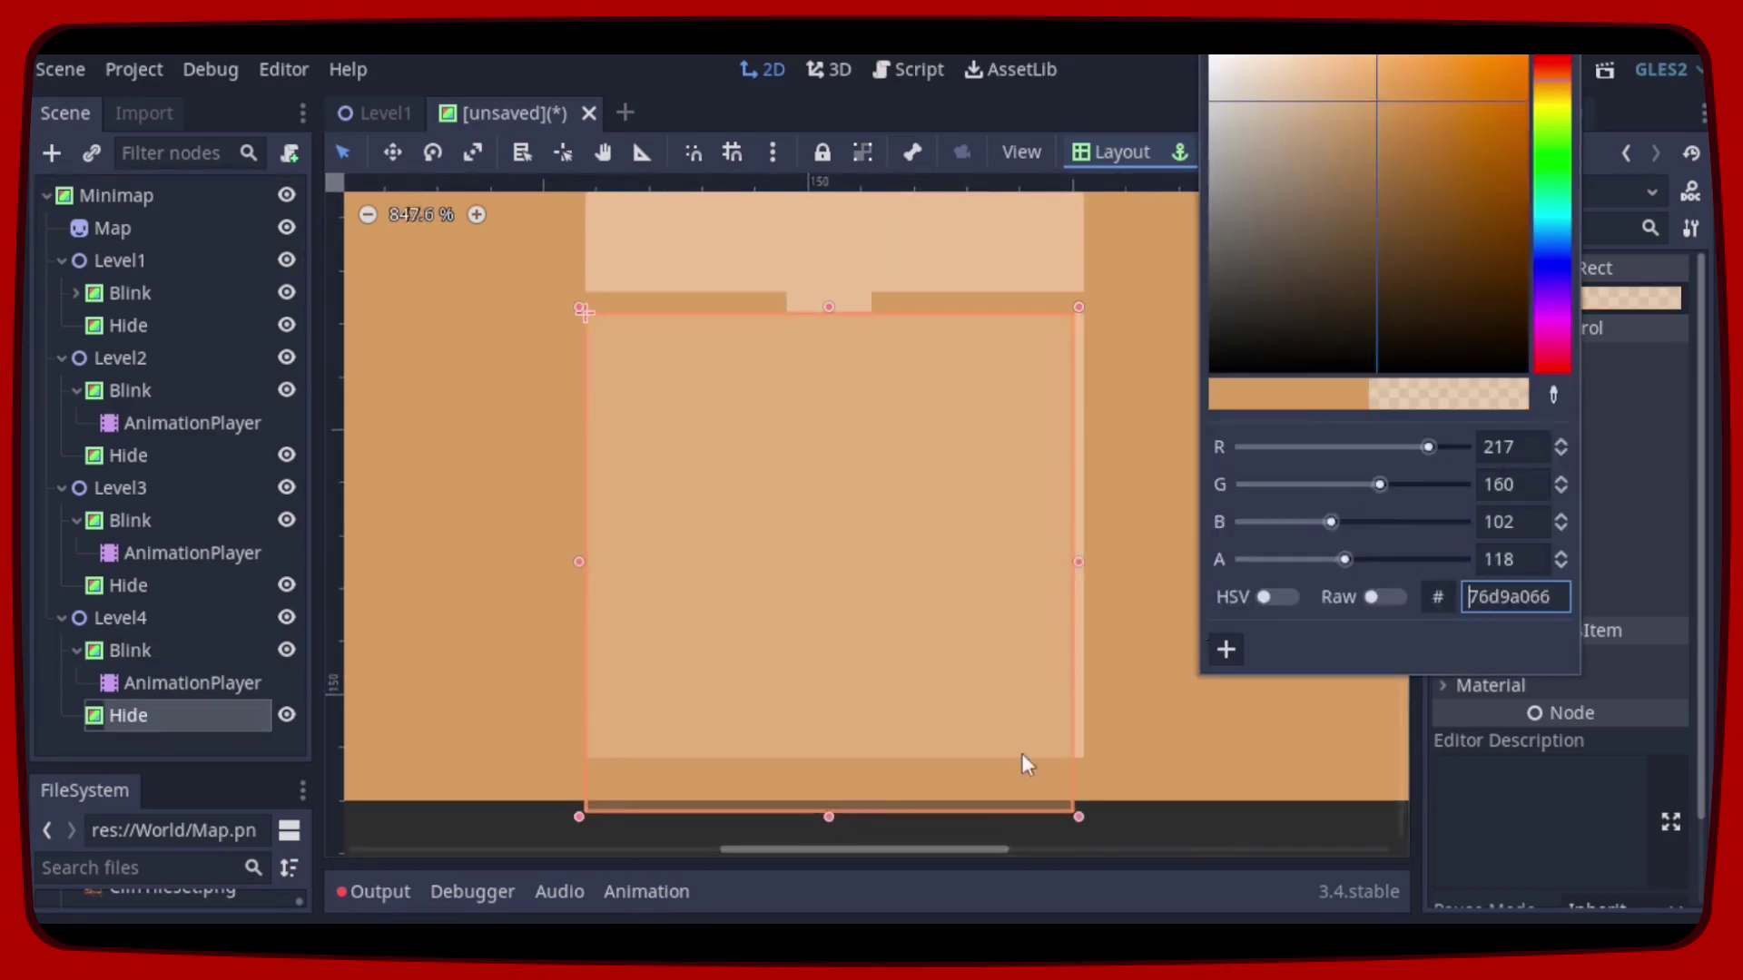
pyautogui.moveTo(941, 816); pyautogui.dragTo(941, 763)
pyautogui.moveTo(1077, 566); pyautogui.dragTo(1084, 567)
pyautogui.click(1623, 297)
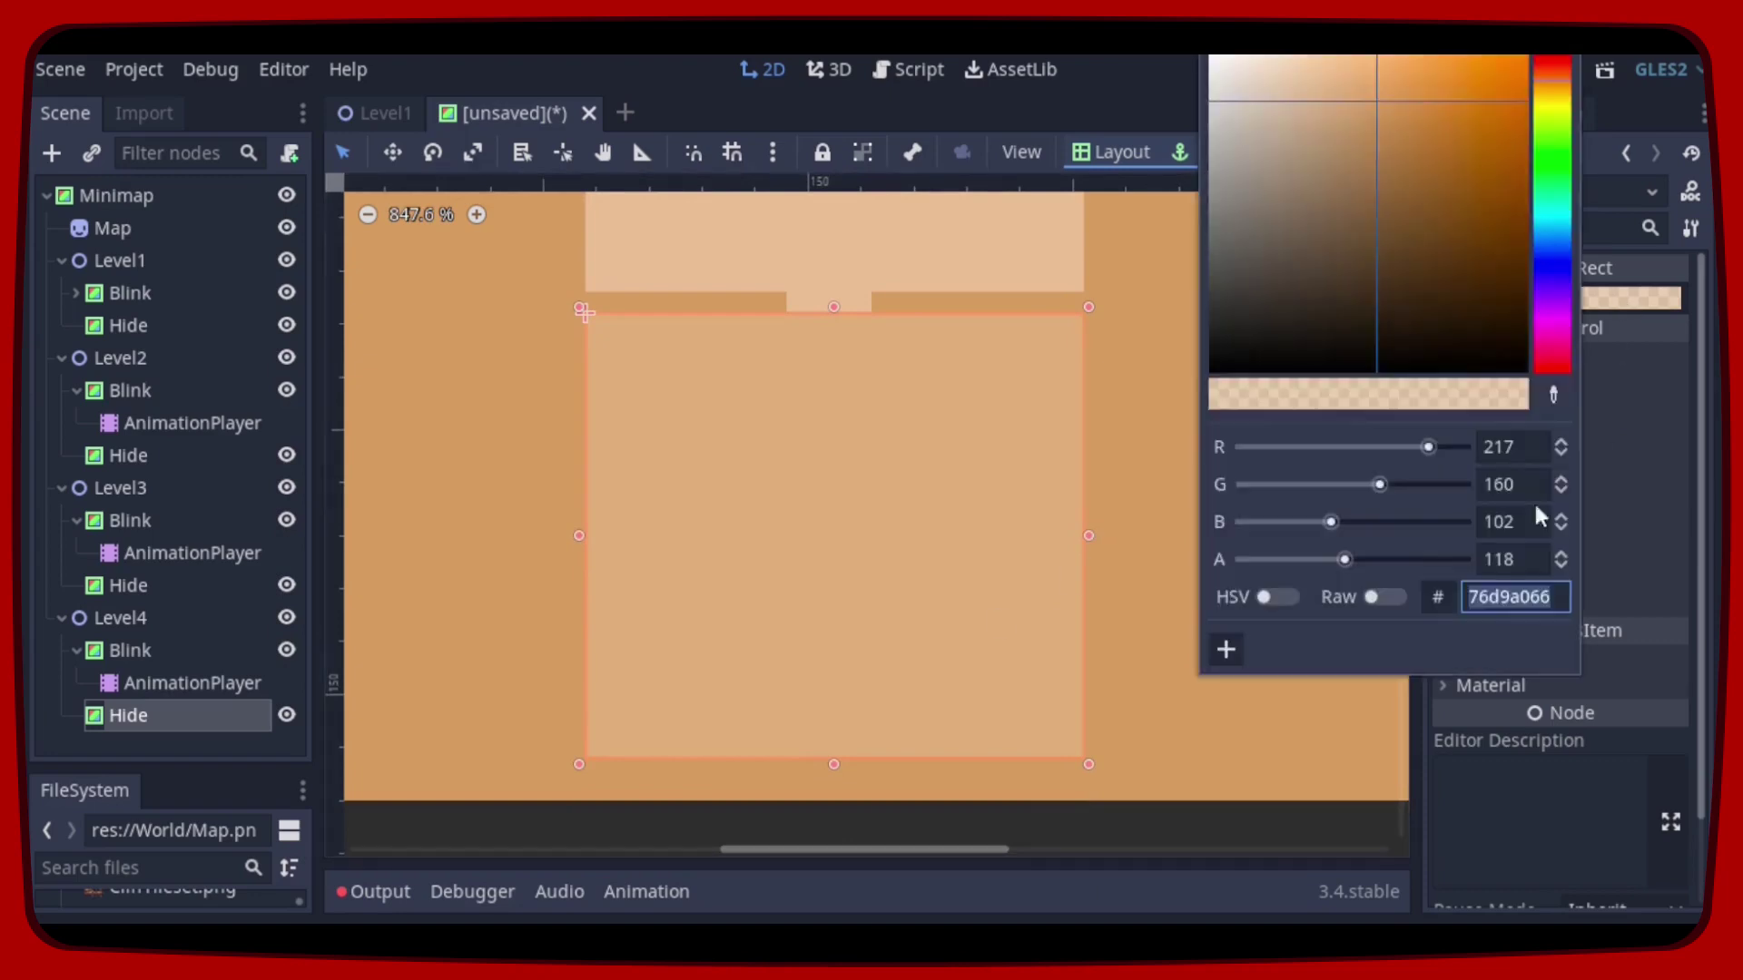
pyautogui.click(1471, 557)
pyautogui.click(466, 786)
pyautogui.scroll(-3, 767, 727)
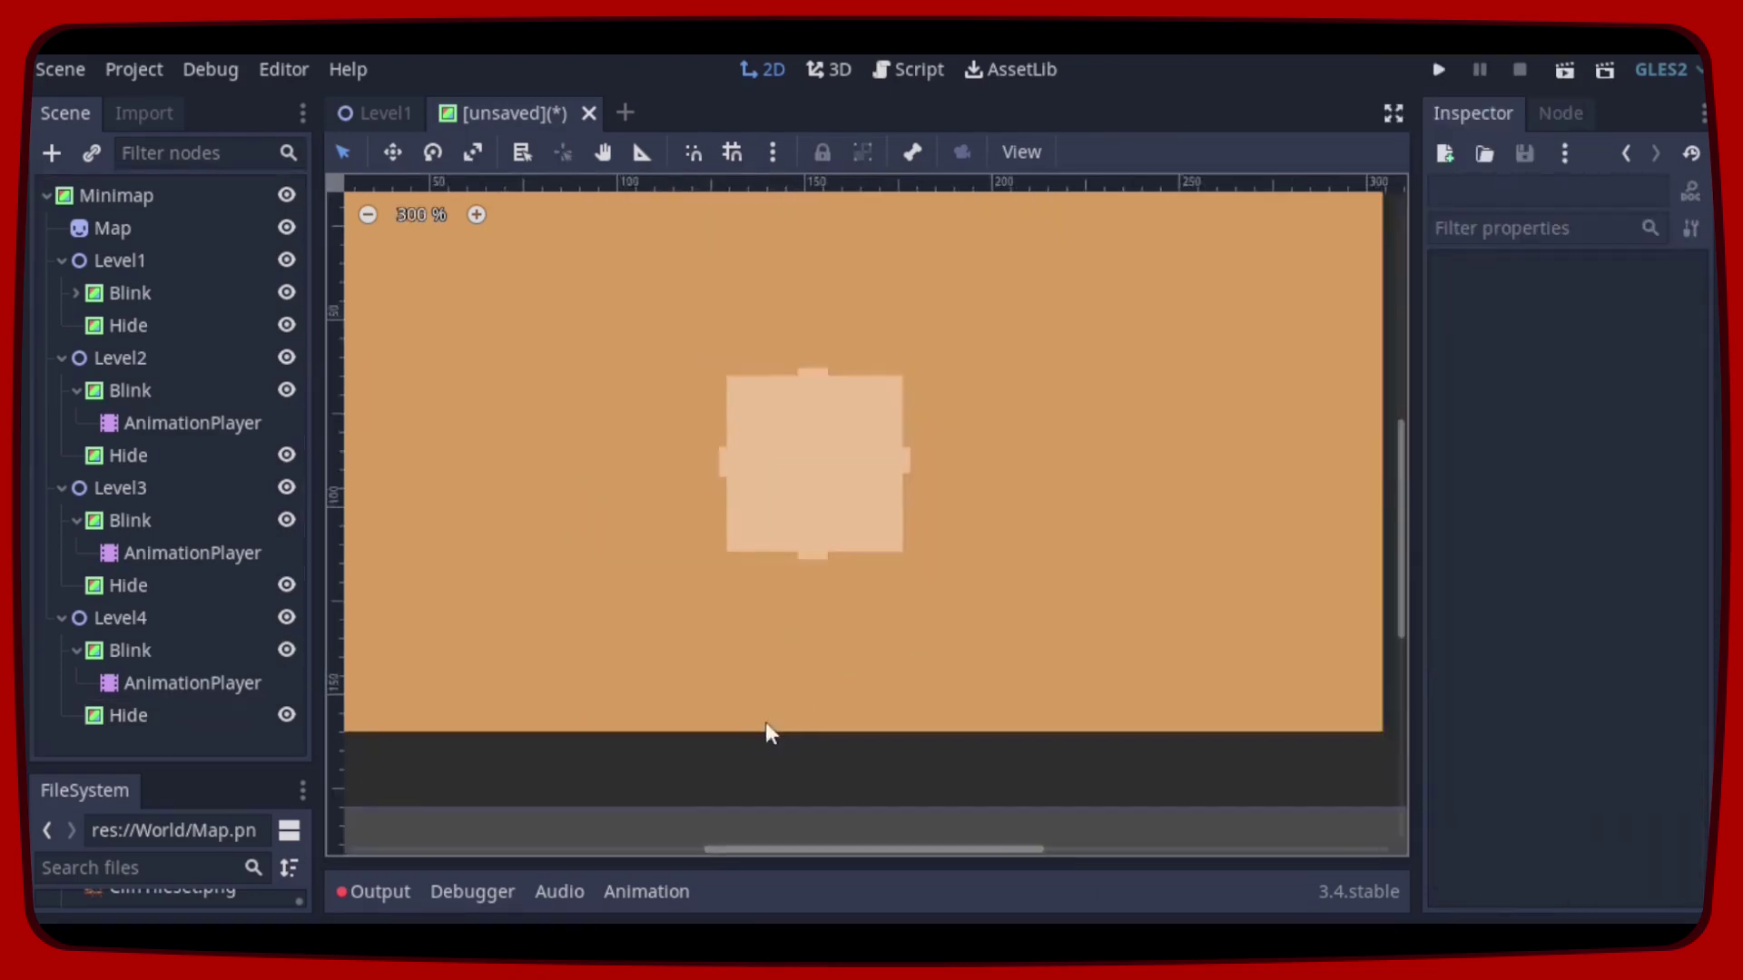
pyautogui.scroll(2, 773, 524)
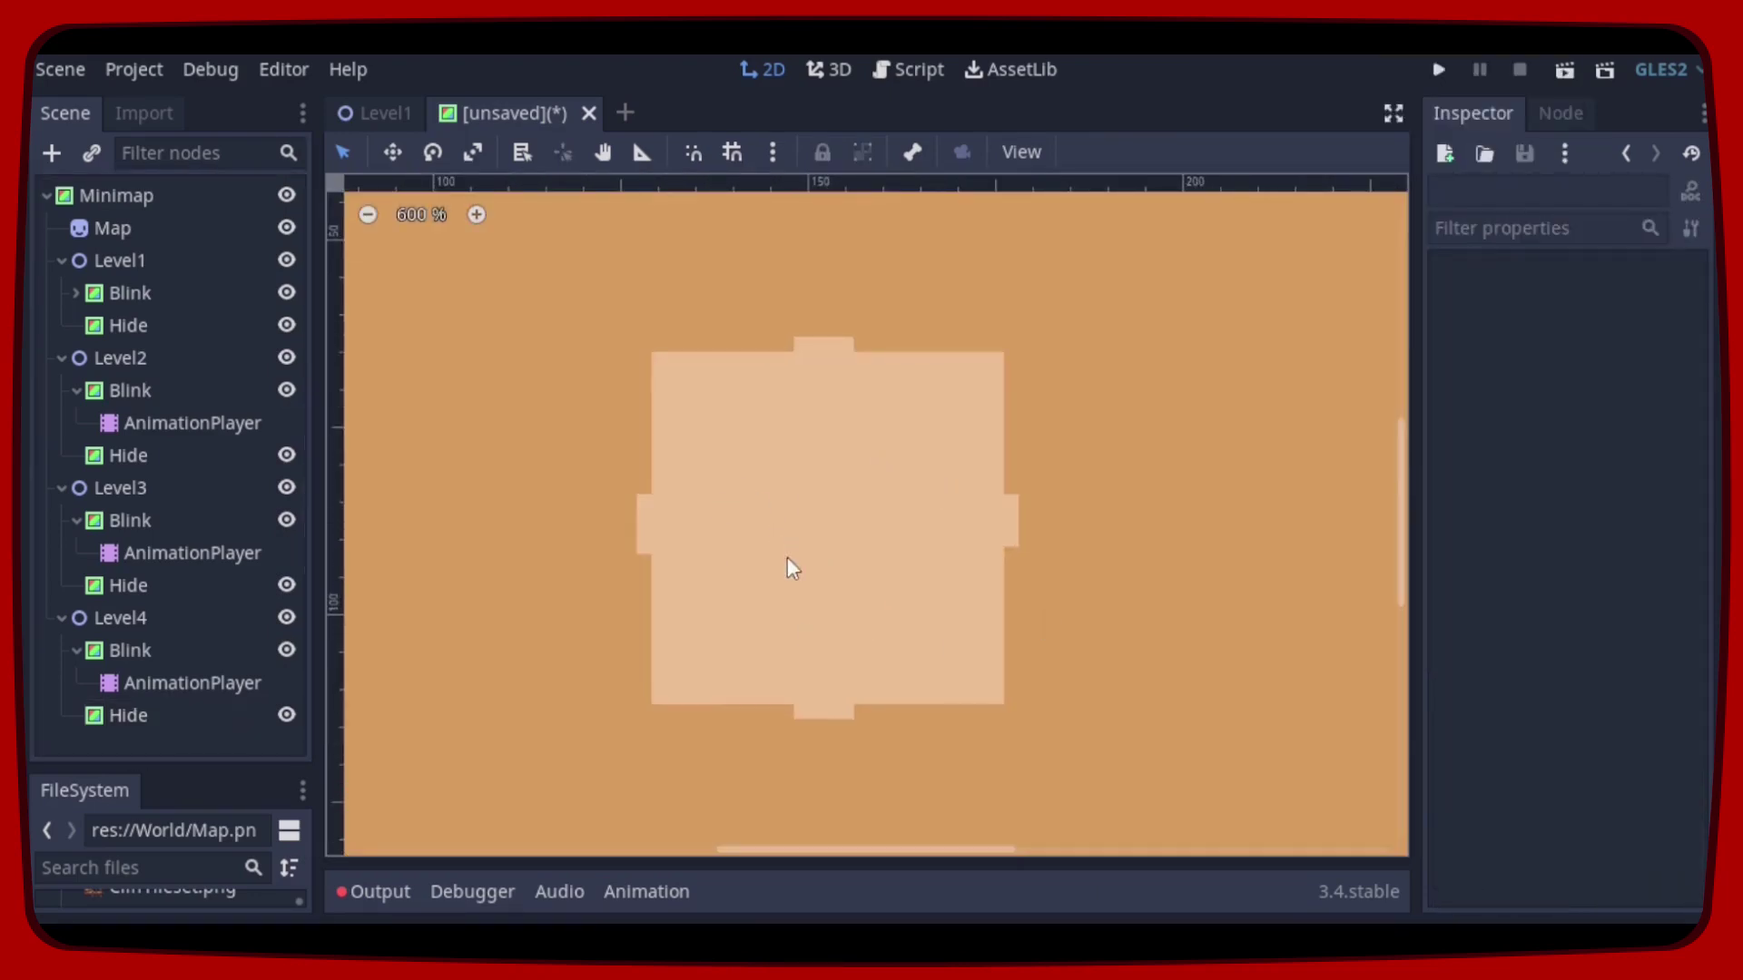
# Step: Duplicate Level4 and rename the new Level5 node to Central
pyautogui.click(115, 618)
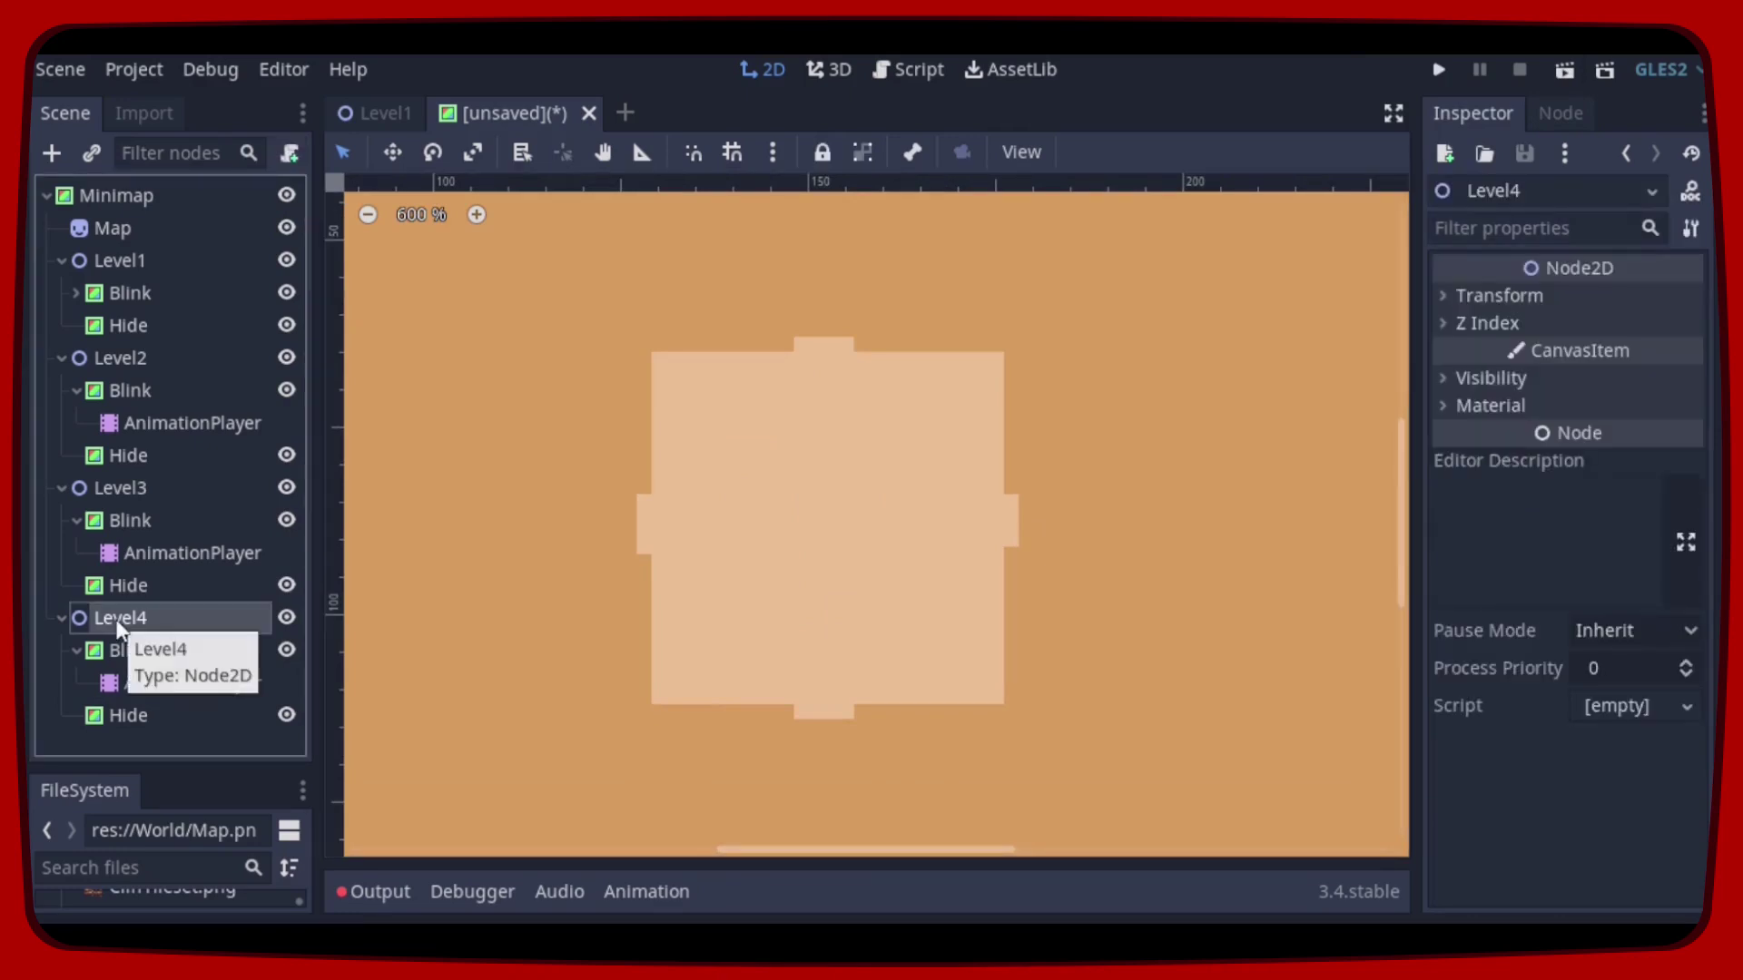
pyautogui.hotkey('ctrl', 'd')
pyautogui.scroll(-2, 143, 569)
pyautogui.scroll(-1, 152, 668)
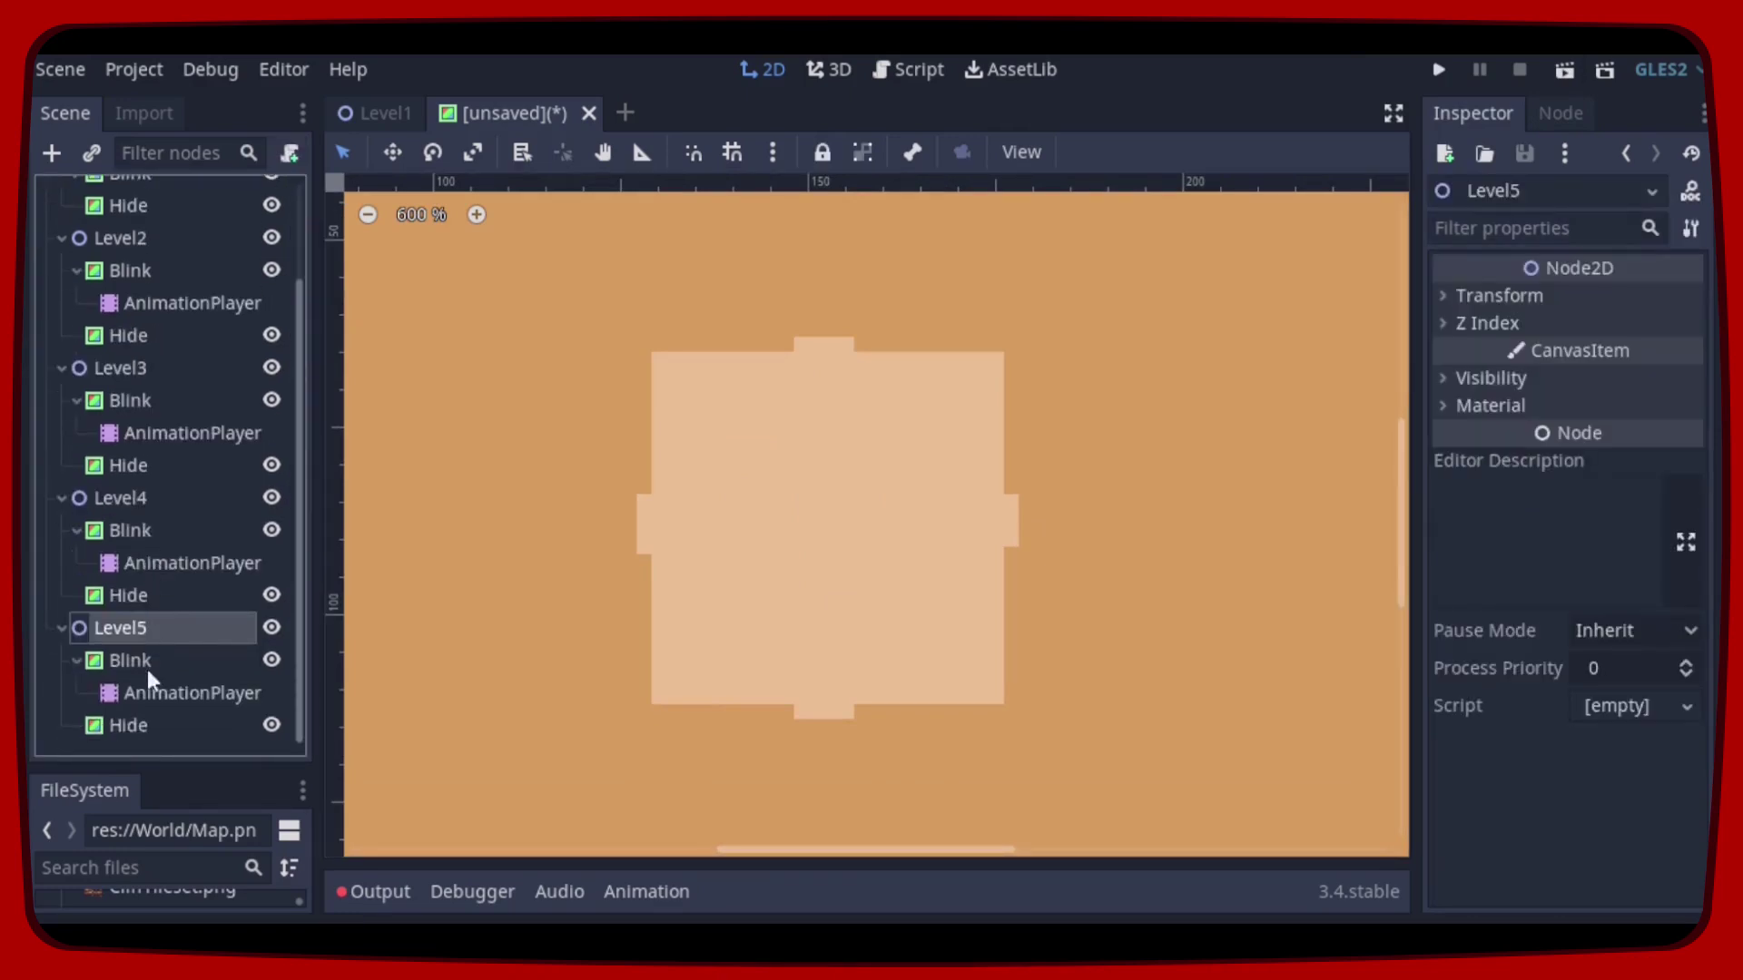
pyautogui.doubleClick(185, 627)
pyautogui.write('C')
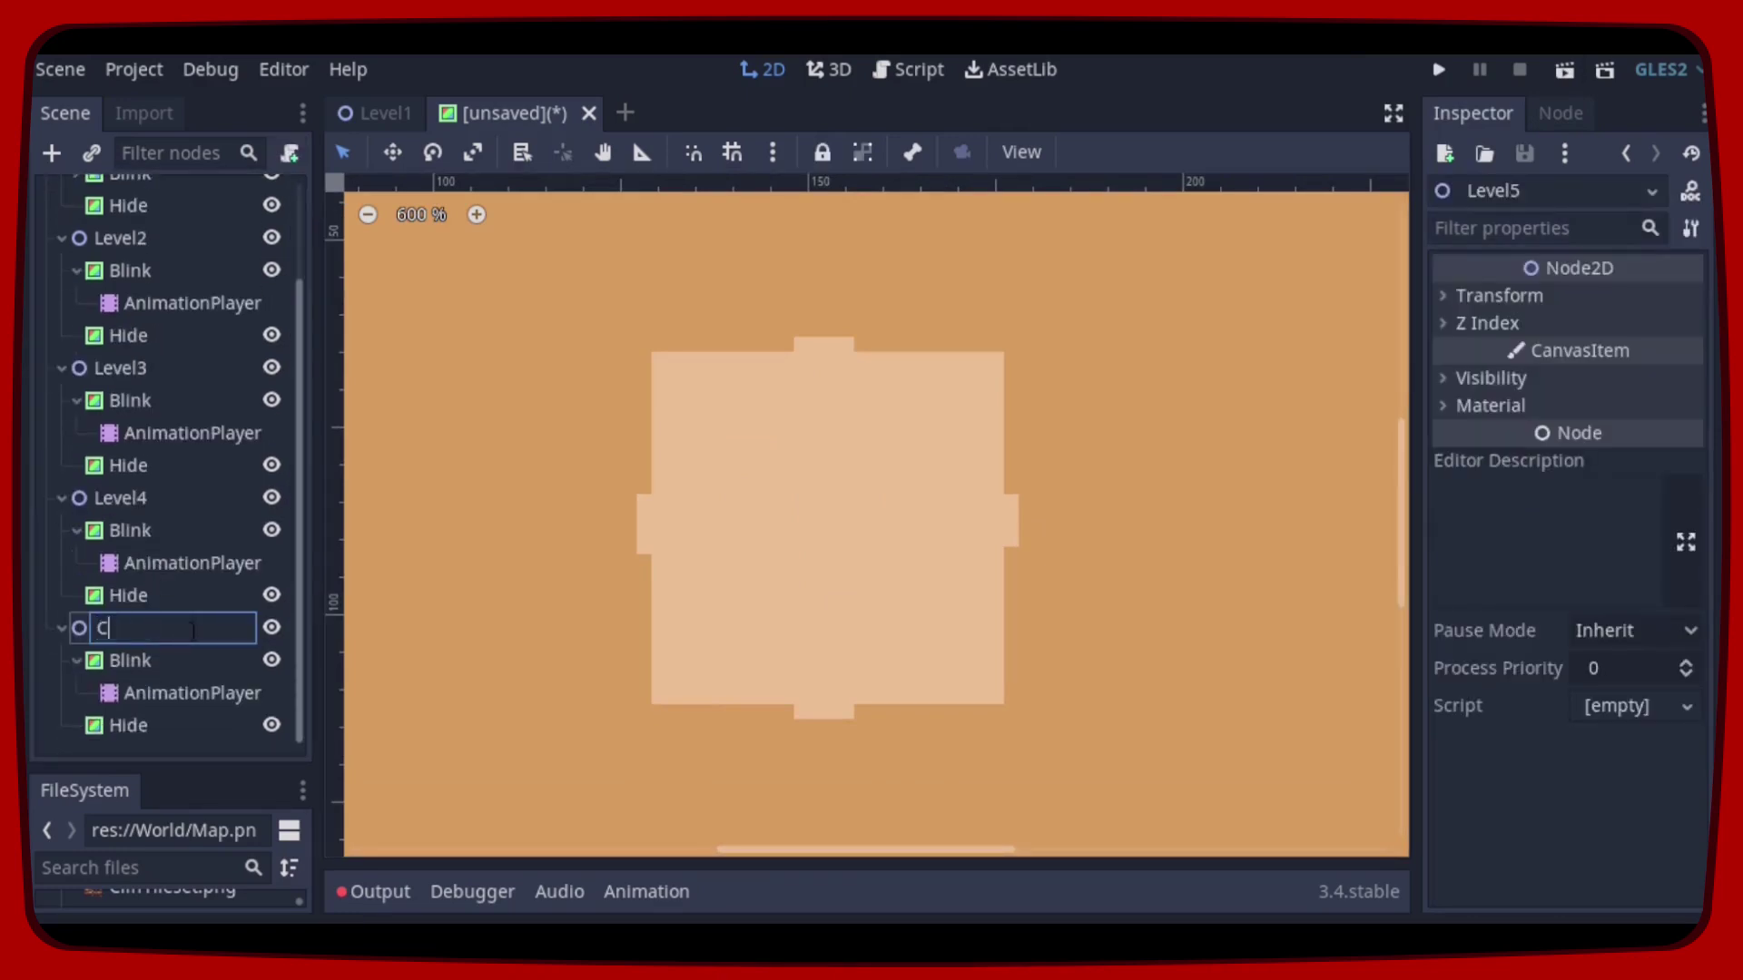
pyautogui.write('entral')
pyautogui.press('Return')
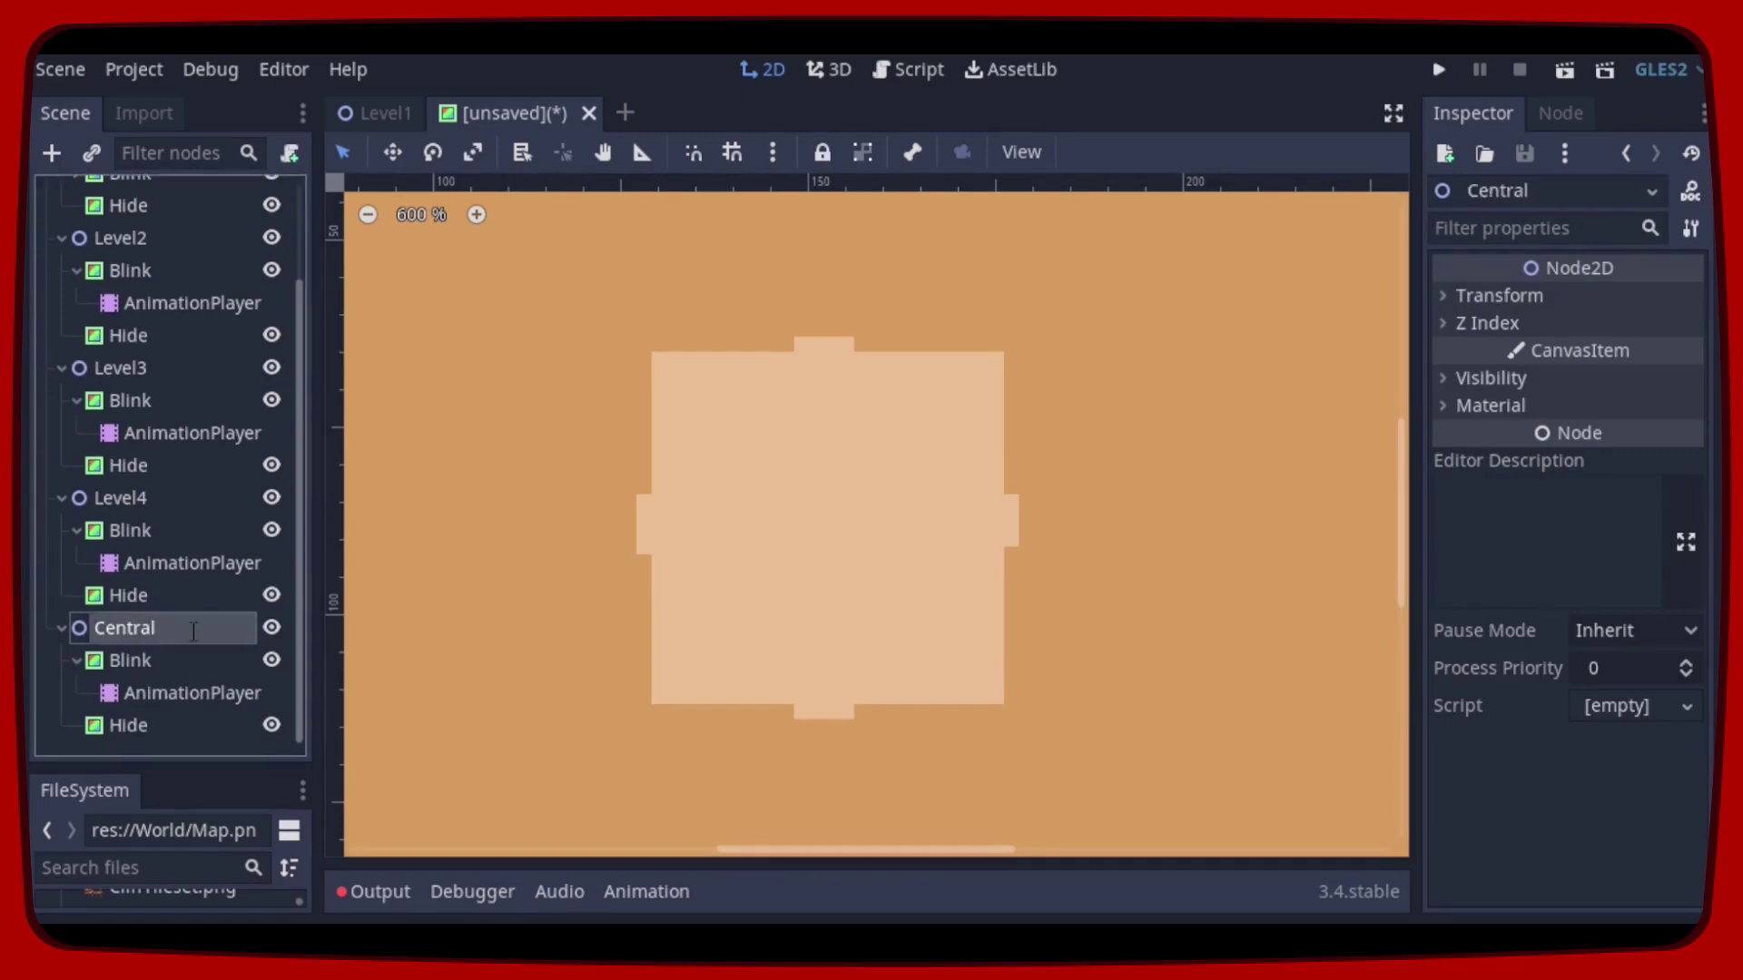
# Step: Move Central's Blink rectangle onto the central room and stretch its bottom edge down
pyautogui.click(154, 661)
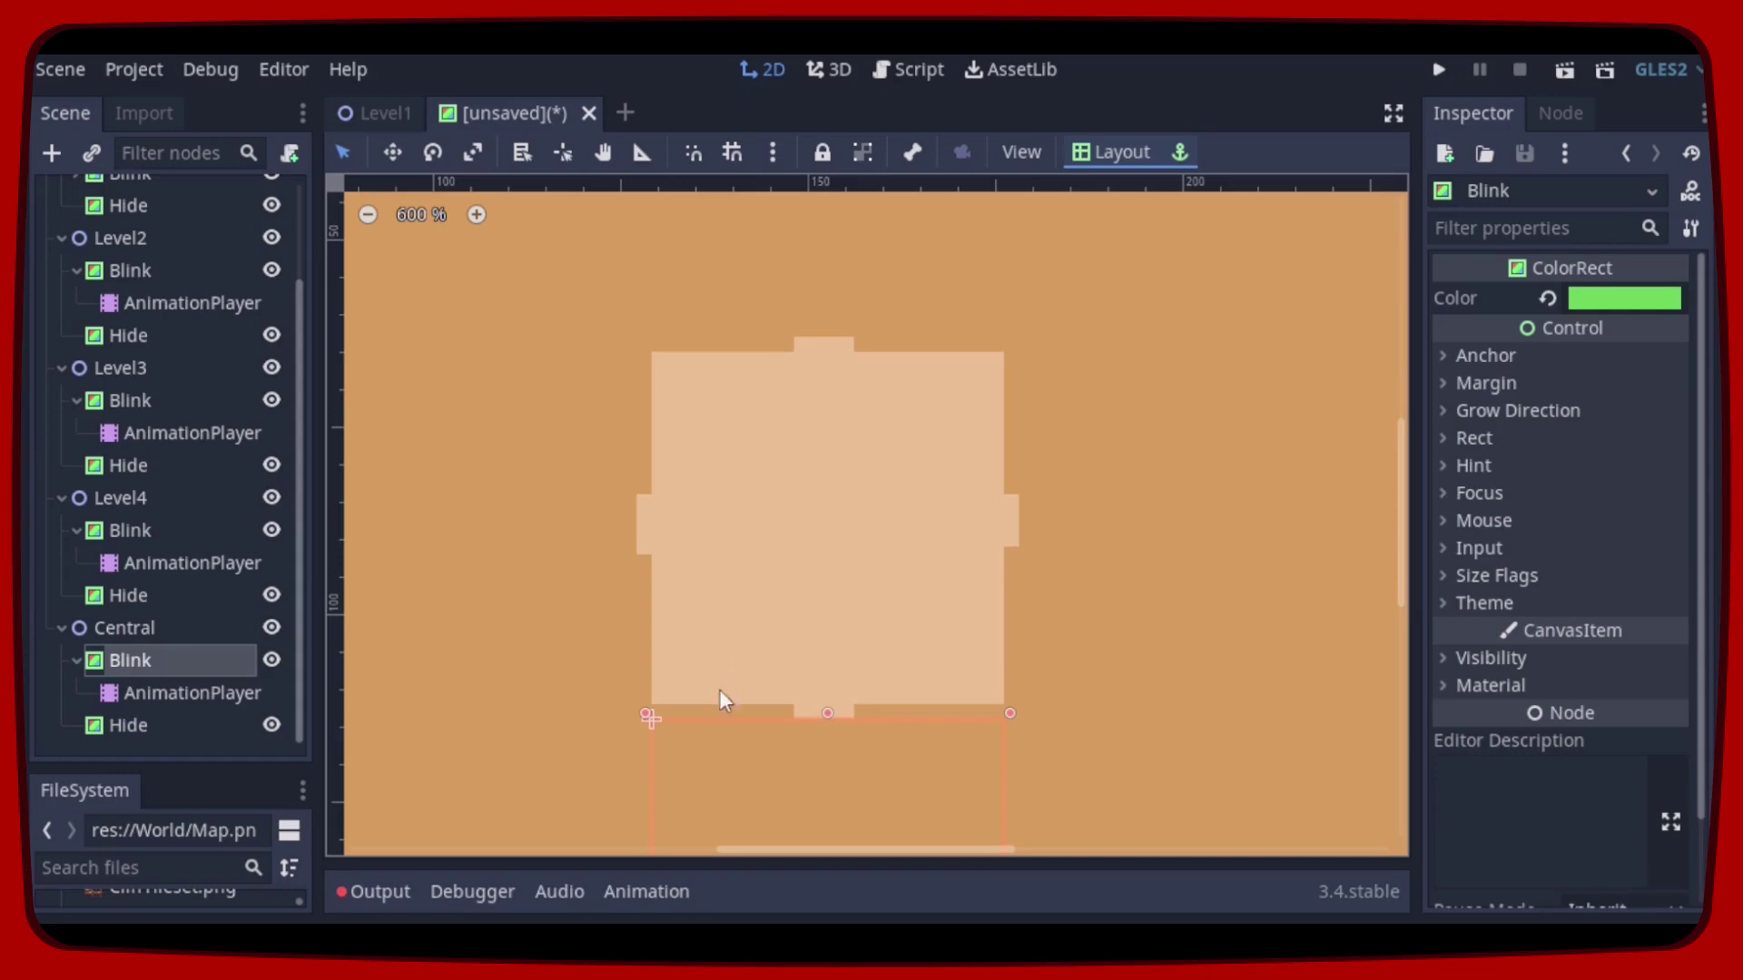
pyautogui.moveTo(767, 732); pyautogui.dragTo(757, 398)
pyautogui.moveTo(825, 671); pyautogui.dragTo(827, 708)
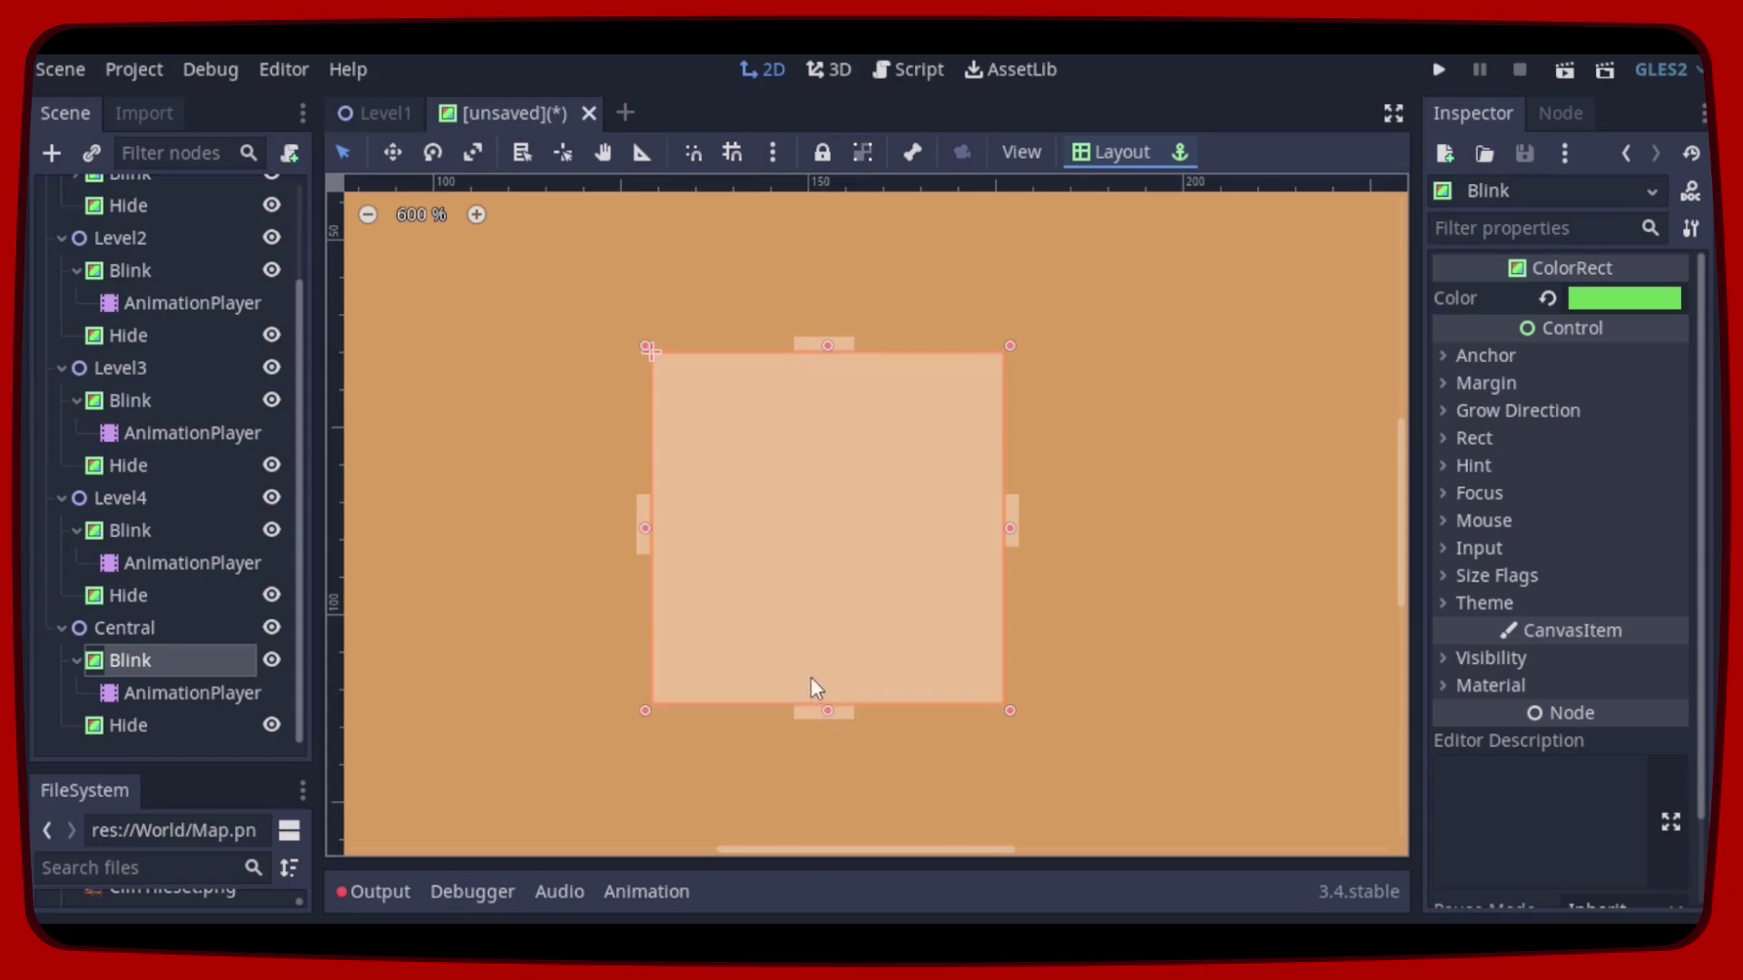
# Step: Fit Central's Hide rectangle over all four edges of the room, then make it fully opaque
pyautogui.click(139, 724)
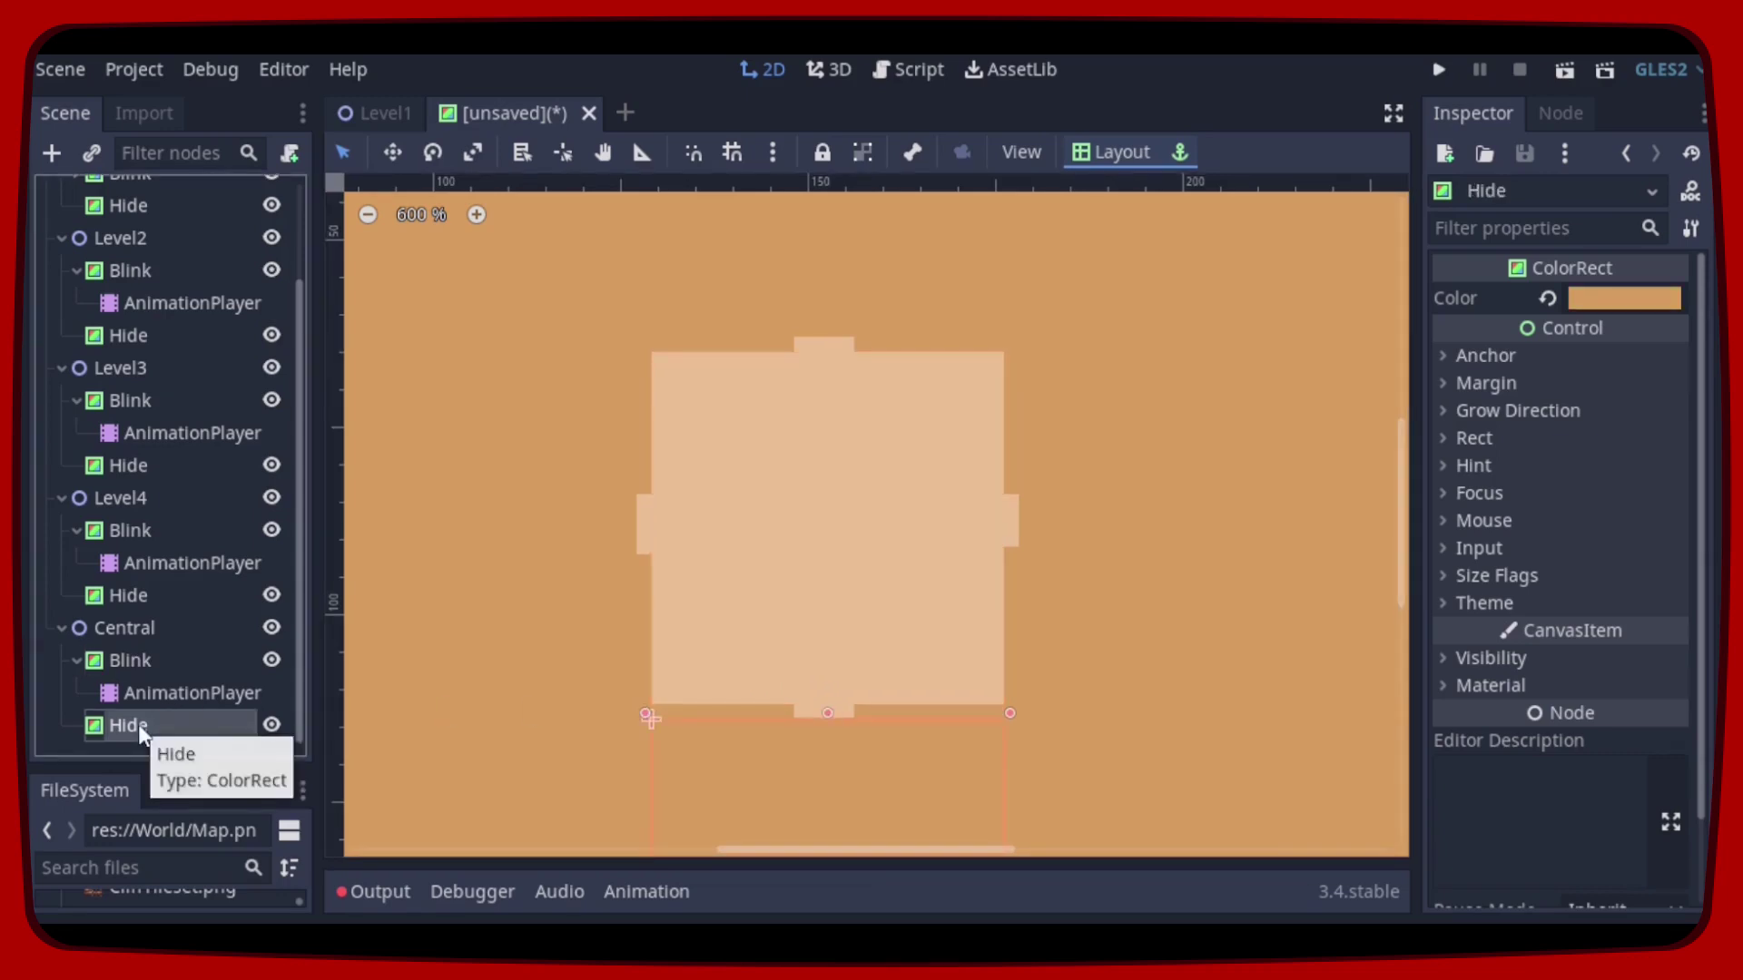
pyautogui.moveTo(809, 762); pyautogui.dragTo(812, 414)
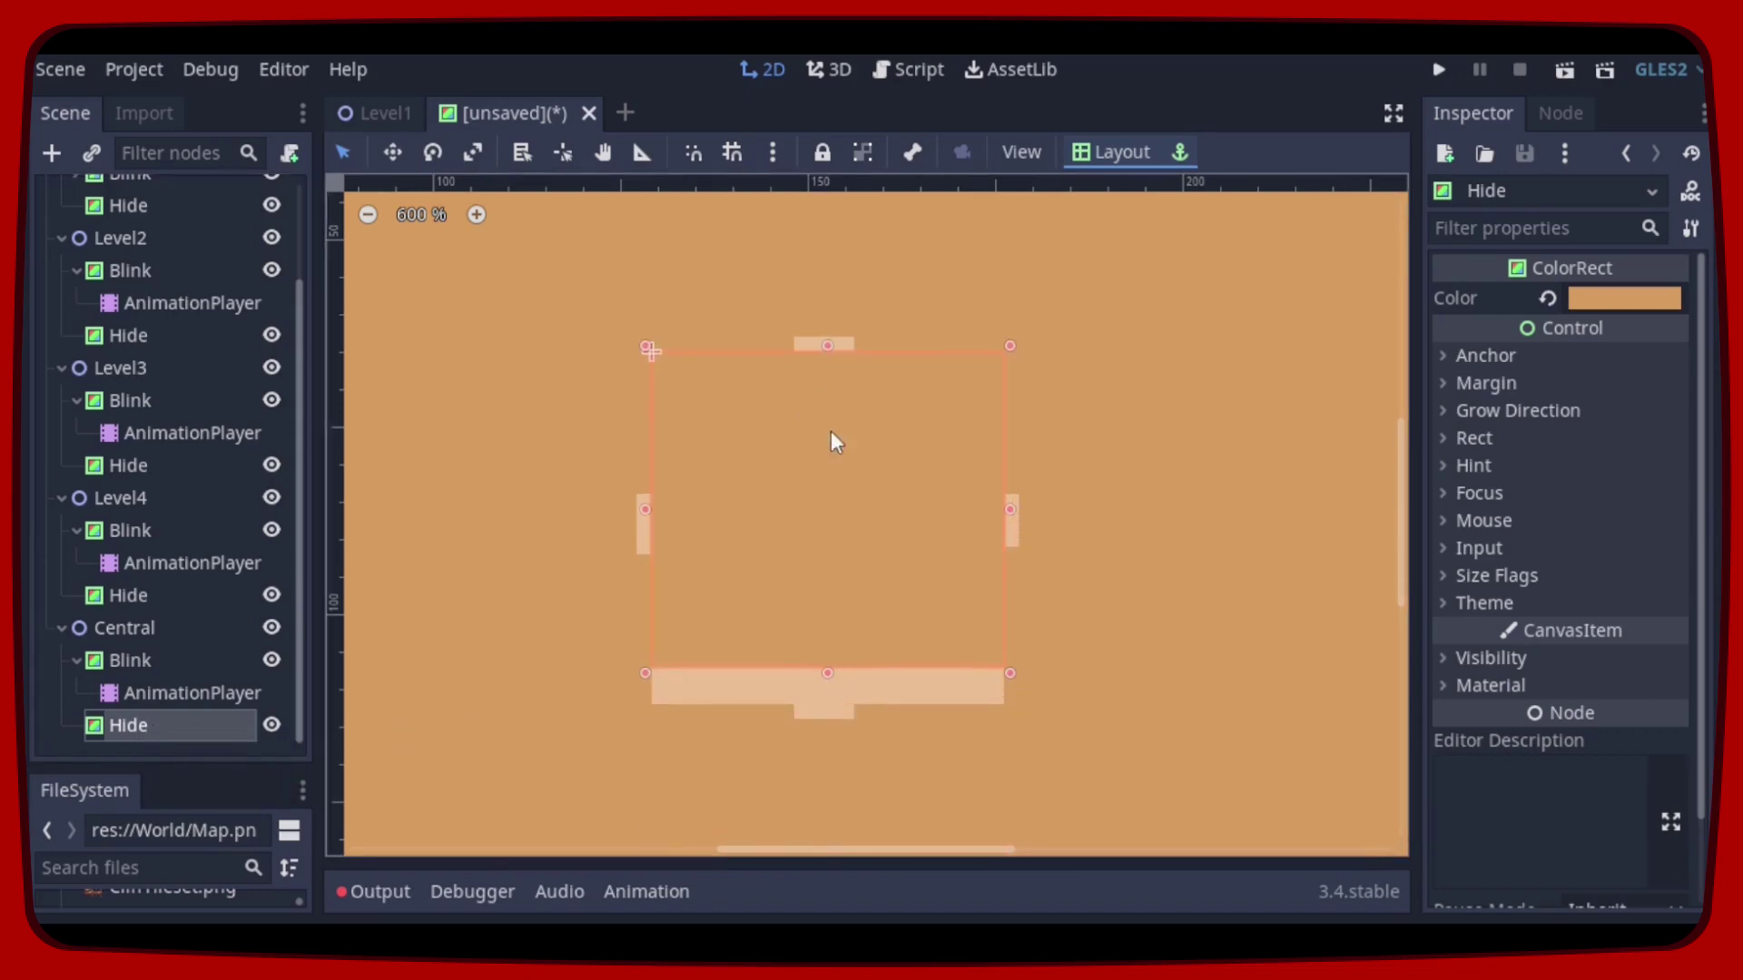
pyautogui.click(1619, 300)
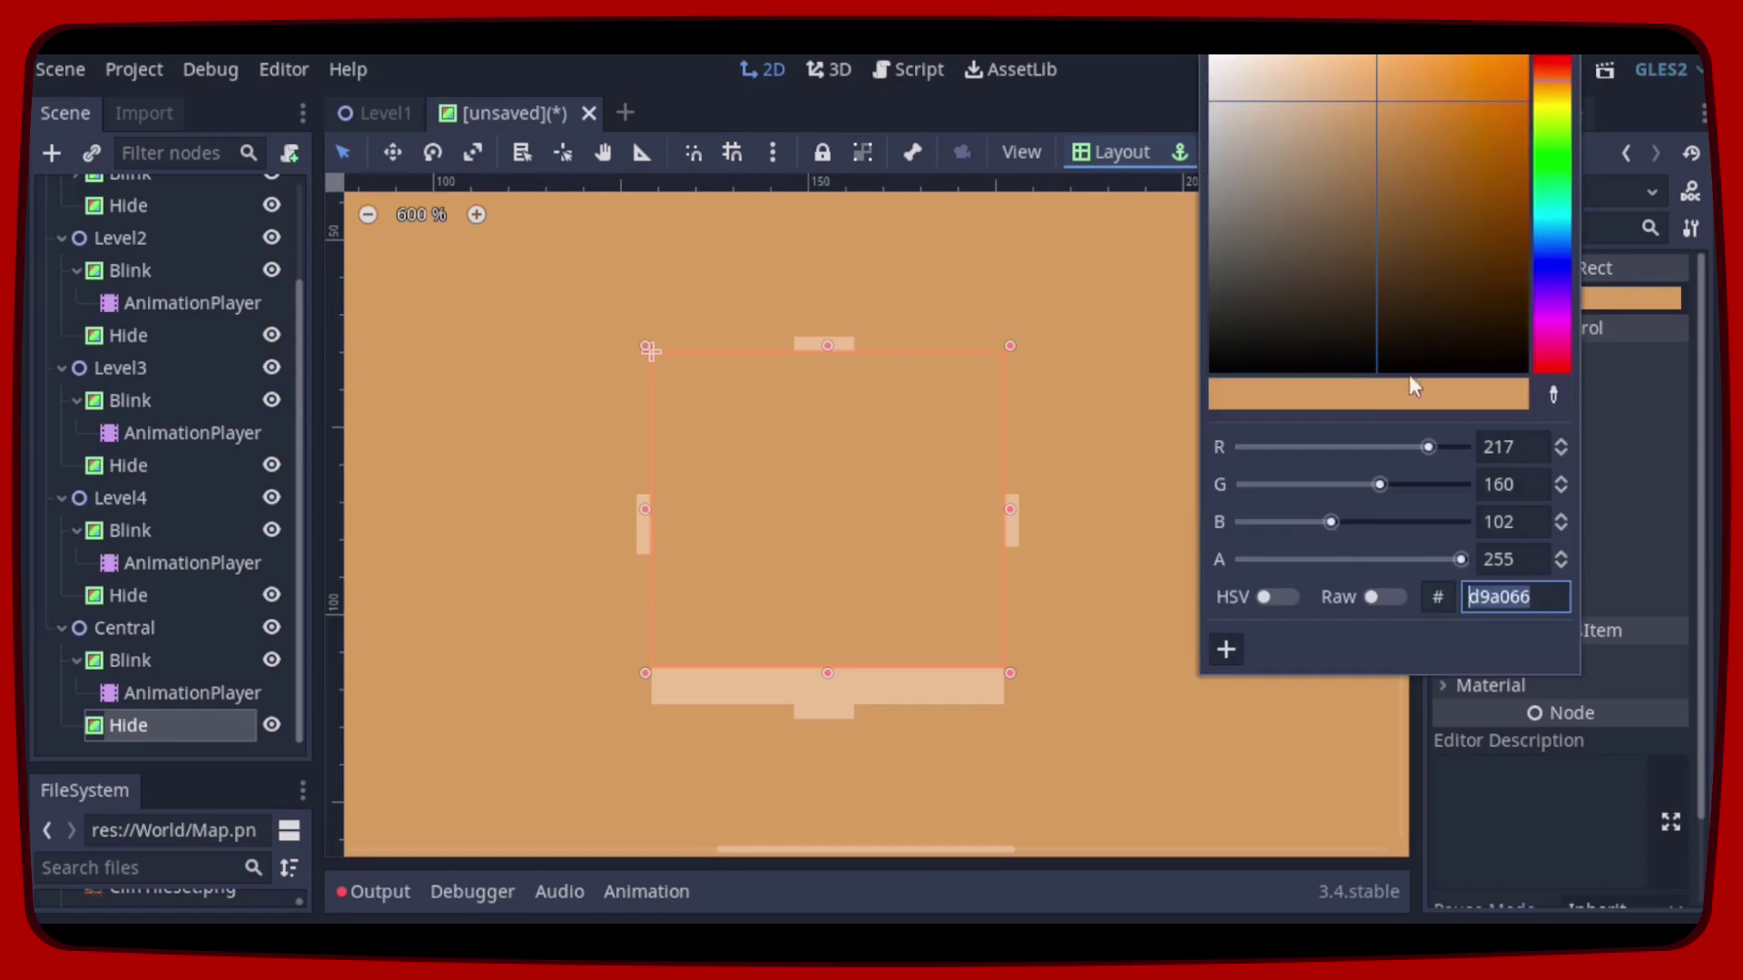
pyautogui.click(1306, 558)
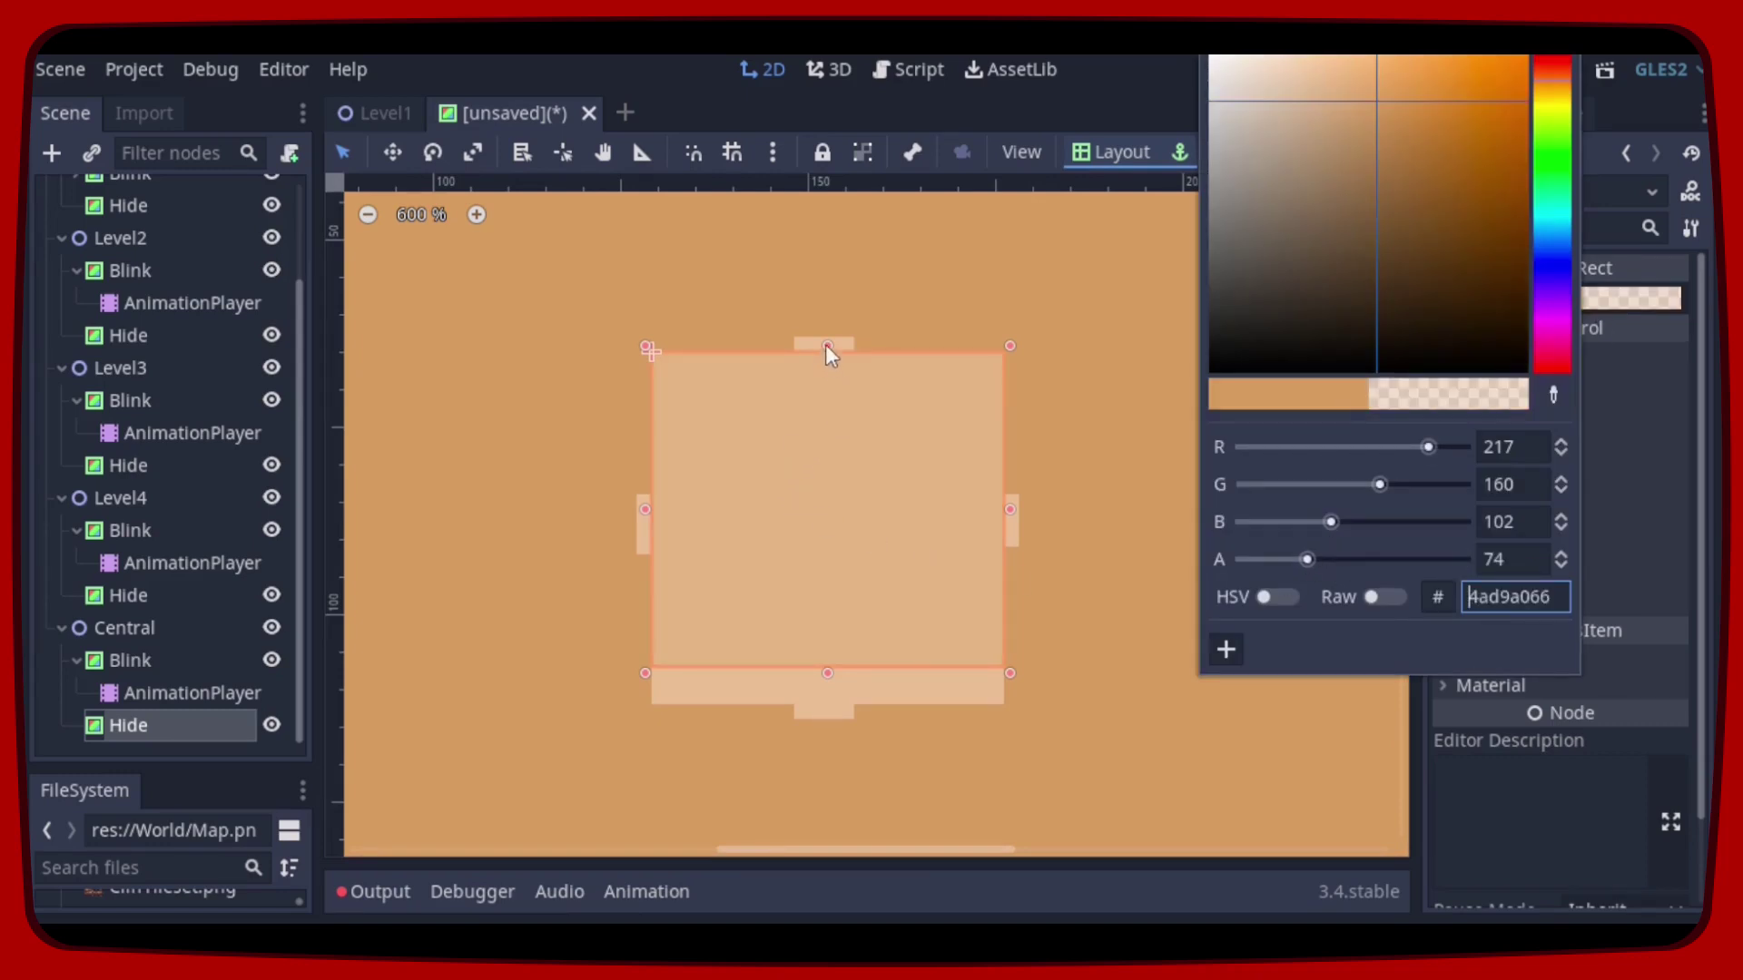
pyautogui.click(825, 344)
pyautogui.moveTo(826, 347); pyautogui.dragTo(828, 331)
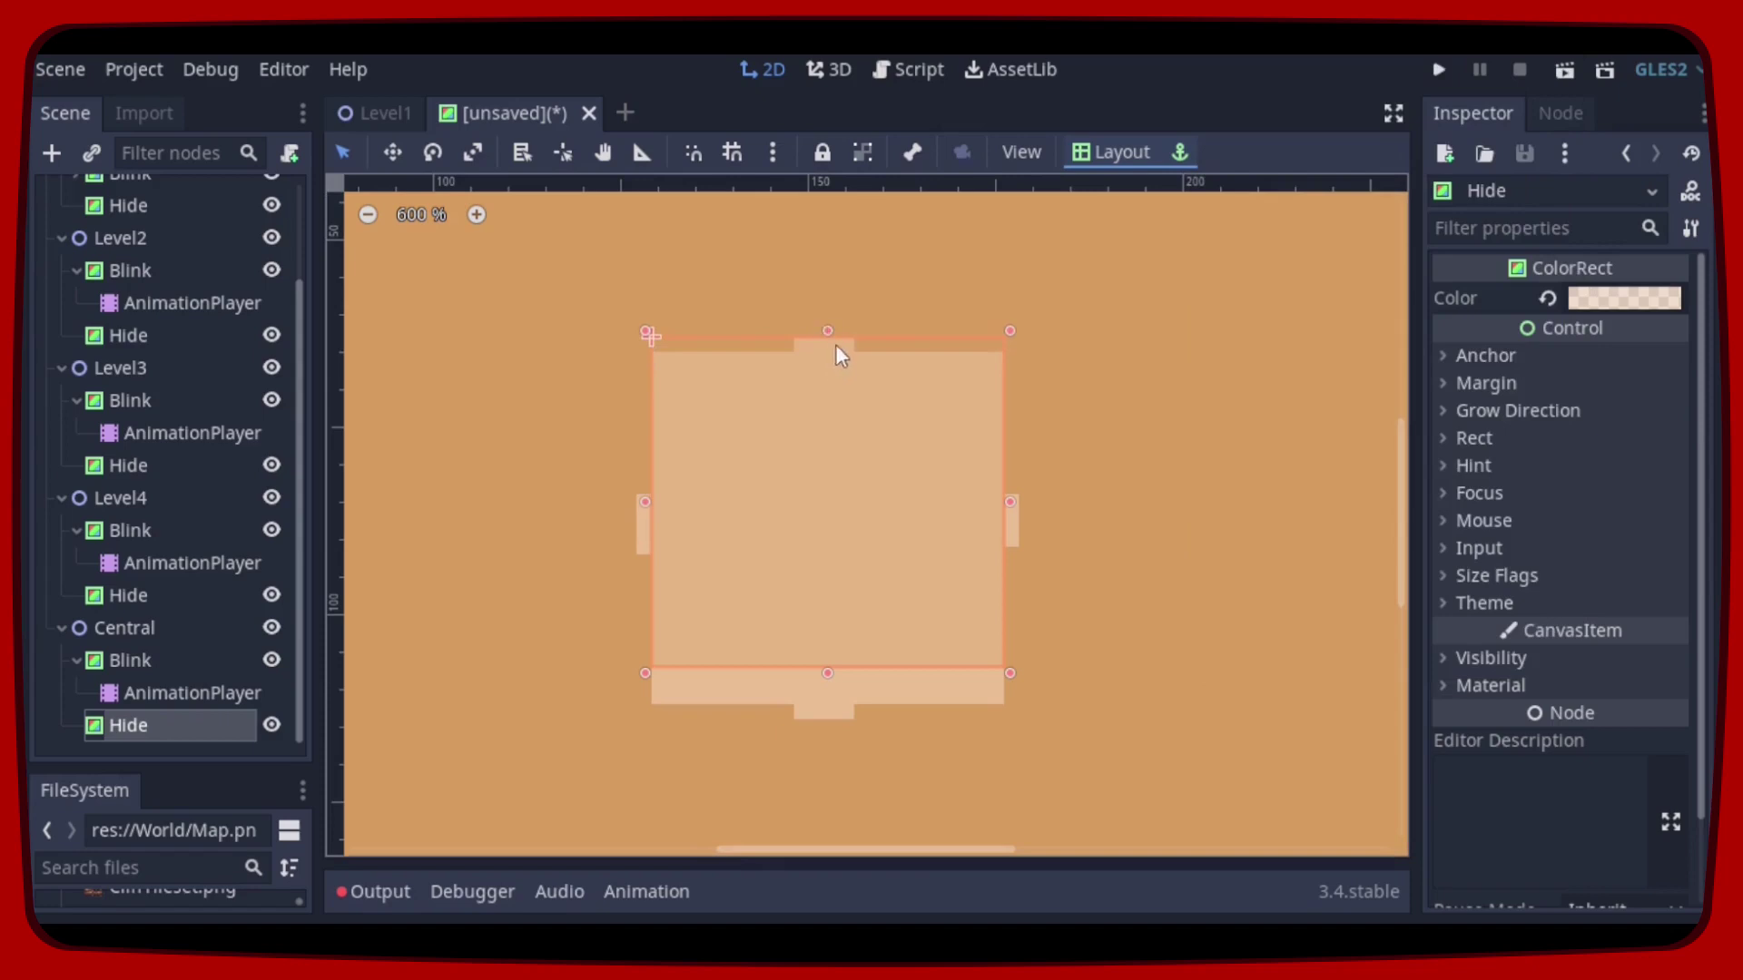
pyautogui.moveTo(1010, 503); pyautogui.dragTo(1023, 511)
pyautogui.moveTo(835, 674); pyautogui.dragTo(834, 724)
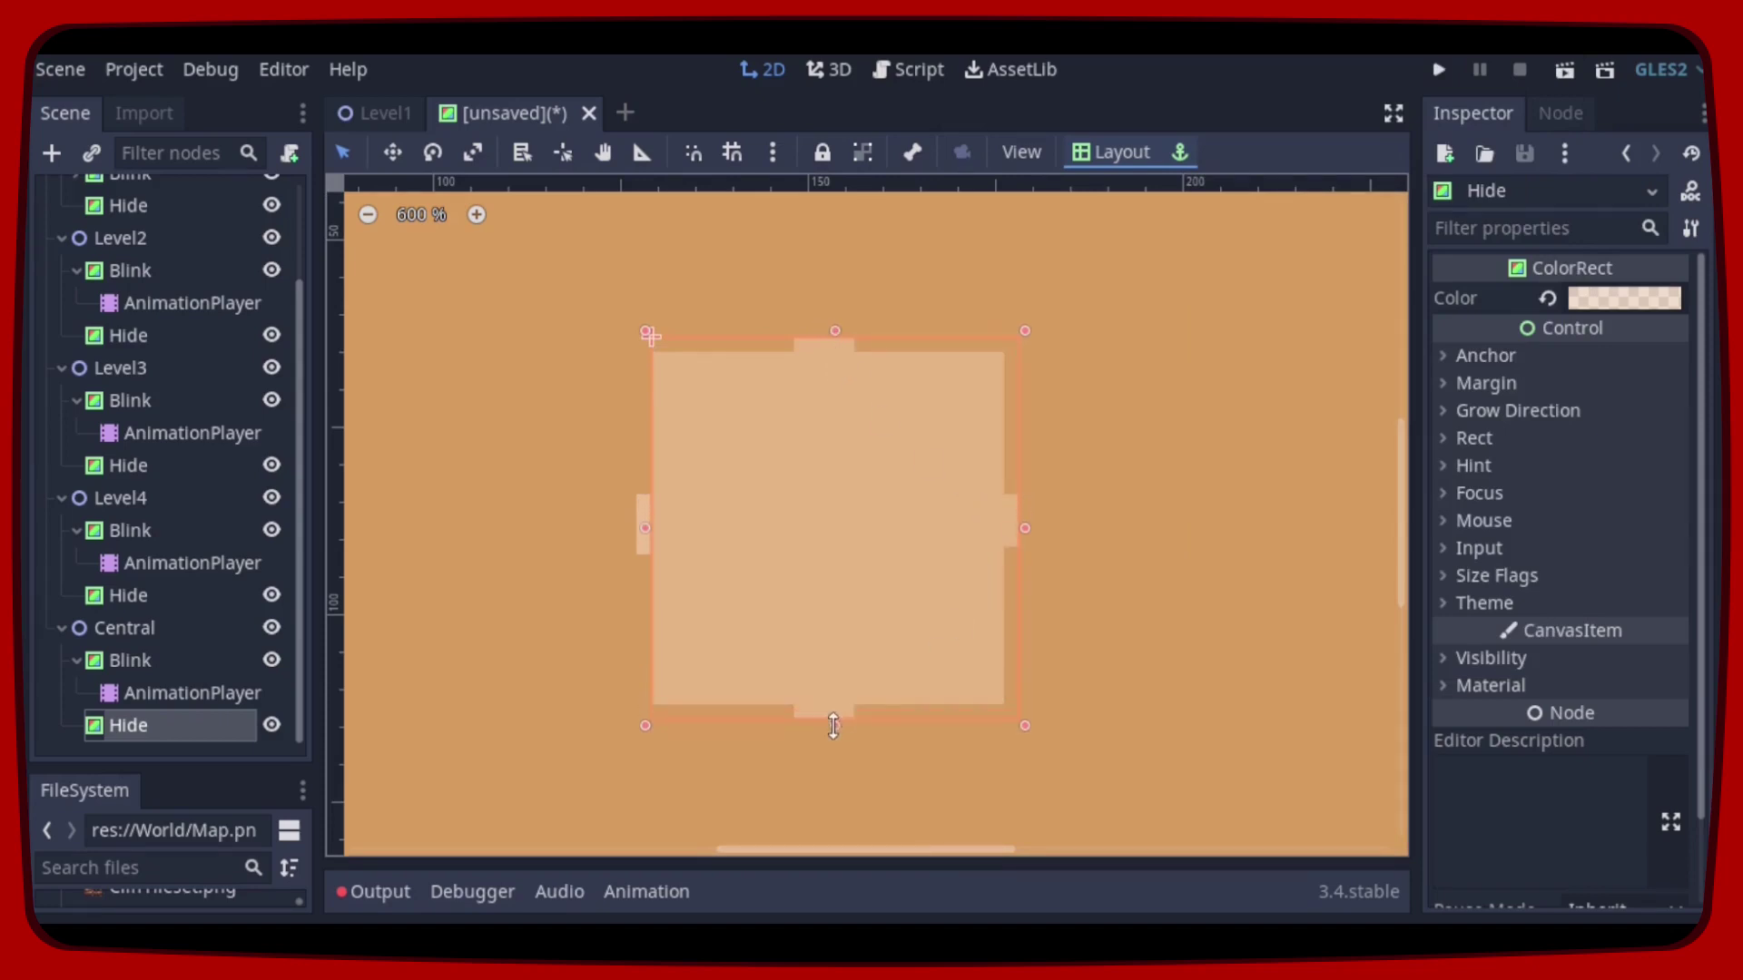
pyautogui.moveTo(640, 529); pyautogui.dragTo(631, 529)
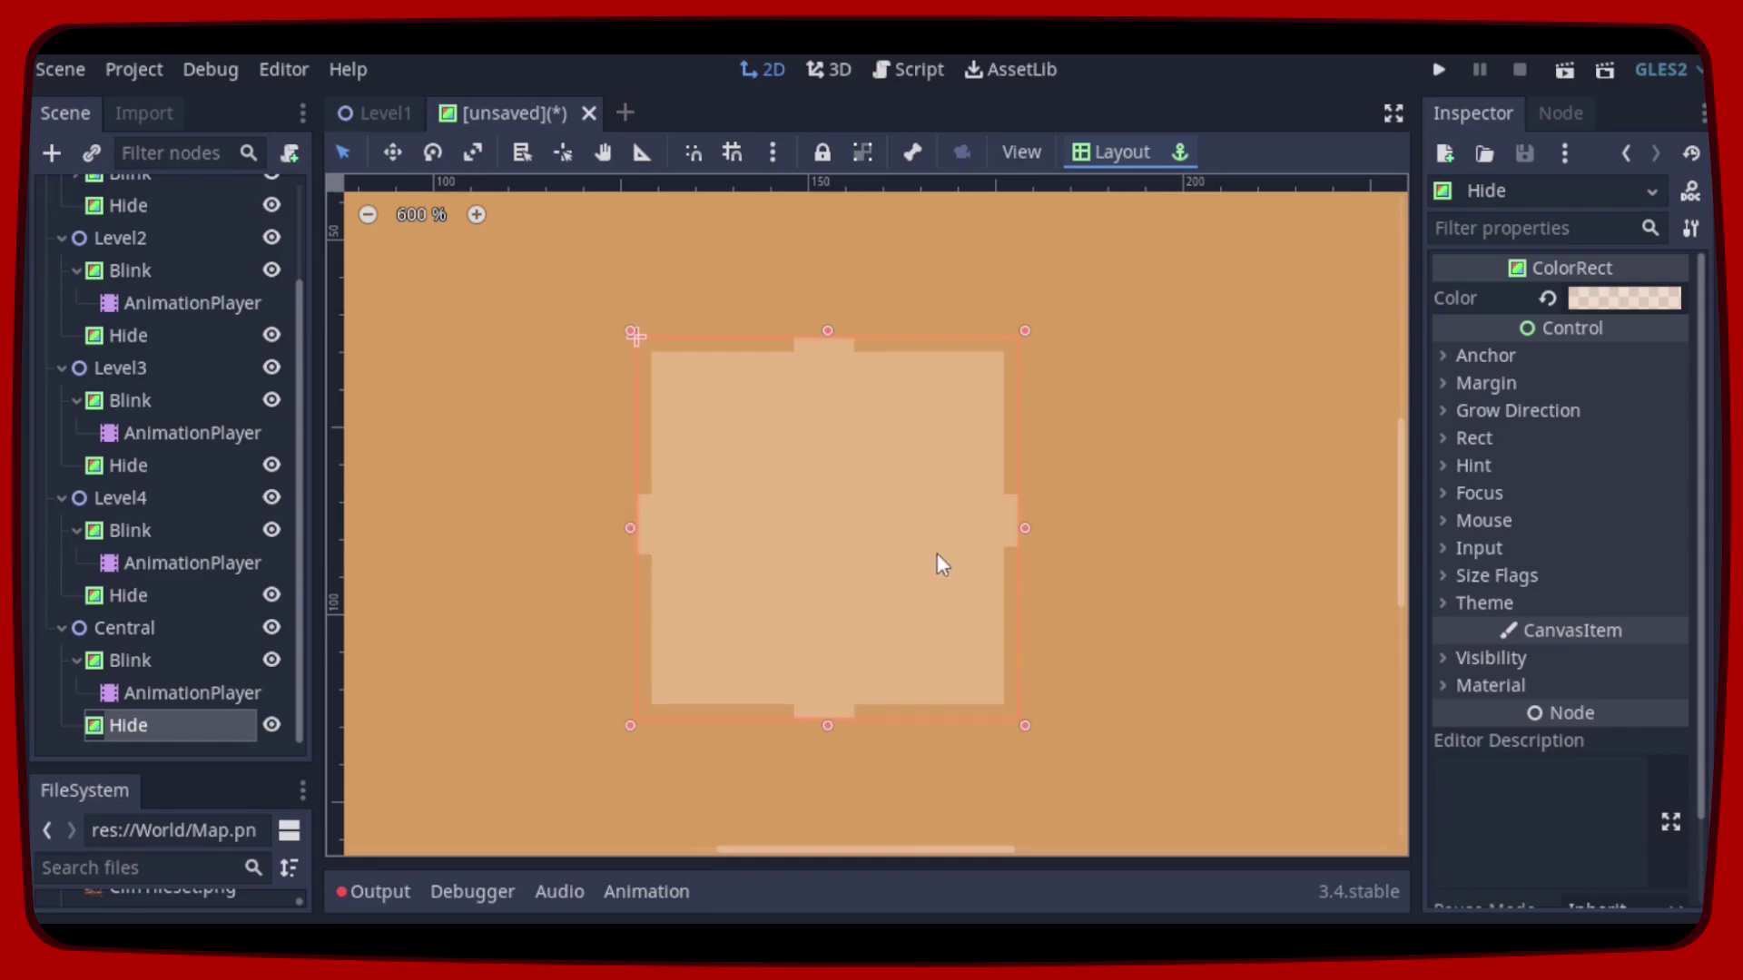
pyautogui.click(1605, 297)
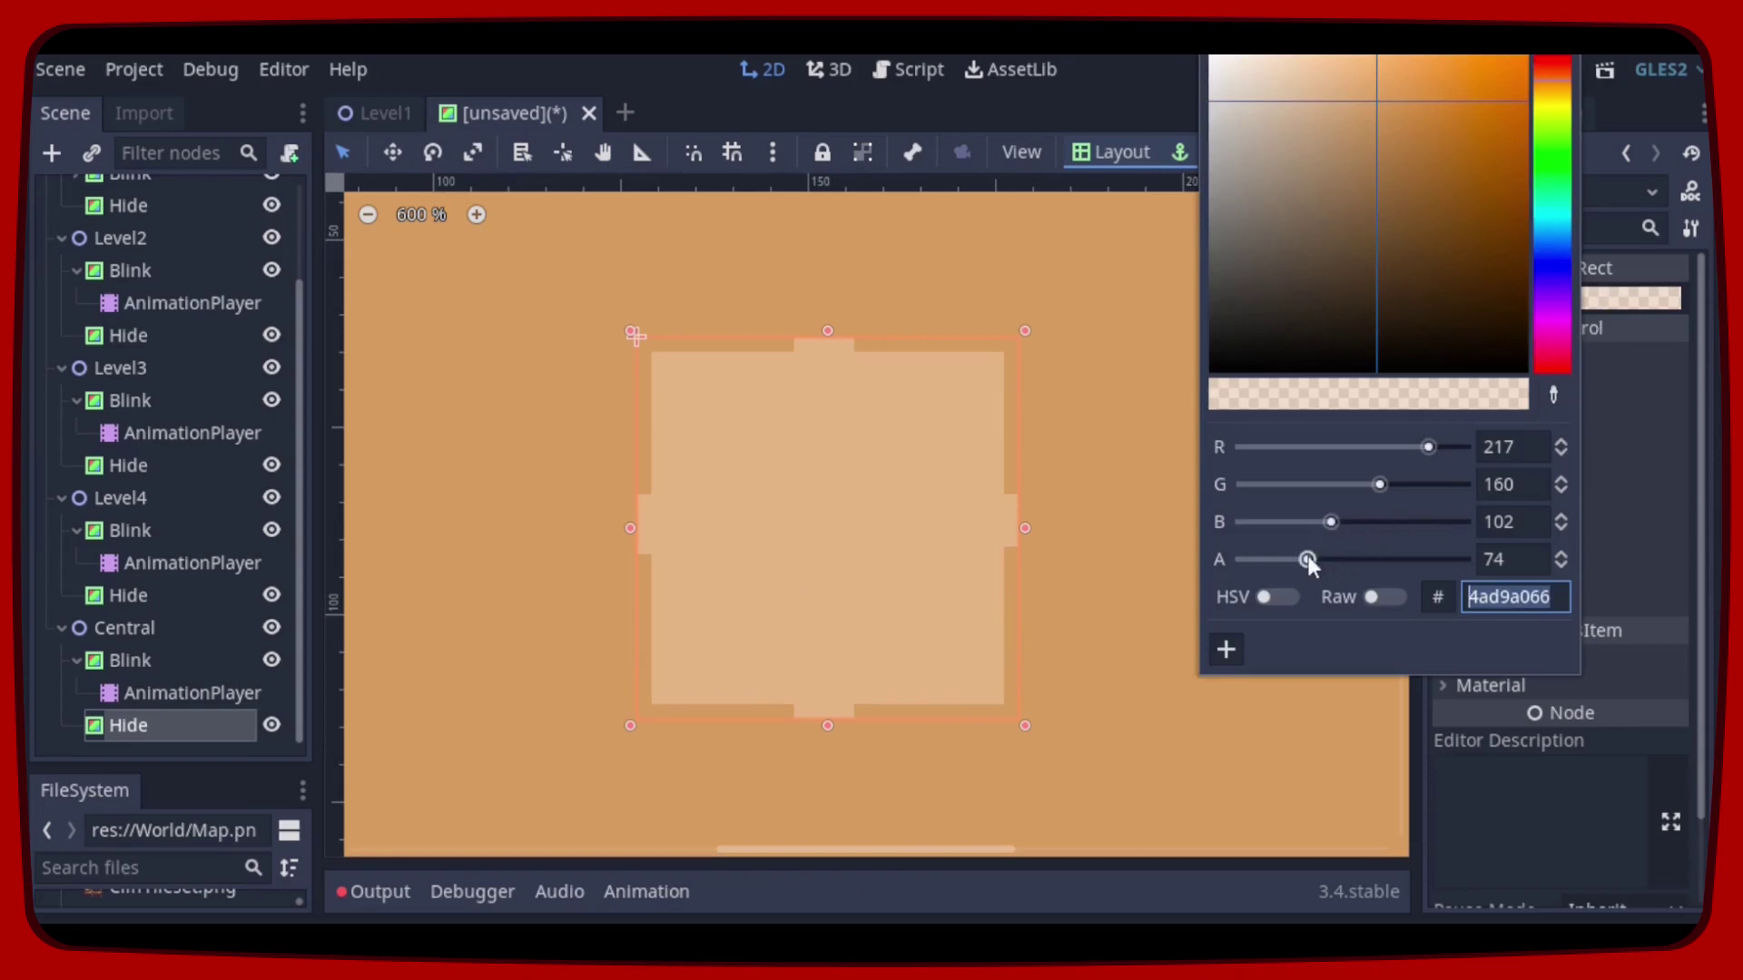
pyautogui.moveTo(1308, 558); pyautogui.dragTo(1486, 564)
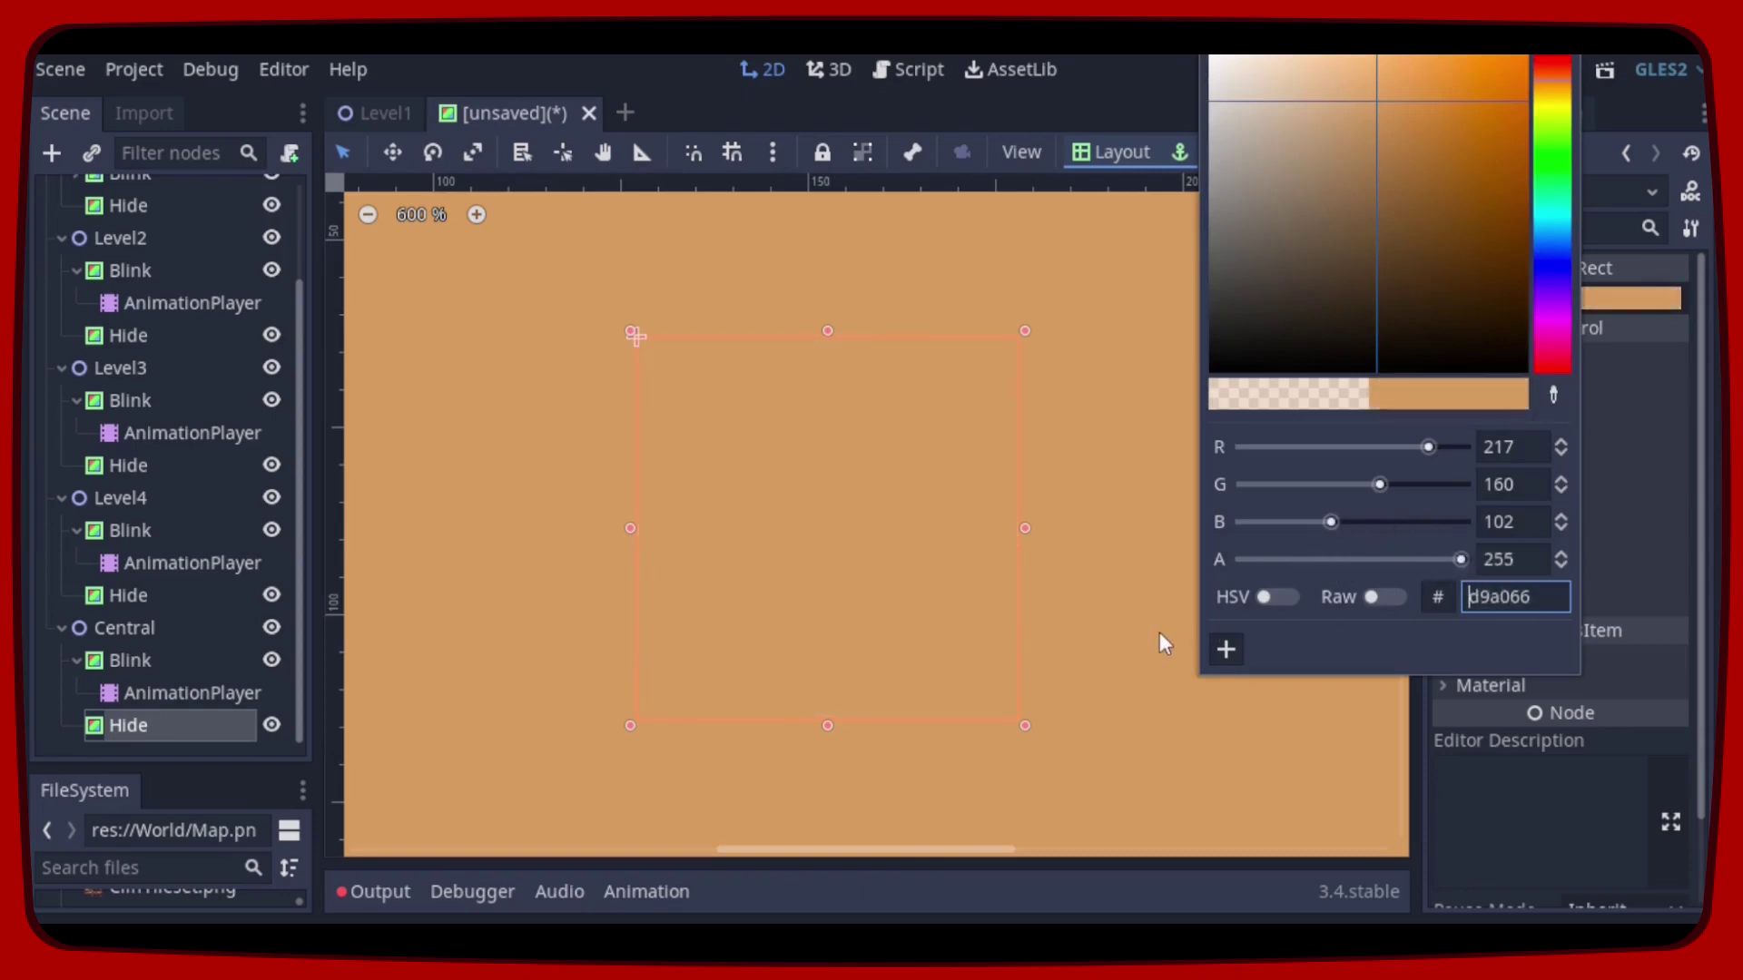
# Step: Enable grid snap and hide the Hide covers of Central, Level4, Level3, Level2 and Level1
pyautogui.click(55, 751)
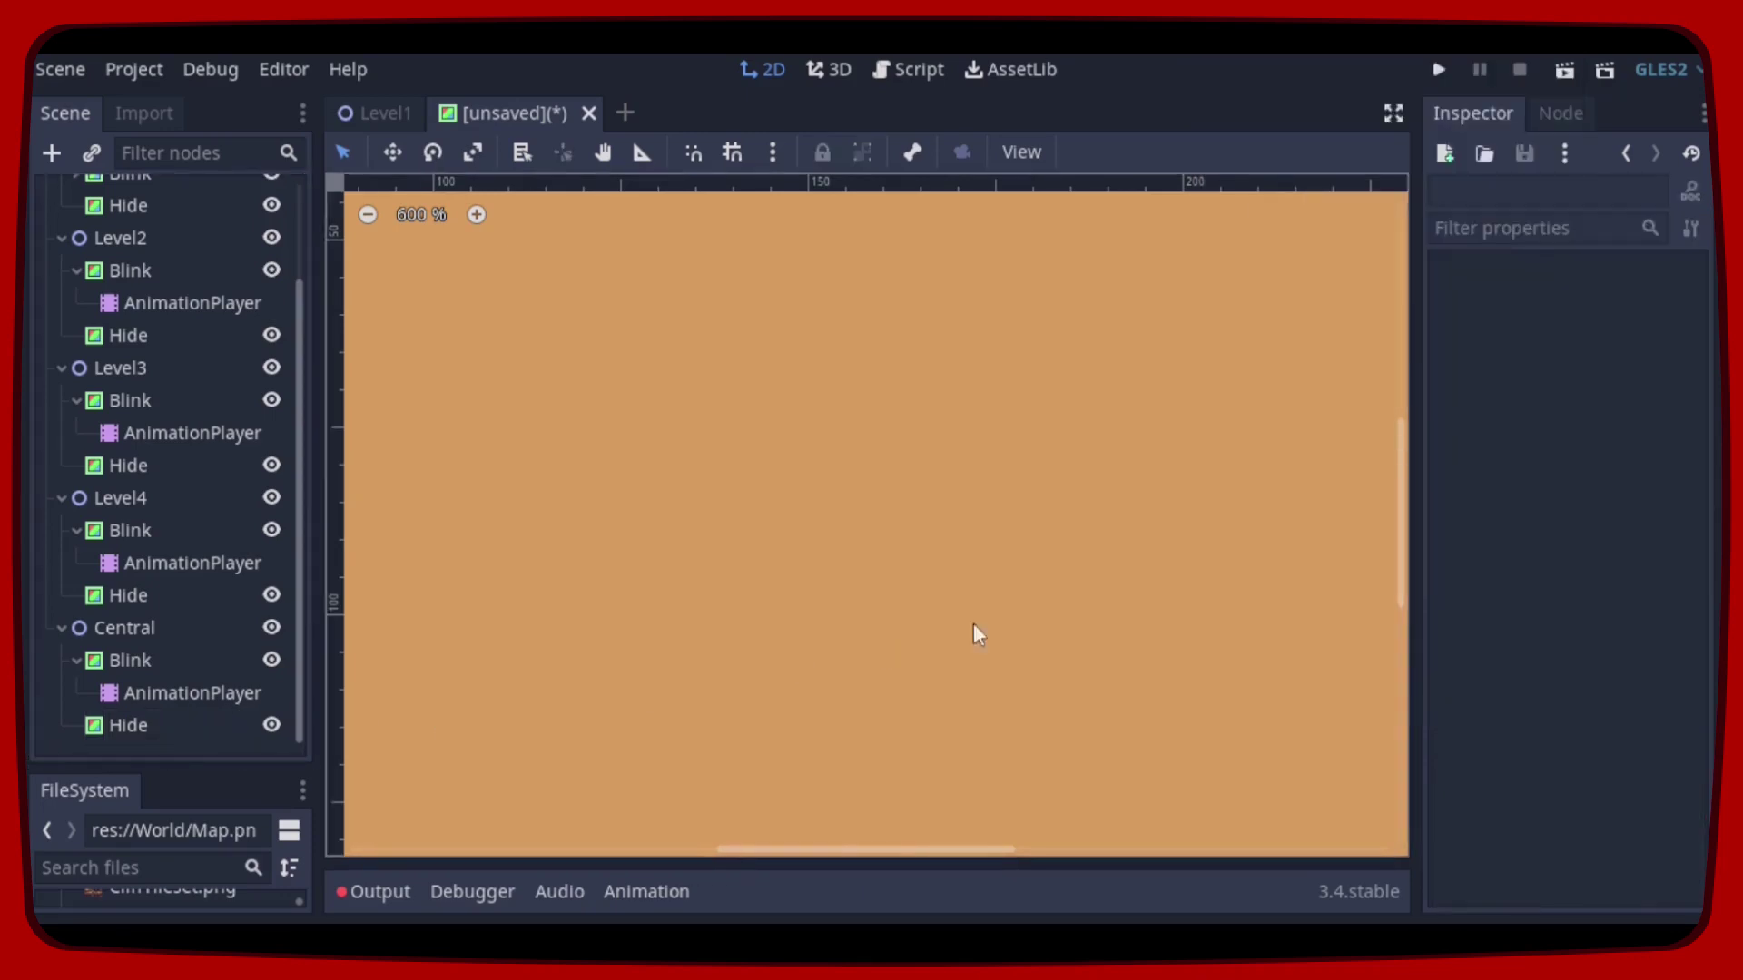
pyautogui.scroll(-5, 954, 603)
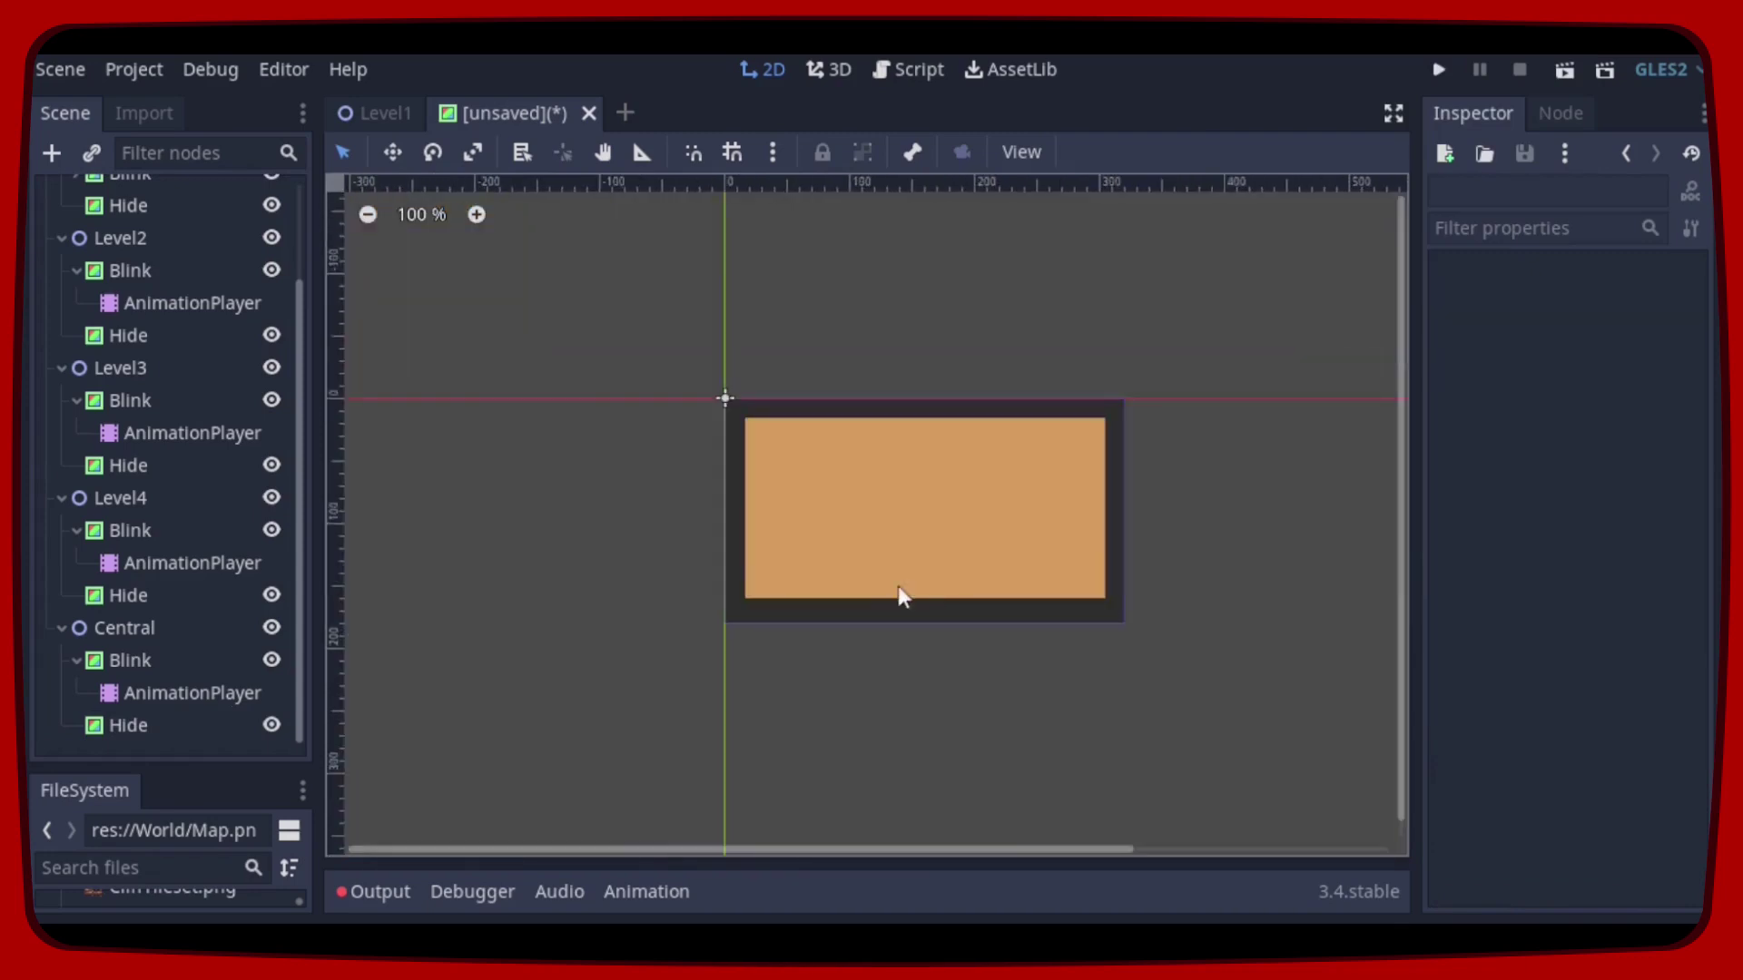
pyautogui.scroll(2, 905, 595)
pyautogui.scroll(1, 872, 559)
pyautogui.scroll(-1, 821, 564)
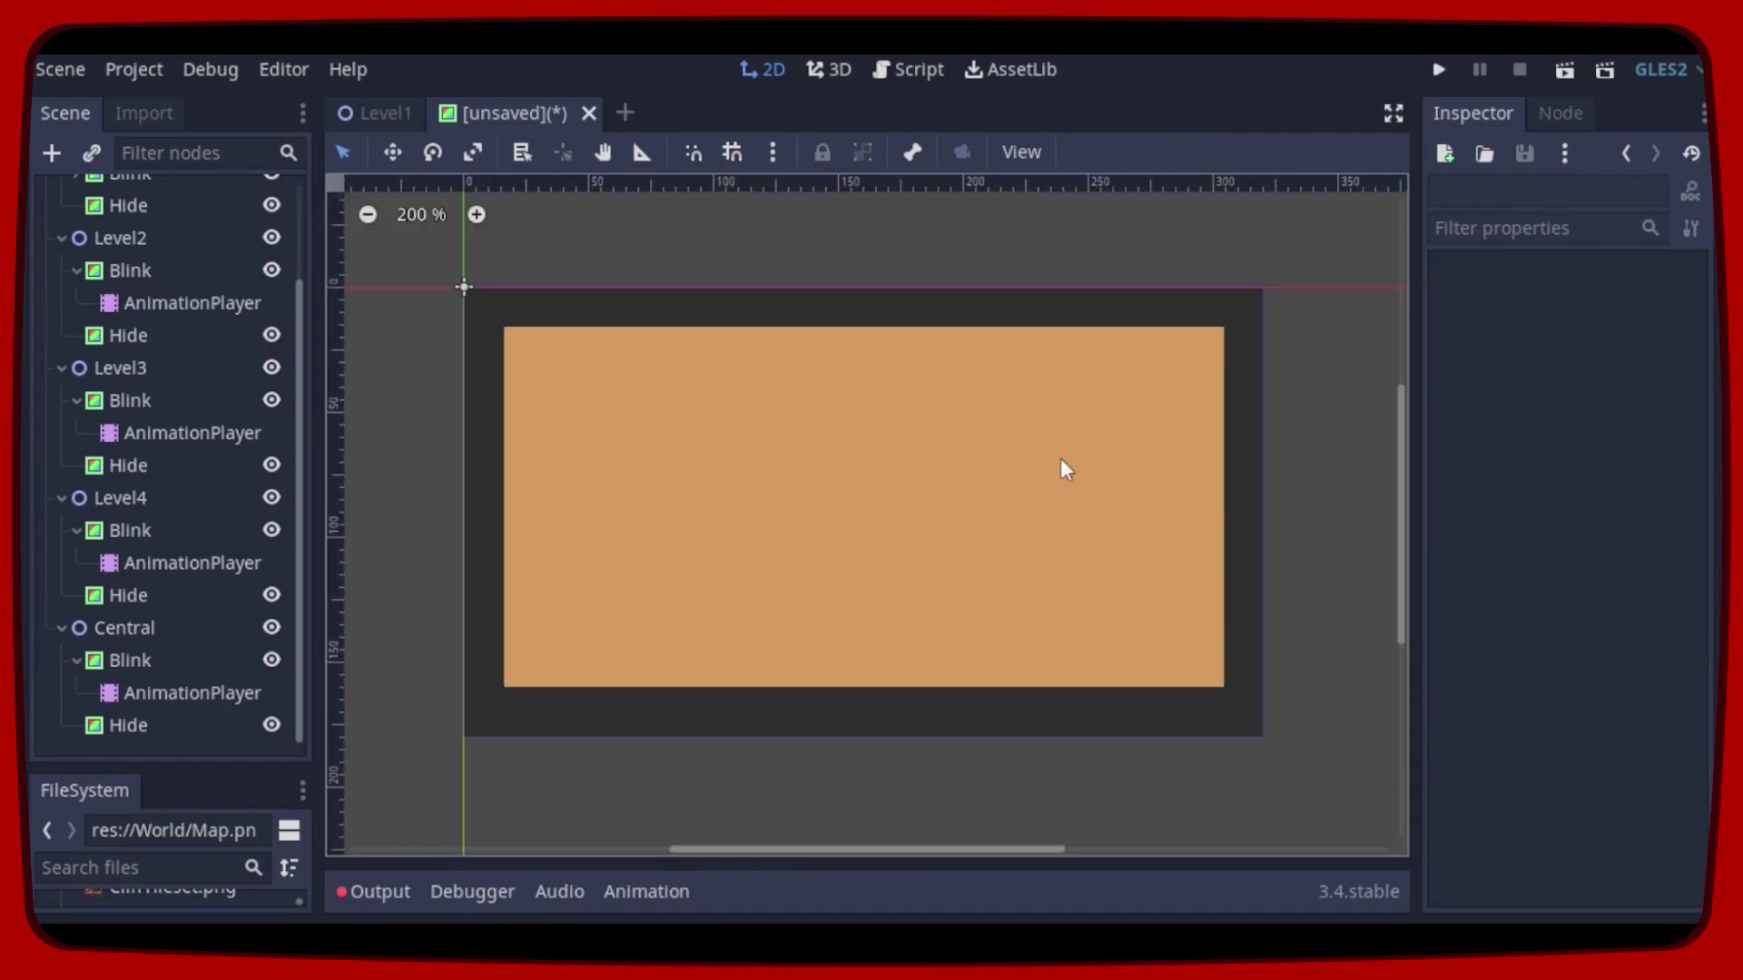
pyautogui.scroll(2, 174, 571)
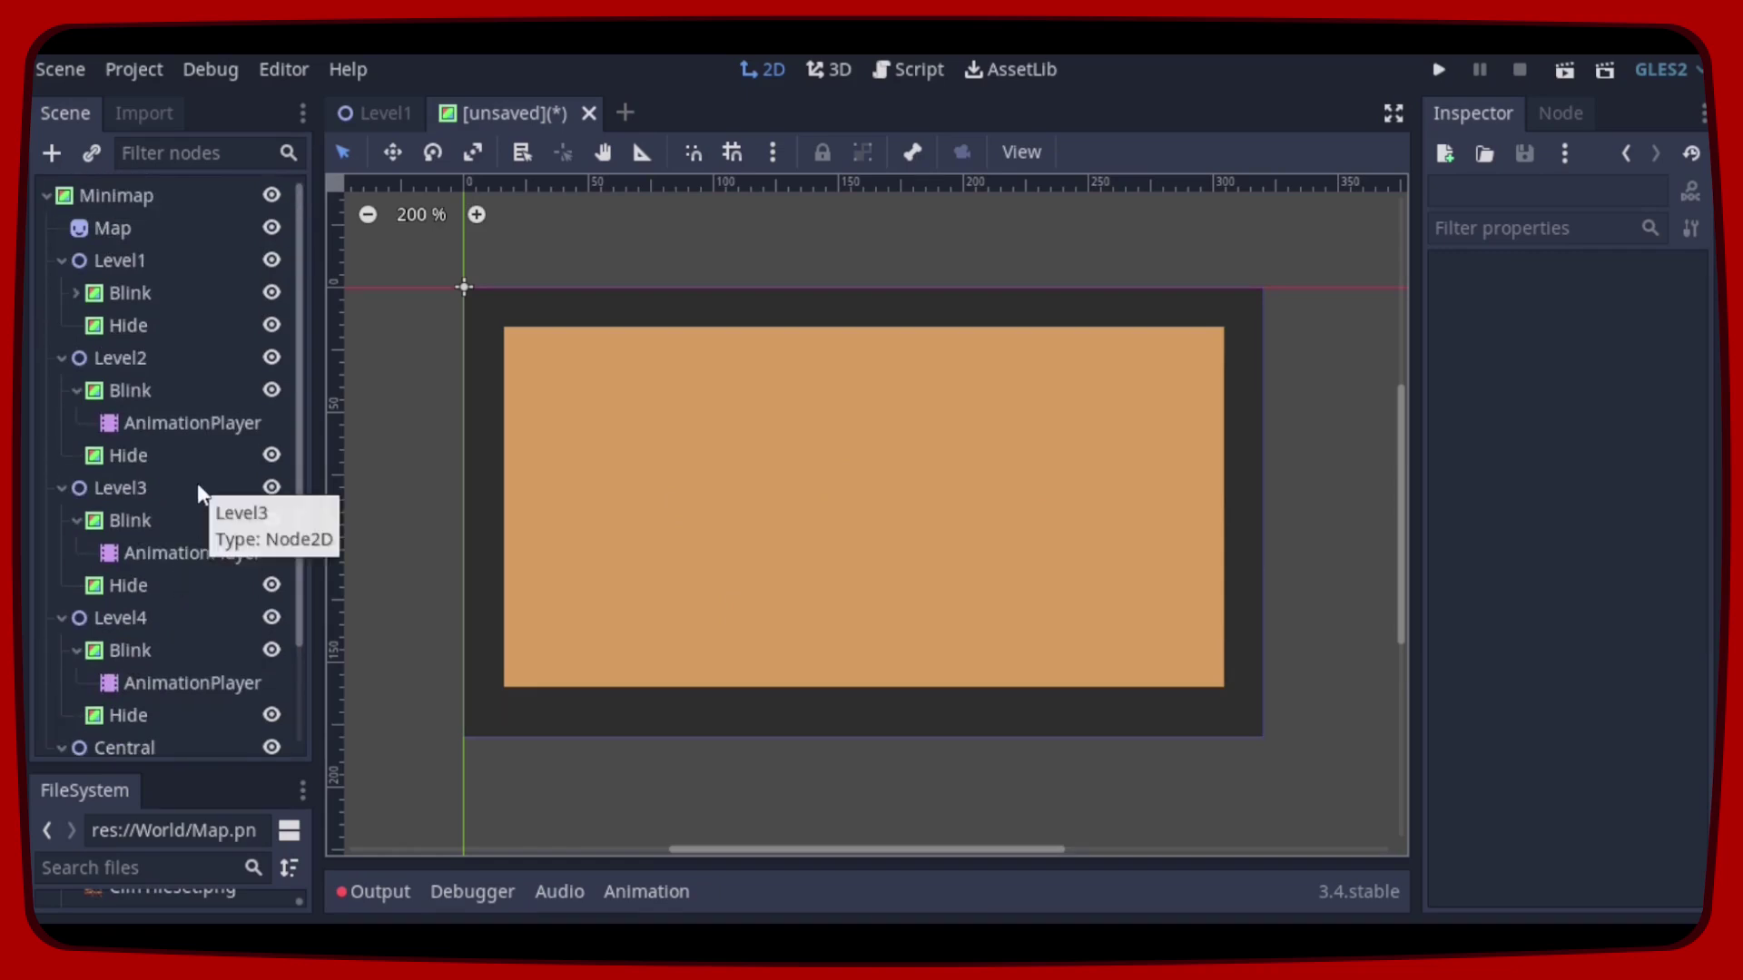
pyautogui.click(732, 153)
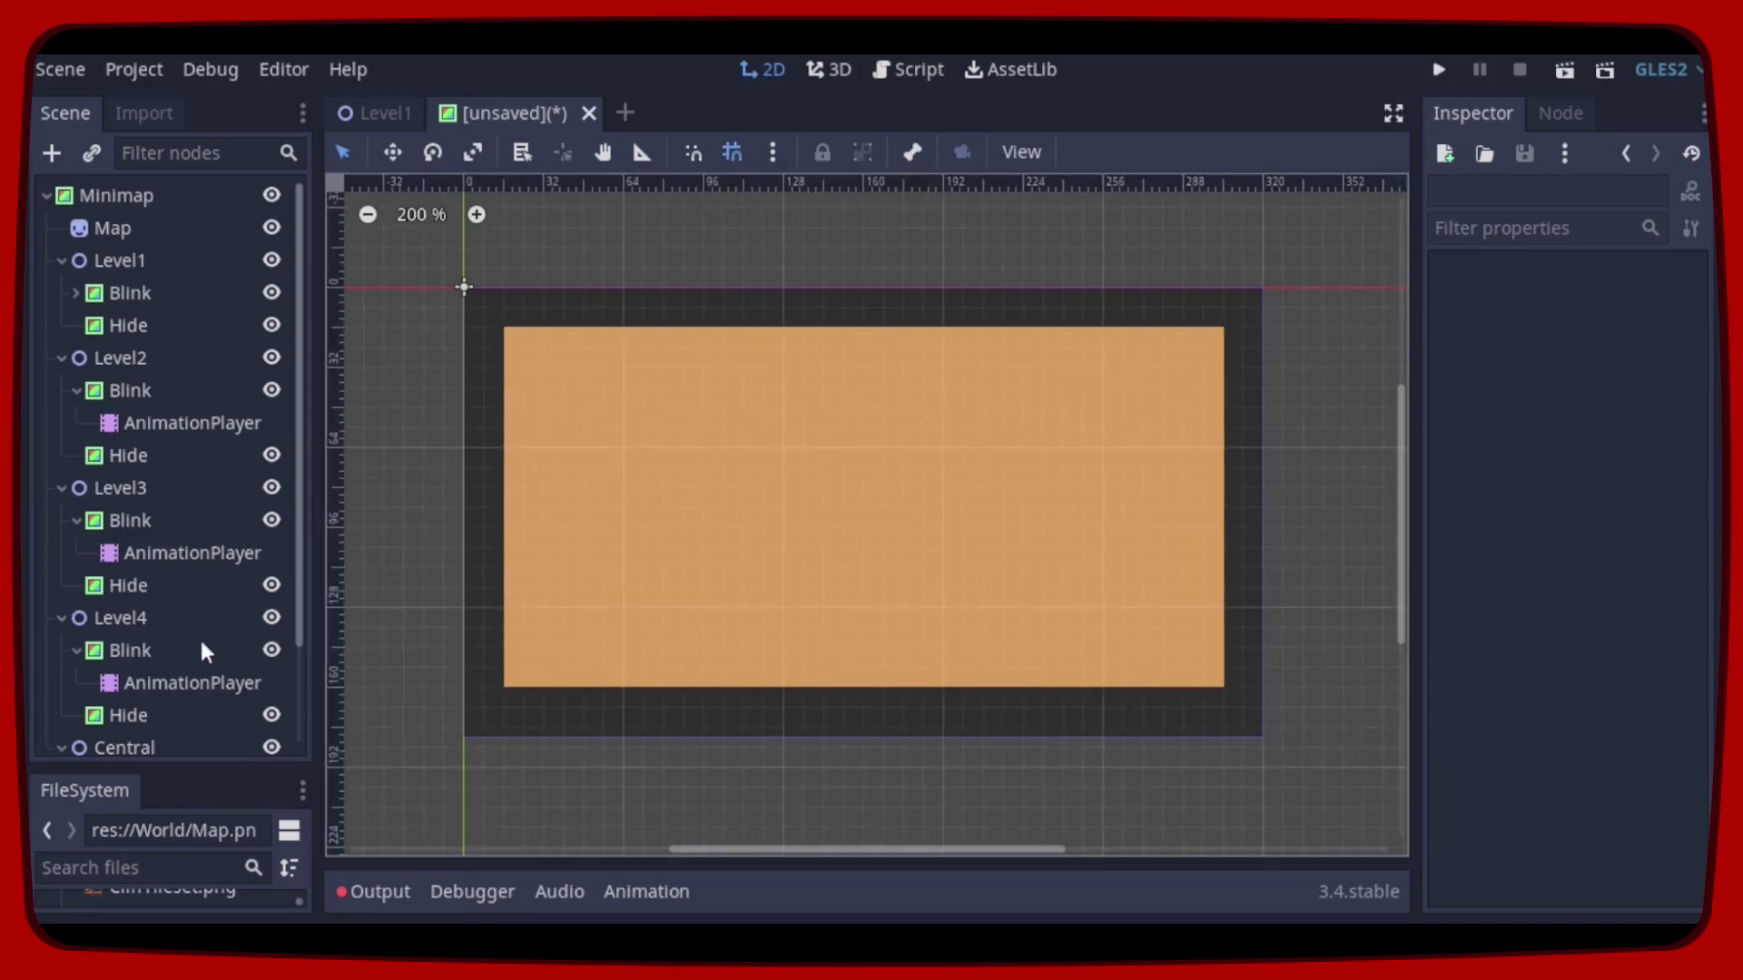
pyautogui.scroll(-2, 237, 667)
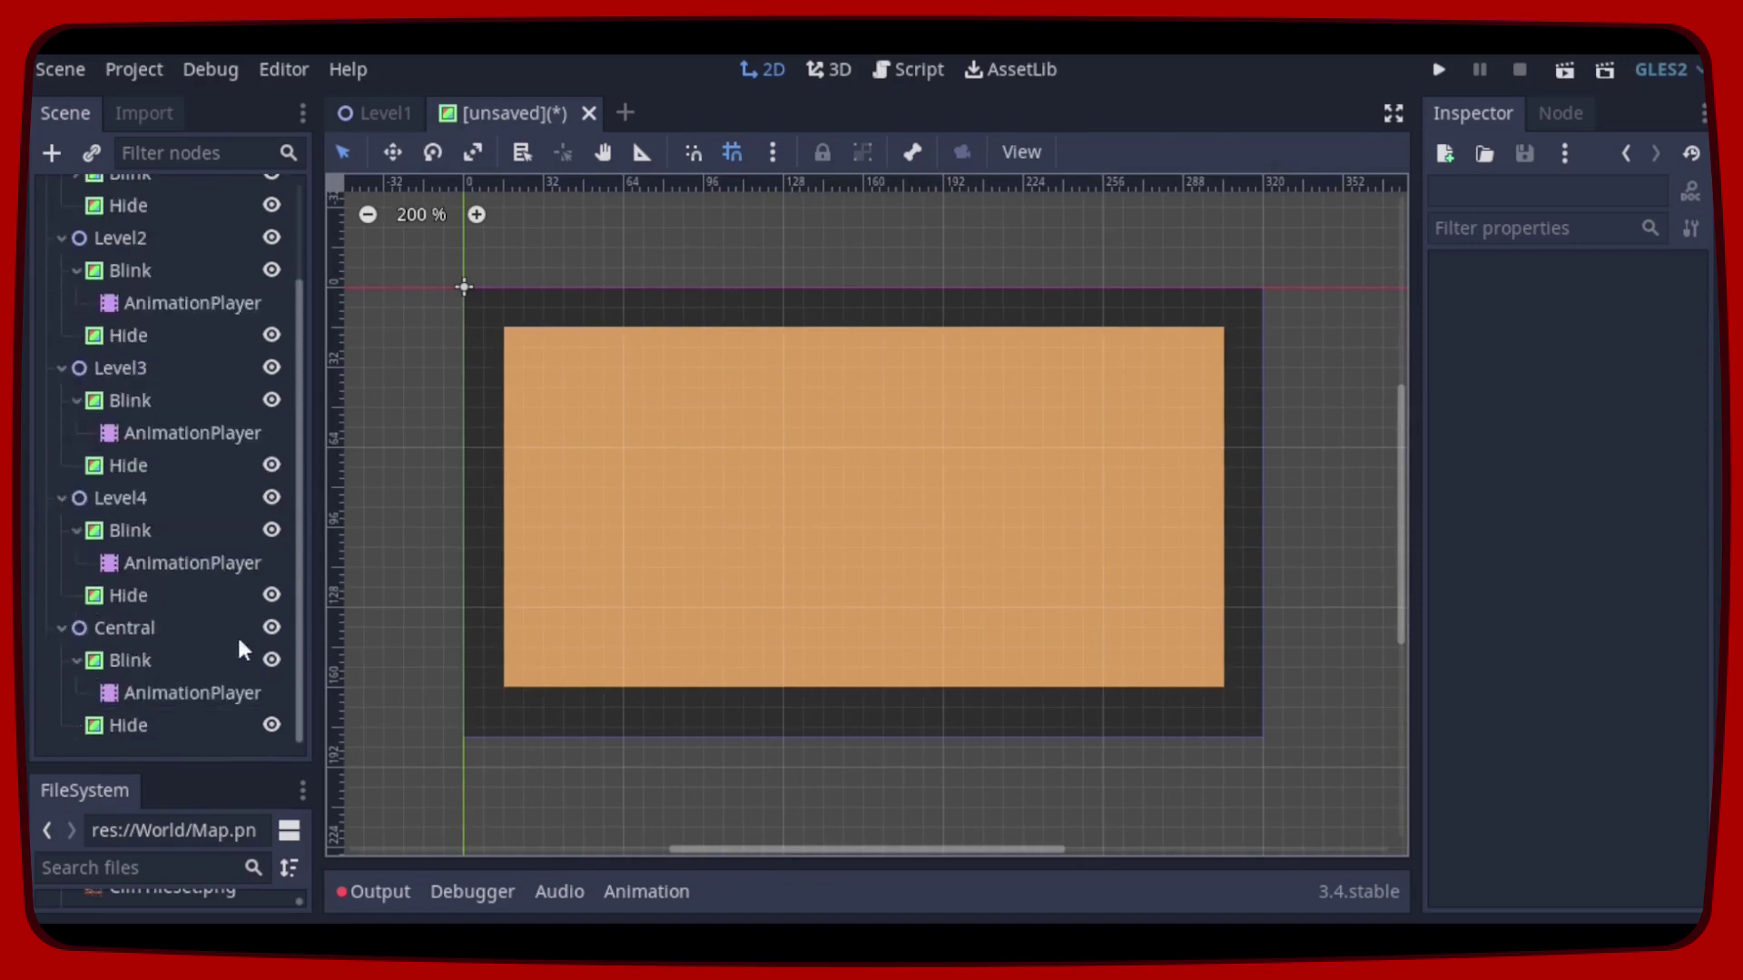
pyautogui.click(270, 727)
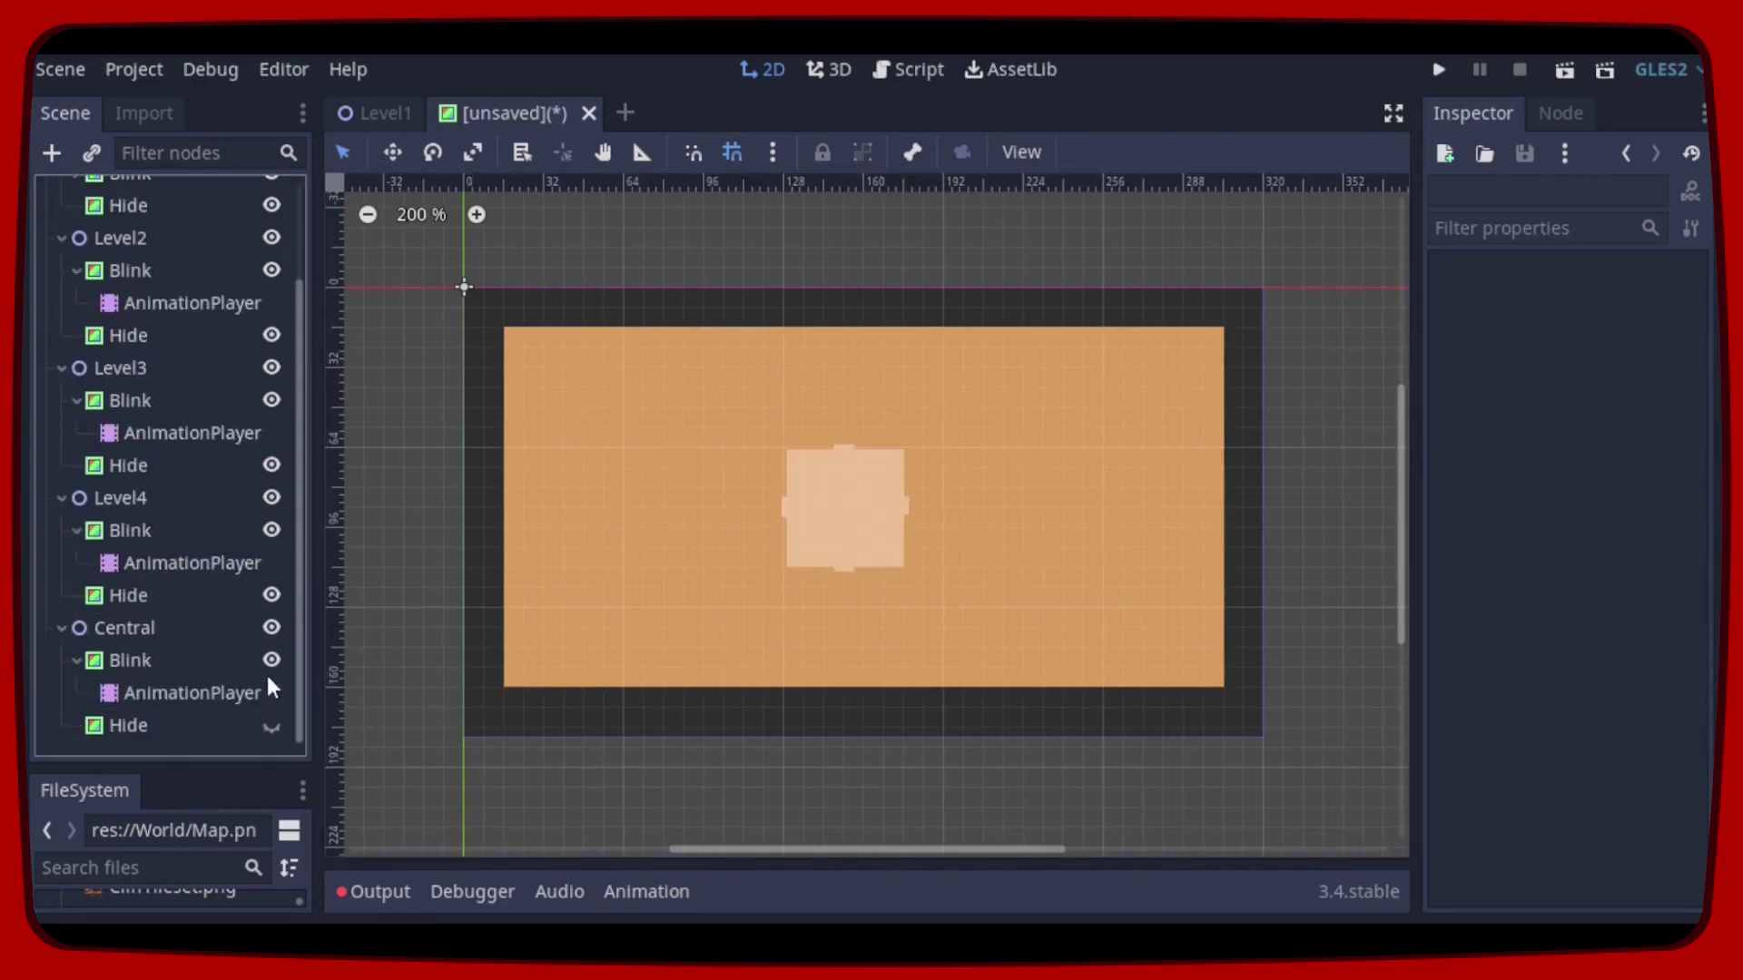
pyautogui.click(271, 595)
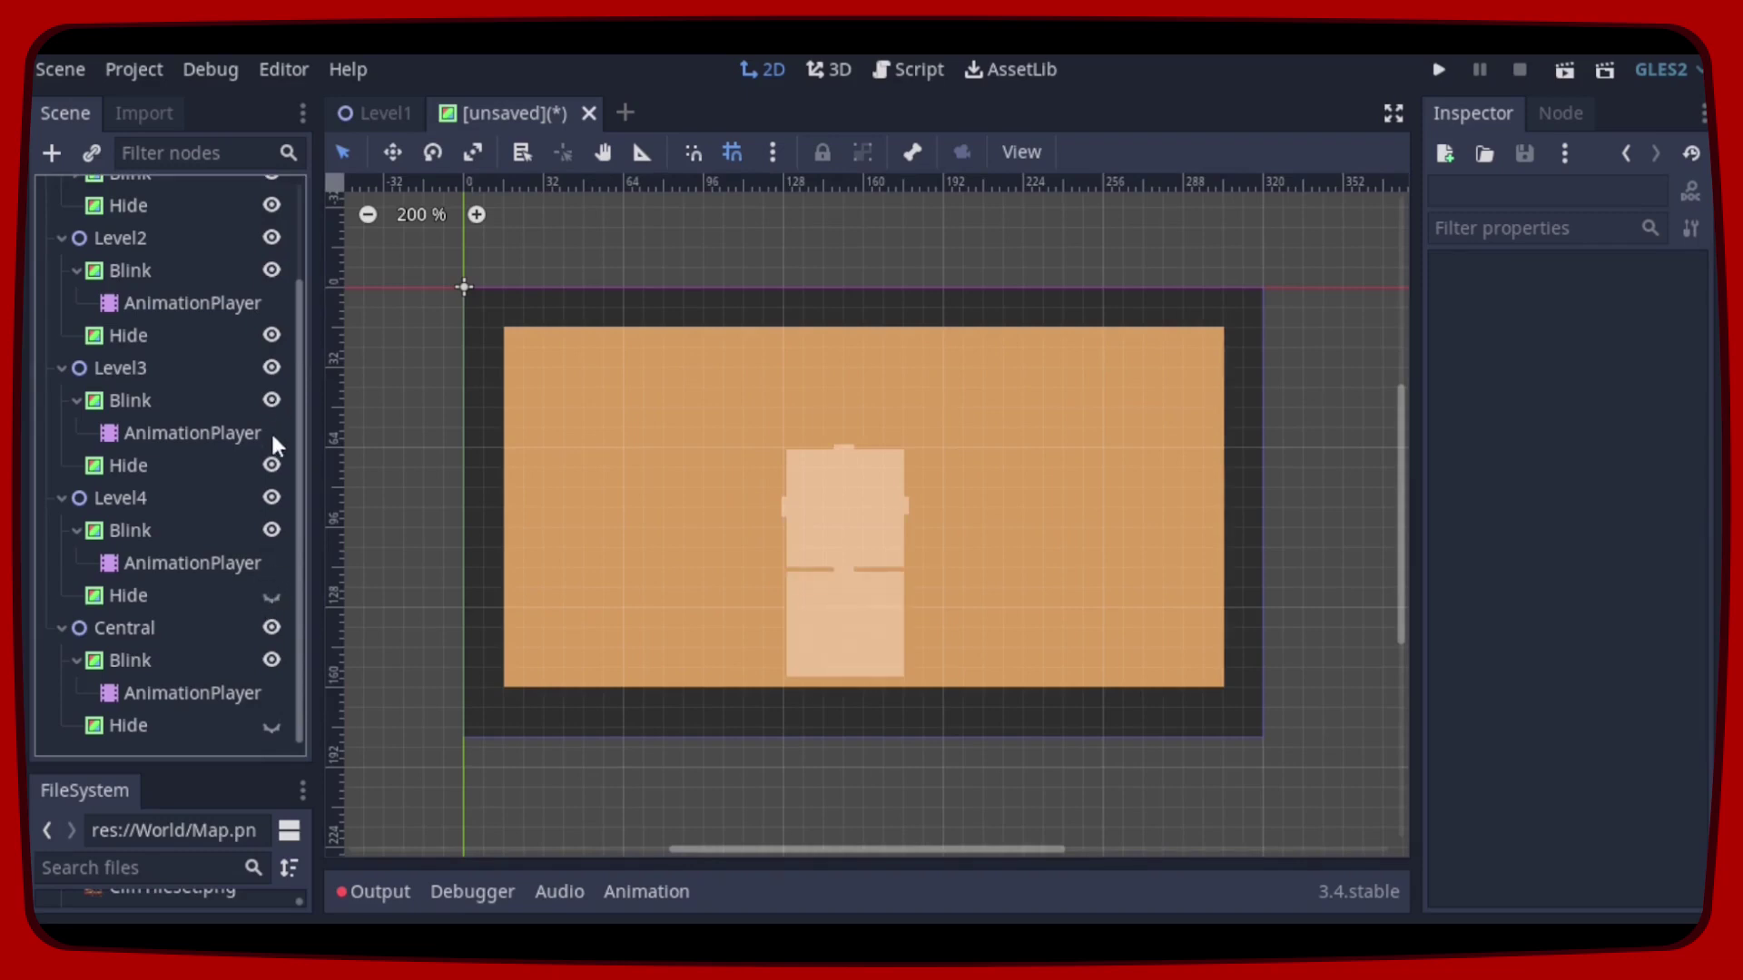
pyautogui.click(270, 466)
pyautogui.scroll(1, 259, 402)
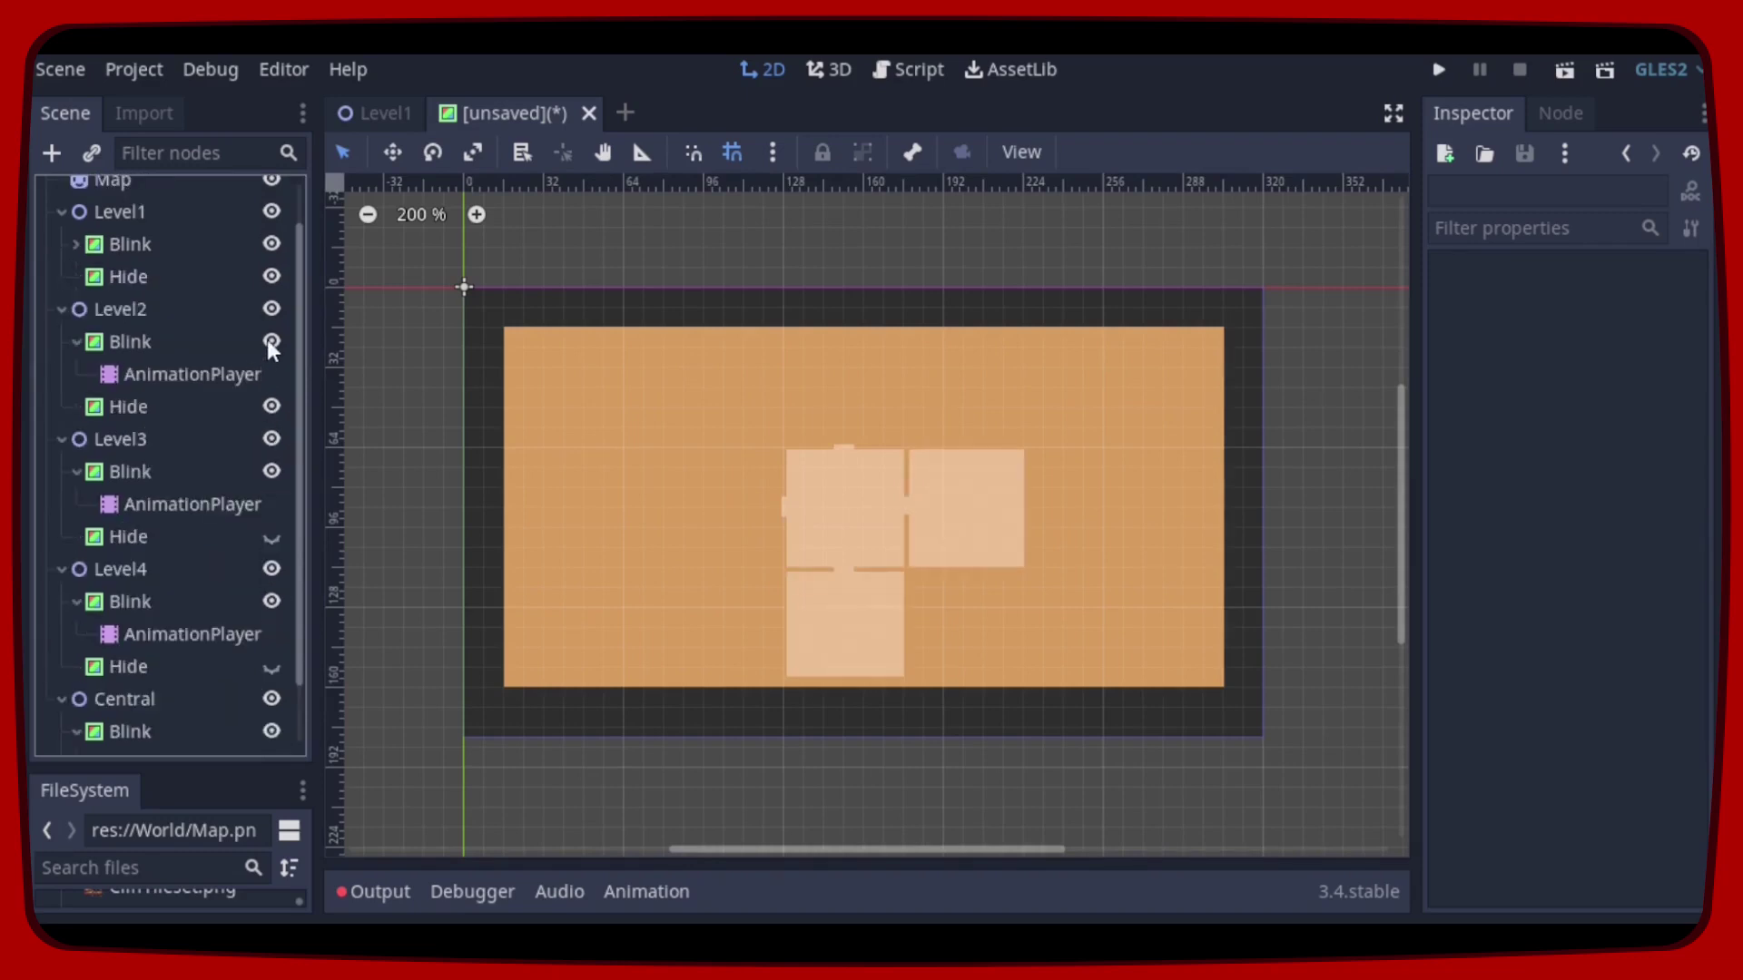
pyautogui.click(271, 407)
pyautogui.scroll(1, 270, 305)
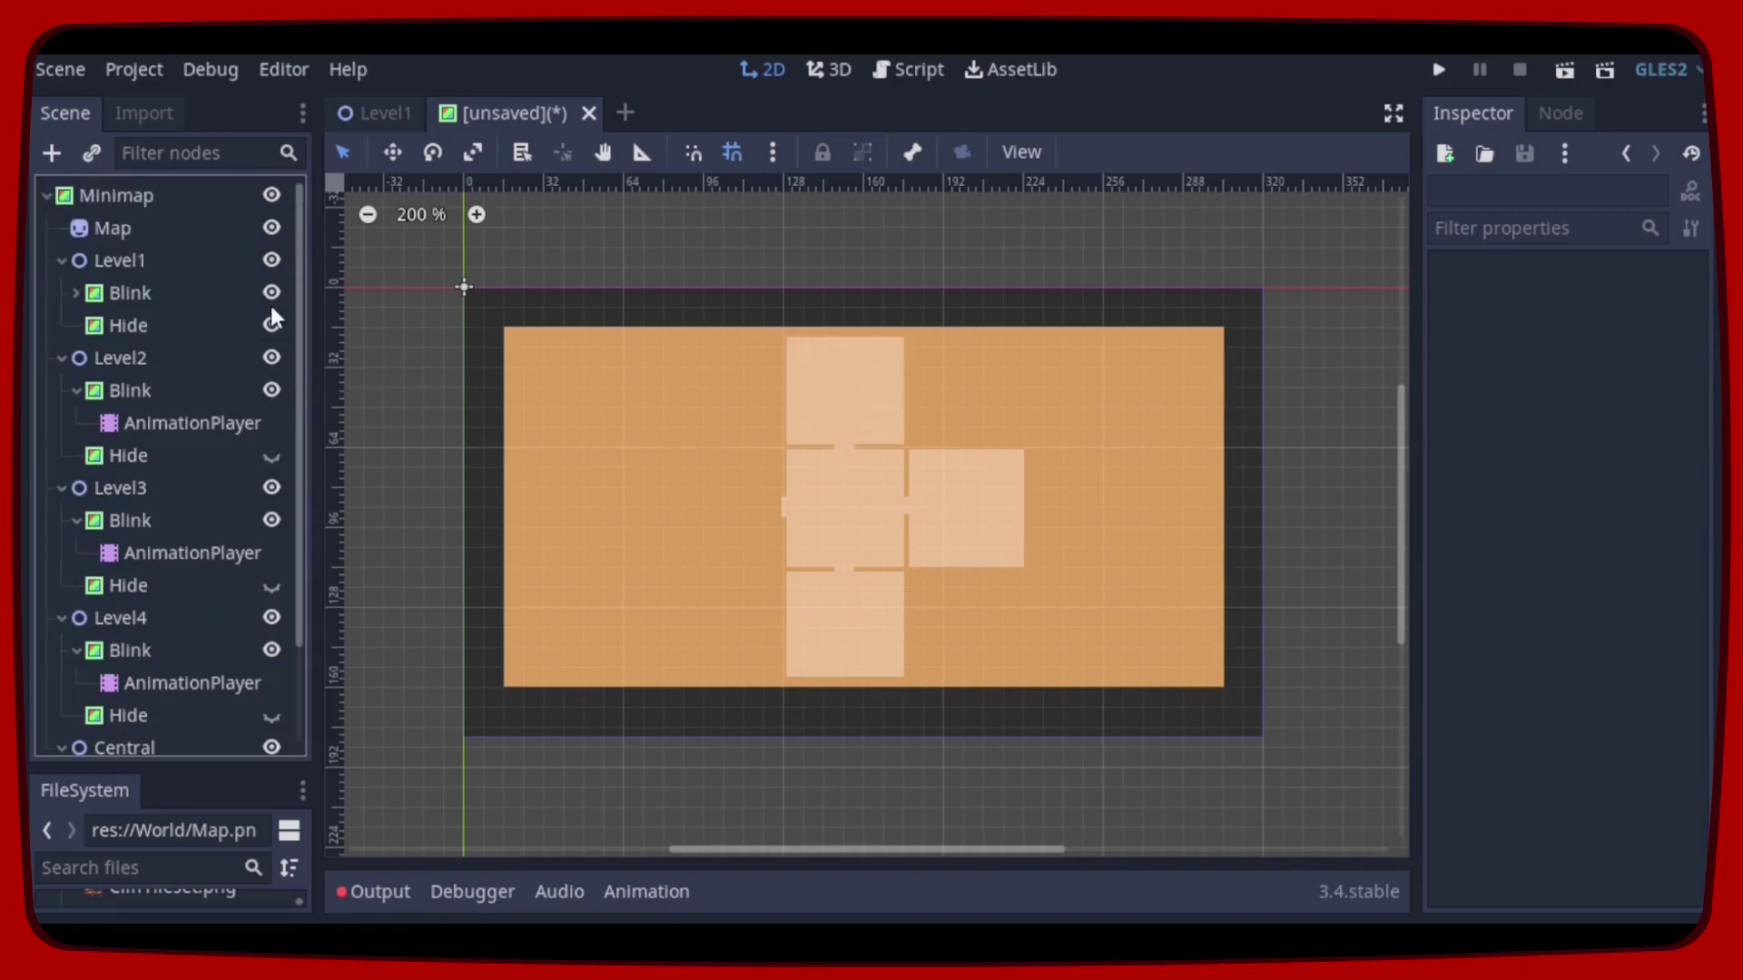
pyautogui.click(271, 325)
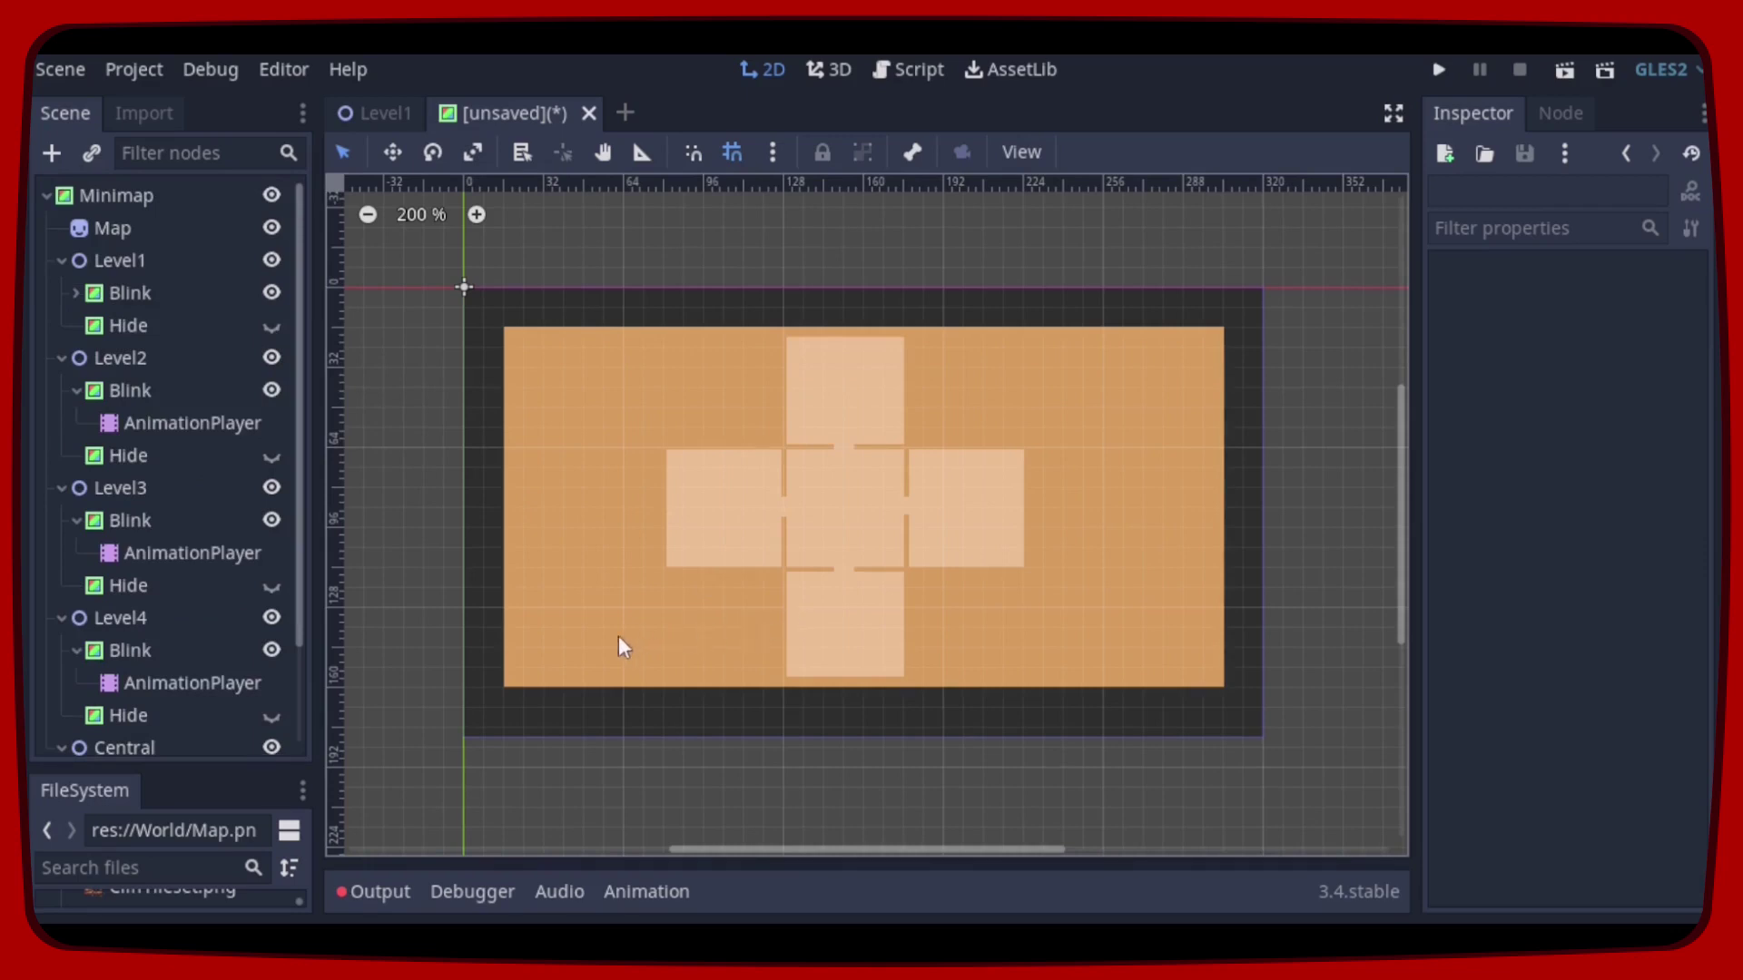
pyautogui.scroll(1, 794, 558)
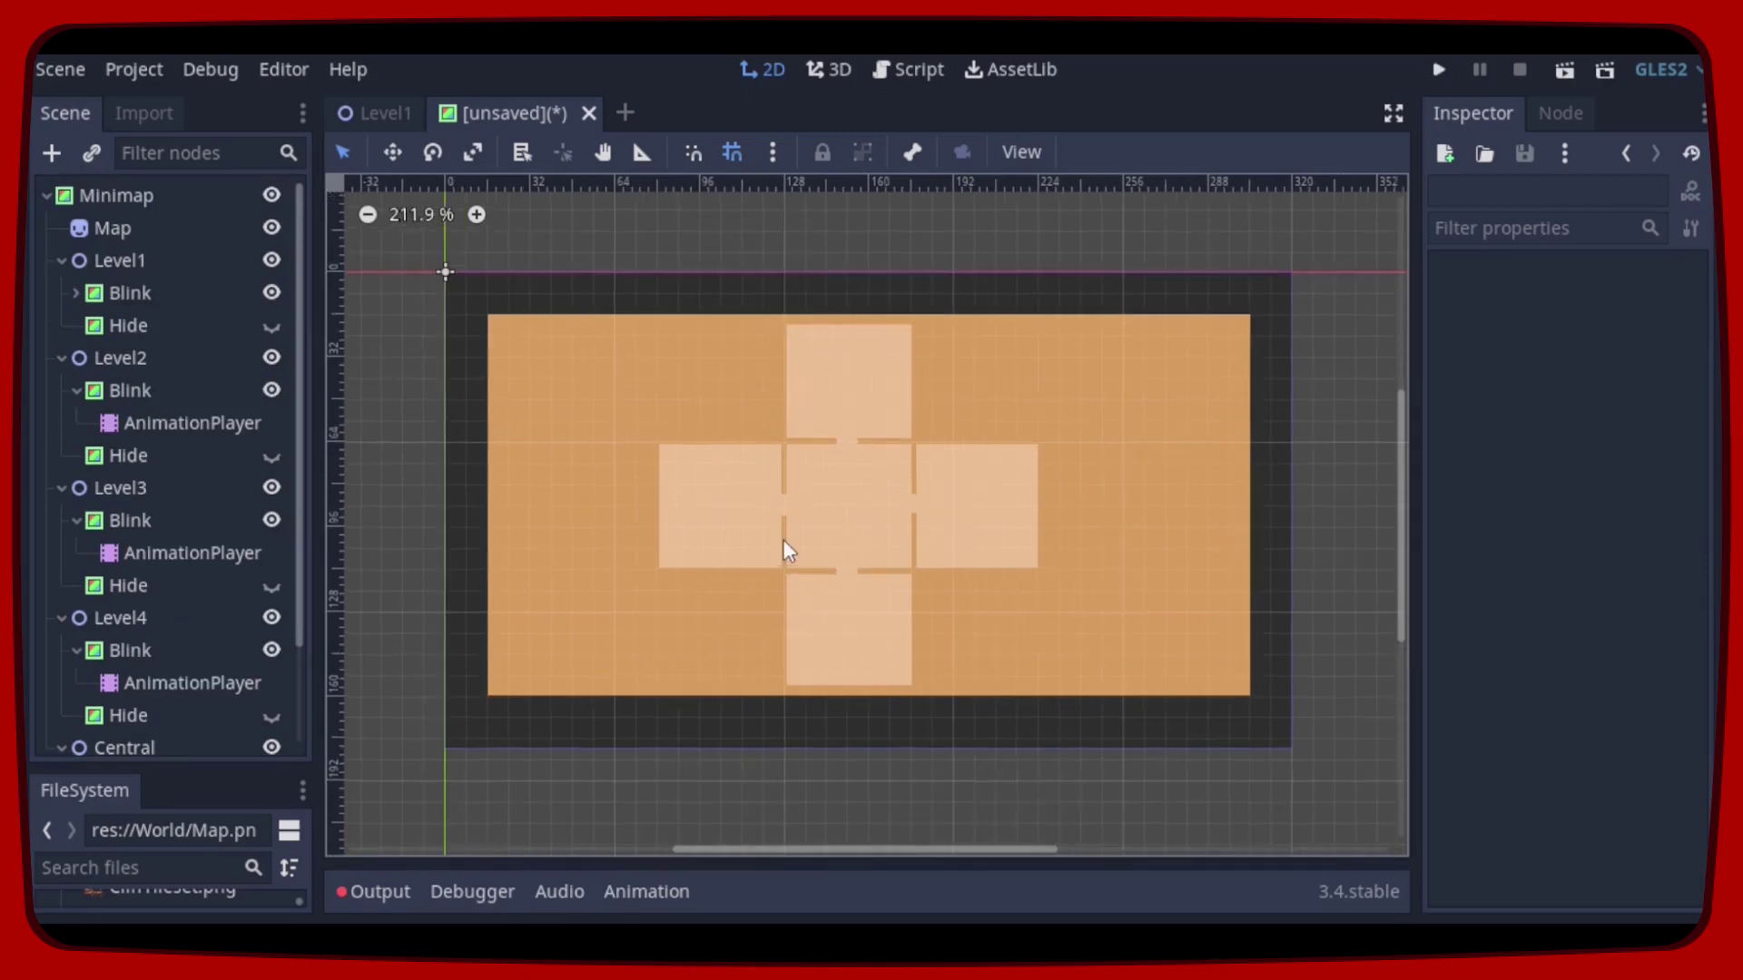
pyautogui.scroll(1, 787, 551)
pyautogui.scroll(1, 811, 583)
pyautogui.scroll(1, 834, 612)
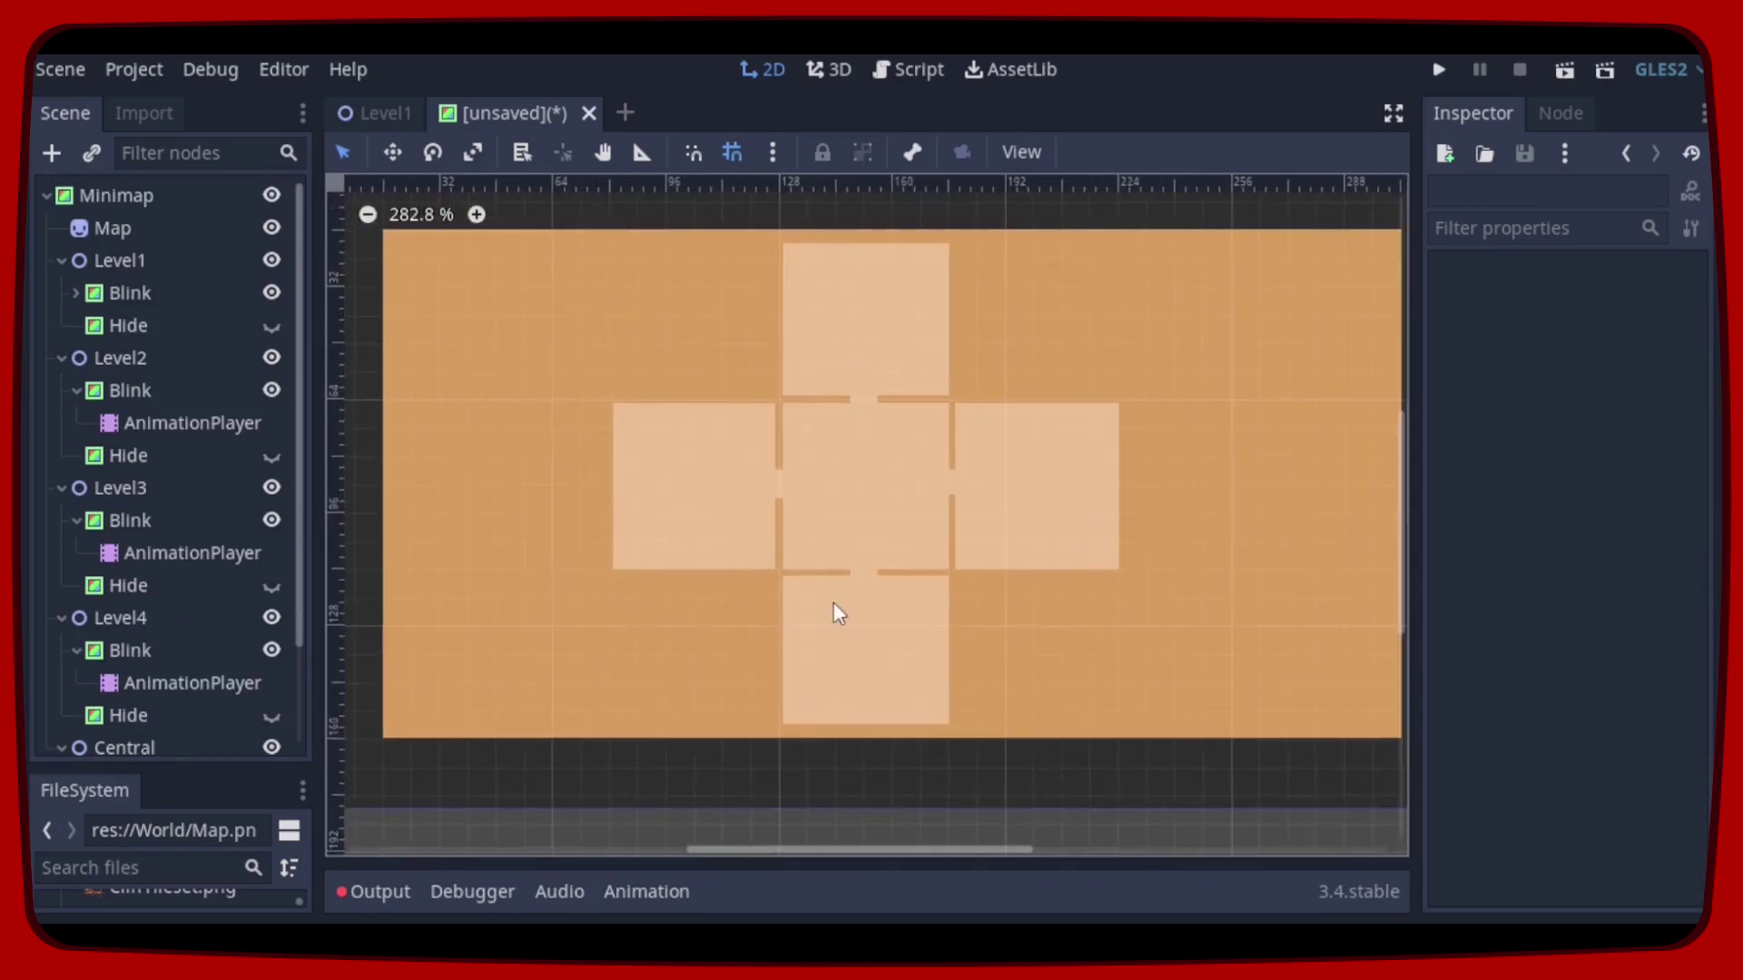
pyautogui.scroll(1, 834, 611)
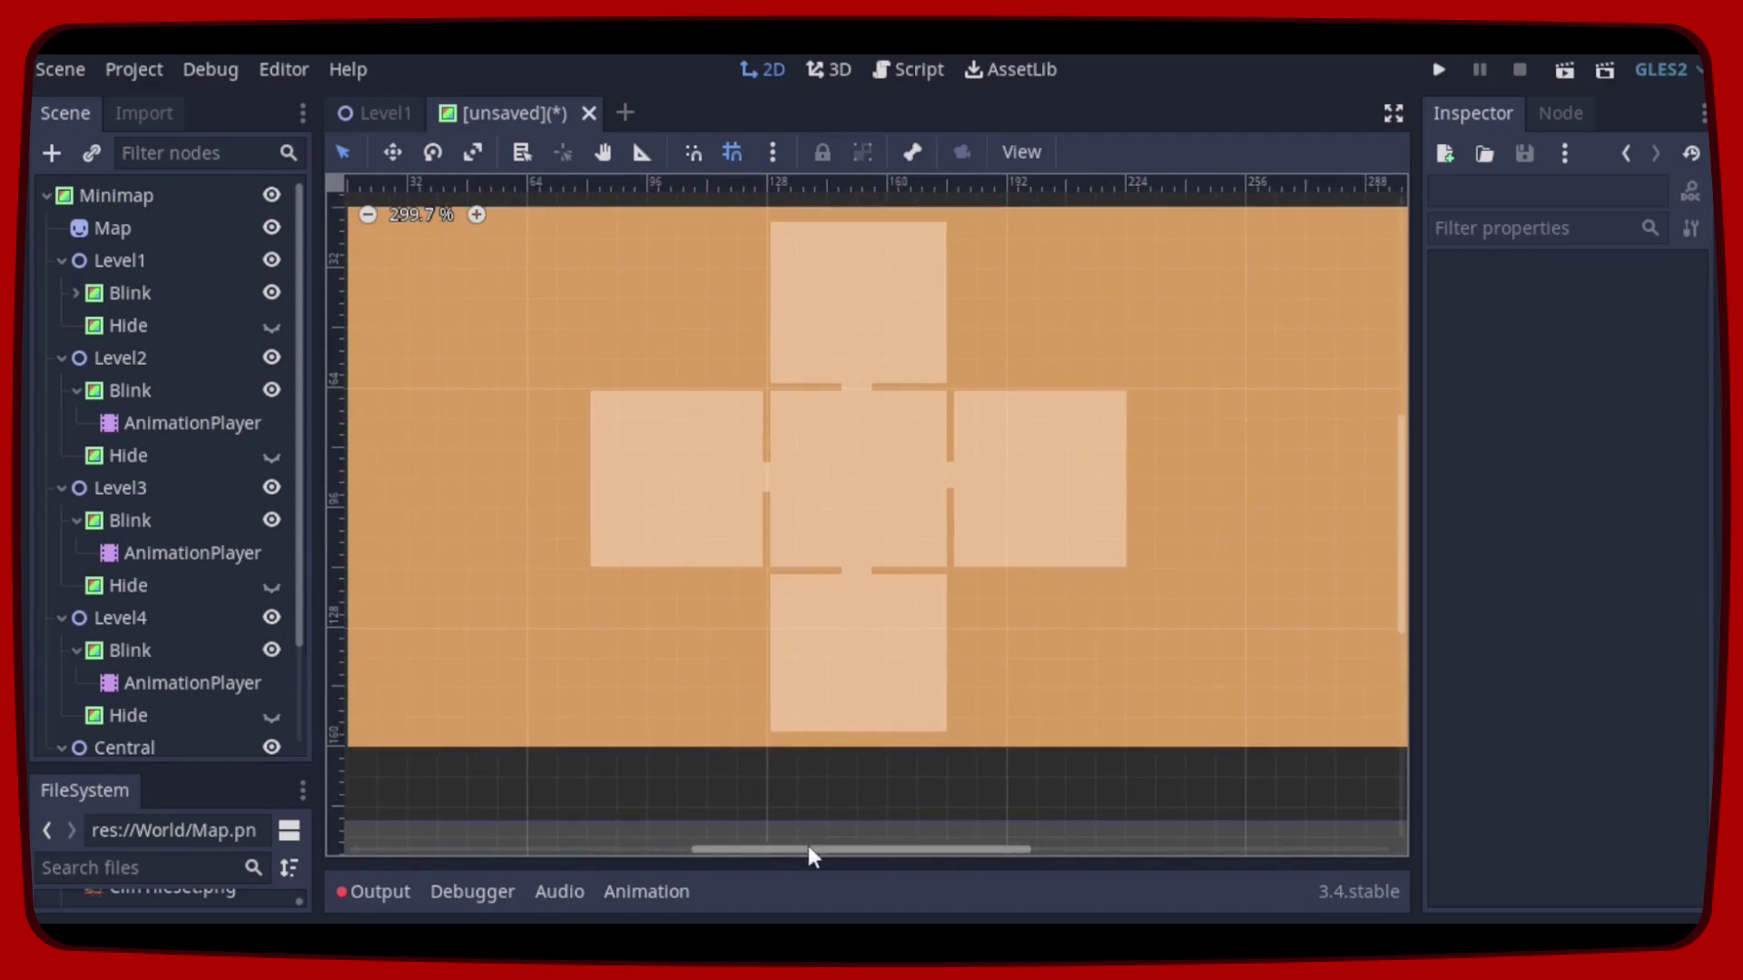
pyautogui.scroll(-1, 765, 744)
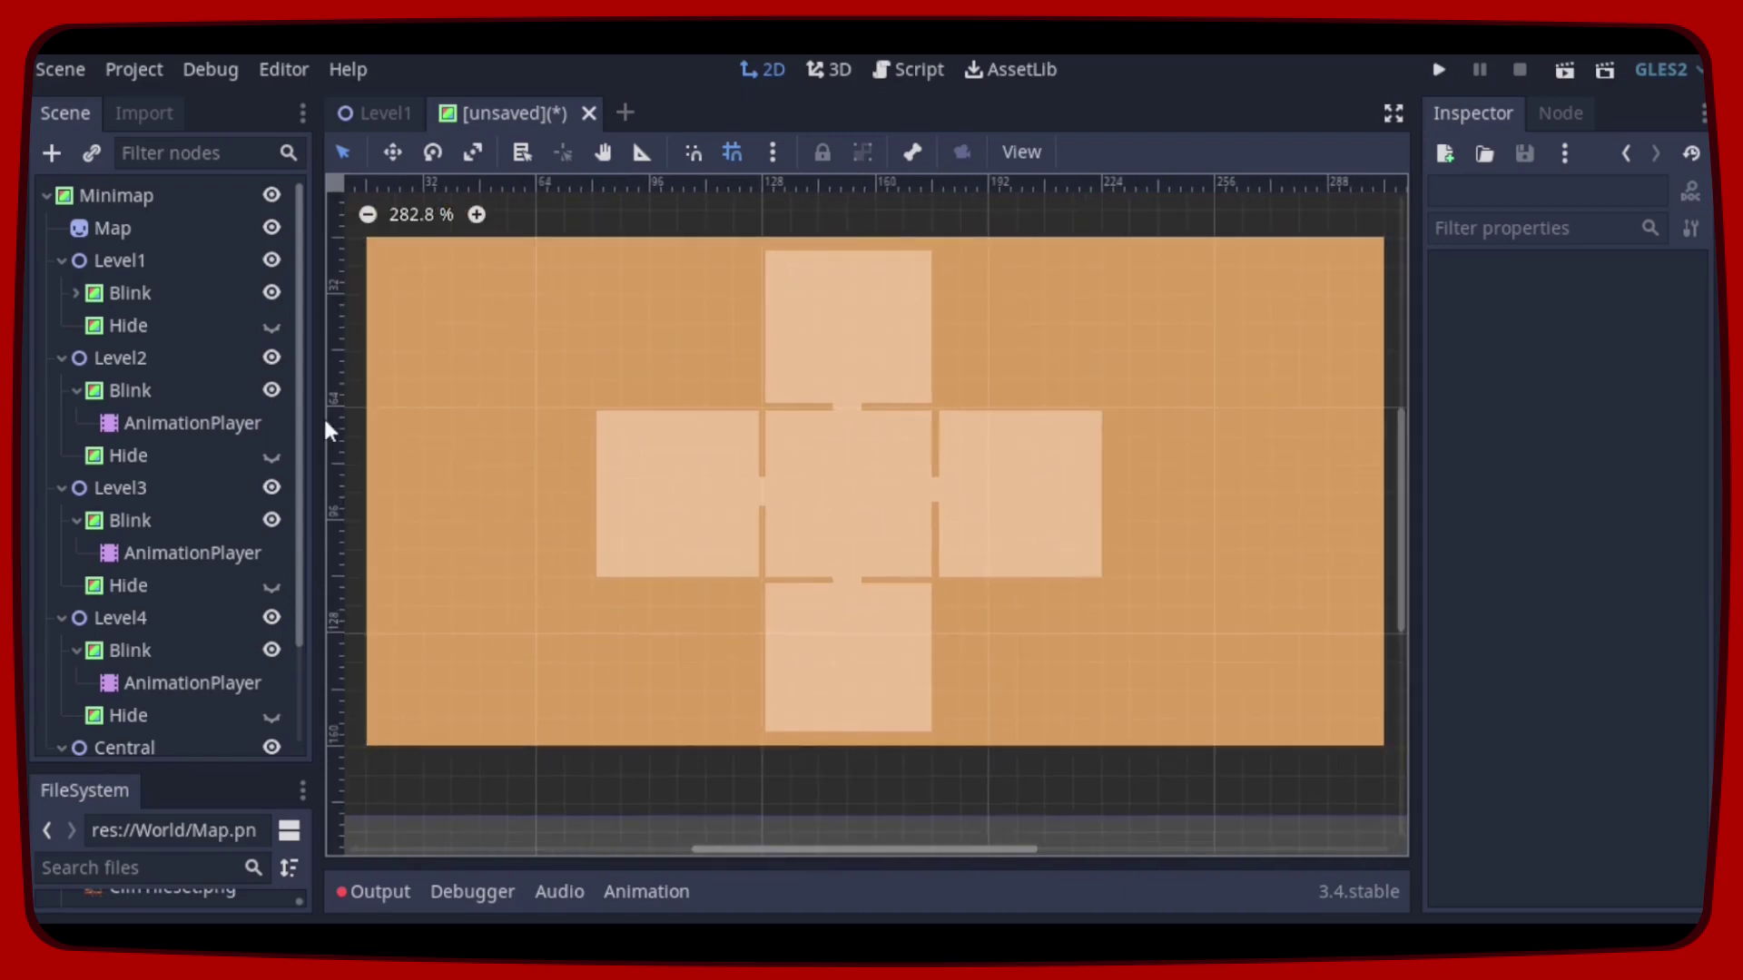
# Step: Add a Label child to Minimap and name it Level
pyautogui.click(139, 190)
pyautogui.rightClick(159, 195)
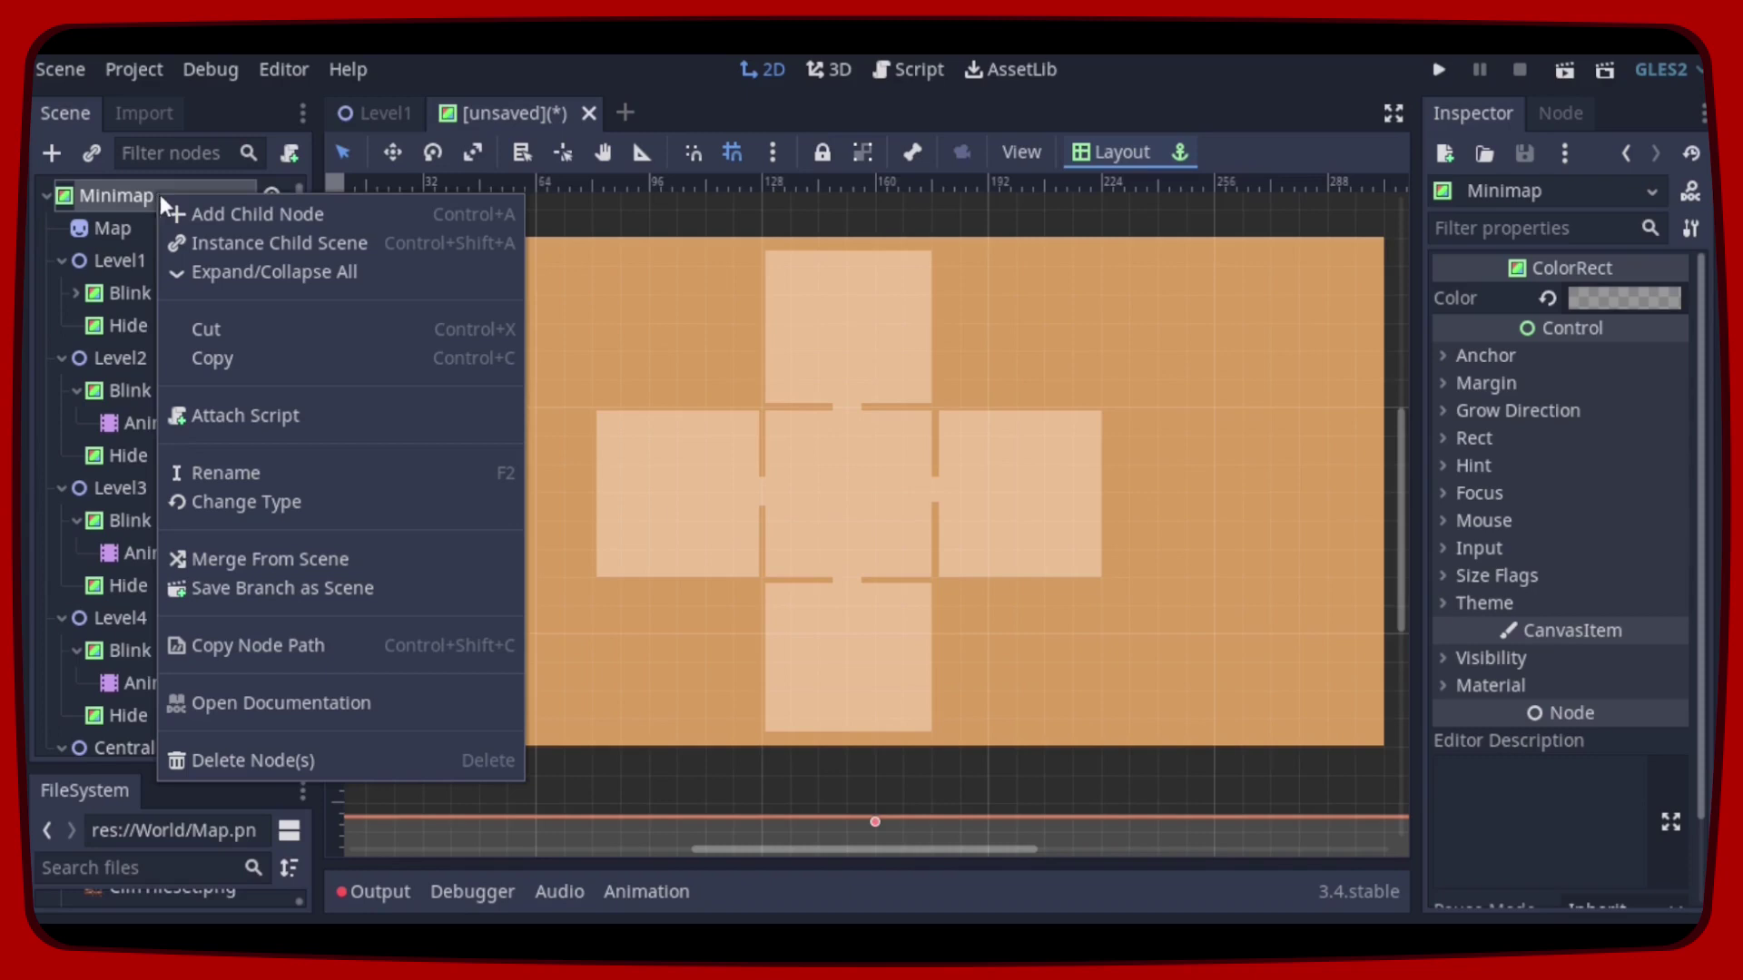
pyautogui.click(368, 214)
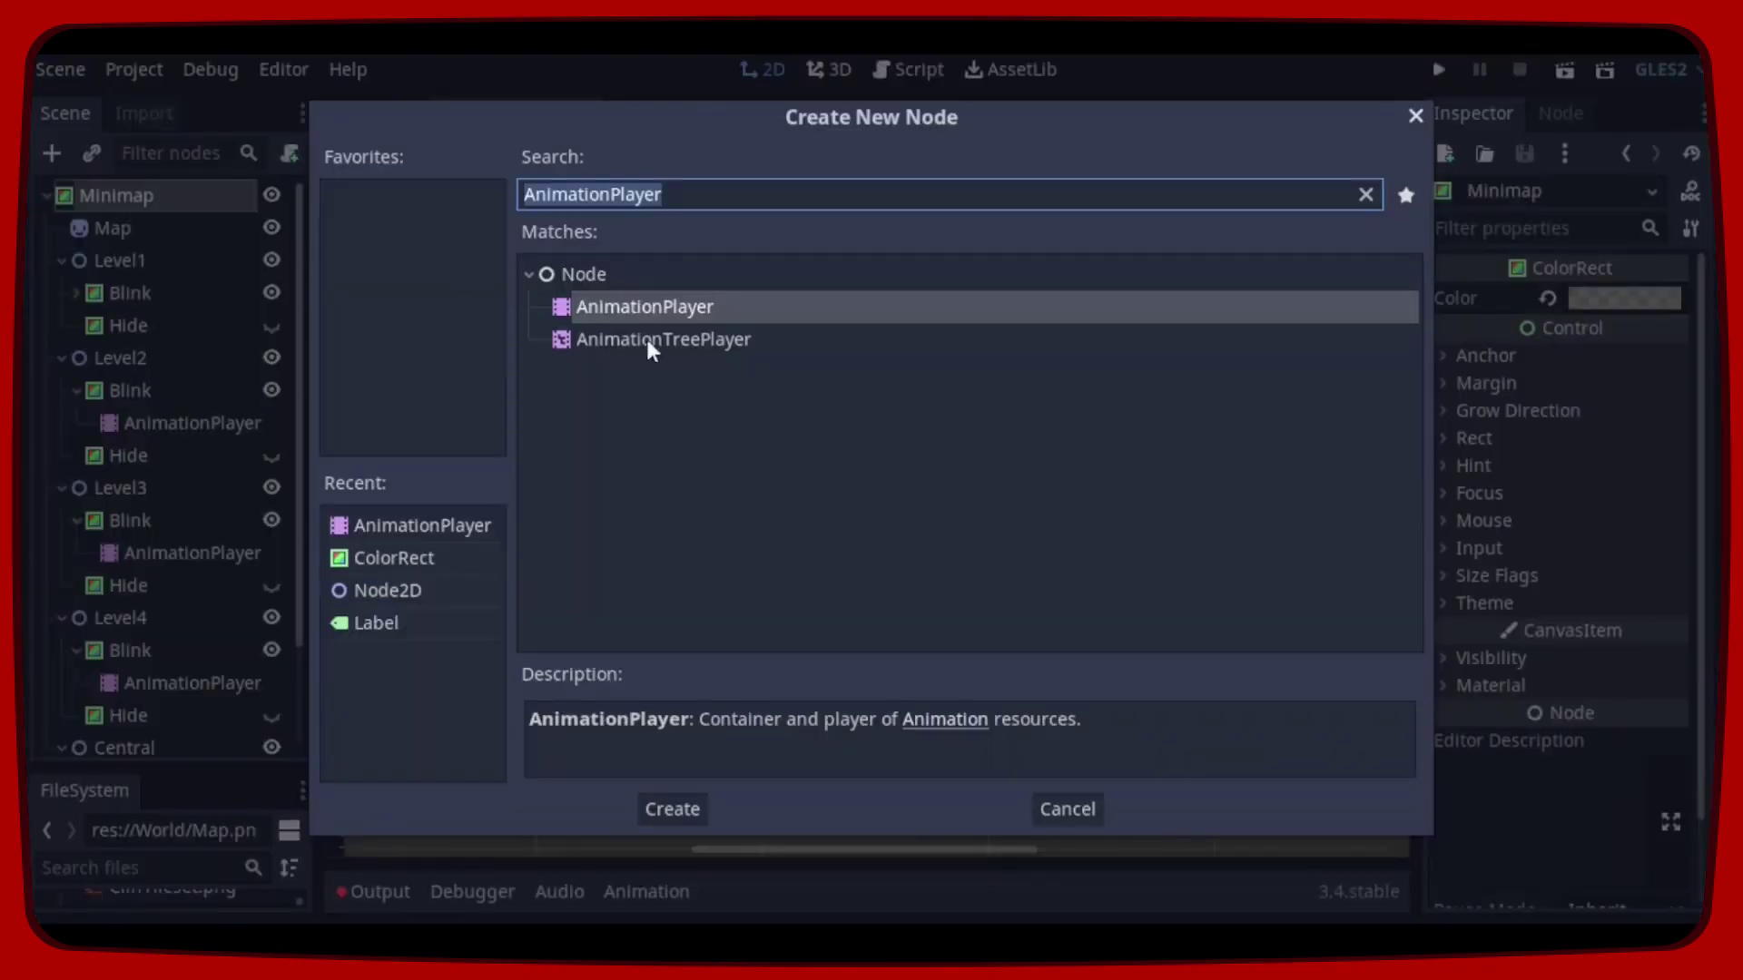
pyautogui.click(408, 623)
pyautogui.click(675, 808)
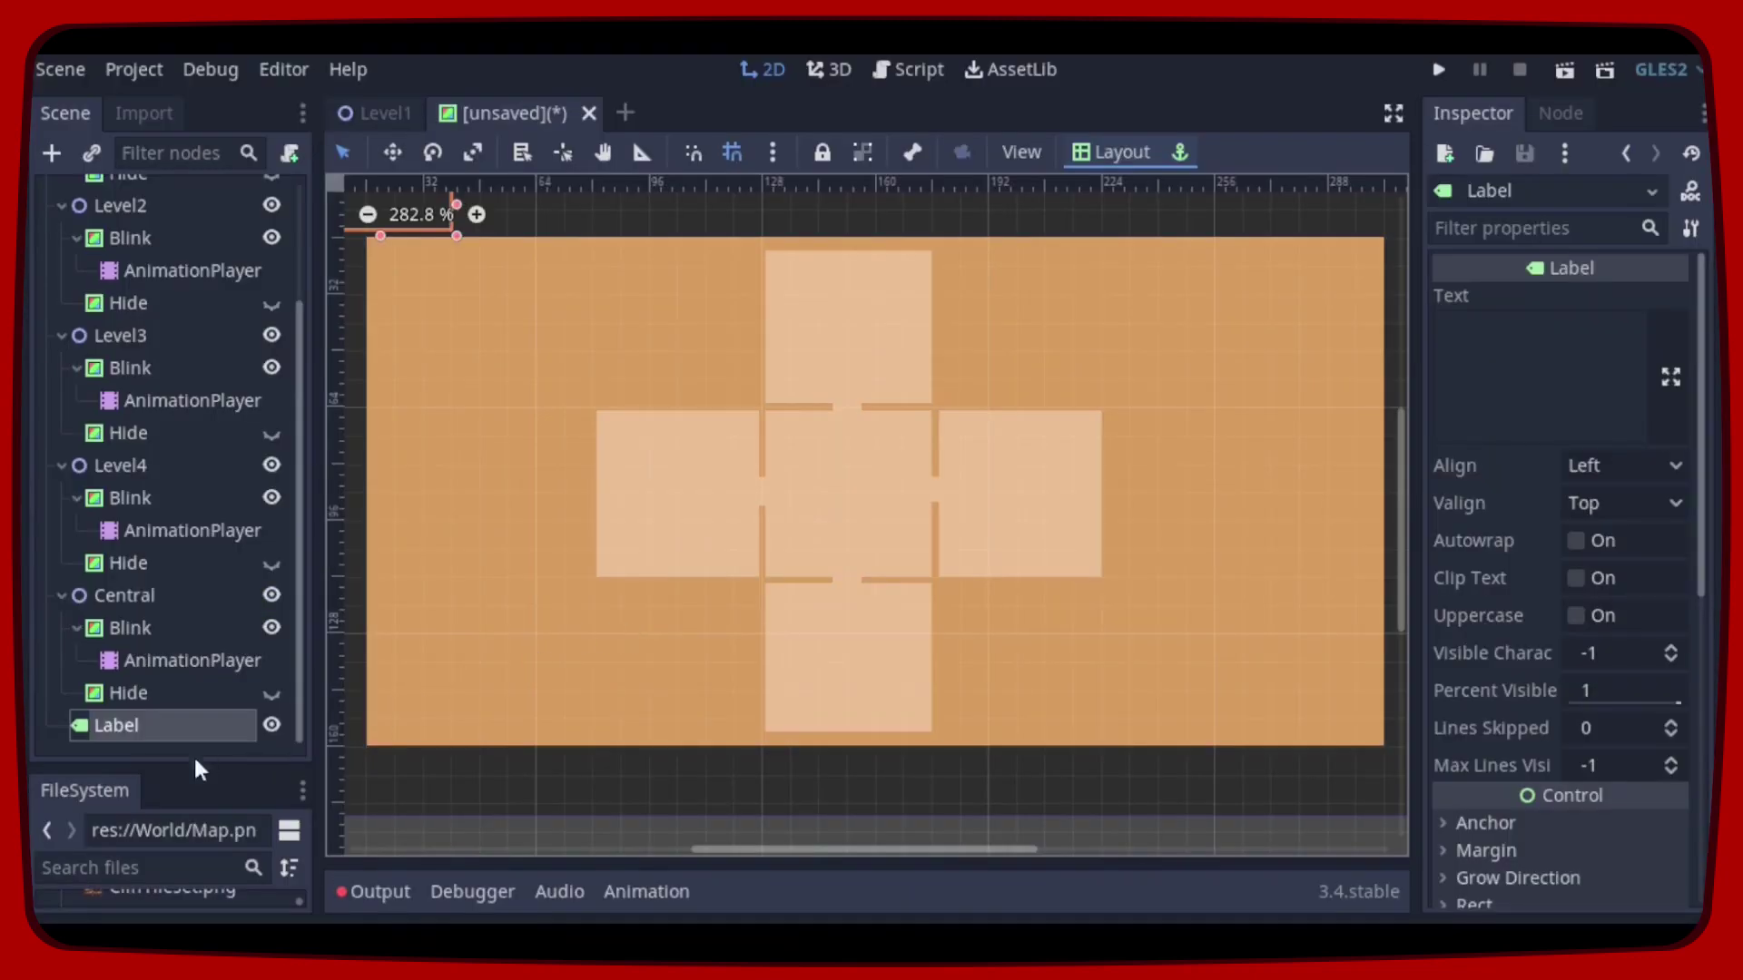
pyautogui.doubleClick(183, 722)
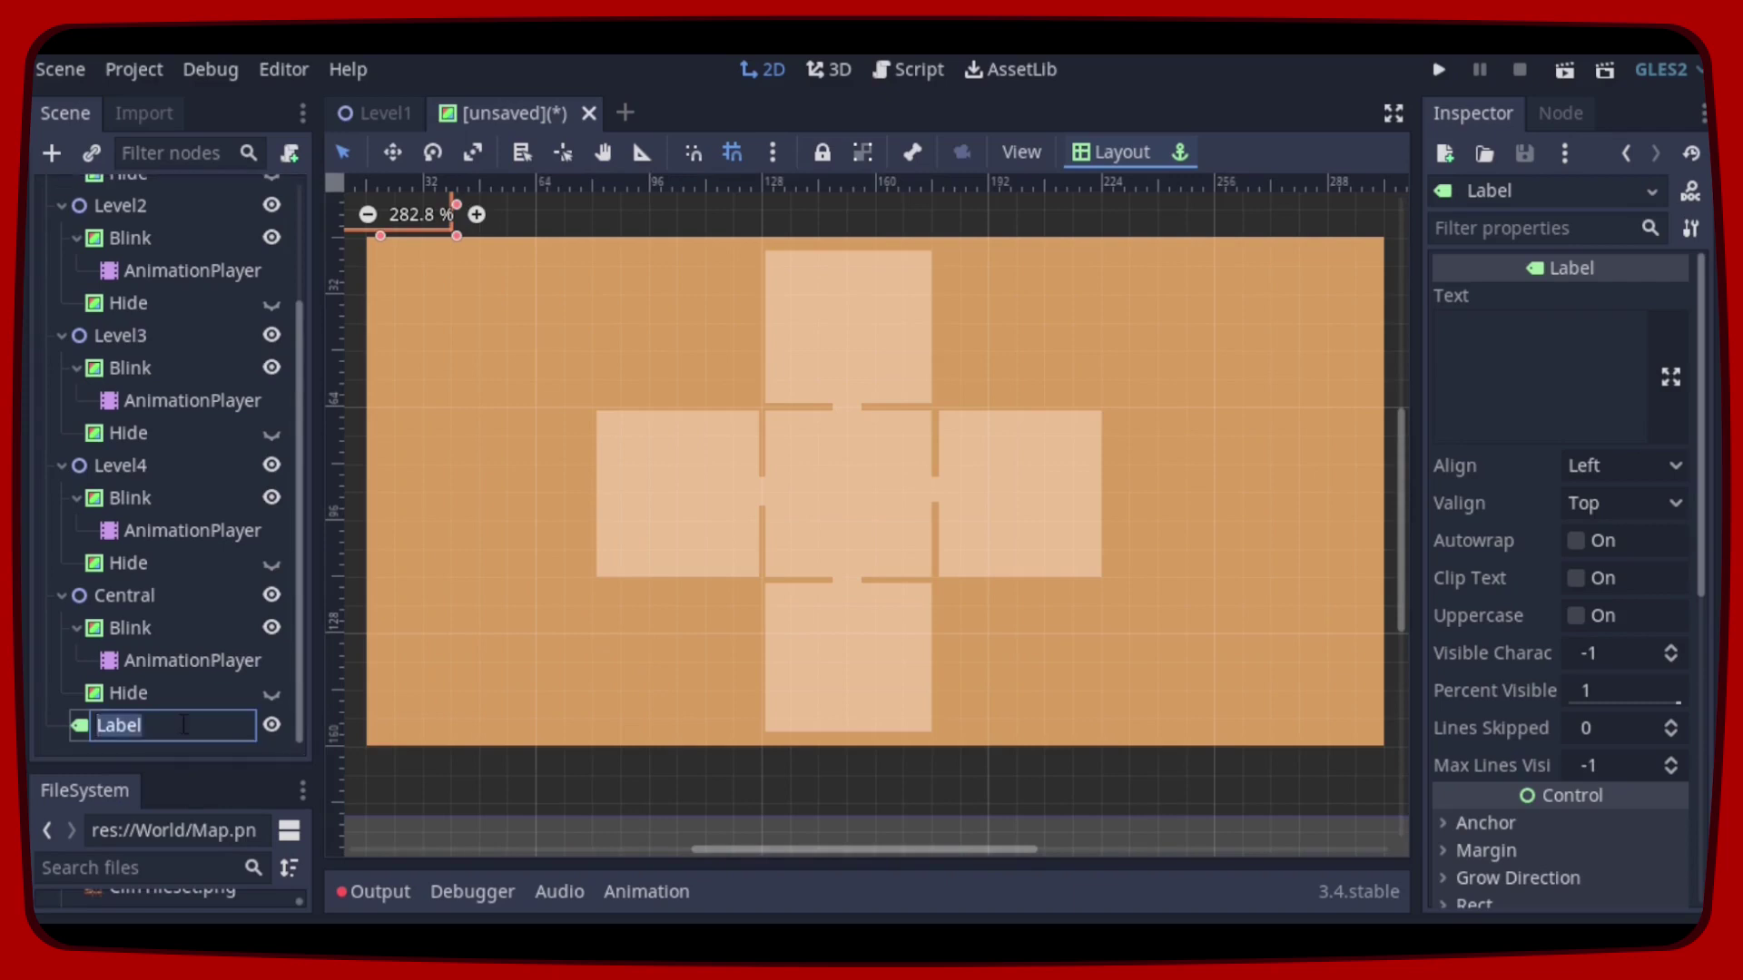
pyautogui.write('Level')
pyautogui.press('Return')
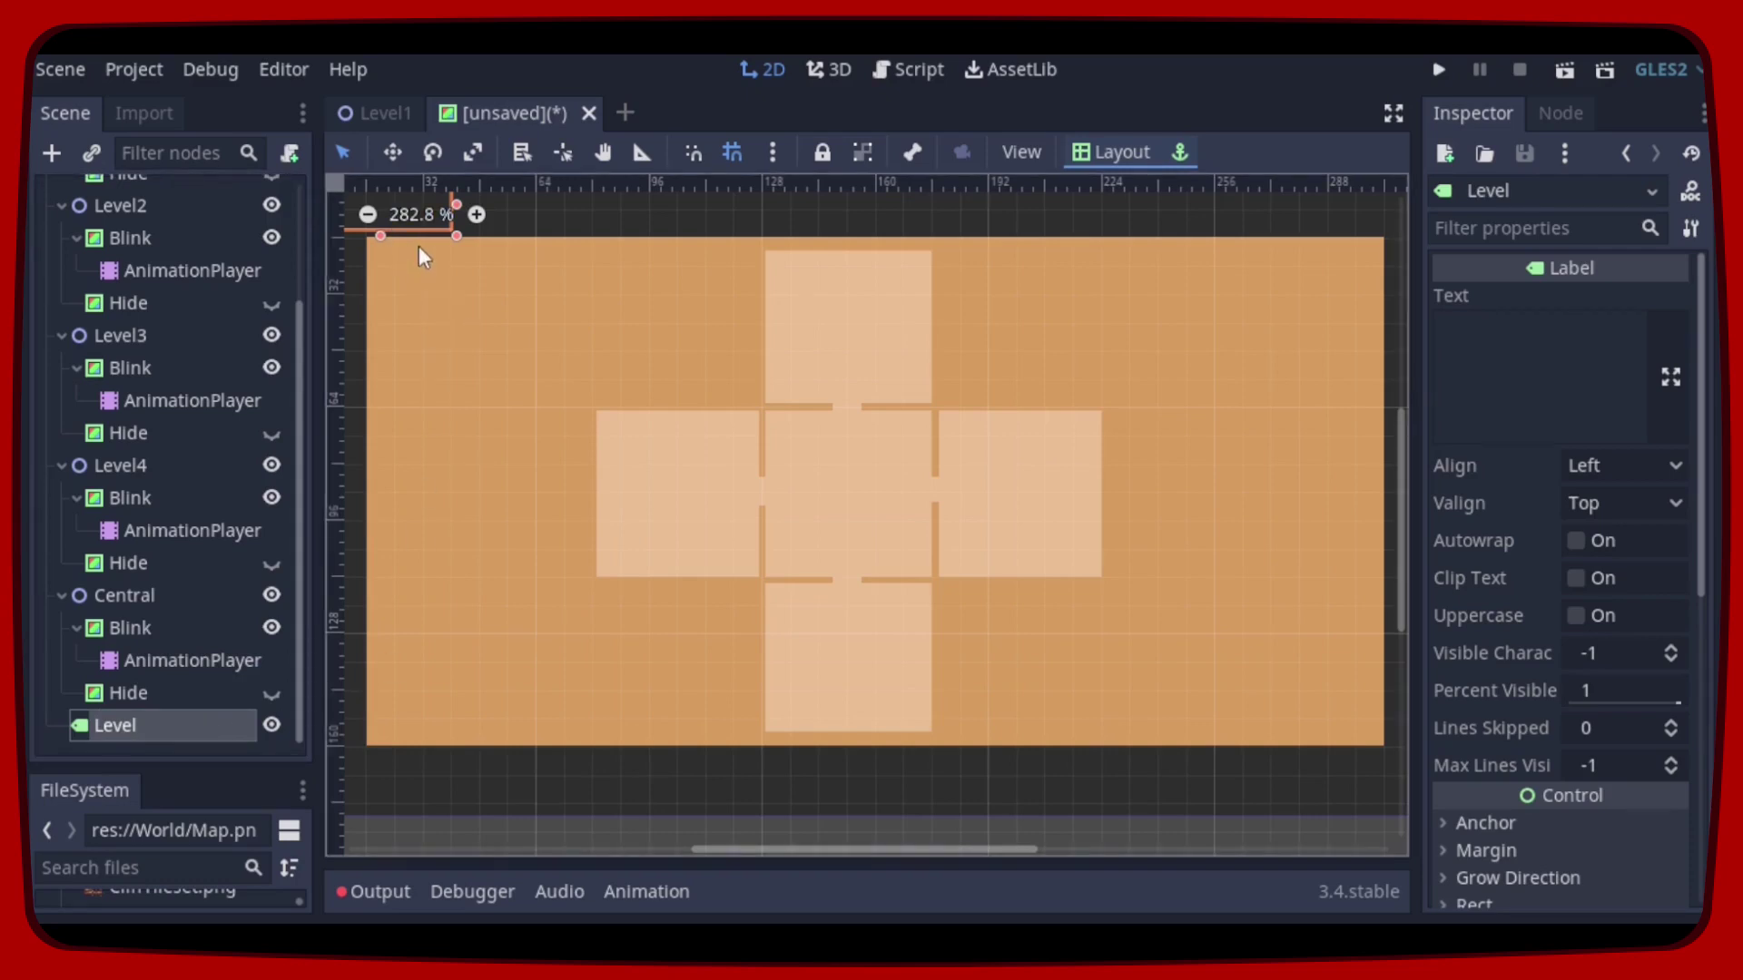
# Step: Place the label at the map's lower left with text 'Level 1', centred both ways
pyautogui.moveTo(403, 235)
pyautogui.mouseDown()
pyautogui.moveTo(511, 708)
pyautogui.moveTo(465, 701)
pyautogui.moveTo(766, 750)
pyautogui.mouseUp()
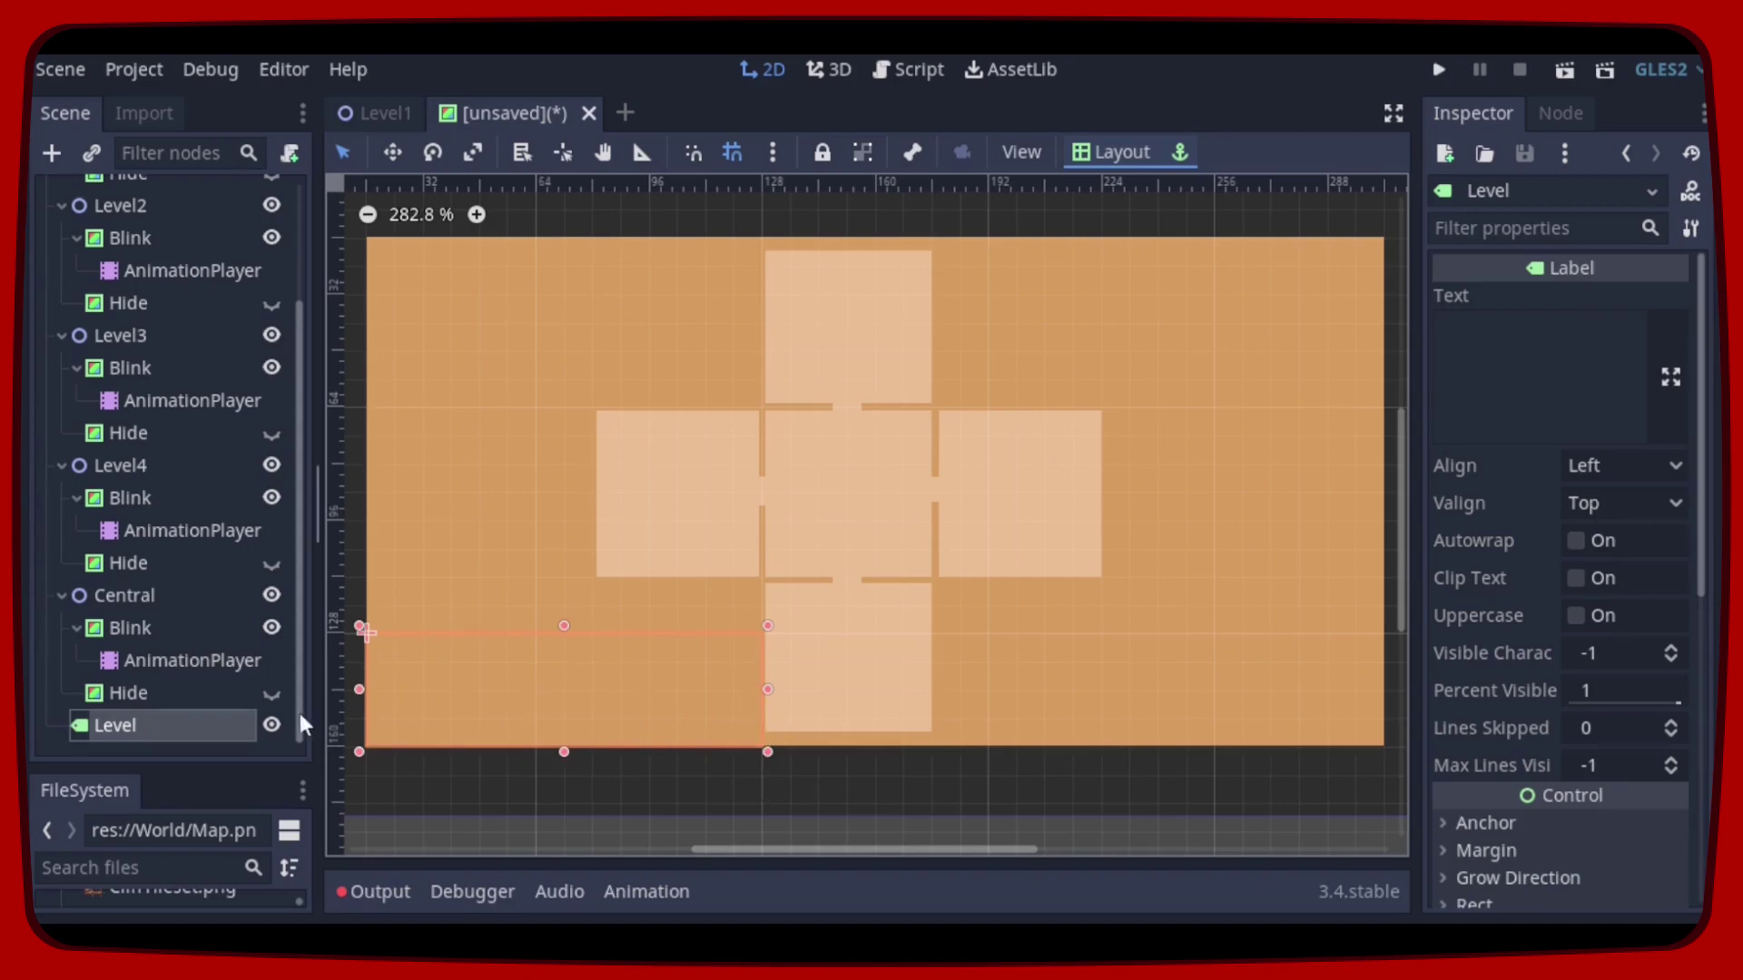
pyautogui.click(1487, 378)
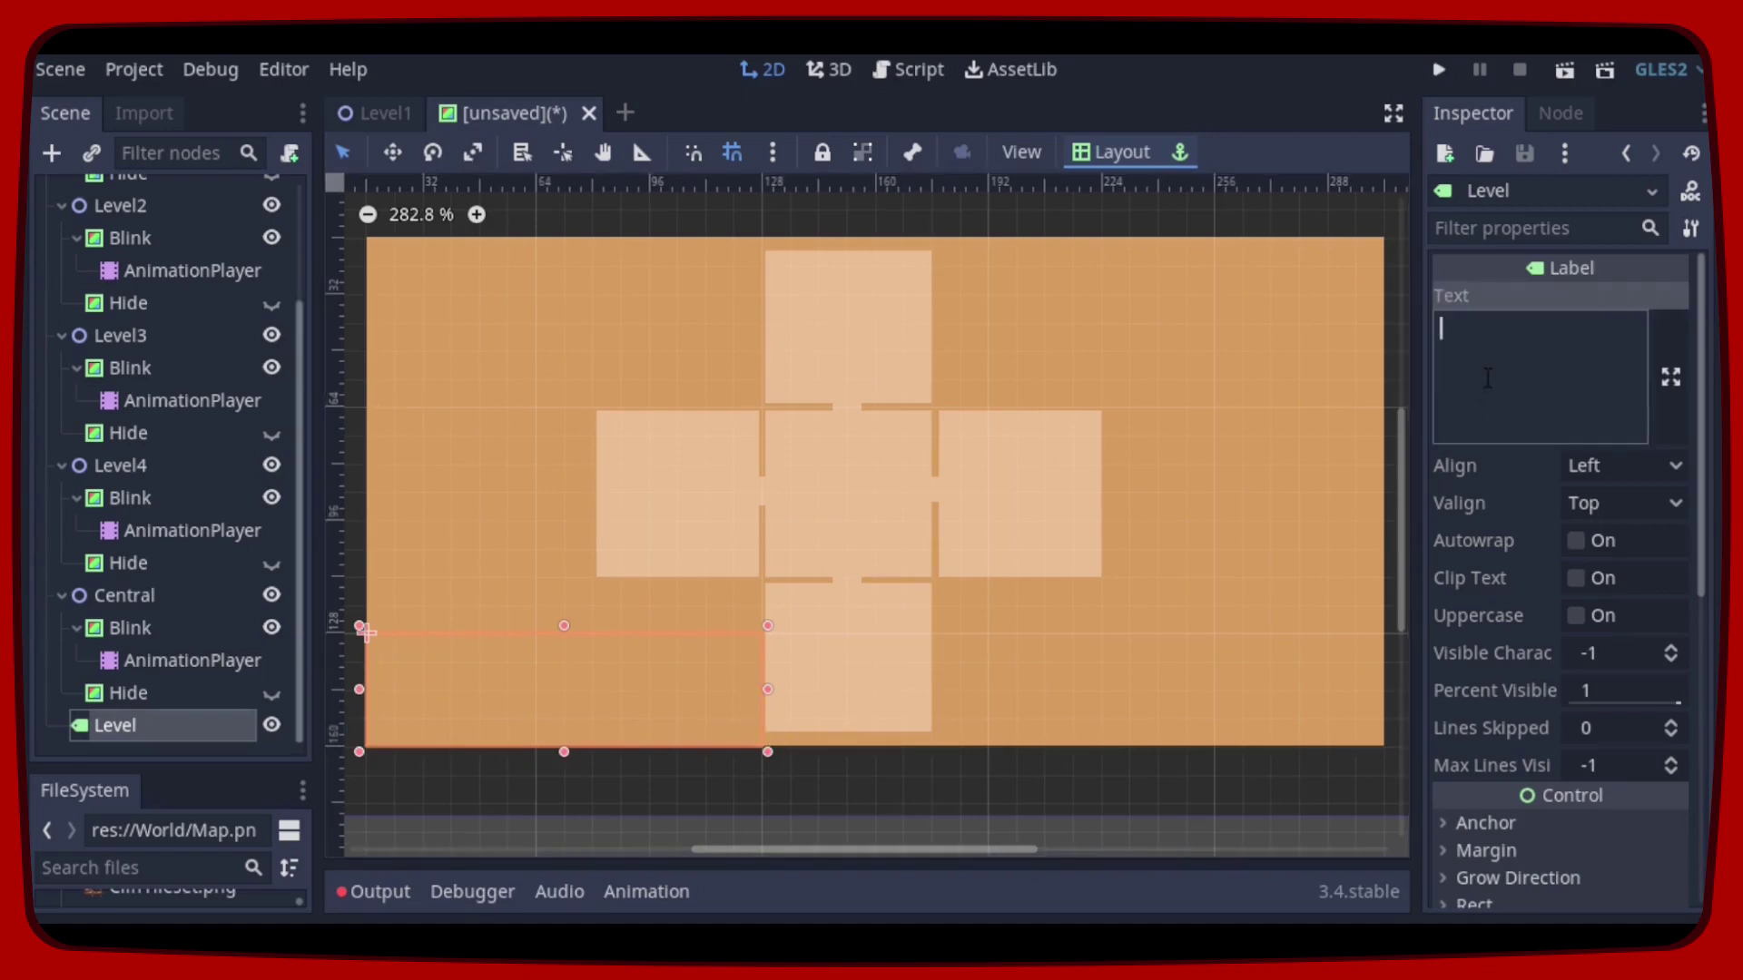
pyautogui.write('Level 1')
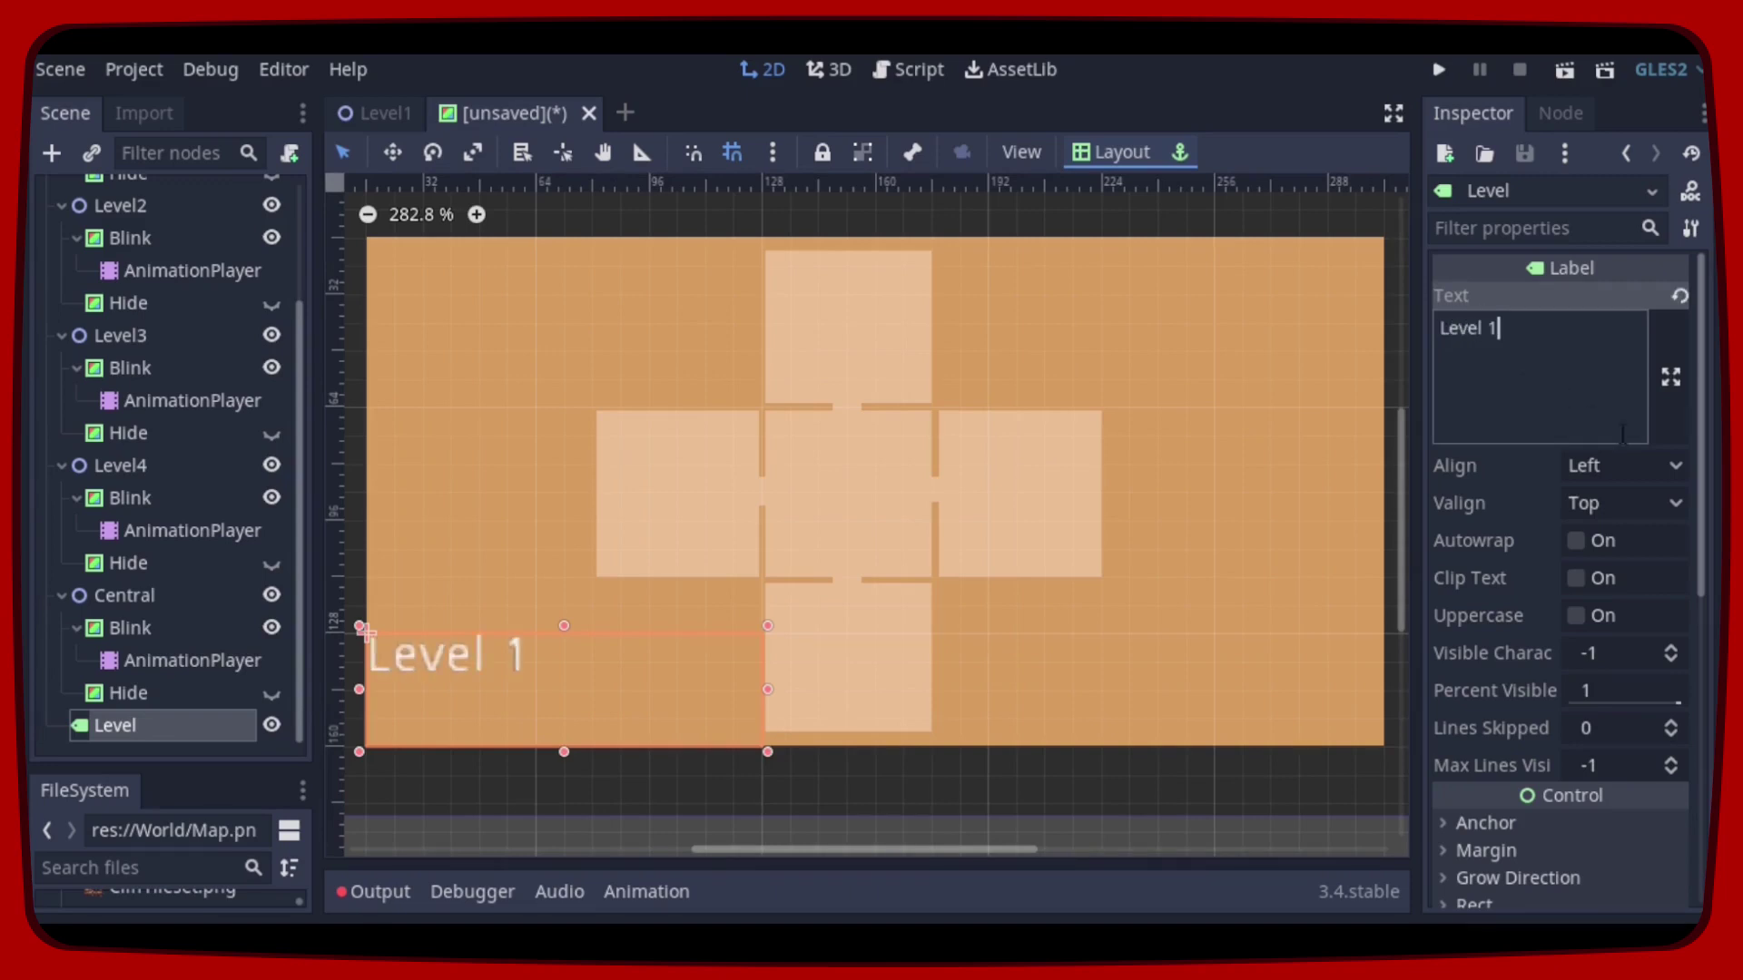
pyautogui.click(1673, 464)
pyautogui.click(1640, 524)
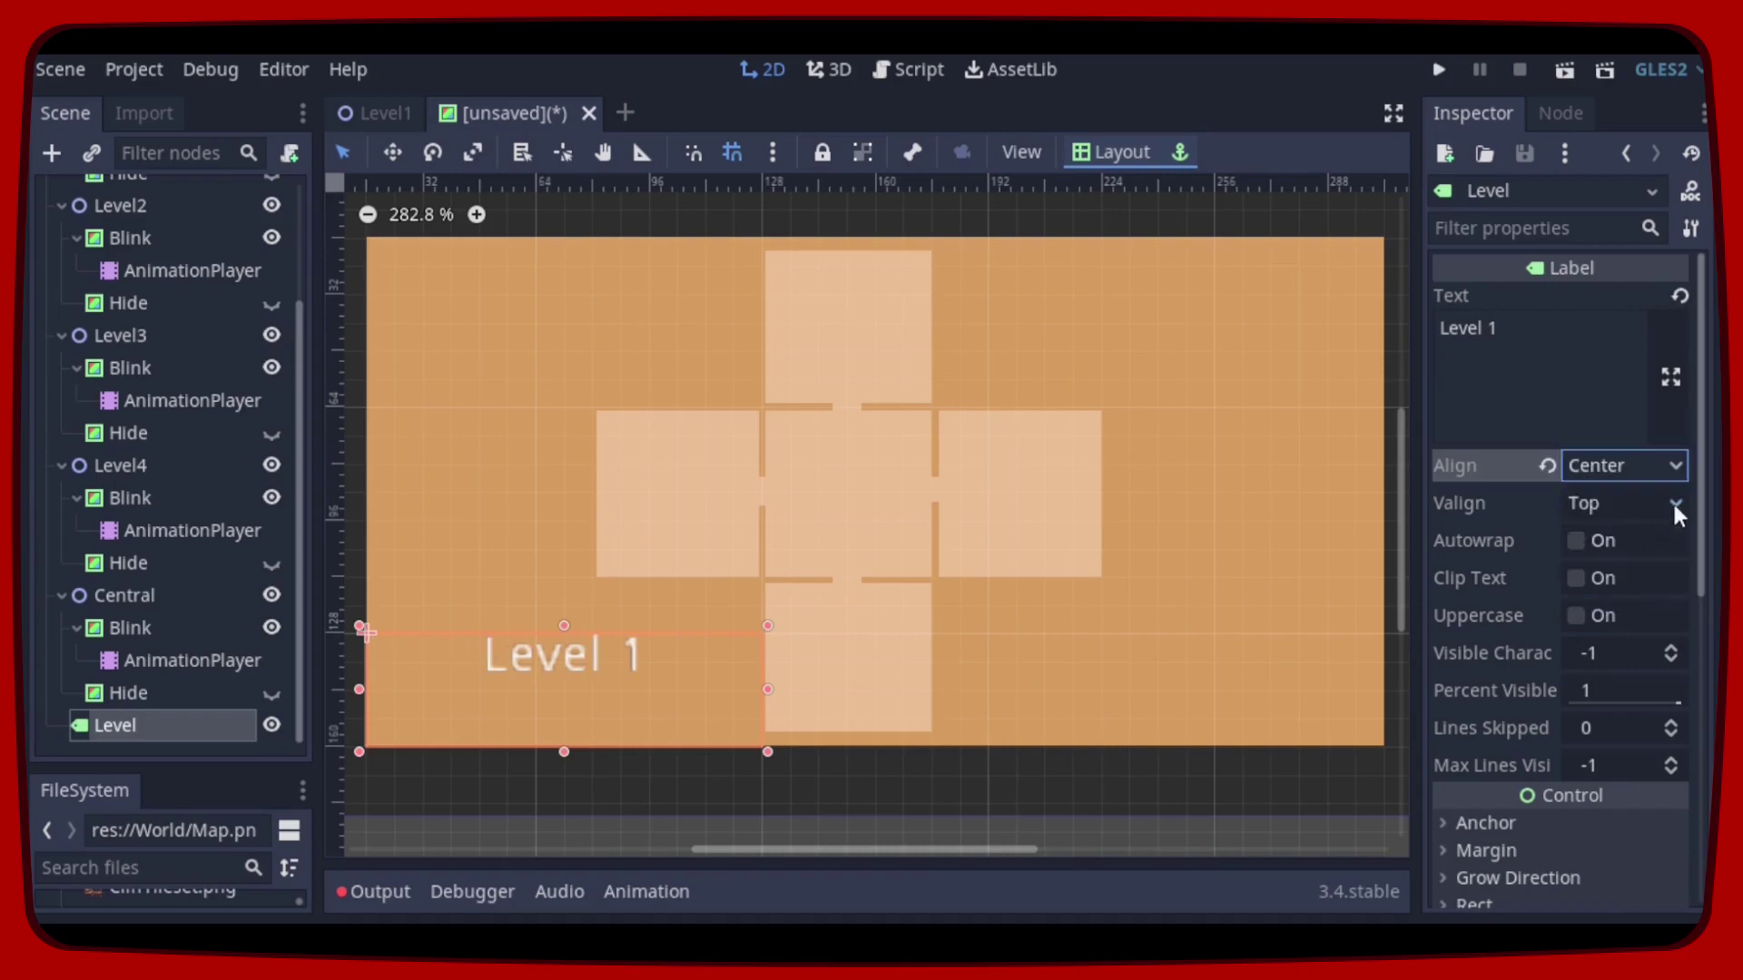
pyautogui.click(1673, 502)
pyautogui.click(1646, 556)
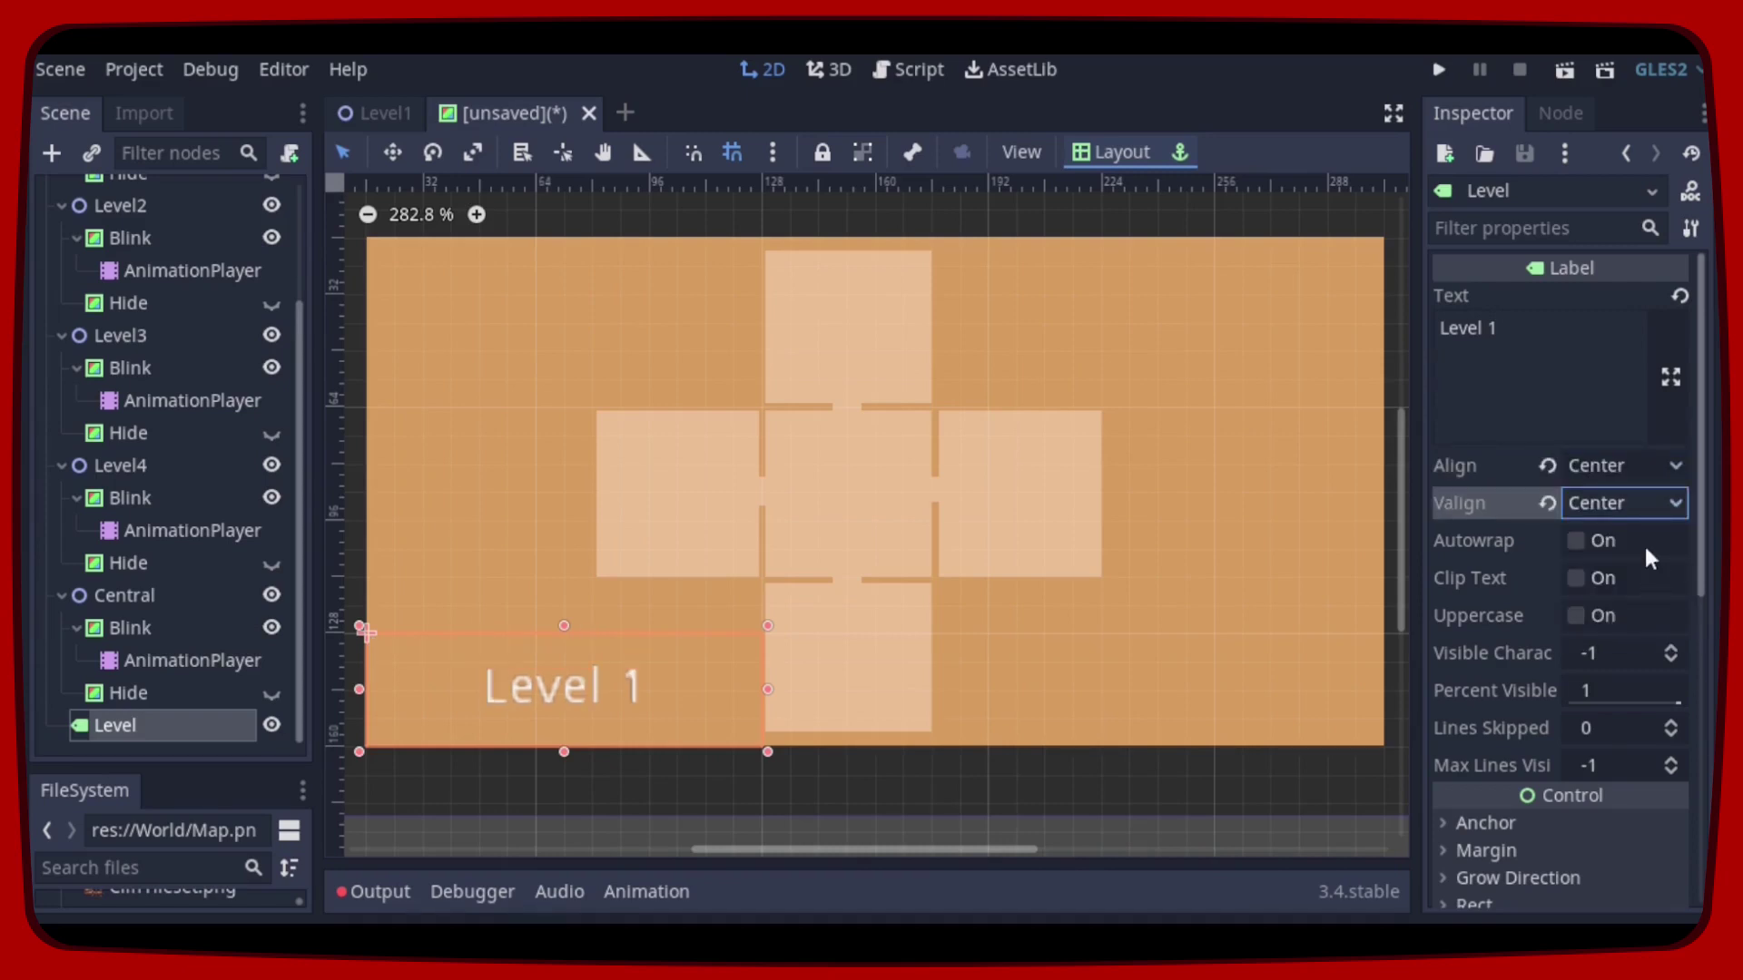
pyautogui.scroll(-3, 1636, 539)
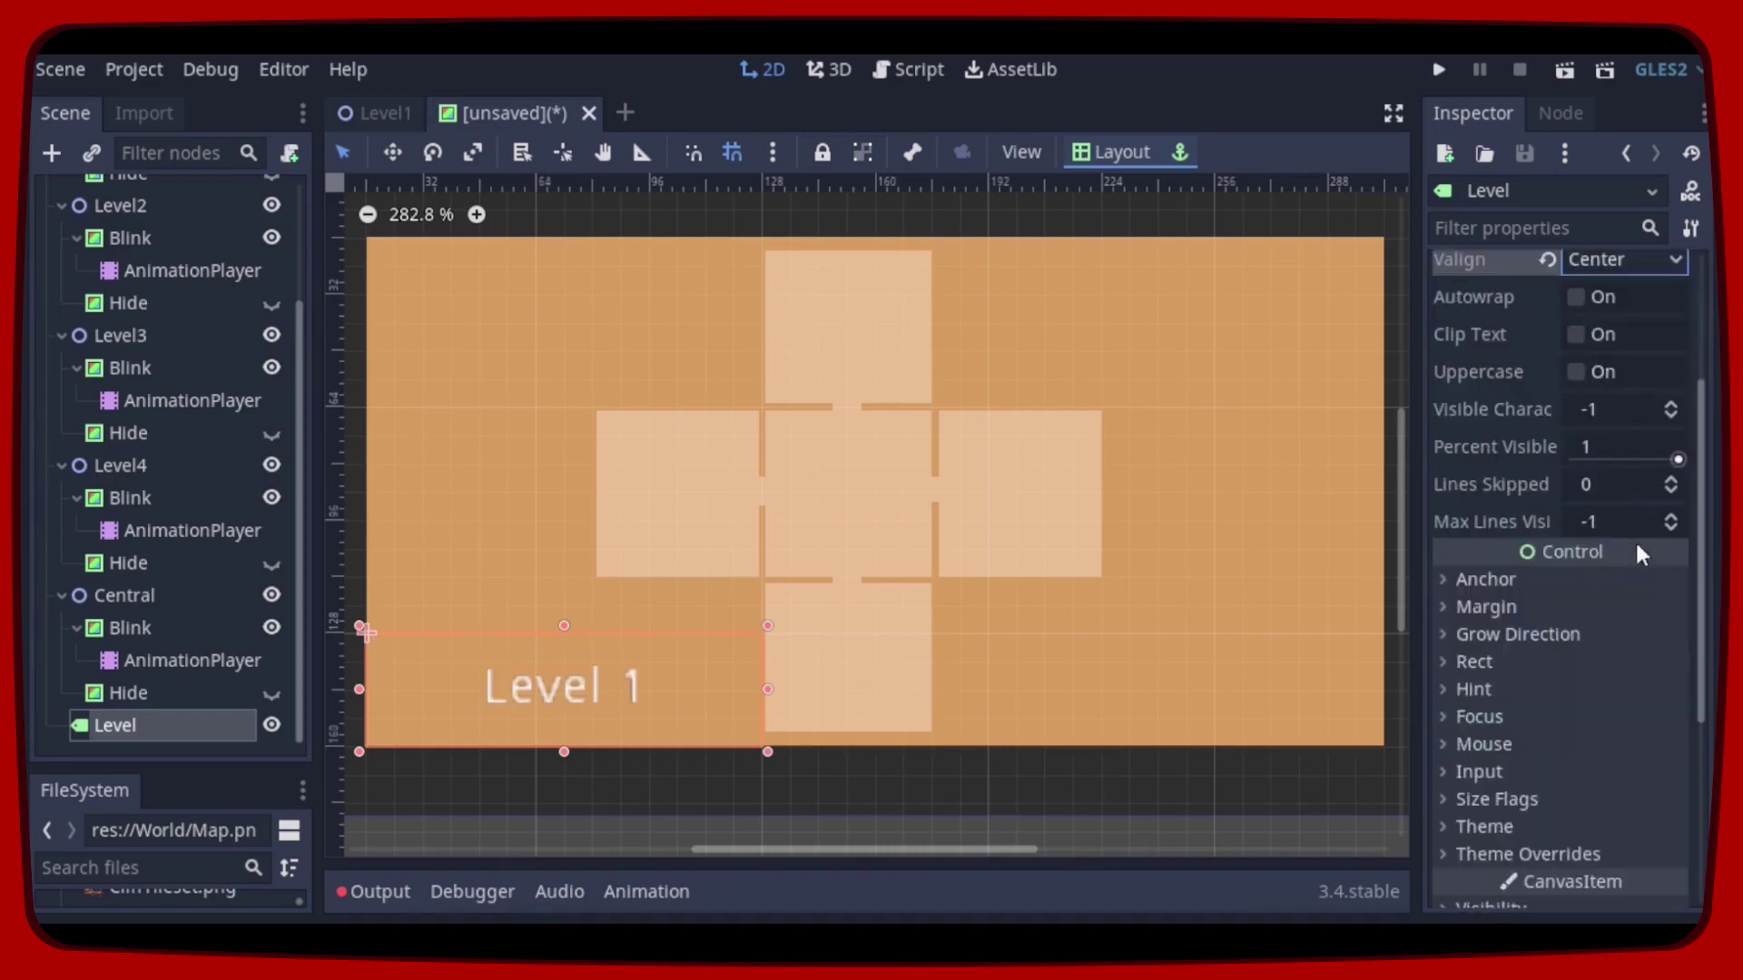
pyautogui.scroll(-1, 1526, 603)
pyautogui.scroll(-2, 1488, 613)
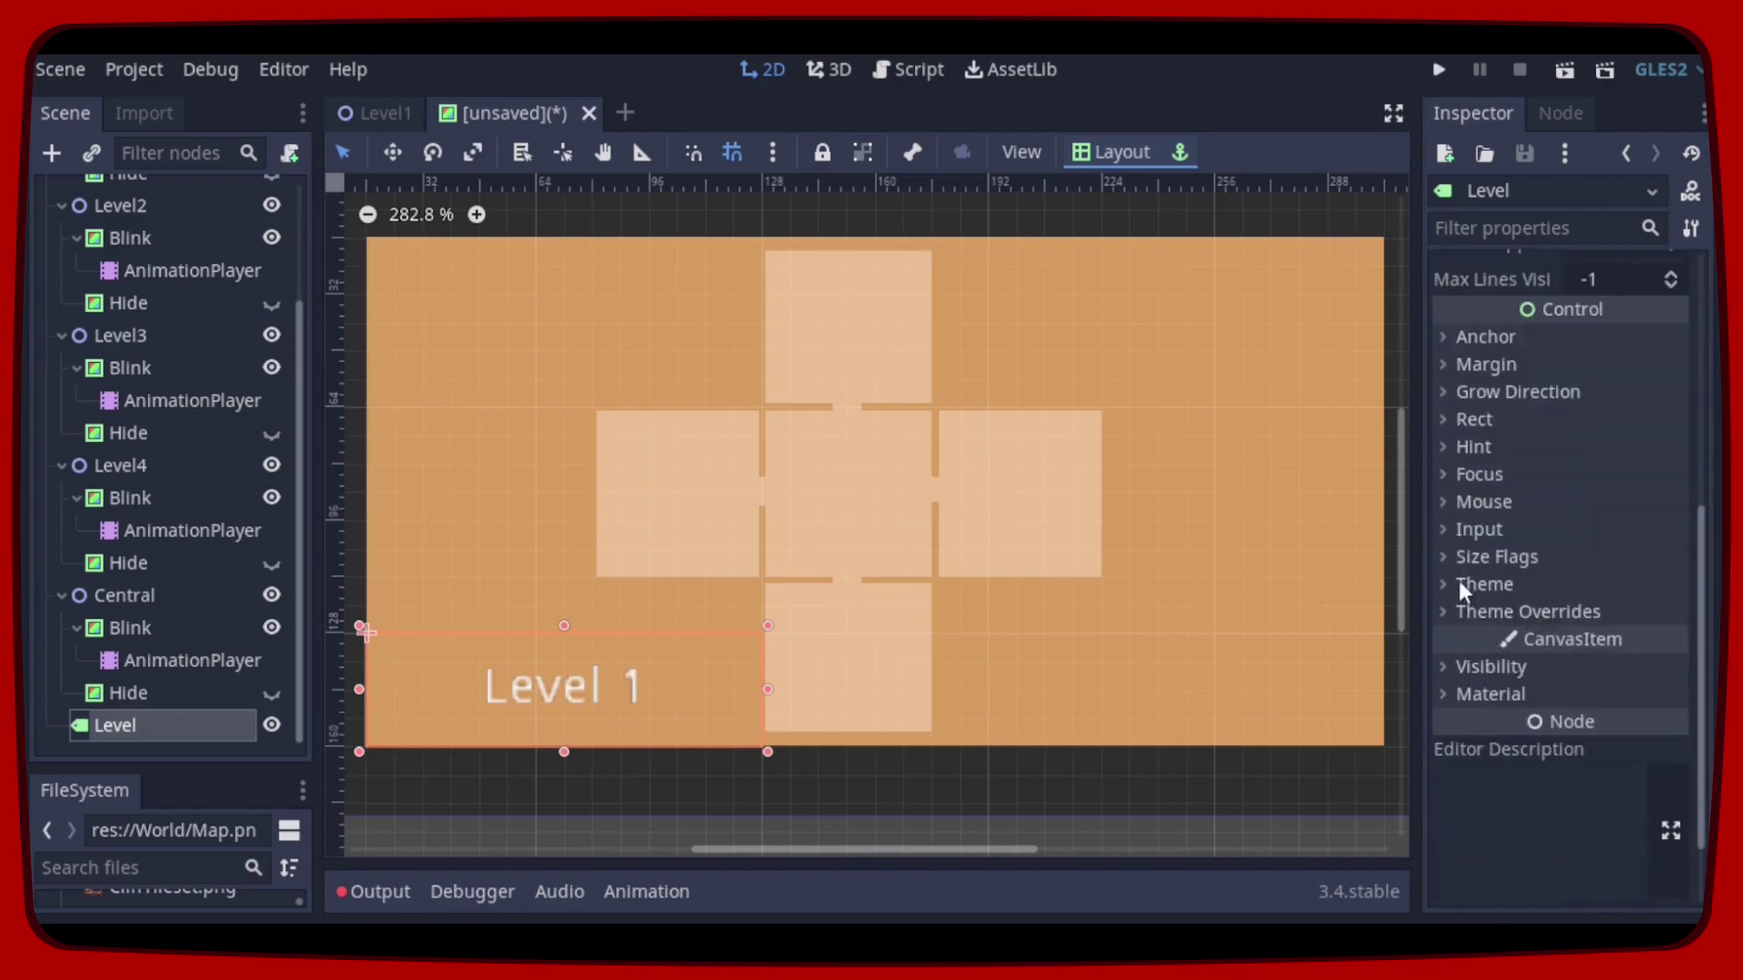
# Step: Override the label's font with Font/Font.tres and enable the third font colour override
pyautogui.click(1440, 612)
pyautogui.scroll(-2, 1465, 572)
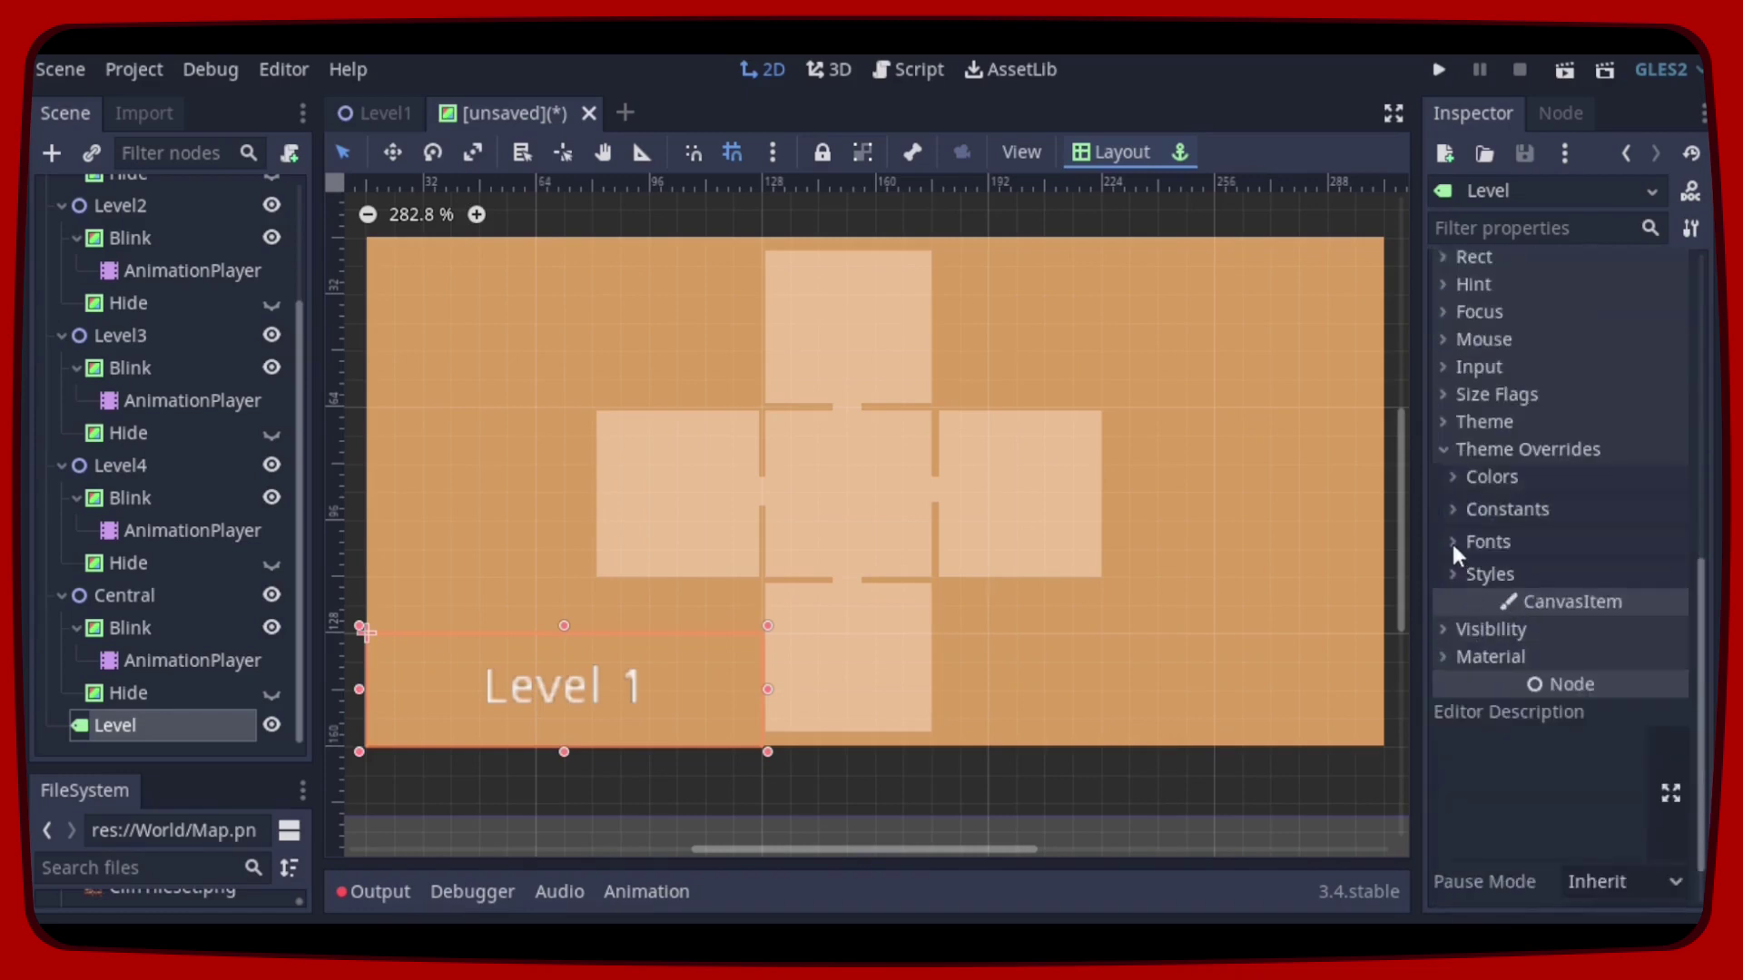
pyautogui.click(1455, 545)
pyautogui.click(1669, 572)
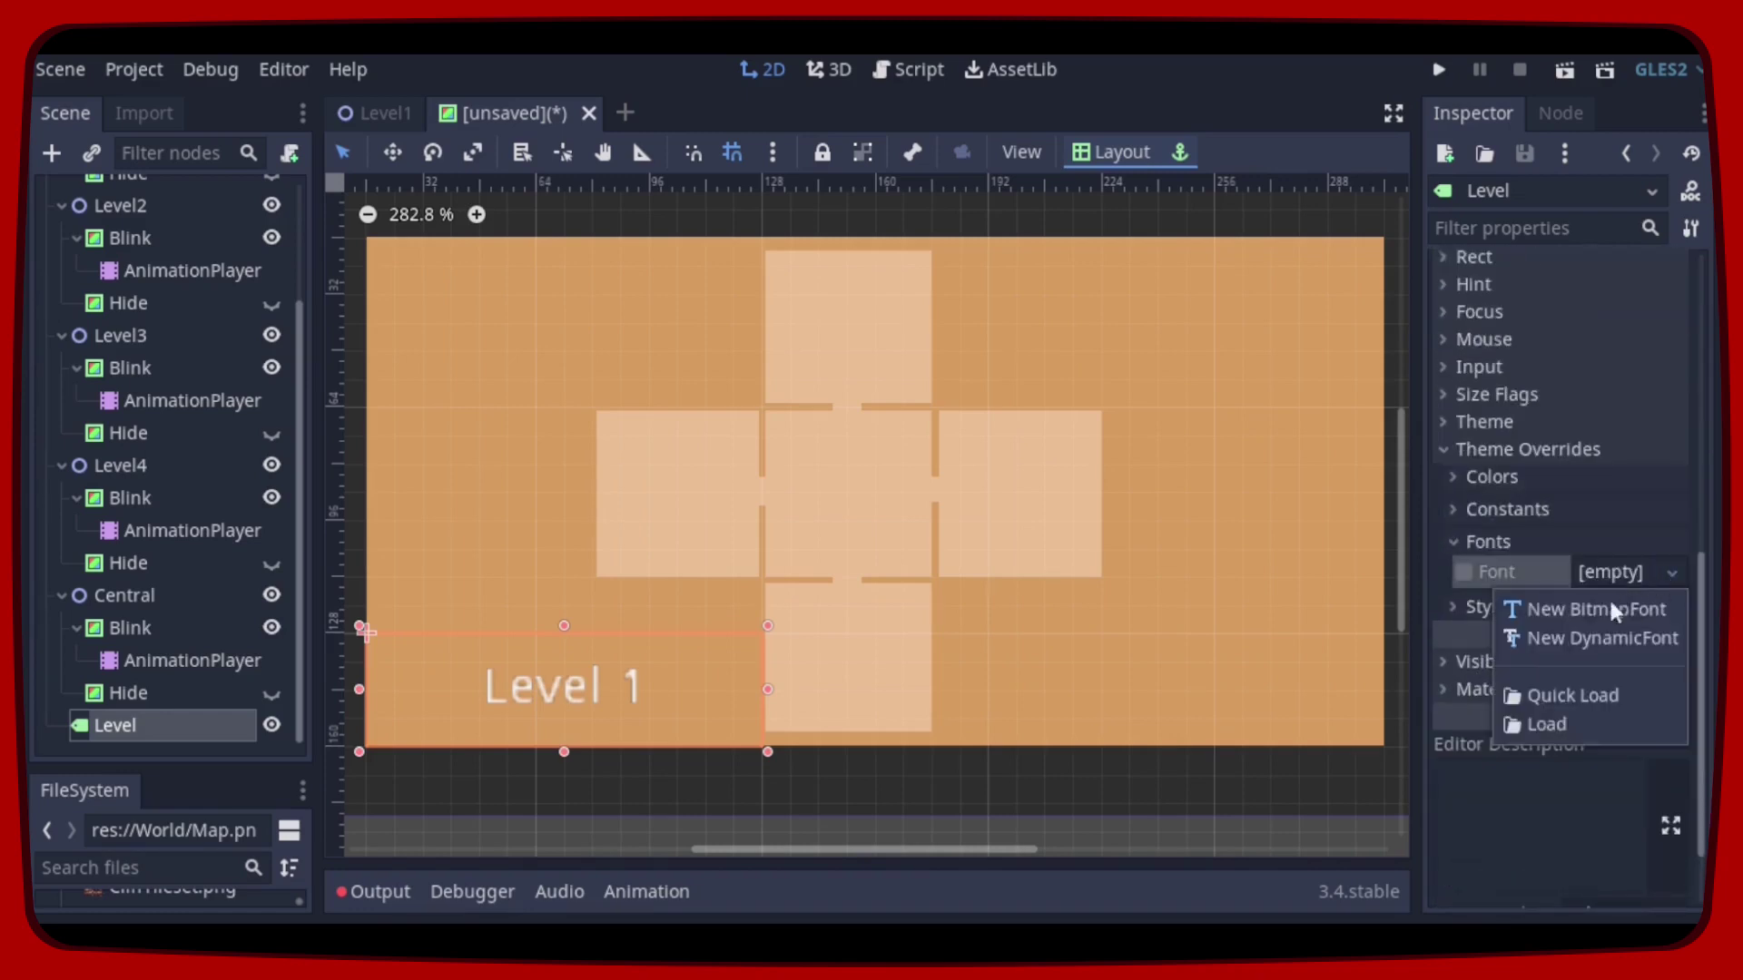
pyautogui.click(1595, 730)
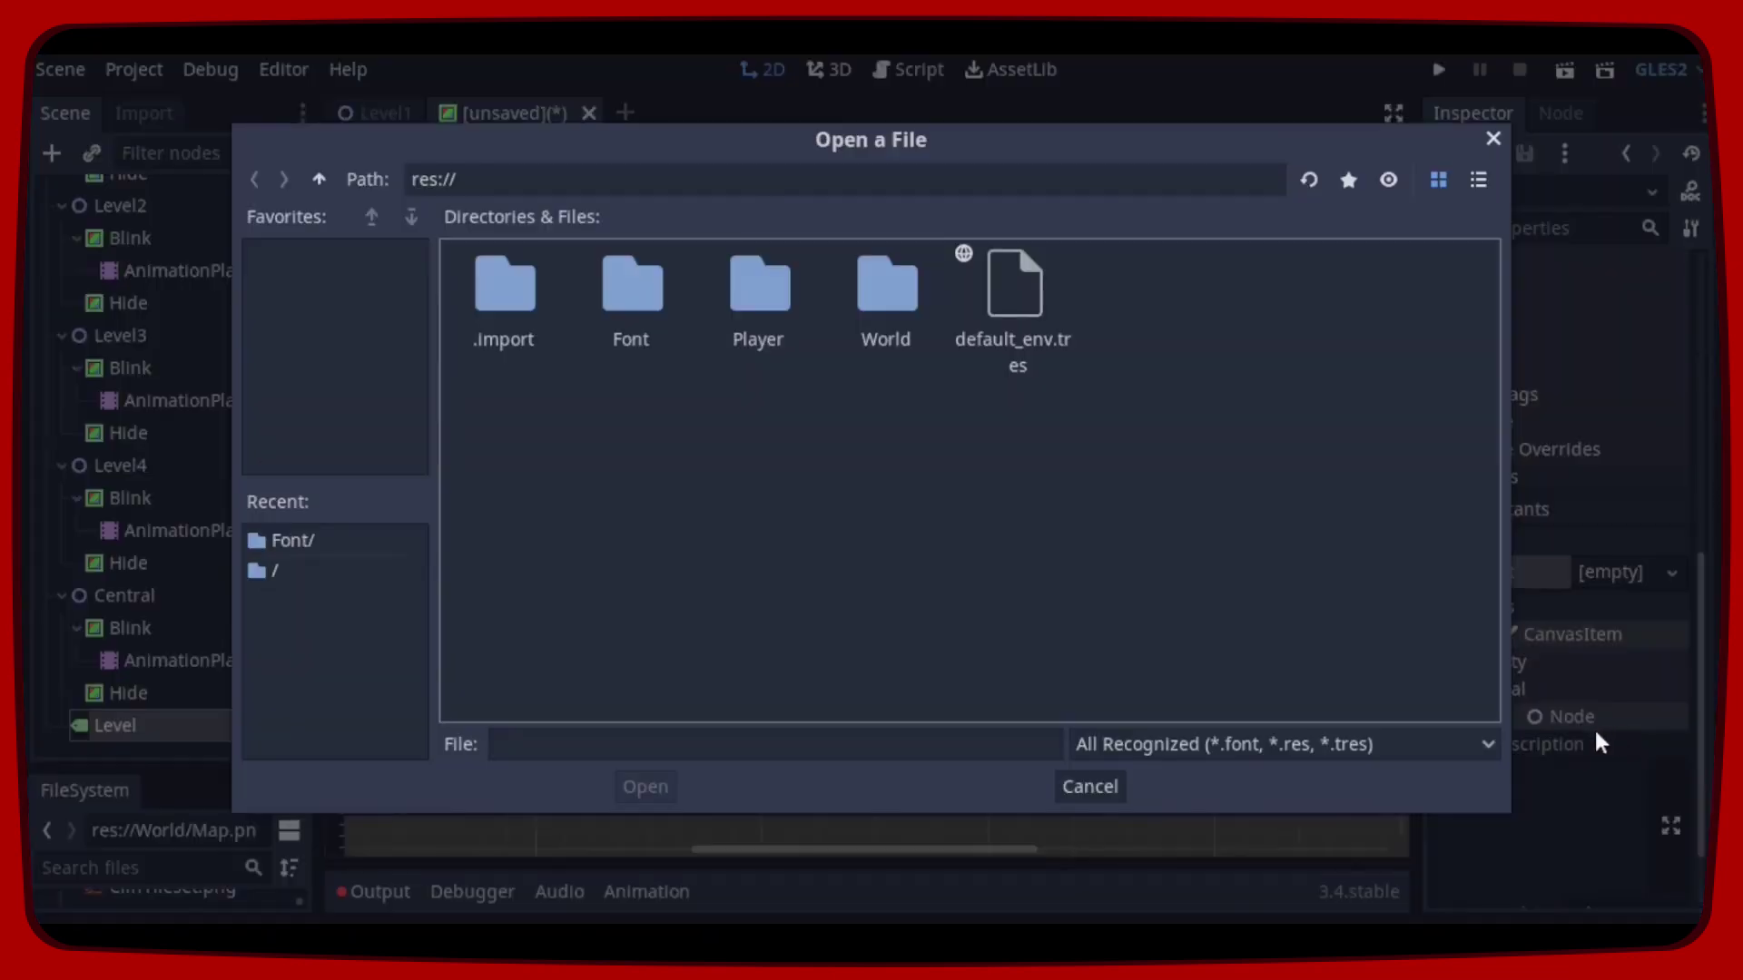
pyautogui.doubleClick(638, 302)
pyautogui.click(636, 304)
pyautogui.click(646, 787)
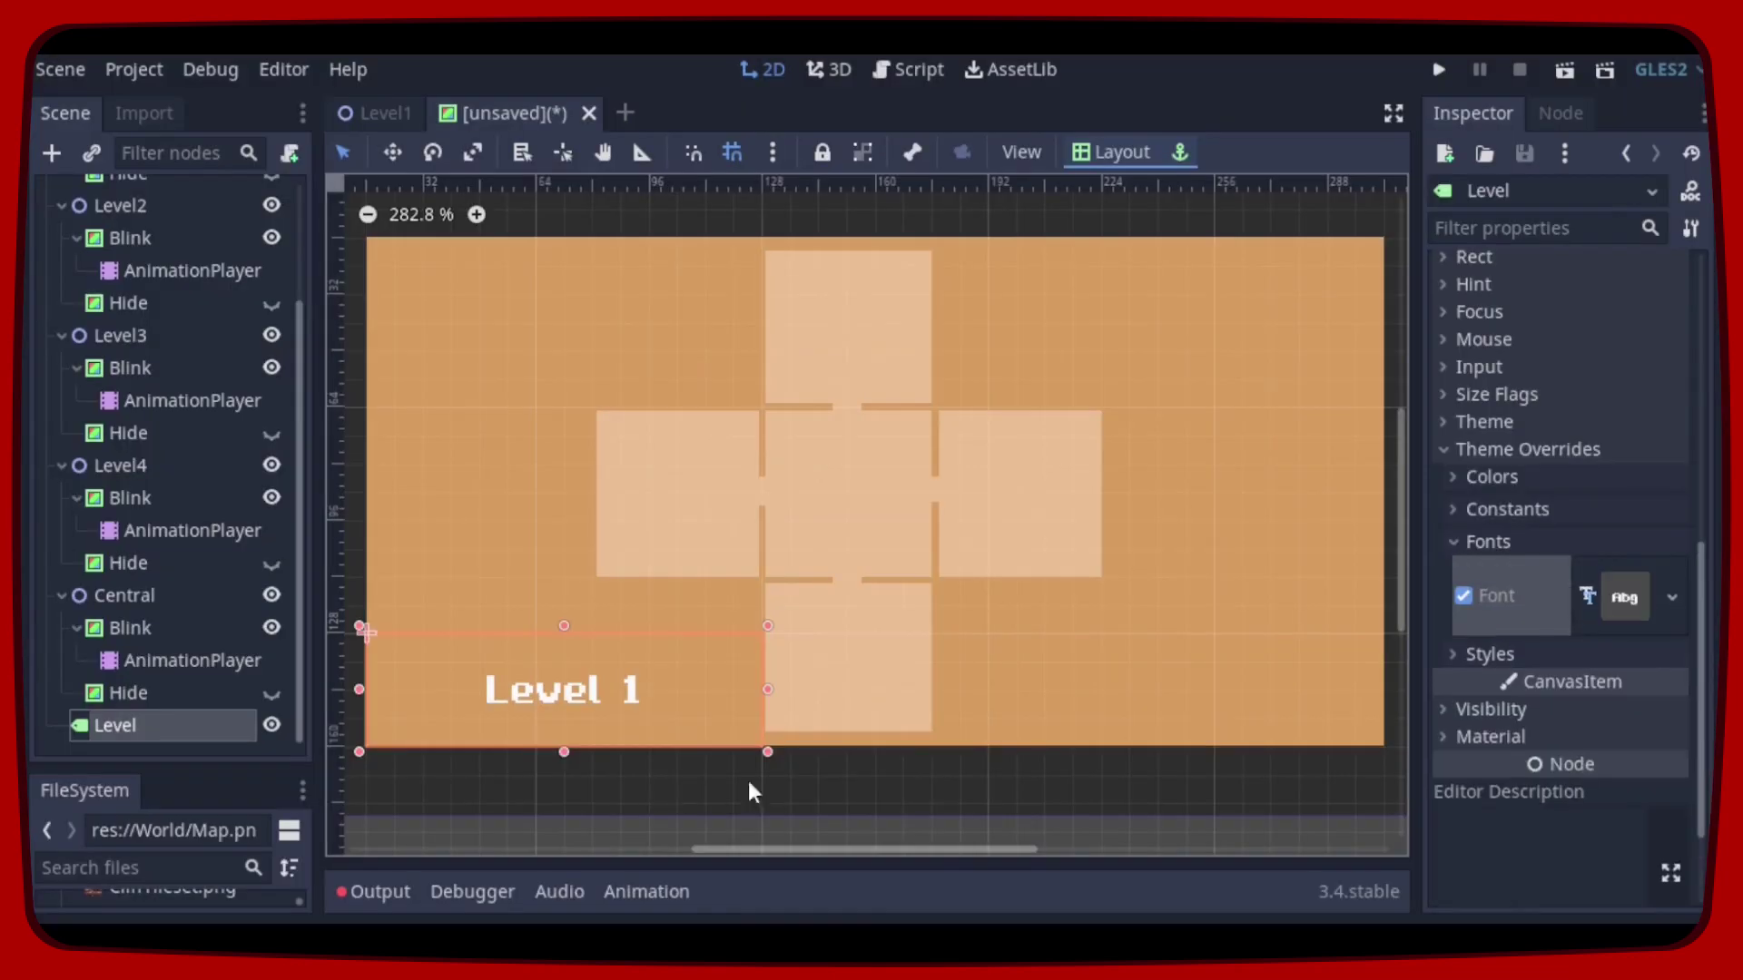
pyautogui.click(1453, 475)
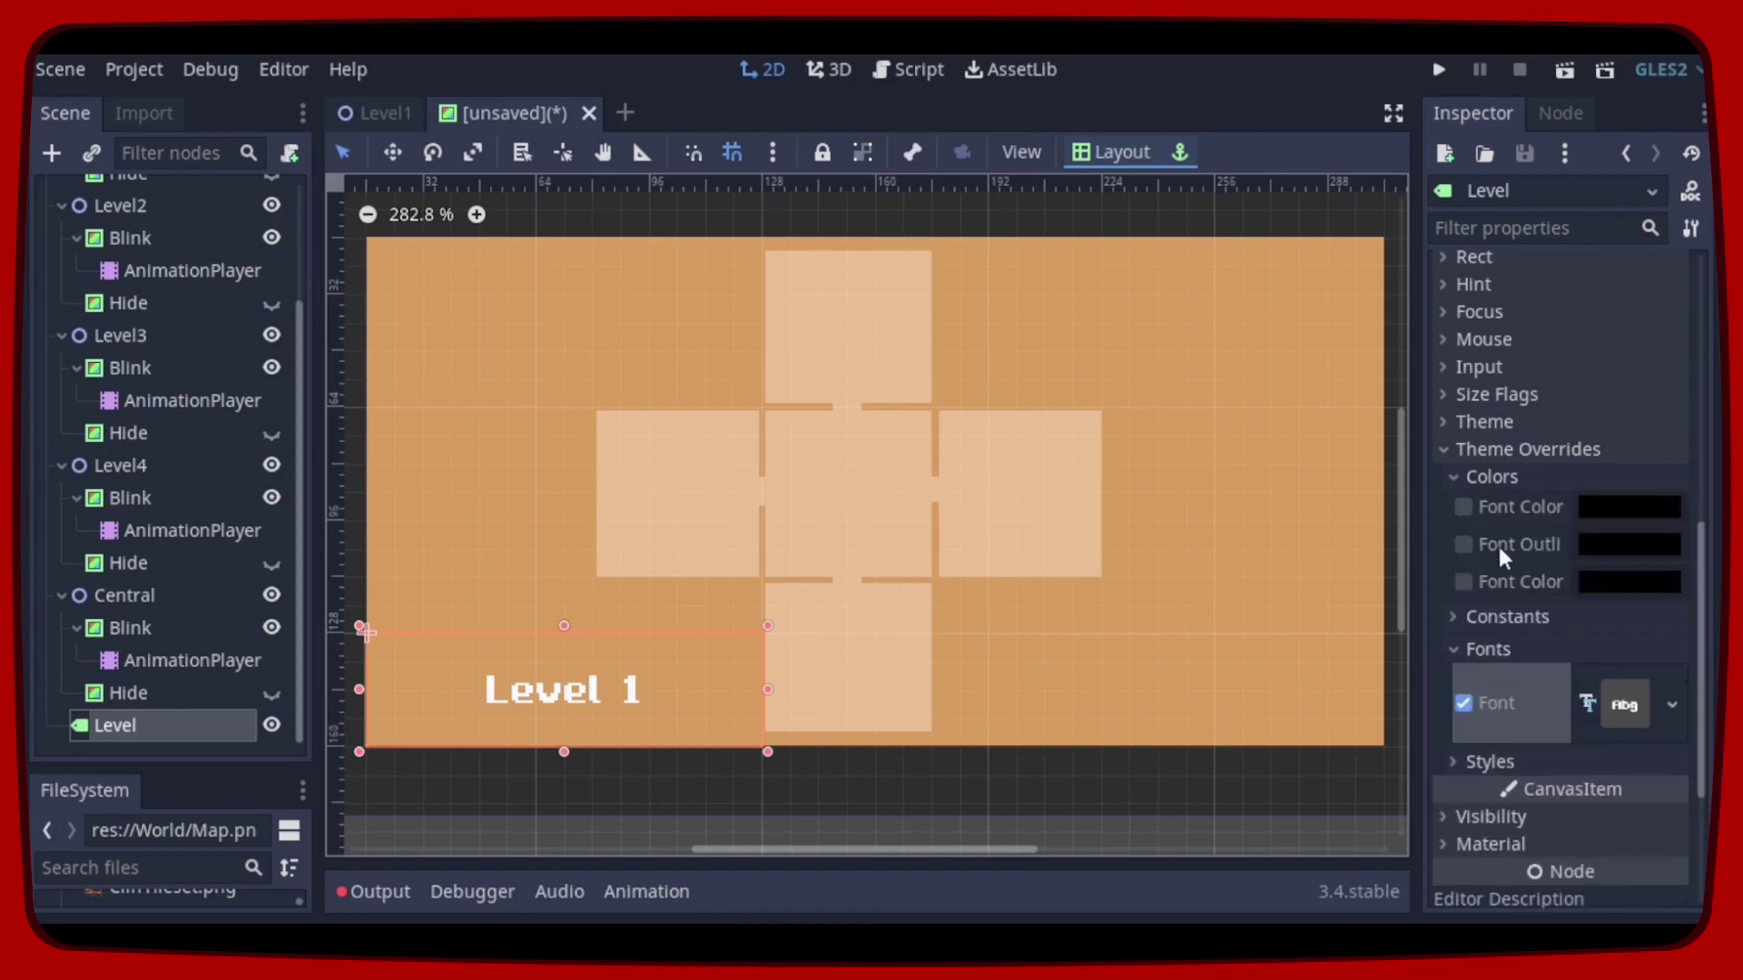
pyautogui.click(1462, 582)
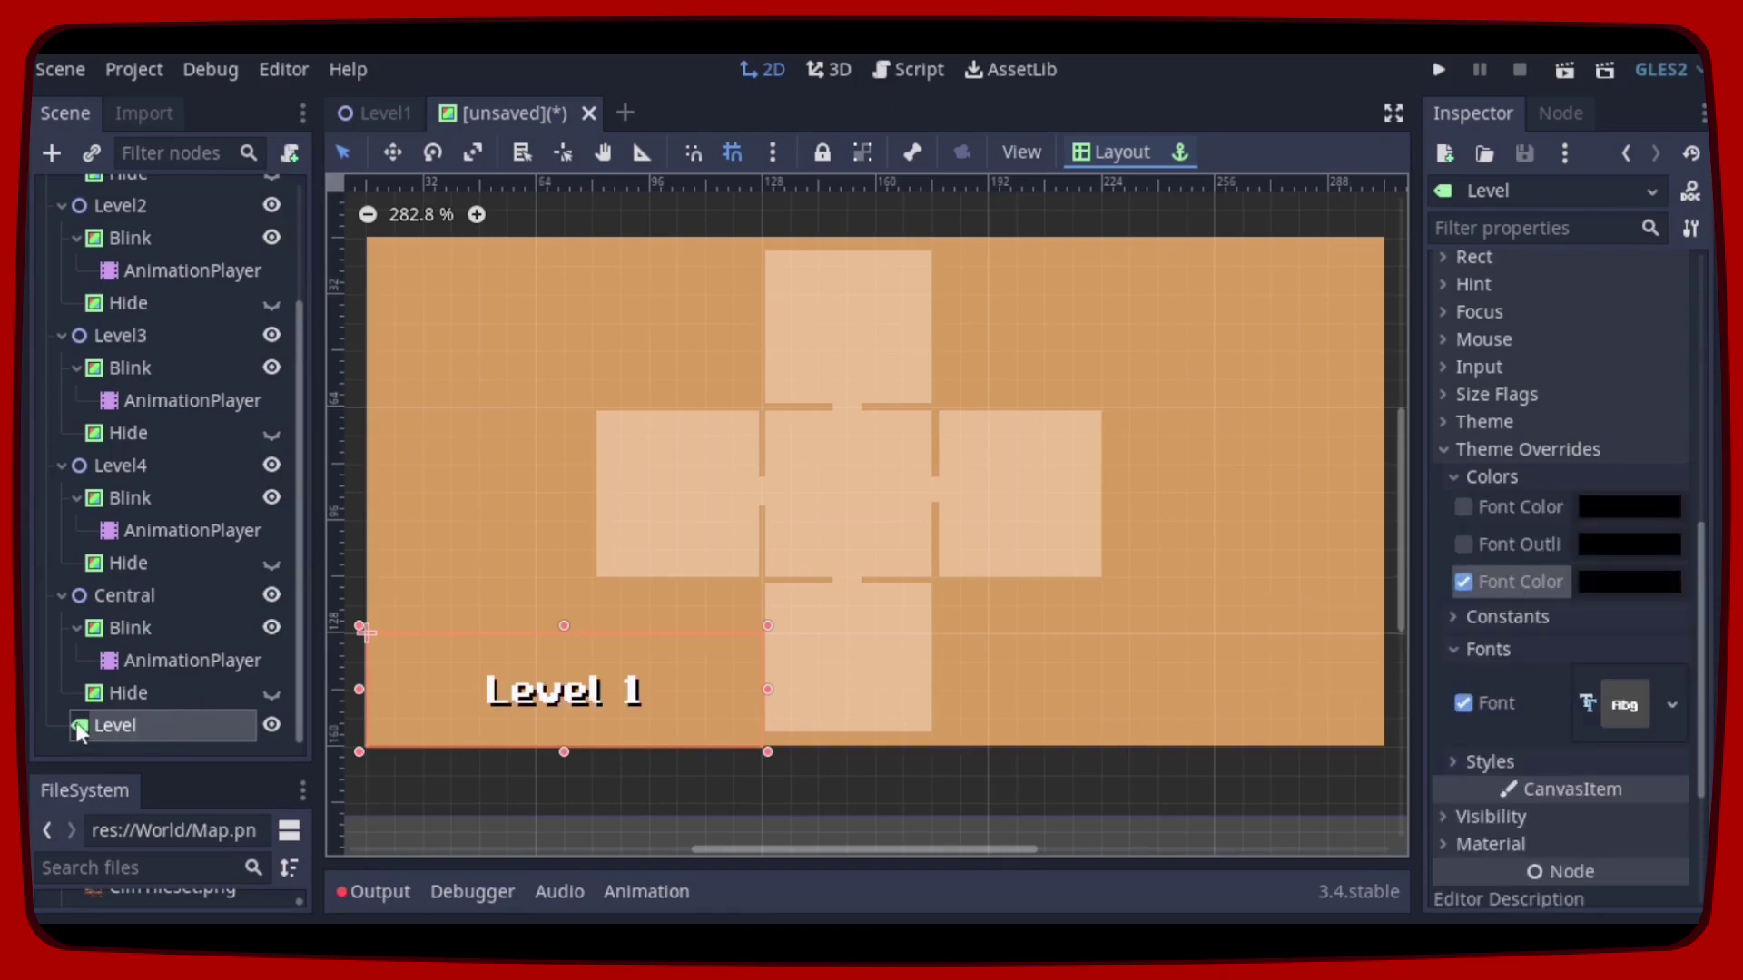
# Step: Duplicate the Level label and rename the copy Position
pyautogui.hotkey('ctrl', 'd')
pyautogui.doubleClick(173, 725)
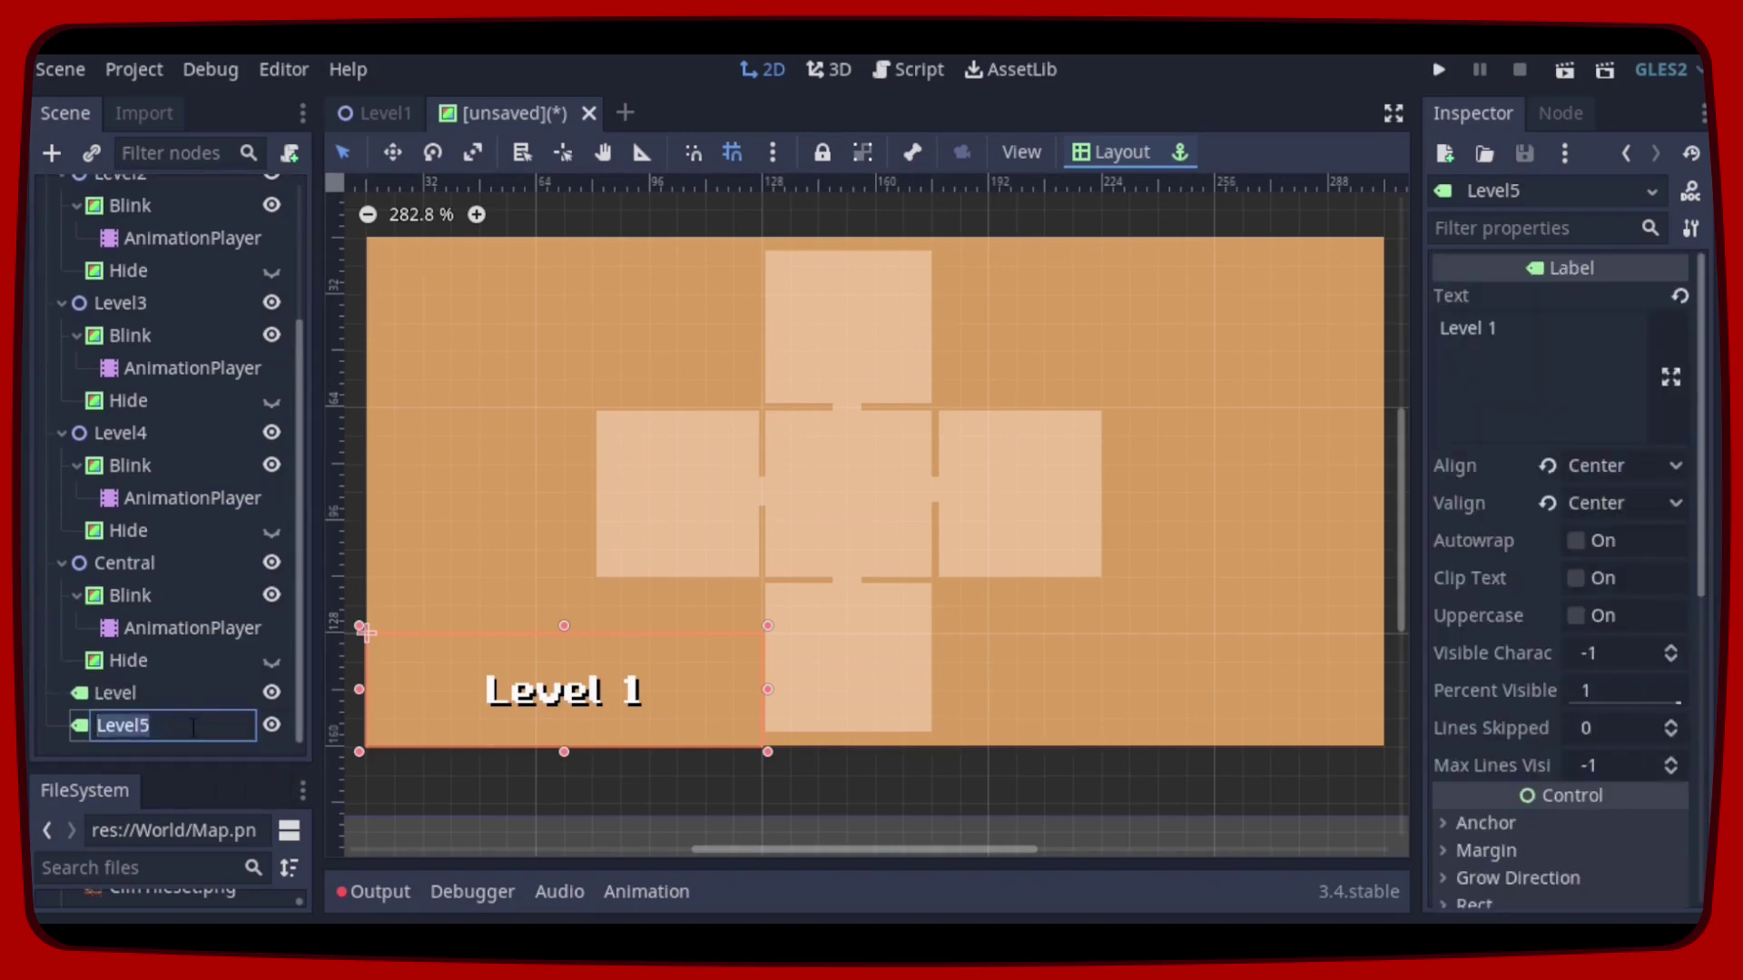
pyautogui.write('Position')
pyautogui.press('Return')
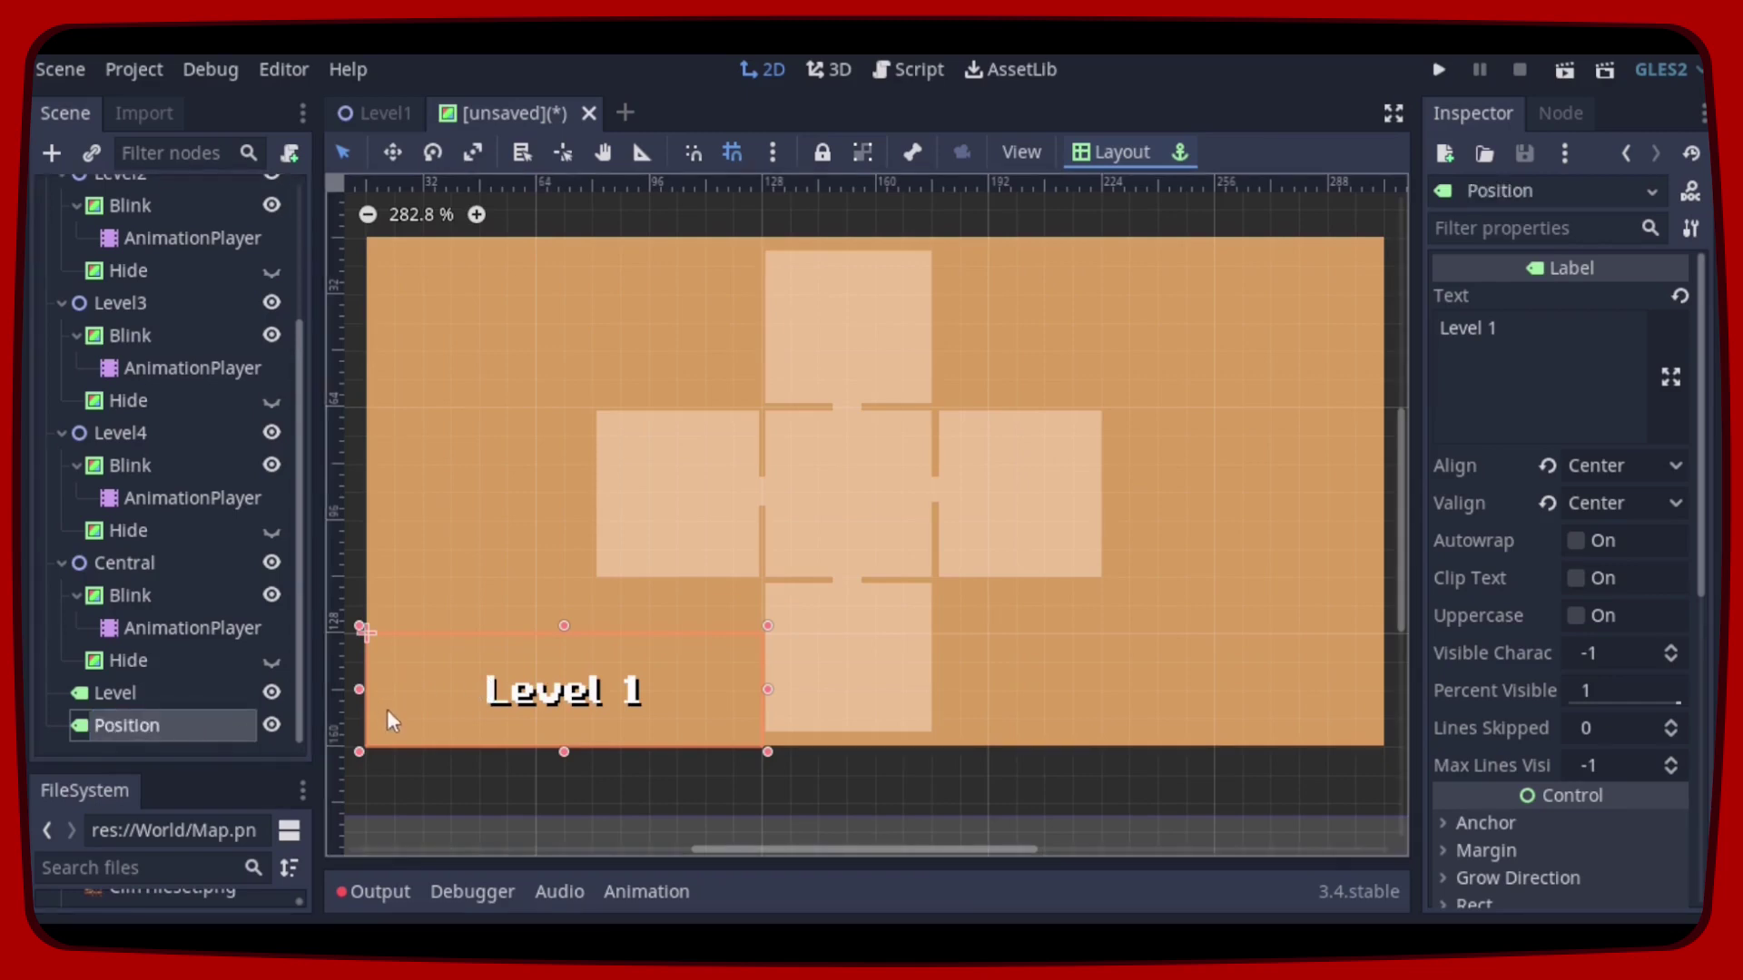
# Step: Move Position to the map's bottom right, widen it to the edge, and set its text to Left
pyautogui.moveTo(582, 702); pyautogui.dragTo(1157, 692)
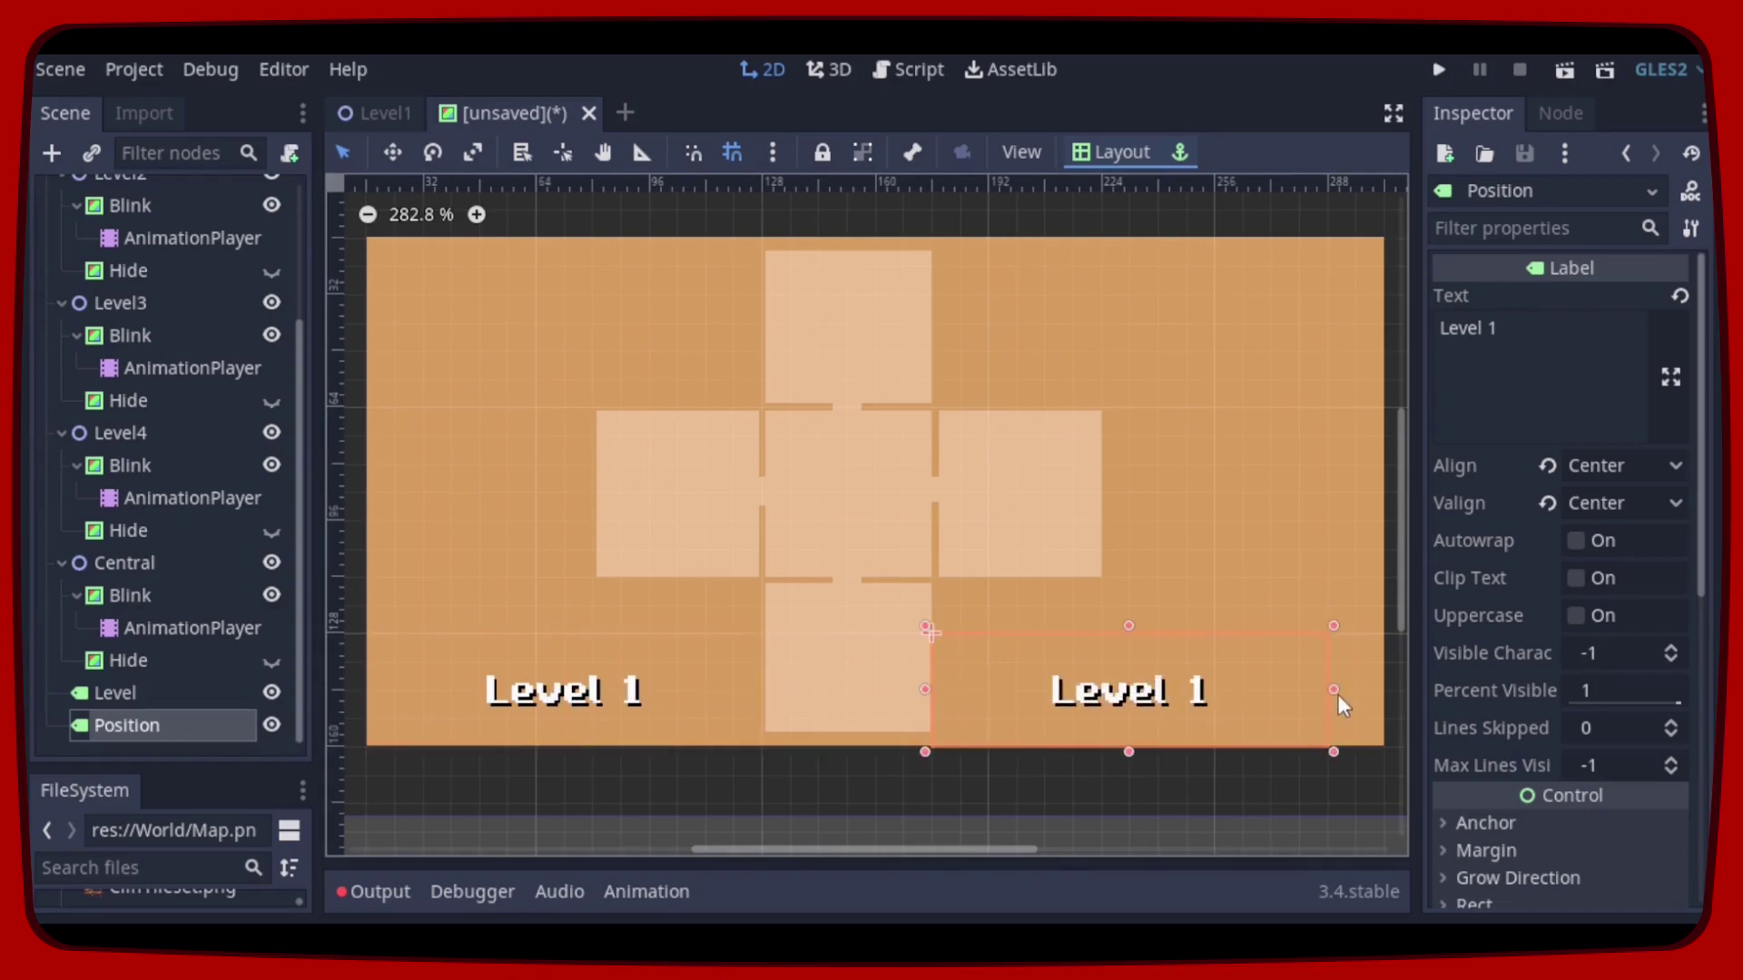
pyautogui.moveTo(1333, 690); pyautogui.dragTo(1390, 690)
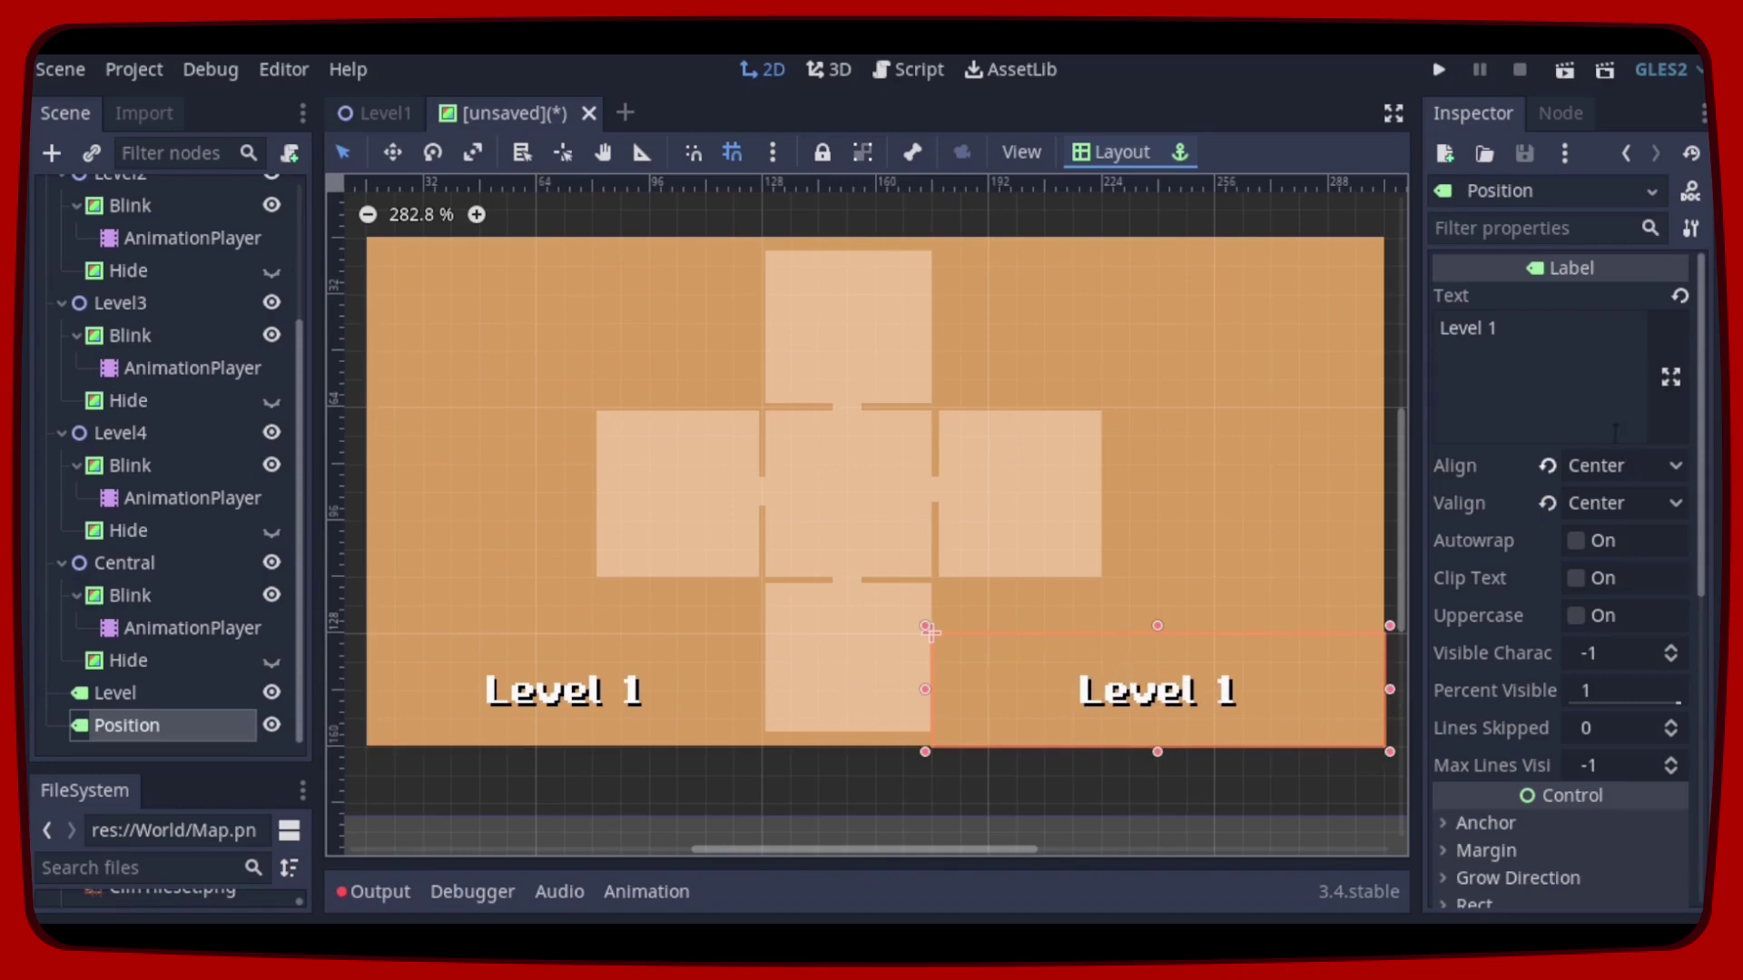
pyautogui.click(1535, 339)
pyautogui.press('BackSpace')
pyautogui.press('BackSpace')
pyautogui.press('BackSpace')
pyautogui.press('BackSpace')
pyautogui.press('BackSpace')
pyautogui.press('BackSpace')
pyautogui.write('eft')
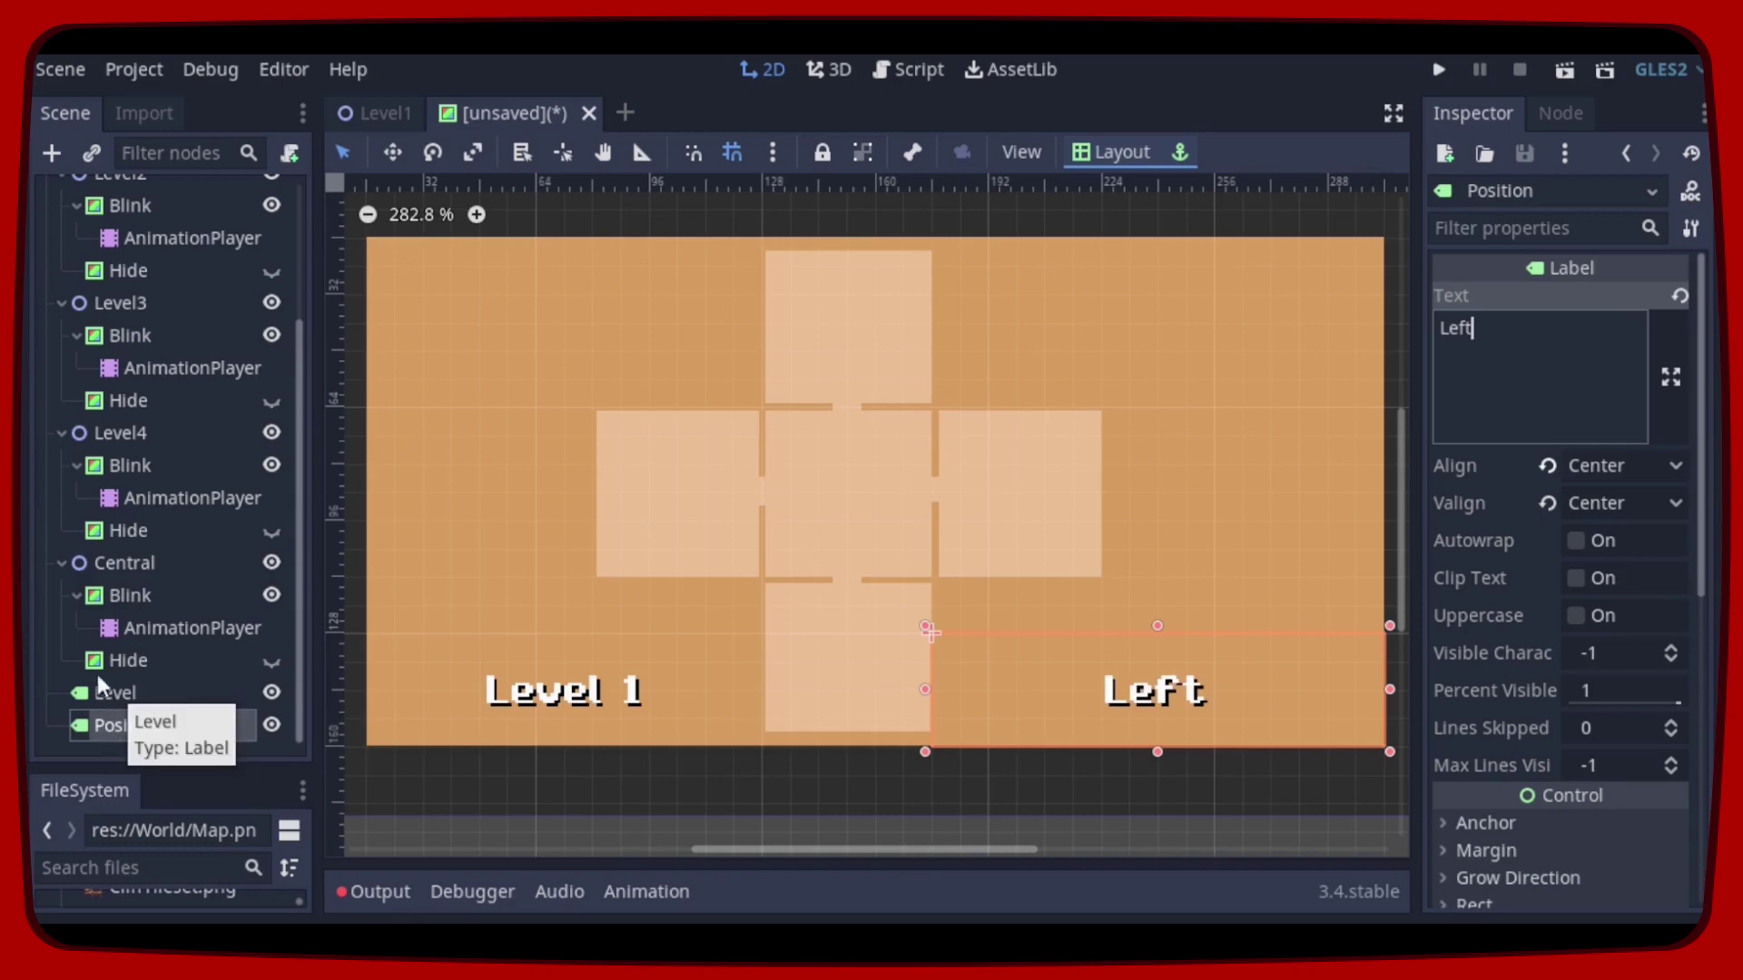
pyautogui.scroll(3, 126, 497)
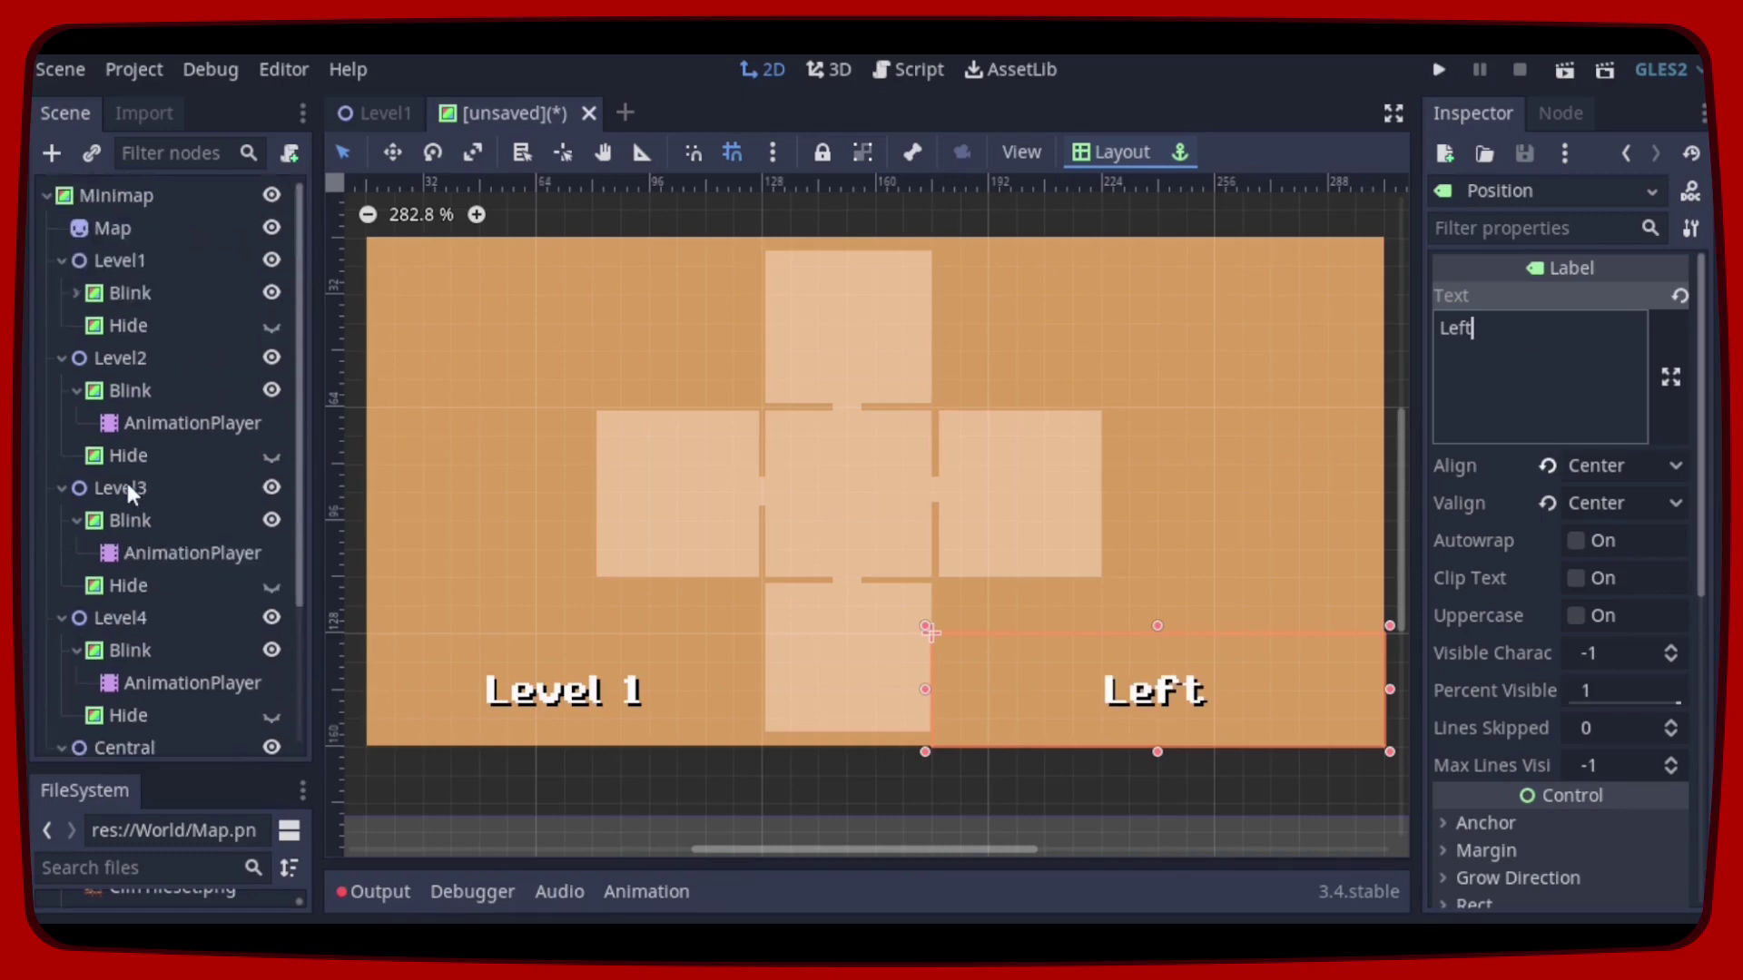
# Step: Attach an empty-template Minimap.gd script to the Minimap root and save the scene as Minimap.tscn
pyautogui.click(153, 191)
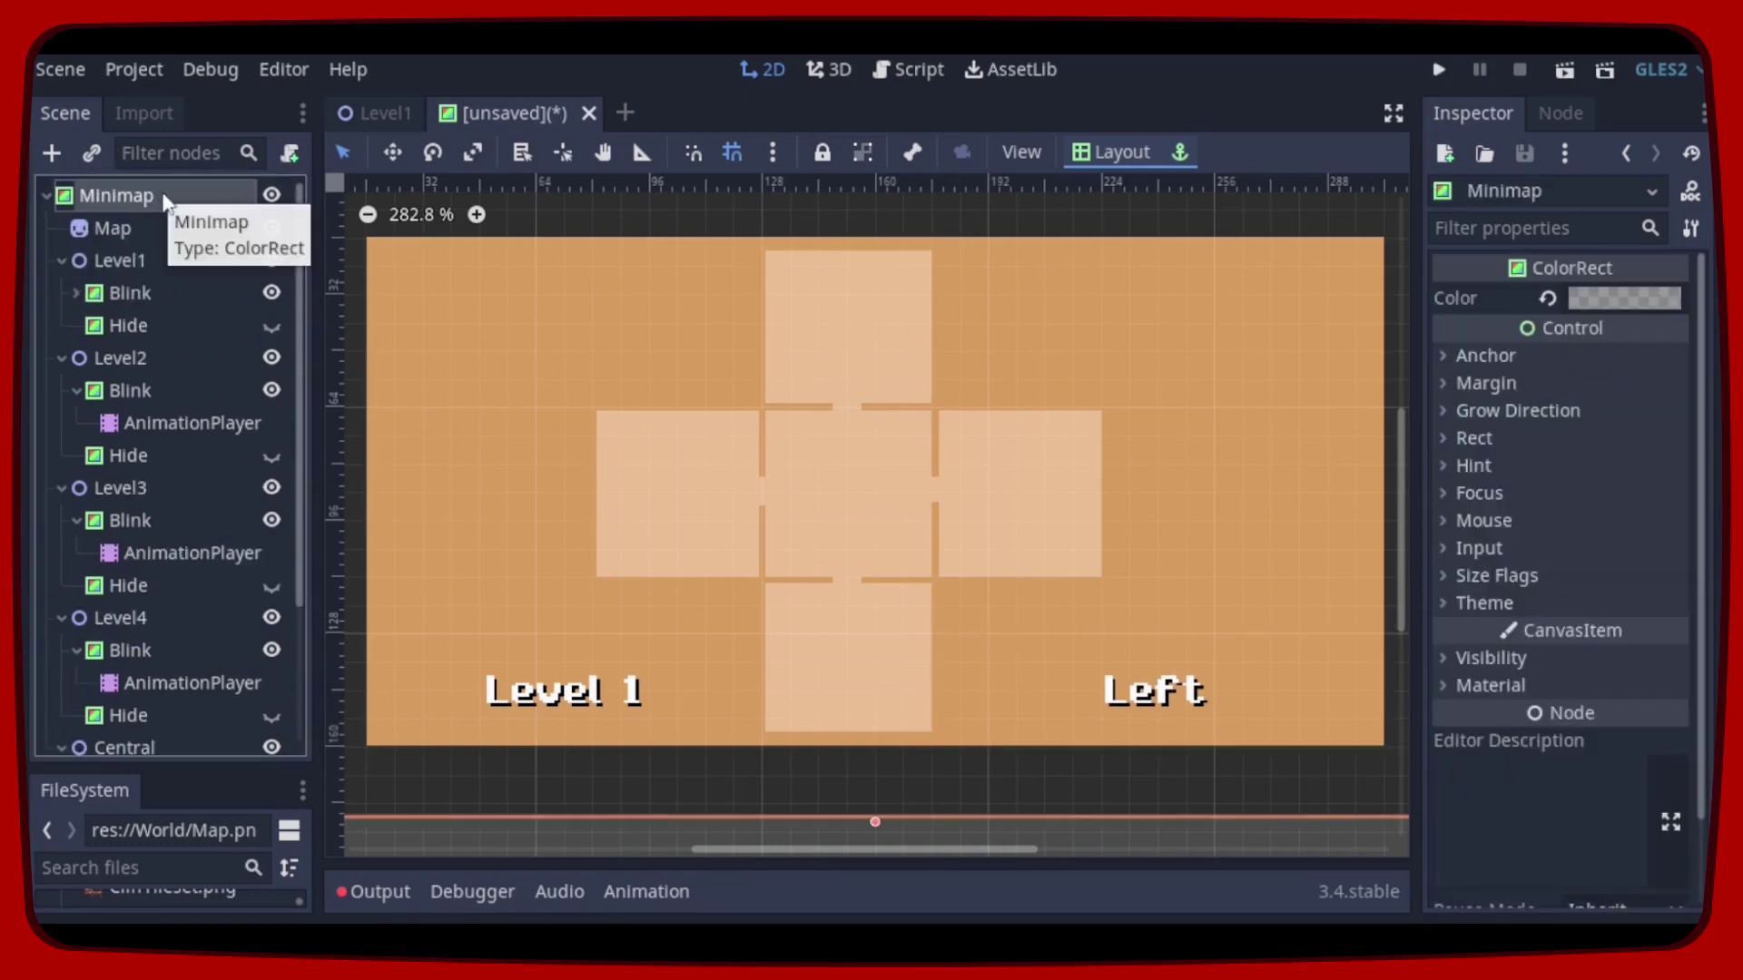
pyautogui.rightClick(171, 198)
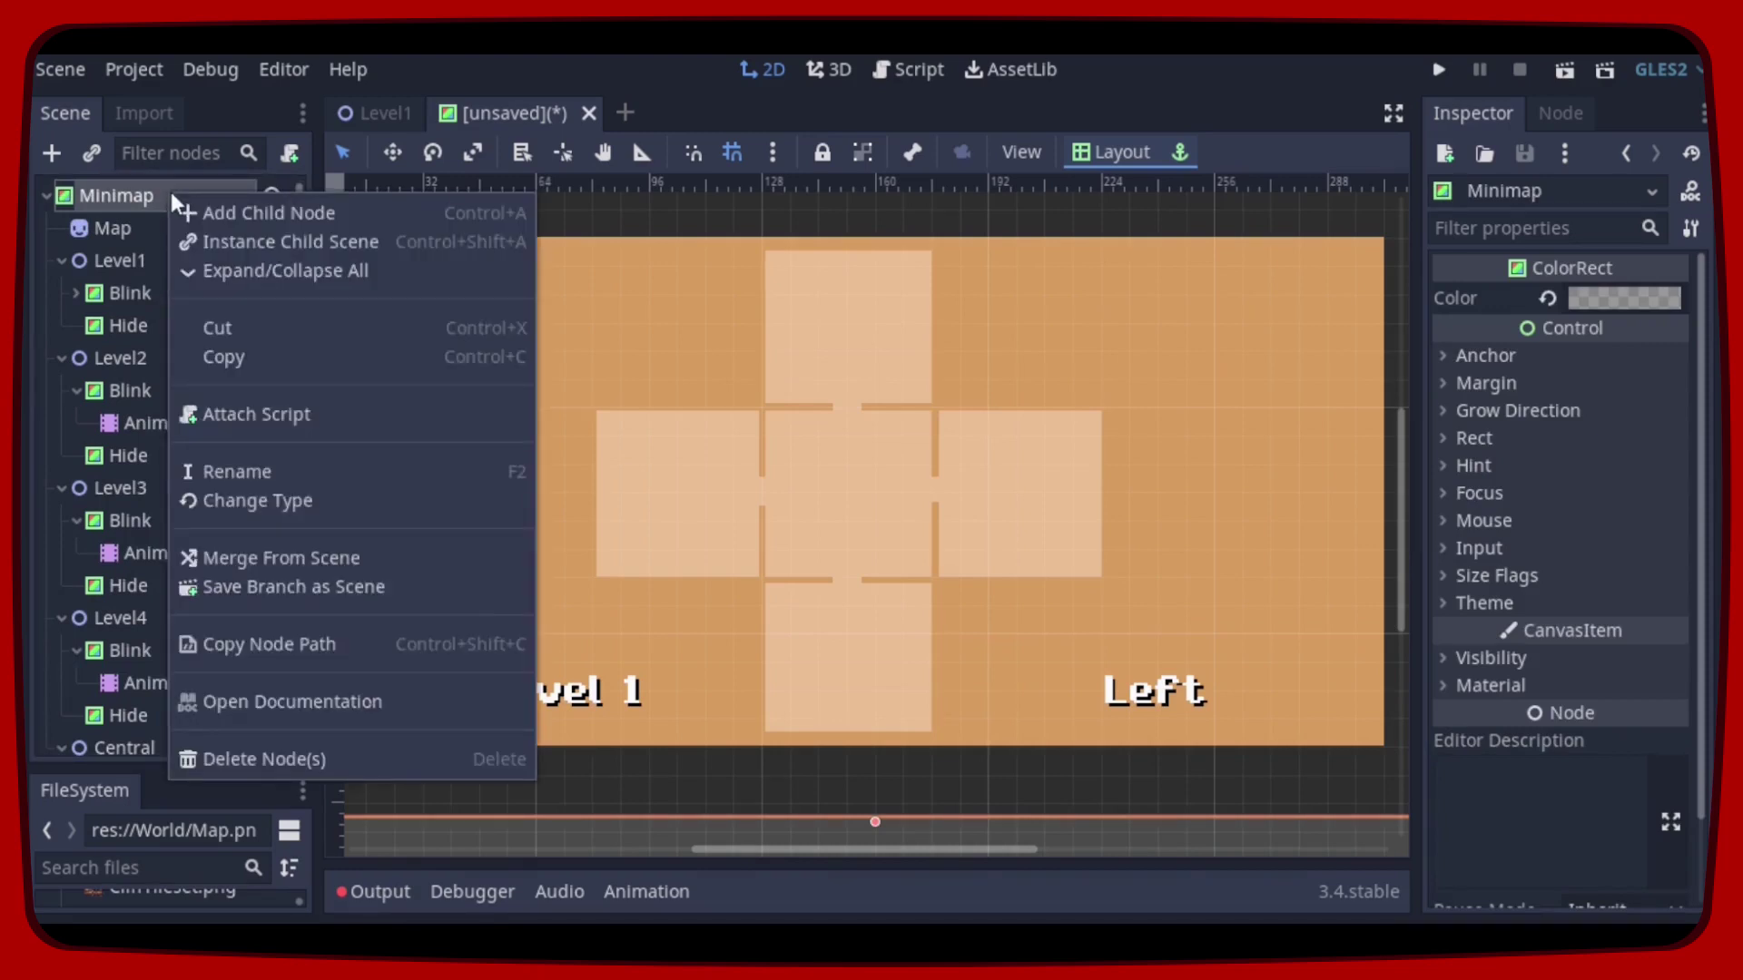
pyautogui.click(388, 418)
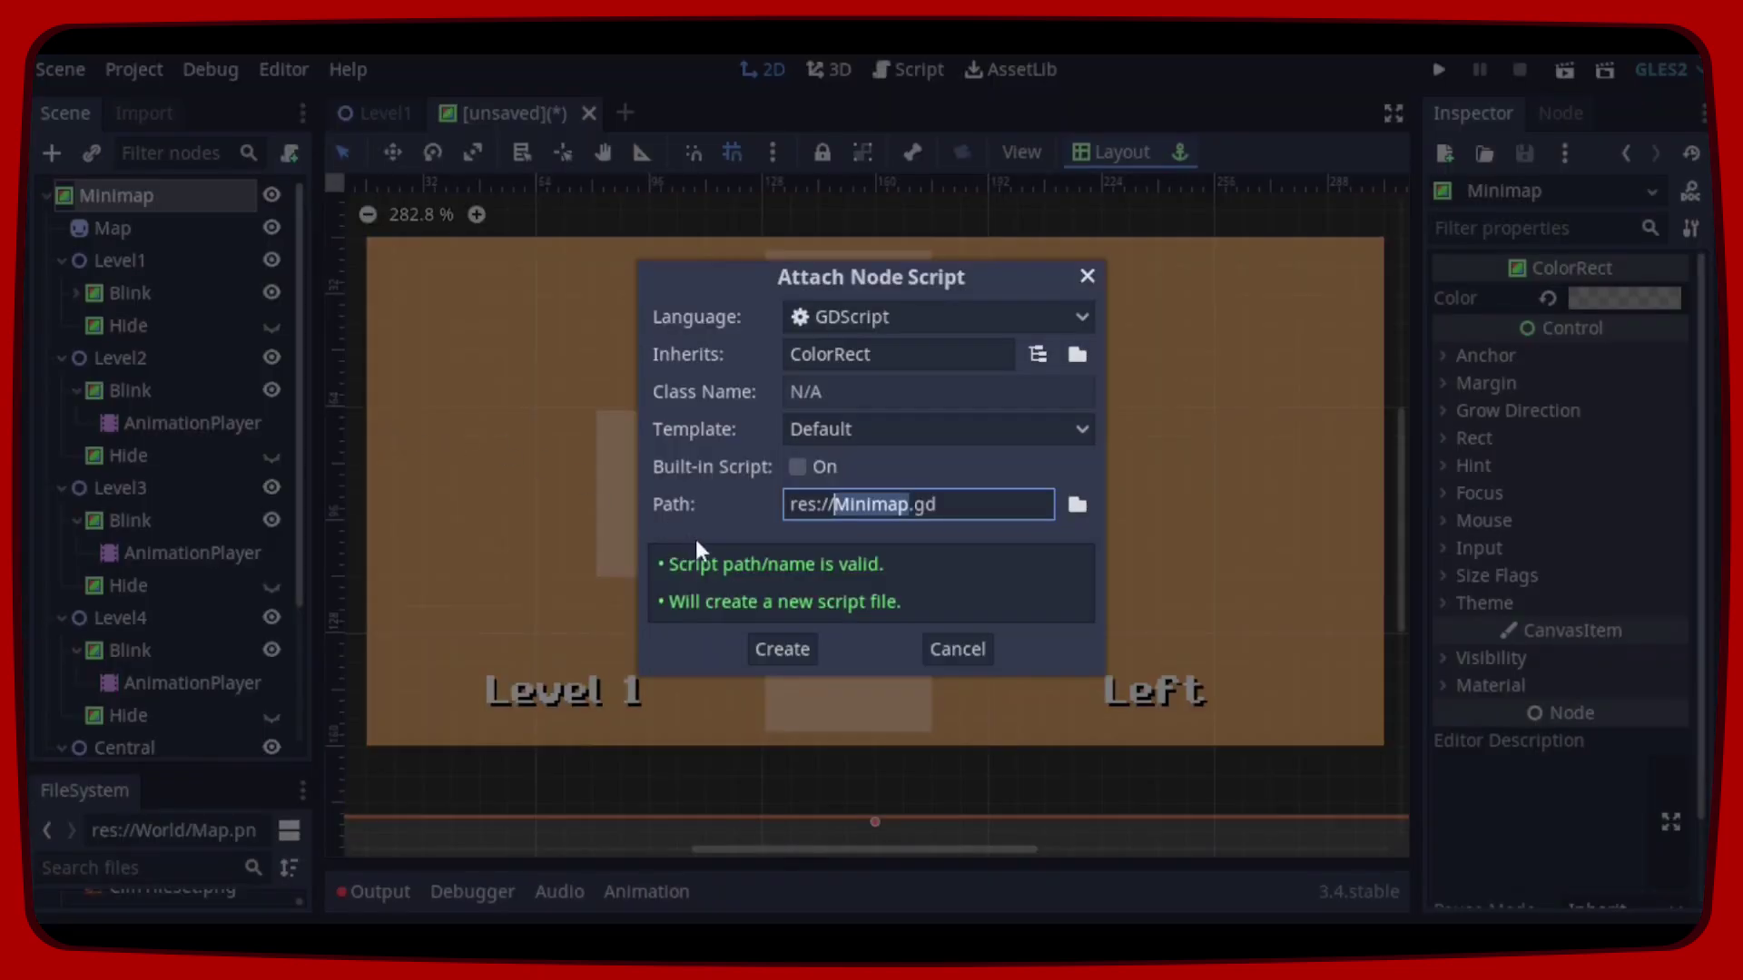
pyautogui.click(935, 434)
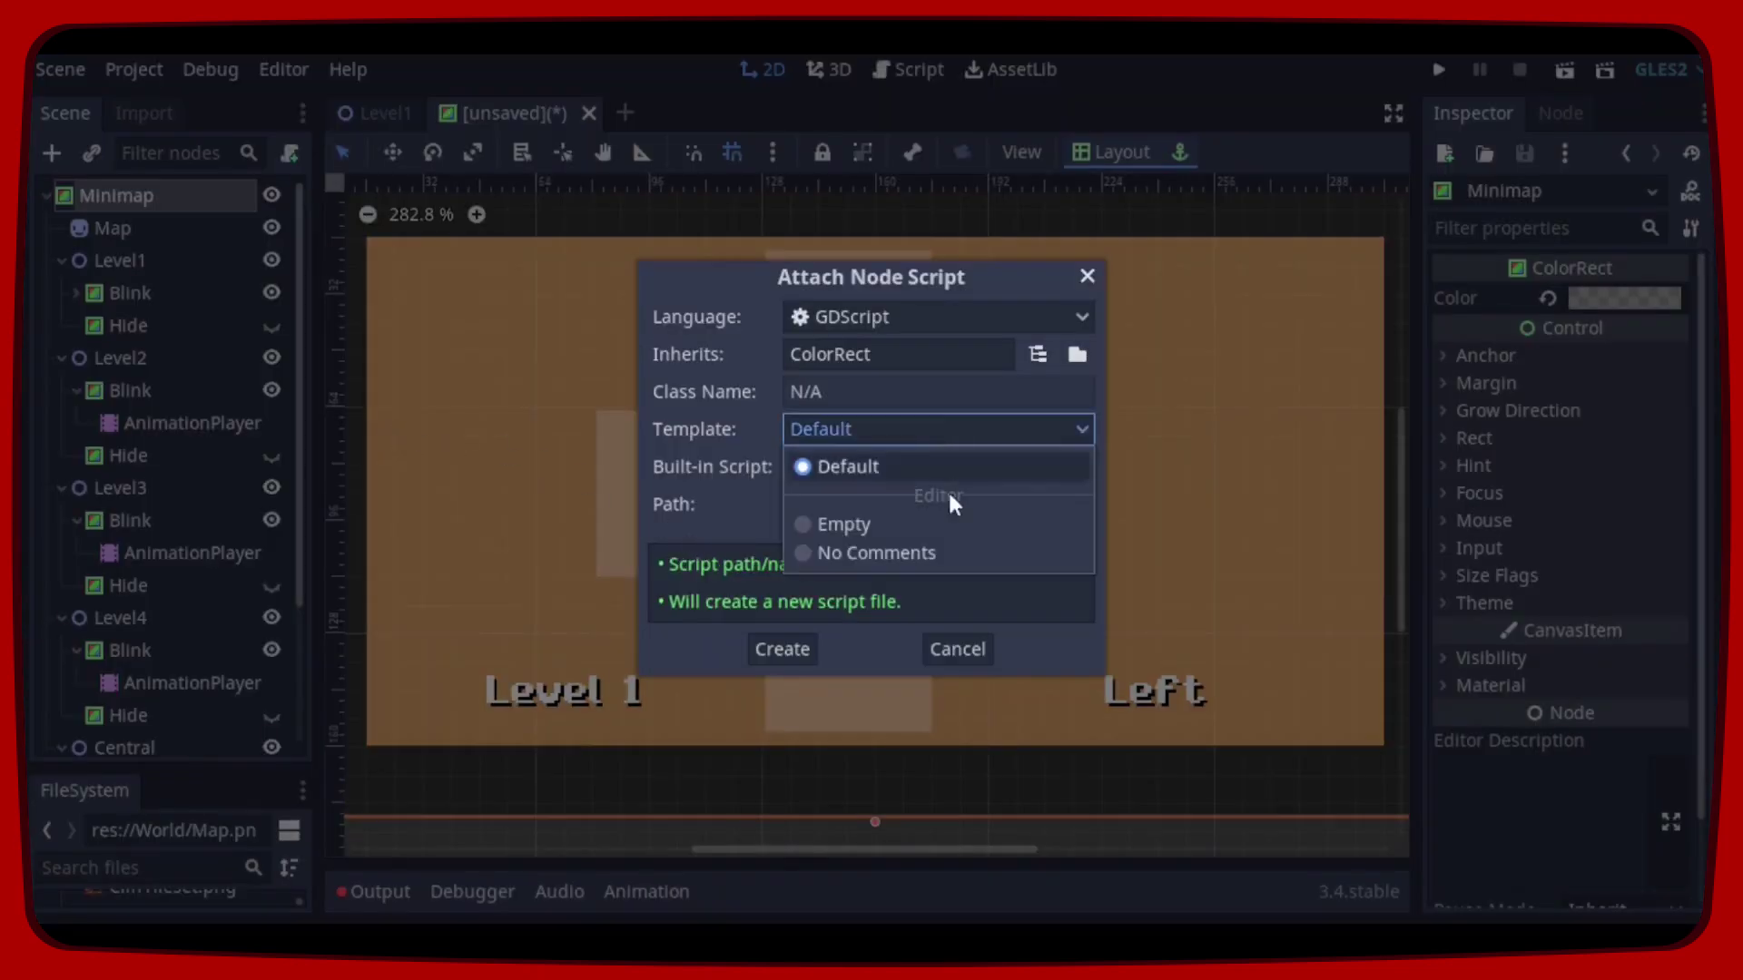
pyautogui.click(955, 517)
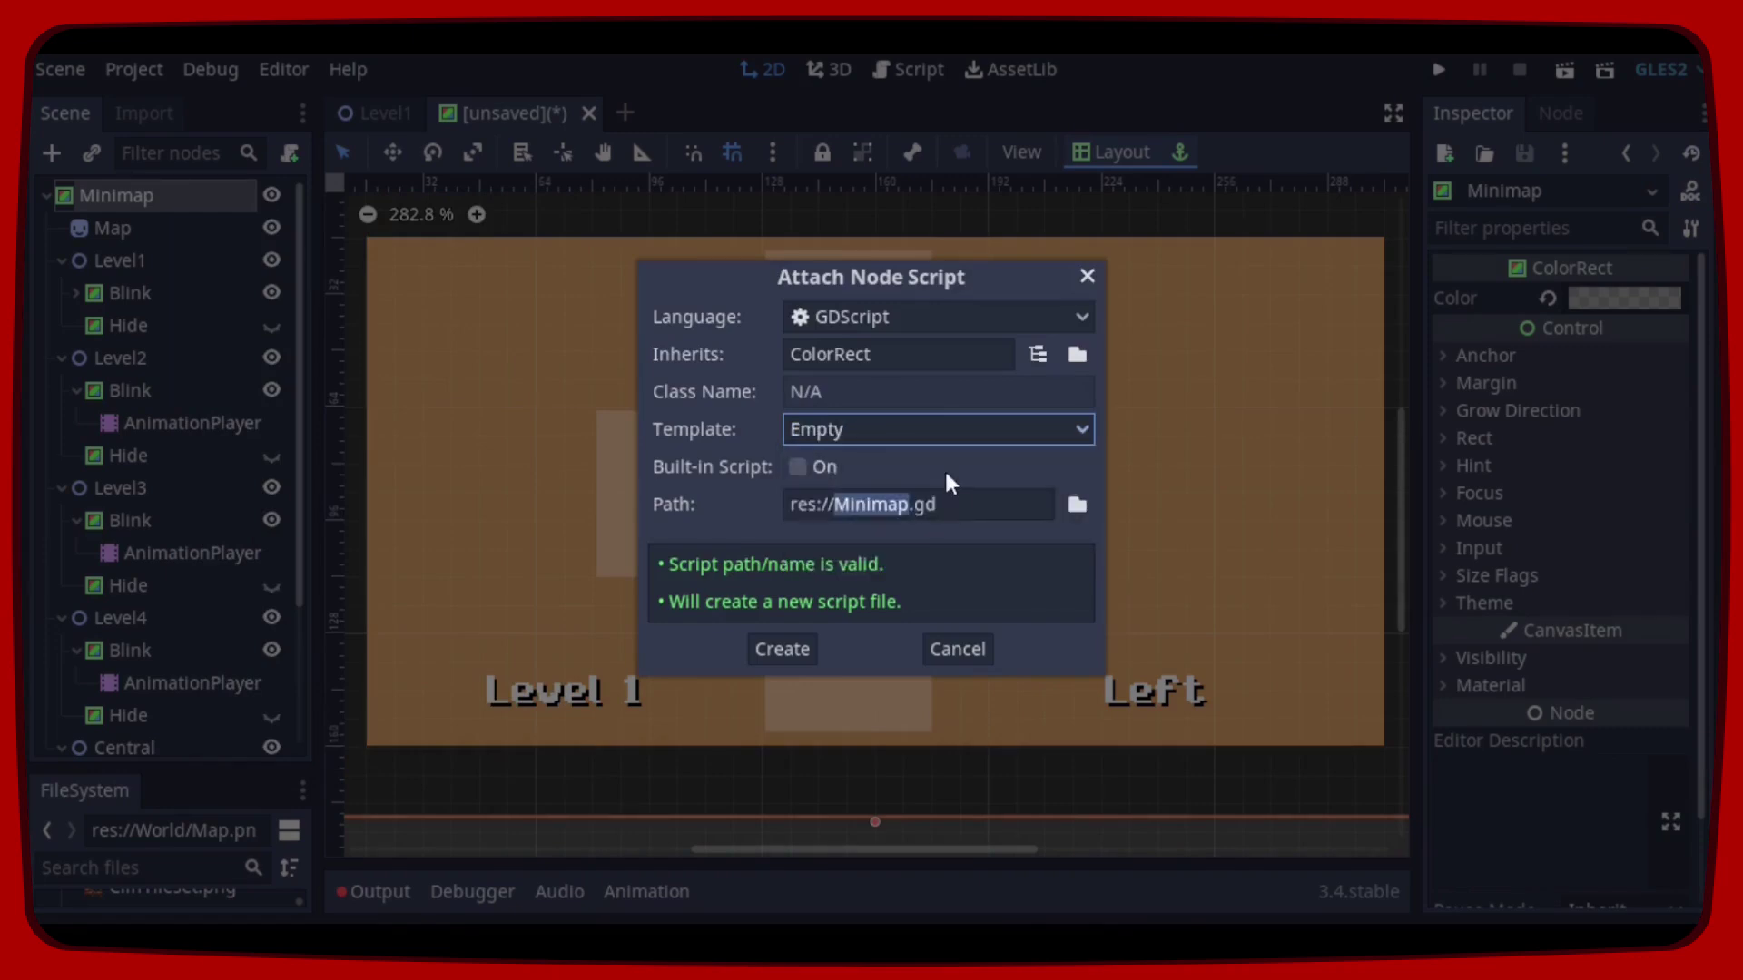
pyautogui.click(790, 656)
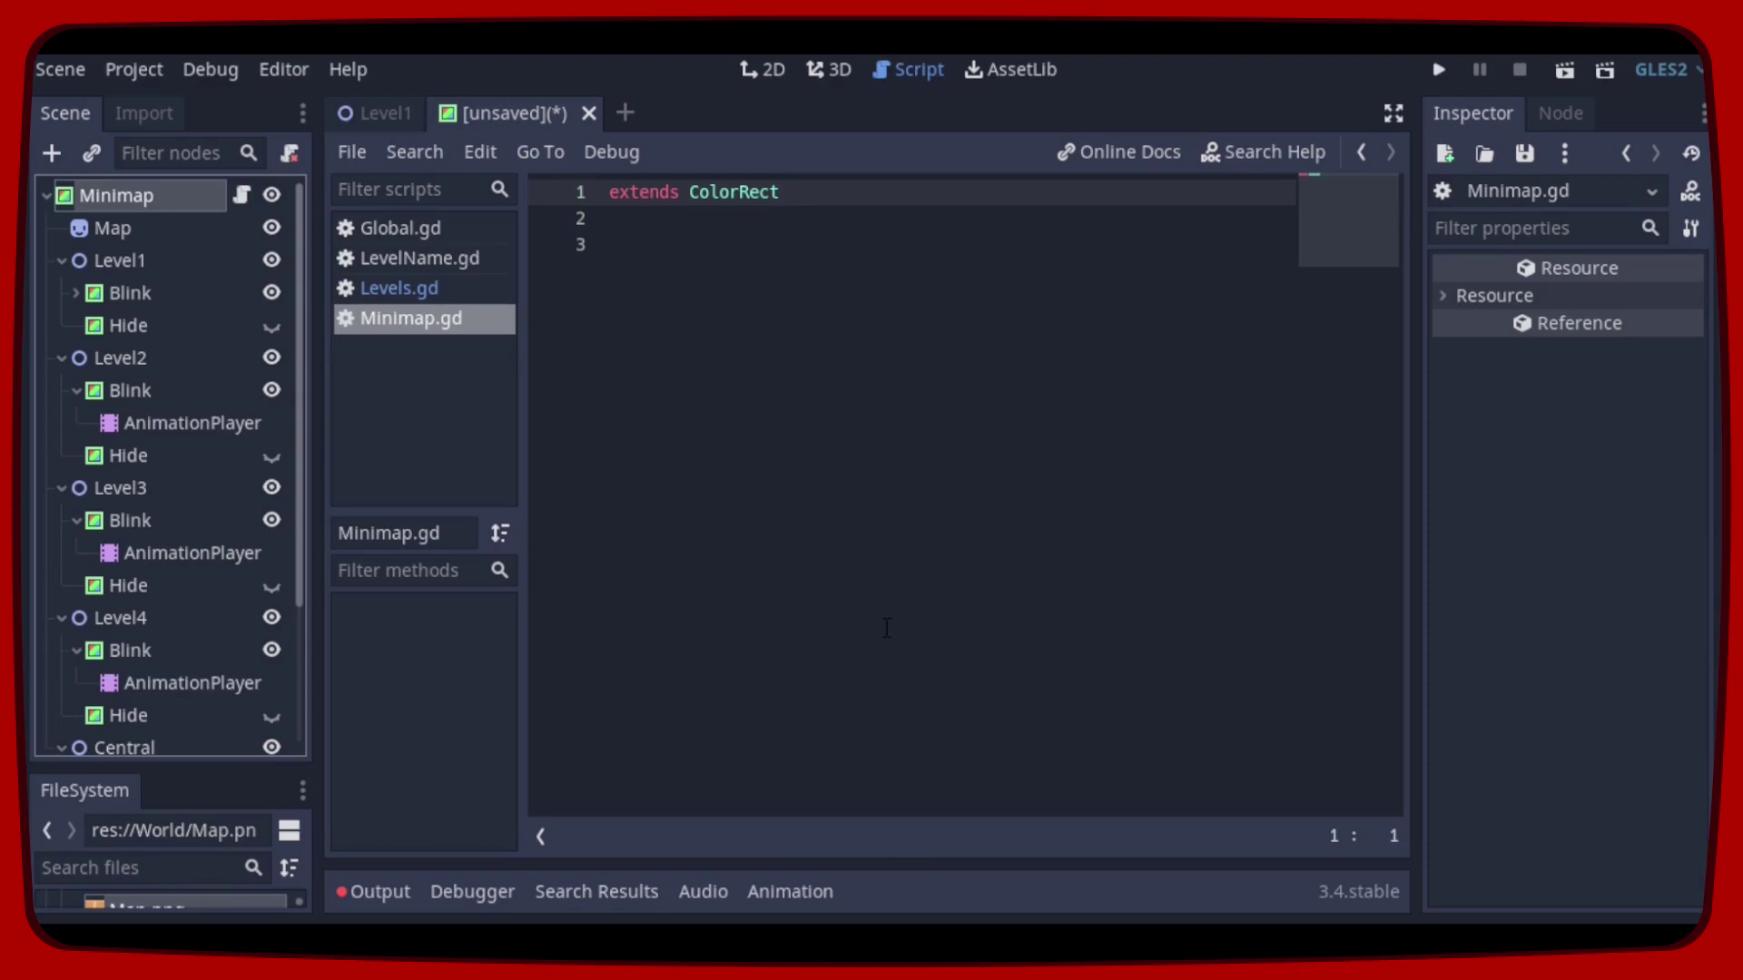
pyautogui.hotkey('ctrl', 's')
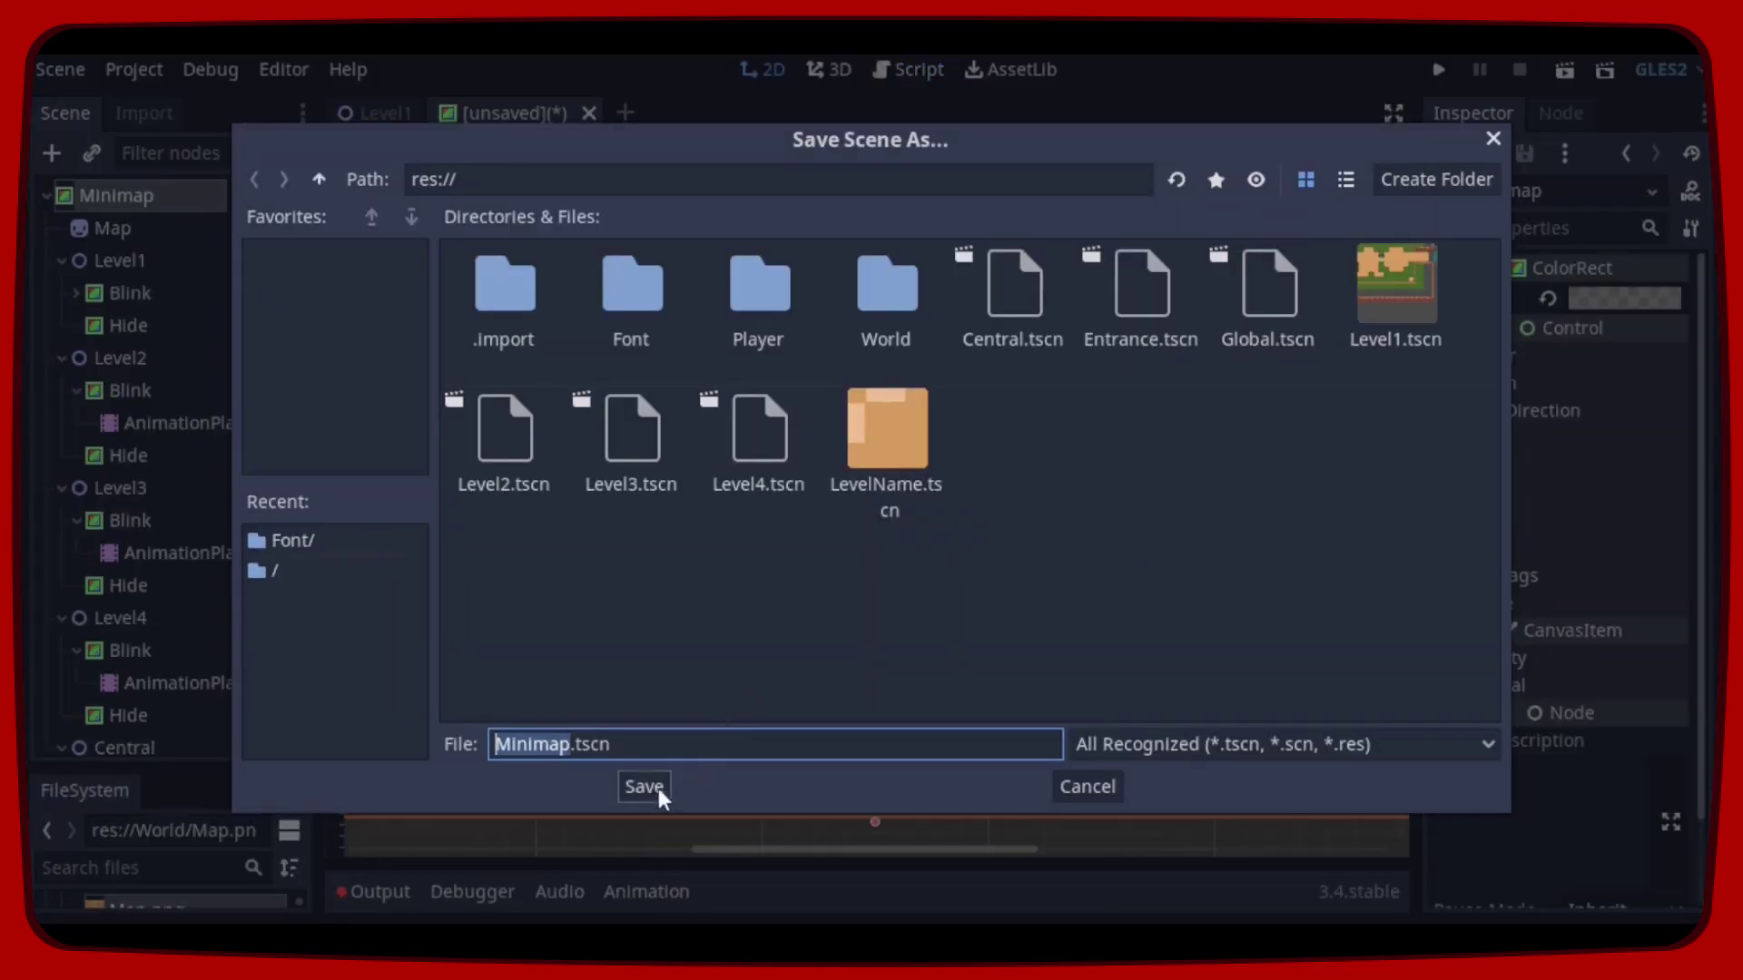
pyautogui.click(645, 787)
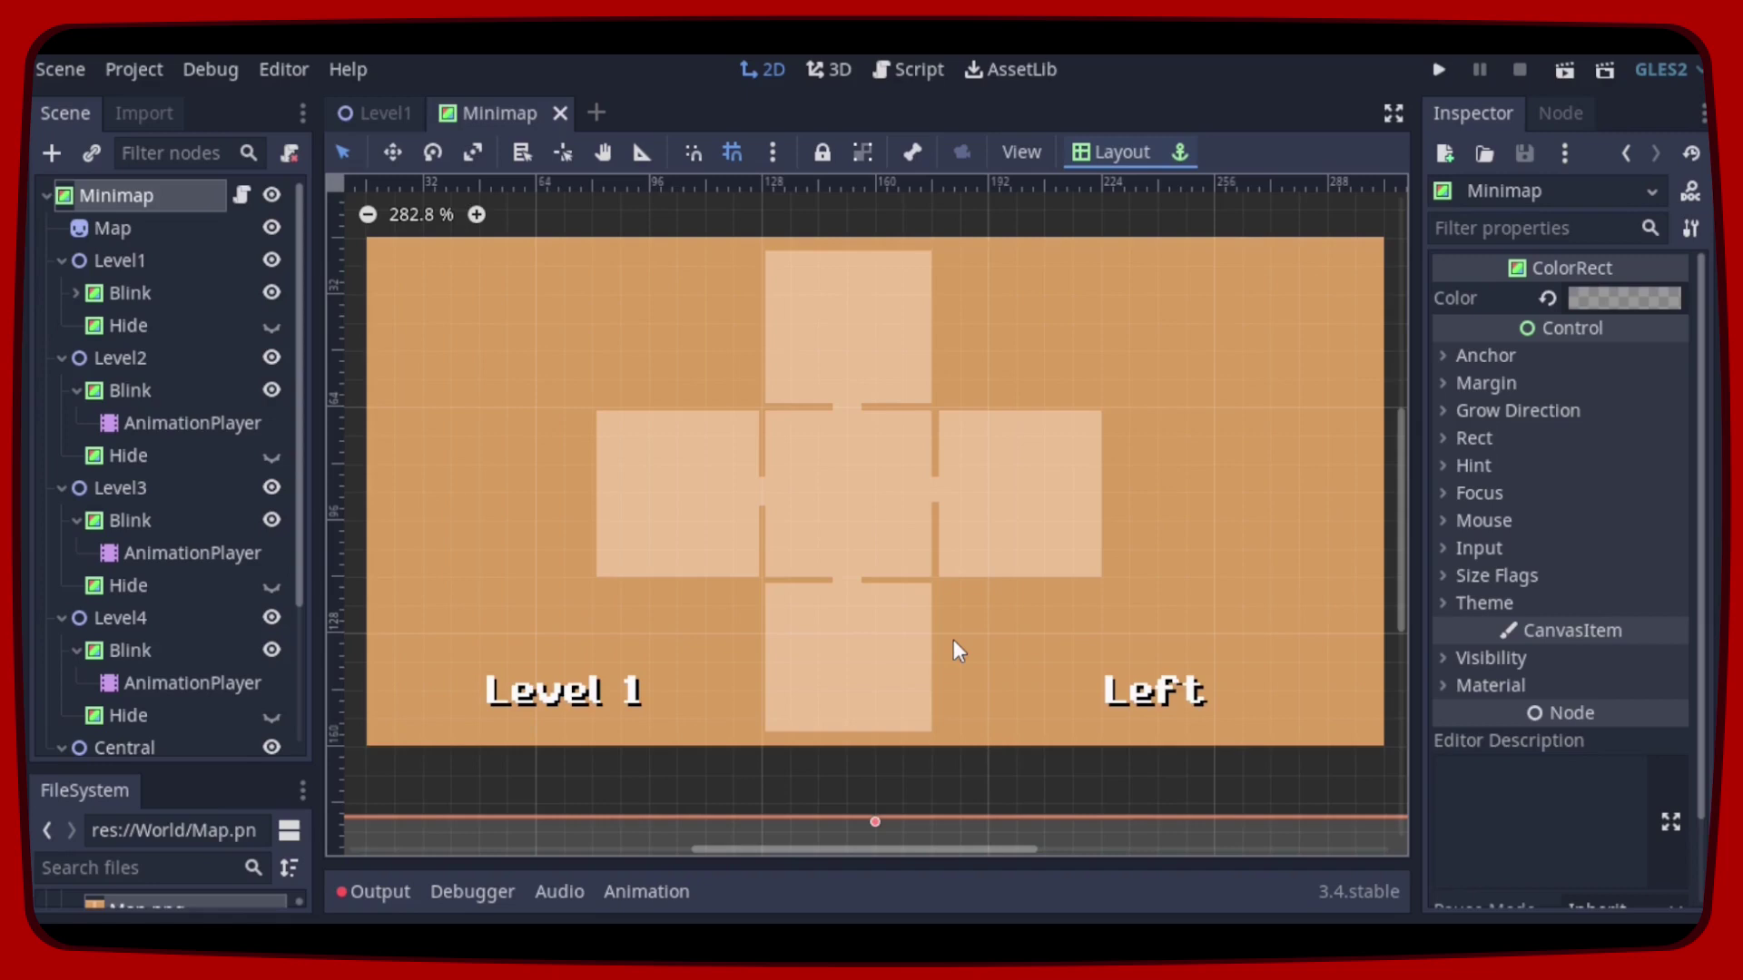
# Step: In Levels.gd, add var Map = preload("res://Minimap.tscn") above _ready
pyautogui.hotkey('ctrl', 'F3')
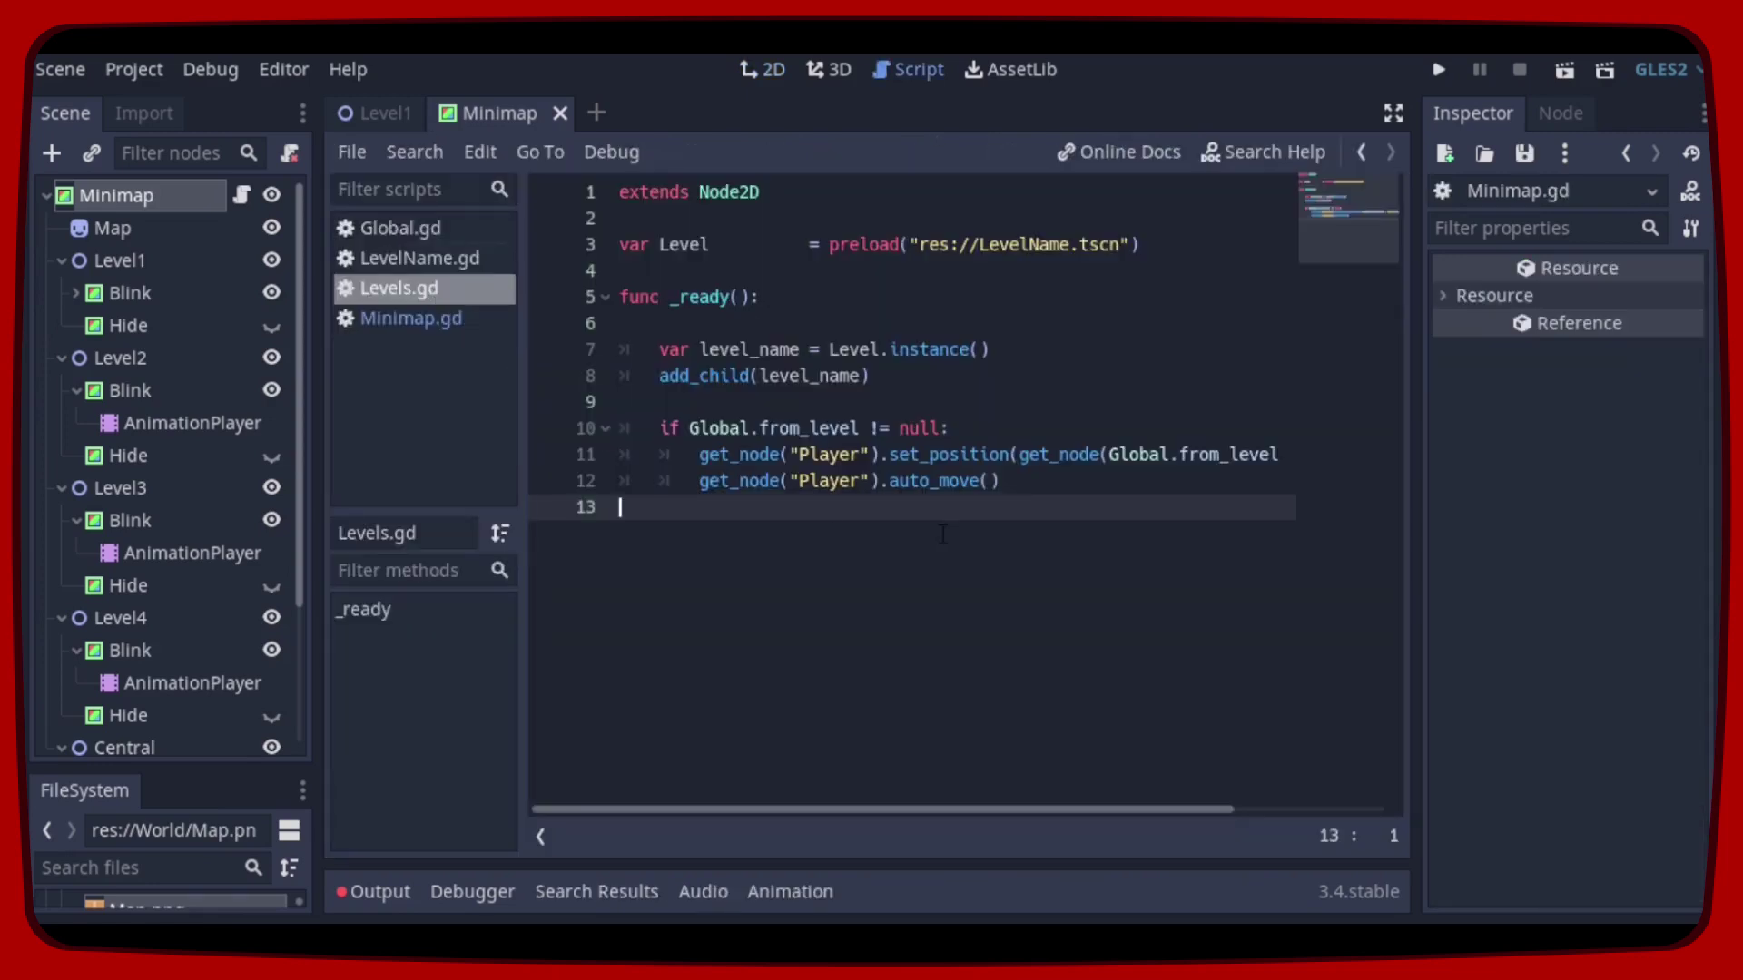
pyautogui.click(1141, 271)
pyautogui.hotkey('ctrl', 'v')
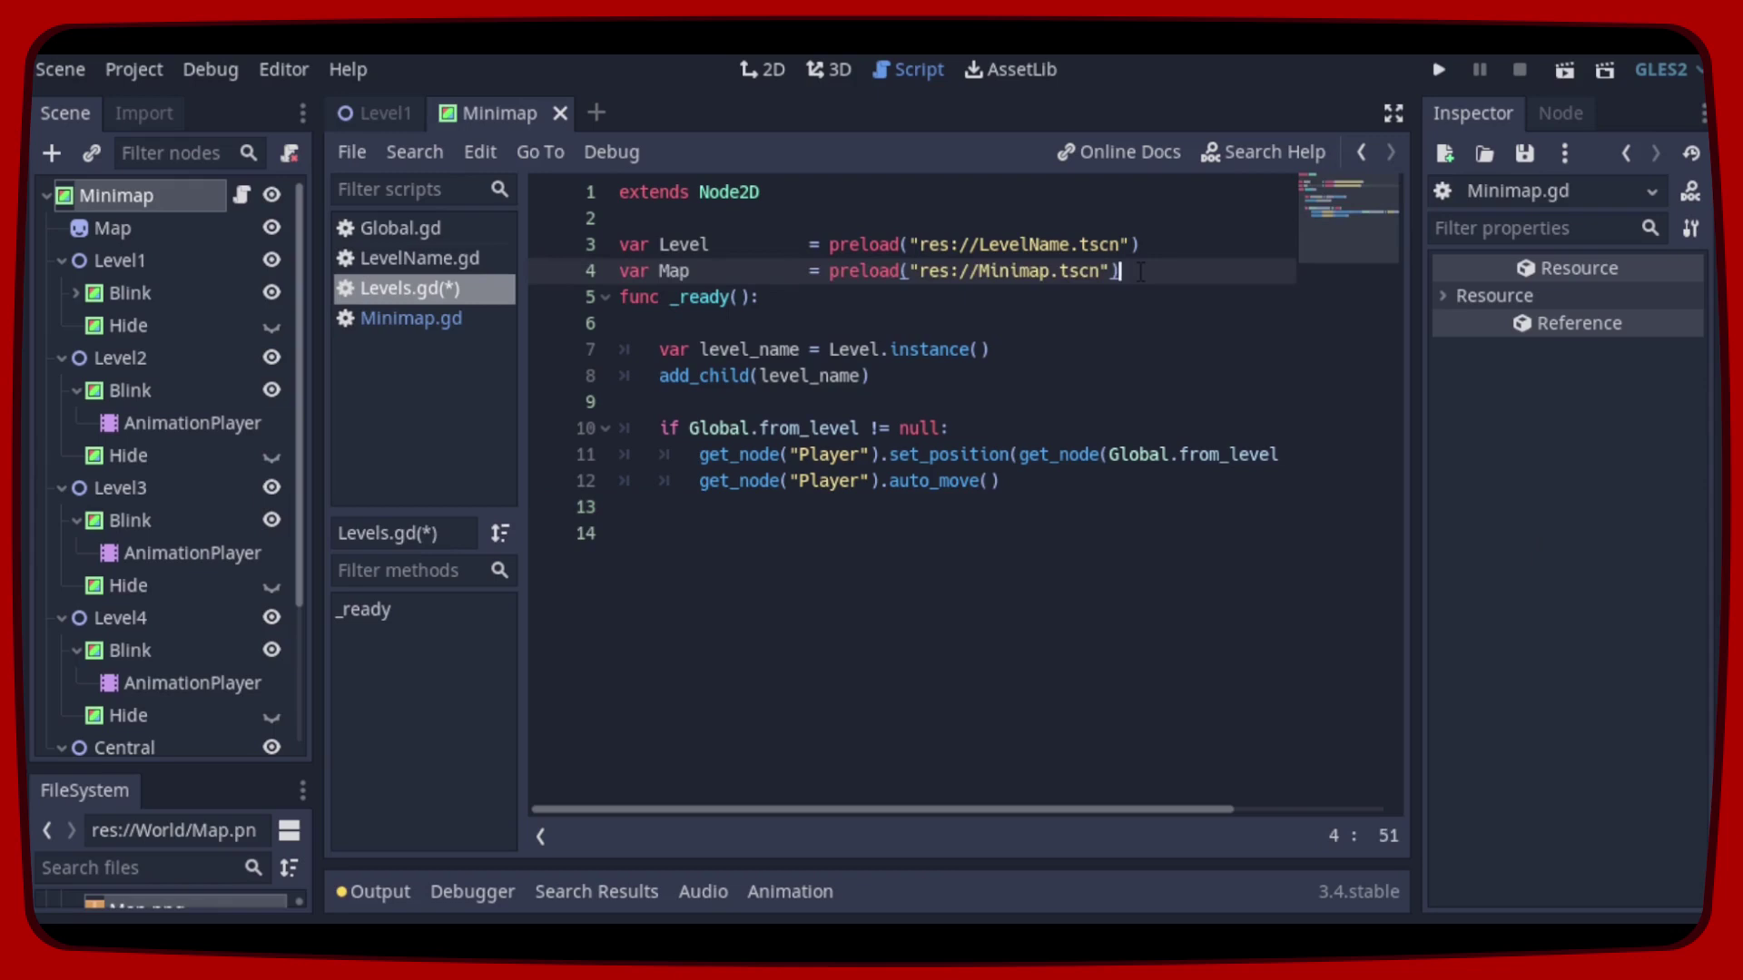
pyautogui.press('Return')
pyautogui.press('Return')
pyautogui.press('BackSpace')
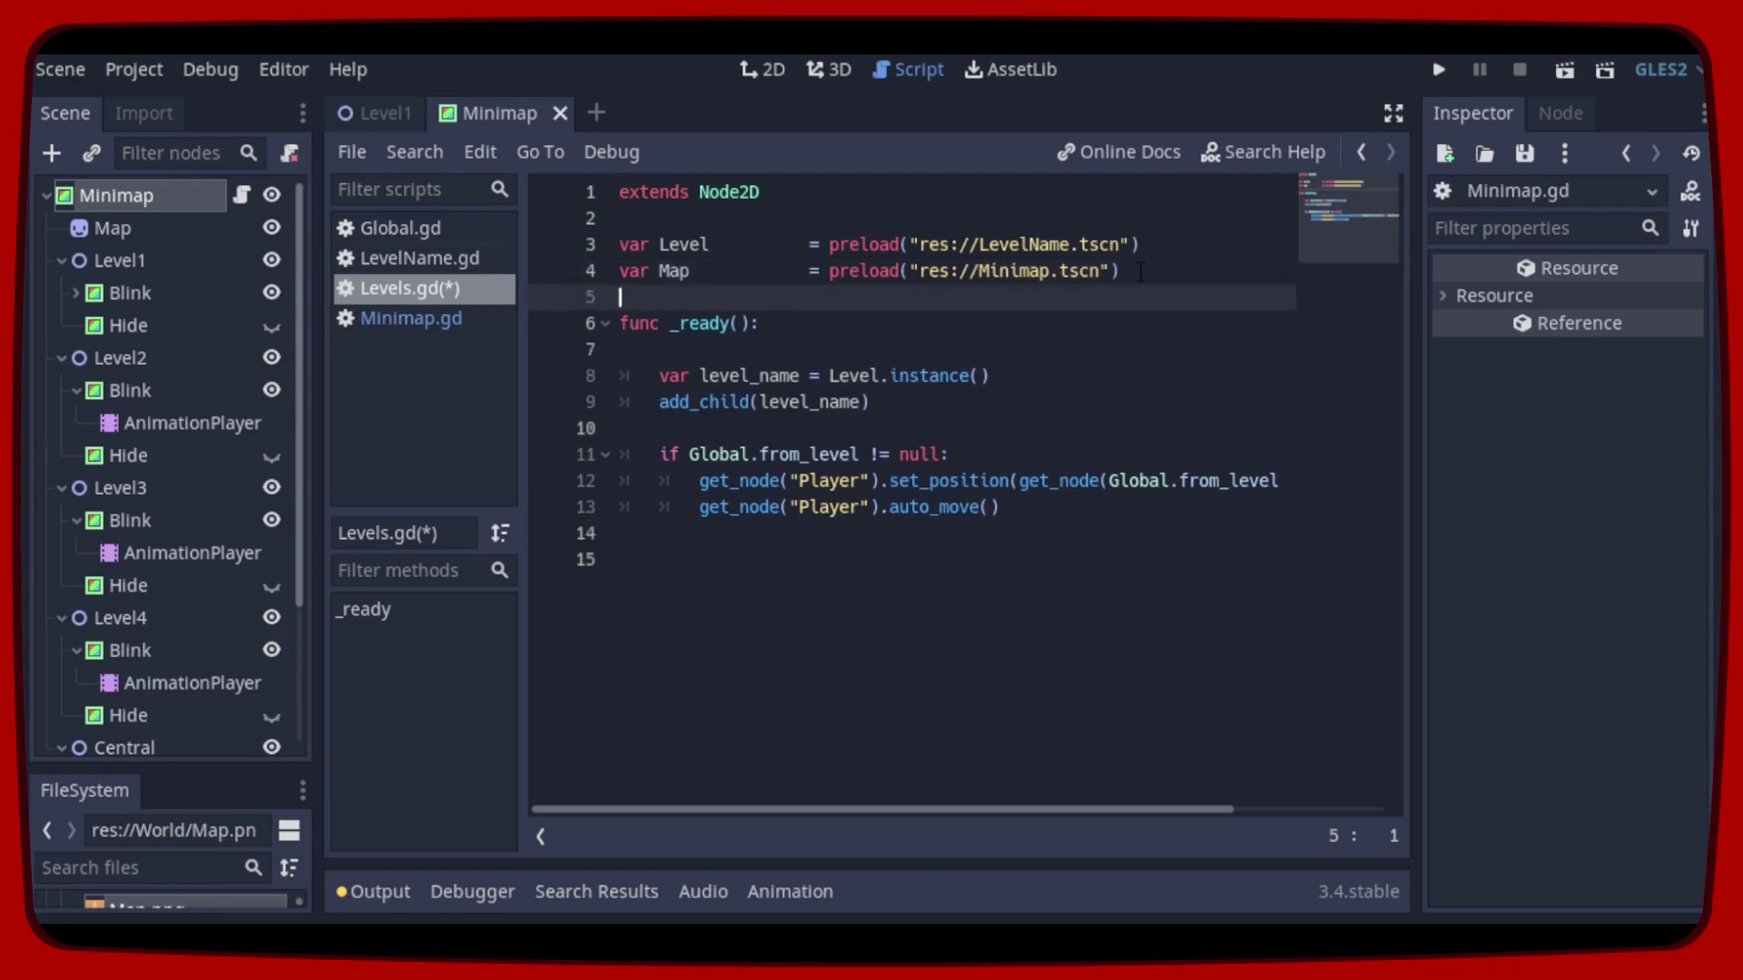
pyautogui.click(1141, 272)
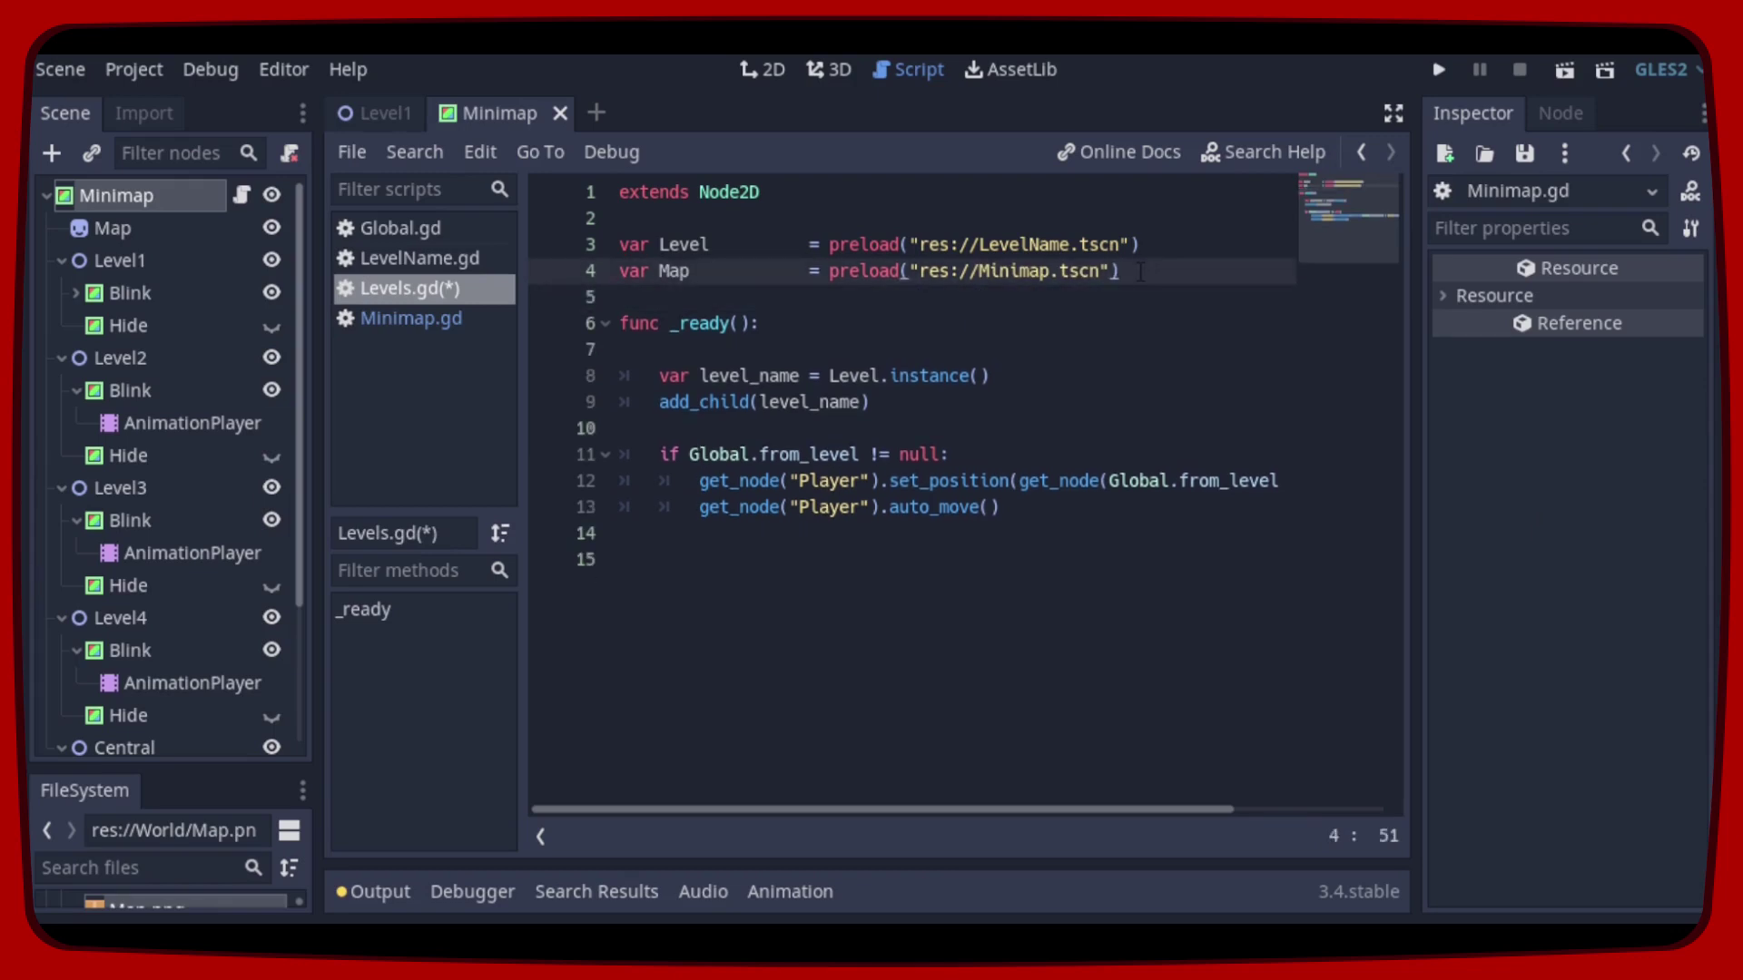
# Step: Add an _input function that adds the Minimap and pauses on ui_map, then save Levels.gd
pyautogui.click(931, 554)
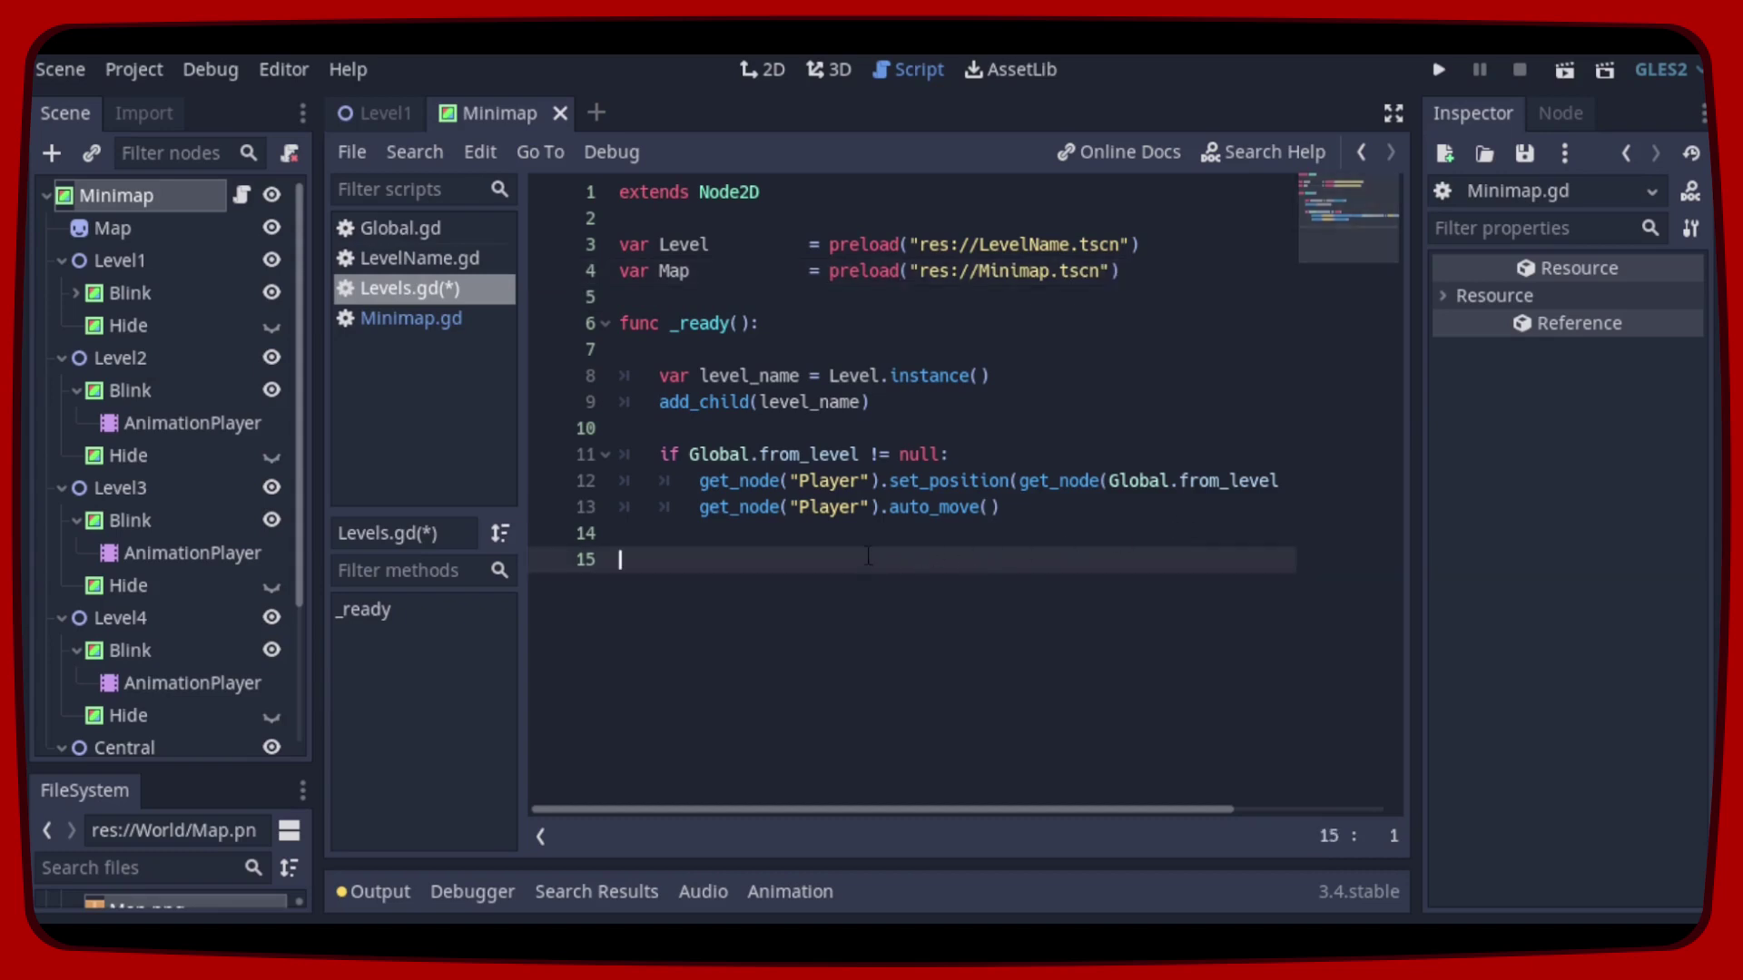
pyautogui.write('func _input(_event): \tif Input.is_action_just_pressed("ui_map"): \t\tif not has_node("MiniMap"): \t\t\tvar map = Map.instance() \t\t\tadd_child(map) \t\t\tget_tree().paused = true')
pyautogui.click(1091, 609)
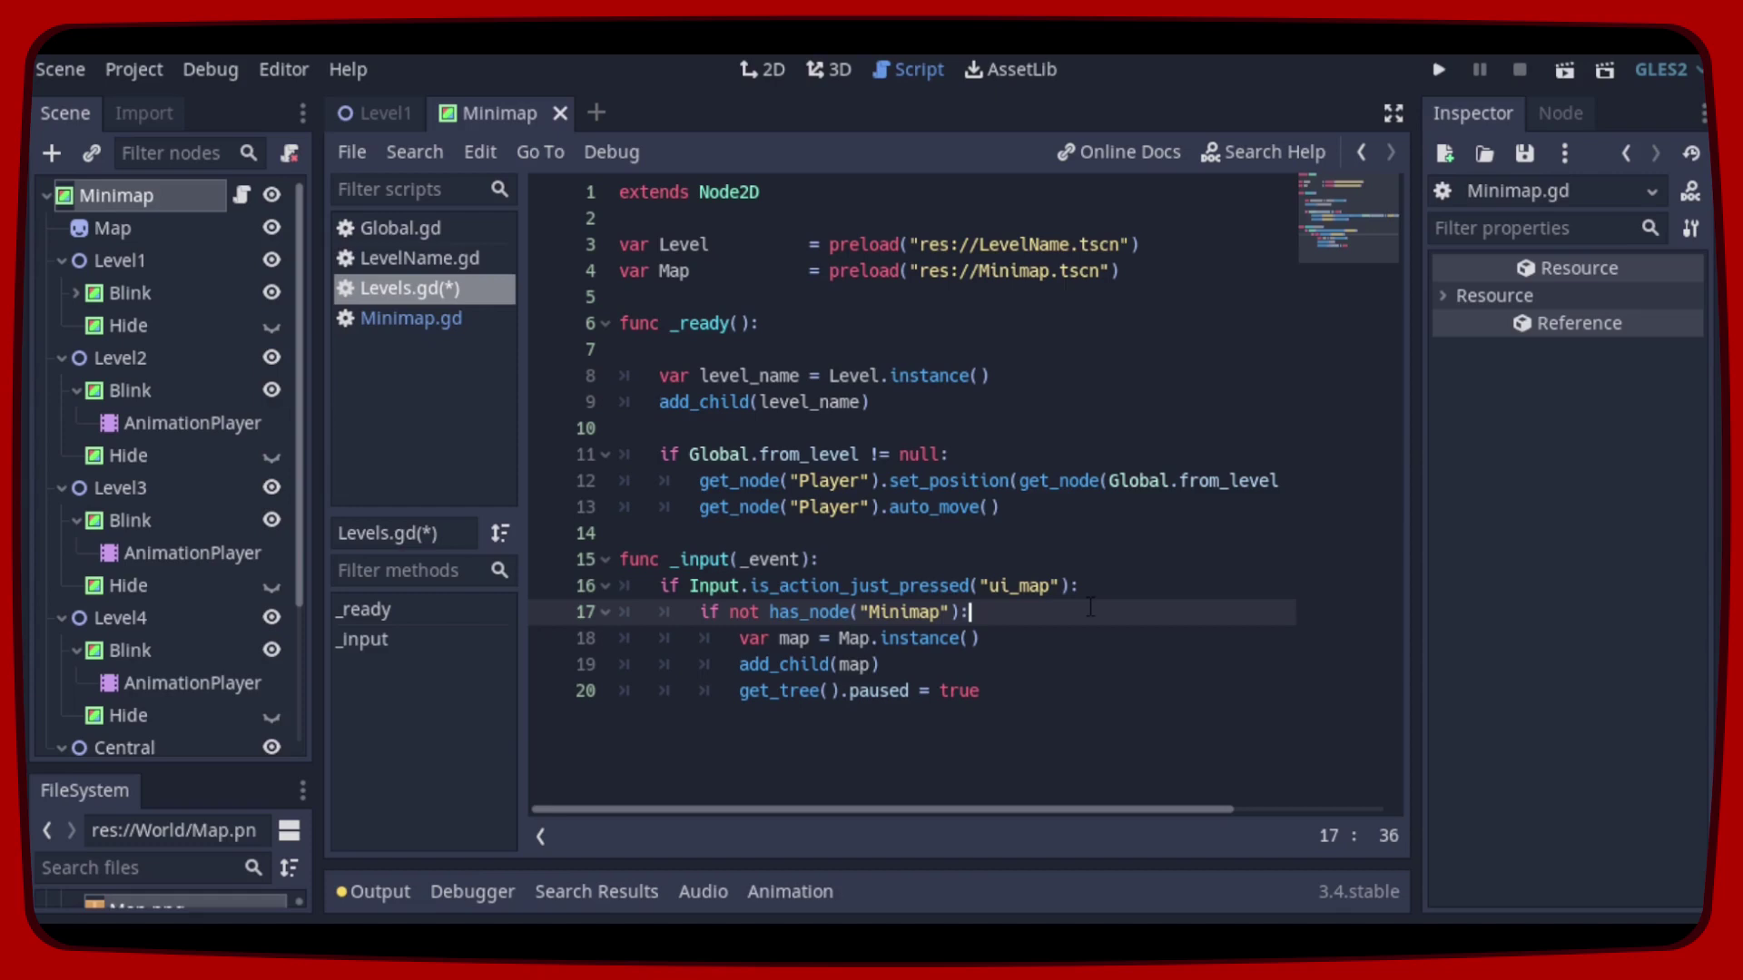
pyautogui.click(1096, 638)
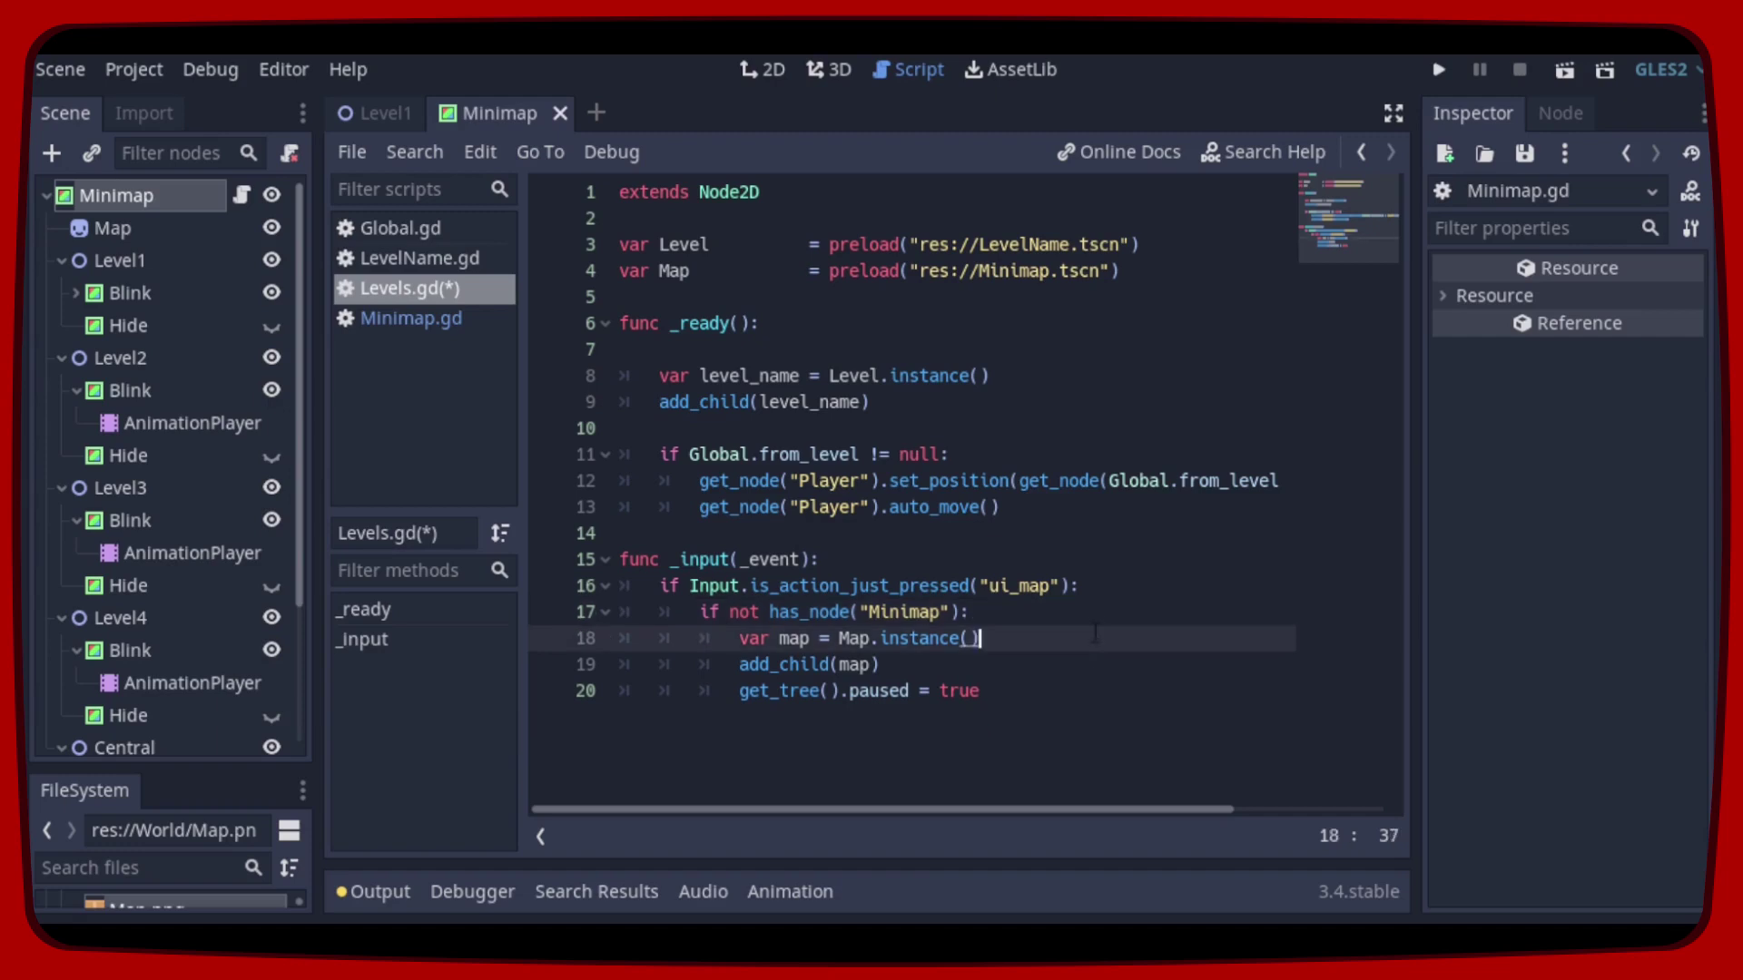
pyautogui.click(1080, 688)
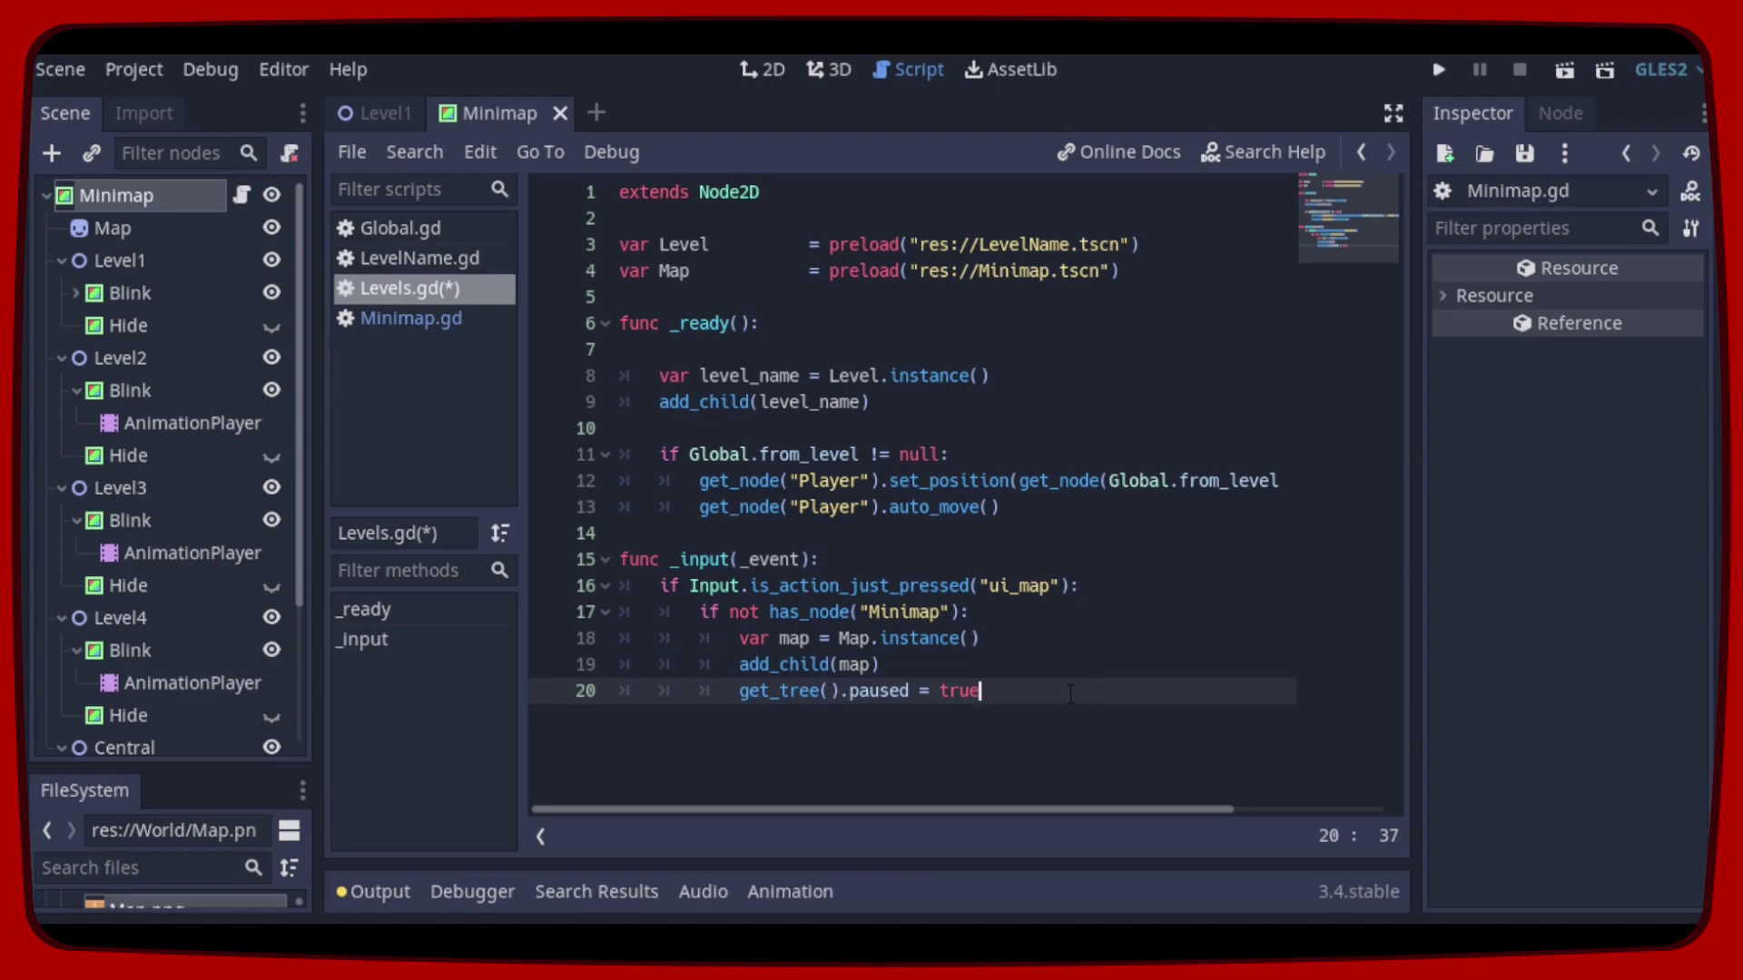
pyautogui.hotkey('ctrl', 's')
pyautogui.click(421, 318)
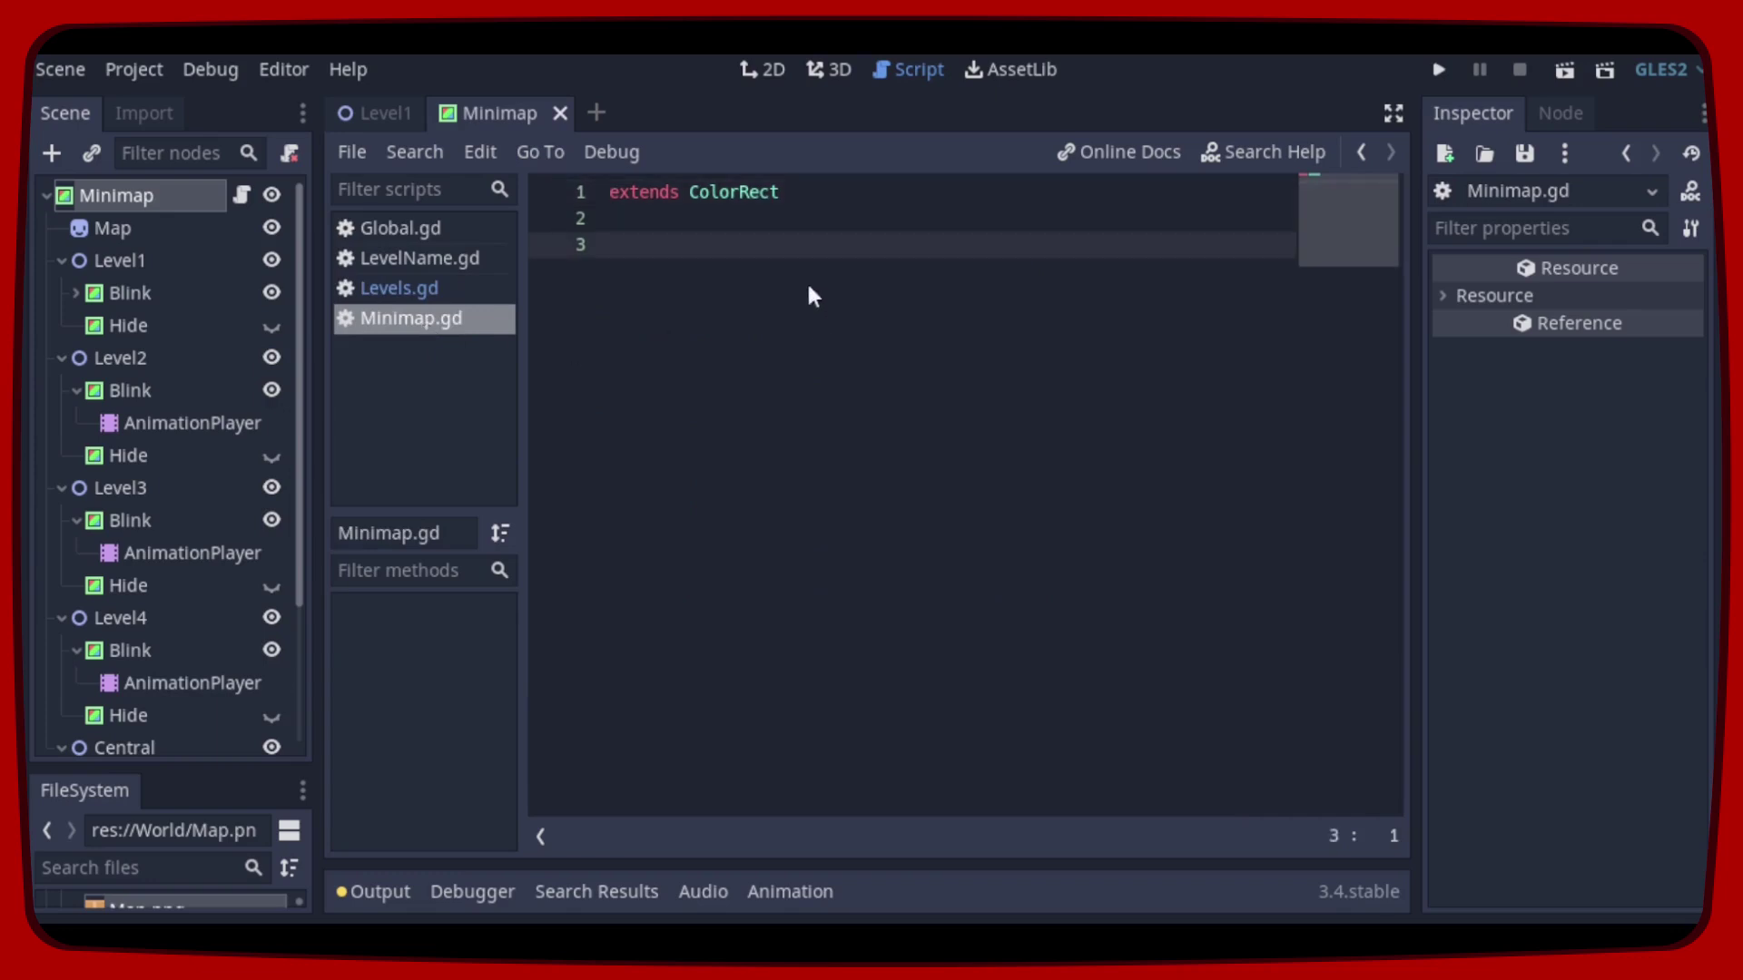
pyautogui.click(798, 245)
pyautogui.write('func _input(_event): \tif Input.is_action_just_pressed("ui_map"): \t\tget_tree().paused = false \t\tself.queue_free()')
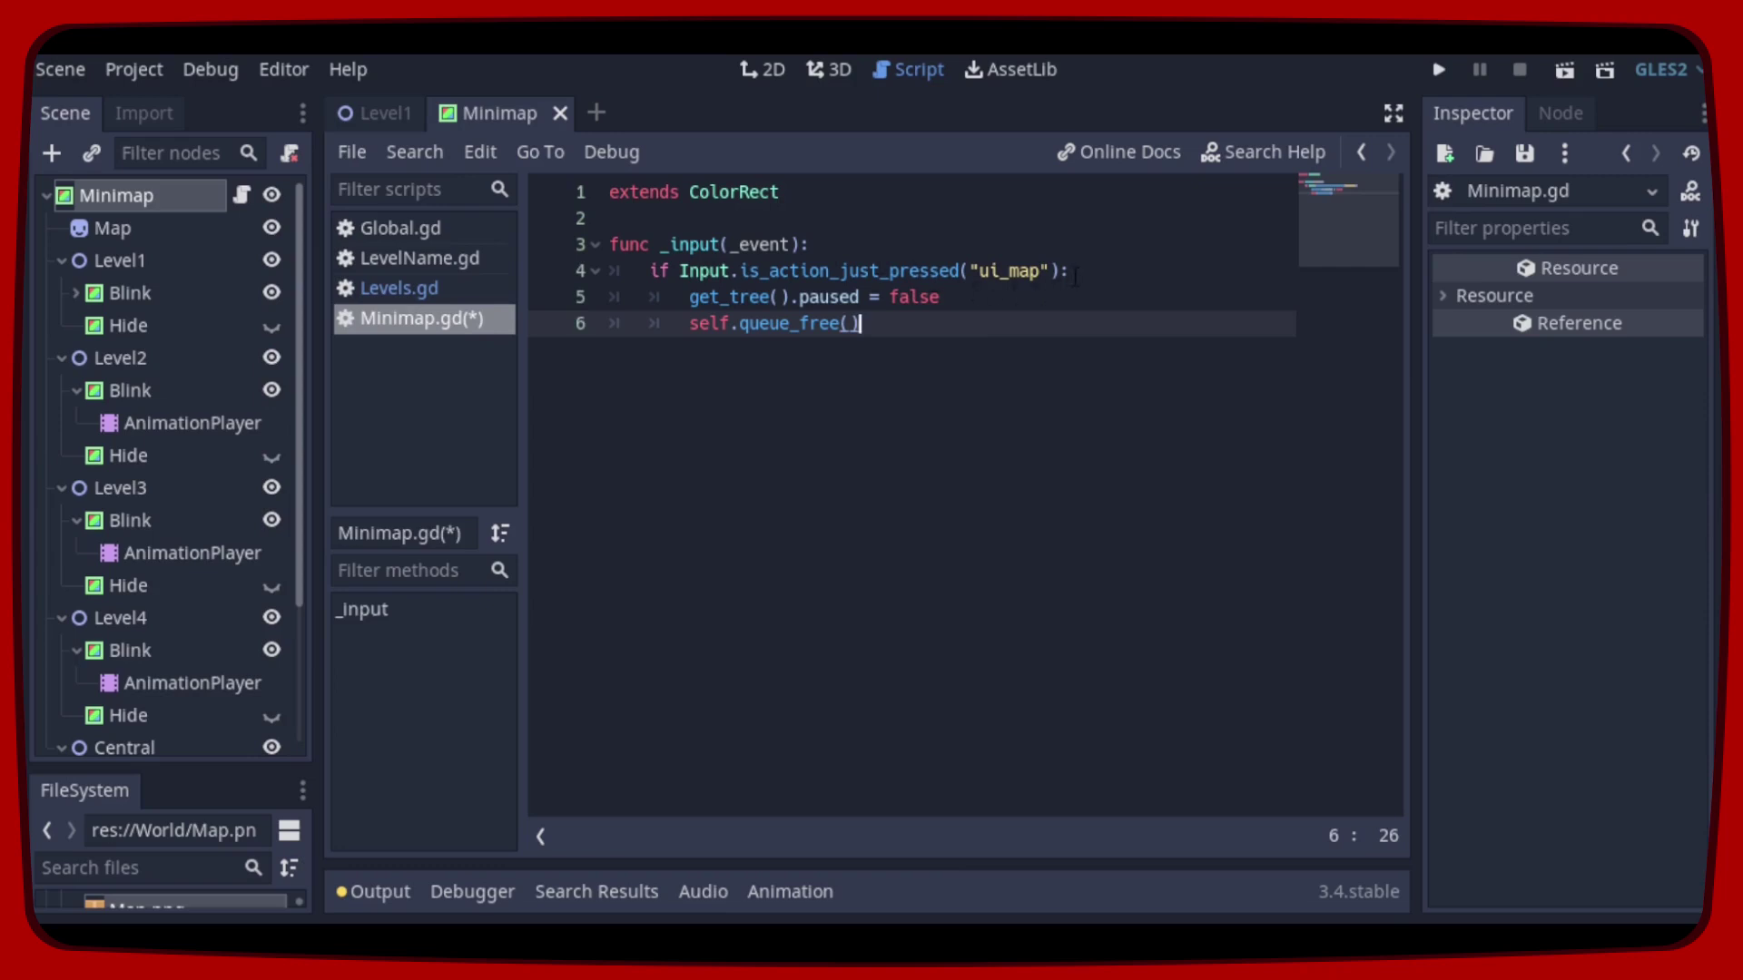
pyautogui.click(1032, 274)
pyautogui.click(1003, 302)
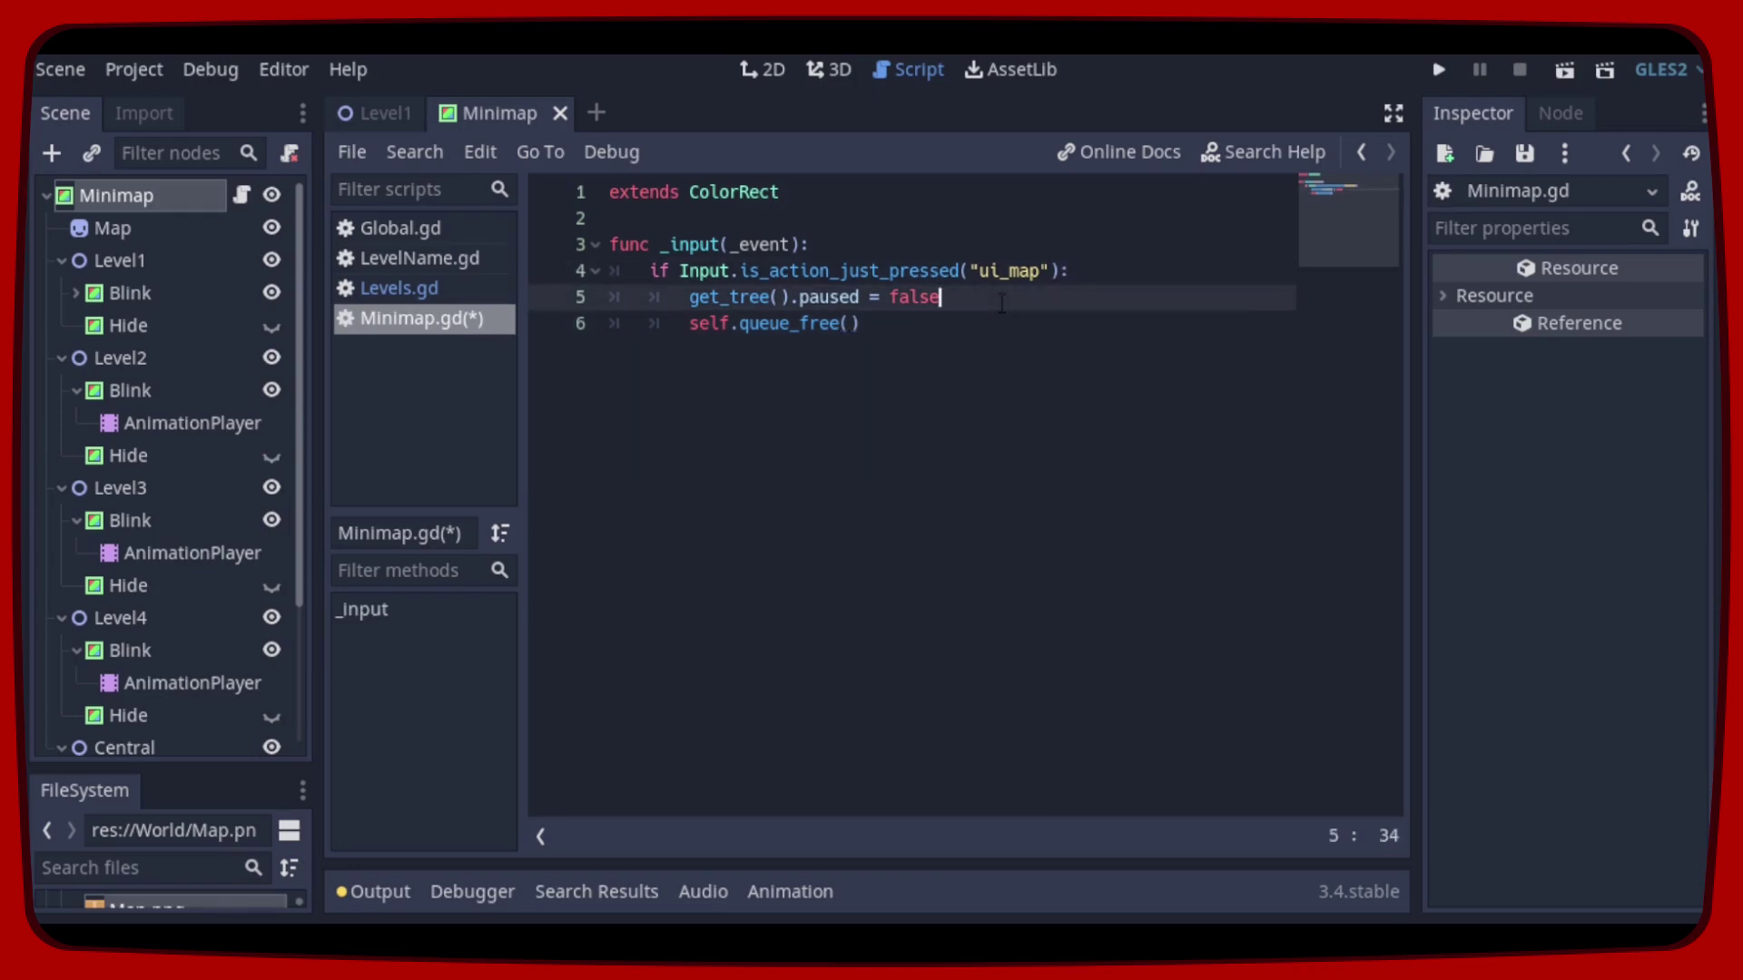
pyautogui.click(957, 323)
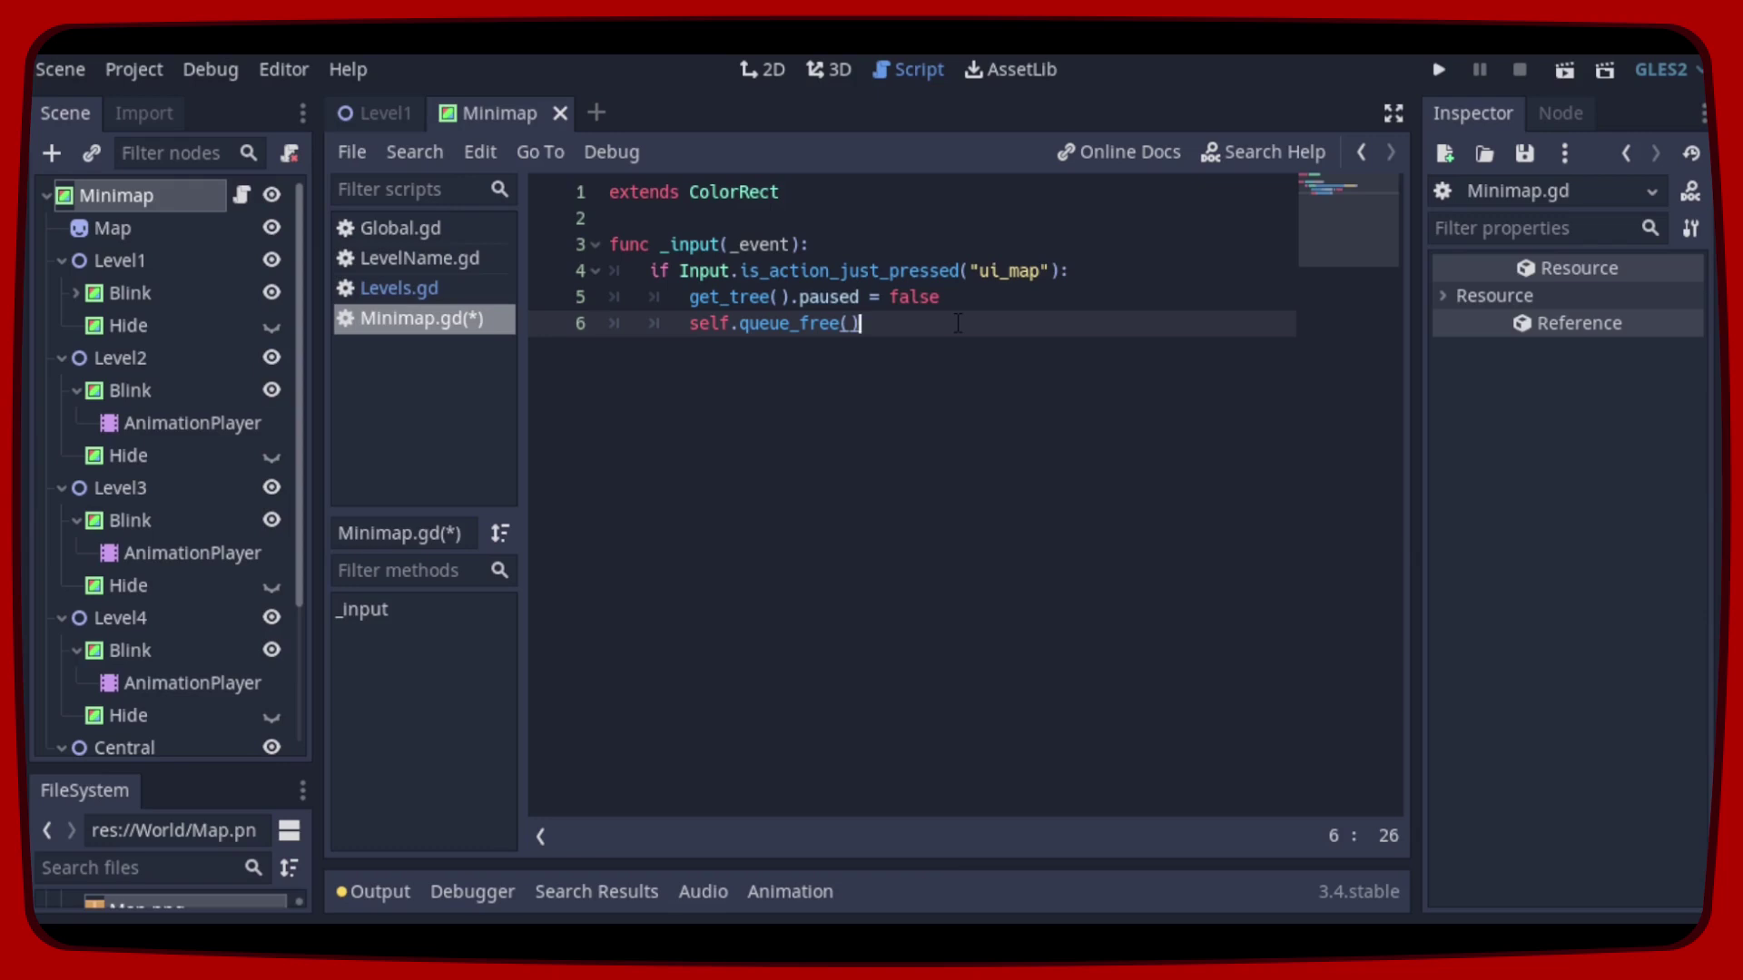
# Step: Create a ui_map action in the Project Settings Input Map and bind it to the M key
pyautogui.click(133, 67)
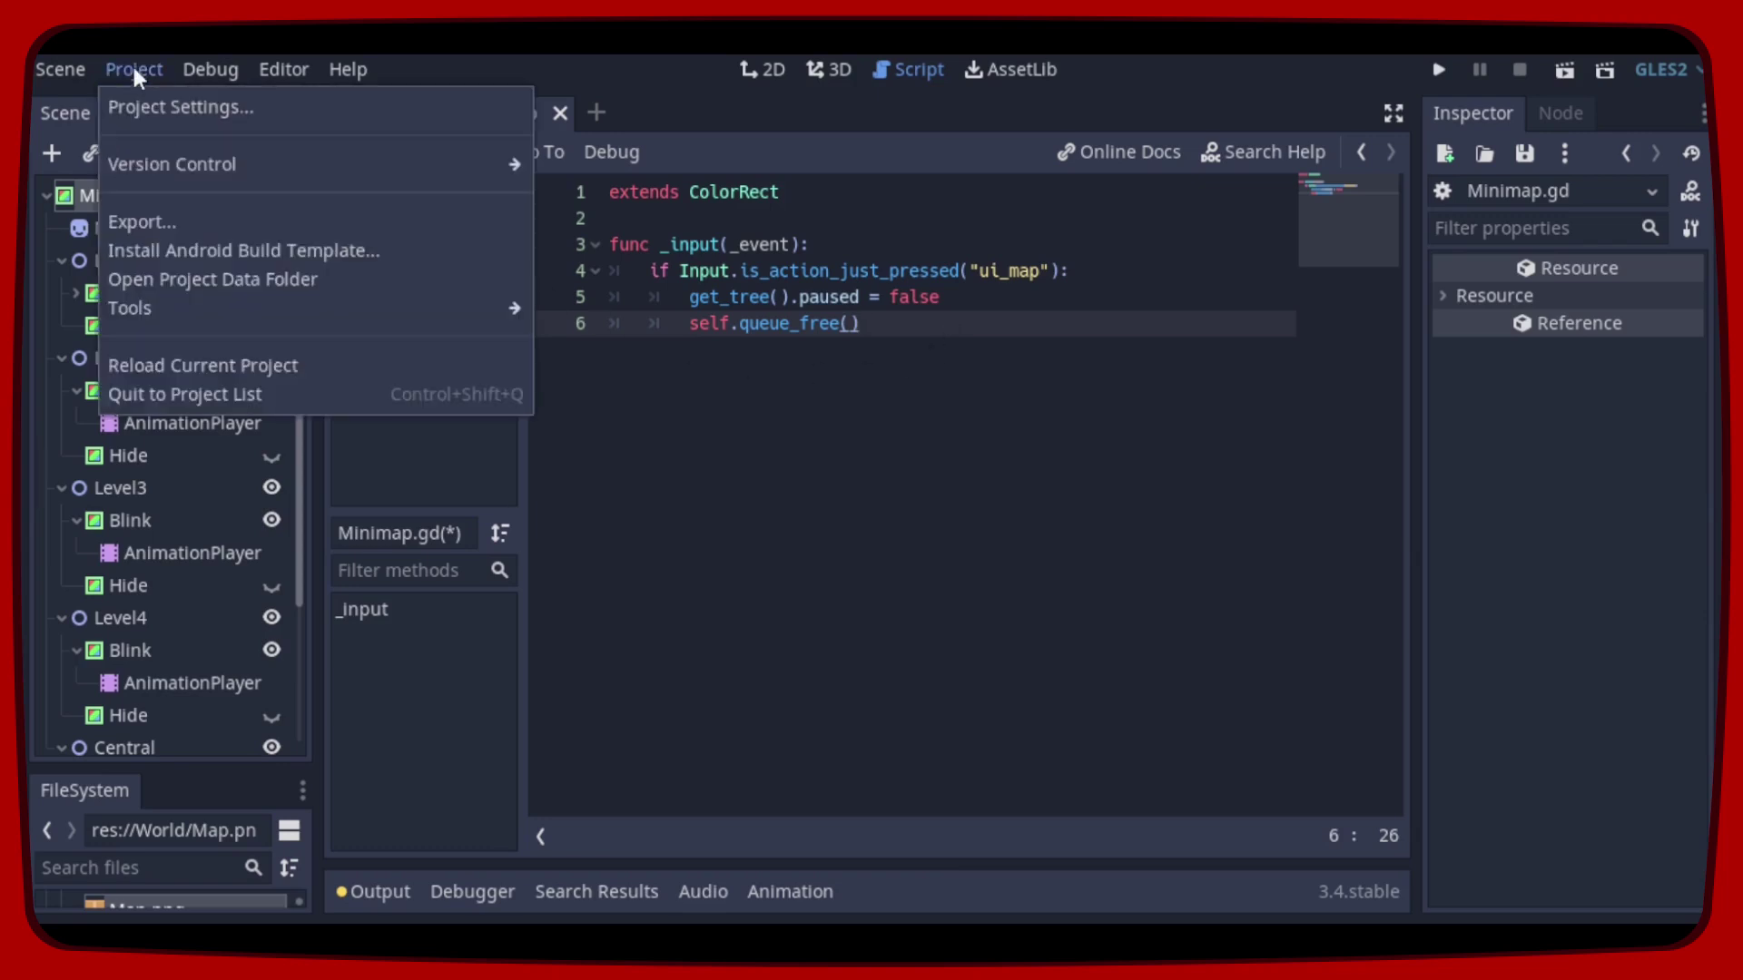
pyautogui.click(326, 108)
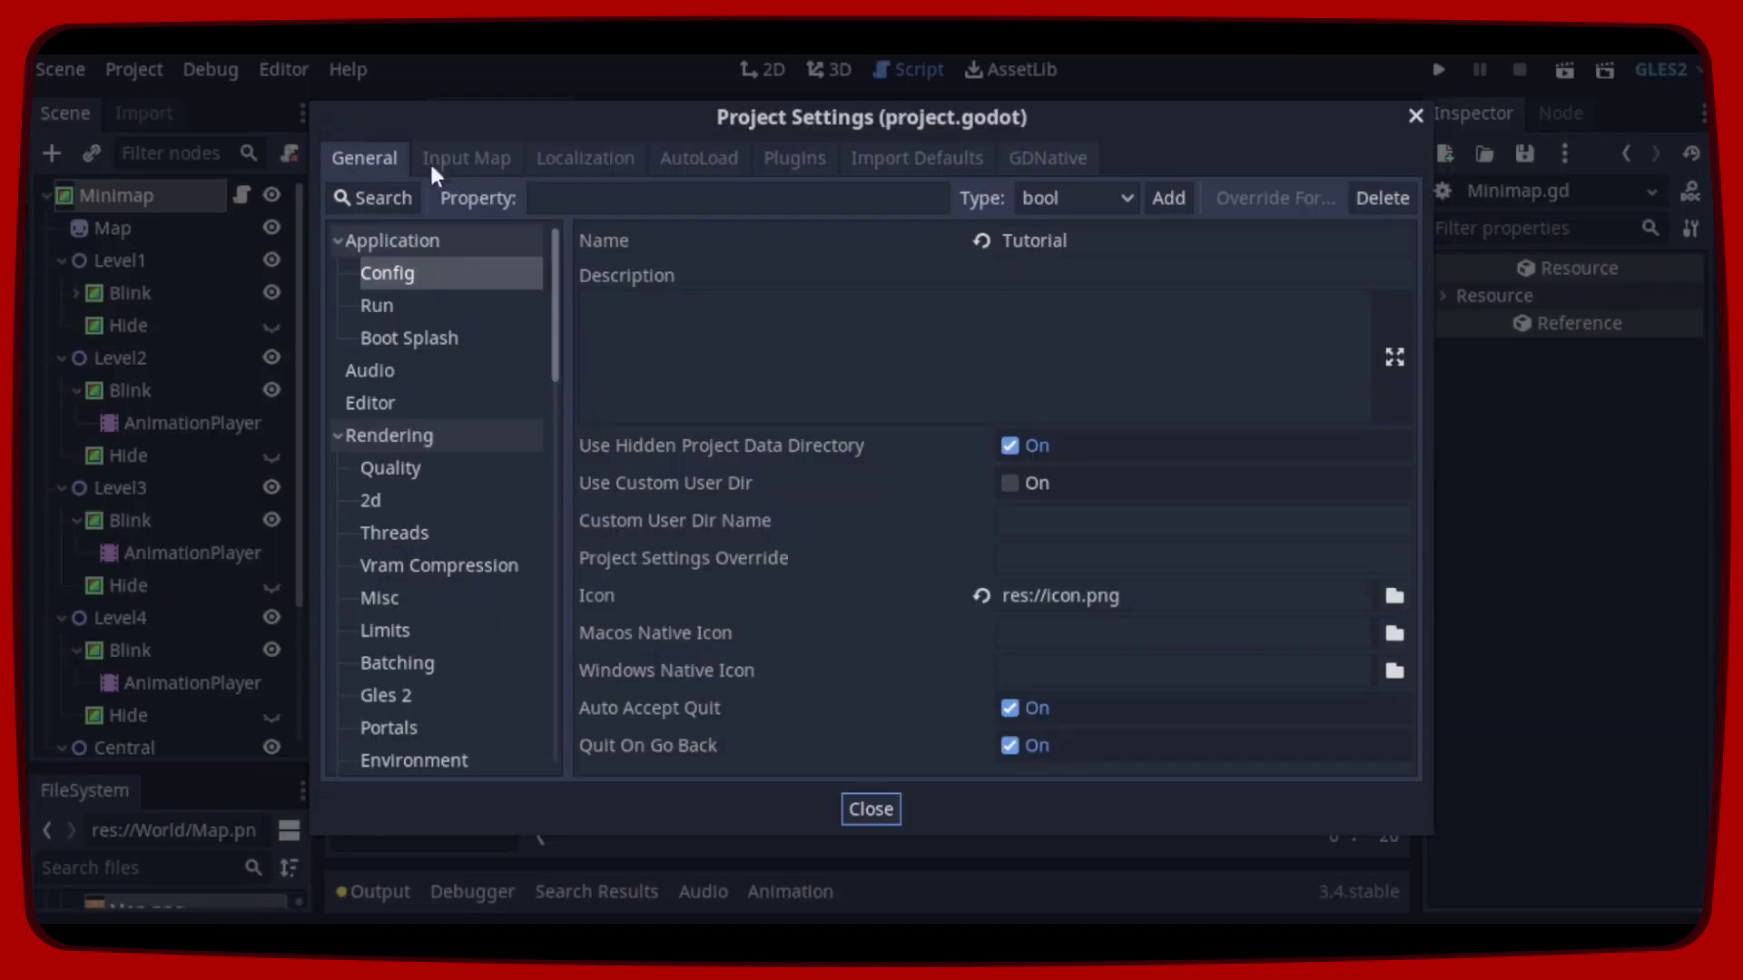
pyautogui.click(498, 161)
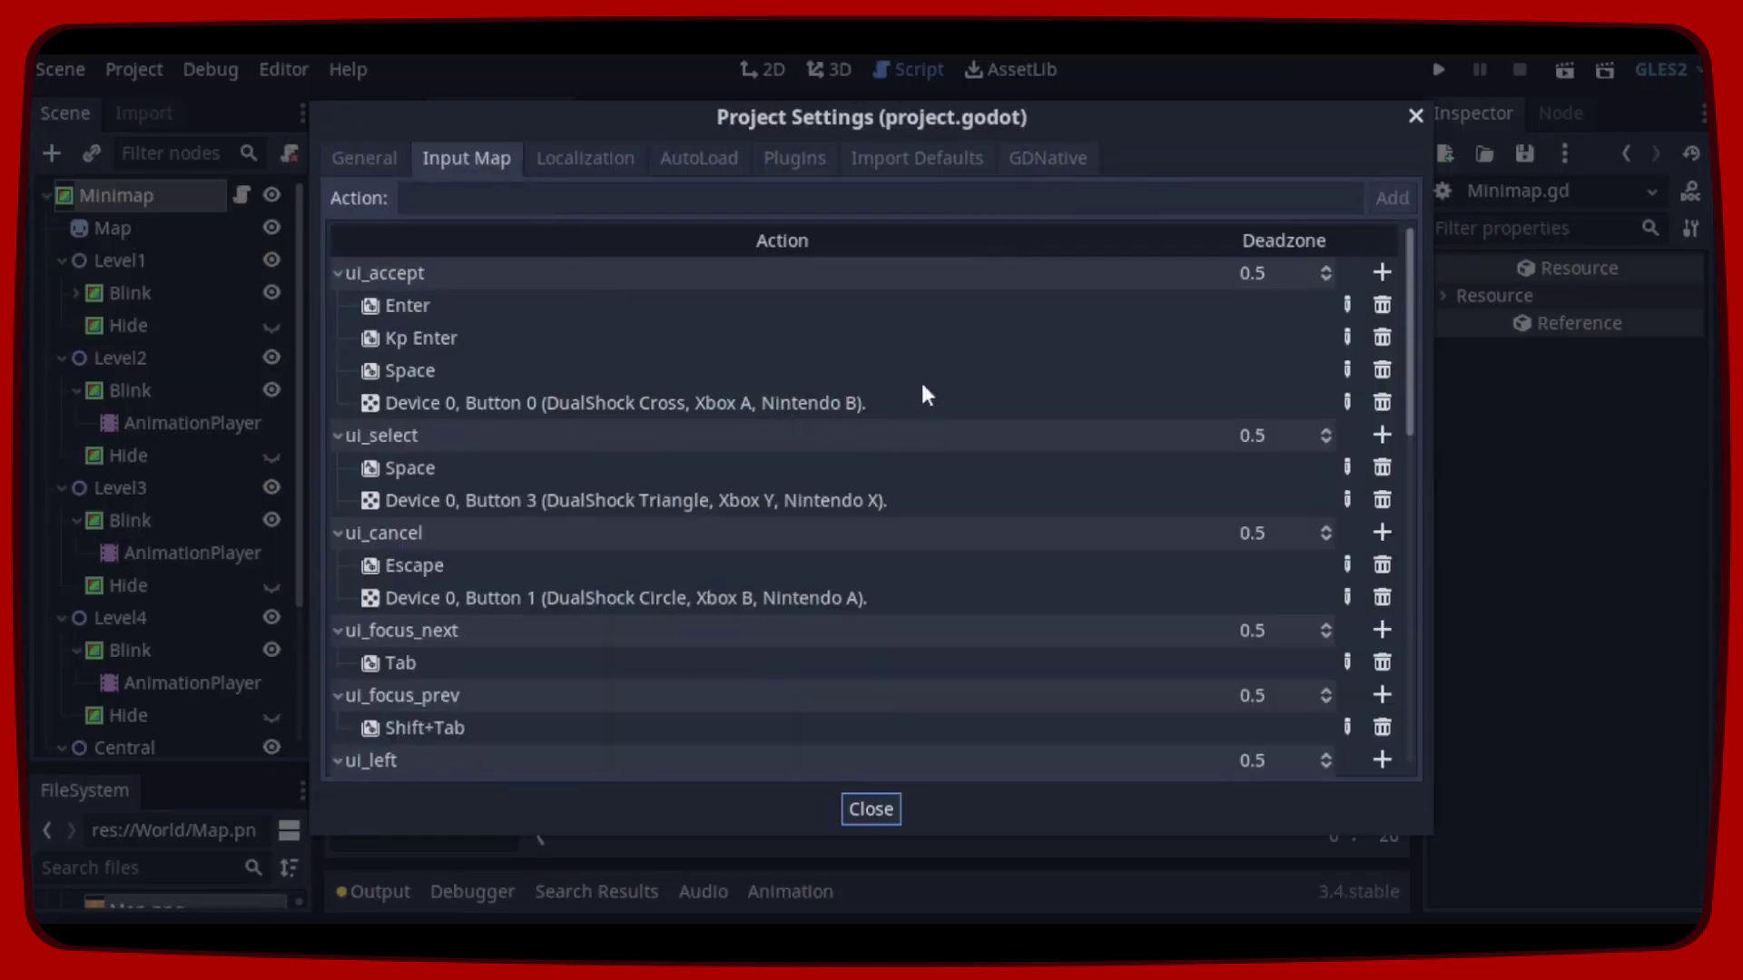
pyautogui.click(877, 202)
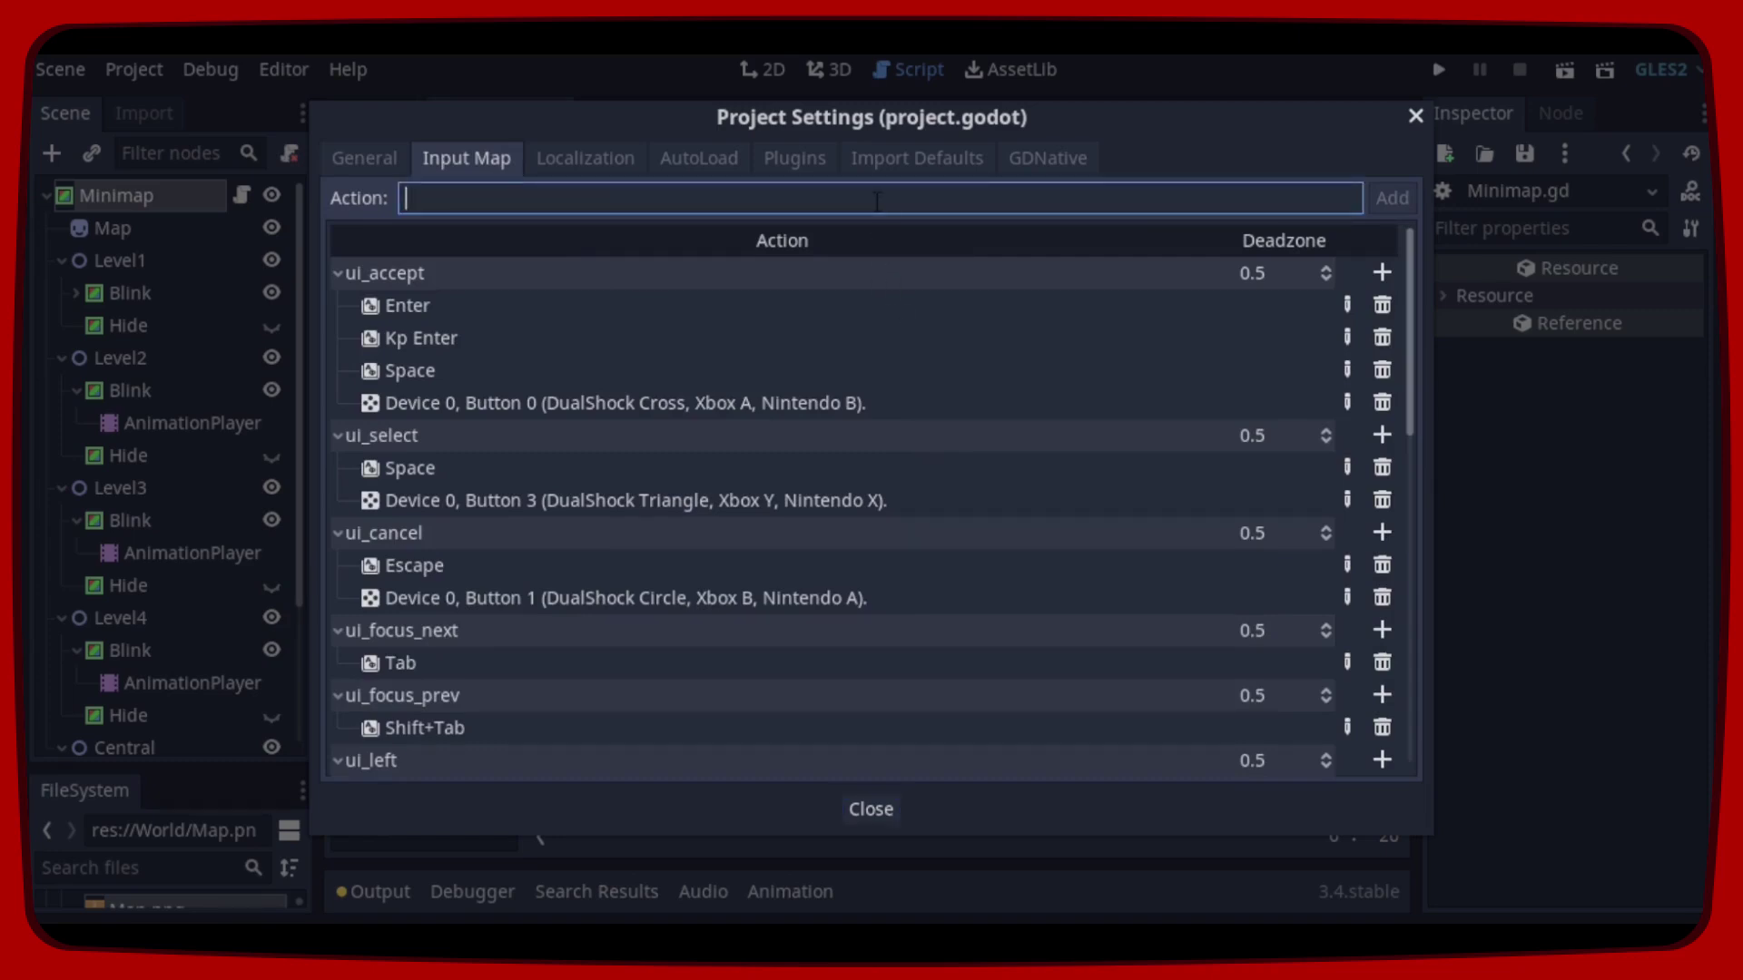
pyautogui.write('ui')
pyautogui.write('_map')
pyautogui.click(1384, 201)
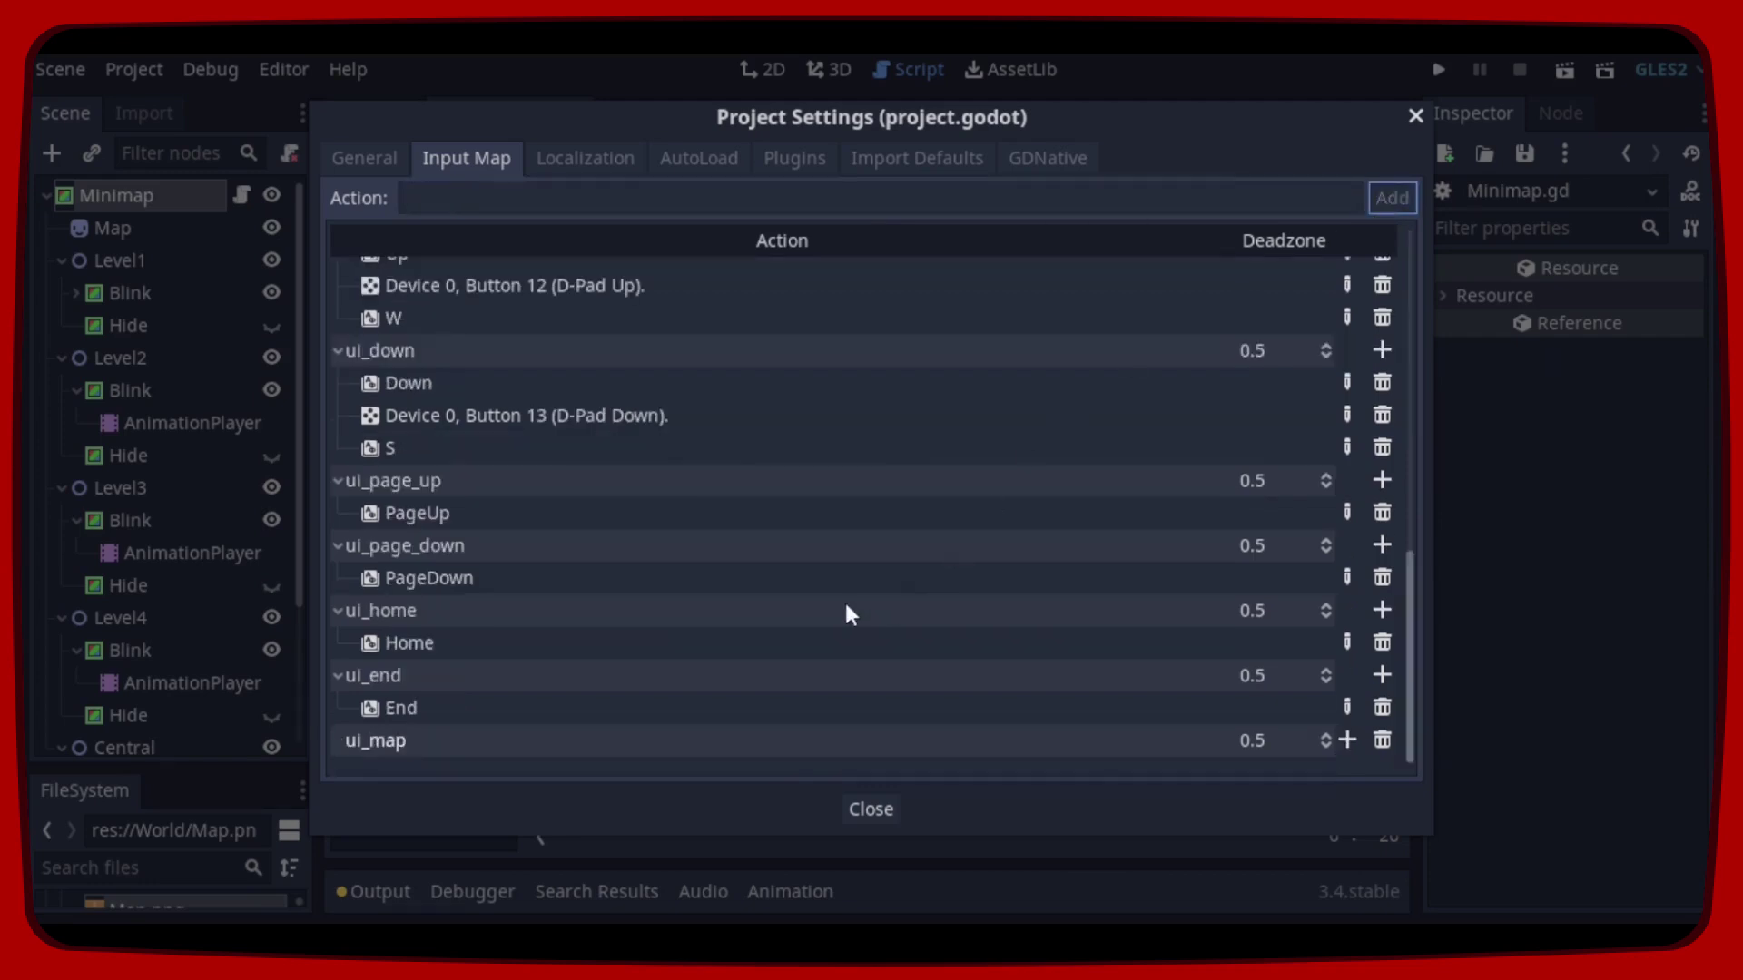
pyautogui.click(1347, 743)
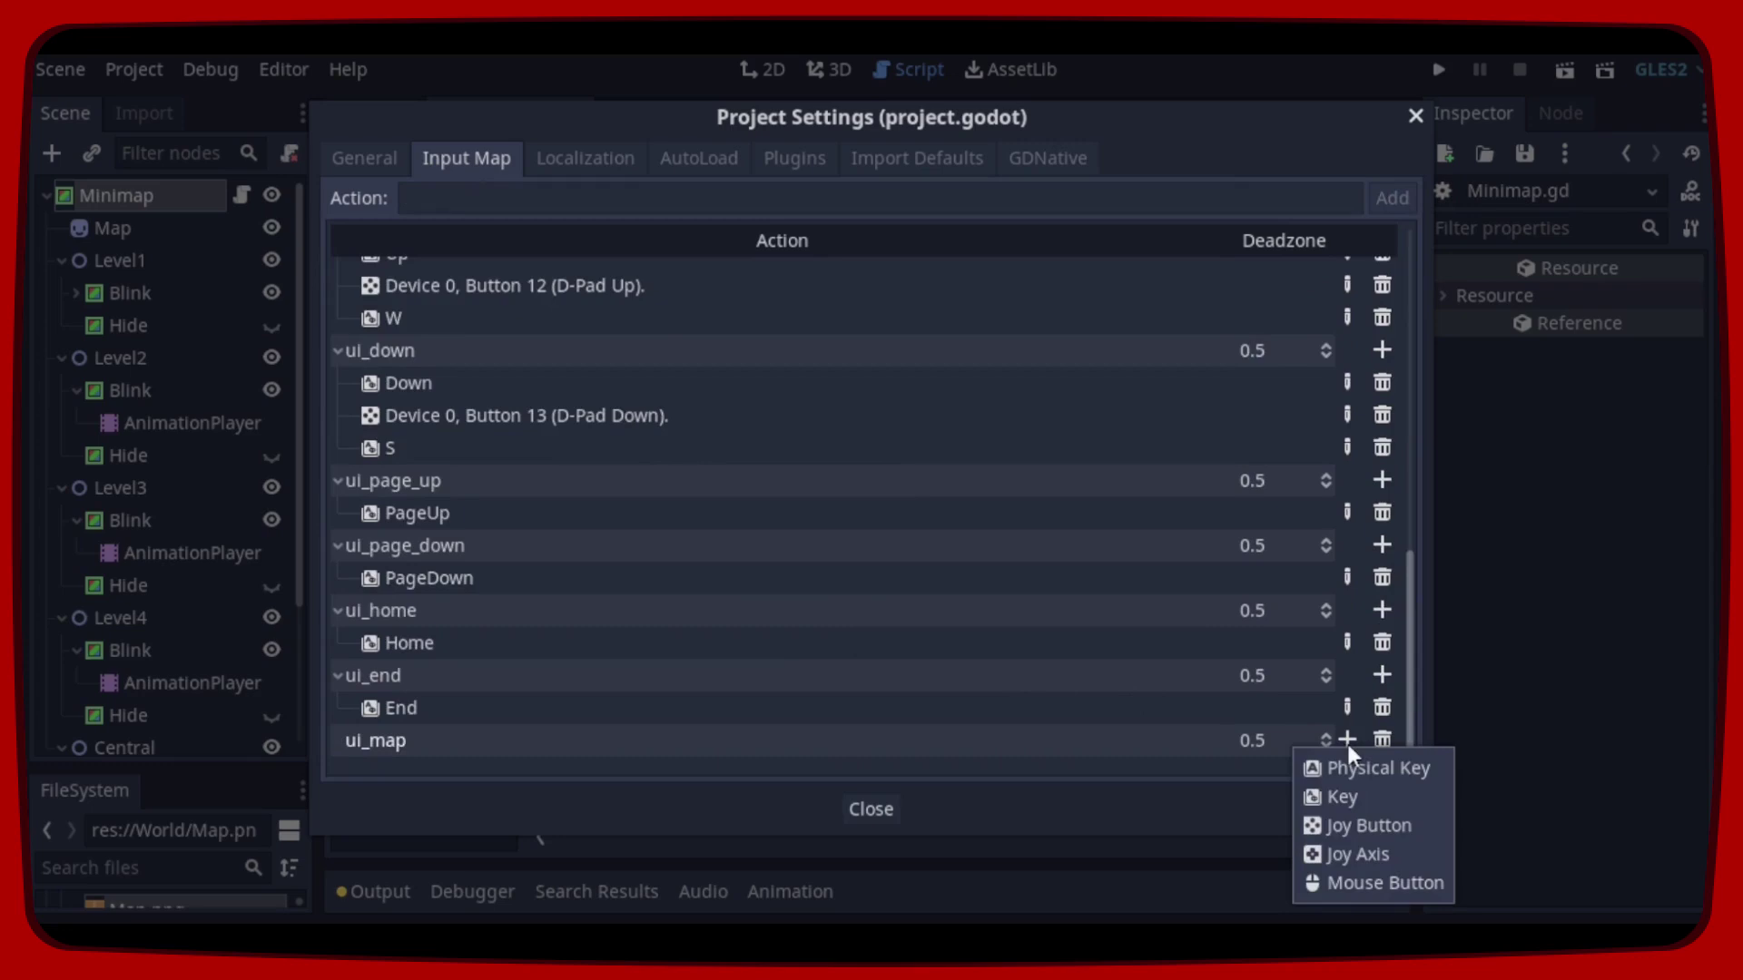
pyautogui.click(1376, 799)
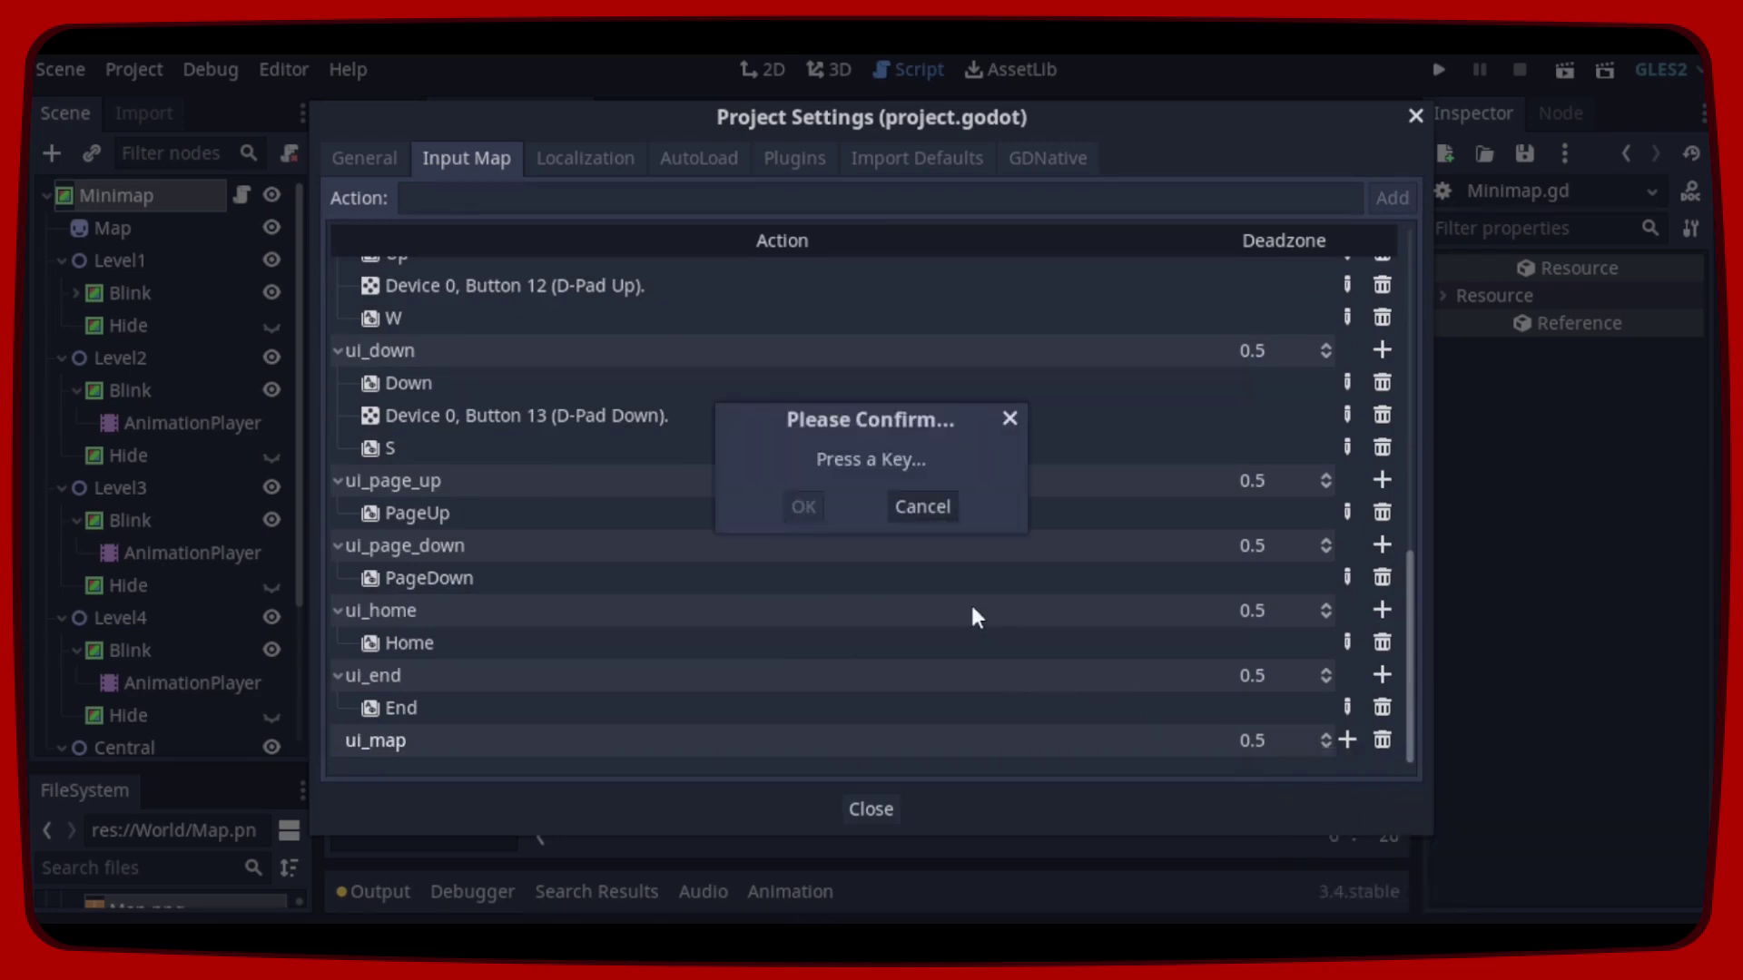
pyautogui.press('m')
pyautogui.click(803, 507)
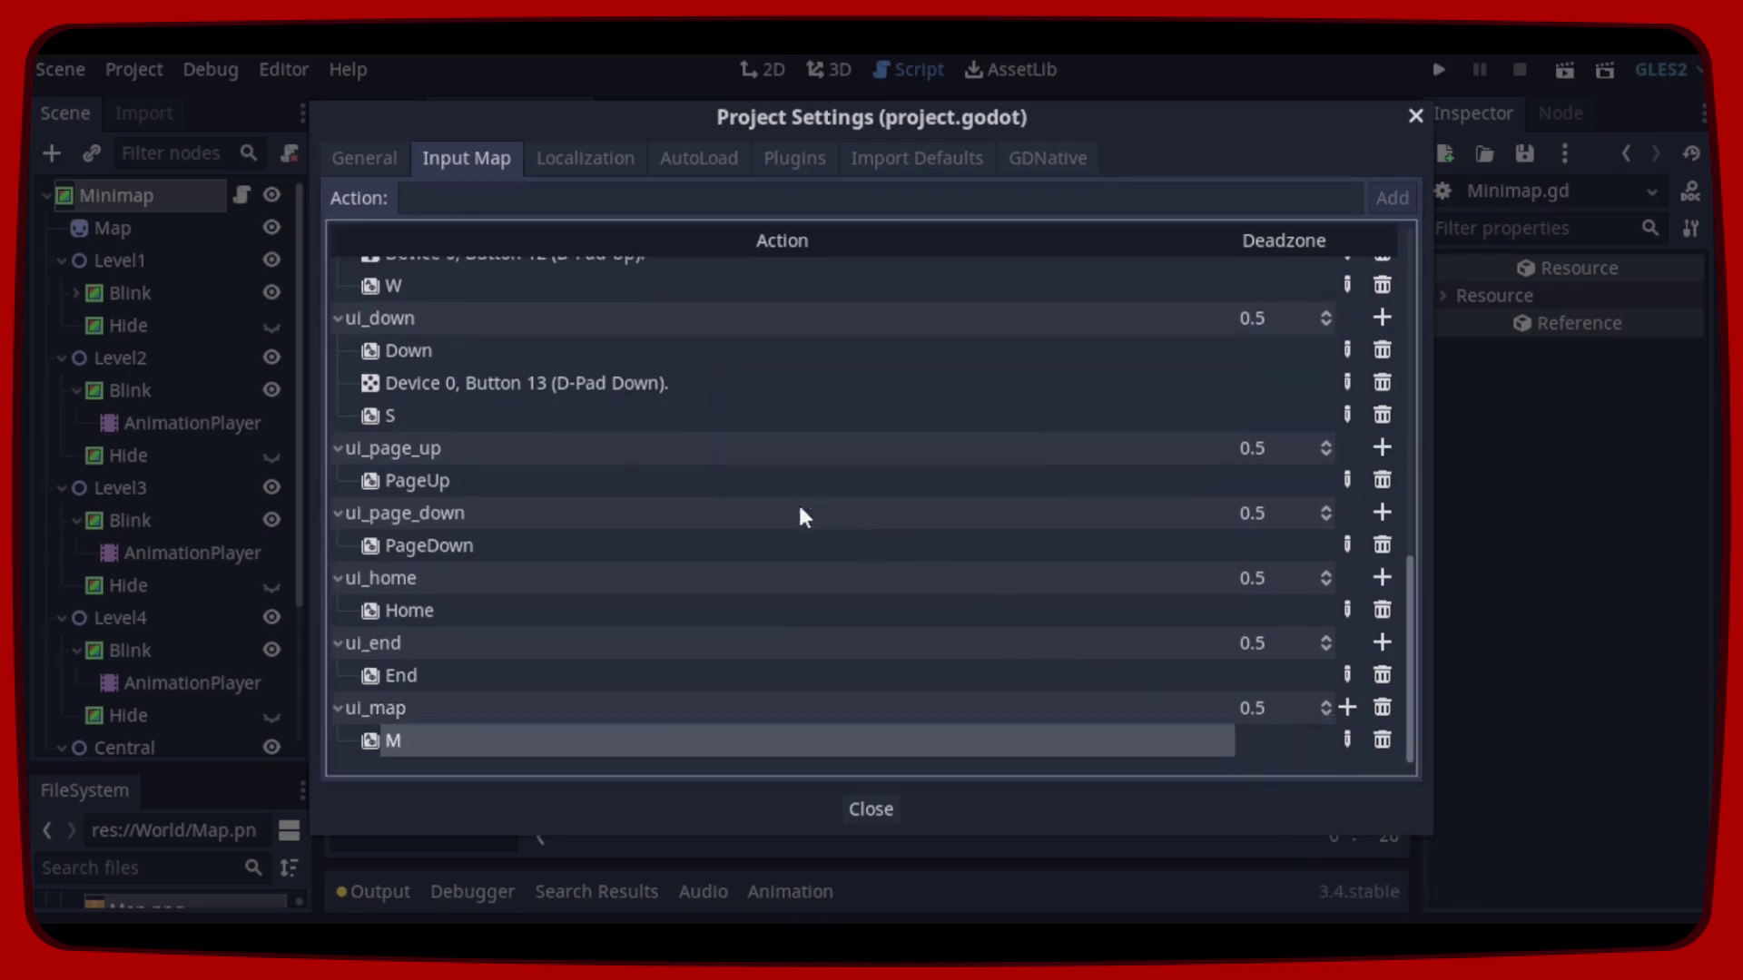
# Step: Close Project Settings, save the Minimap scene and script, test-run the game, and collapse Output
pyautogui.click(870, 809)
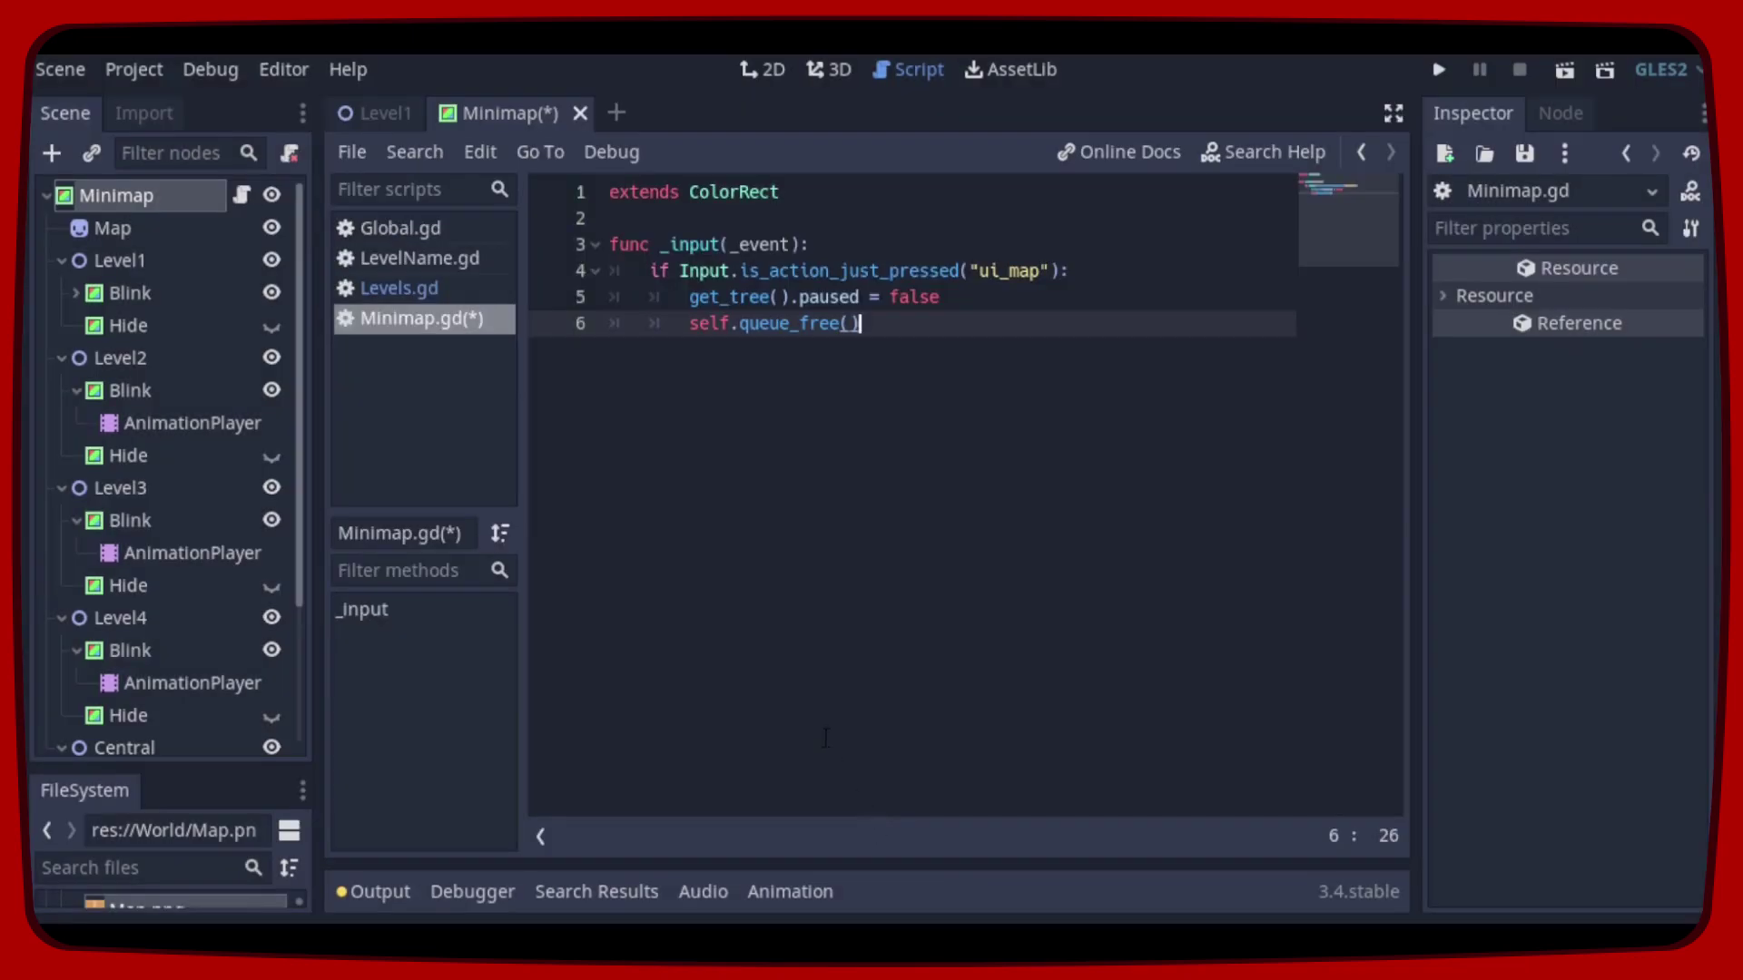
pyautogui.hotkey('ctrl', 's')
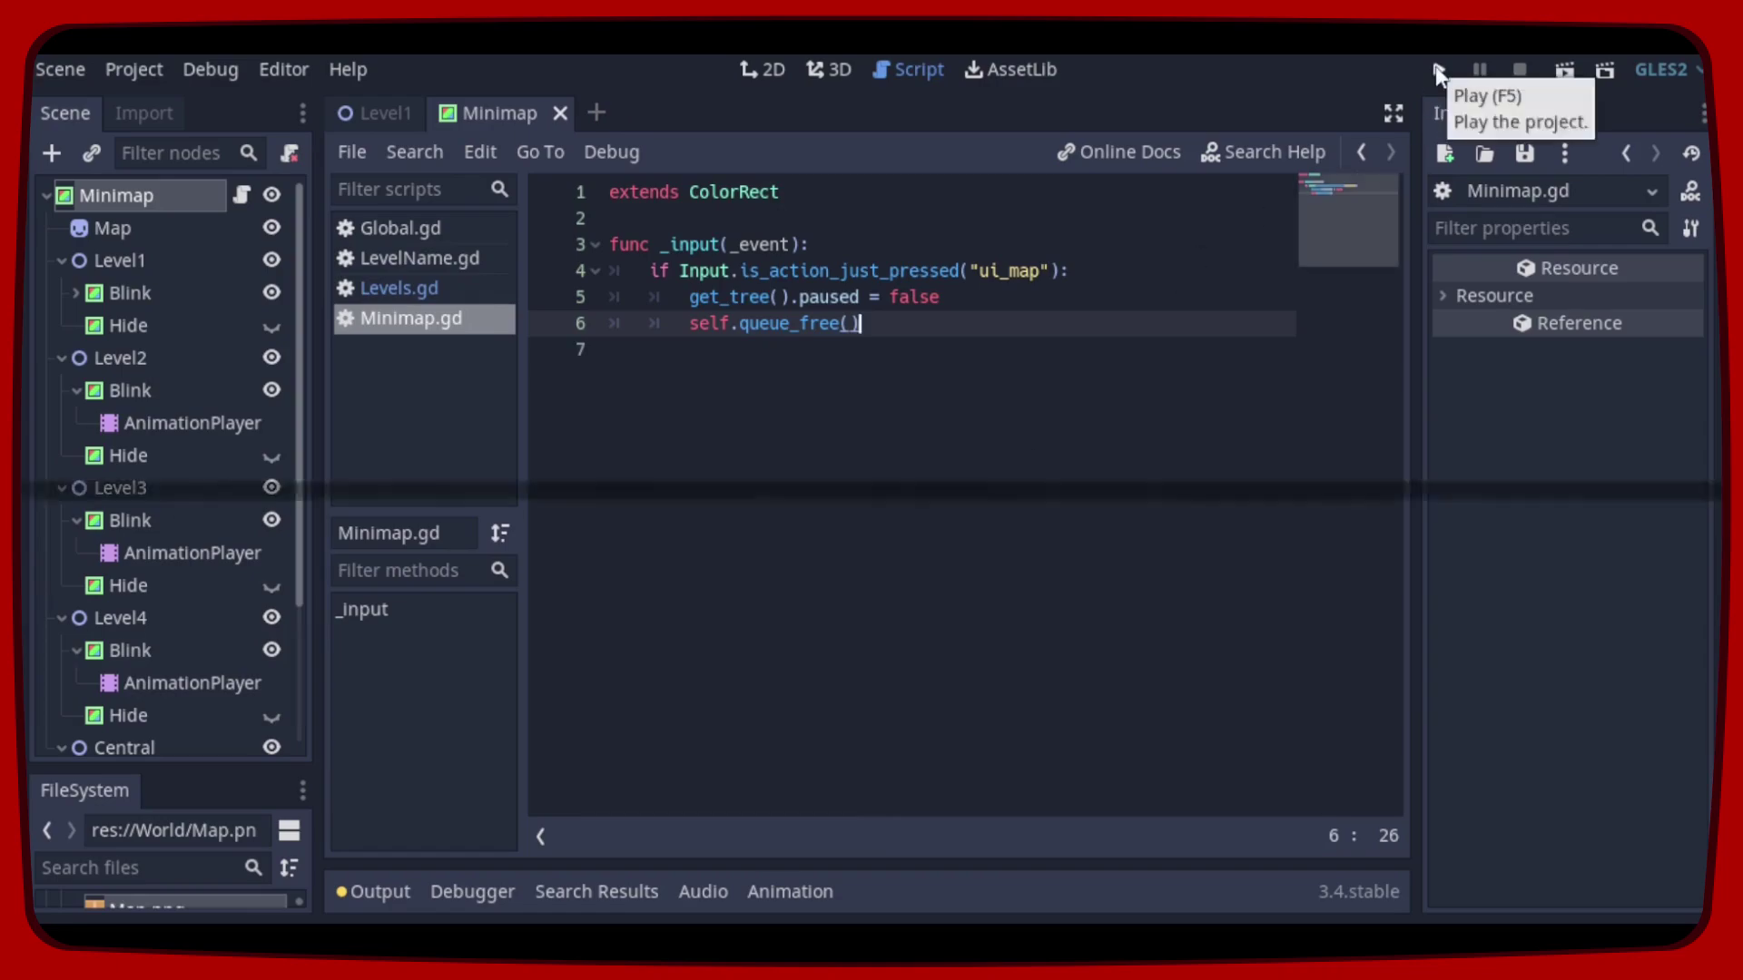
pyautogui.click(1438, 69)
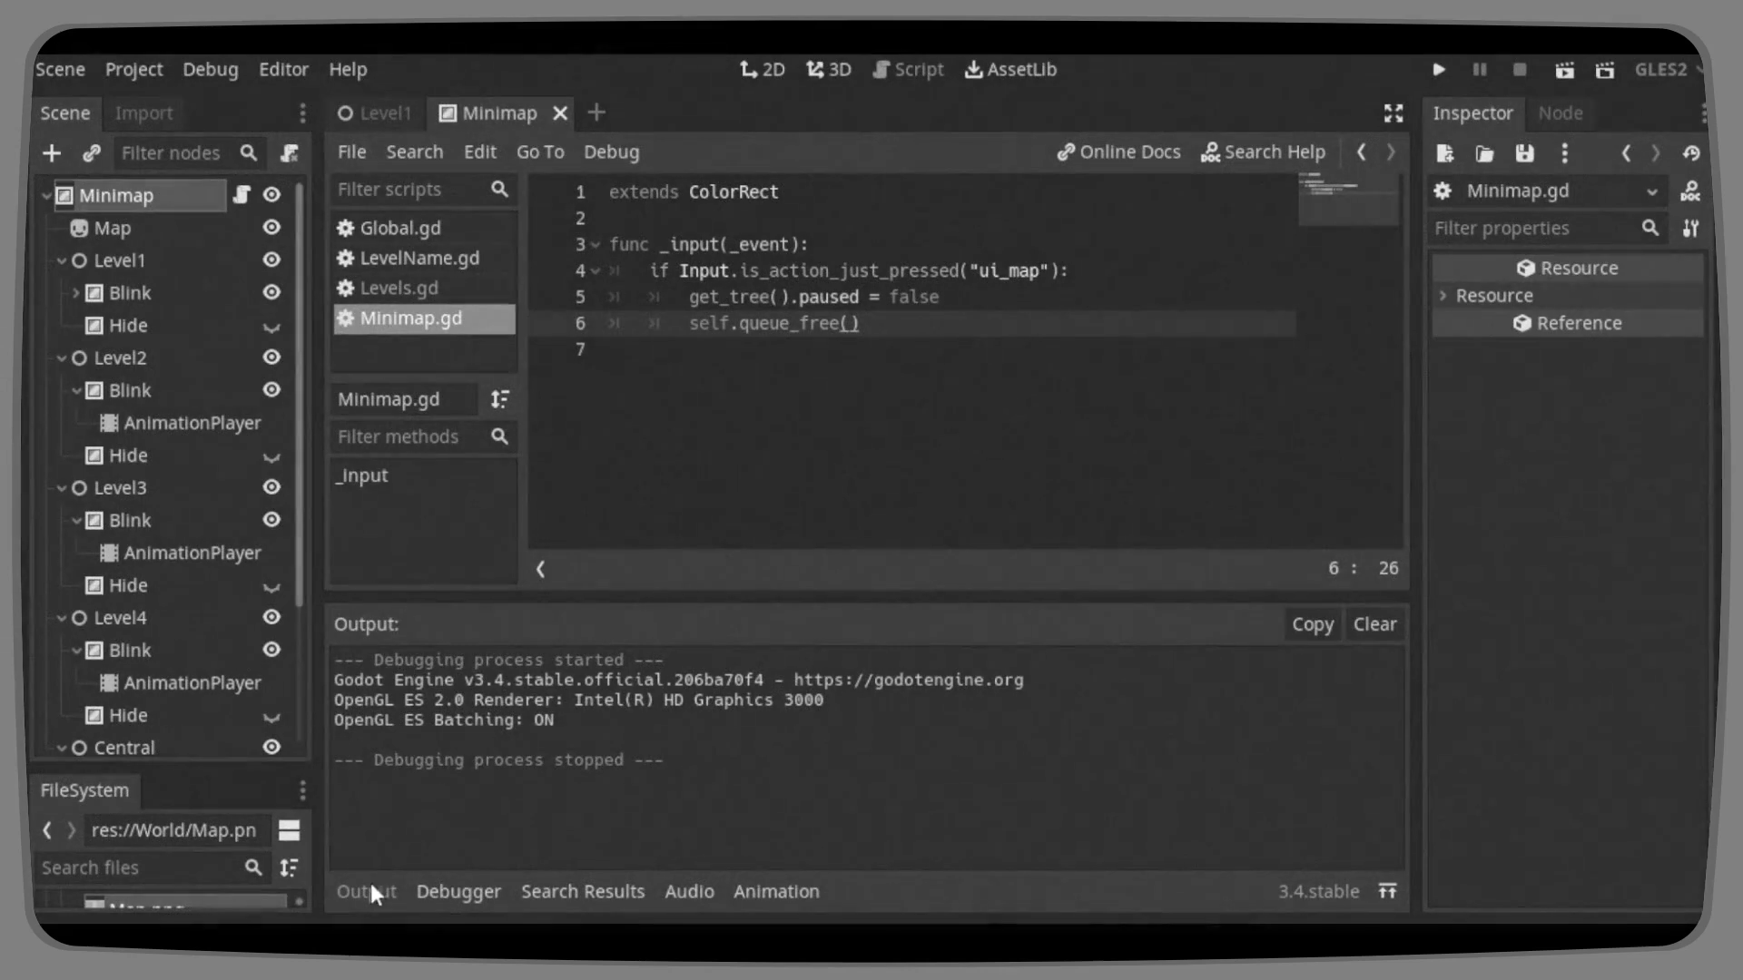
pyautogui.click(368, 891)
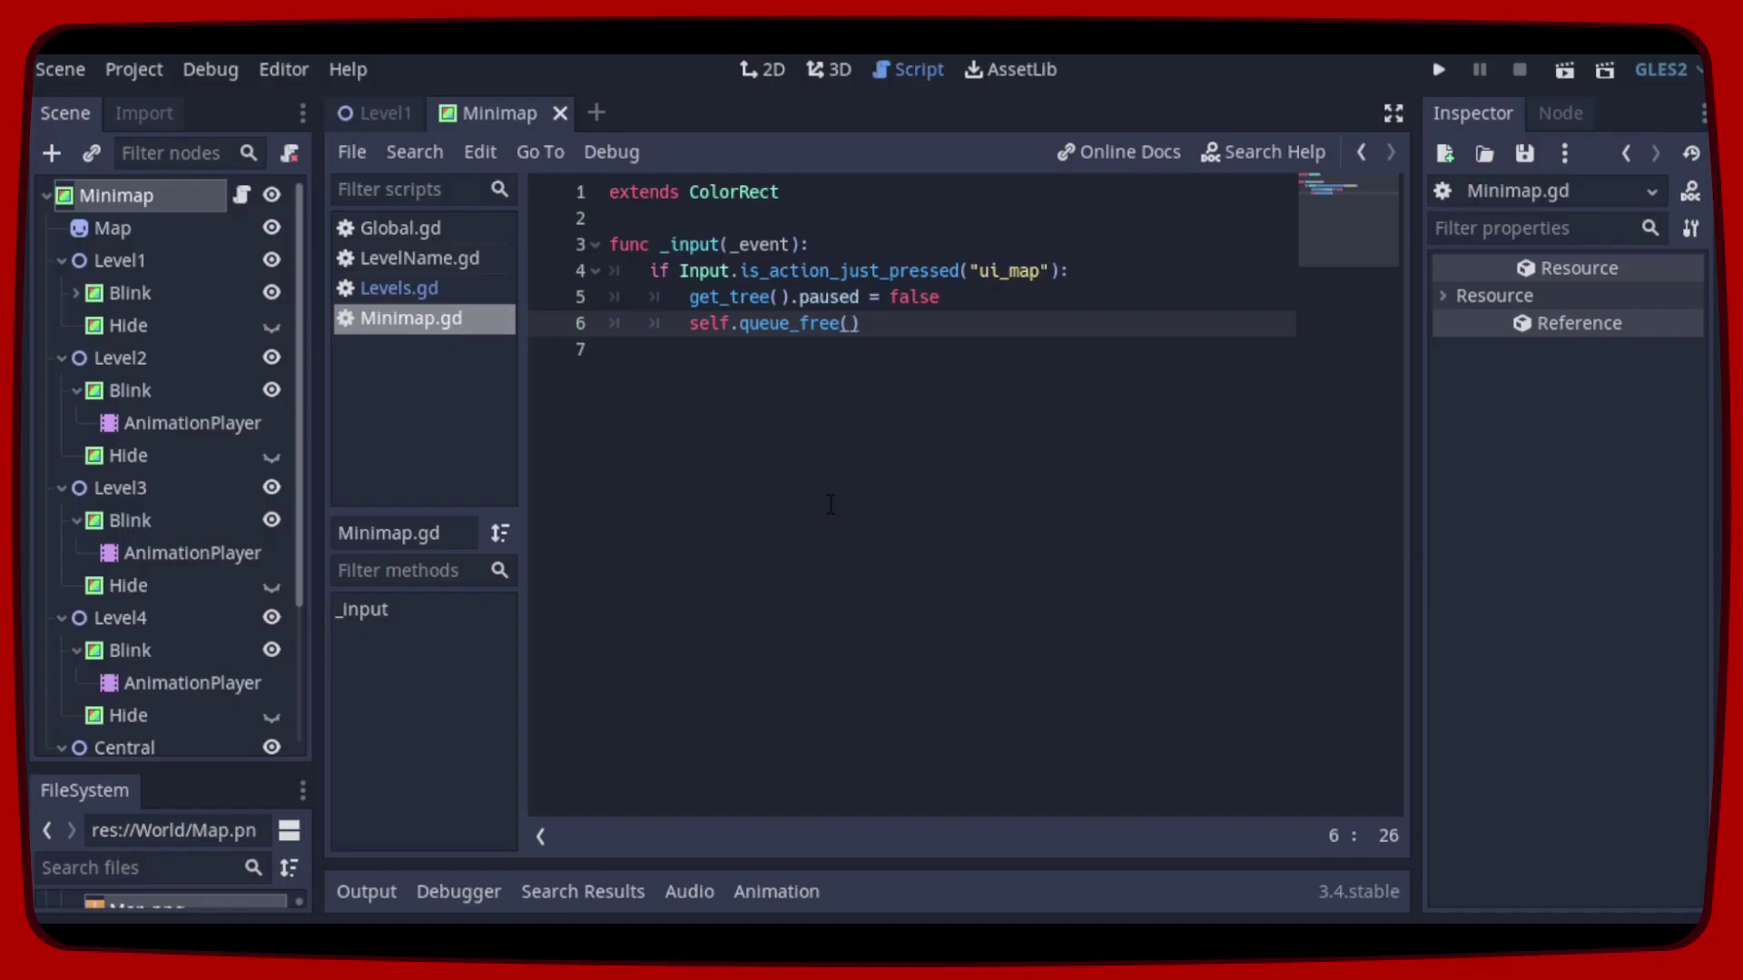
# Step: Set the Minimap root's Pause Mode to Process and enlarge the FileSystem dock
pyautogui.click(59, 195)
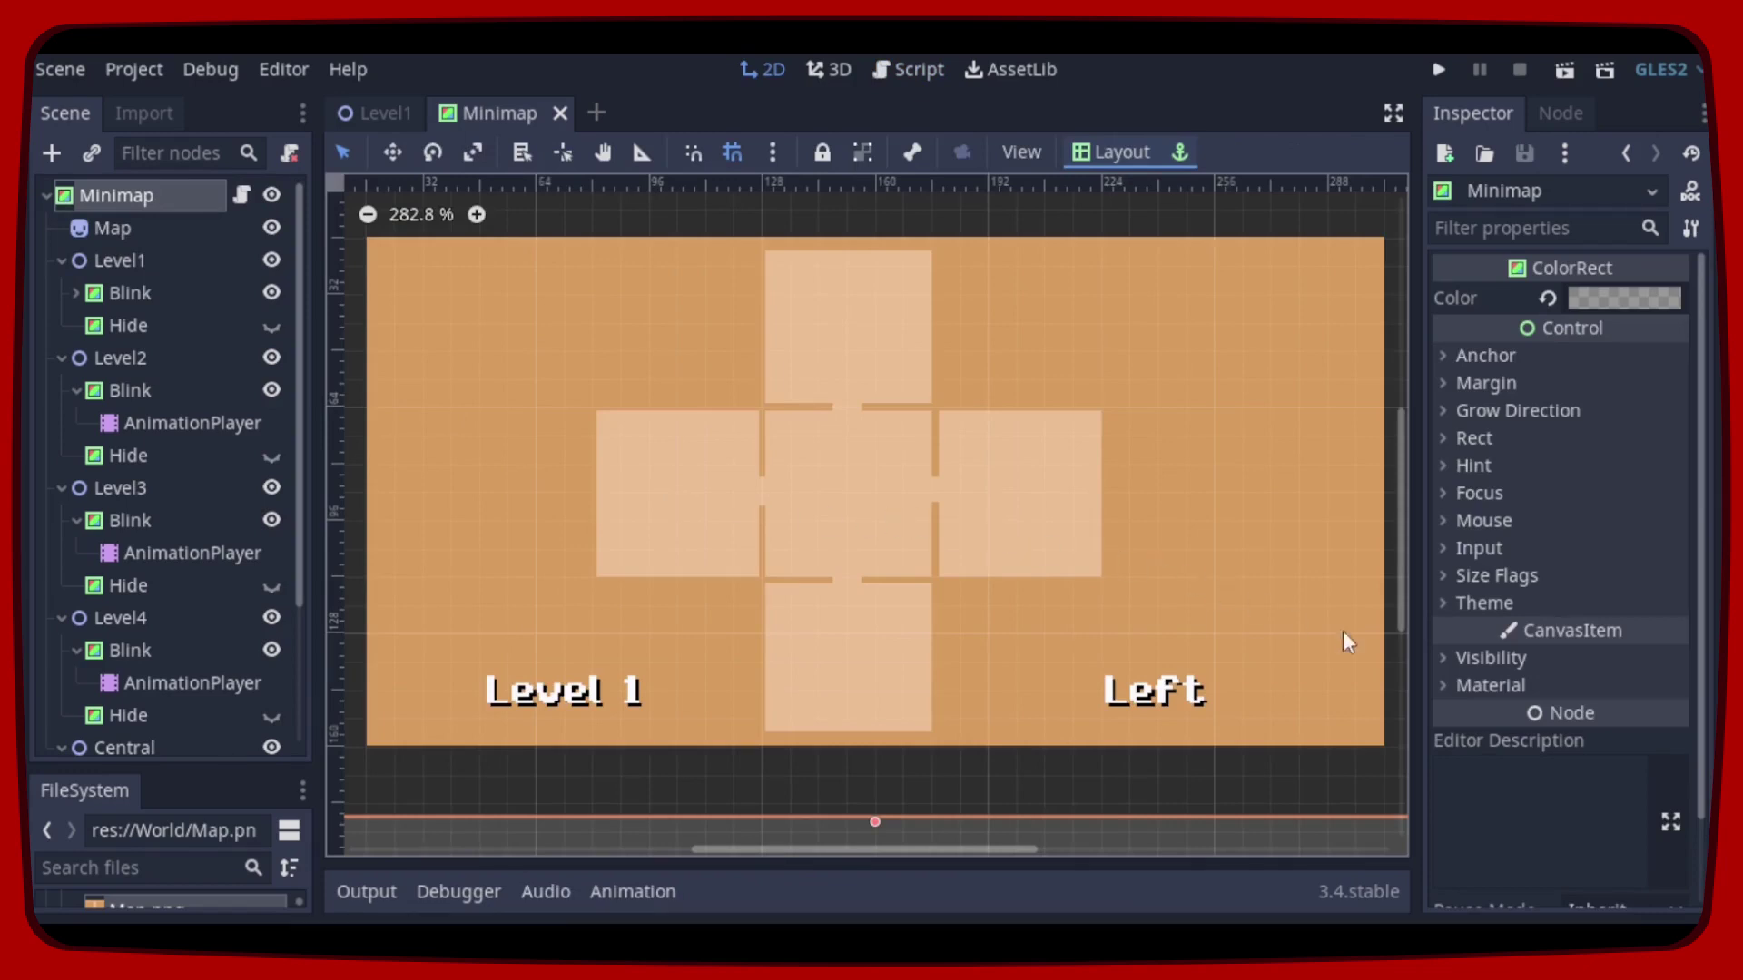
pyautogui.scroll(-2, 1485, 668)
pyautogui.scroll(-1, 1485, 669)
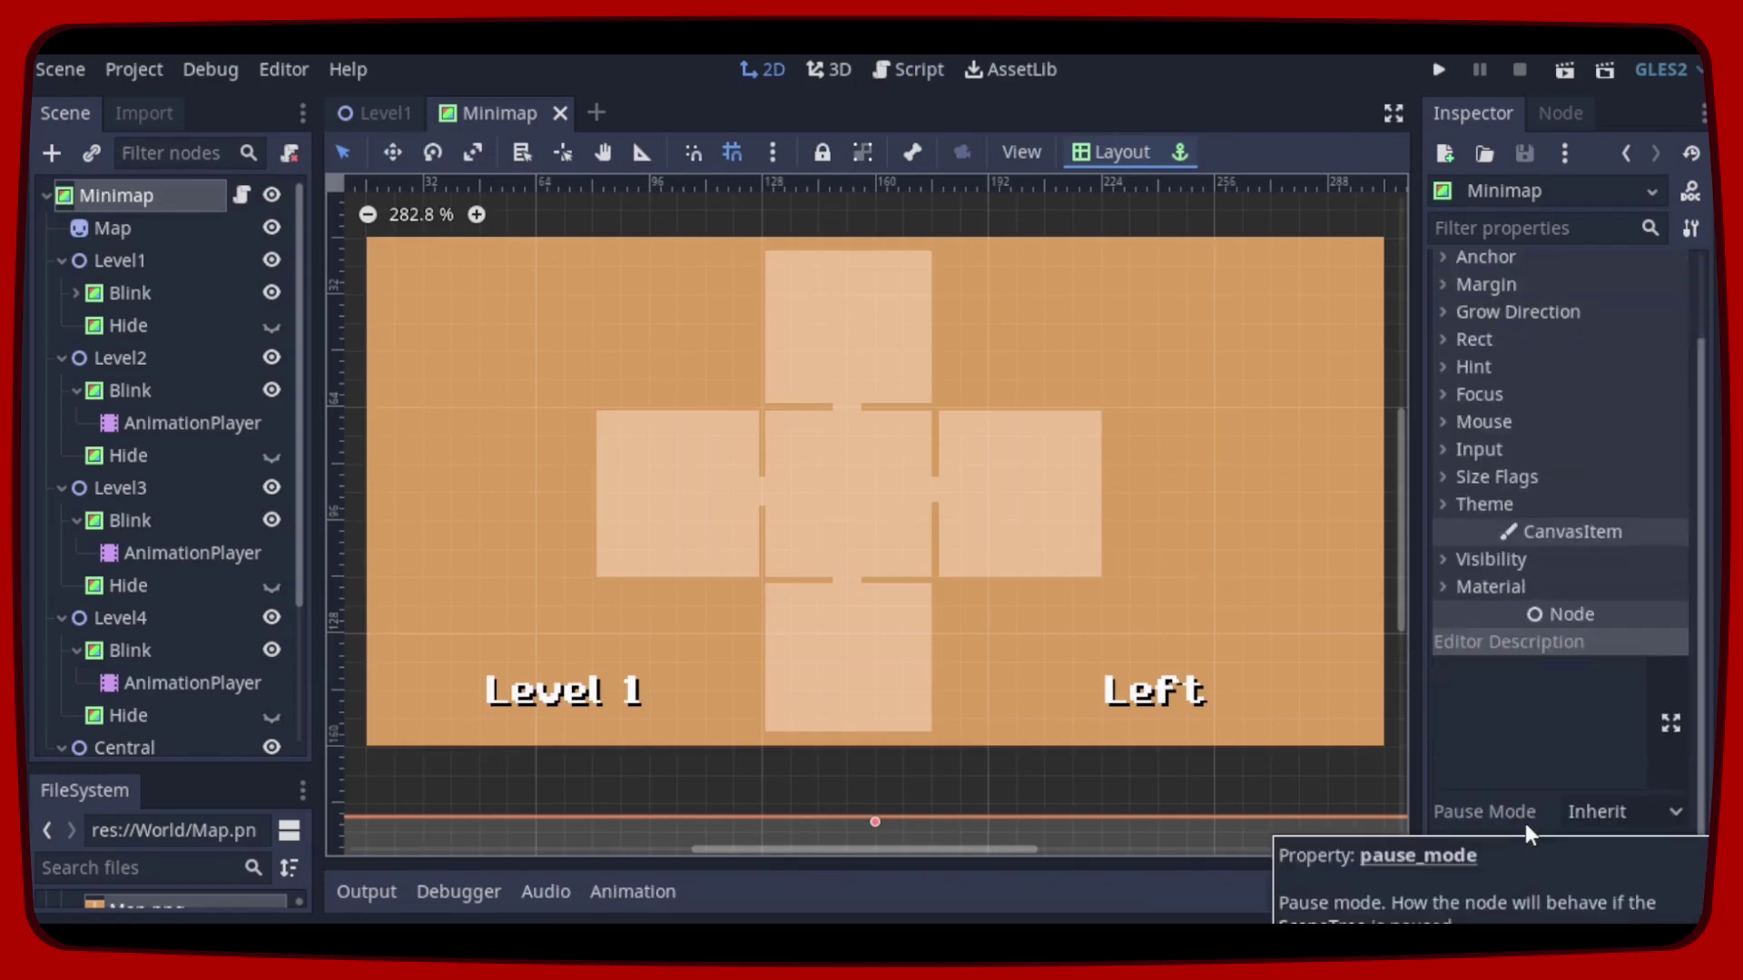
pyautogui.click(1667, 808)
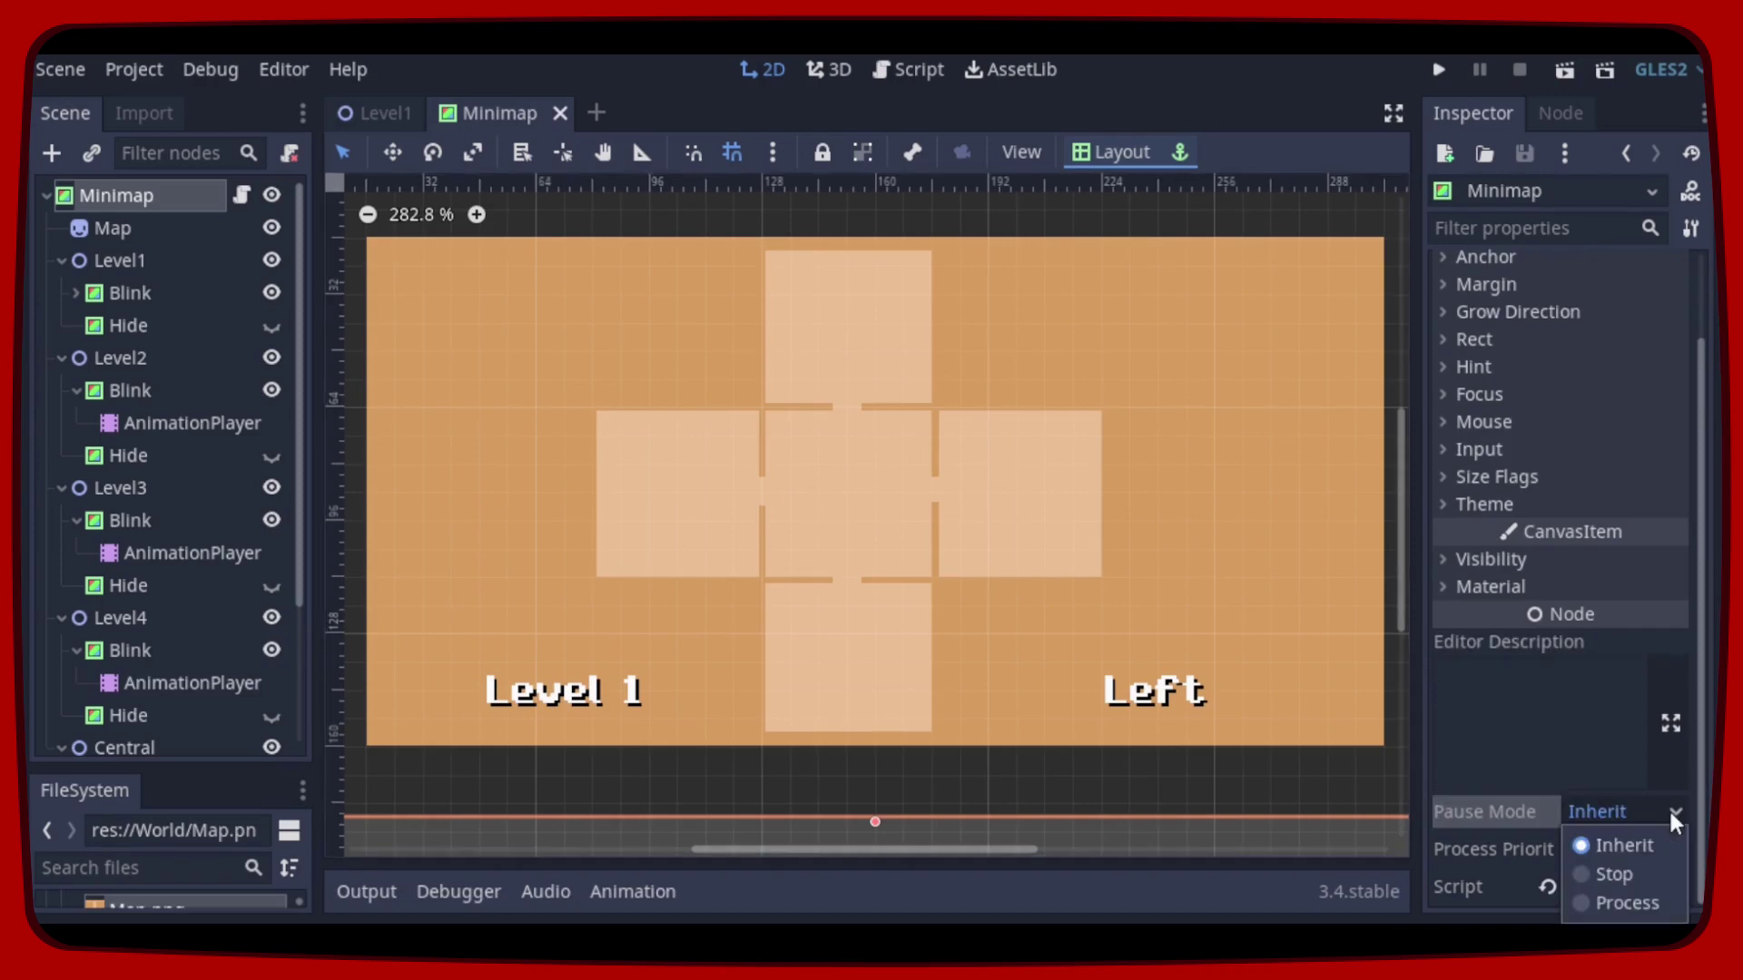
pyautogui.click(1652, 902)
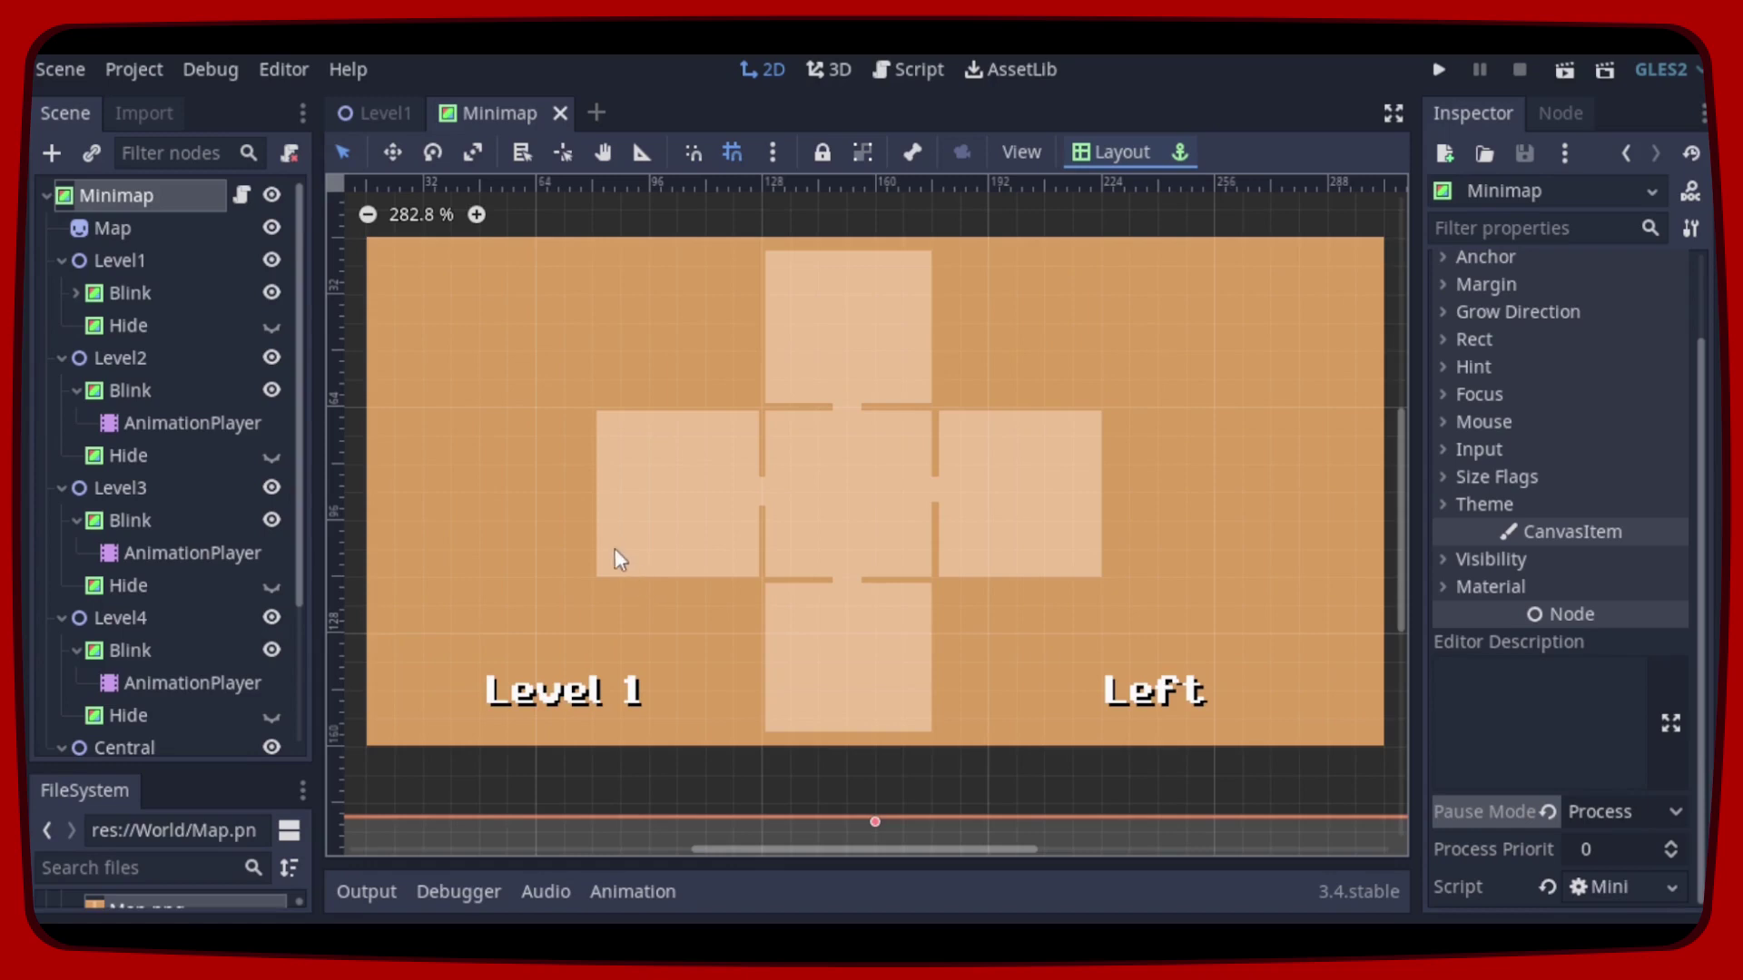
pyautogui.moveTo(194, 765); pyautogui.dragTo(194, 392)
pyautogui.scroll(-3, 204, 682)
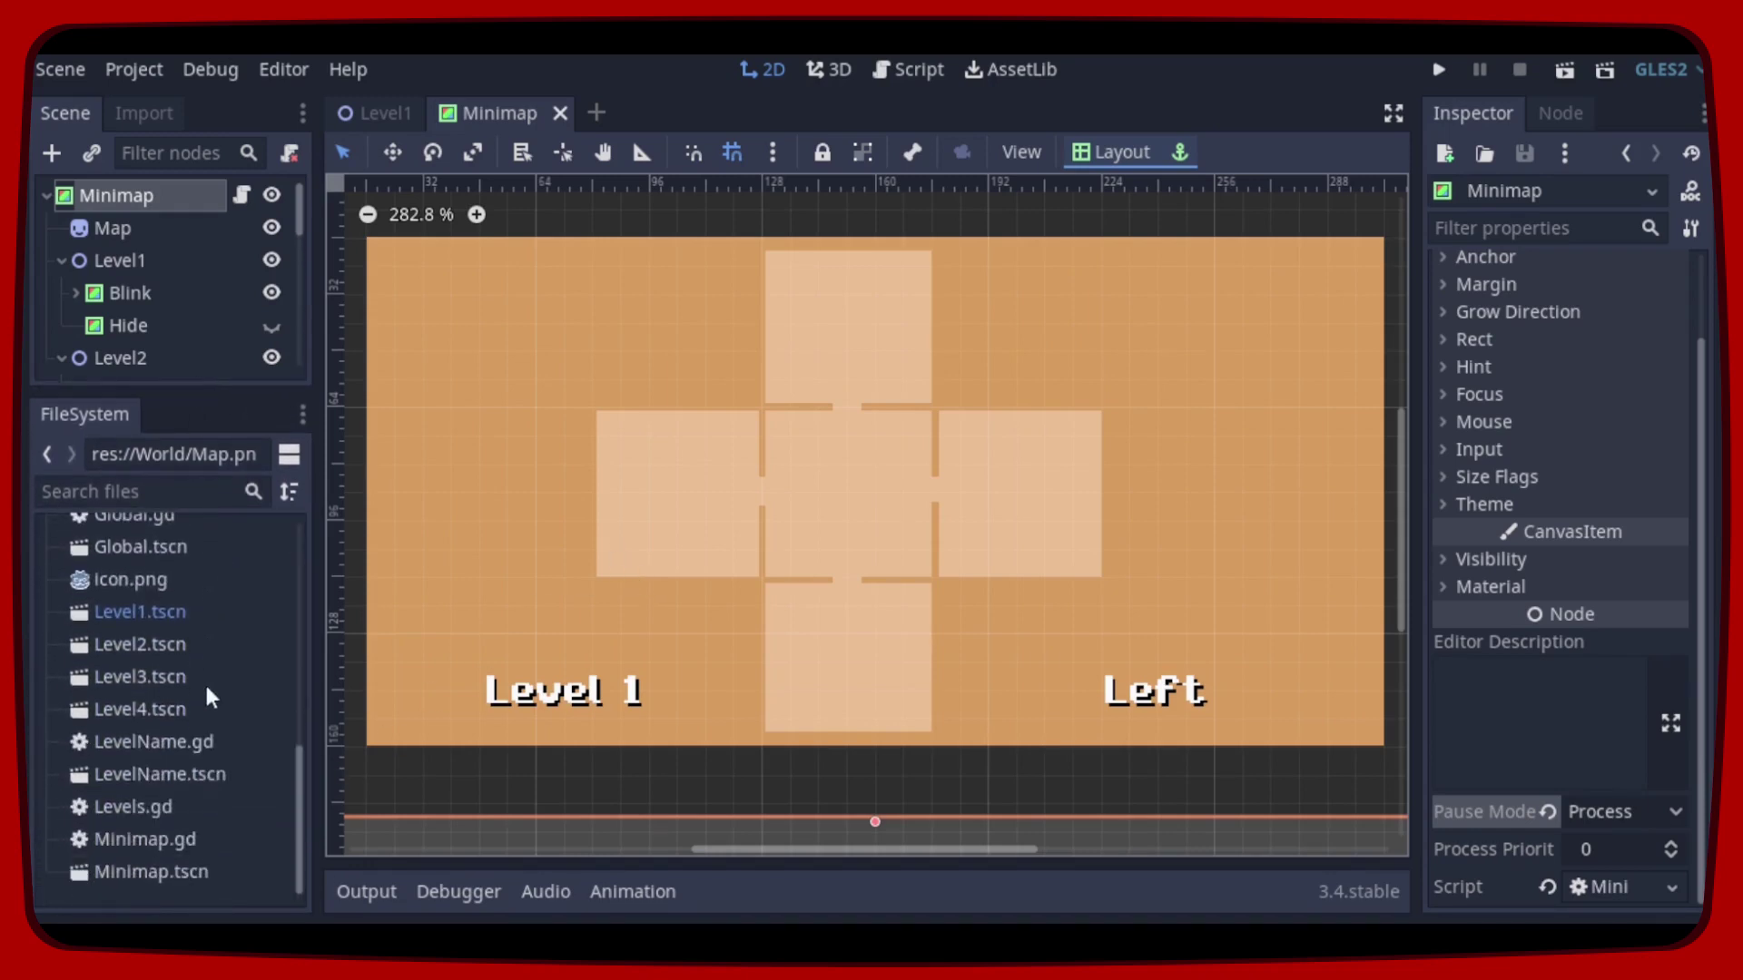
# Step: Open LevelName.tscn, set its LevelName root's Pause Mode to Process, and save it
pyautogui.doubleClick(166, 780)
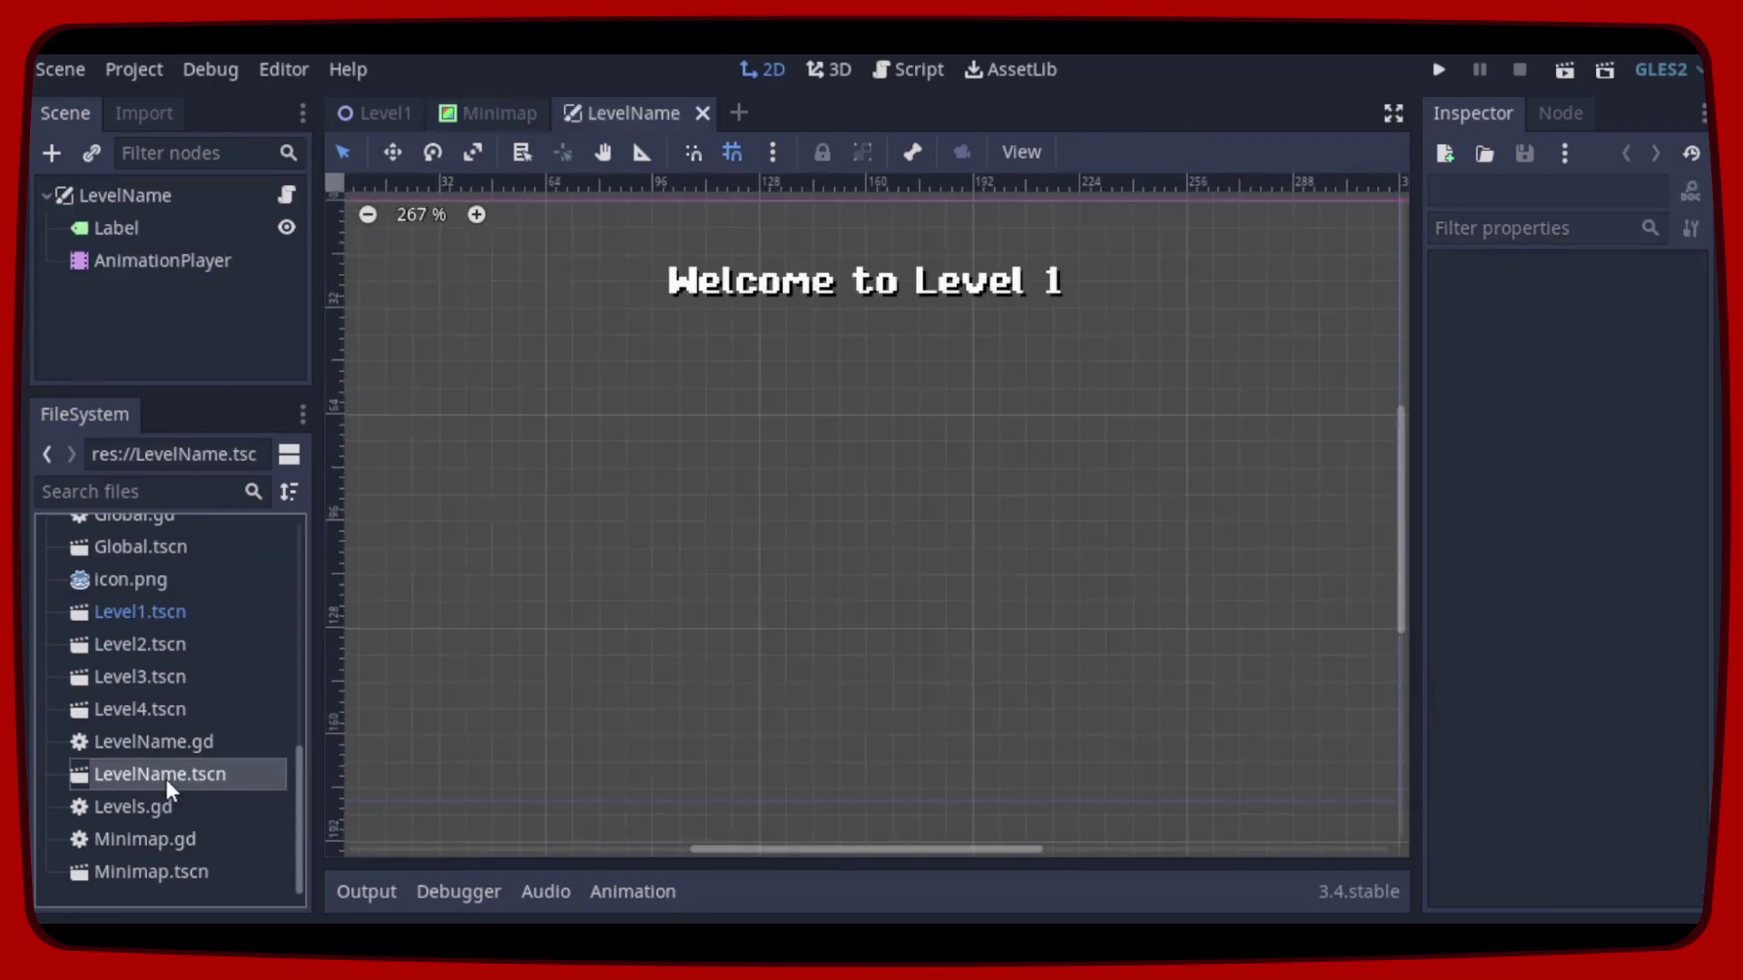
pyautogui.moveTo(175, 393); pyautogui.dragTo(186, 662)
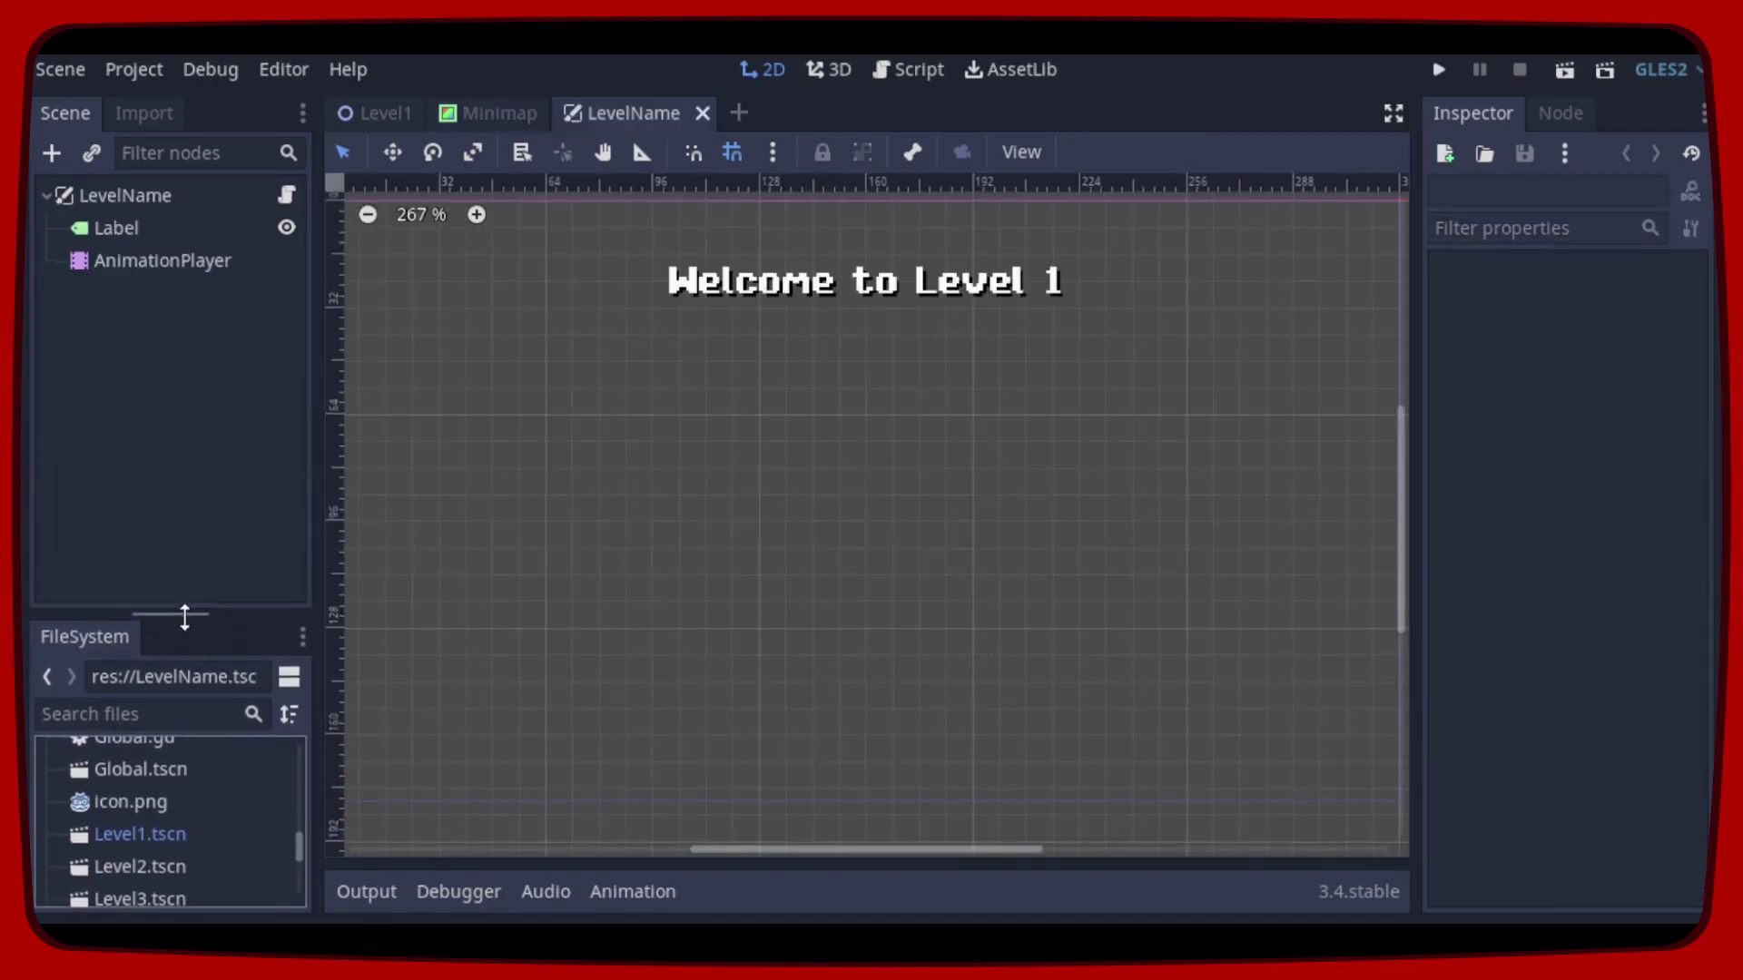
pyautogui.click(157, 194)
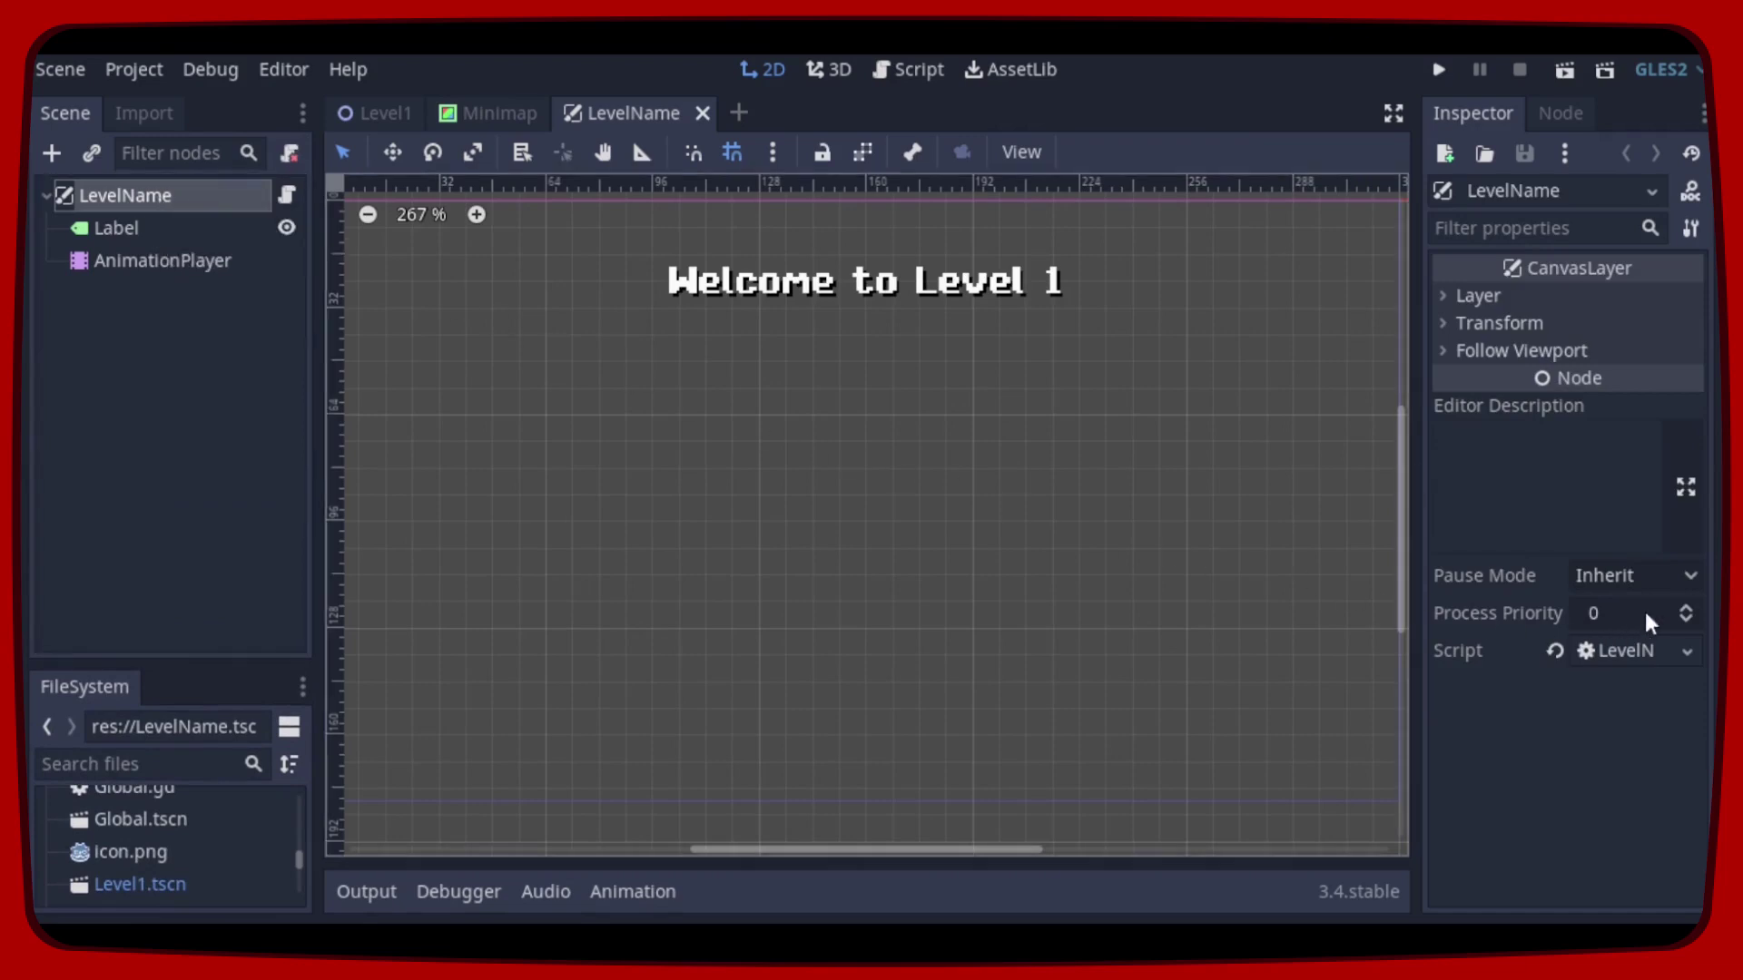
pyautogui.click(1689, 574)
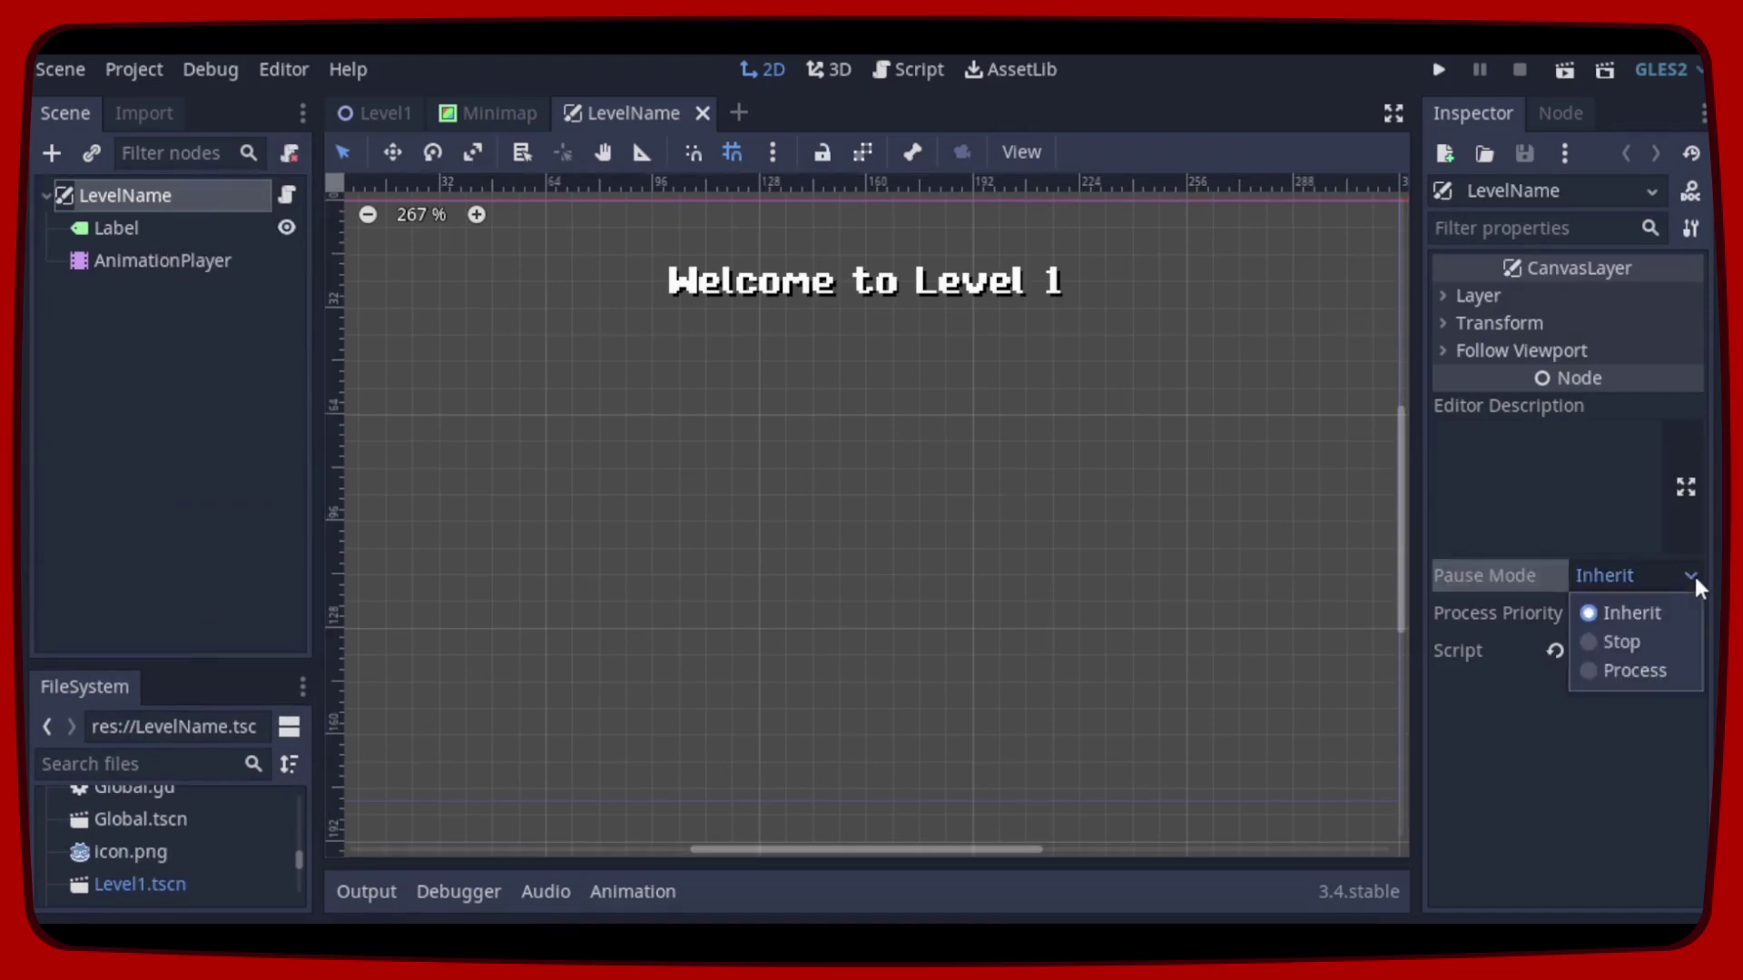
pyautogui.click(1663, 671)
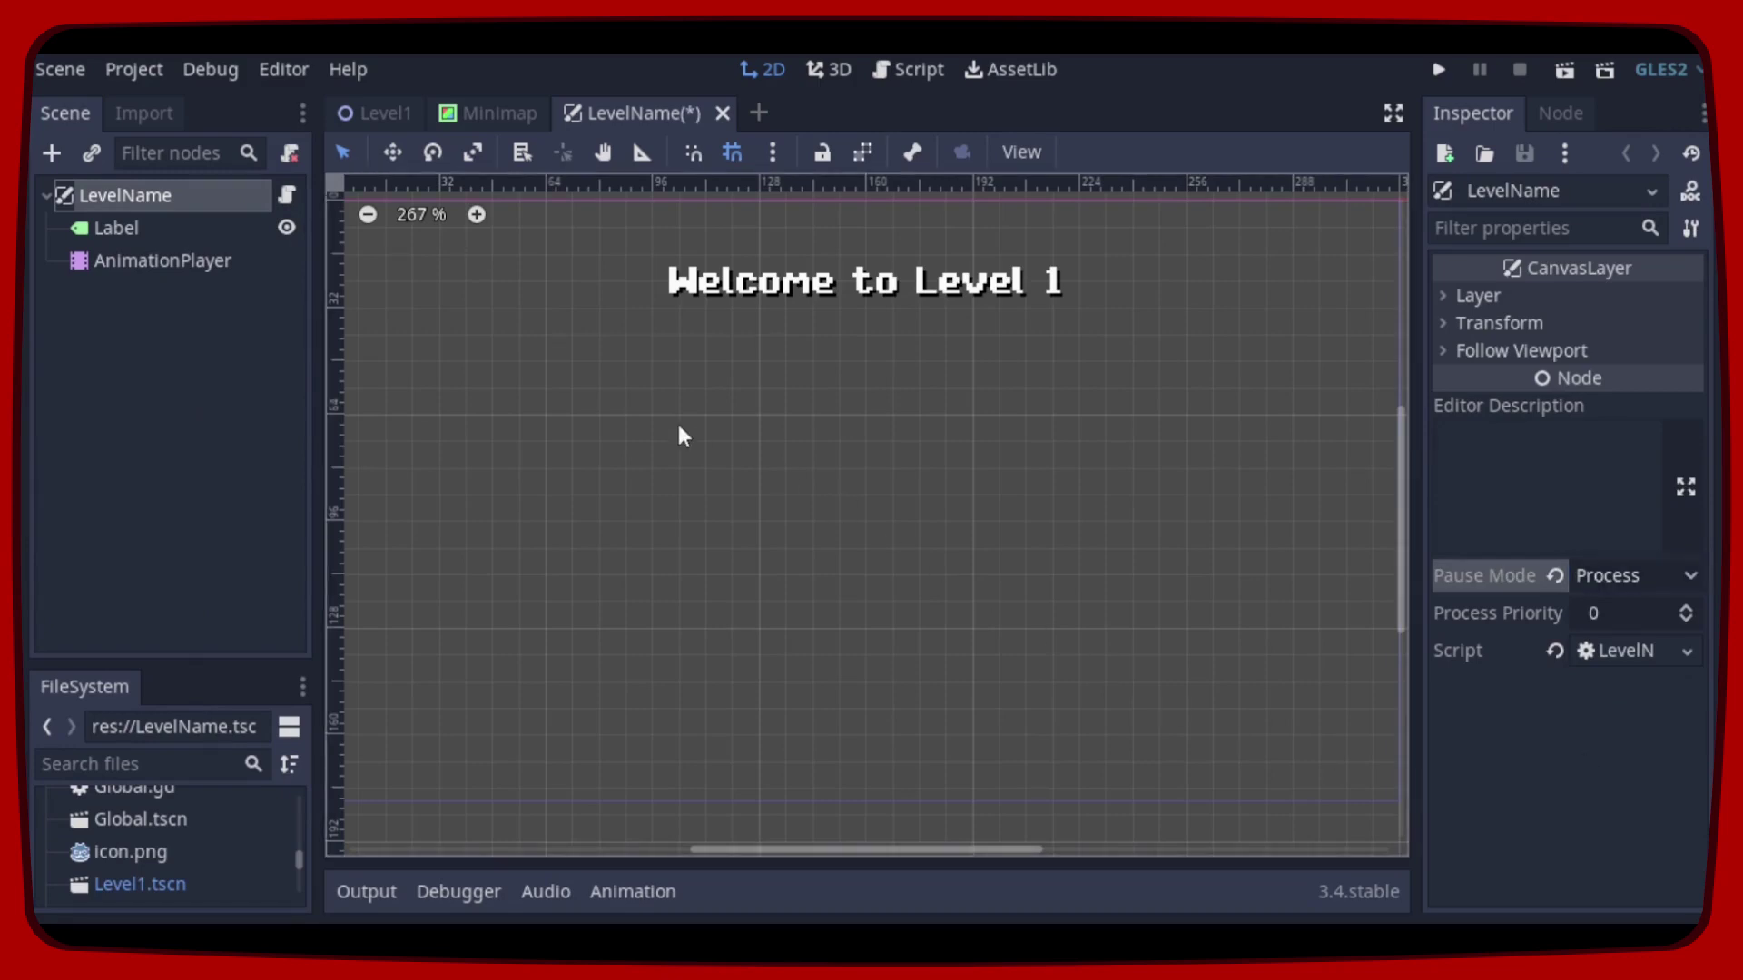
pyautogui.hotkey('ctrl', 's')
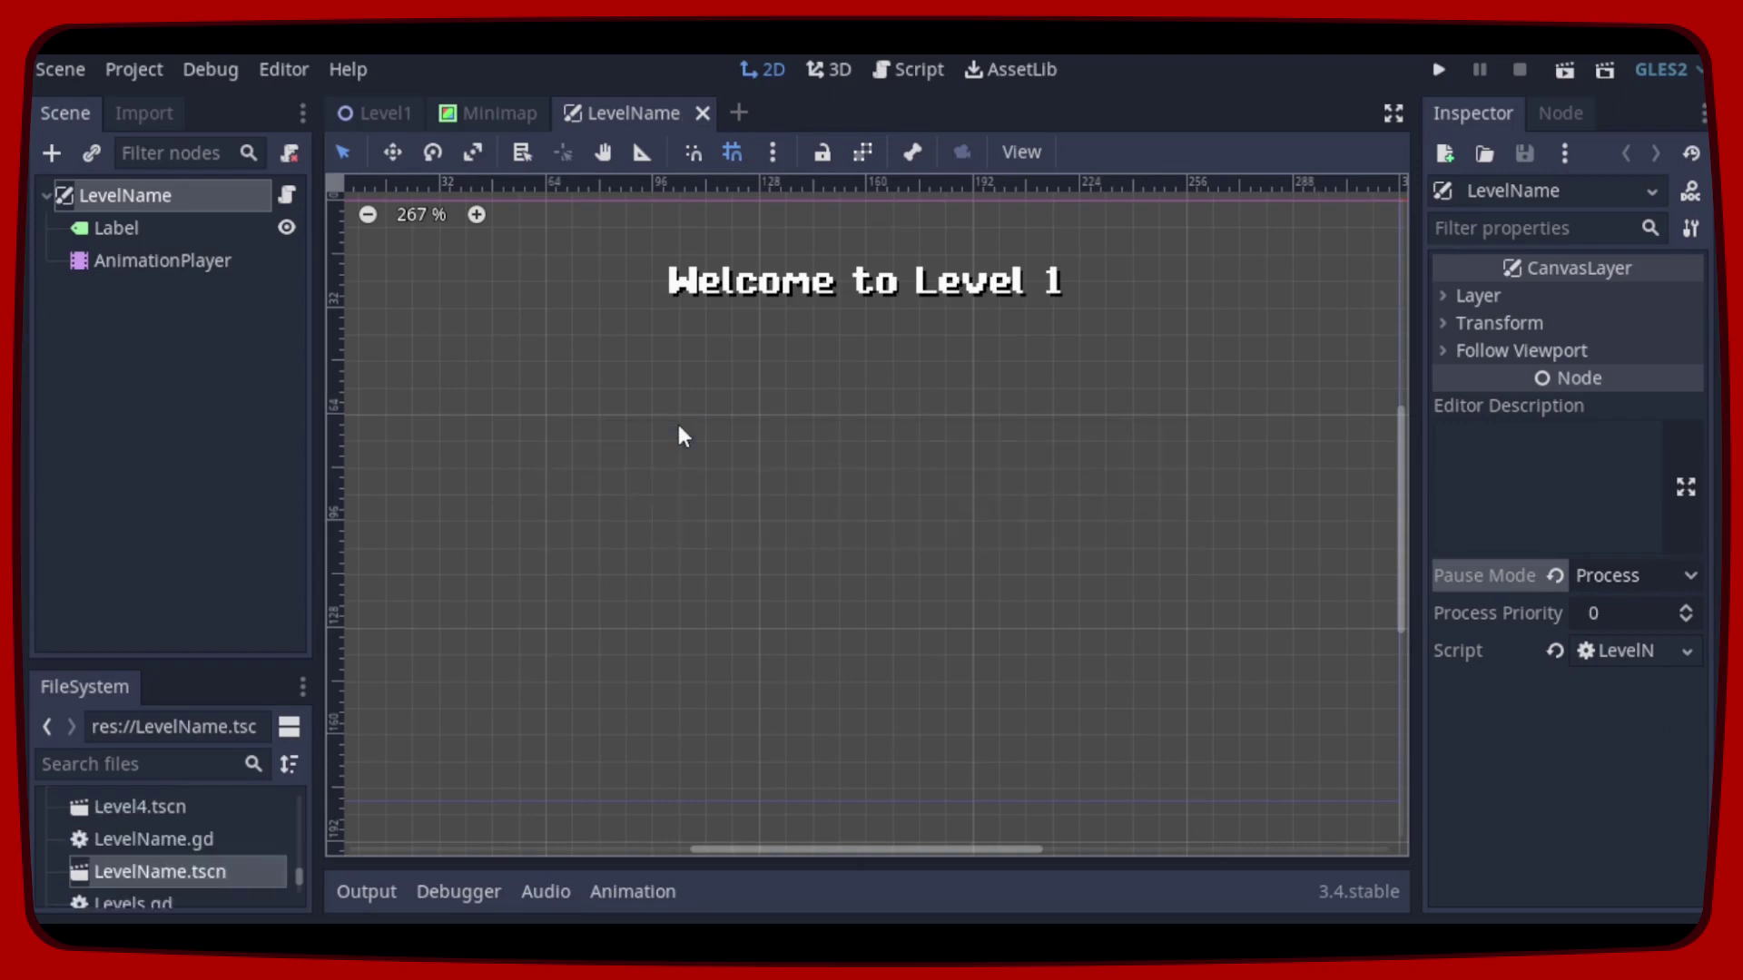
# Step: Close LevelName, add var visited = [] to Global.gd, and save it
pyautogui.click(702, 115)
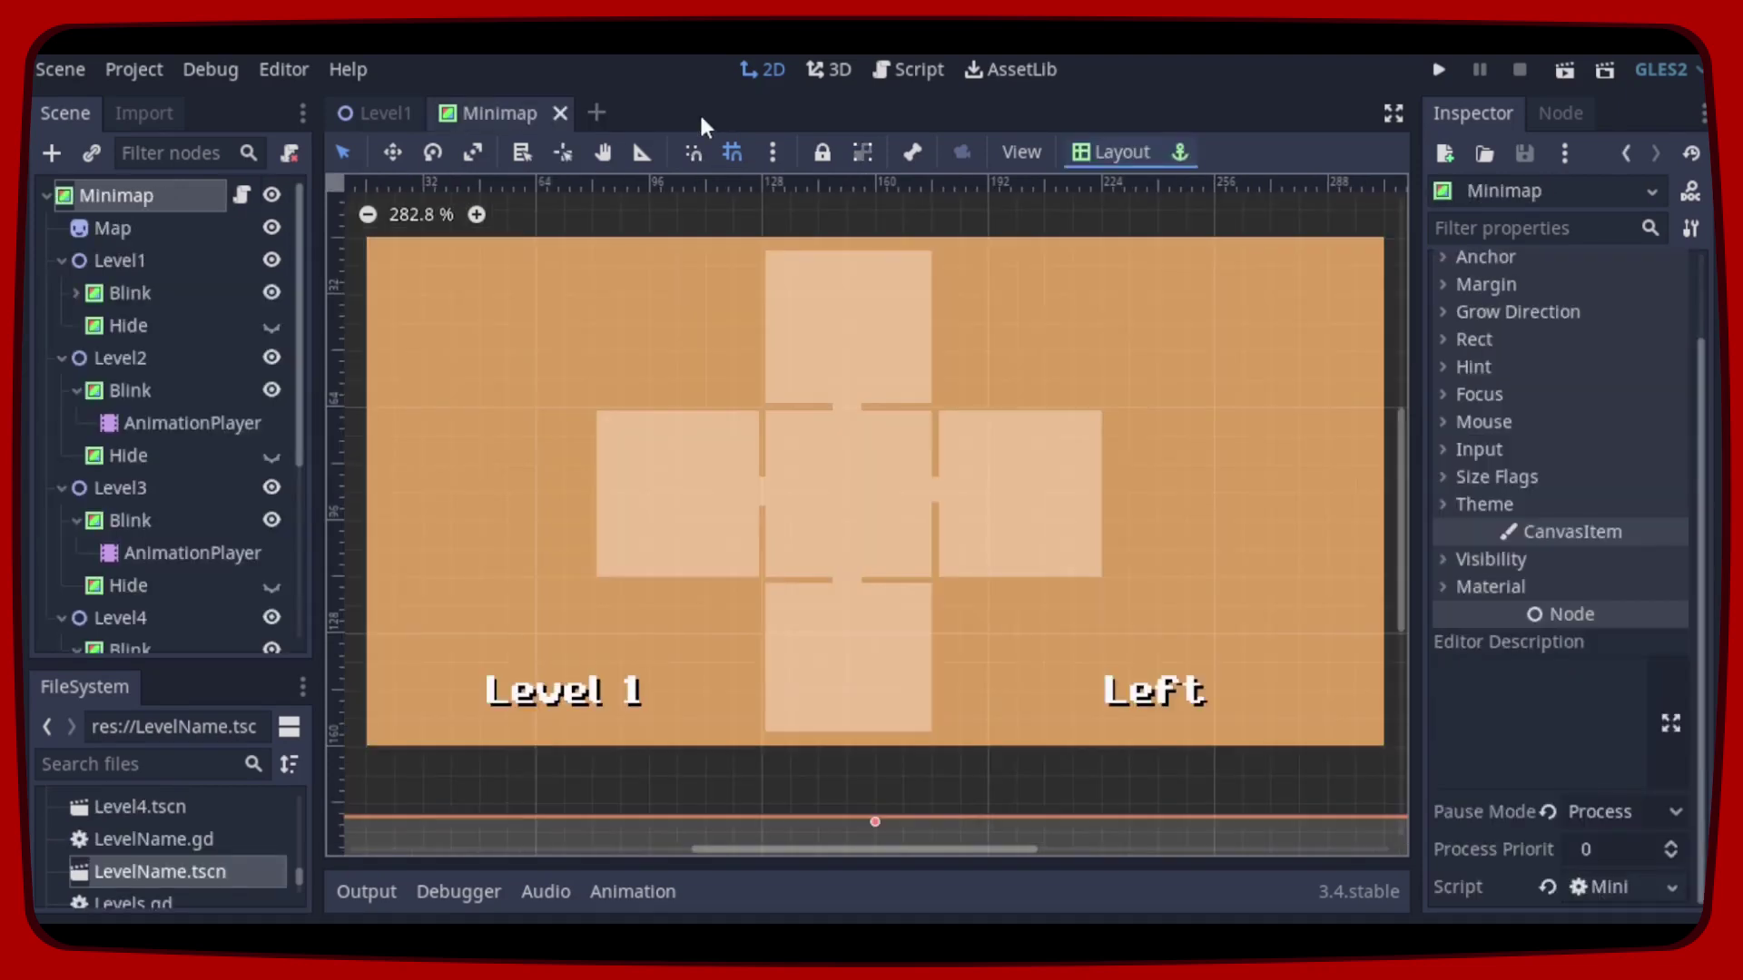
pyautogui.click(240, 197)
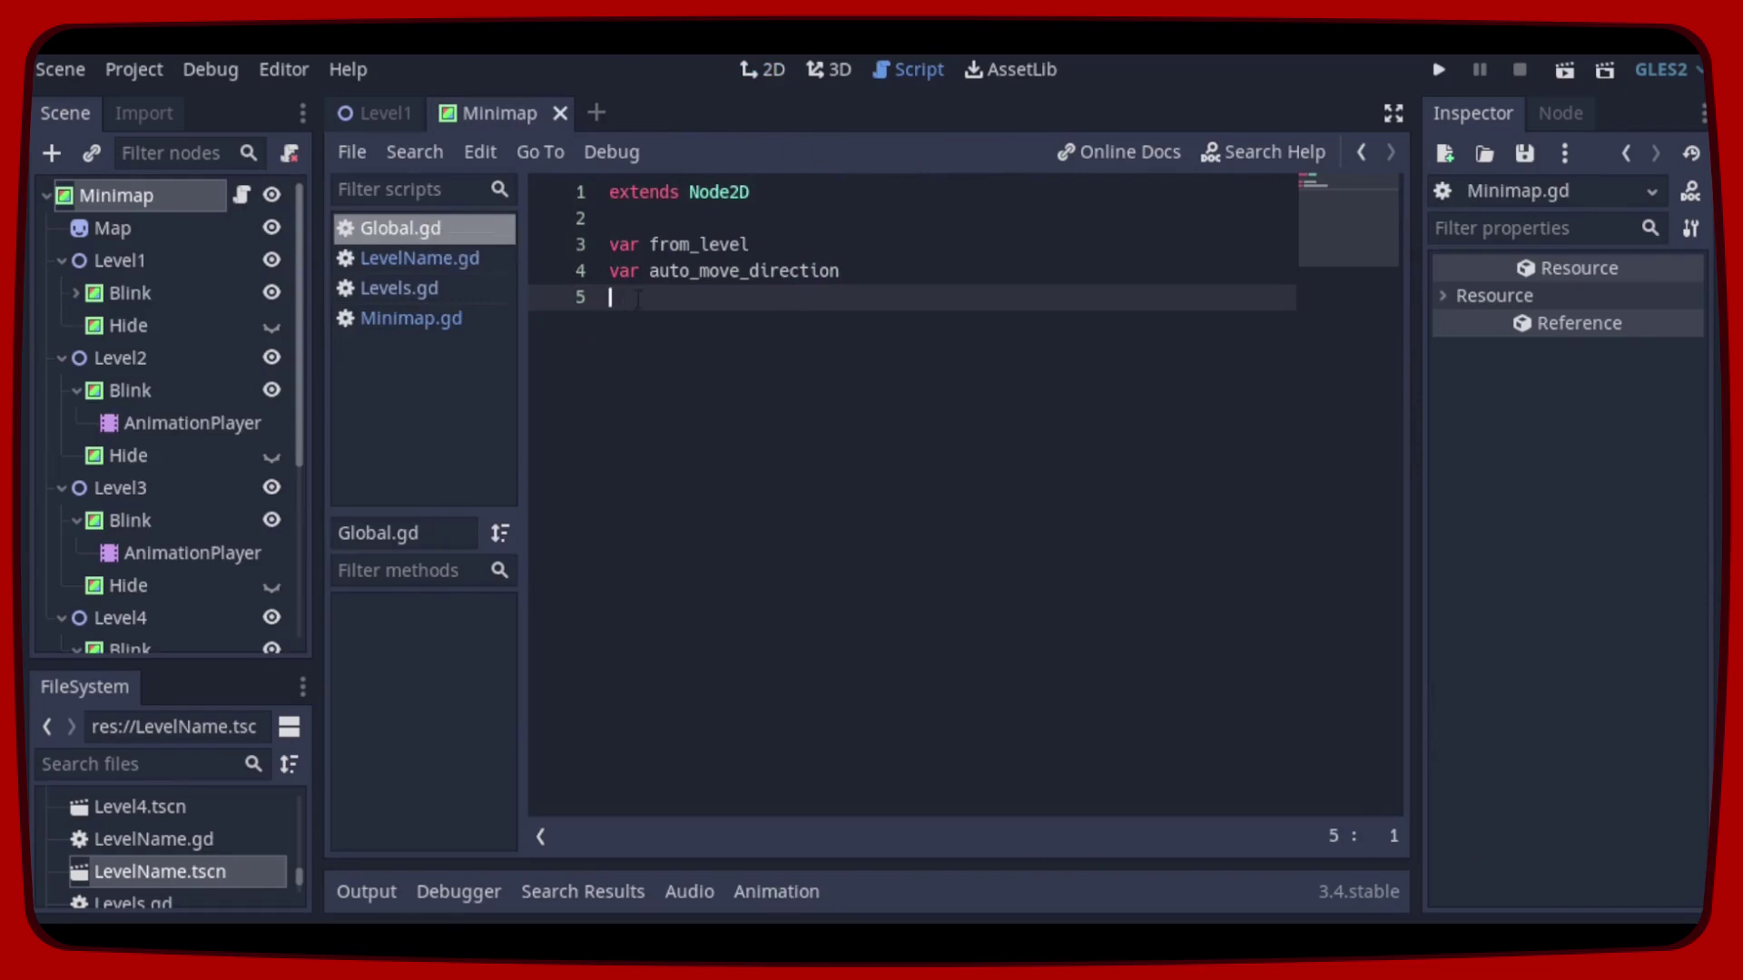
pyautogui.write('var visited = []')
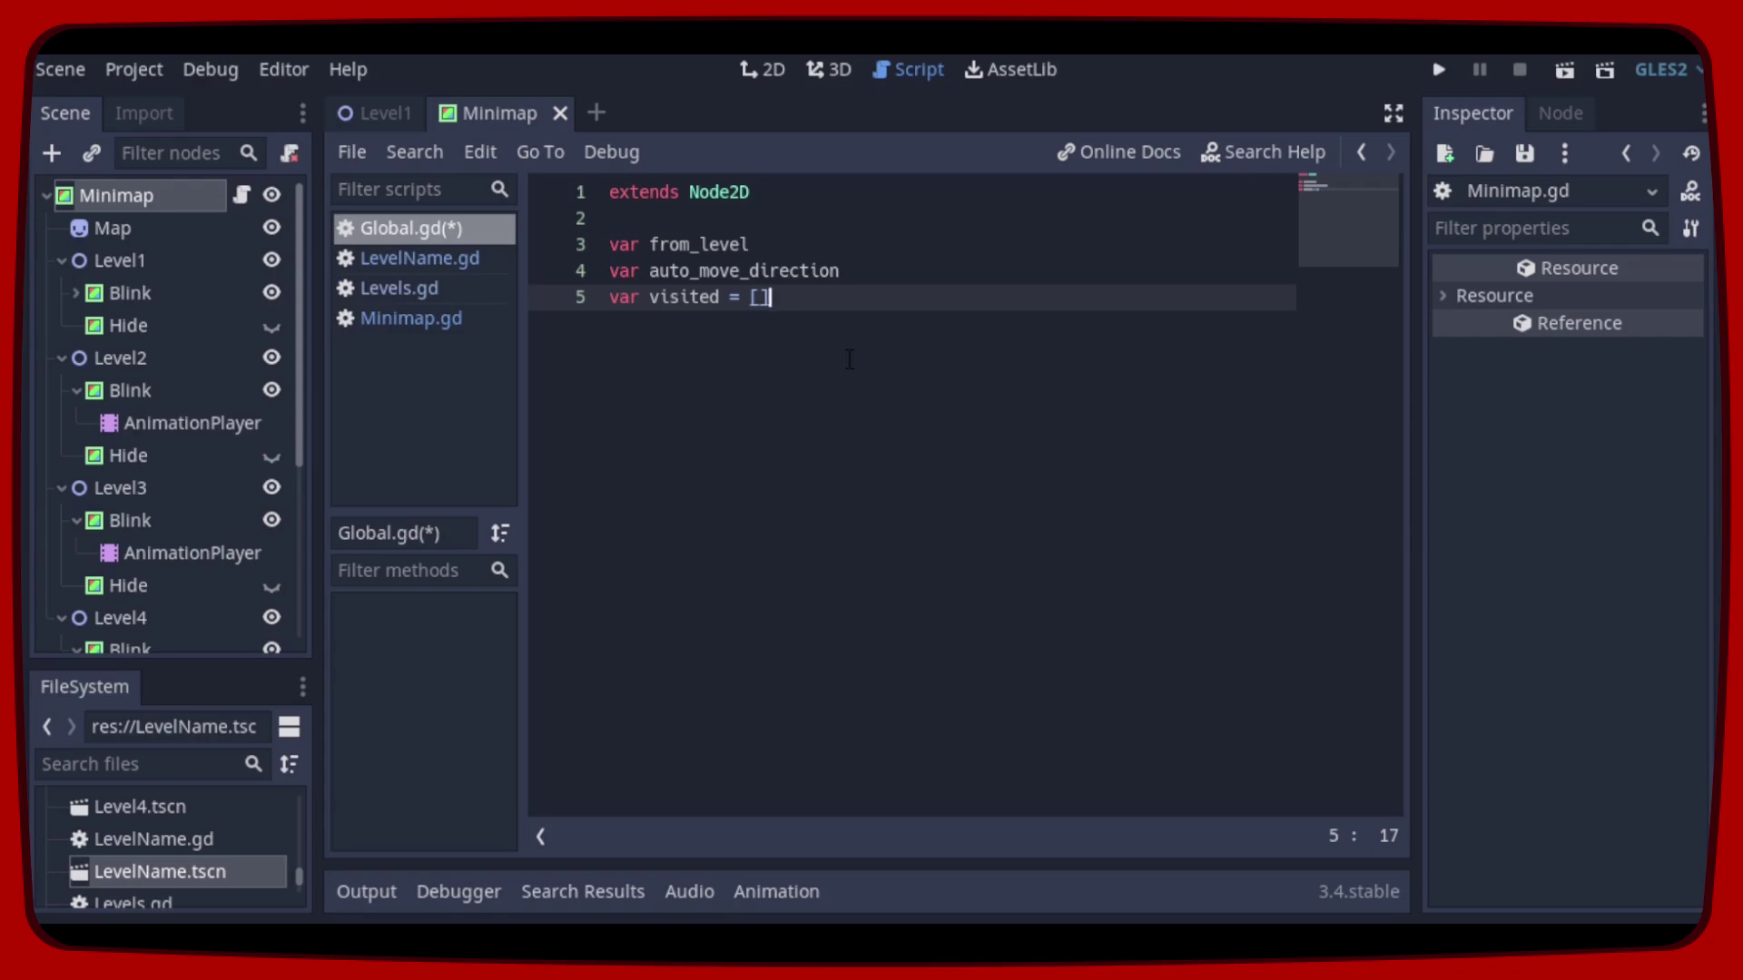
pyautogui.hotkey('ctrl', 's')
# Step: In Minimap.gd, add the visited variable taken from Global below extends
pyautogui.click(421, 320)
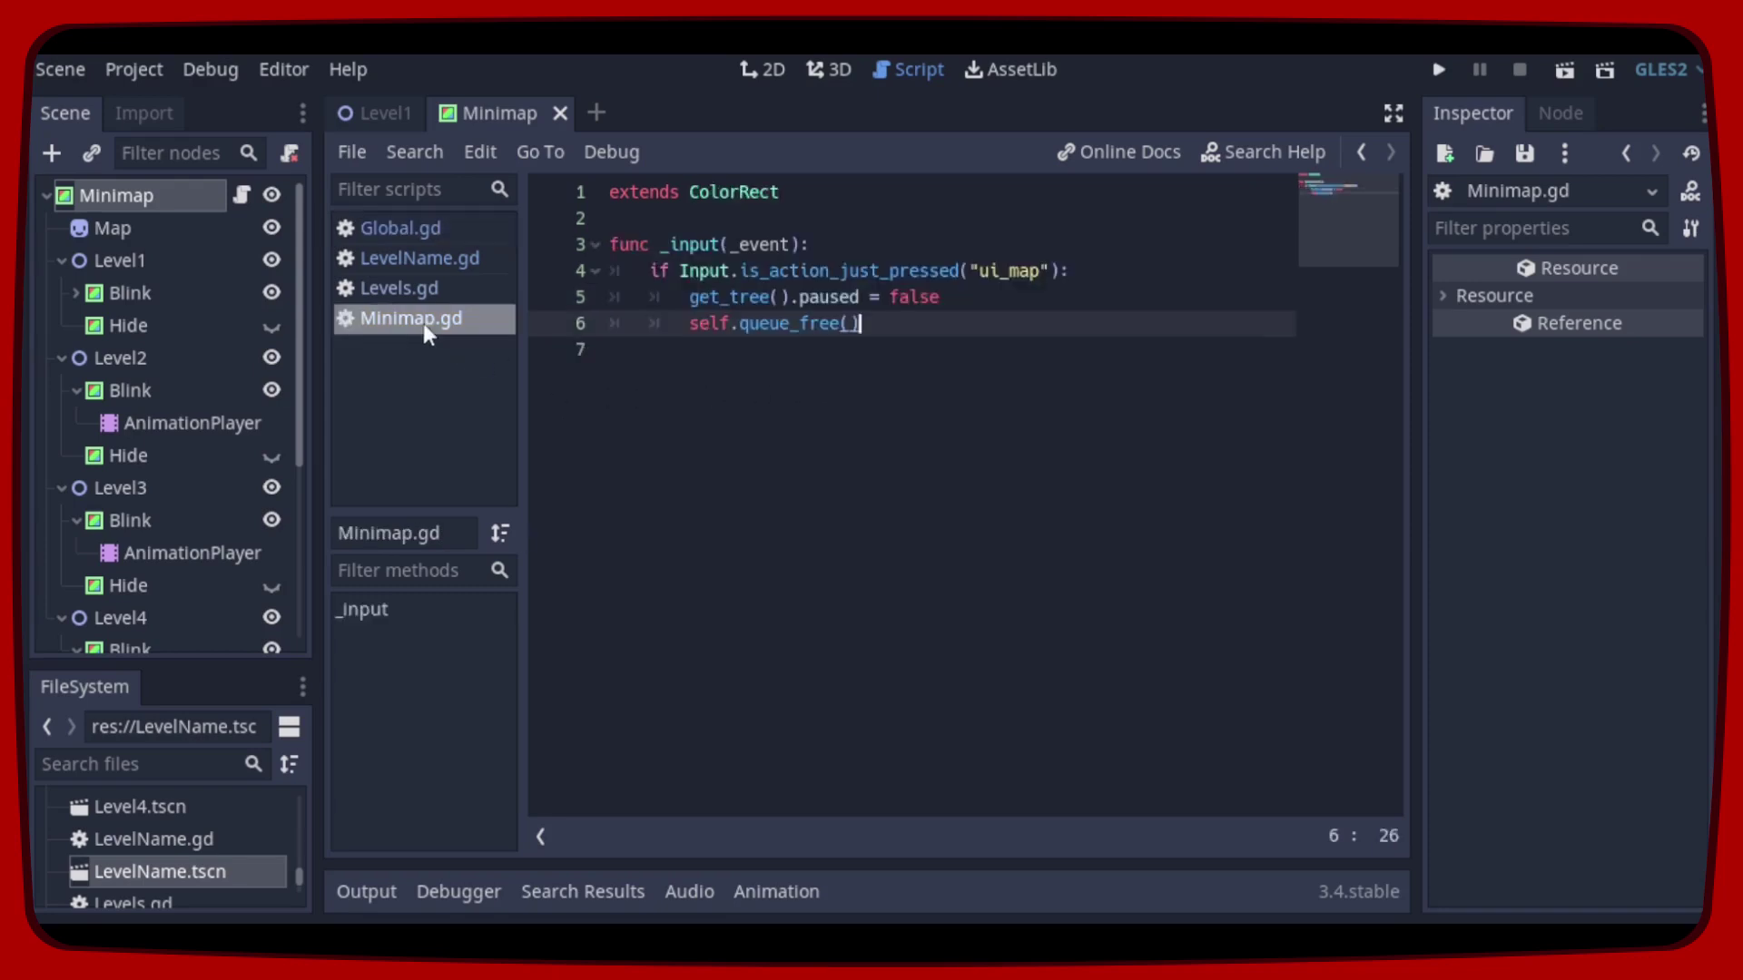
pyautogui.click(796, 219)
pyautogui.hotkey('ctrl', 'v')
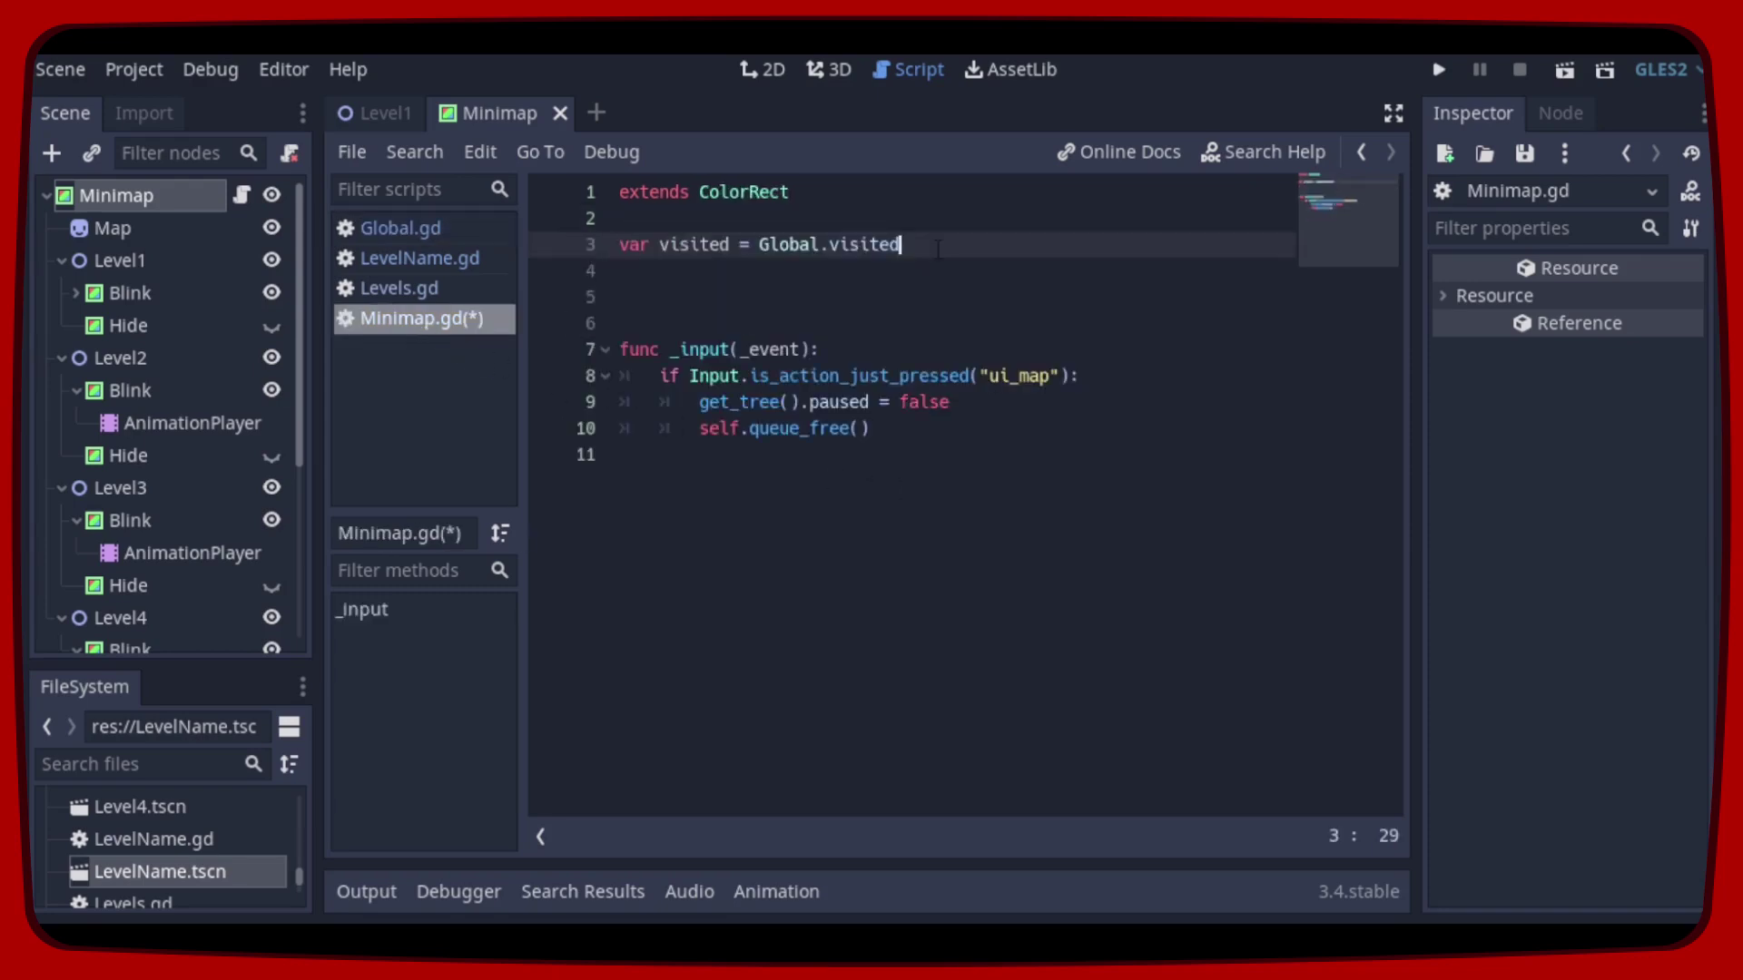
# Step: Paste a hide_map() function that reveals each visited level's area, and review it
pyautogui.click(909, 294)
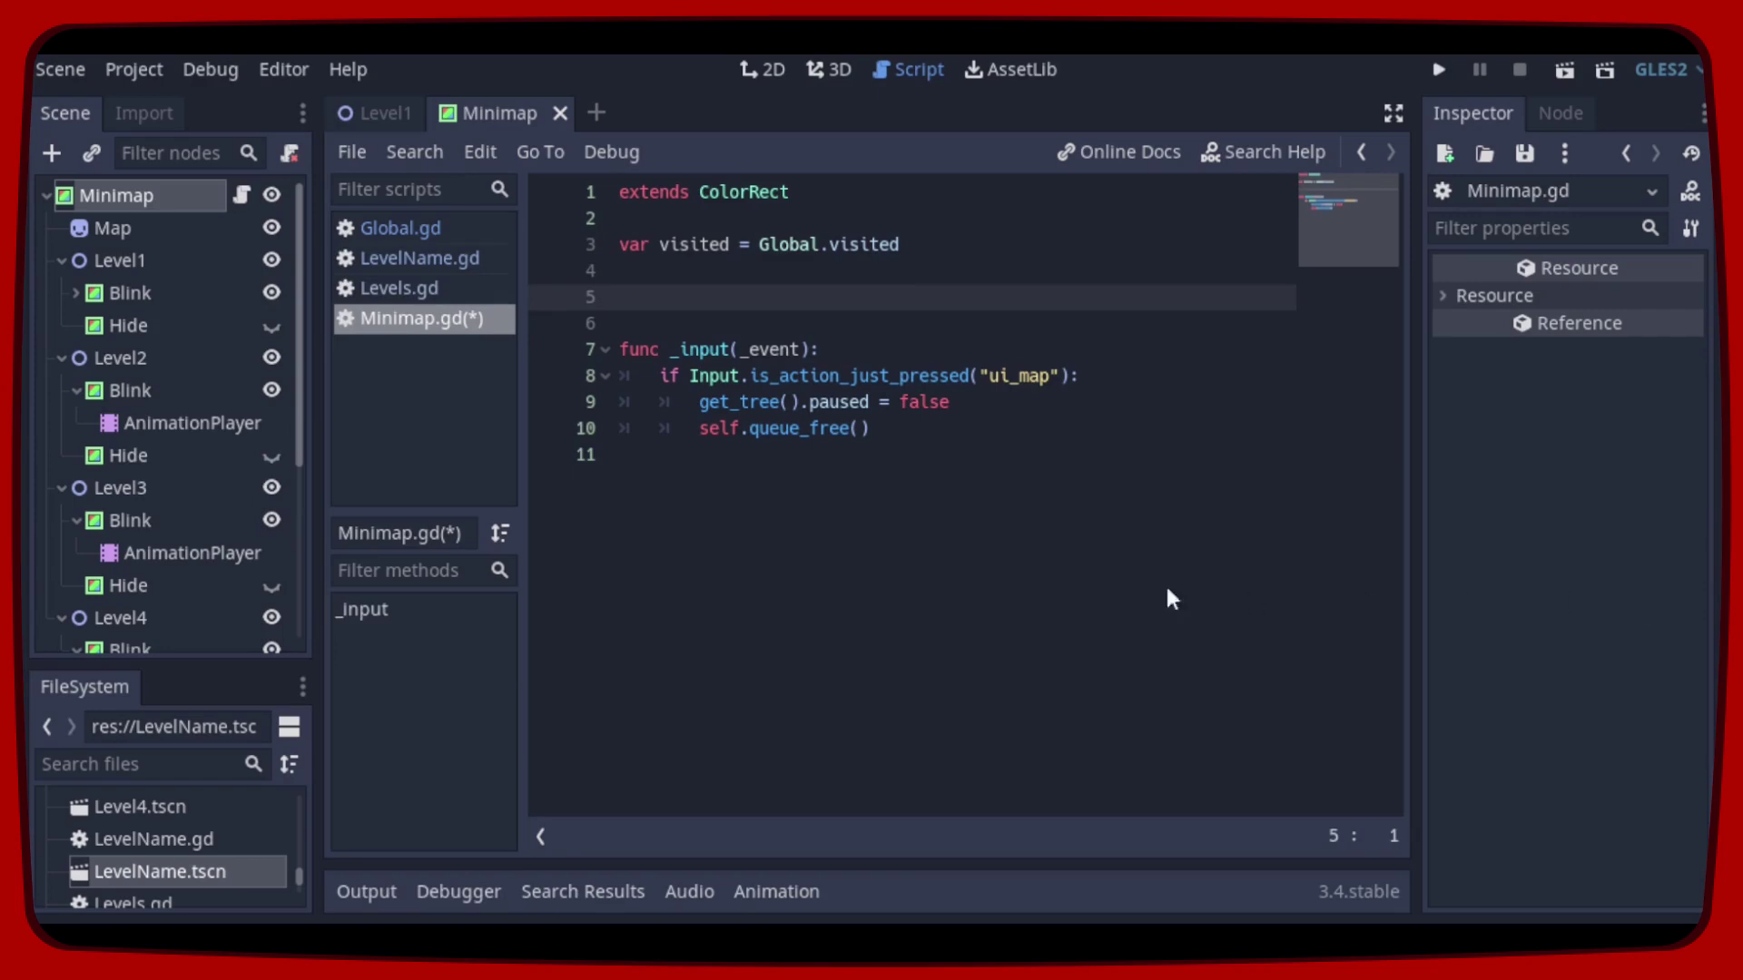
pyautogui.write('func hide_map(): \tif "Level1" in visited: \t\t$Level1/Hide.visible = false \tif "Level2" in visited: \t\t$Level2/Hide.visible = false \tif "Level3" in visited: \t\t$Level3/Hide.visible = false \tif "Level4" in visited: \t\t$Level4/Hide.visible = false \tif "Central" in visited: \t\t$Central/Hide.visible = false')
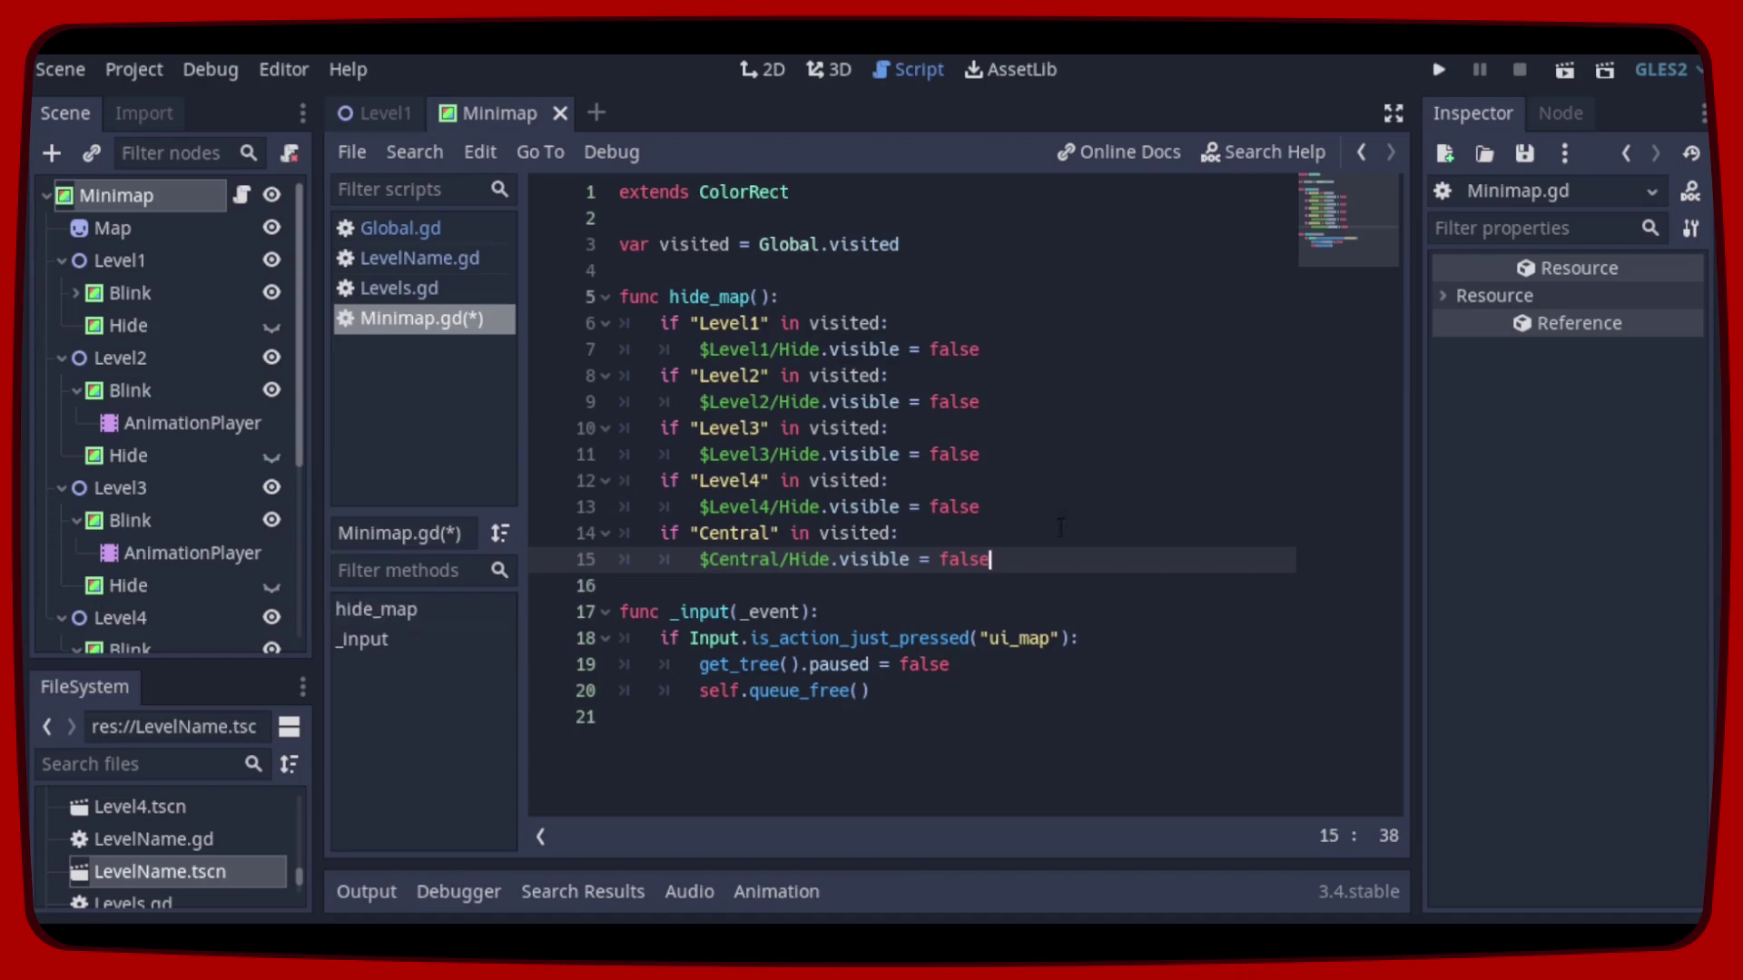
pyautogui.click(936, 296)
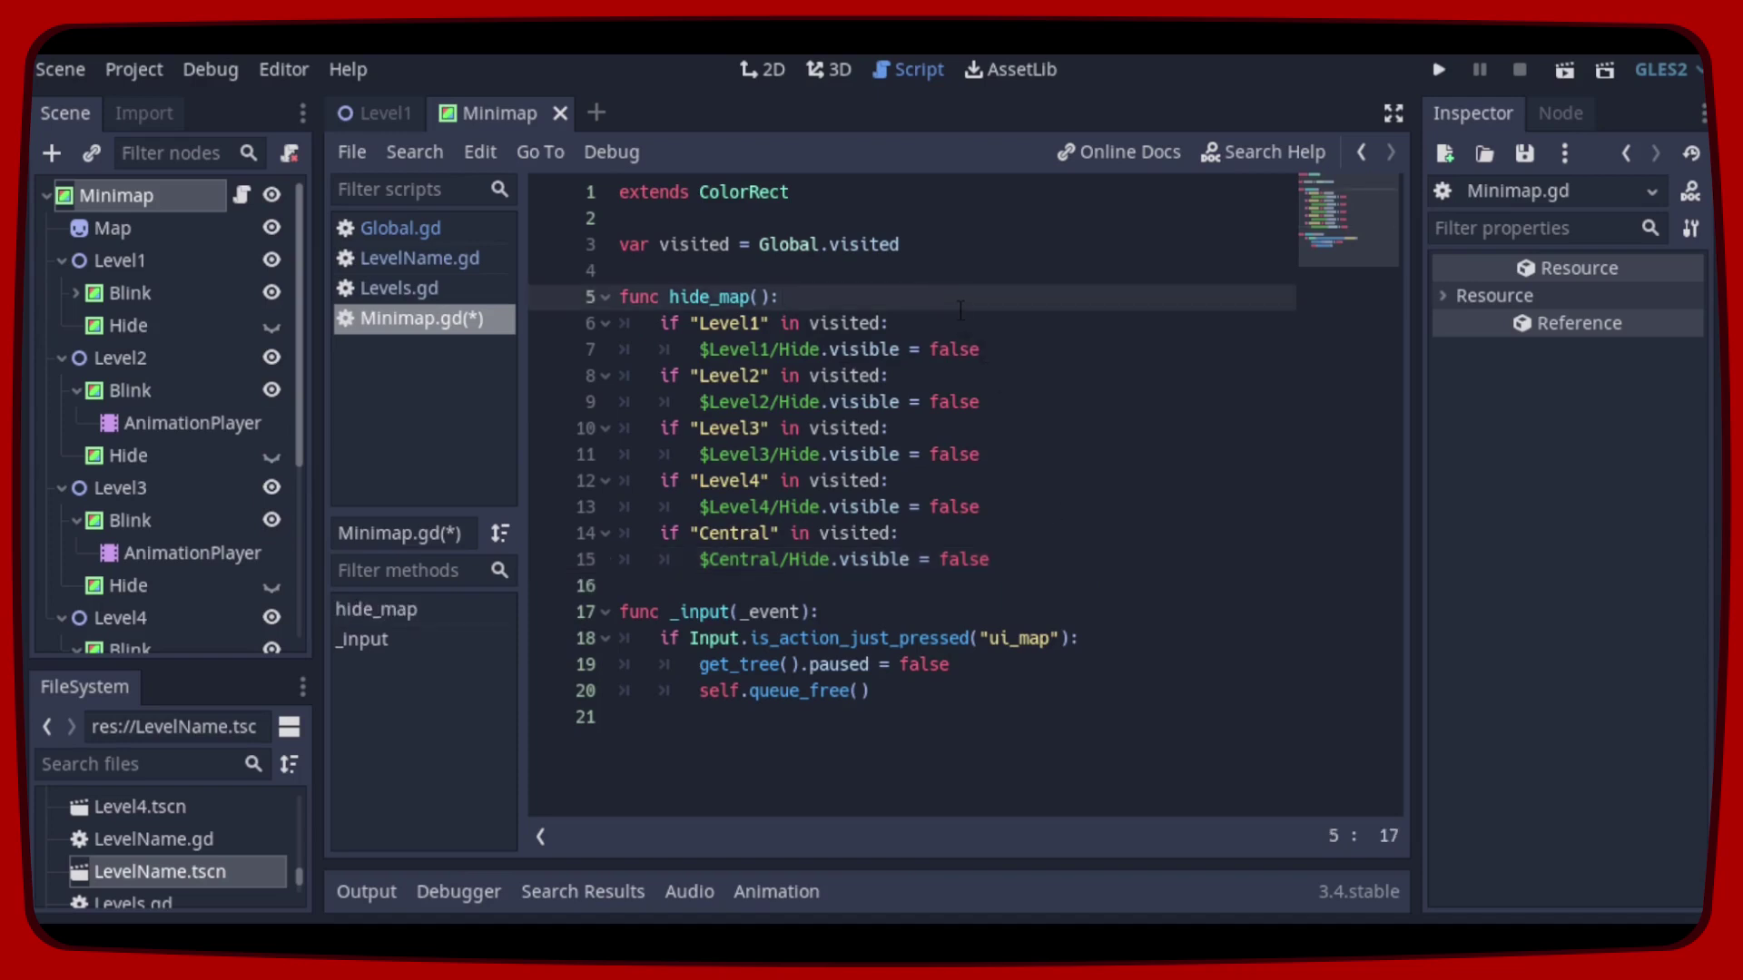
pyautogui.click(972, 325)
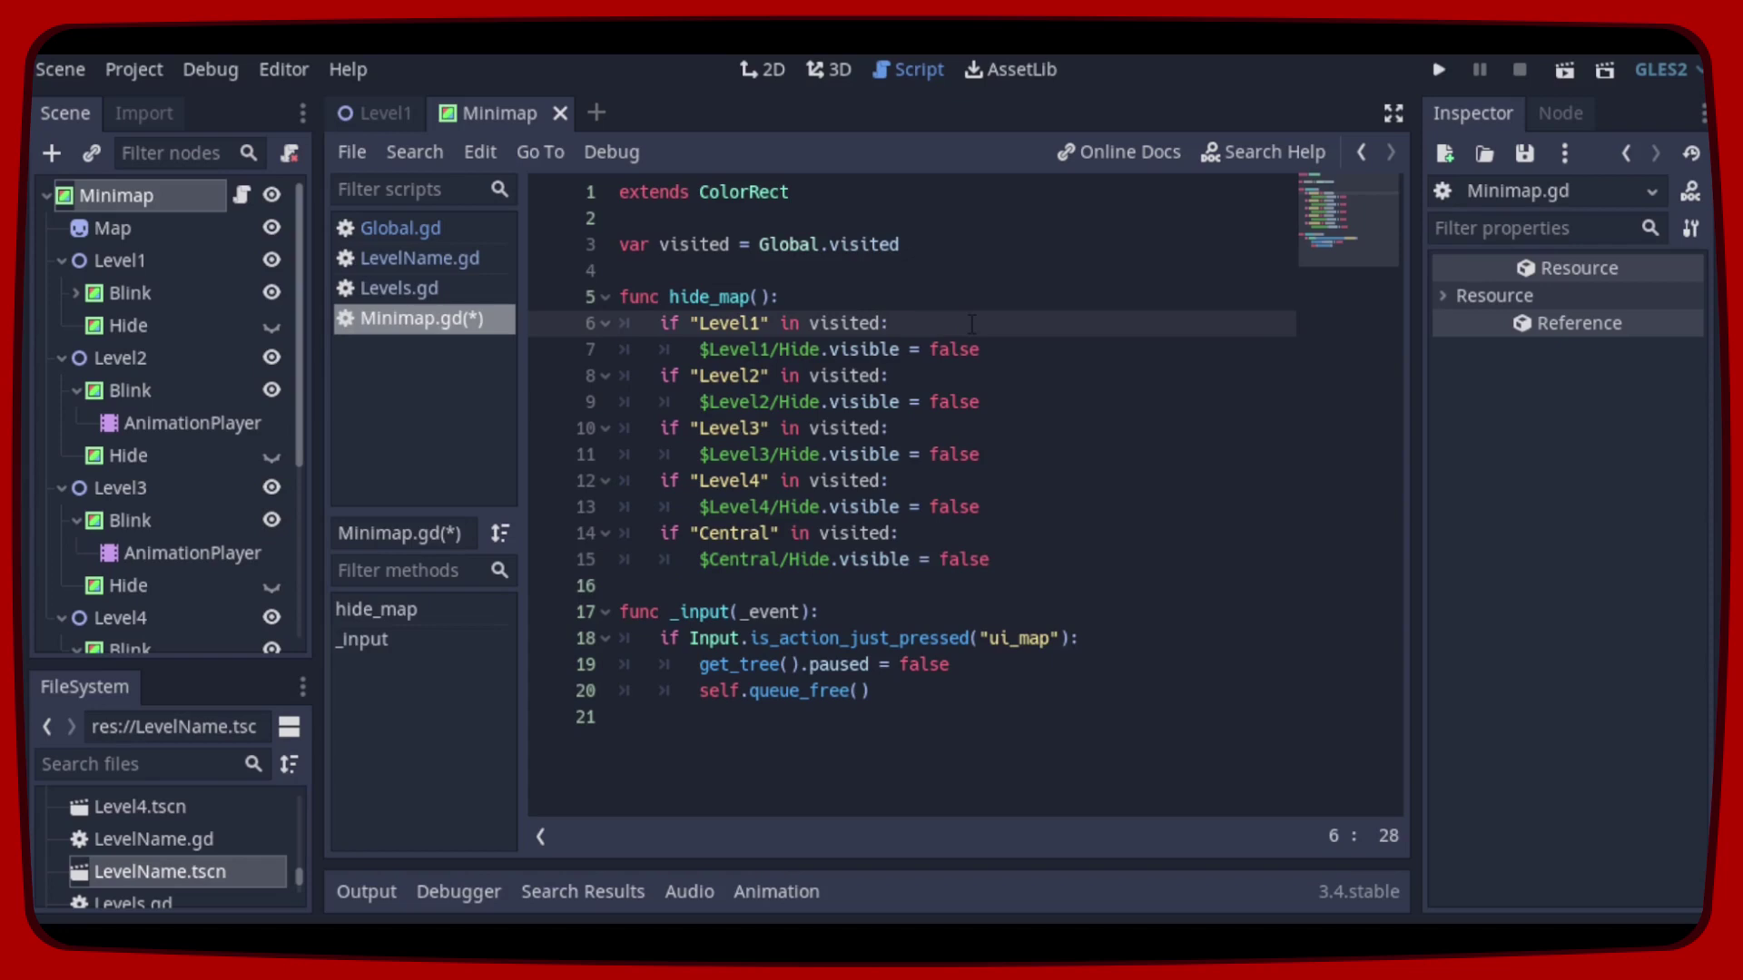
pyautogui.click(983, 350)
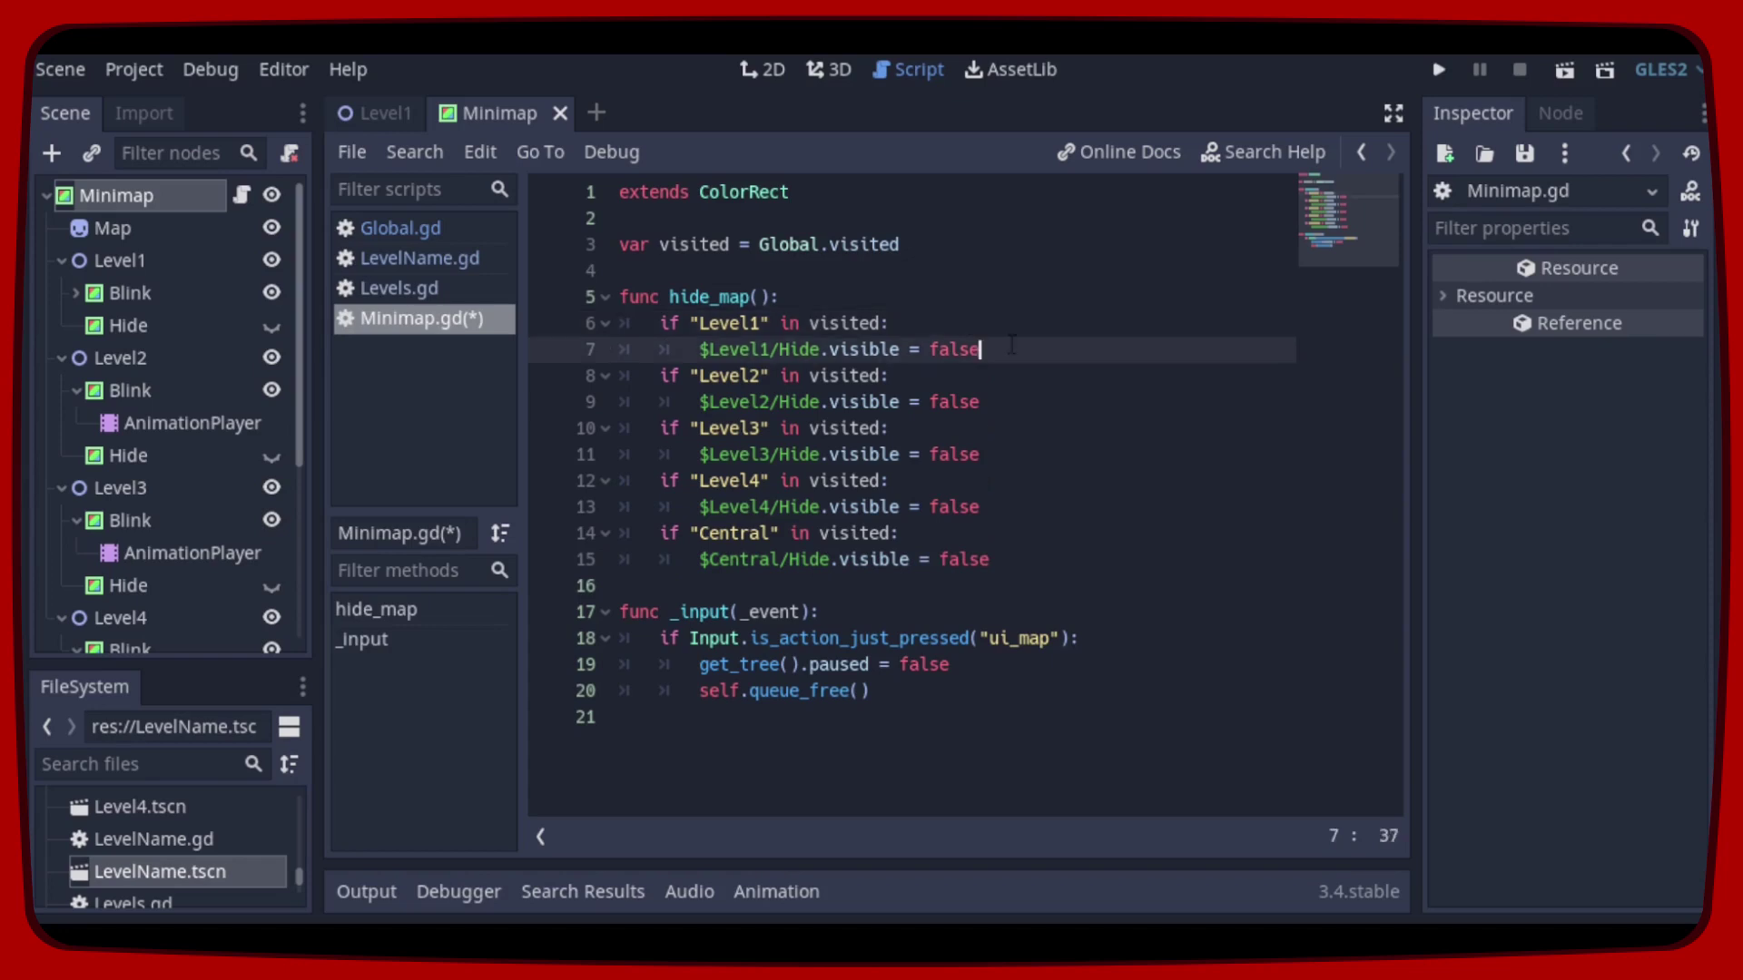
pyautogui.moveTo(532, 375); pyautogui.dragTo(627, 374)
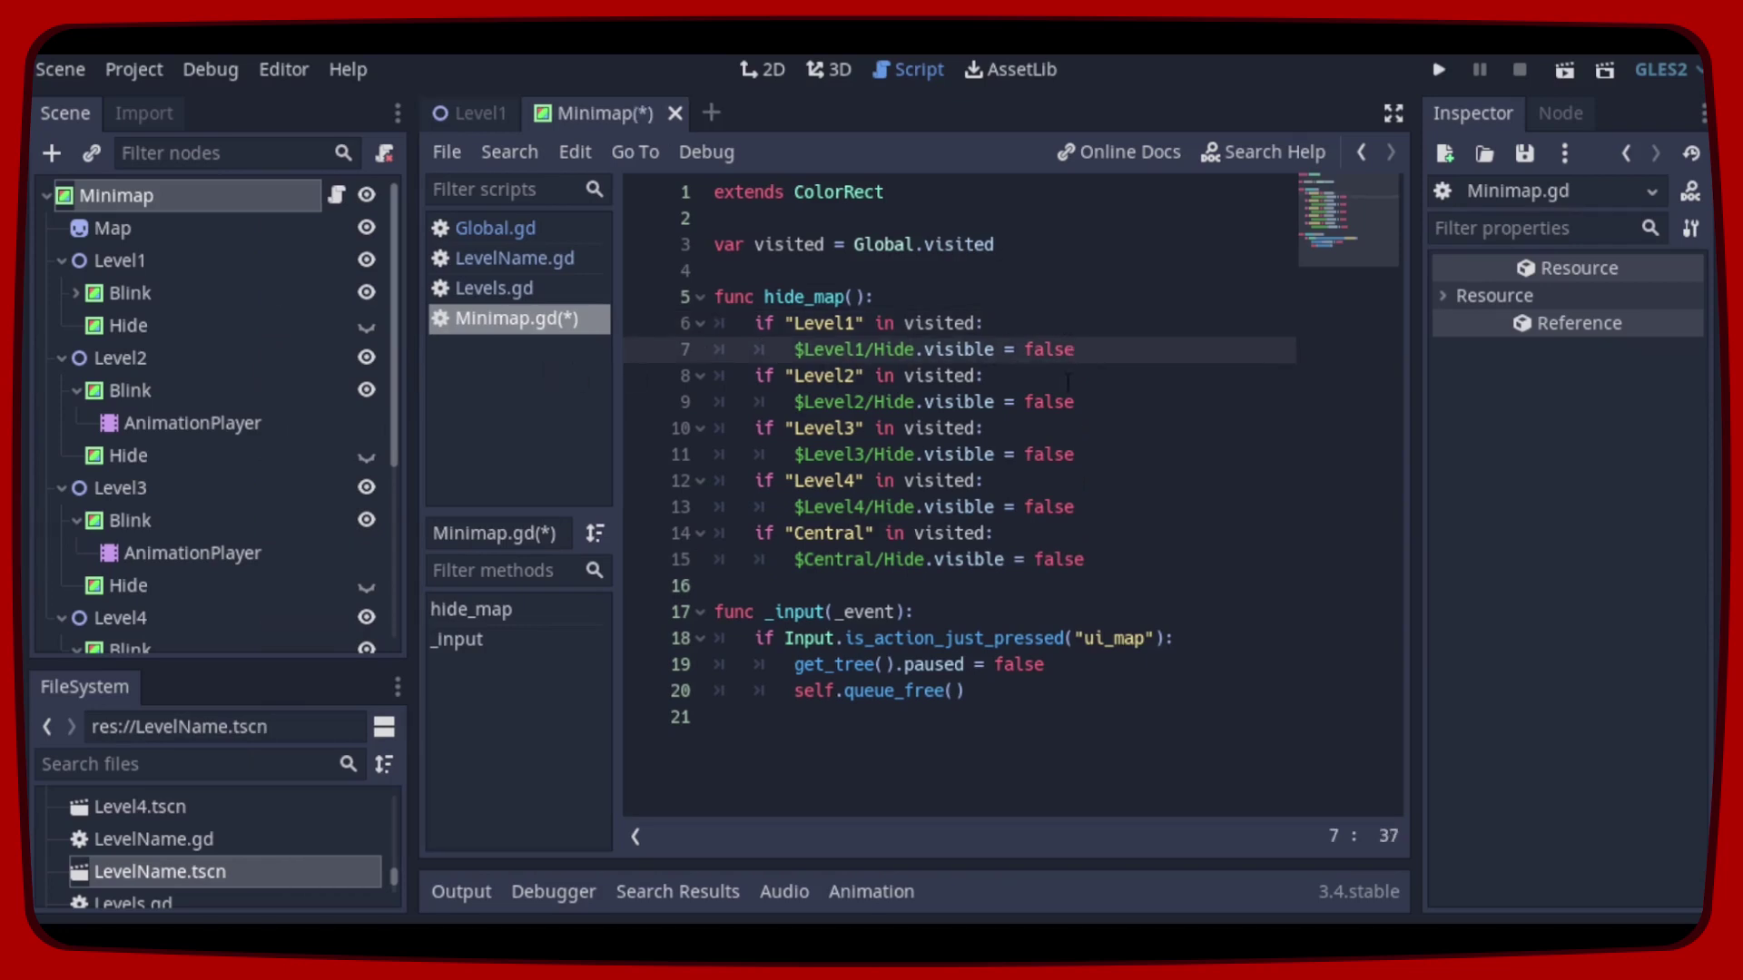
pyautogui.click(1100, 376)
pyautogui.click(1101, 353)
pyautogui.moveTo(1100, 353); pyautogui.dragTo(1137, 550)
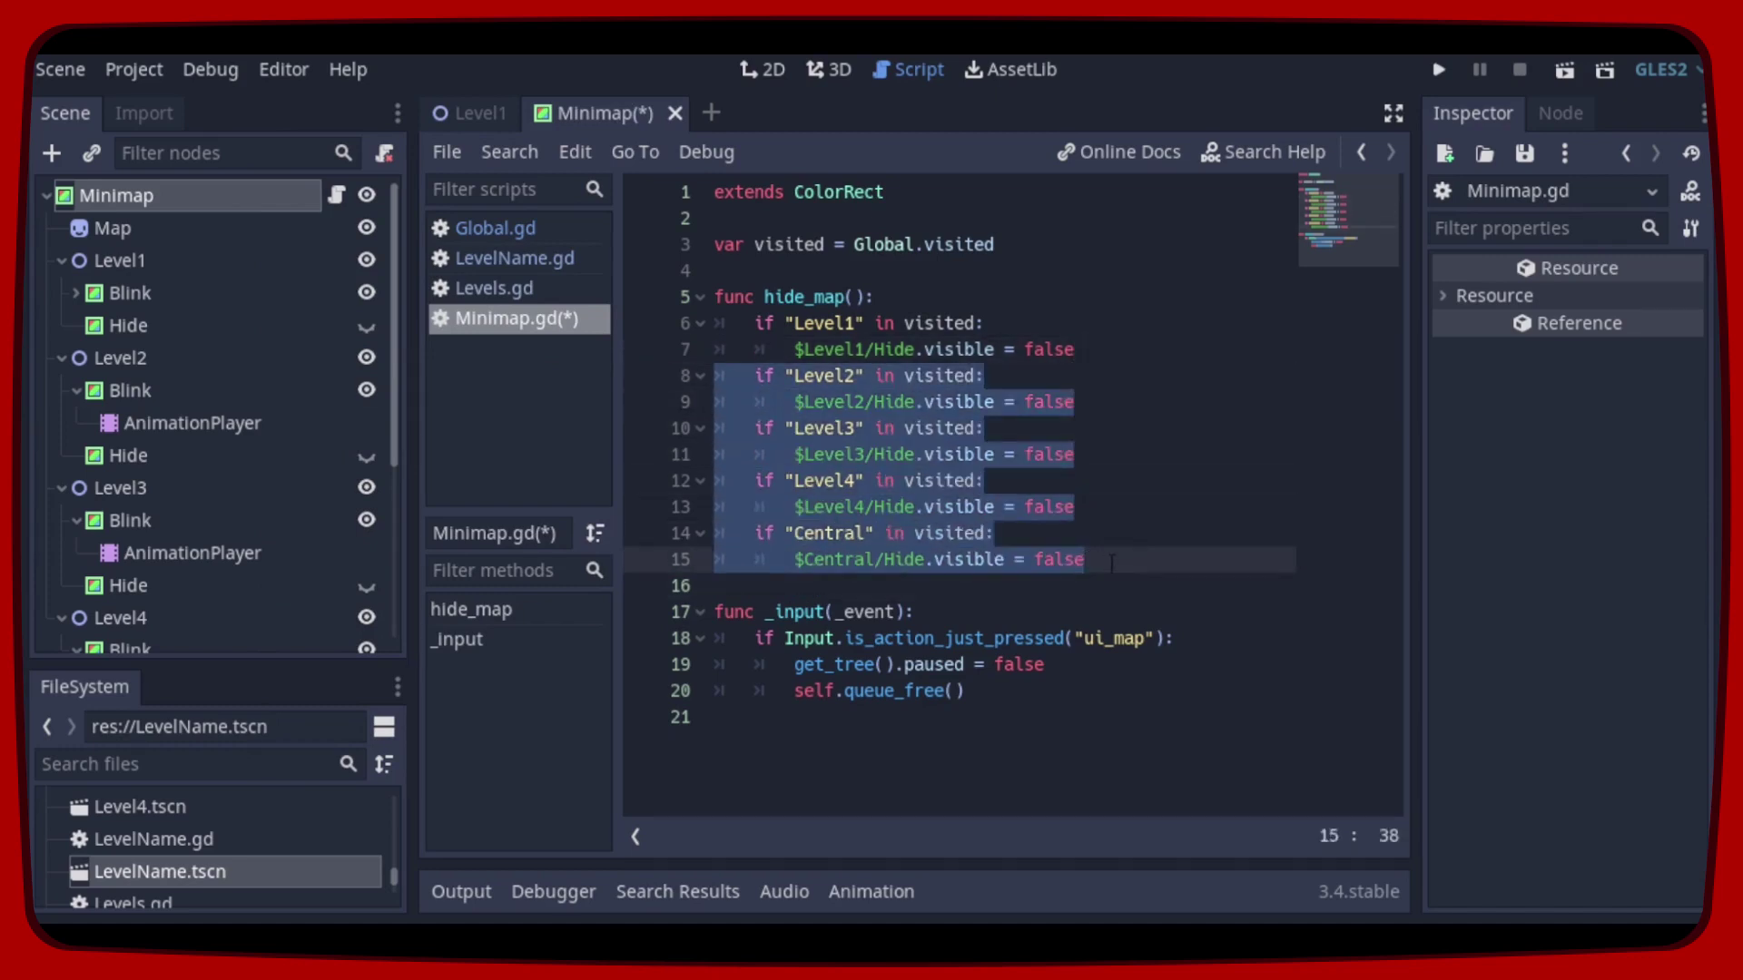
pyautogui.click(1100, 561)
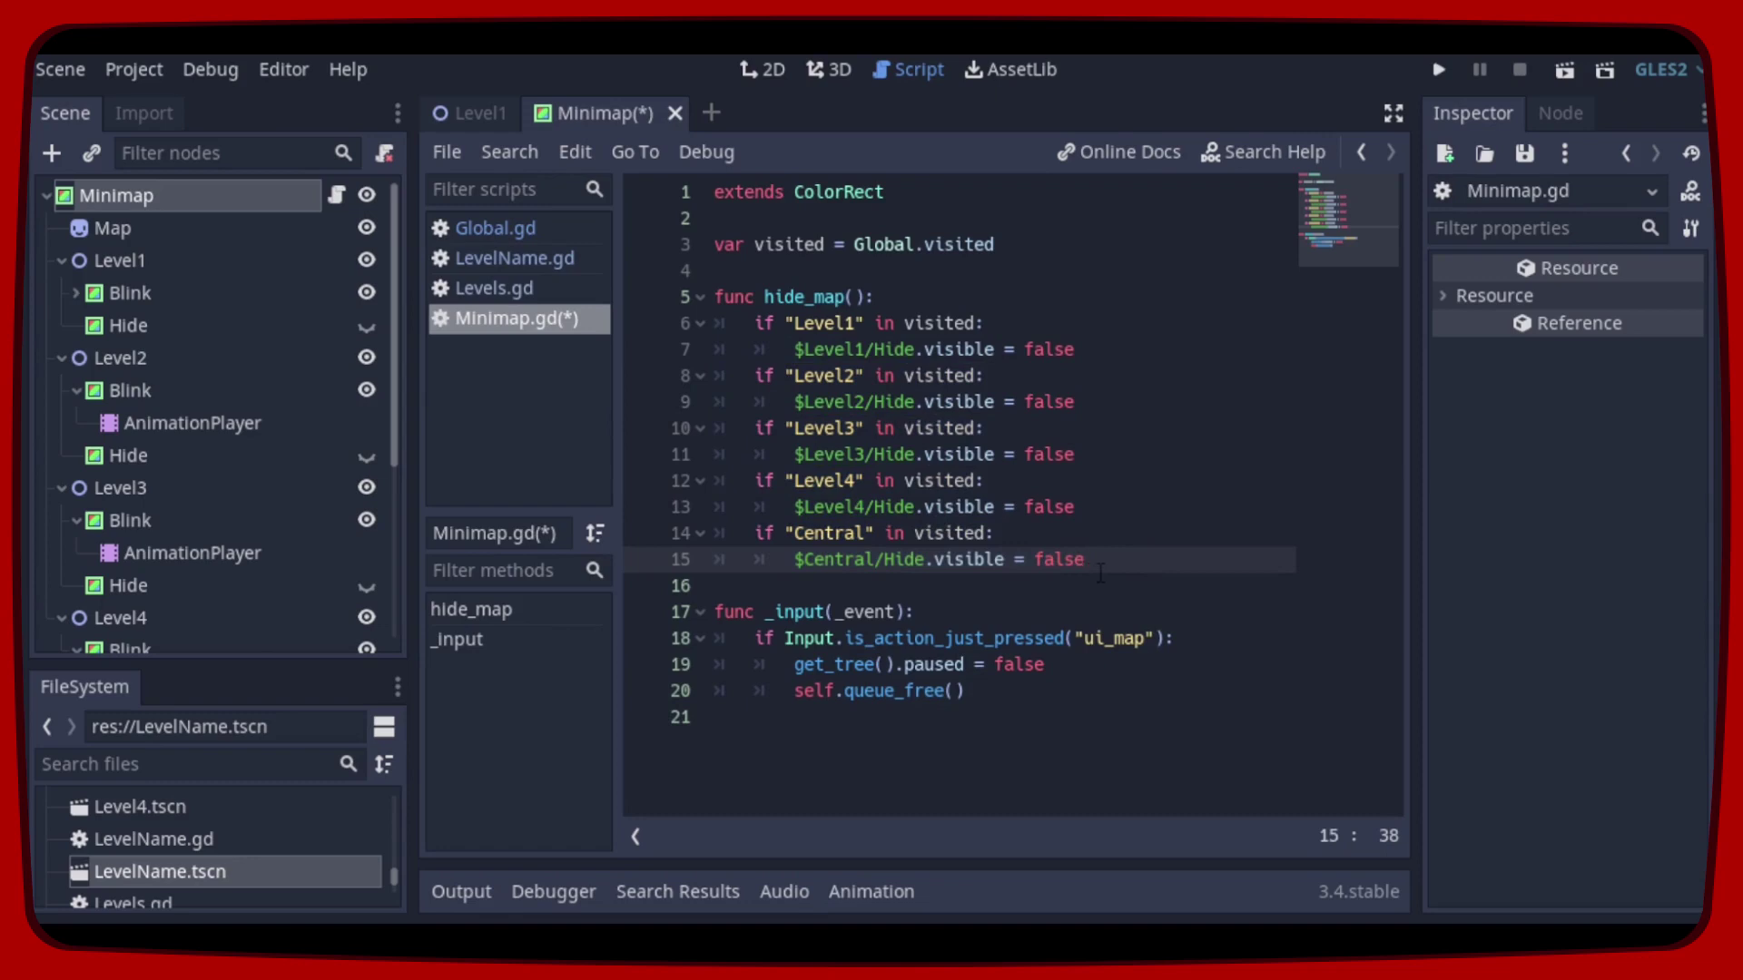
pyautogui.press('Down')
pyautogui.press('Up')
# Step: Paste a blink() function that sets the current level's label, position text and Blink, and review it
pyautogui.press('Return')
pyautogui.press('BackSpace')
pyautogui.press('BackSpace')
pyautogui.press('Return')
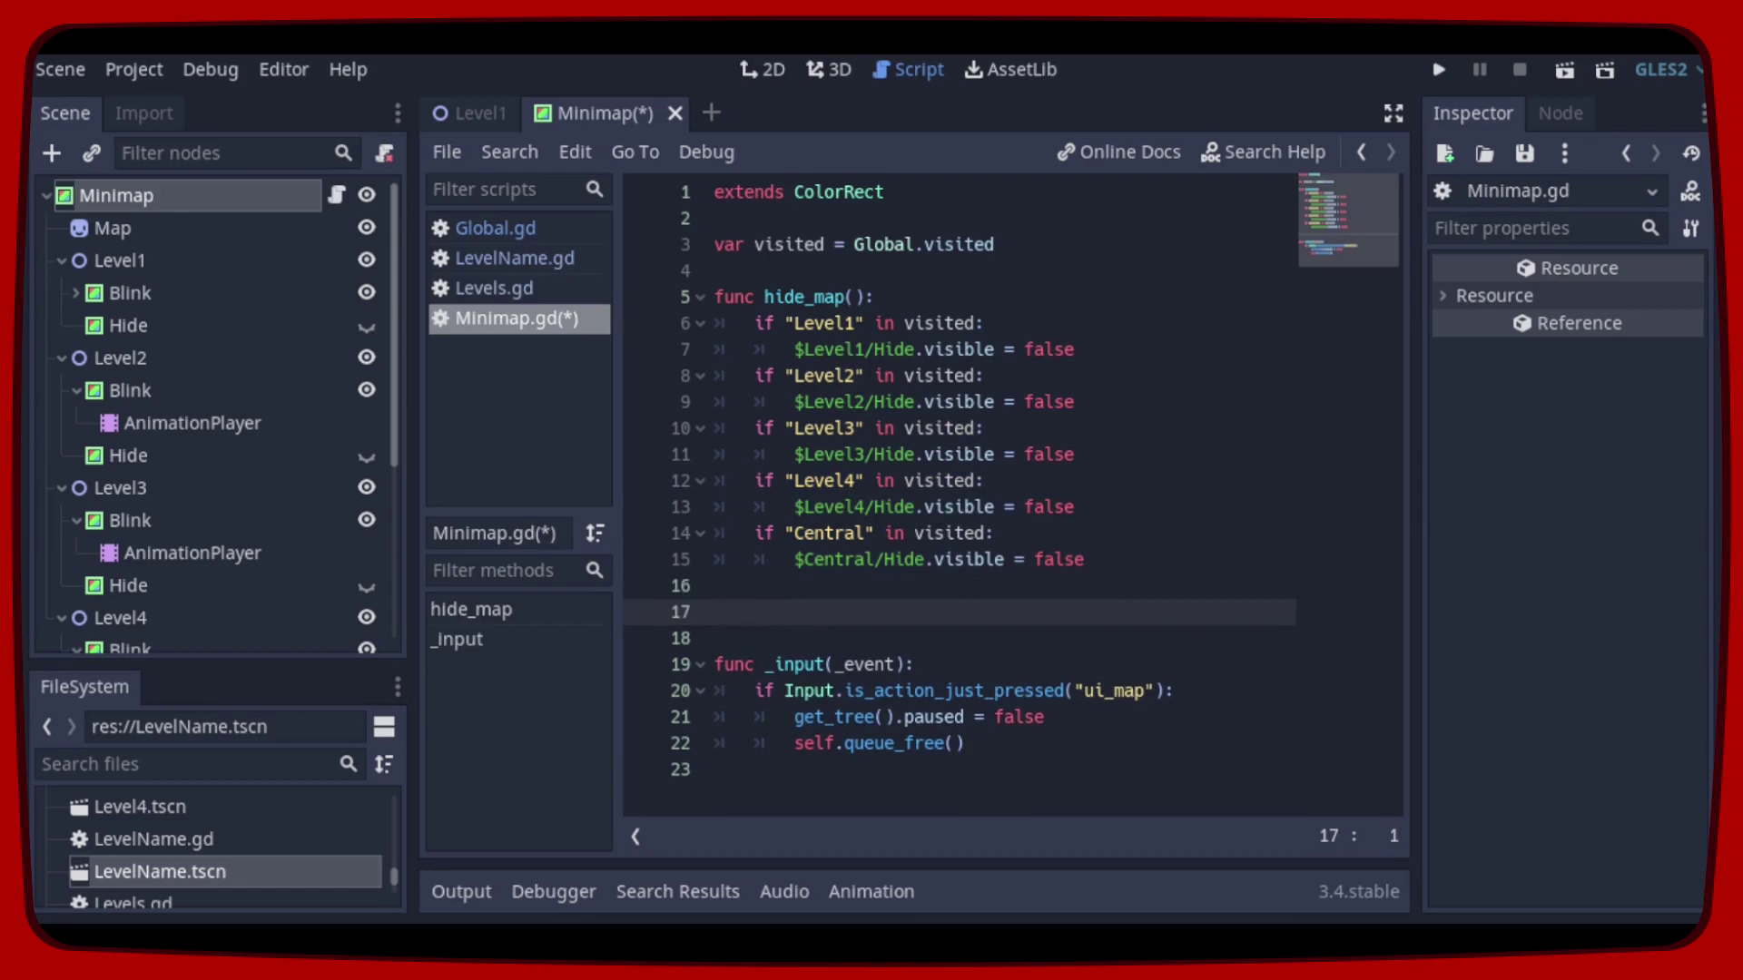
pyautogui.write('func blink(): \tif get_parent().name == "Level1": \t\t$Level.text = "Level 1" \t\t$Position.text = "Left" \t\t$Level1/Blink.visible = true \tif get_parent().name == "Level2": \t\t$Level.text = "Level 2" \t\t$Position.text = "Top" \t\t$Level2/Blink.visible = true \tif get_parent().name == "Level3": \t\t$Level.text = "Level 3" \t\t$Position.text = "Right" \t\t$Level3/Blink.visible = true \tif get_parent().name == "Level4": \t\t$Level.text = "Level 4" \t\t$Position.text = "Bottom" \t\t$Level4/Blink.visible = true \tif get_parent().name == "Central": \t\t$Level.text = "Central" \t\t$Position.text = "Central" \t\t$Central/Blink.visible = true')
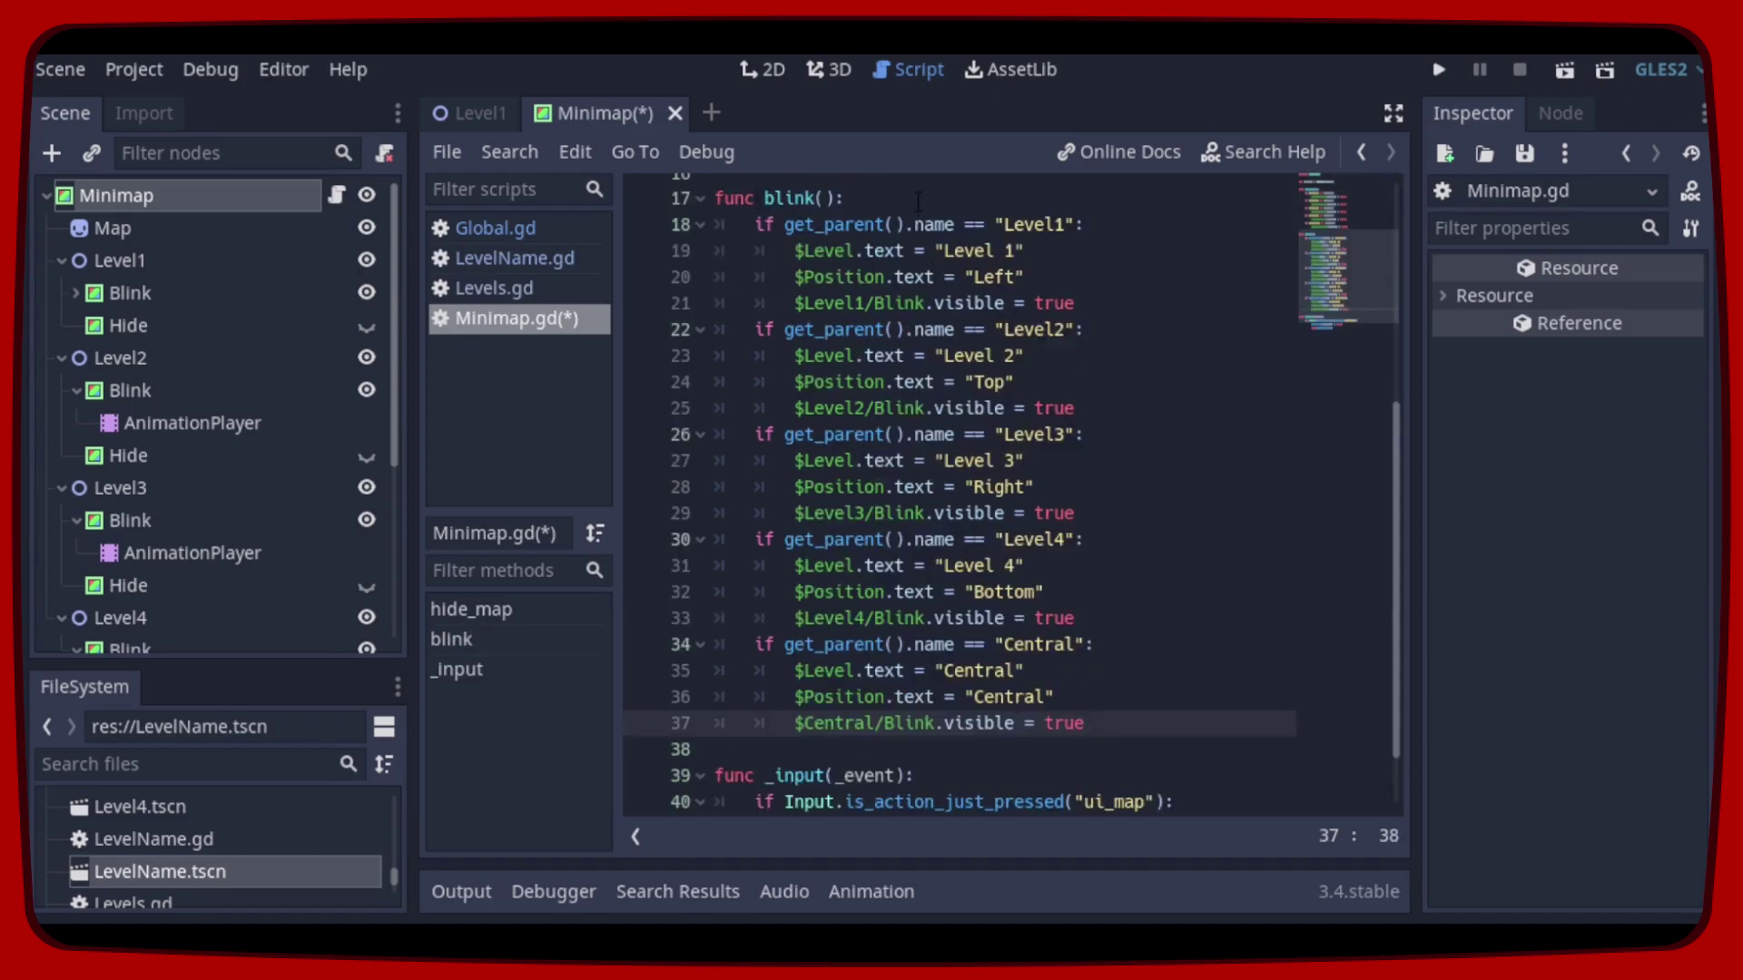
pyautogui.click(917, 208)
pyautogui.click(1099, 229)
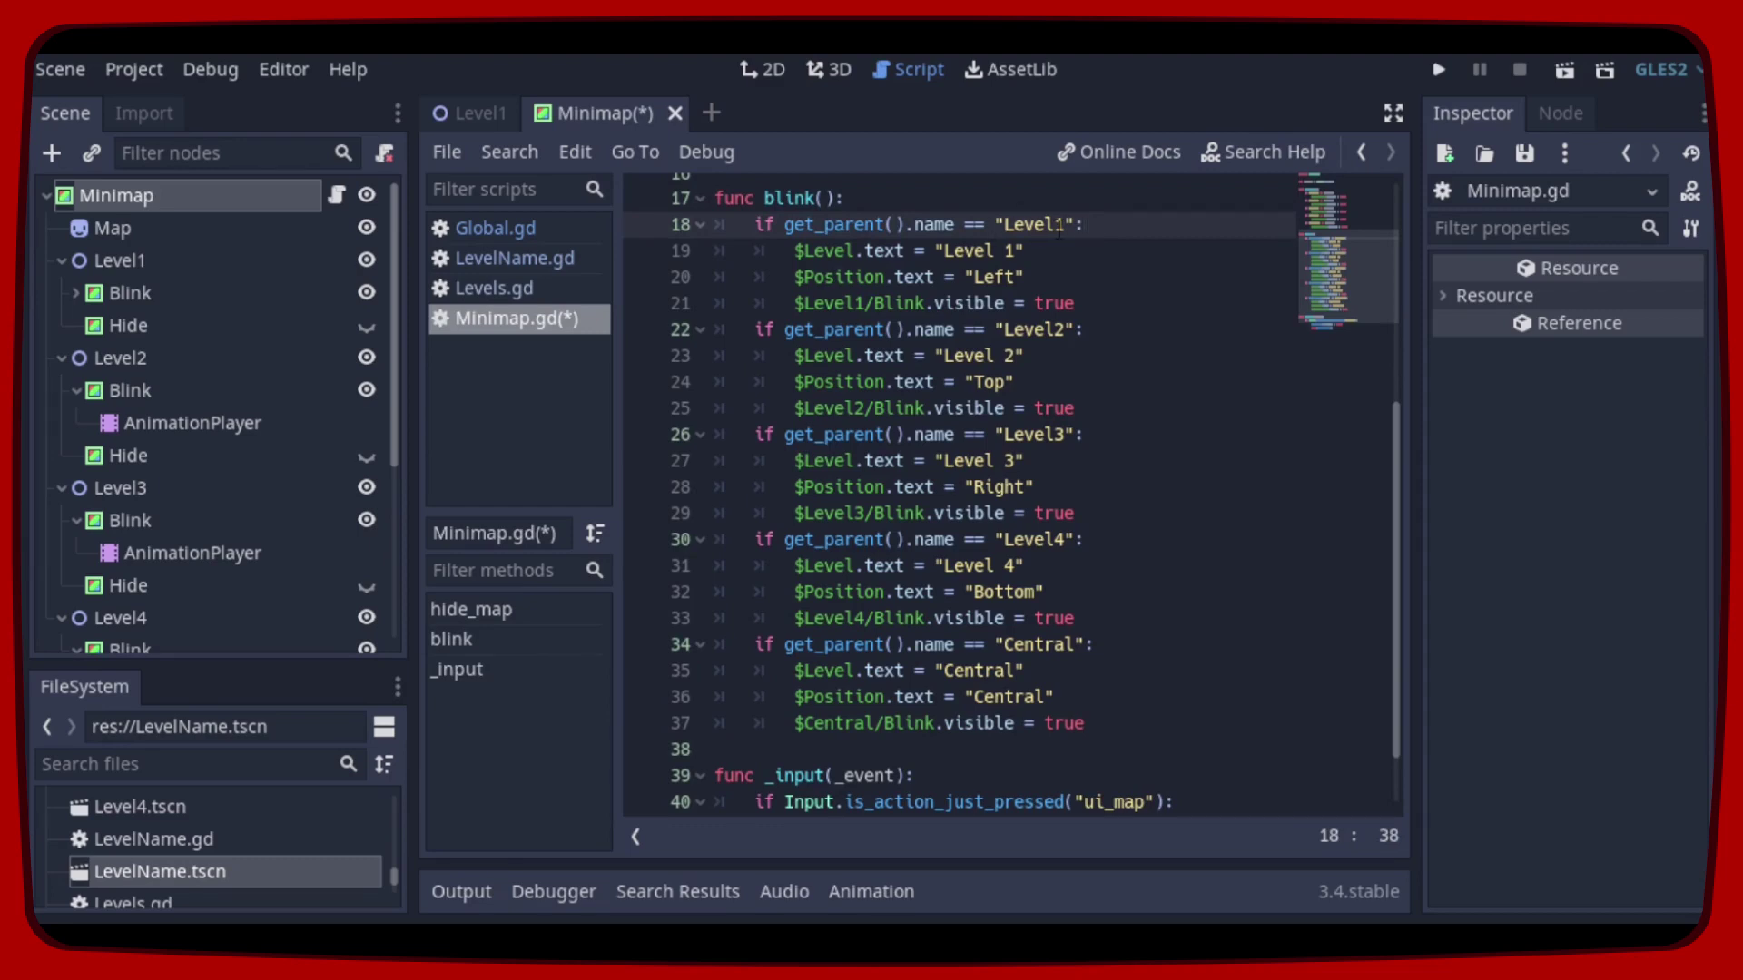
pyautogui.click(1064, 249)
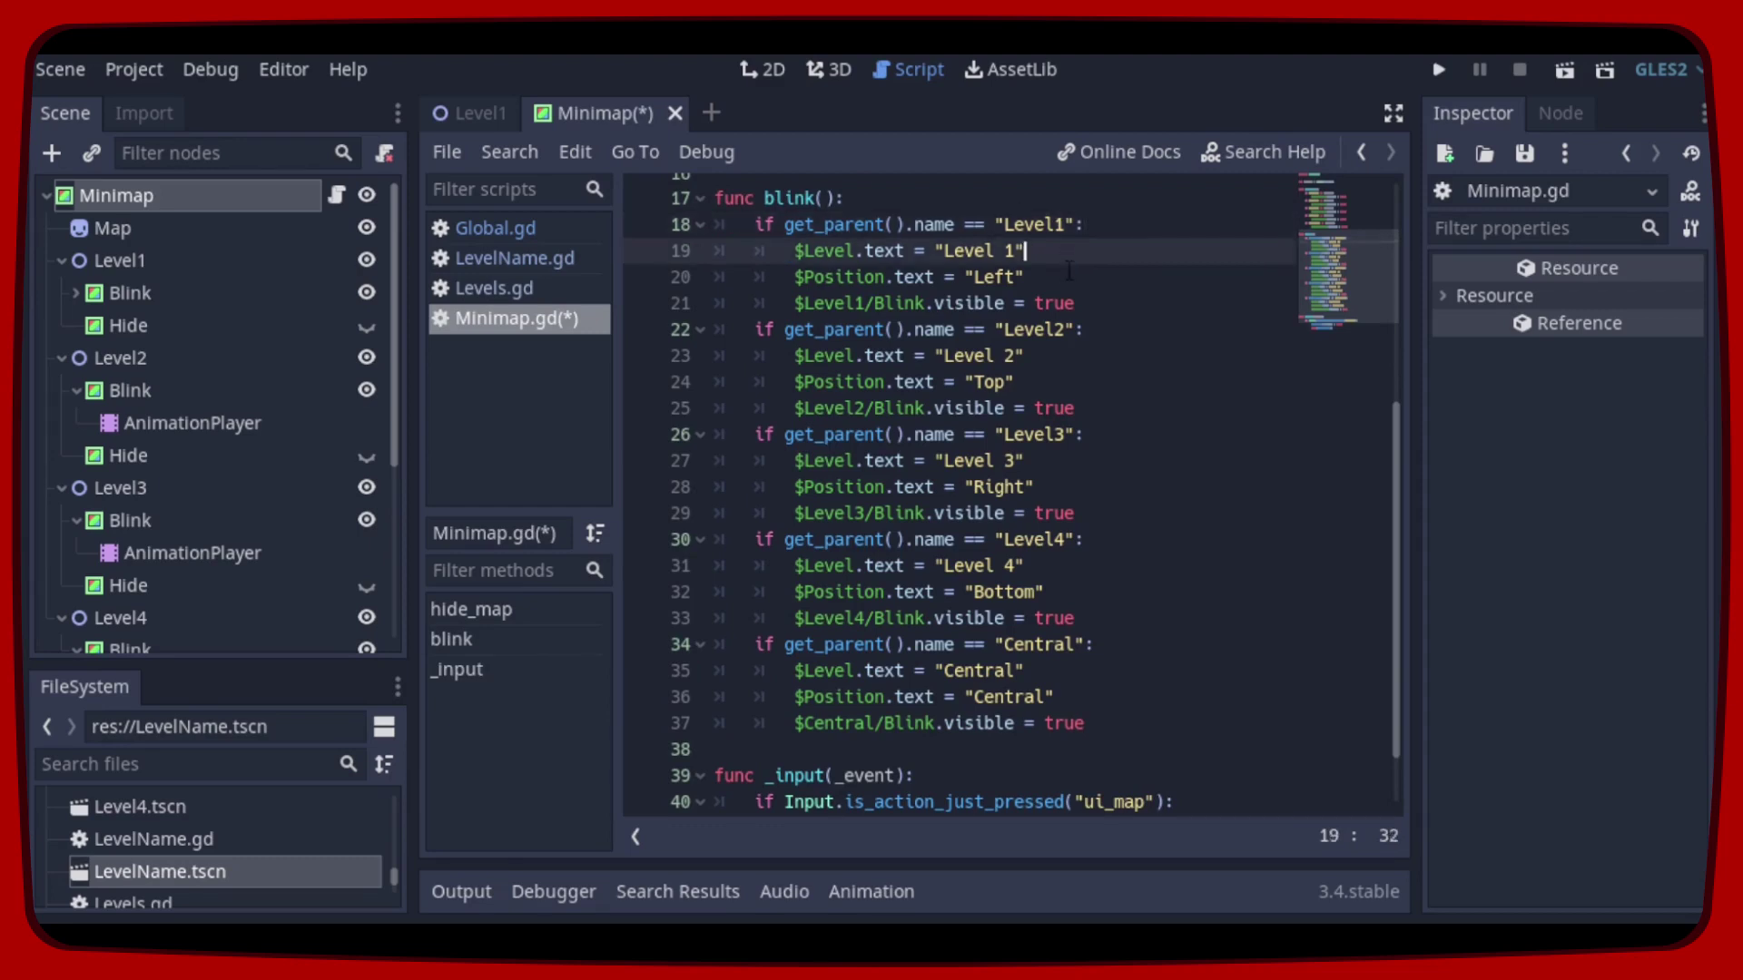
pyautogui.click(1069, 270)
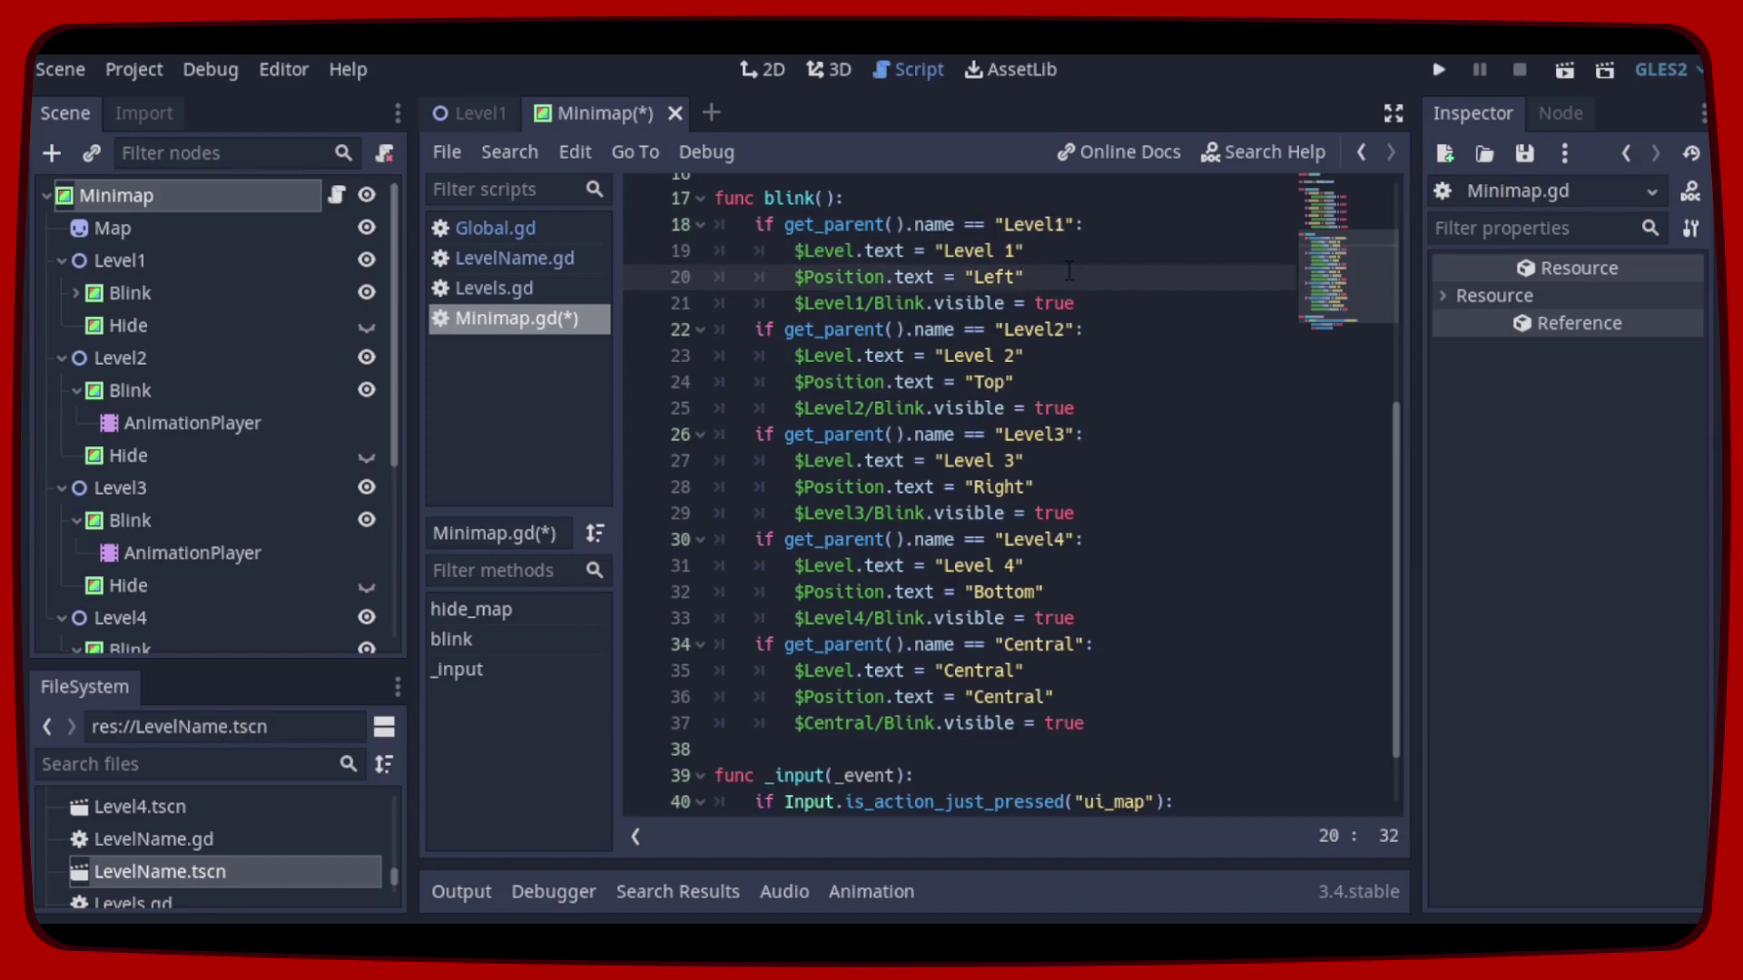
pyautogui.click(1097, 302)
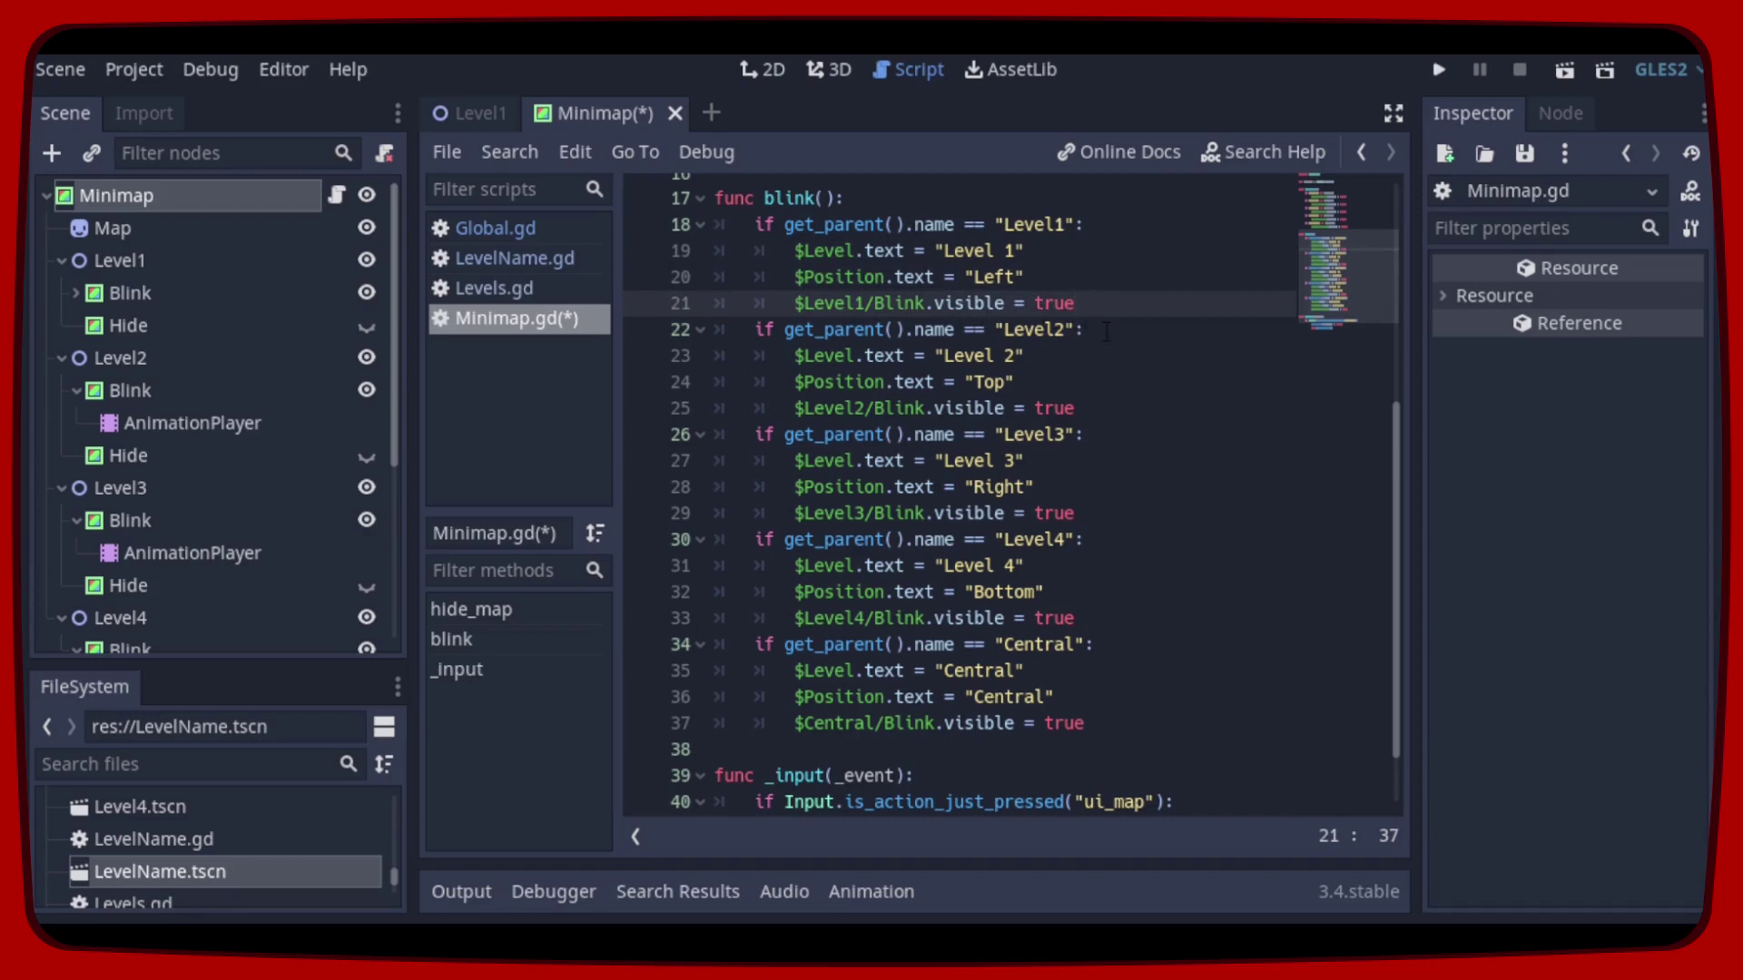
pyautogui.click(1107, 331)
pyautogui.moveTo(1107, 309); pyautogui.dragTo(1131, 725)
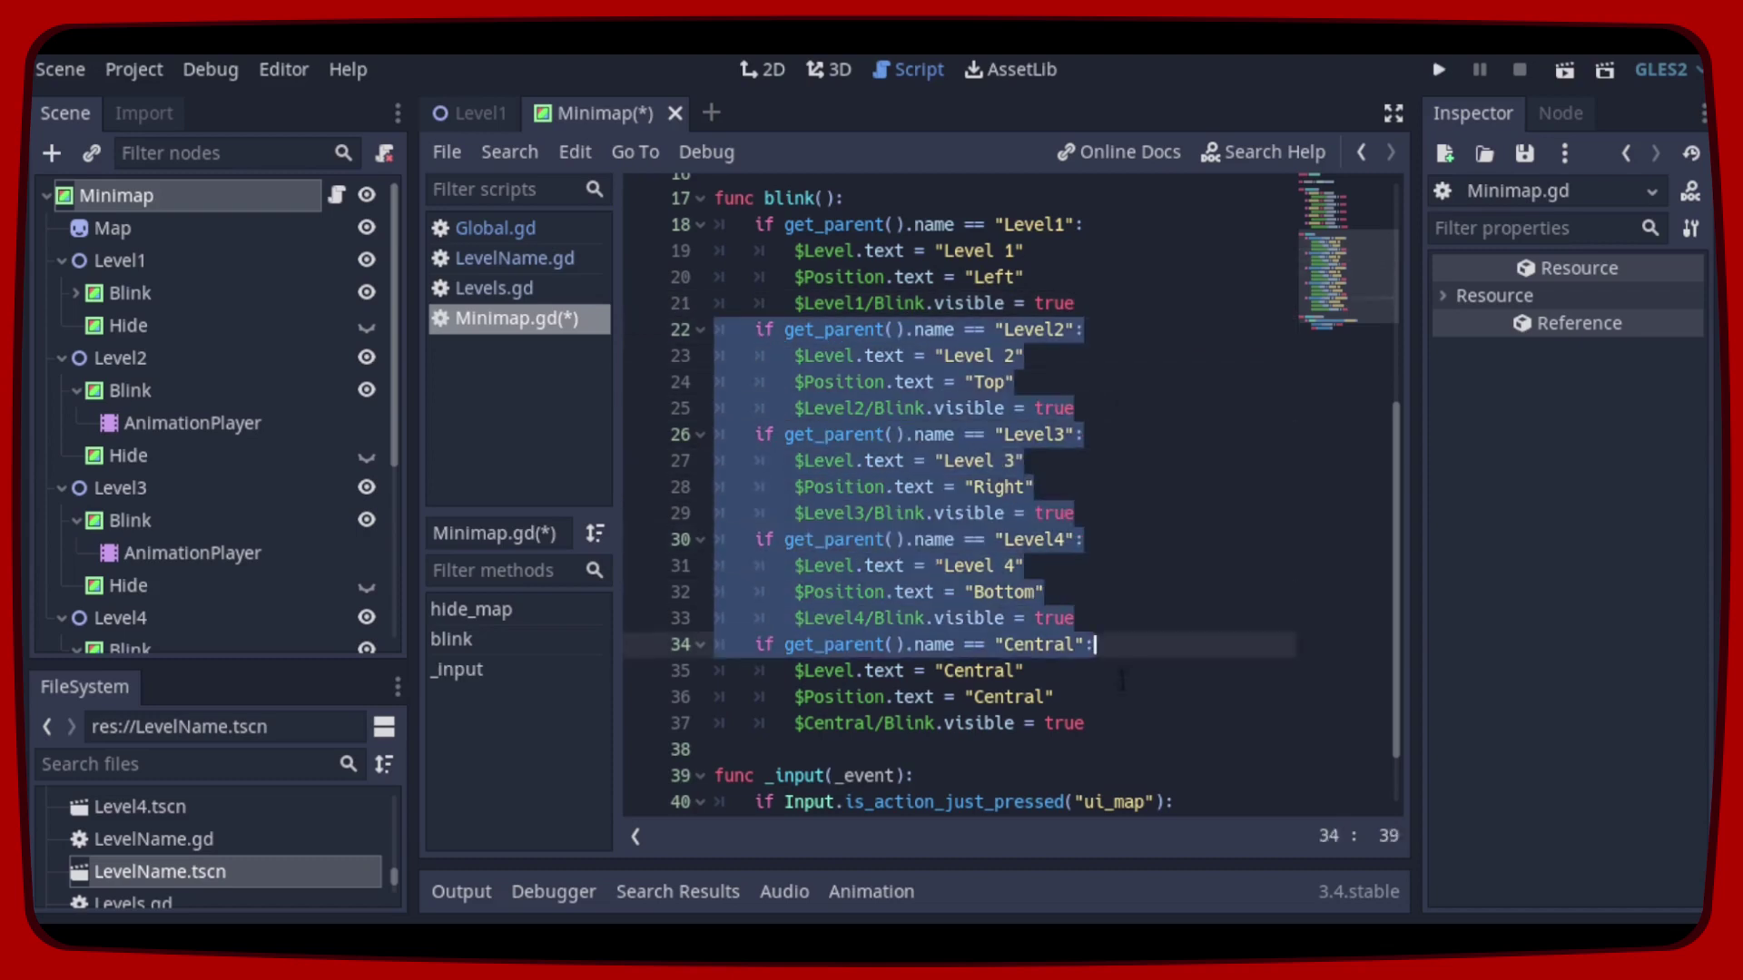
pyautogui.click(1097, 303)
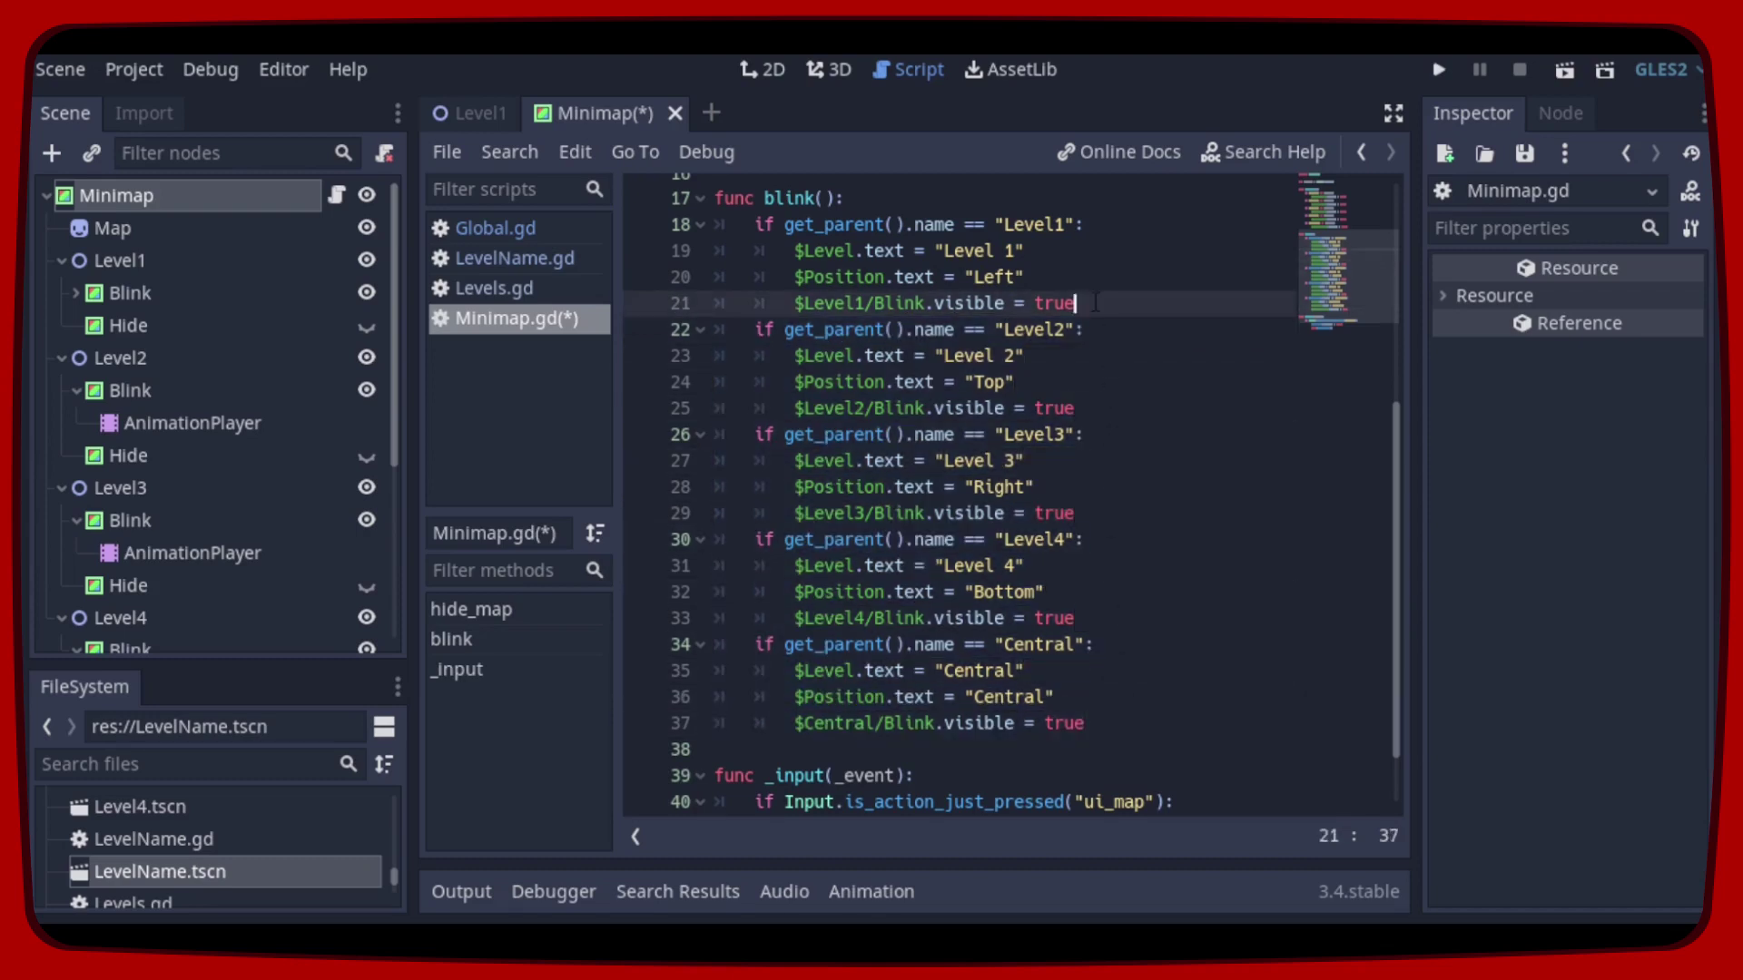
pyautogui.scroll(5, 994, 311)
# Step: Add a _ready() function via autocomplete after the visited variable, calling hide_map() and blink()
pyautogui.click(1041, 244)
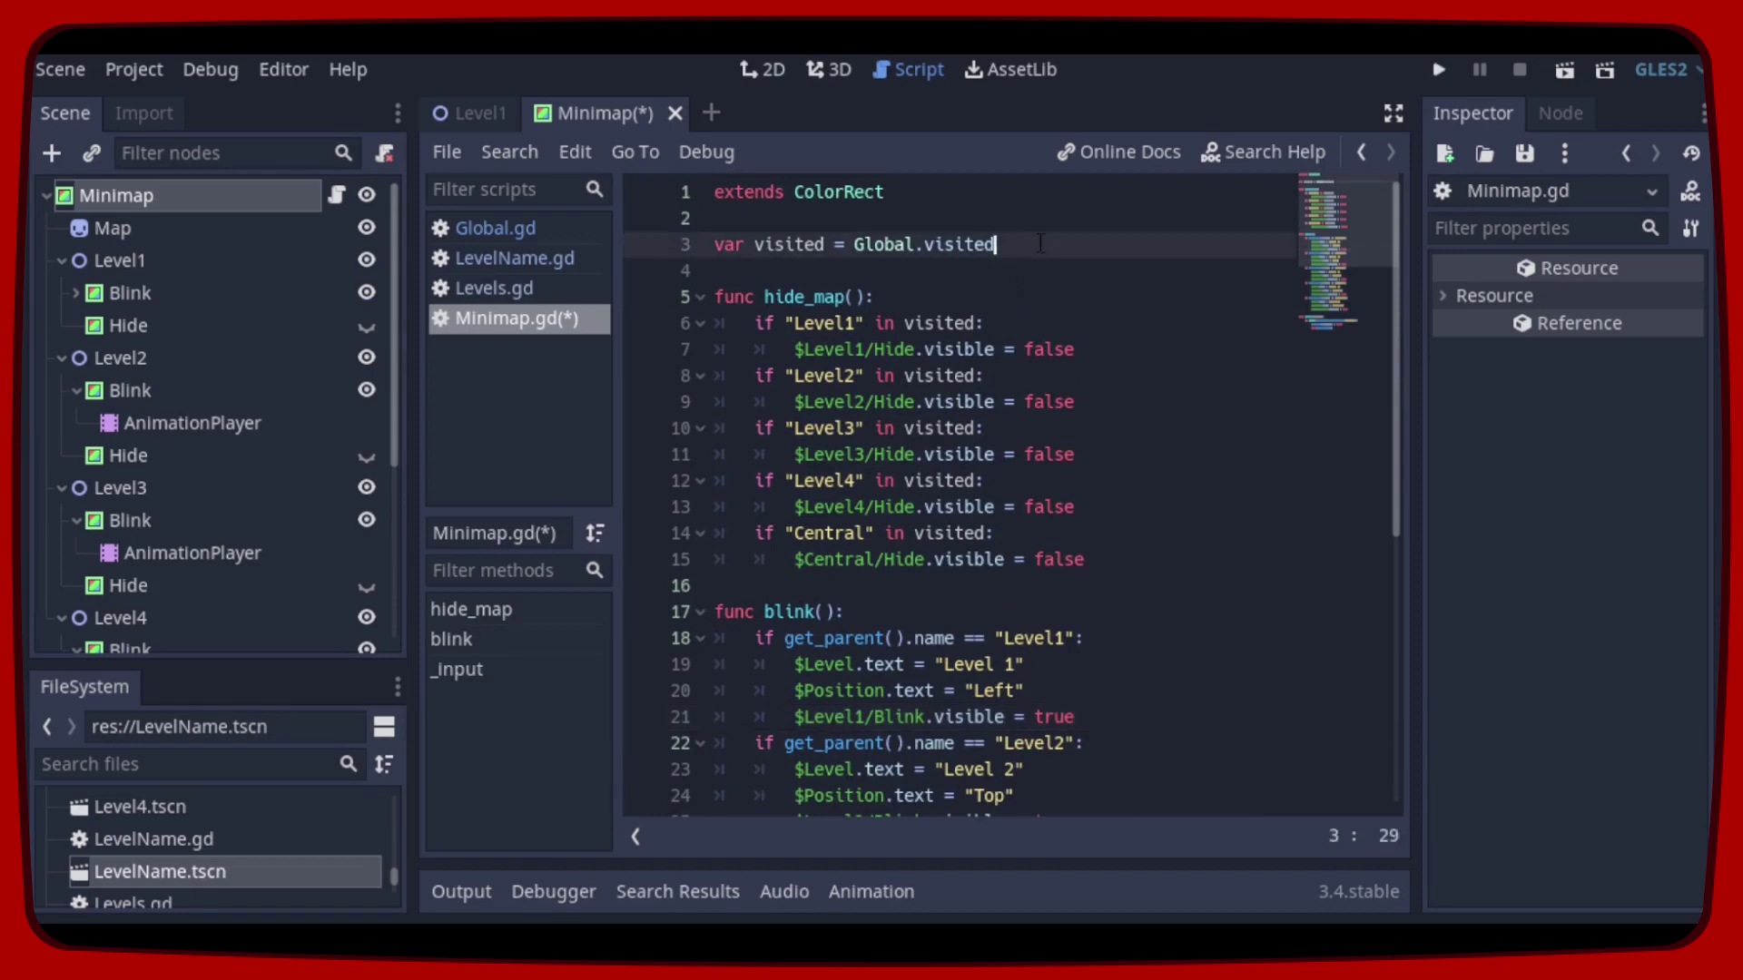
pyautogui.press('Return')
pyautogui.press('Return')
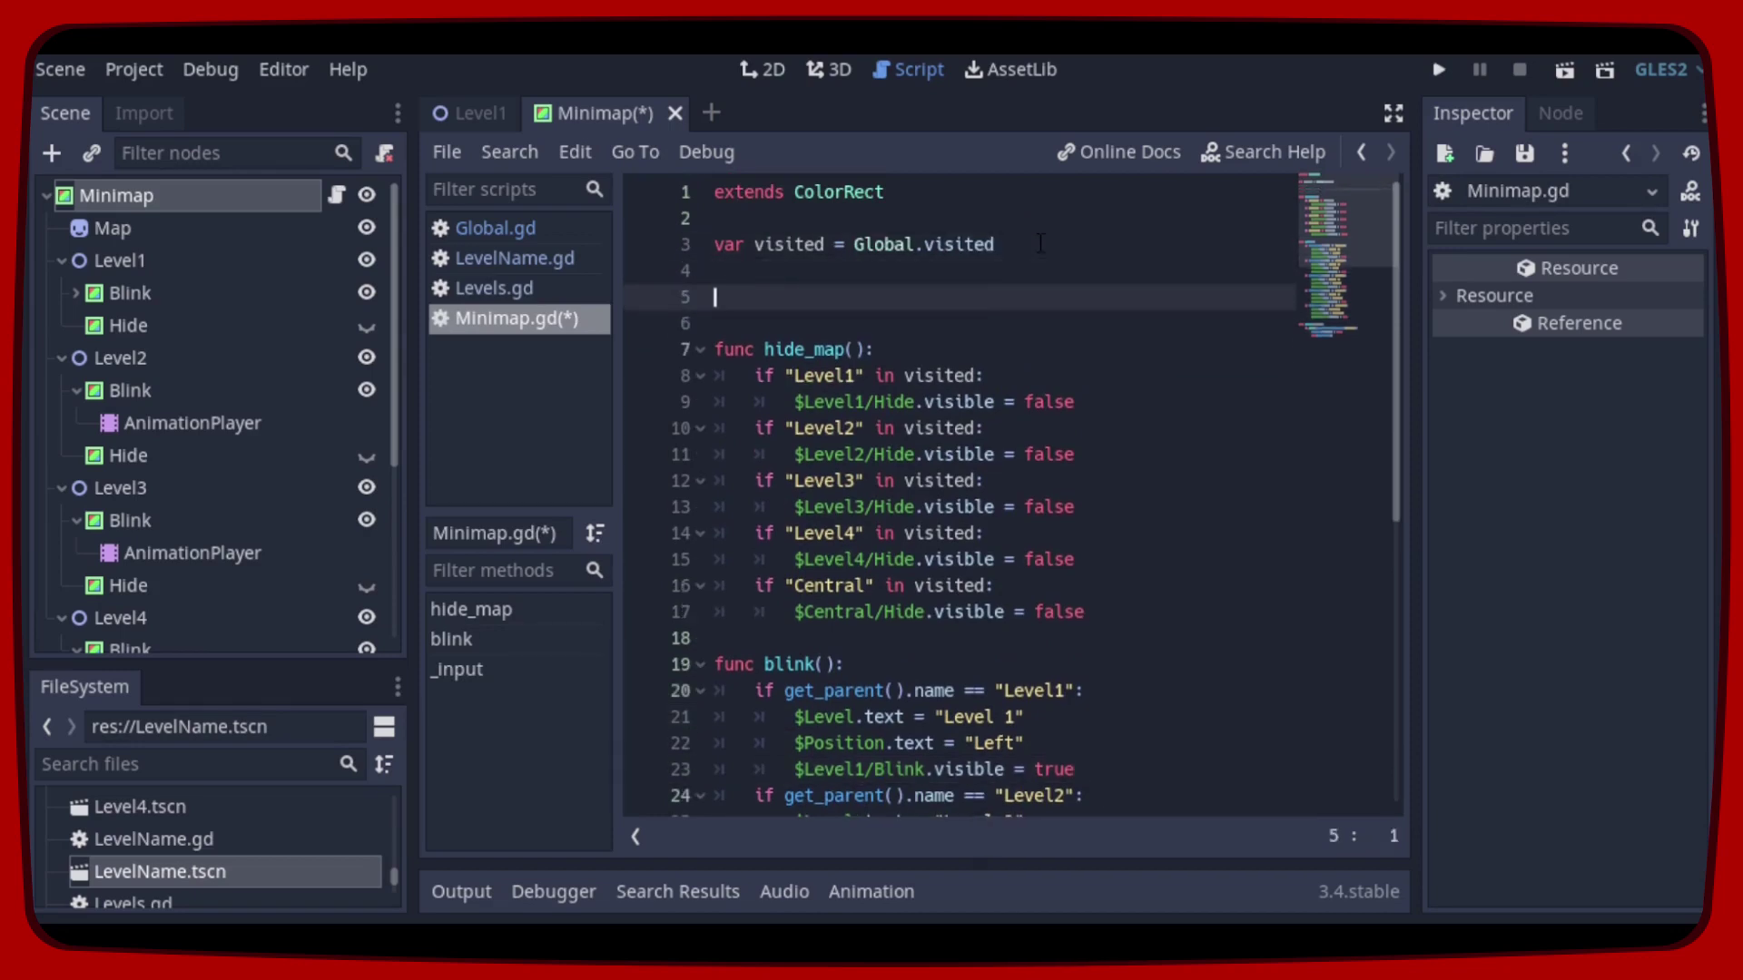
pyautogui.write('func ')
pyautogui.write('rea')
pyautogui.press('Down')
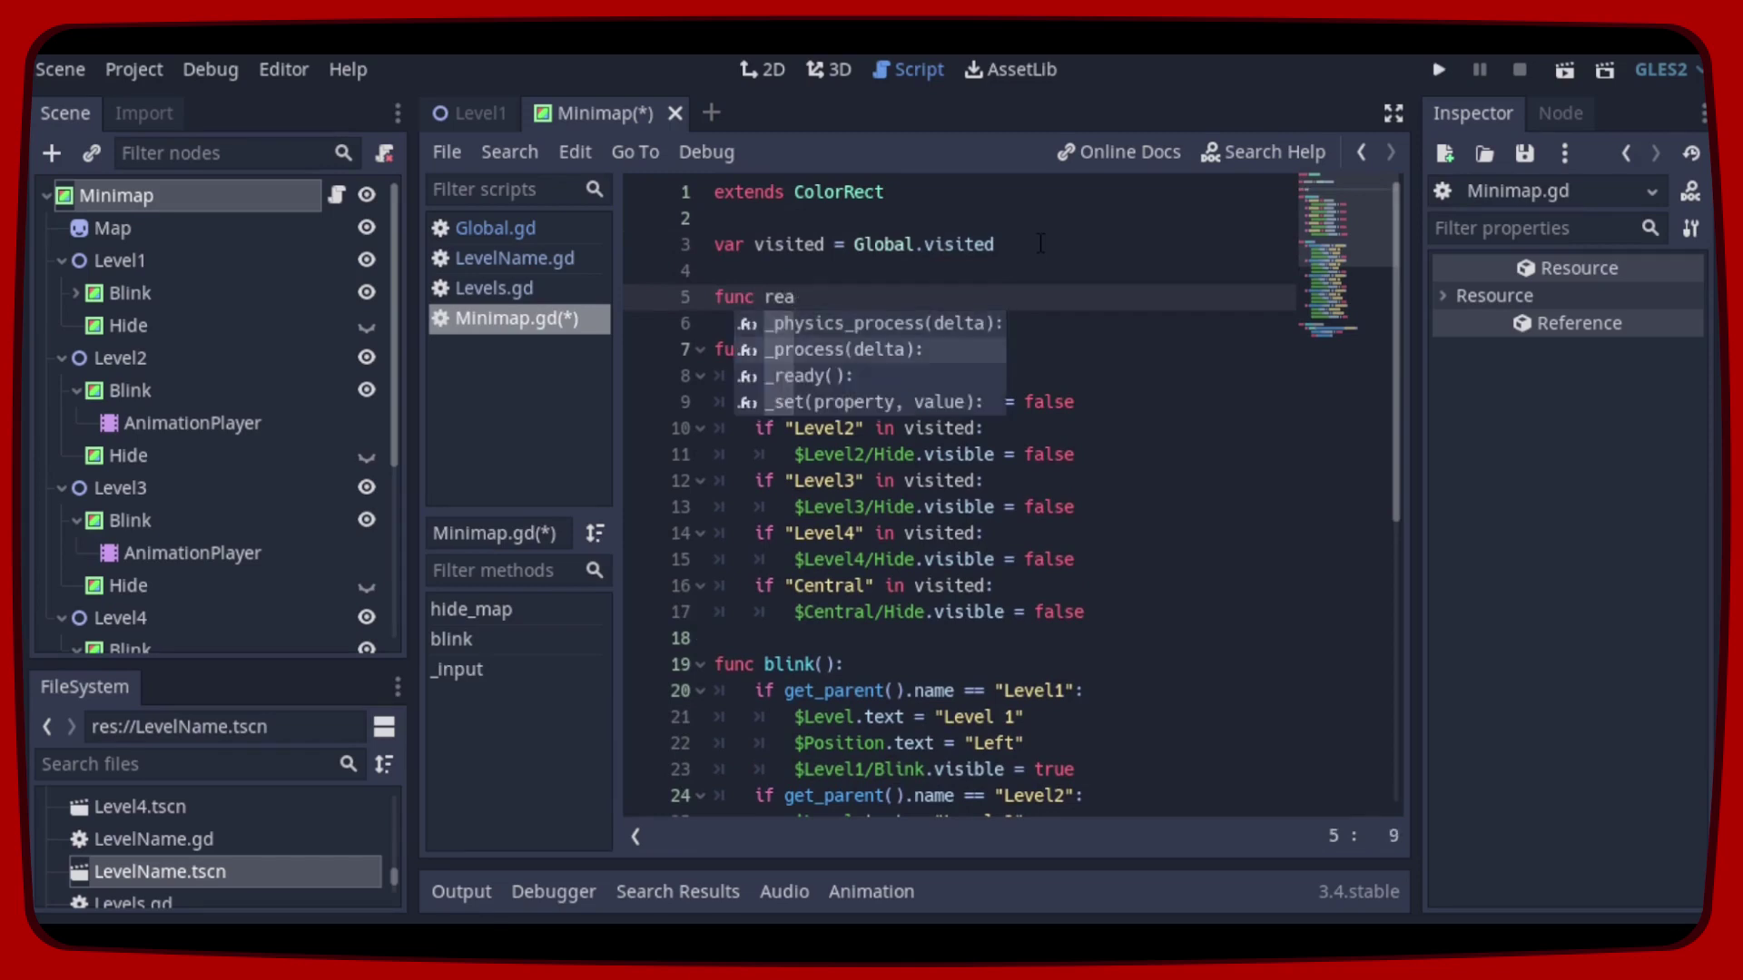
pyautogui.press('Down')
pyautogui.press('Return')
pyautogui.press('Return')
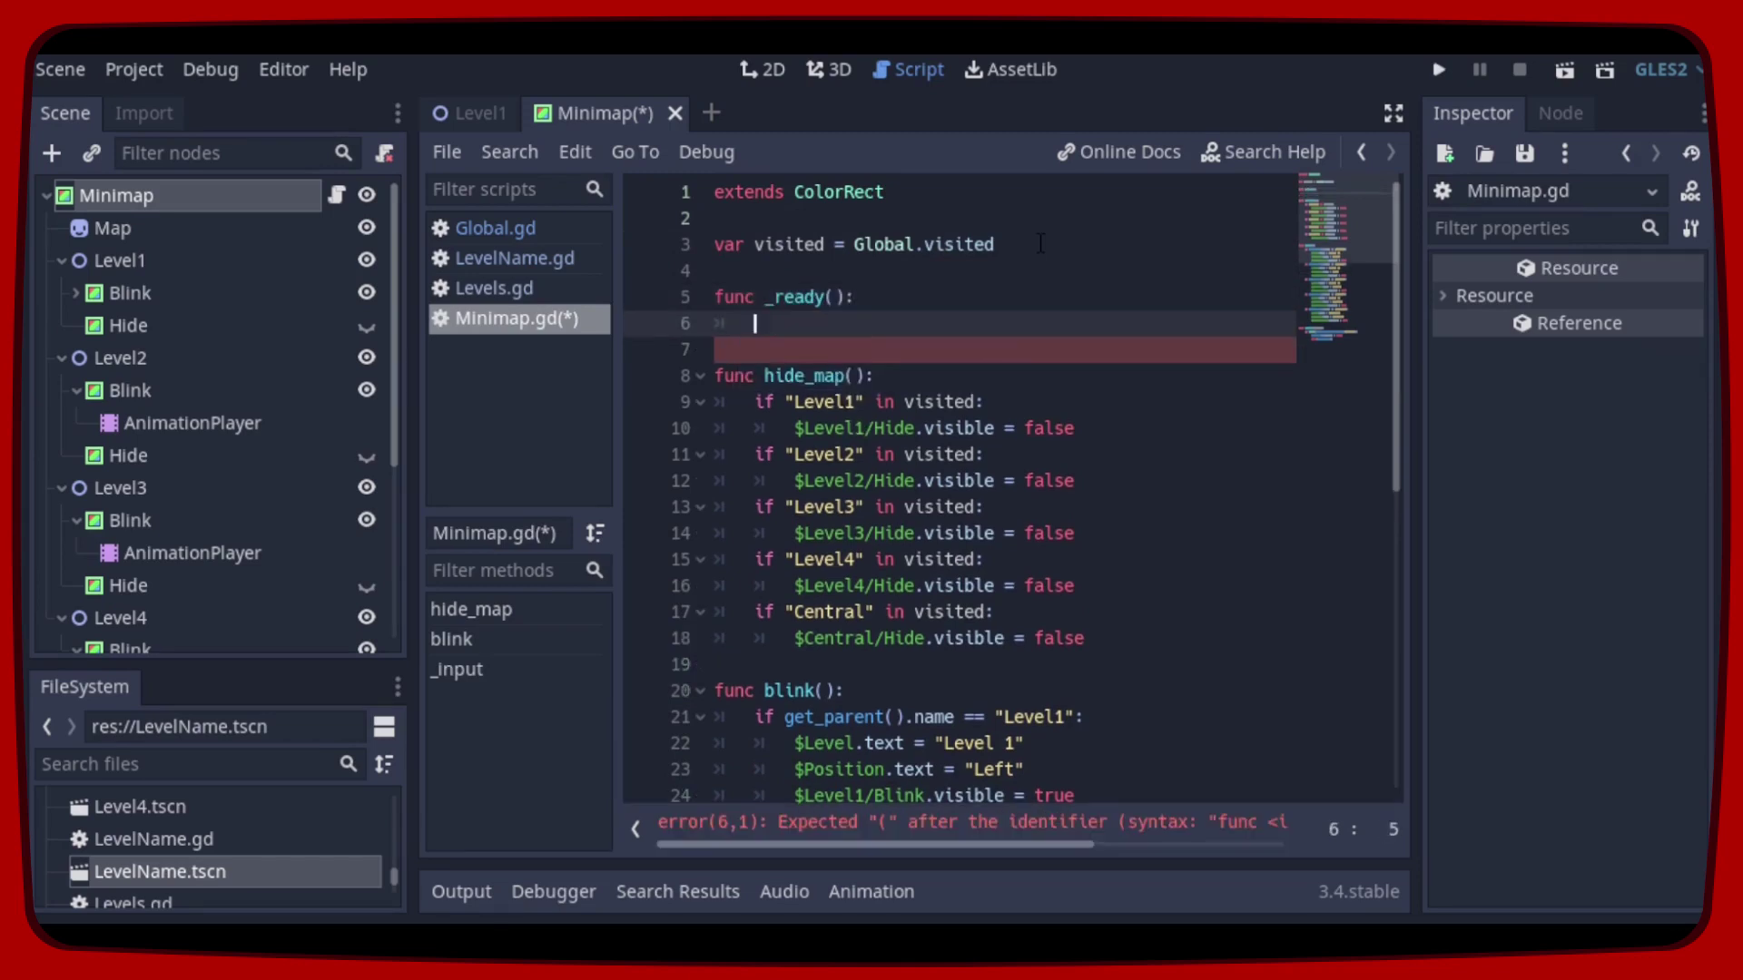
pyautogui.write('hide_map()')
pyautogui.press('Return')
pyautogui.write('blink()')
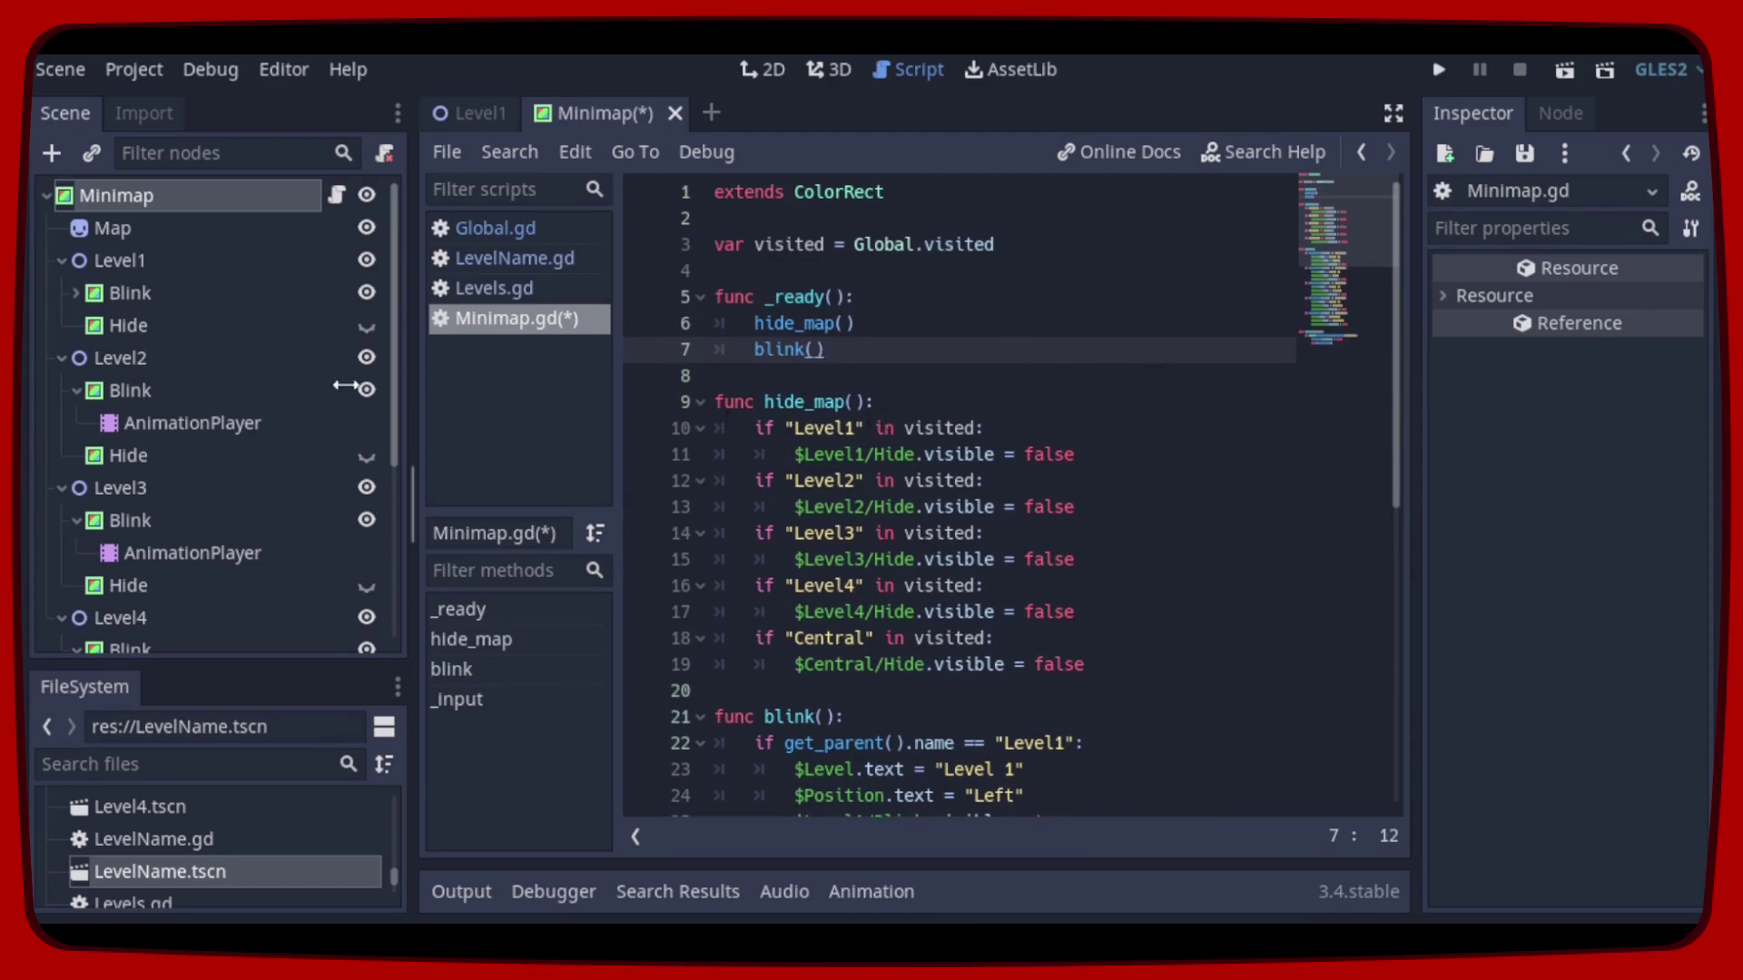
# Step: Hide the Blink nodes and show the Hide nodes for Levels 1–4 and Central, then save Minimap
pyautogui.click(65, 201)
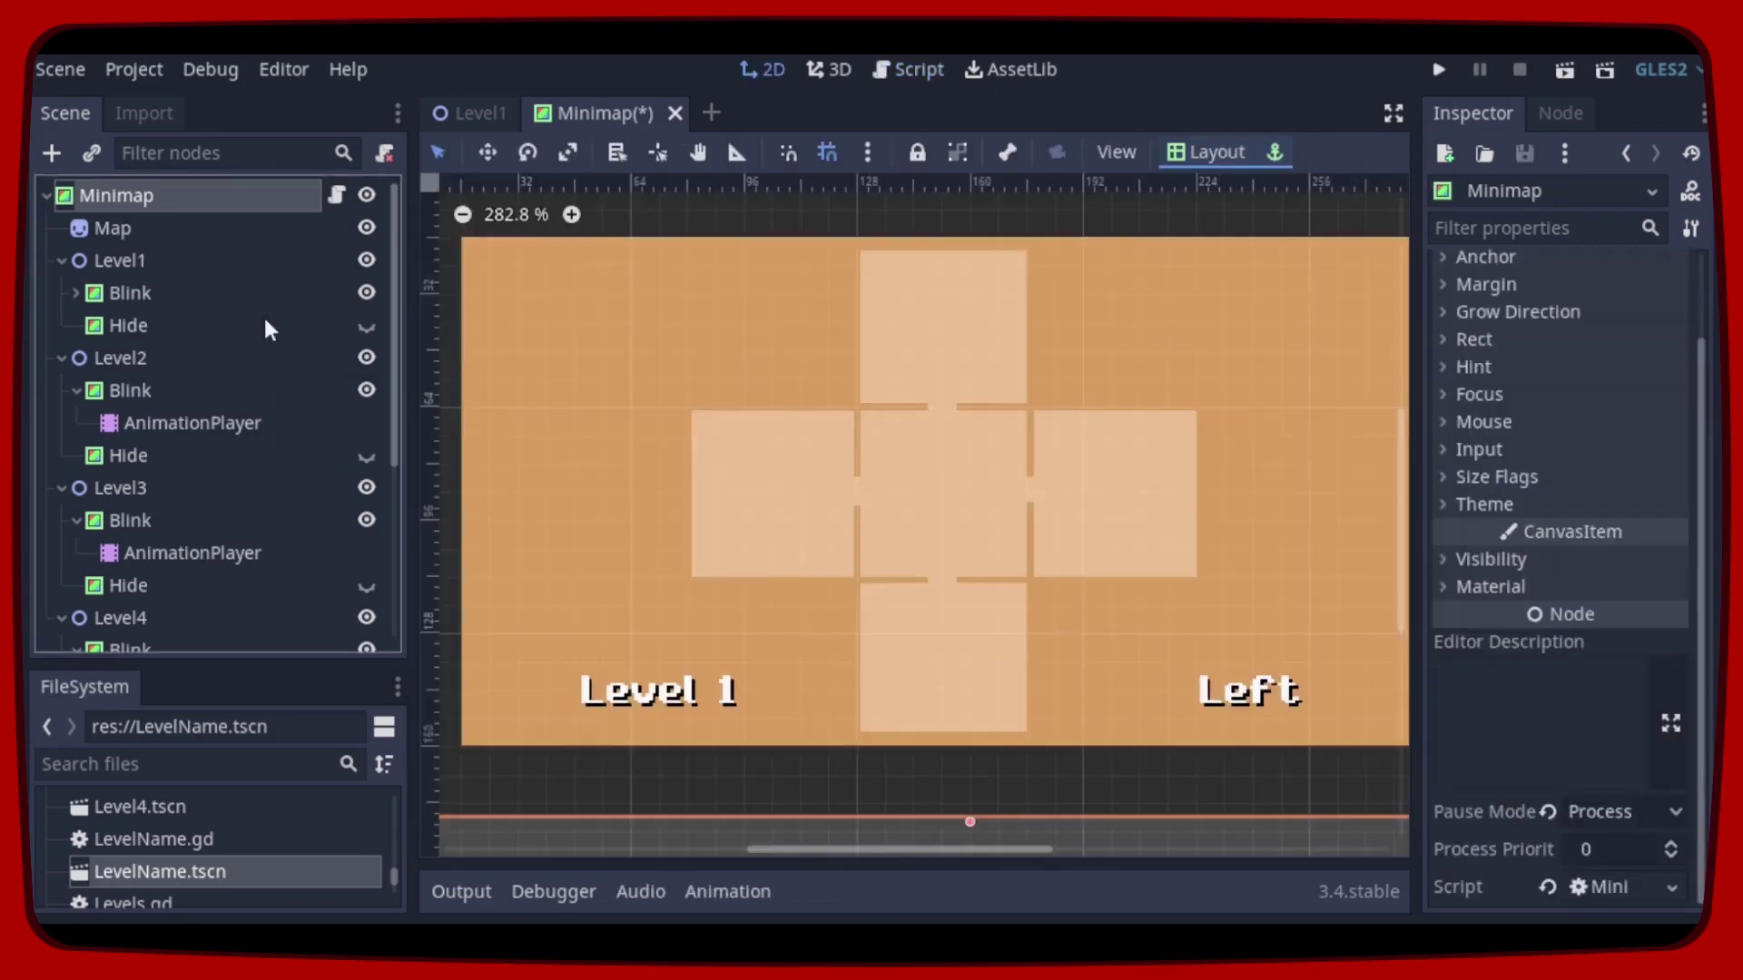
pyautogui.click(366, 293)
pyautogui.click(366, 326)
pyautogui.click(366, 392)
pyautogui.click(367, 455)
pyautogui.scroll(-1, 364, 450)
pyautogui.scroll(-1, 364, 423)
pyautogui.click(365, 405)
pyautogui.click(367, 470)
pyautogui.scroll(-2, 367, 470)
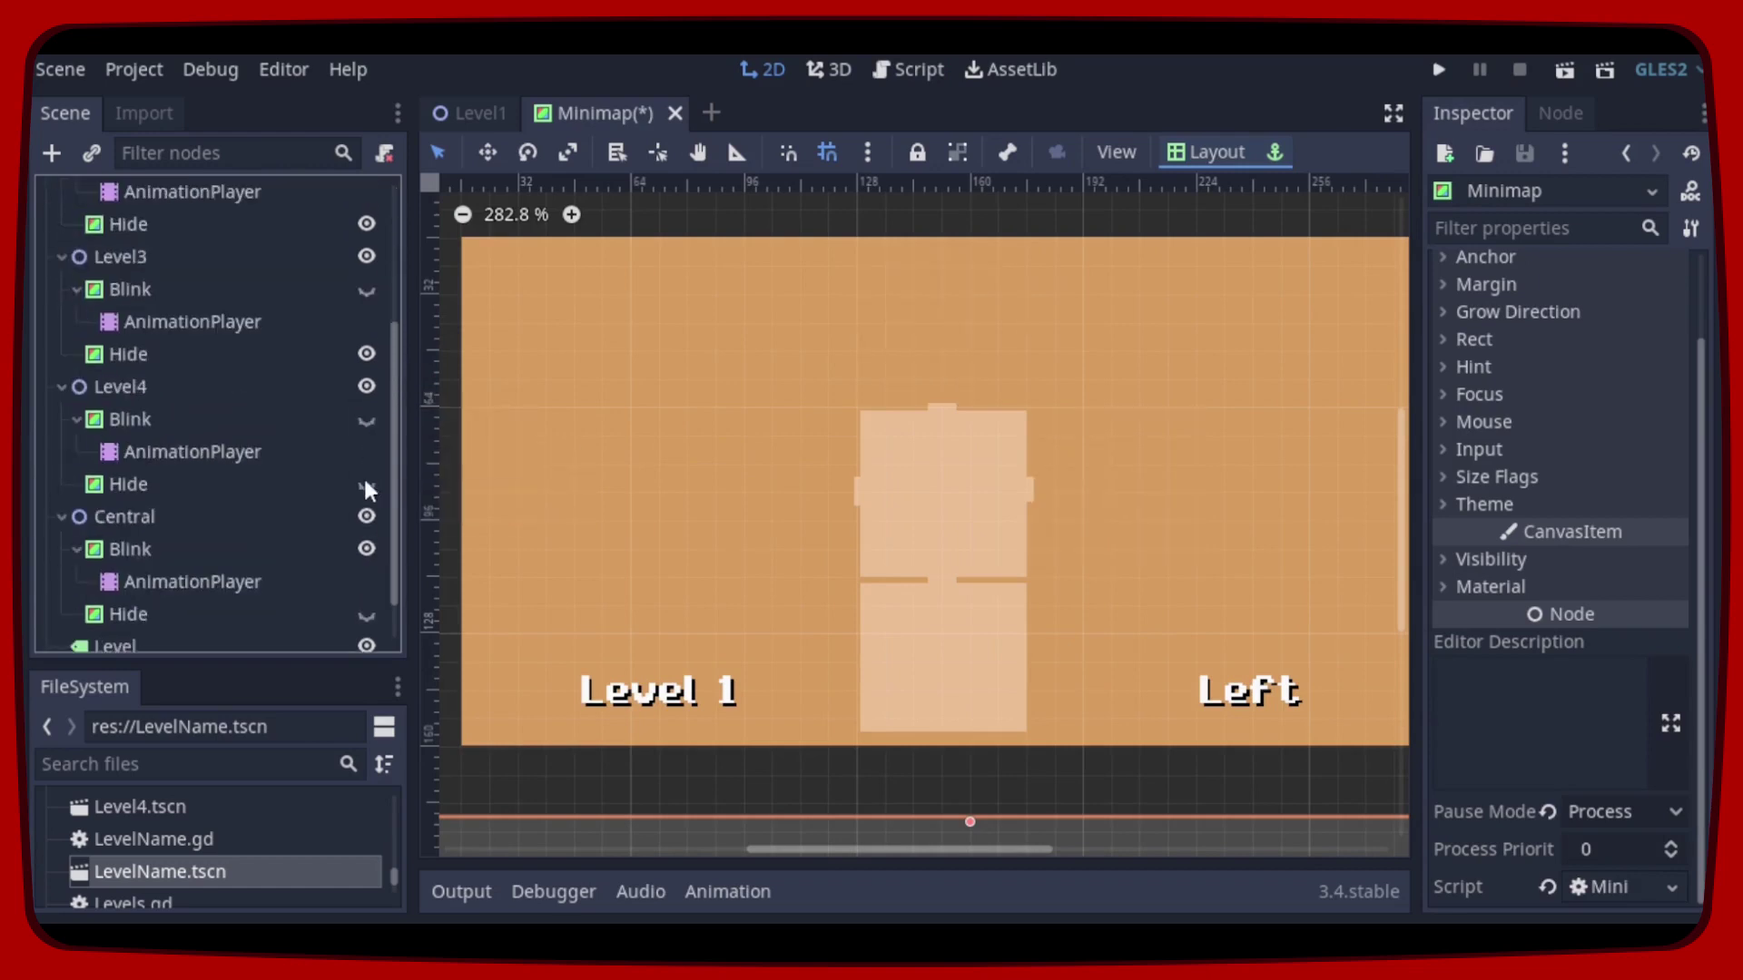
pyautogui.click(367, 484)
pyautogui.scroll(-1, 364, 485)
pyautogui.click(367, 556)
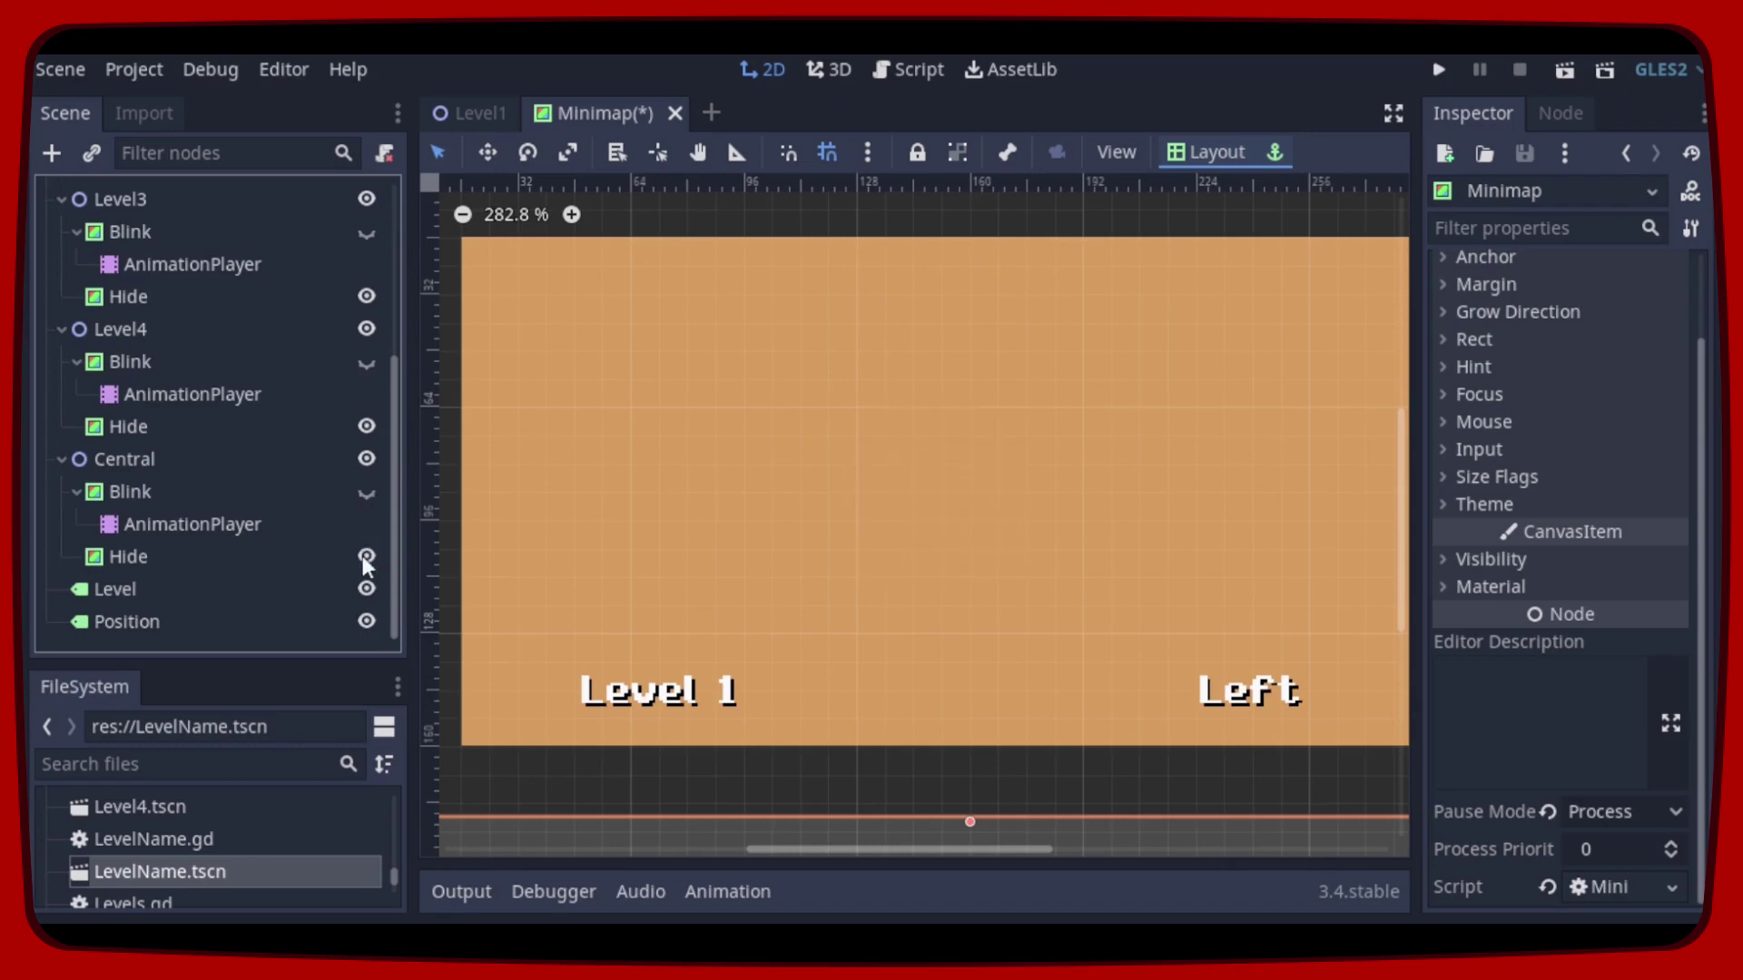
pyautogui.hotkey('ctrl', 's')
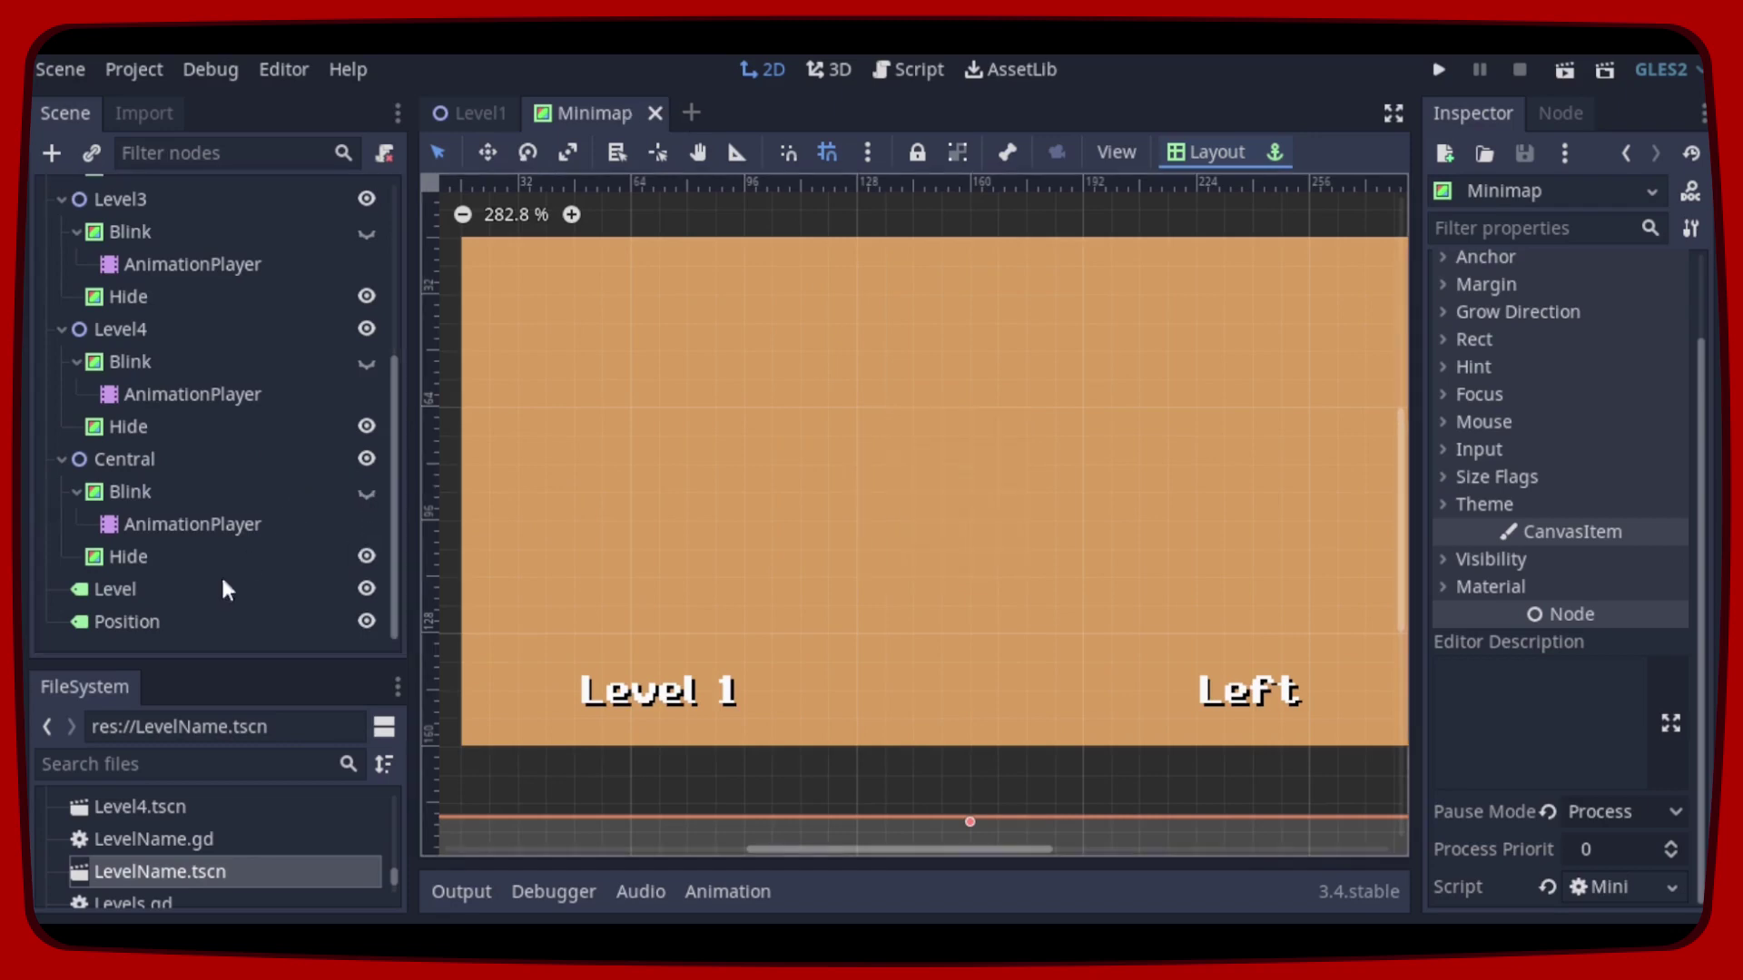
pyautogui.scroll(5, 278, 491)
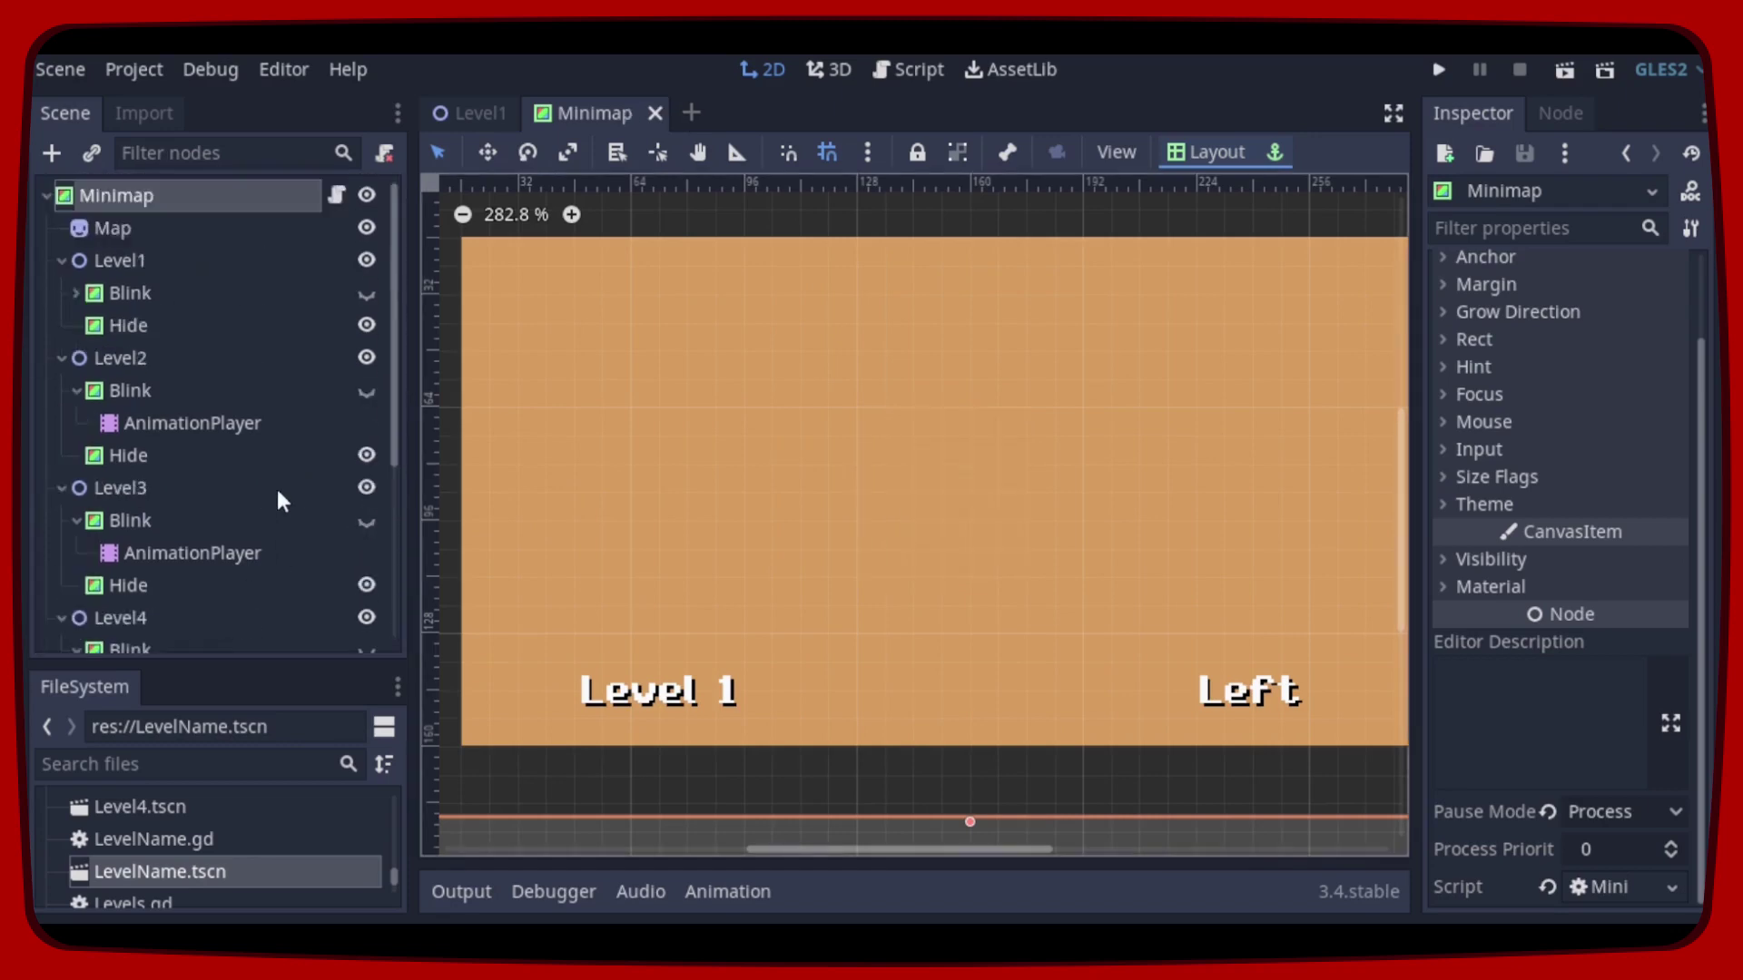
pyautogui.click(337, 199)
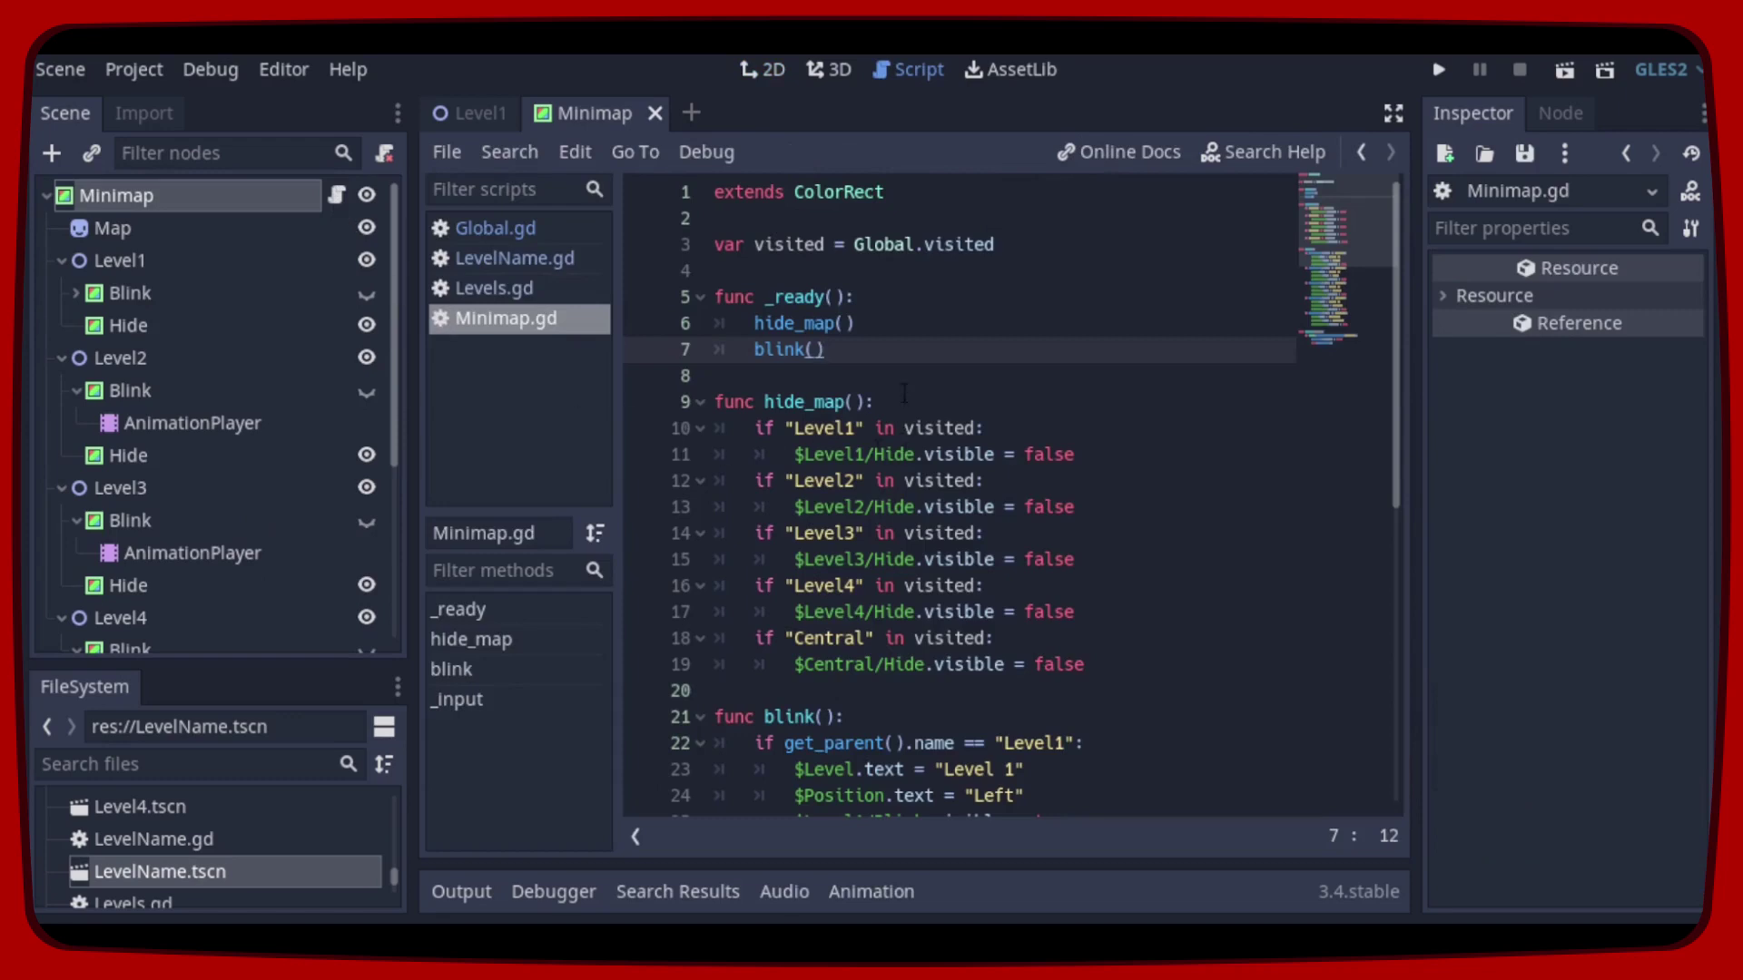
# Step: Paste the visited-level check into _ready in Levels.gd, below the visited variable
pyautogui.click(507, 288)
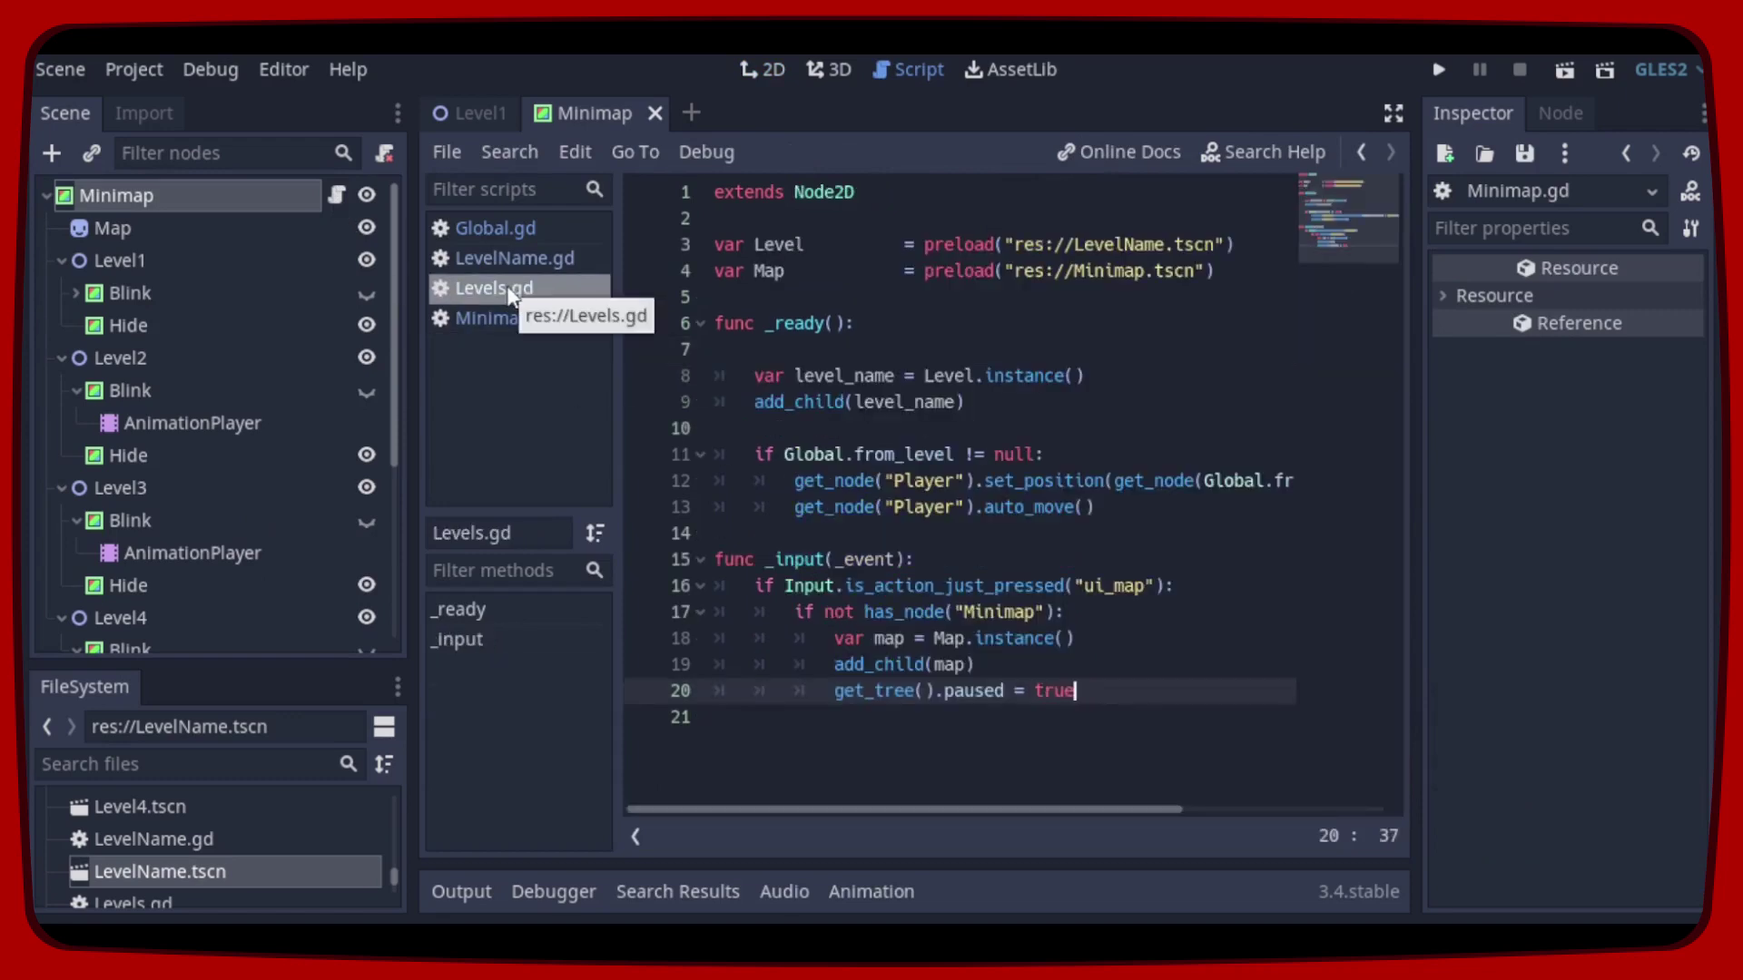
pyautogui.write('var visited = Global.visited')
pyautogui.press('Return')
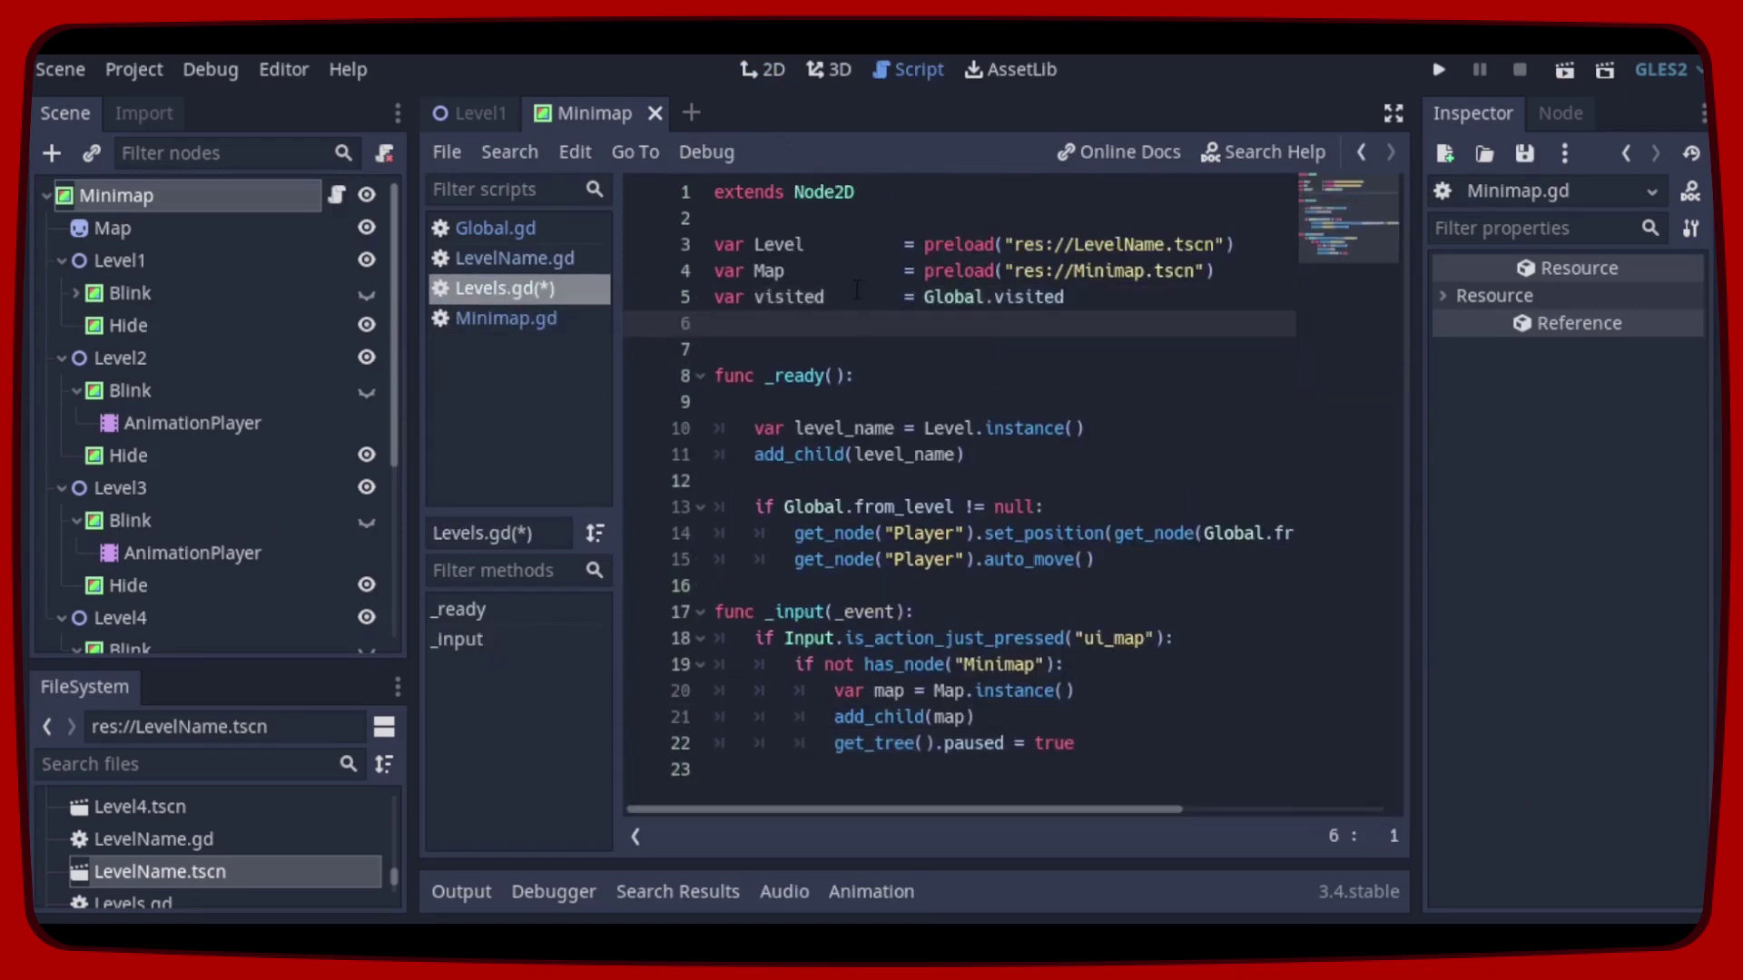
pyautogui.write('var current_level_name')
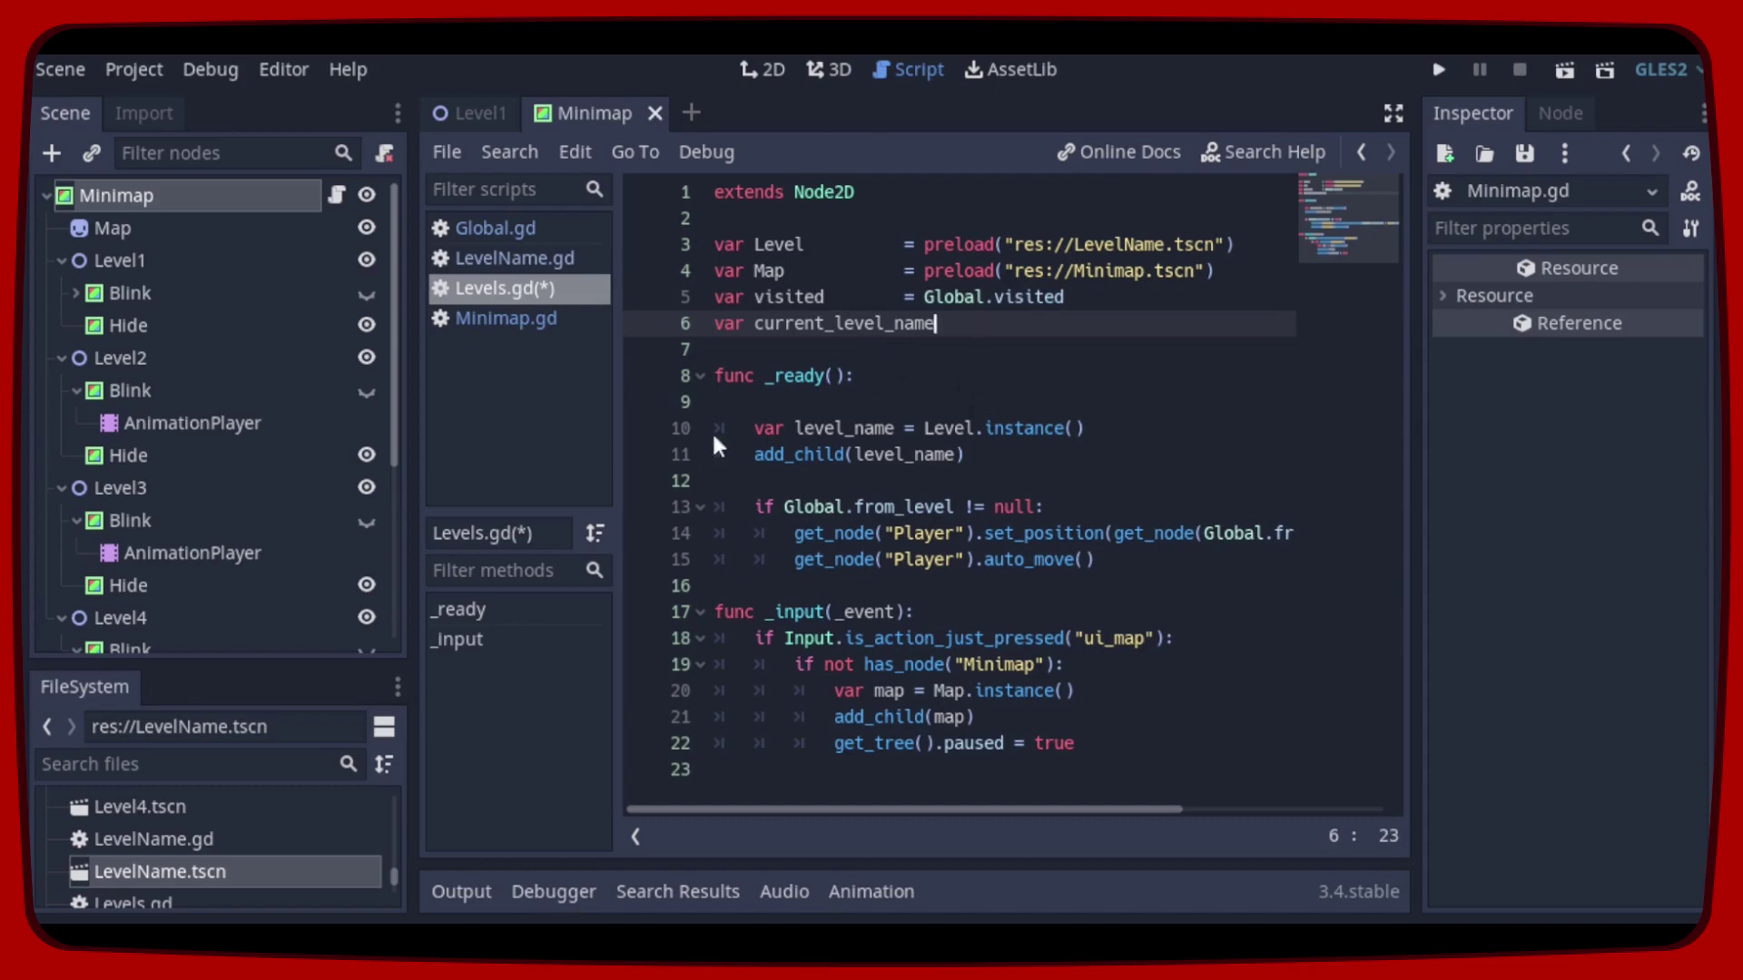
pyautogui.click(916, 377)
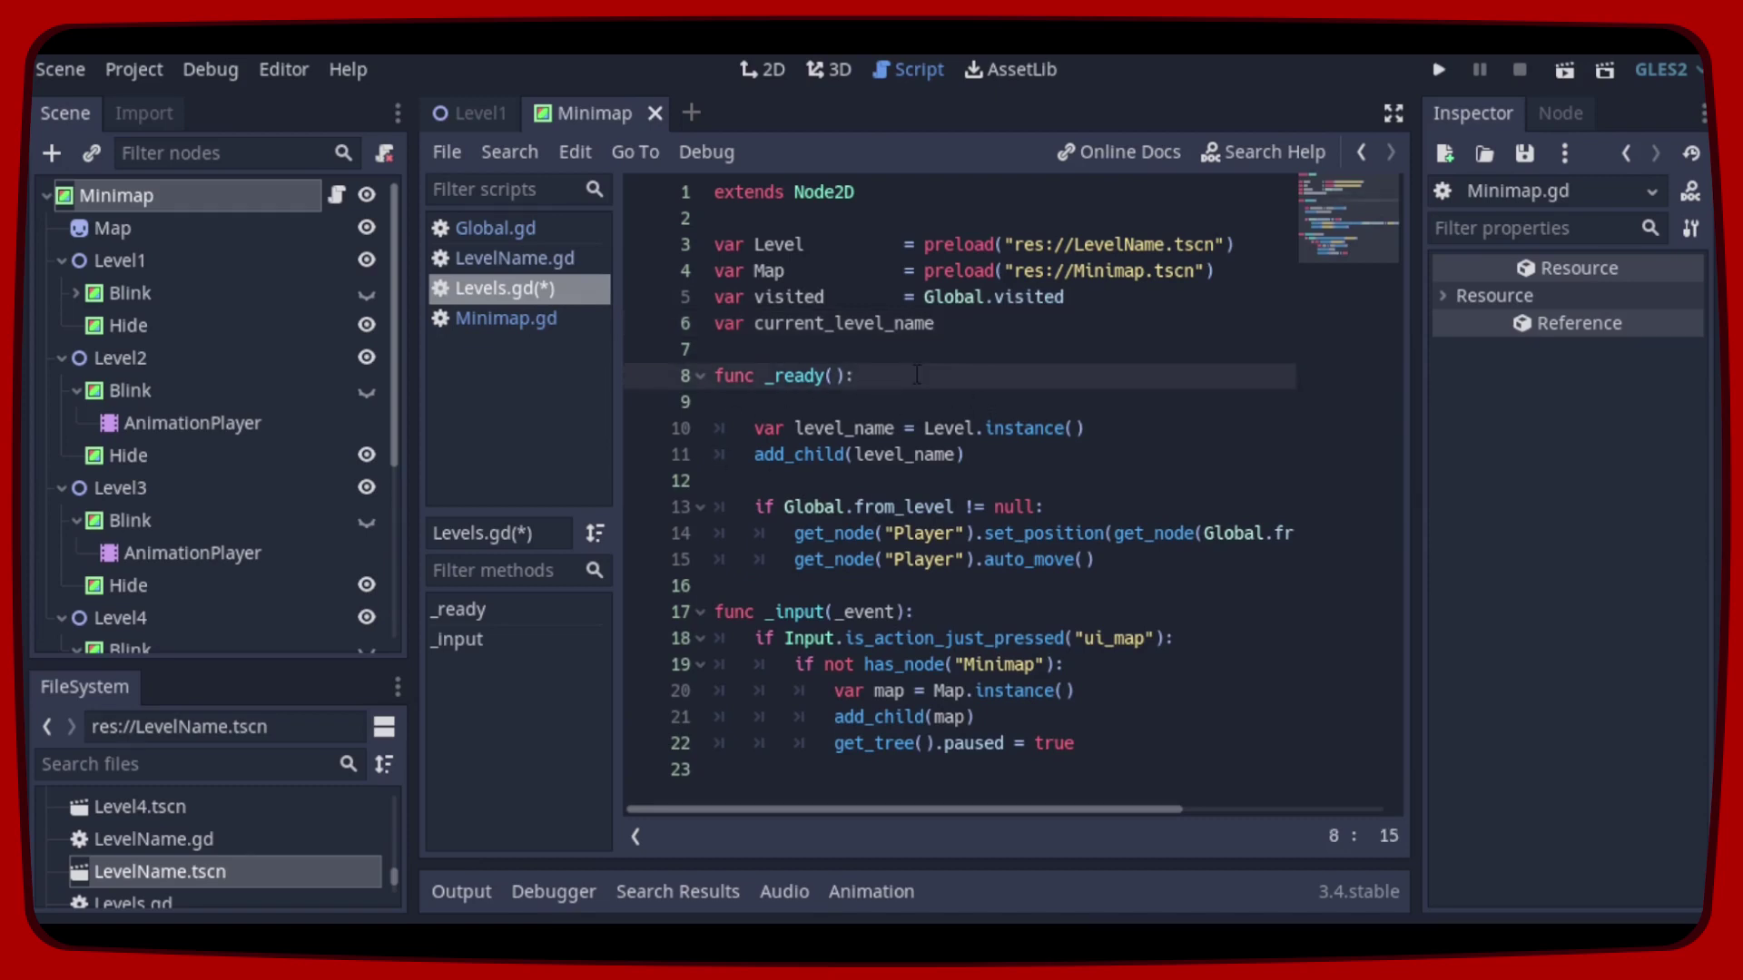
pyautogui.press('Return')
pyautogui.write('current_level_name = self.name \tif not current_level_name in visited: \t\tvisited.append(current_level_name) \t\tvar level_name = Level.instance() \t\tadd_child(level_name)')
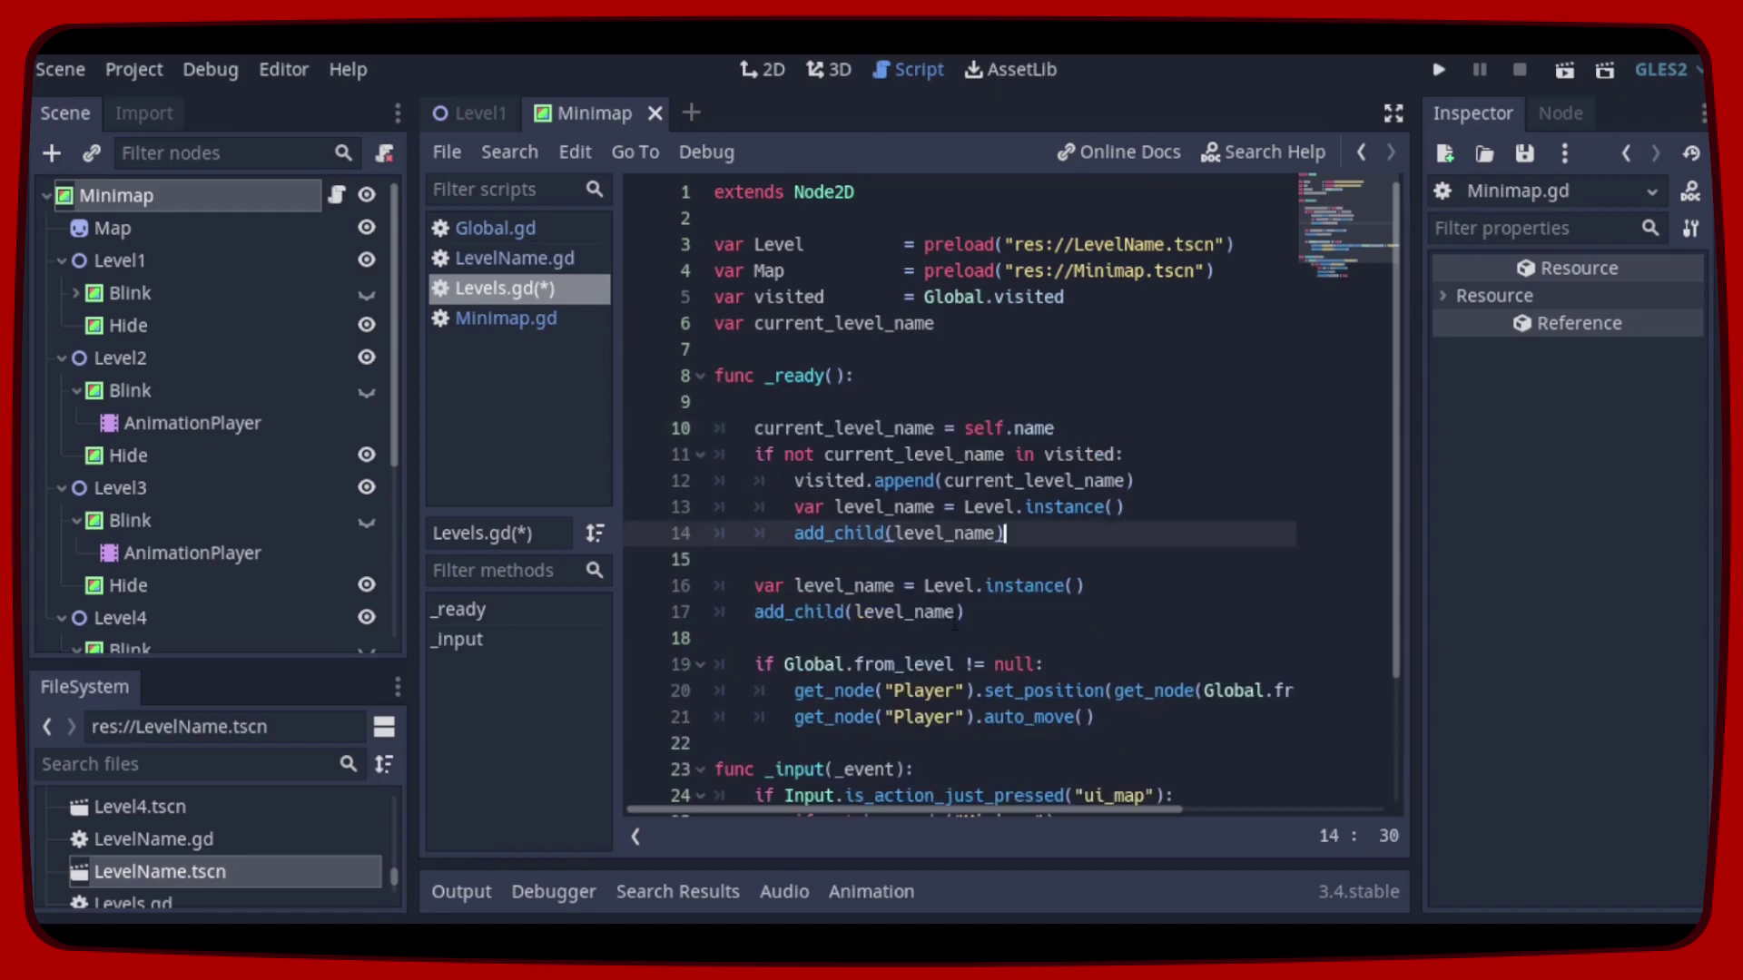
# Step: Delete the old unconditional instance and add_child lines and the leftover blank line
pyautogui.moveTo(966, 611); pyautogui.dragTo(711, 568)
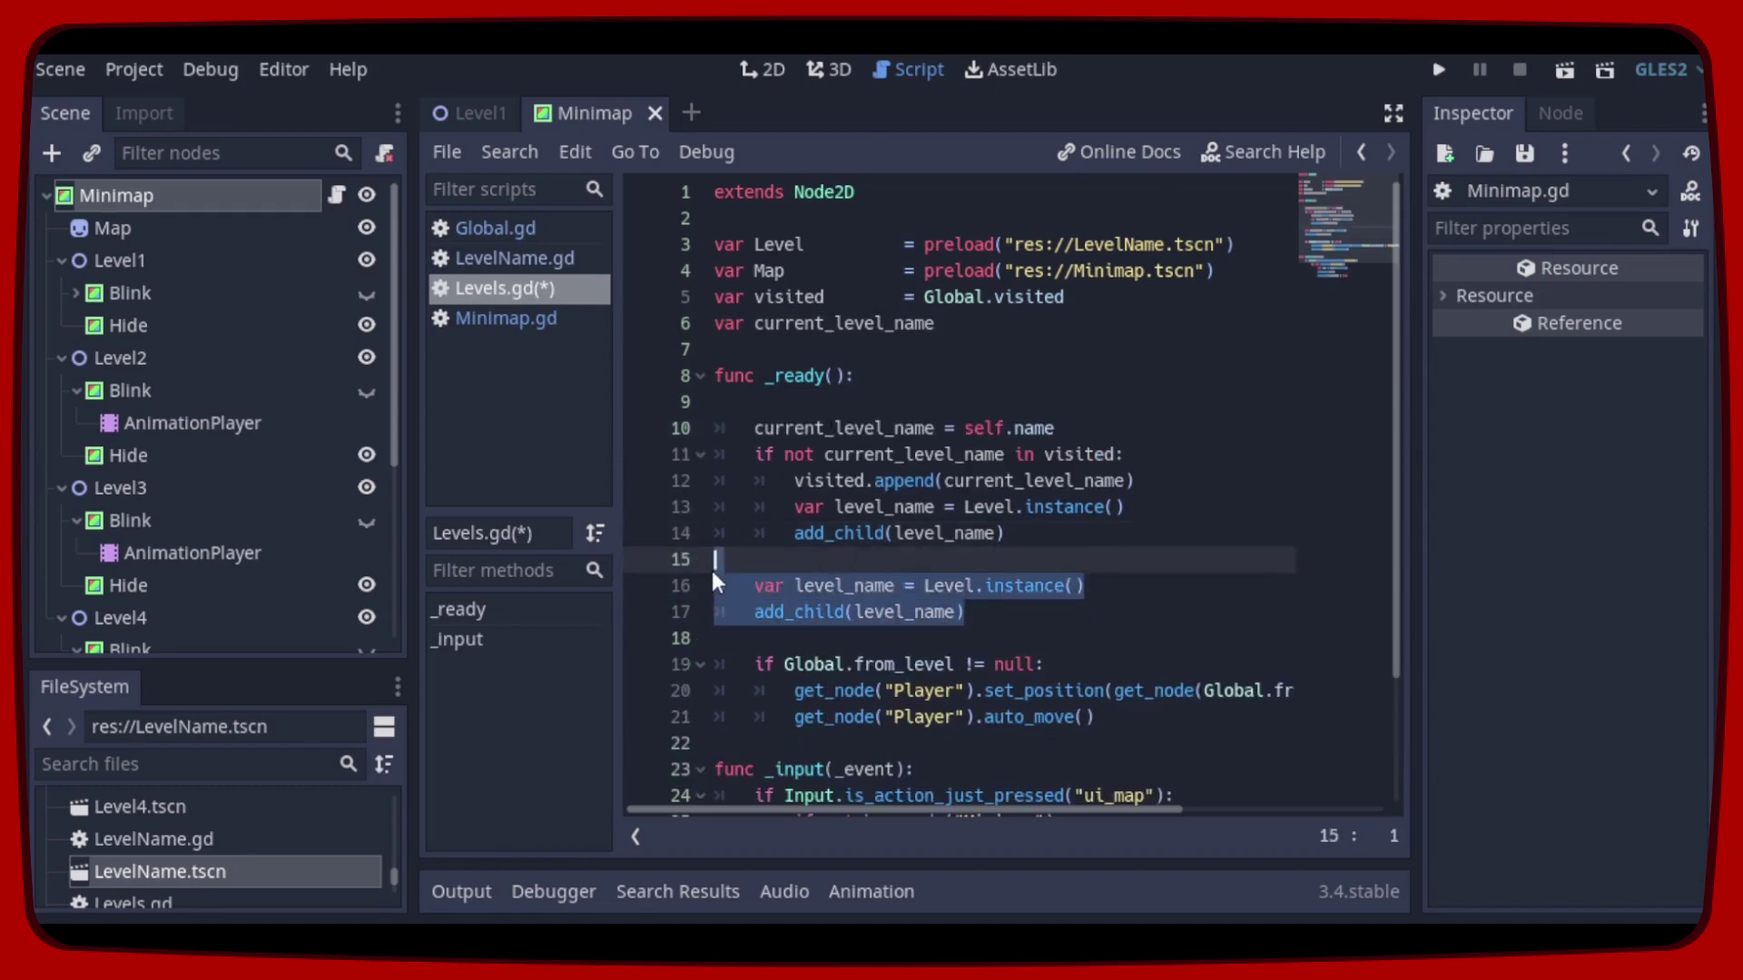
pyautogui.press('Delete')
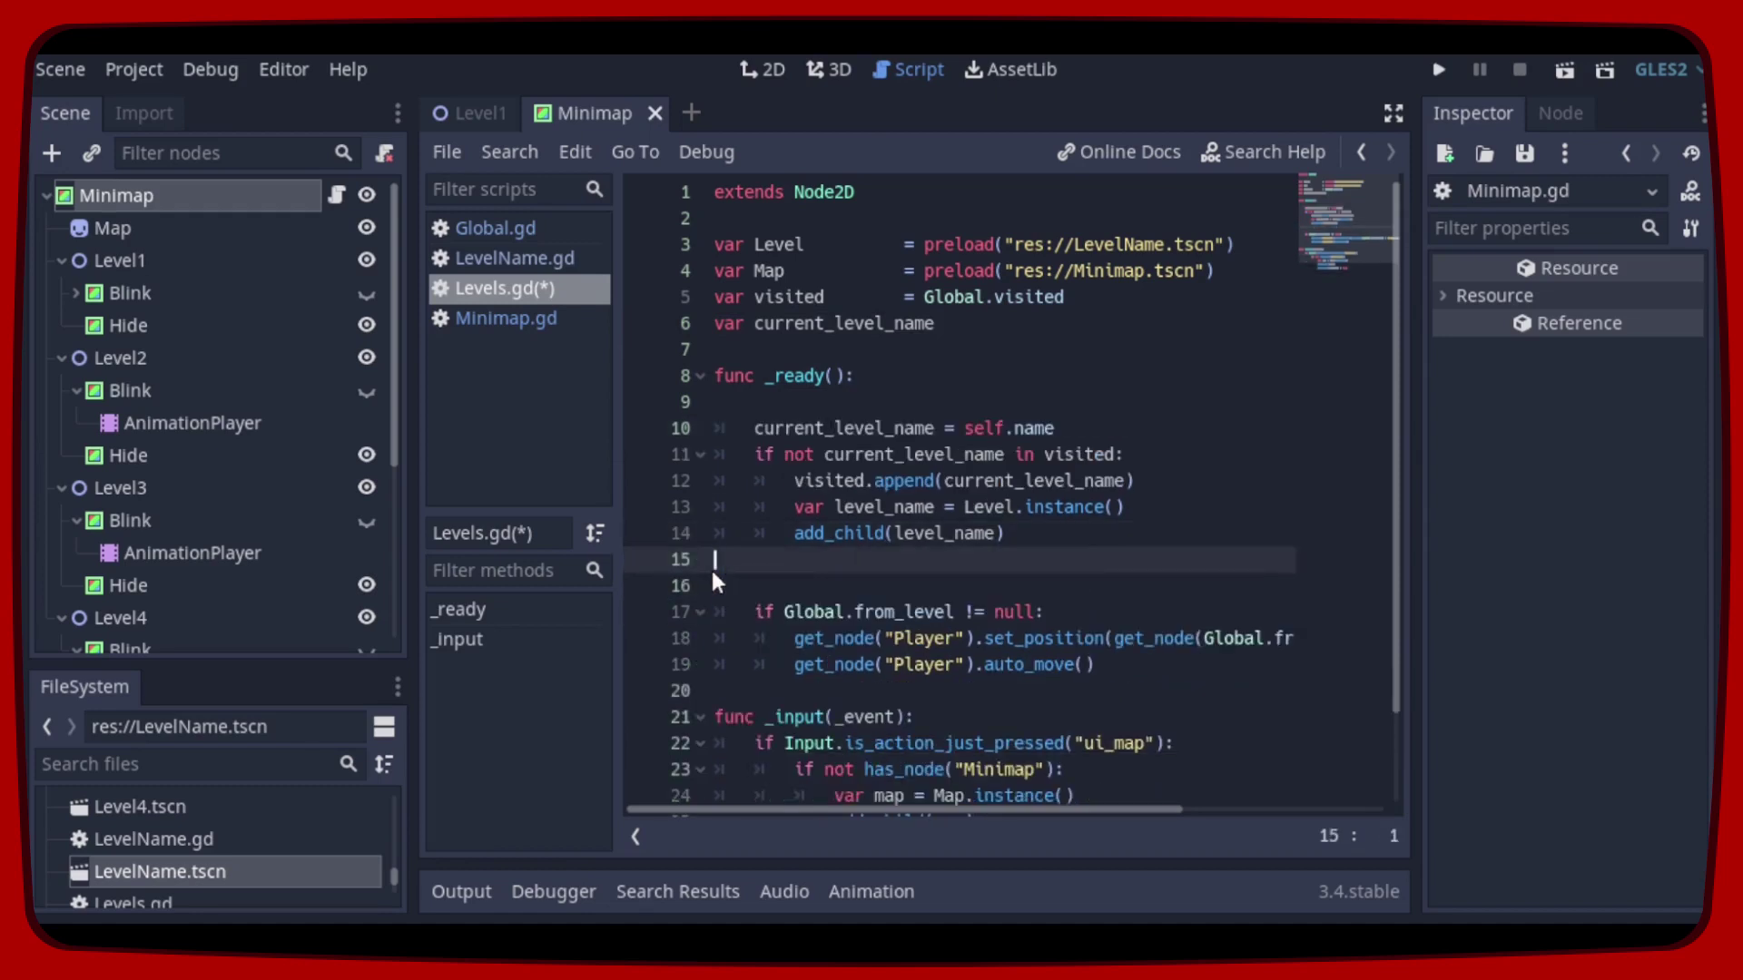
pyautogui.press('Delete')
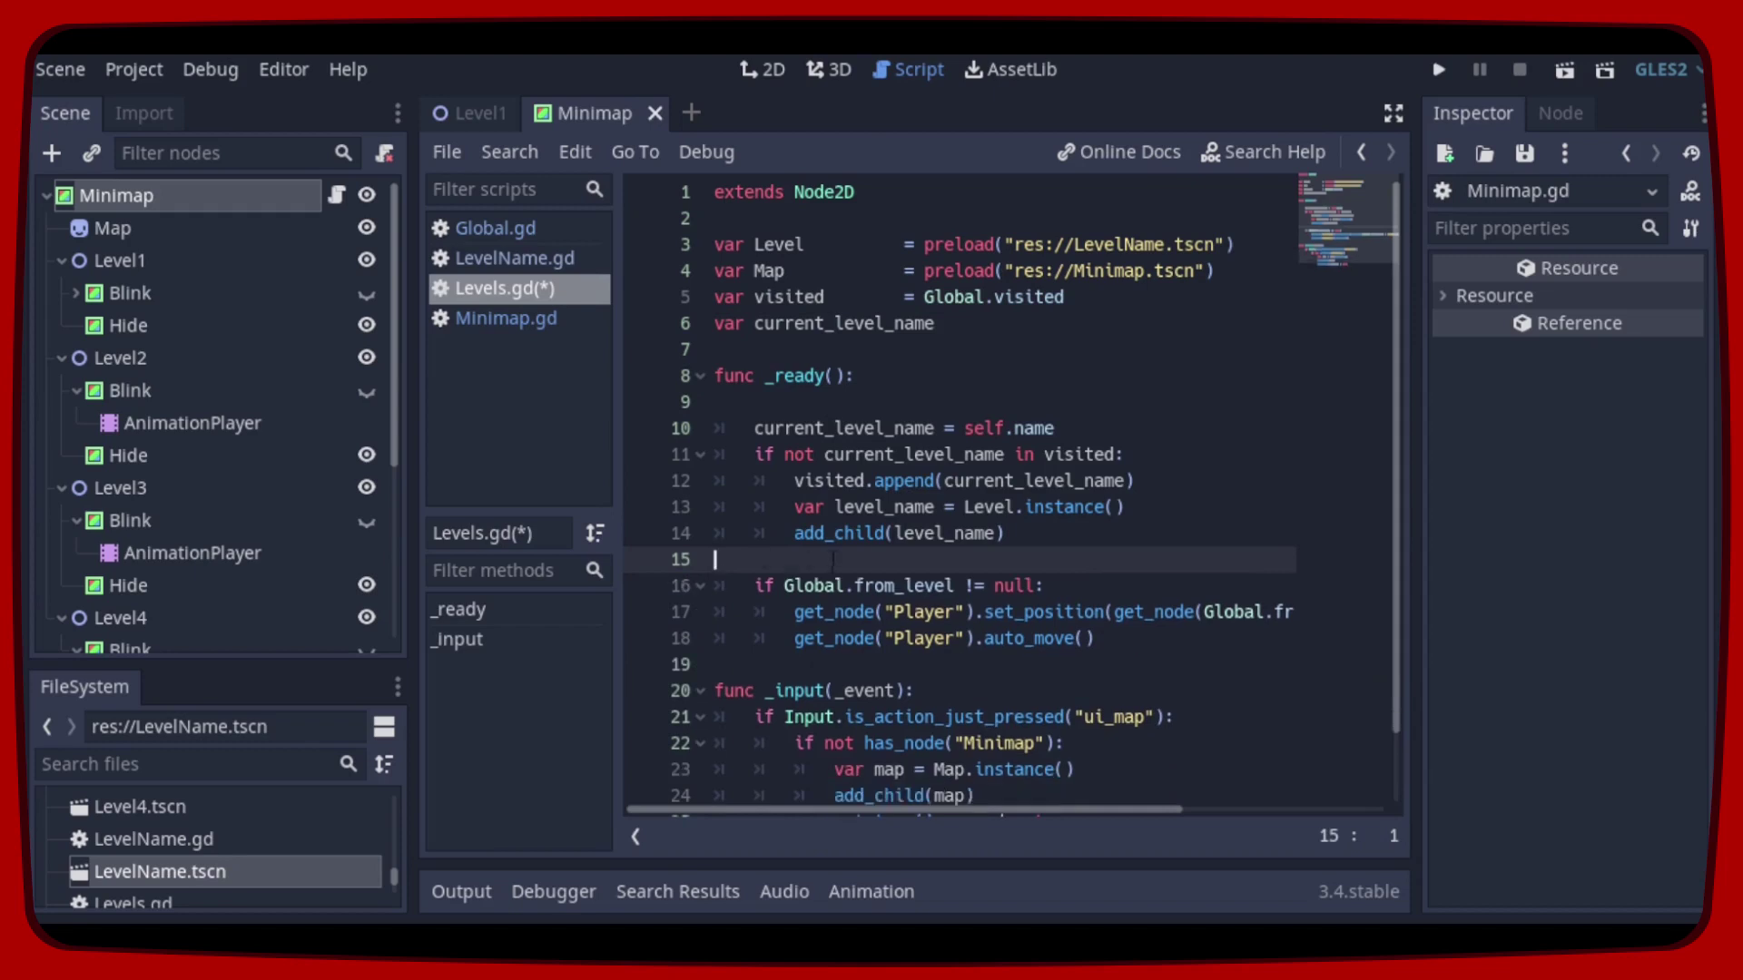
pyautogui.click(1138, 429)
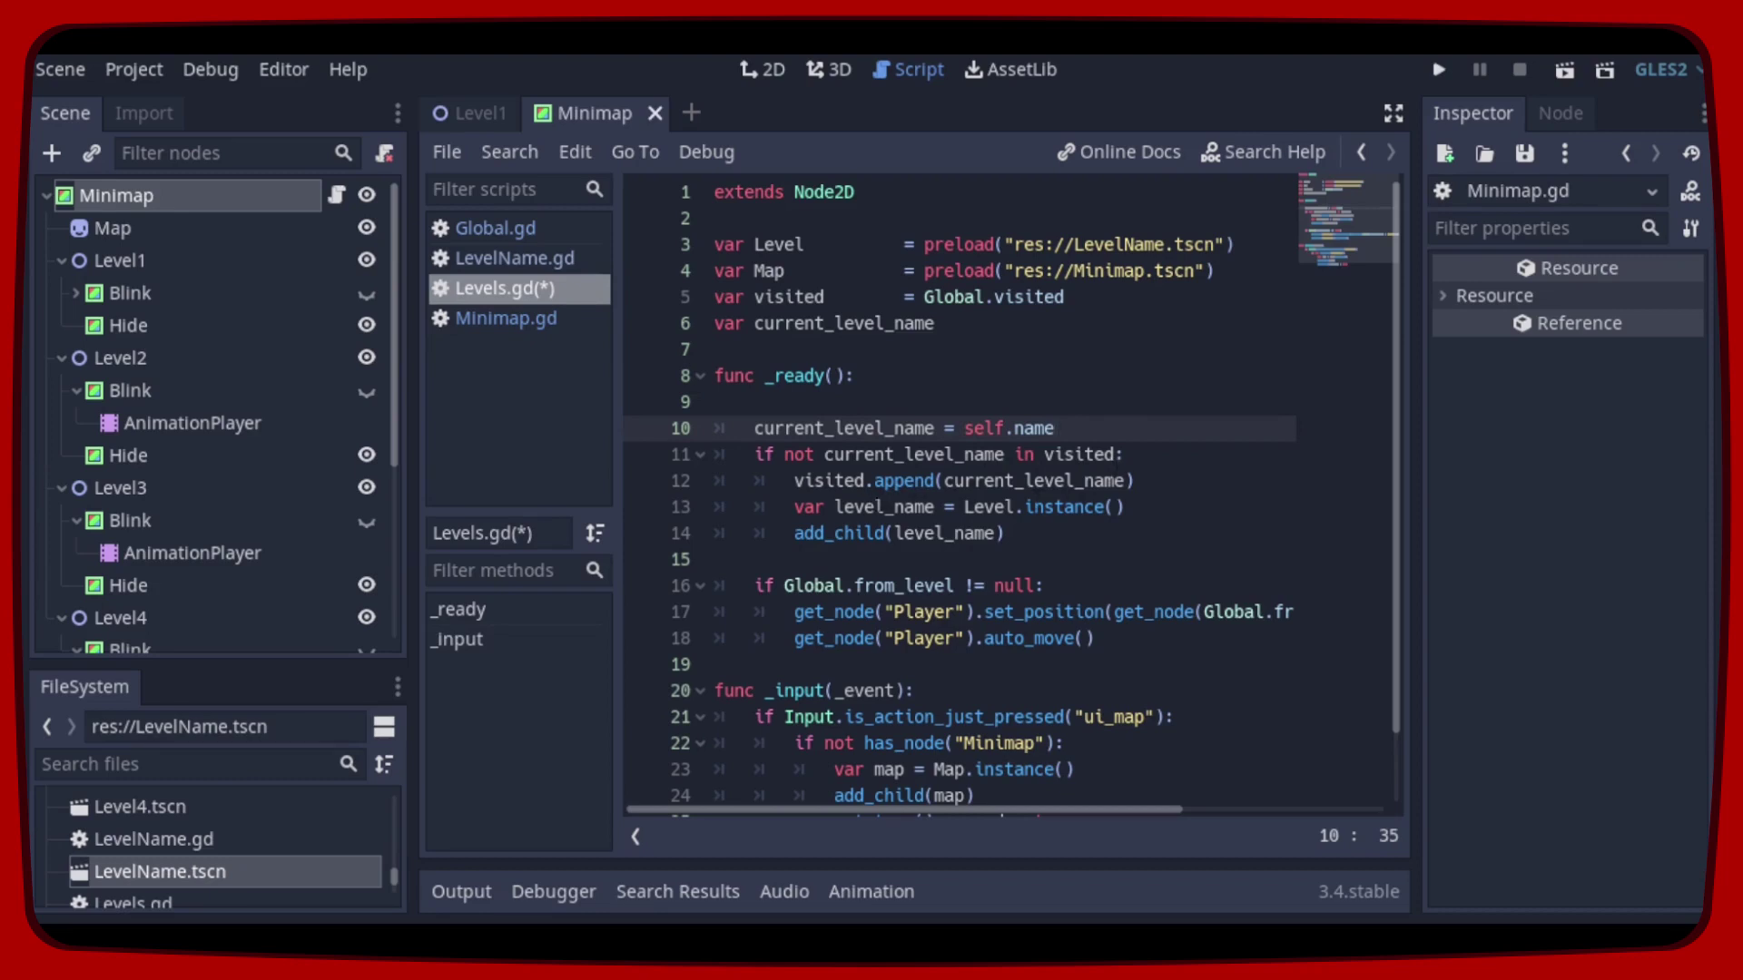
pyautogui.click(1159, 454)
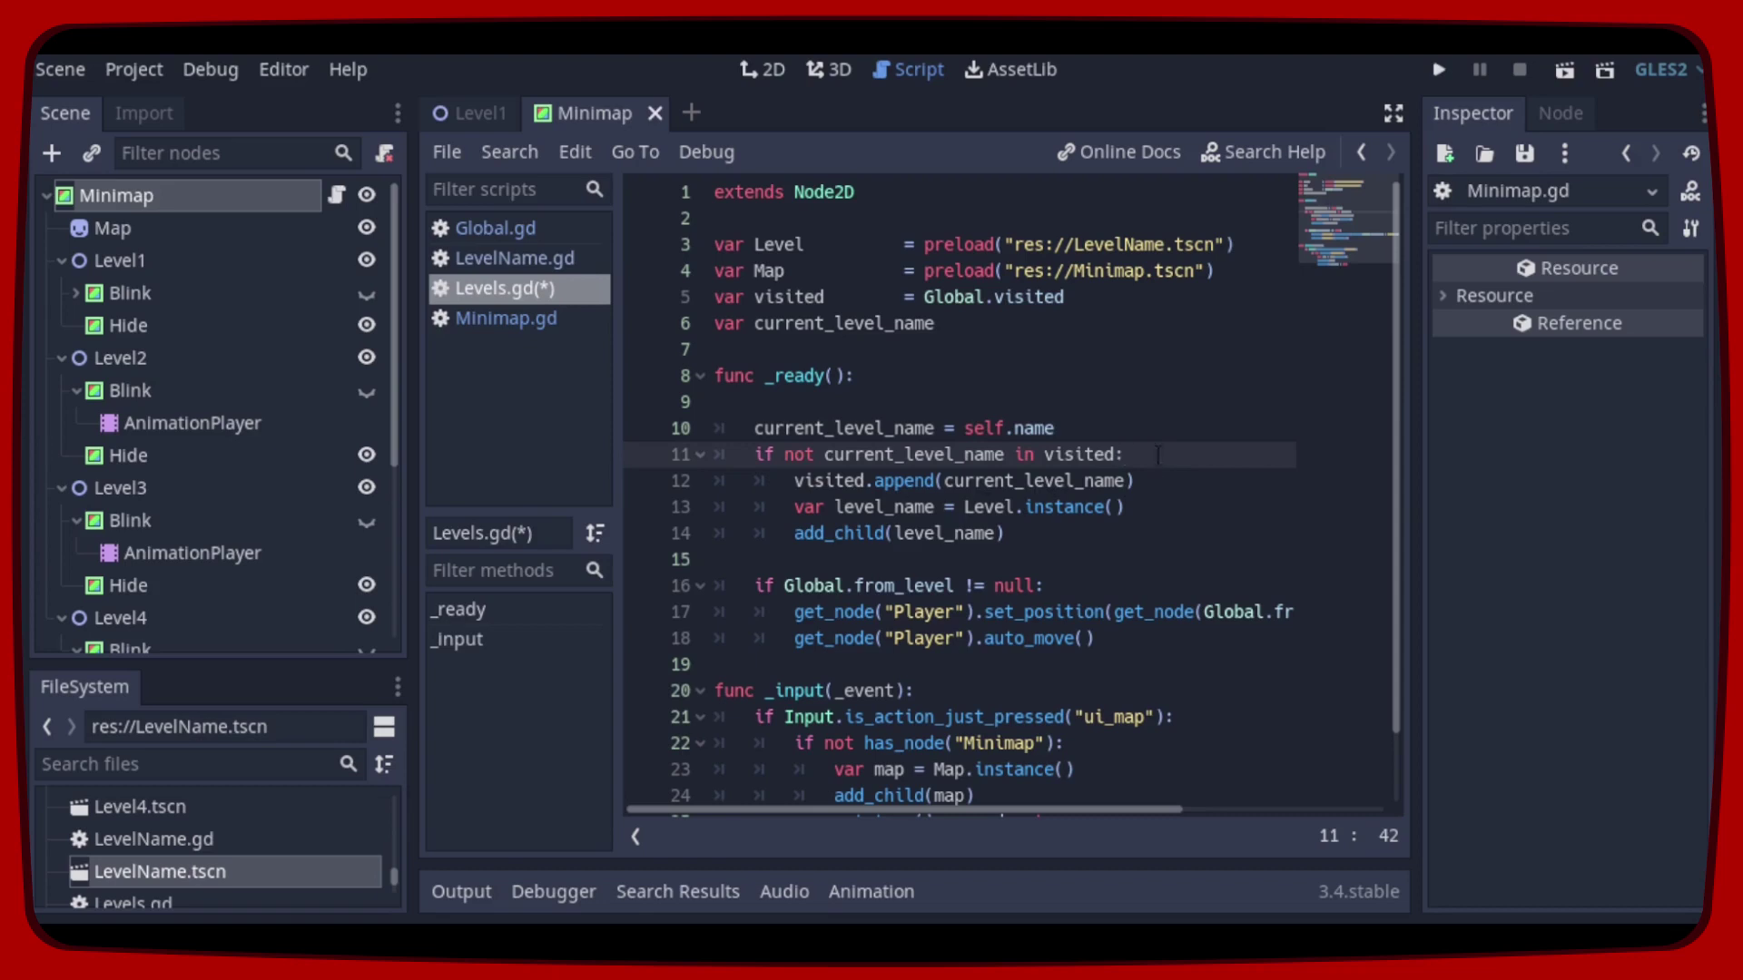
pyautogui.click(1158, 486)
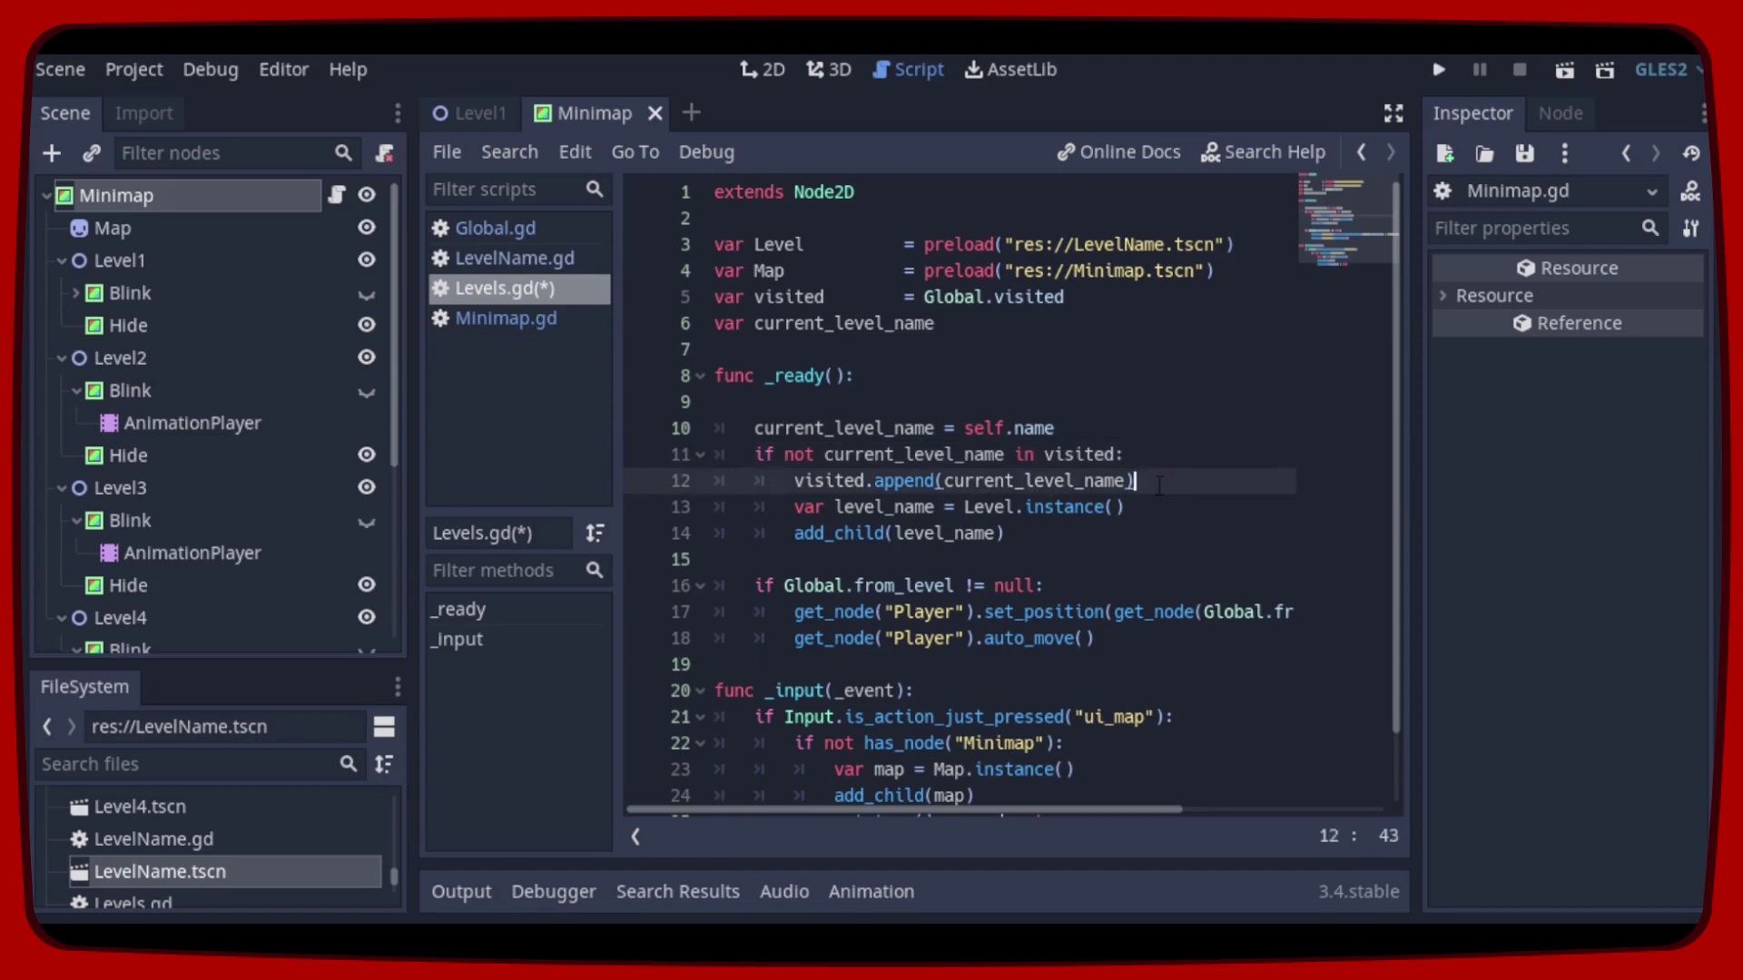
pyautogui.press('Up')
pyautogui.press('Down')
pyautogui.press('Up')
pyautogui.press('Down')
pyautogui.press('Up')
pyautogui.press('Down')
pyautogui.press('Up')
pyautogui.press('Down')
pyautogui.press('Up')
pyautogui.press('Down')
pyautogui.press('Down')
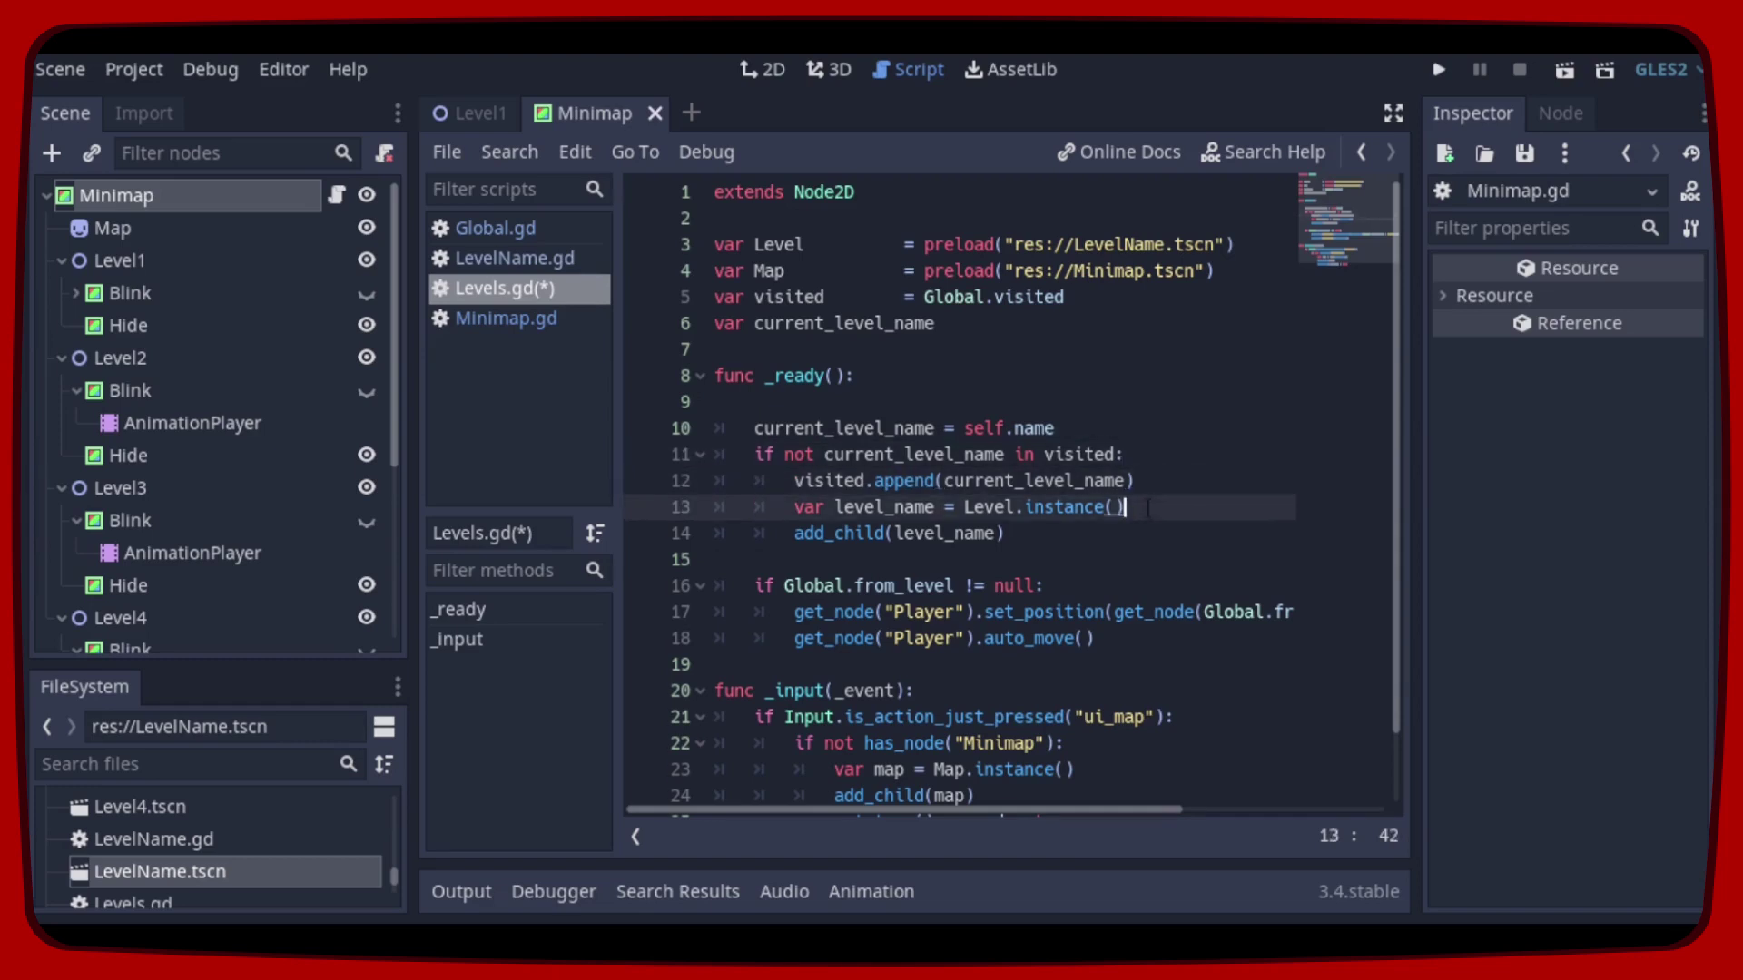
pyautogui.press('Down')
pyautogui.press('Up')
pyautogui.press('Down')
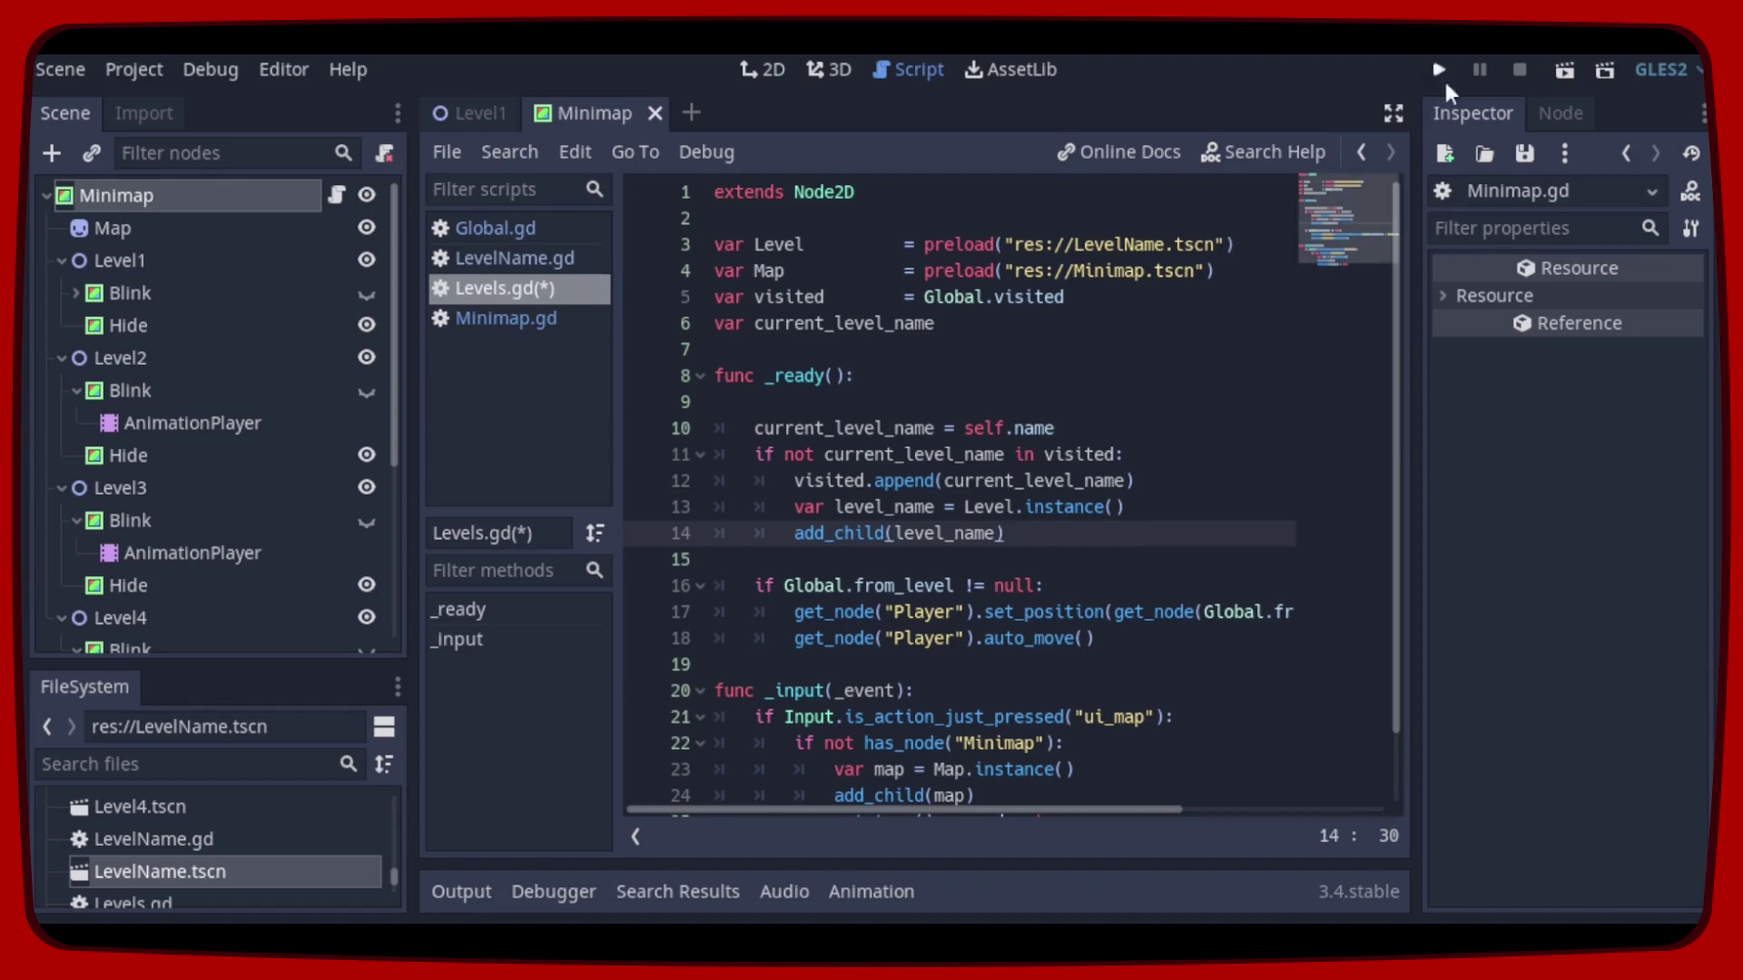
# Step: Run the game and walk from Level 1 through Central up to Level 2
pyautogui.click(1440, 68)
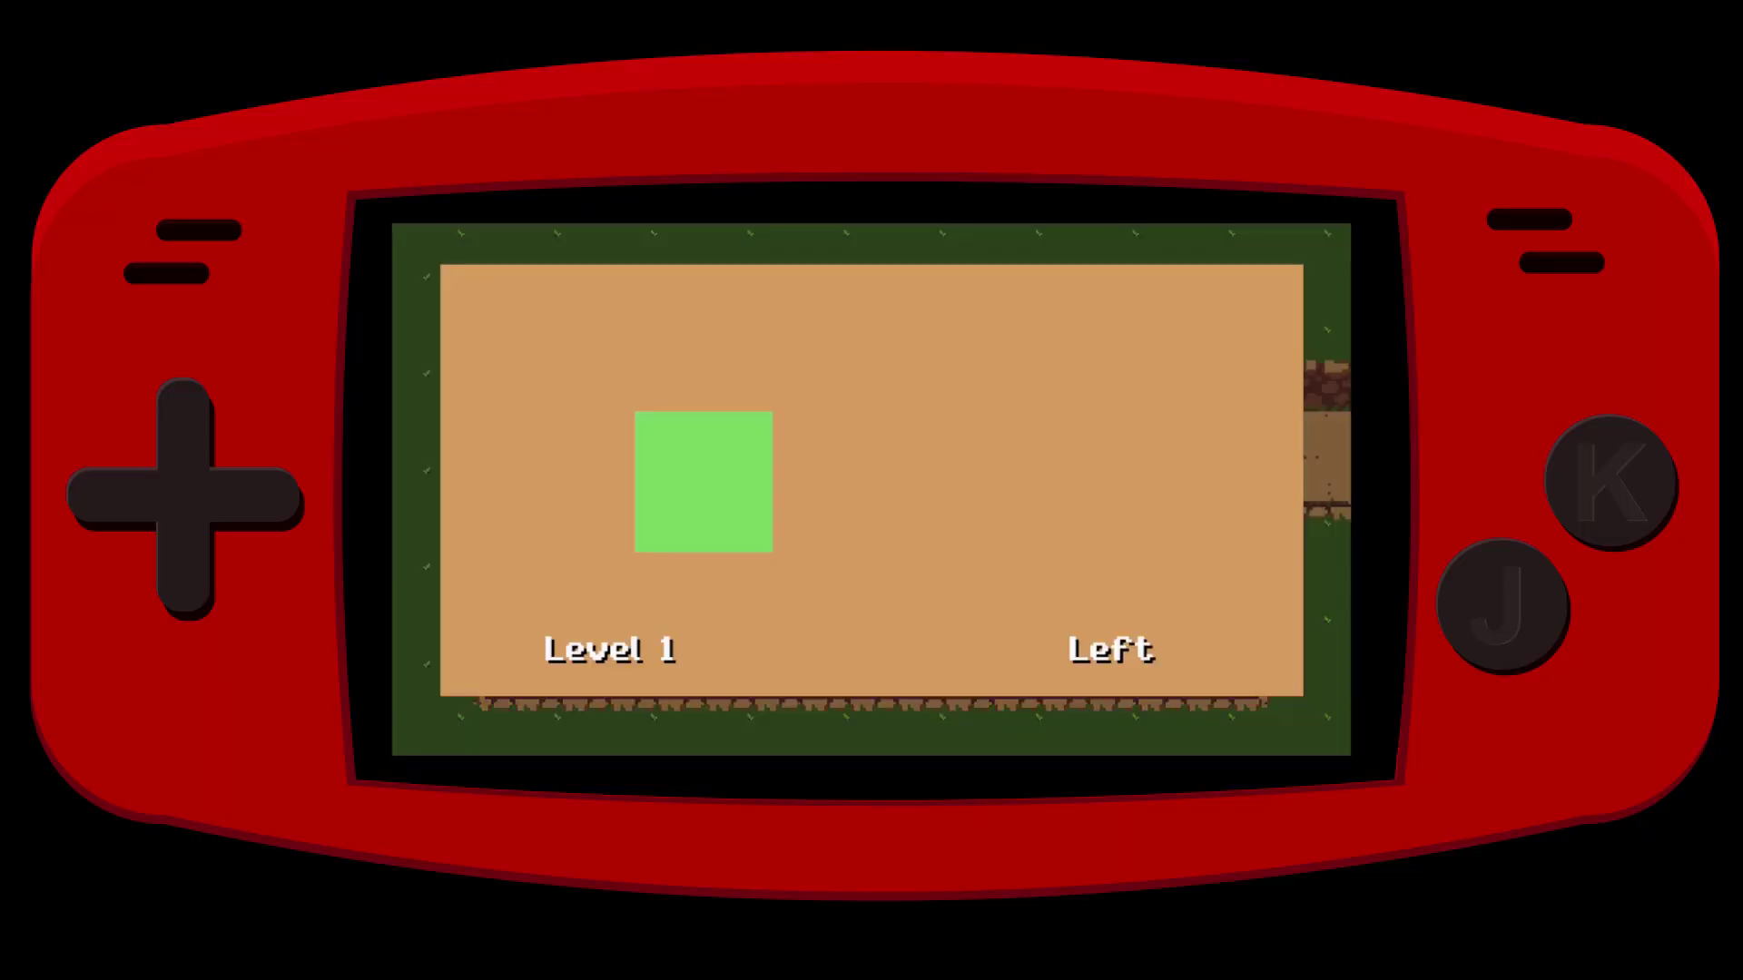
pyautogui.press('Right')
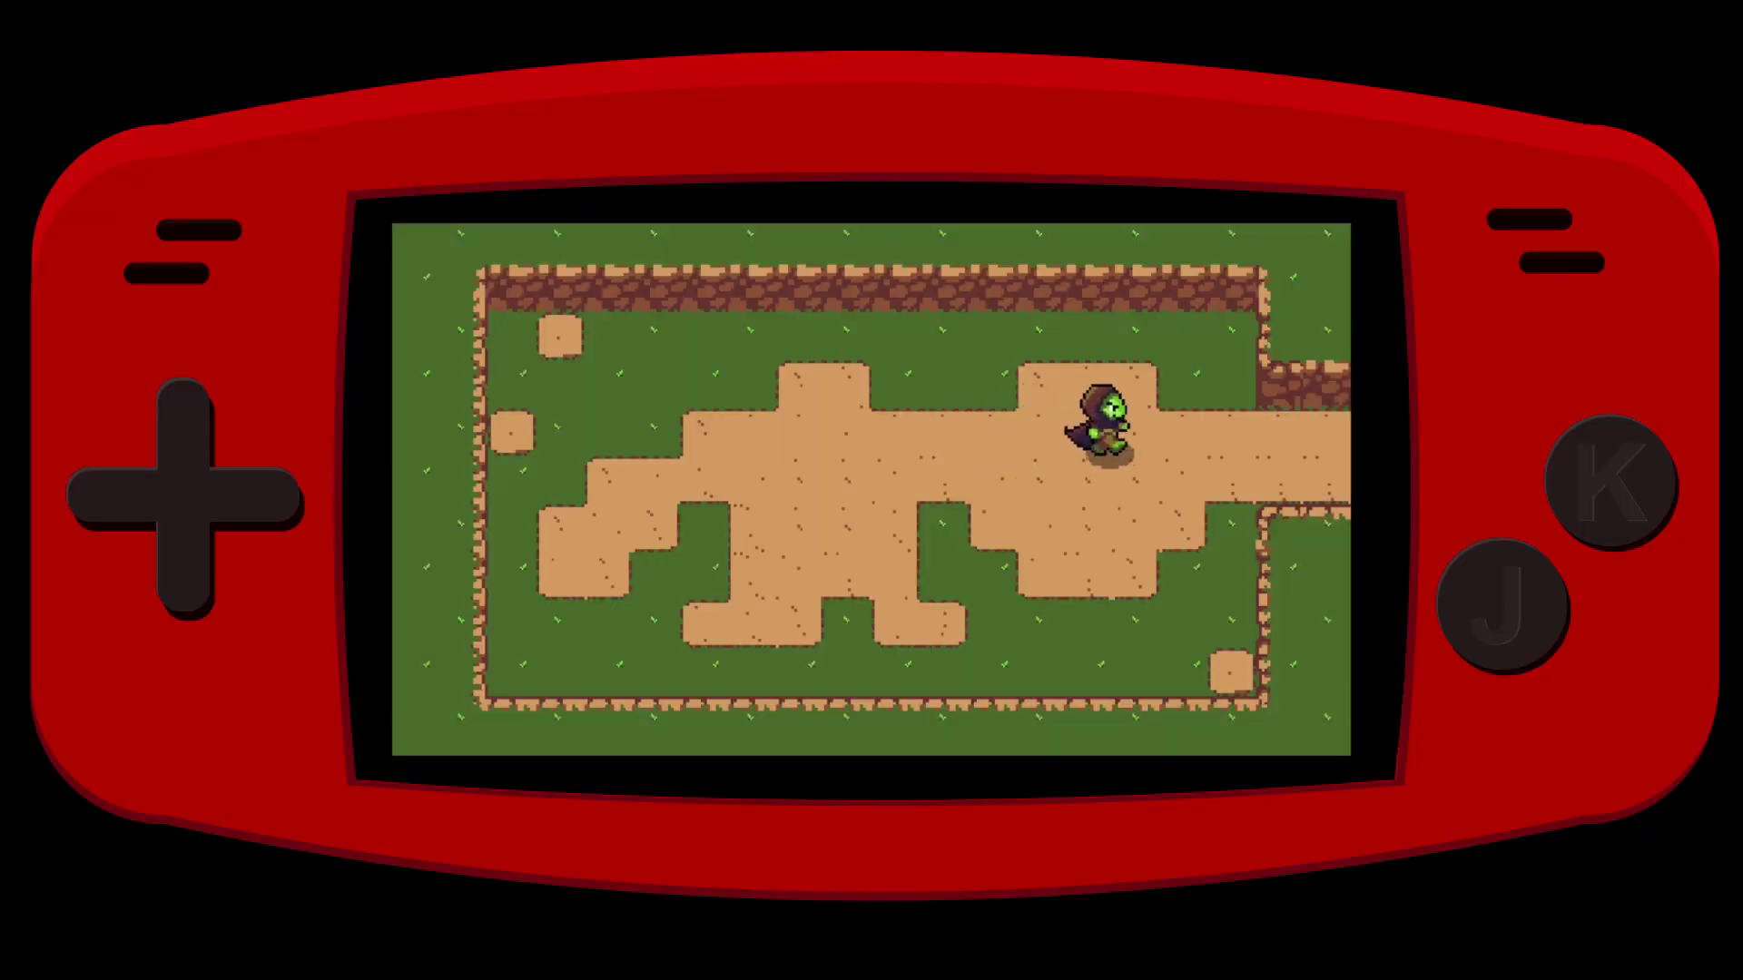
pyautogui.press('Right')
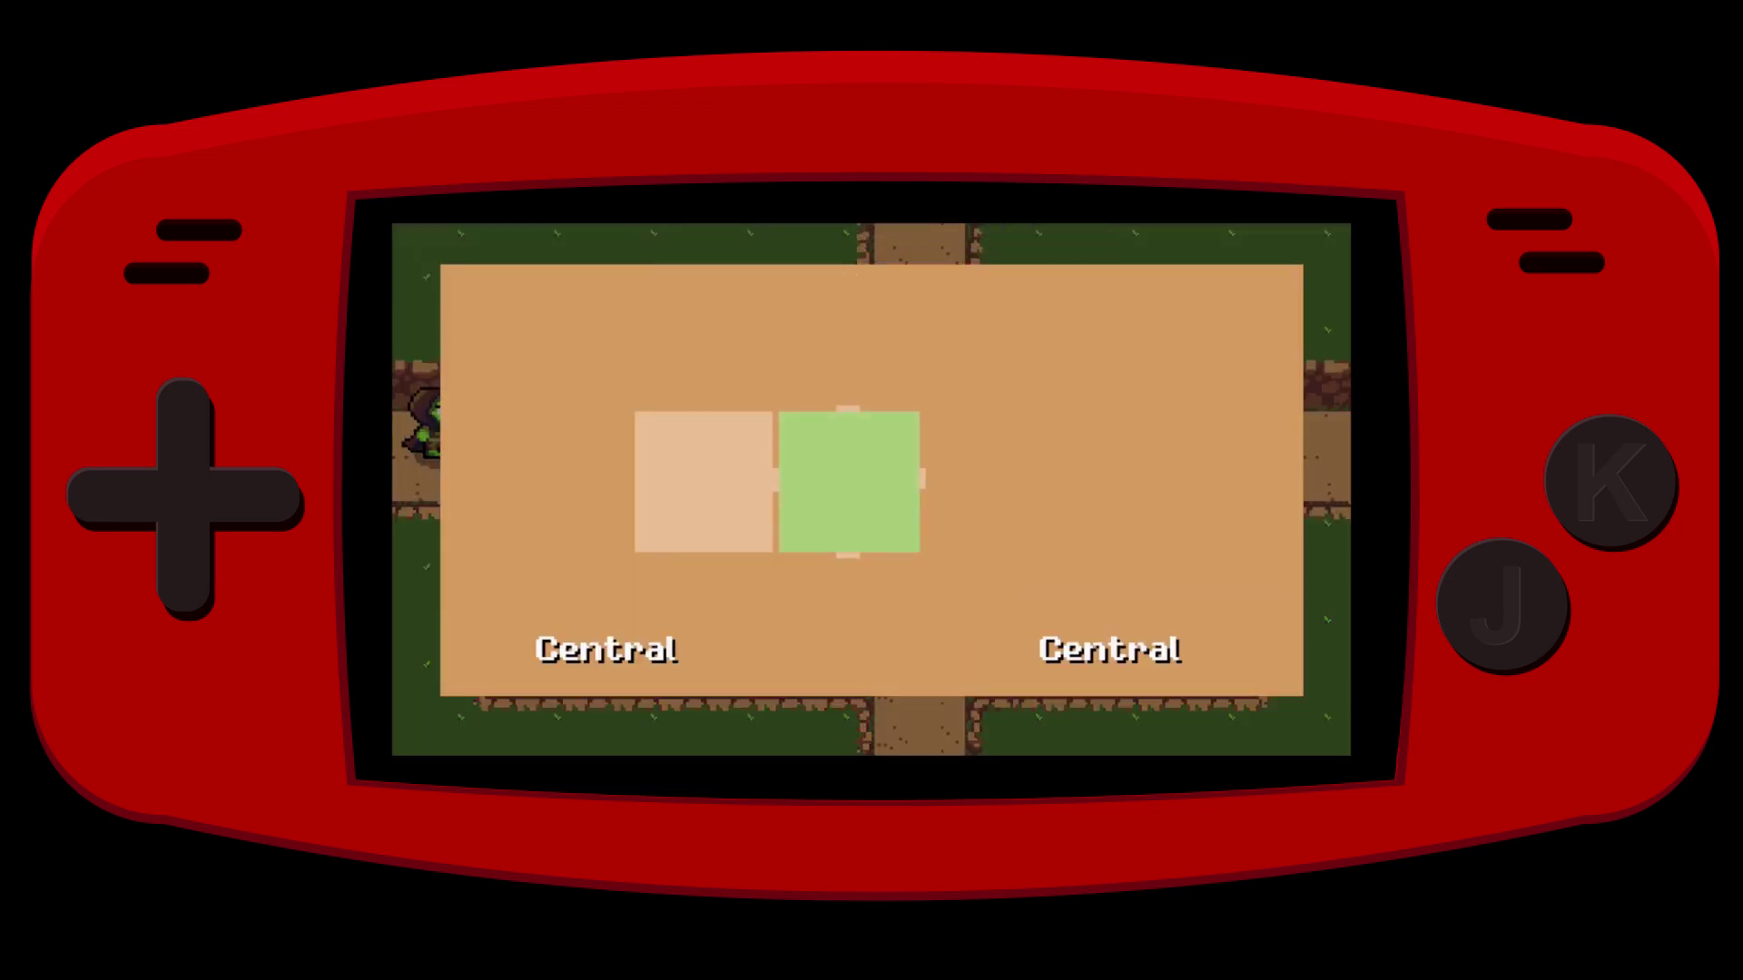
pyautogui.press('Right')
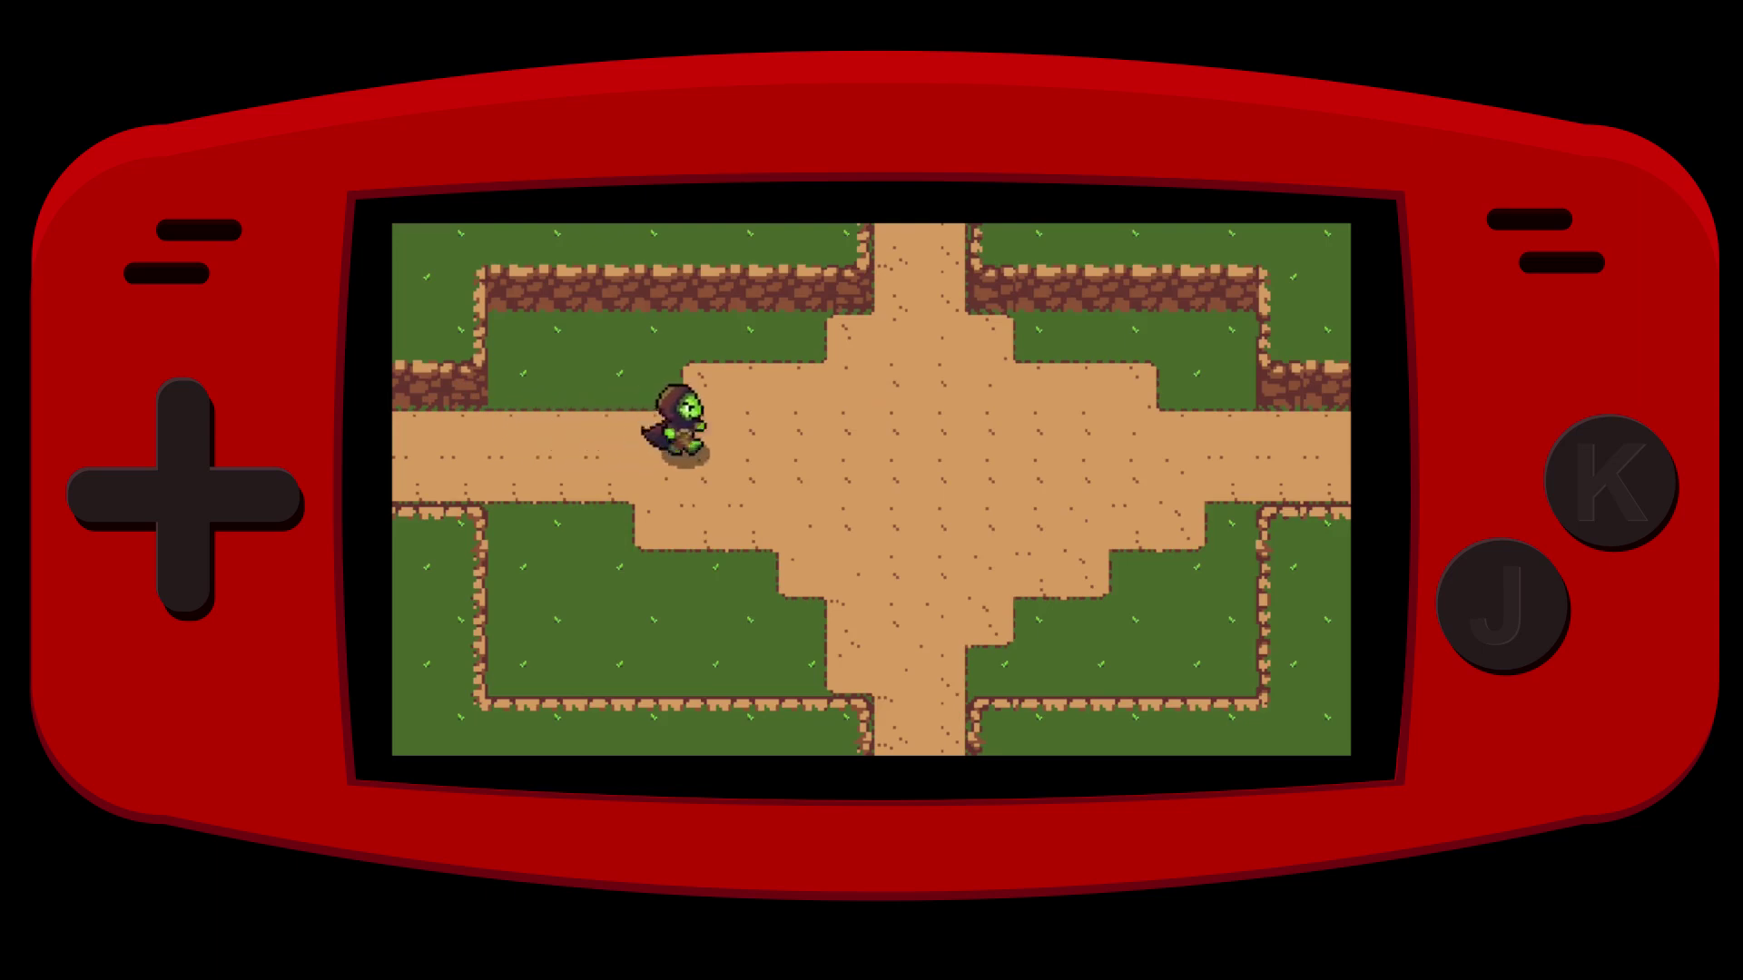
pyautogui.press('Right')
pyautogui.press('Up')
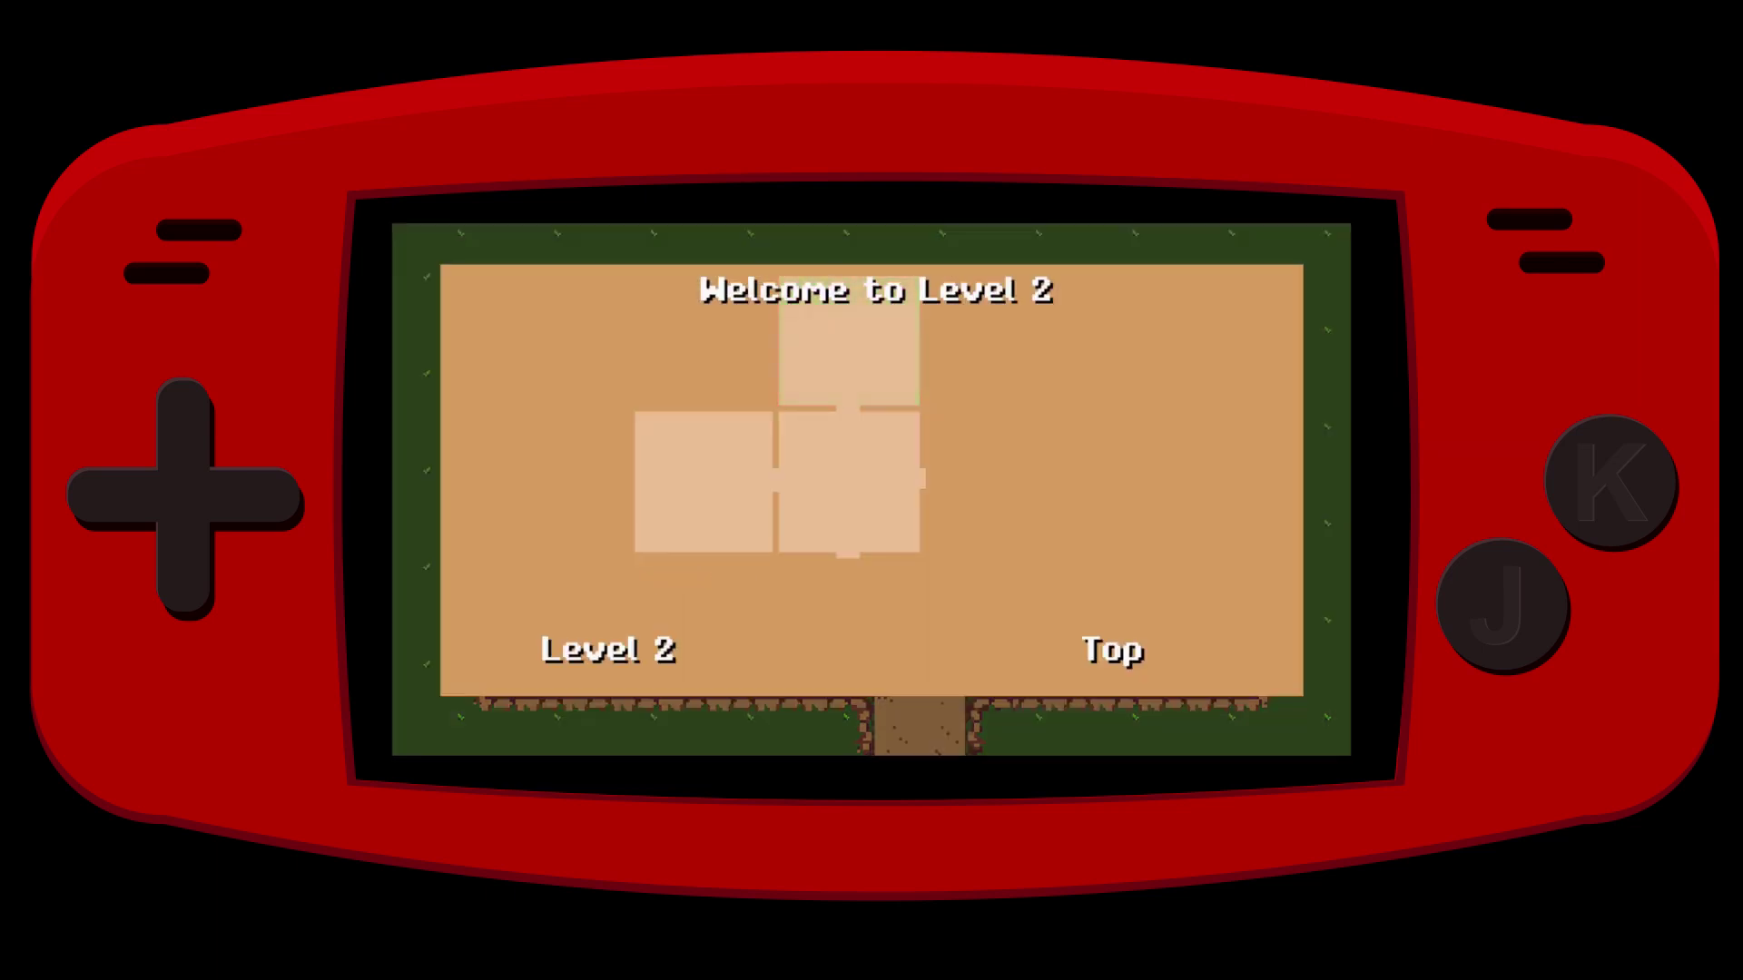
# Step: Walk back through Central to Level 3, then south into Level 4
pyautogui.press('Down')
pyautogui.press('Down')
pyautogui.press('Right')
pyautogui.press('Right')
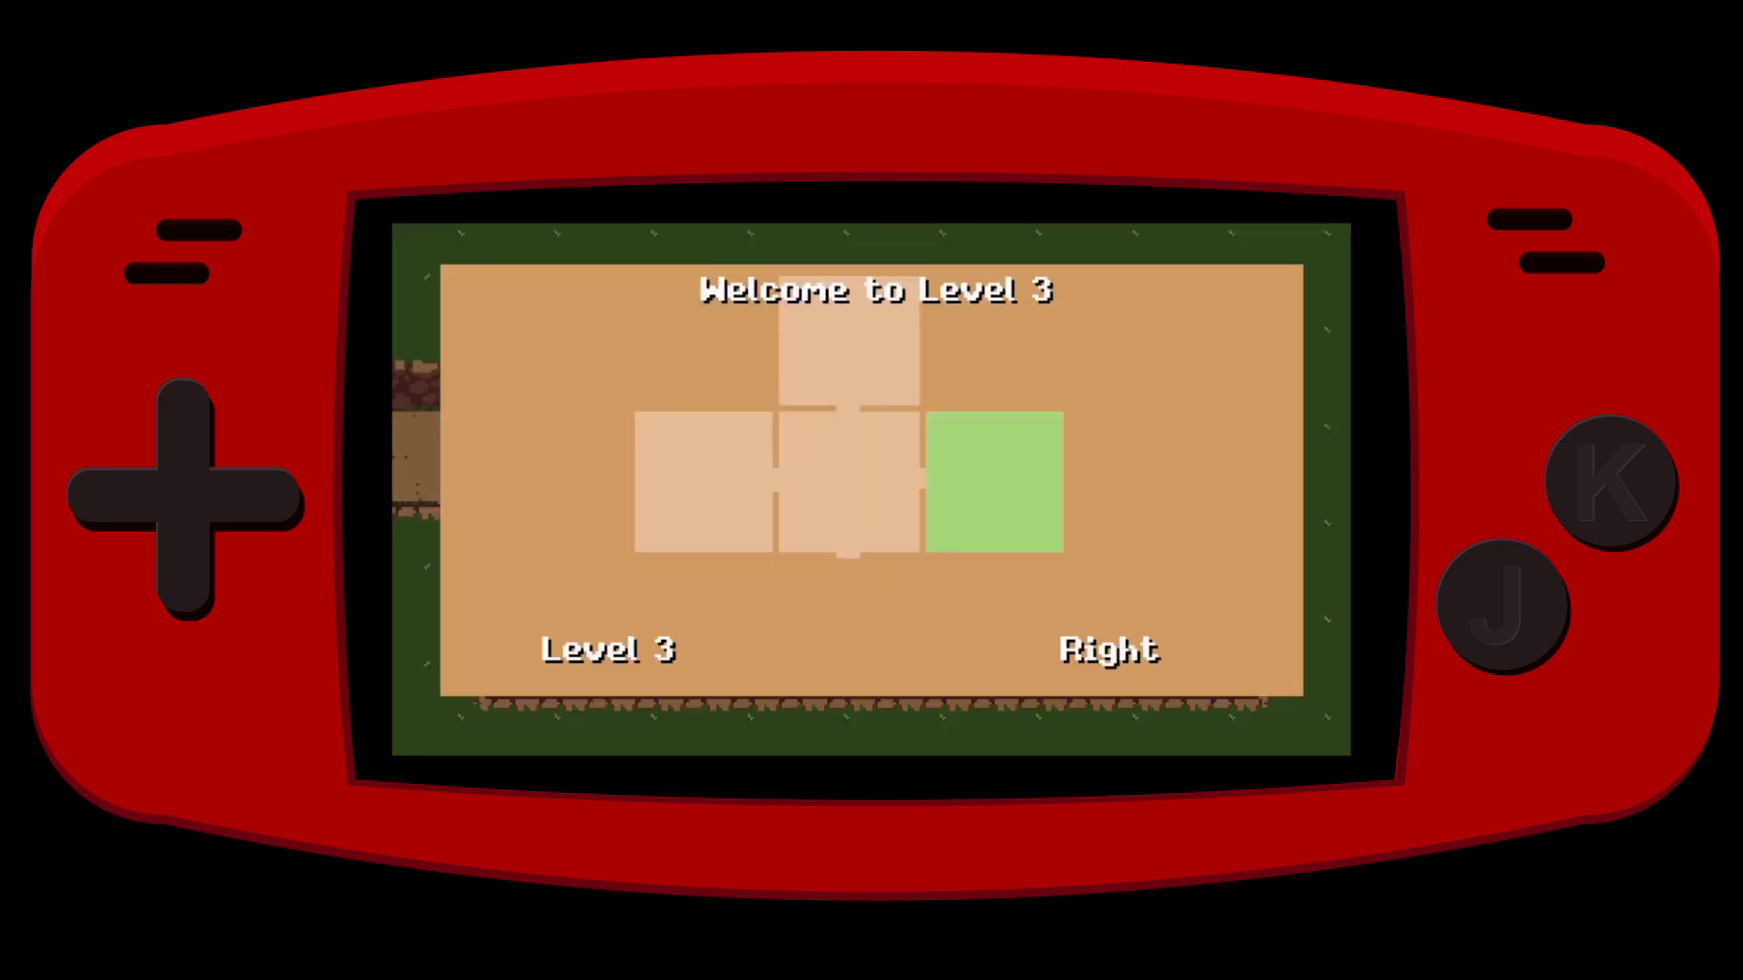
pyautogui.press('Left')
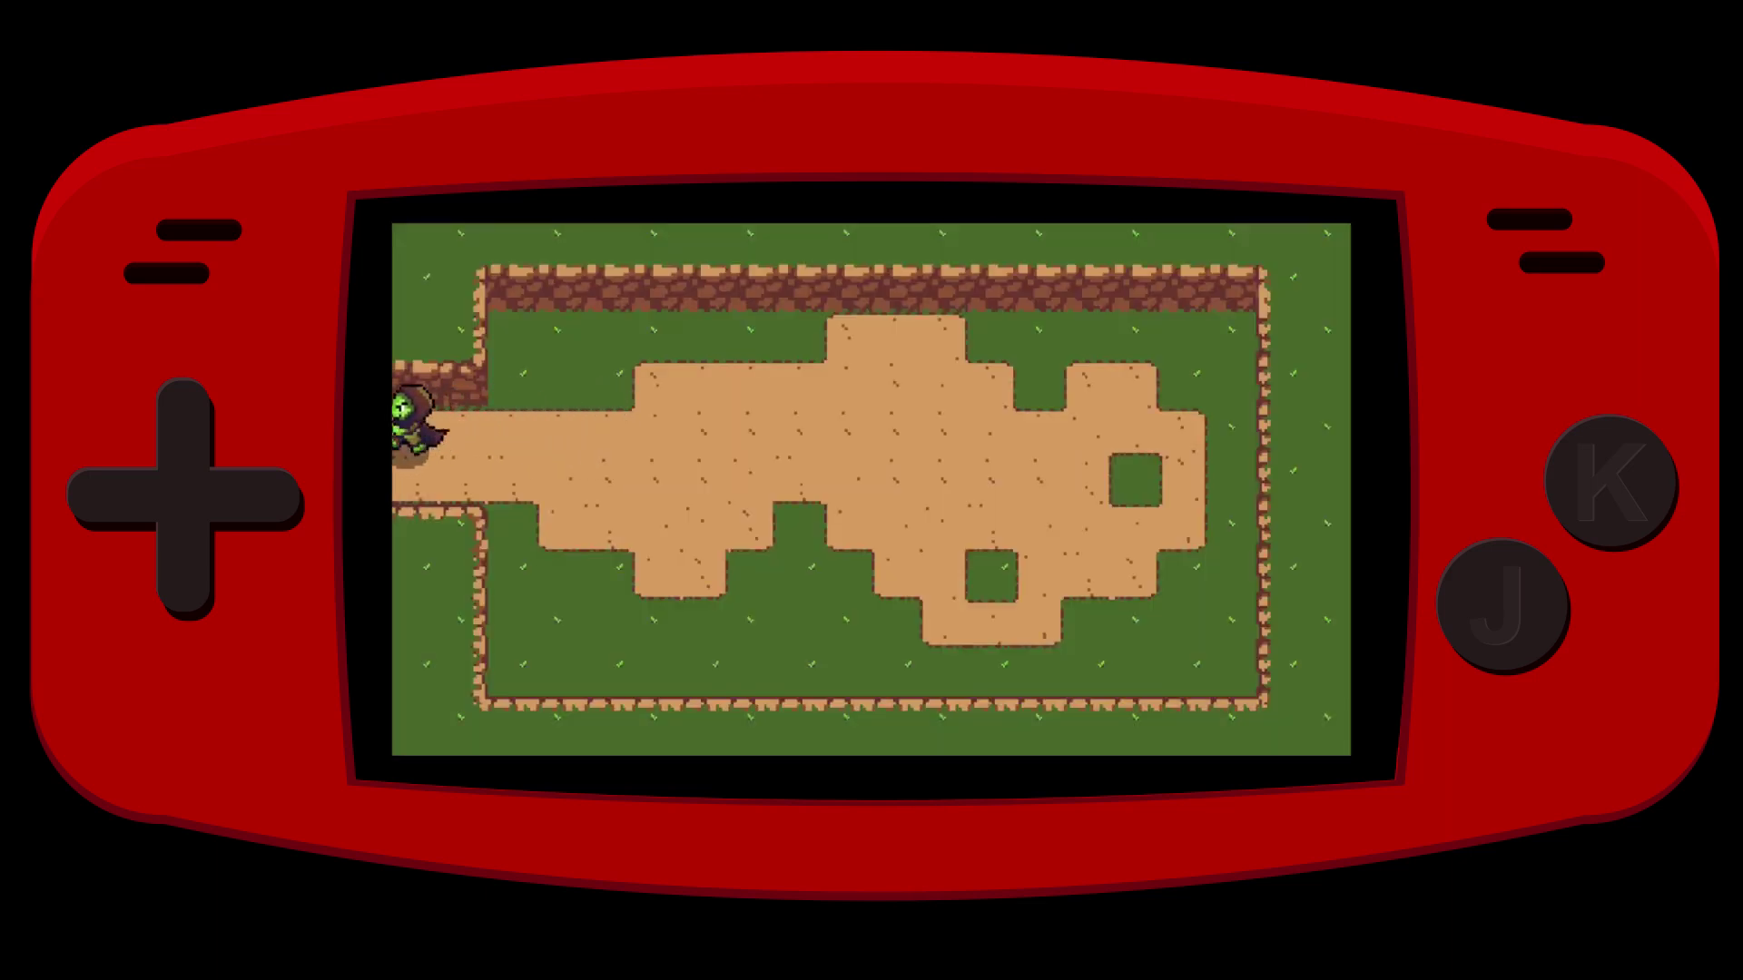
pyautogui.press('Left')
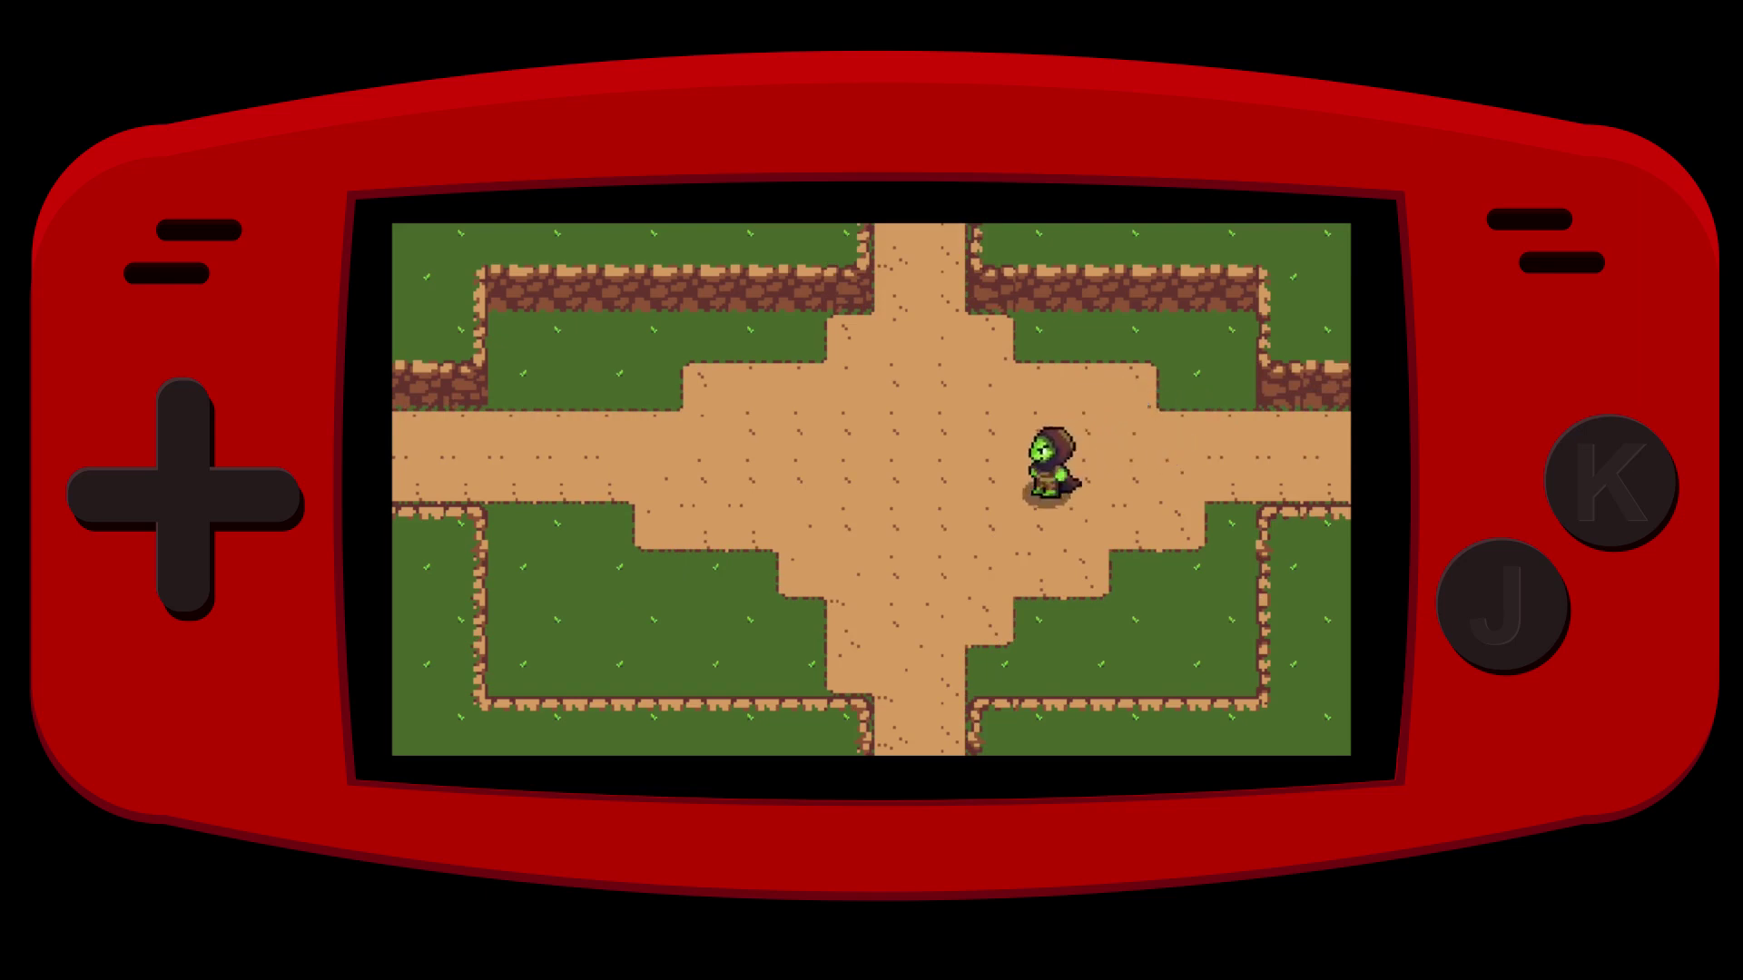
pyautogui.press('Down')
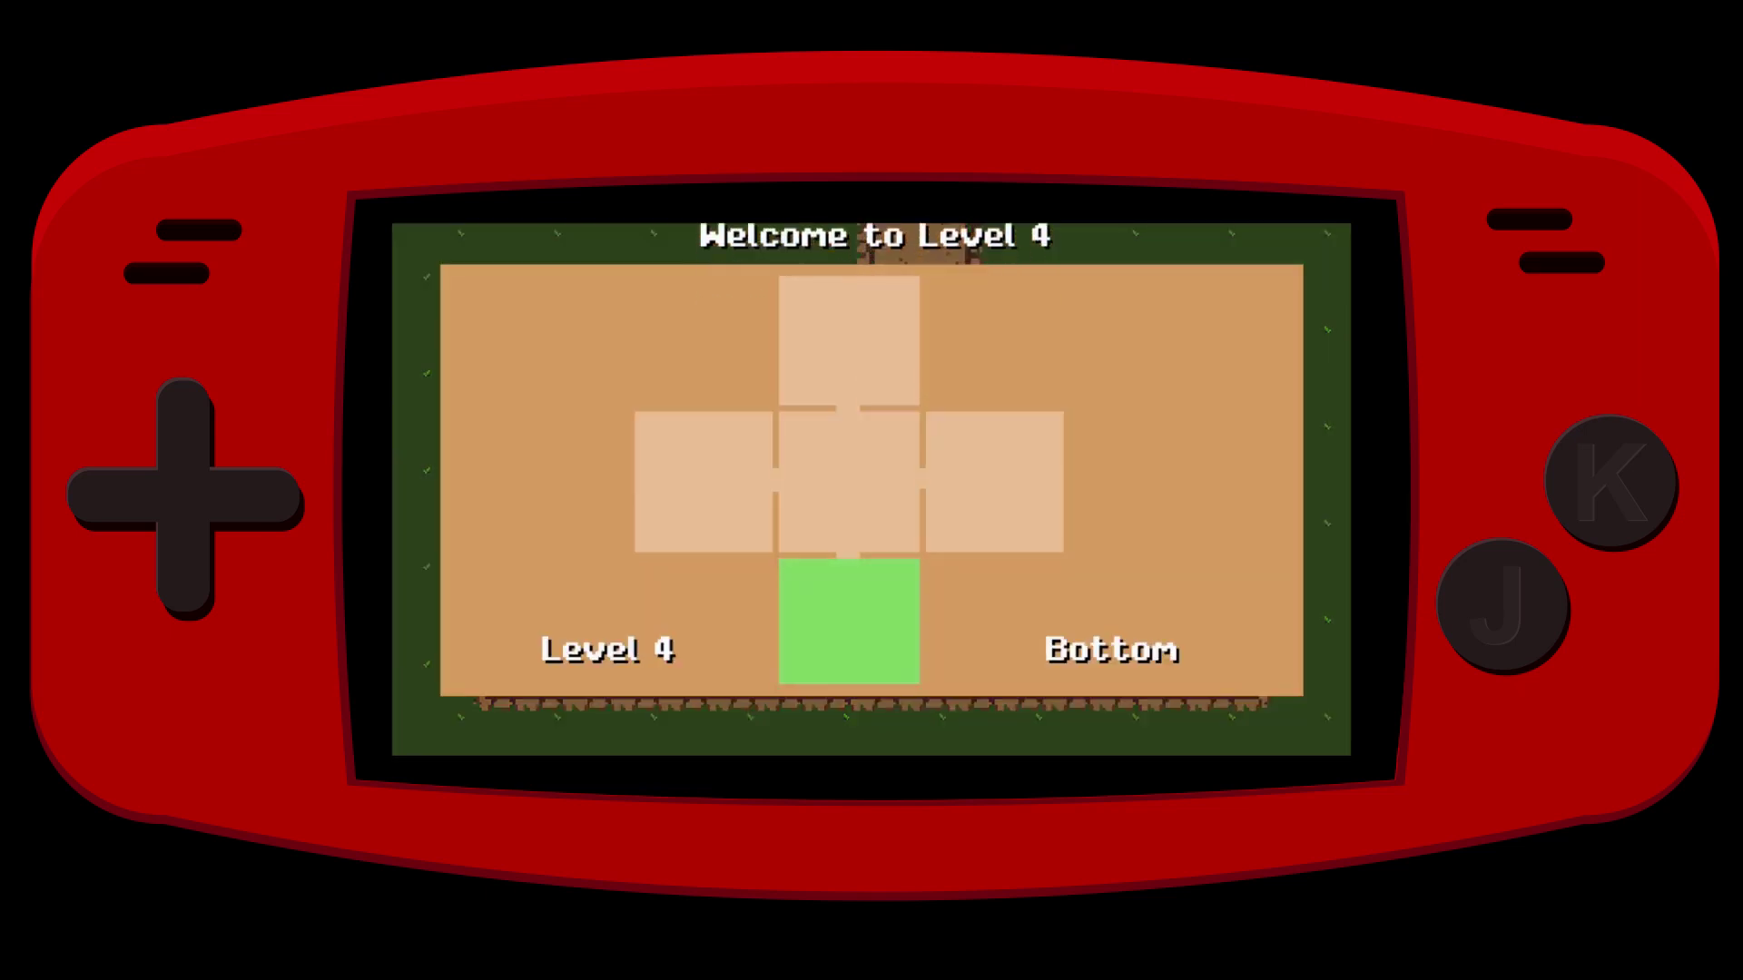
pyautogui.press('Up')
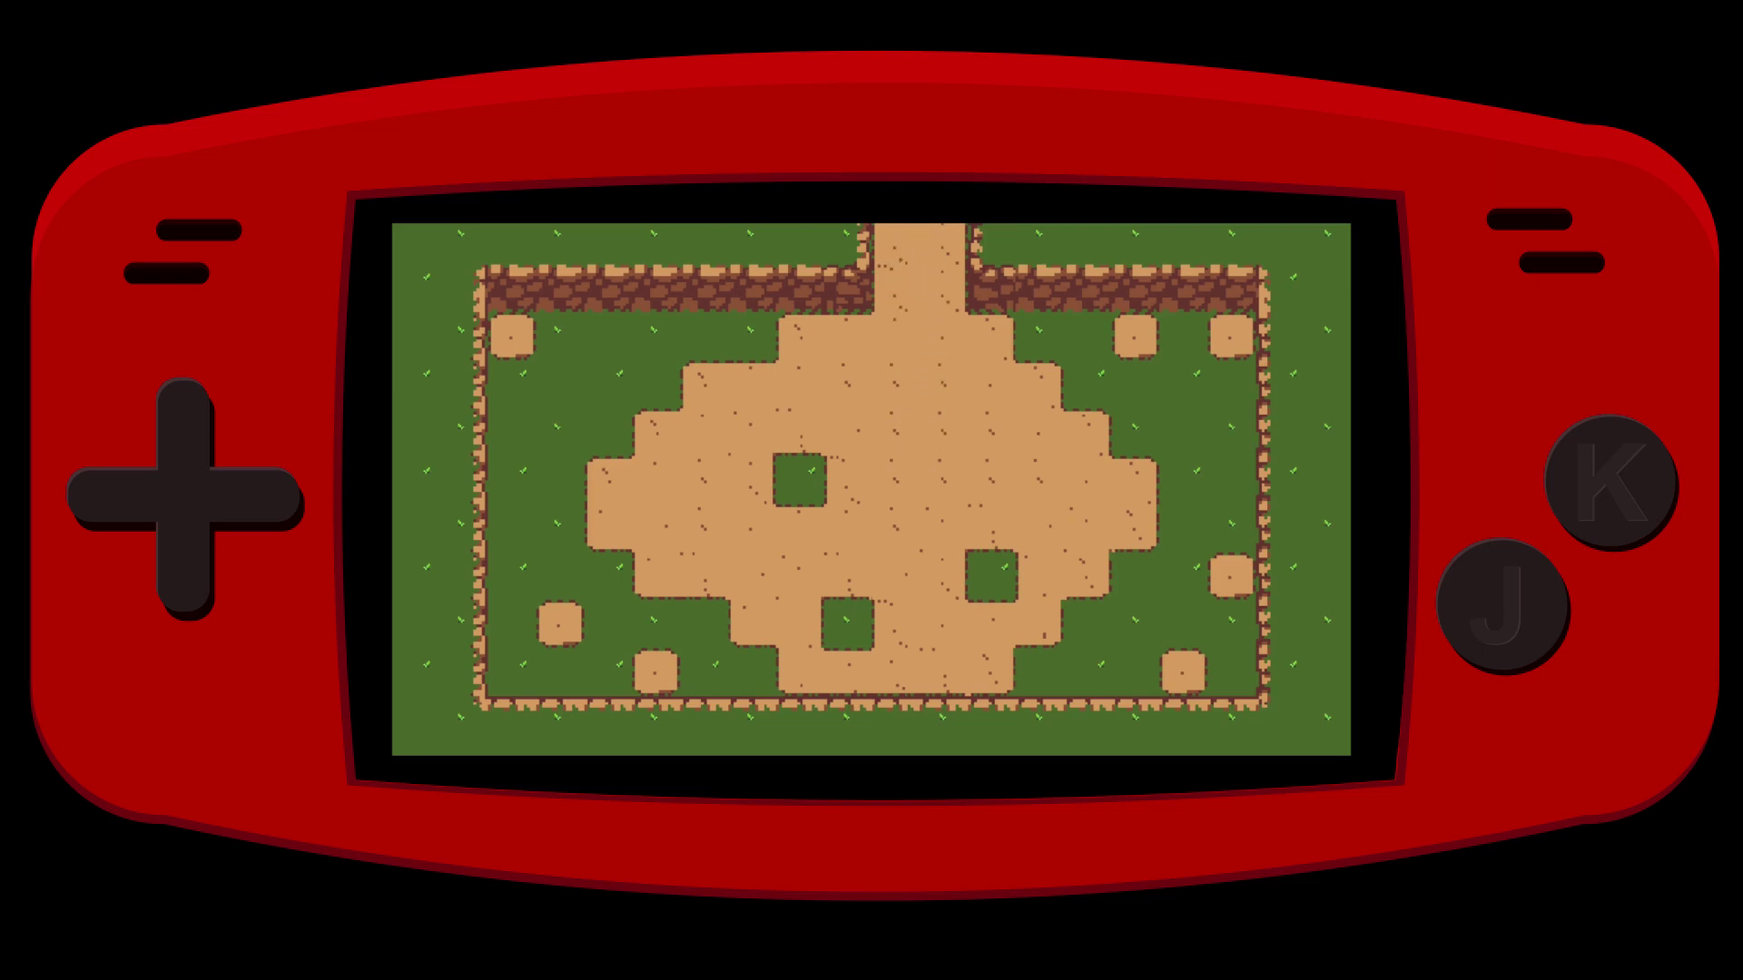